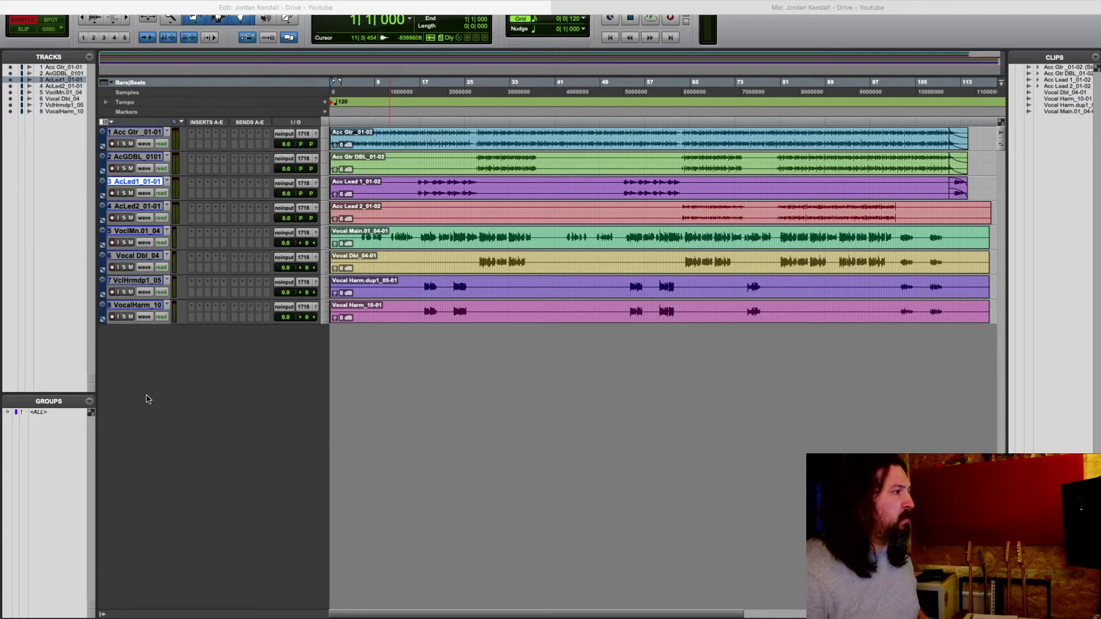
Play the song from around bar 13 through the first chorus and stop playback.
left_click(410, 143)
left_click(401, 137)
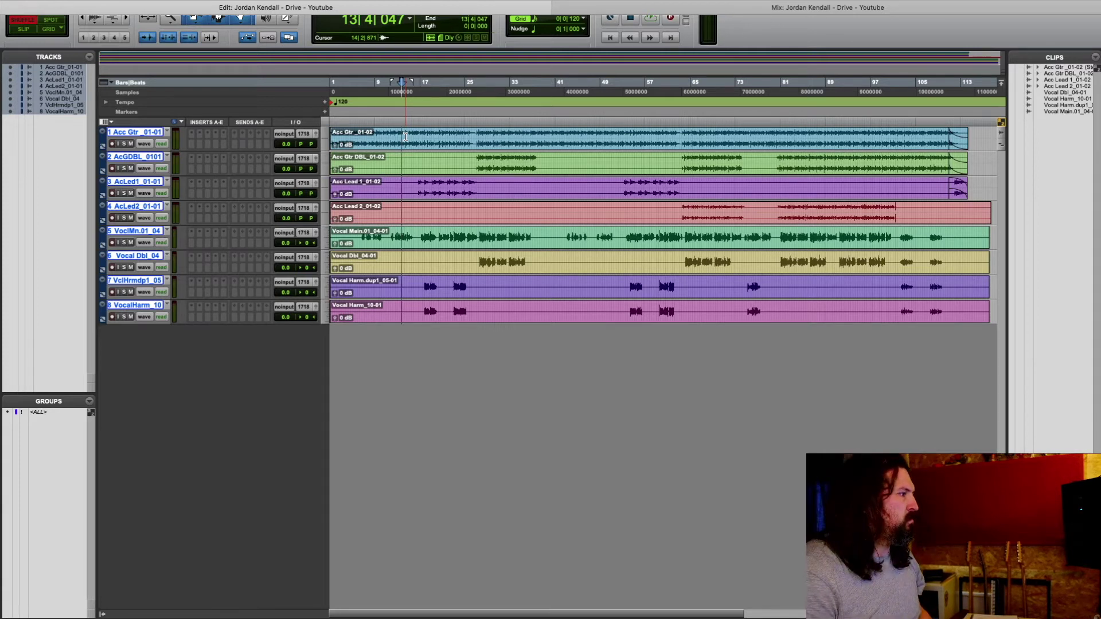
key("space")
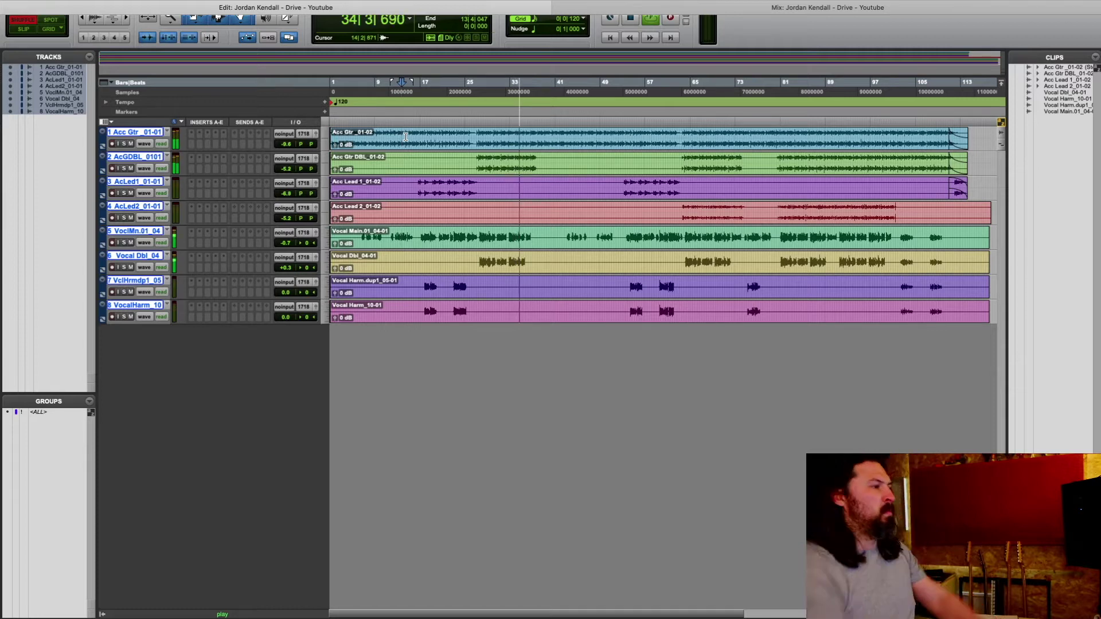
key("space")
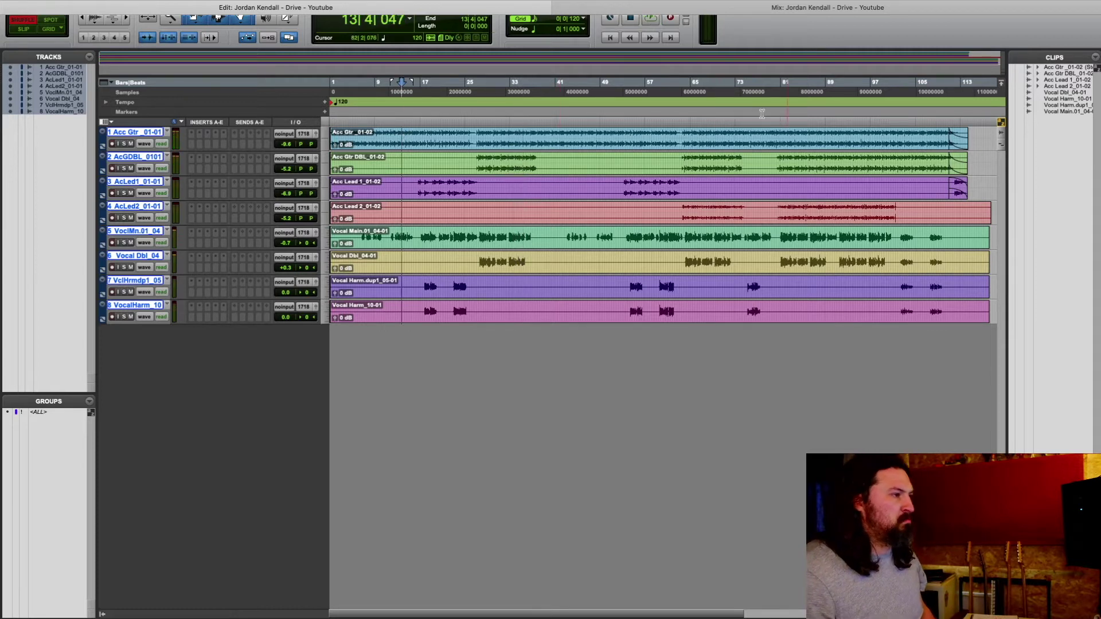
Audition the section starting around bar 61 and stop playback.
left_click(667, 136)
key("space")
key("space")
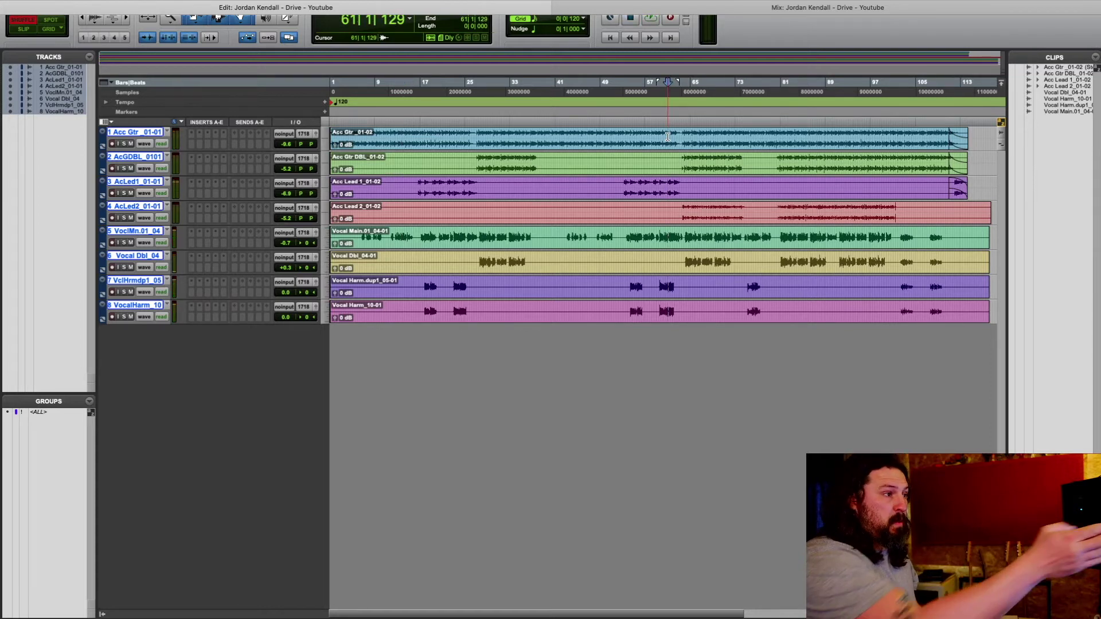
left_click(673, 139)
key("space")
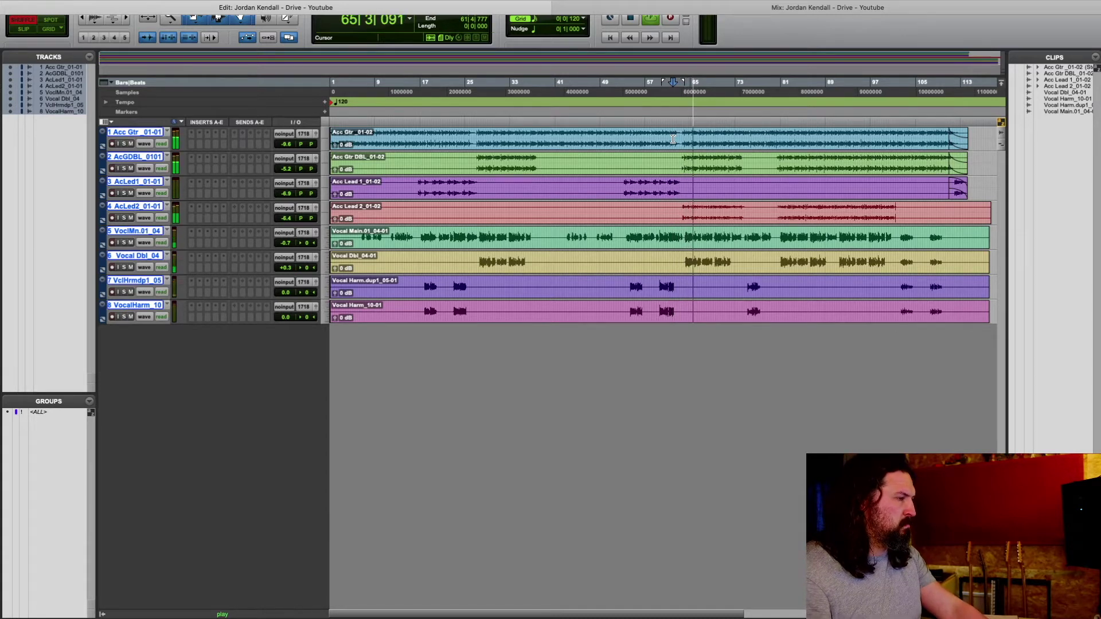
key("space")
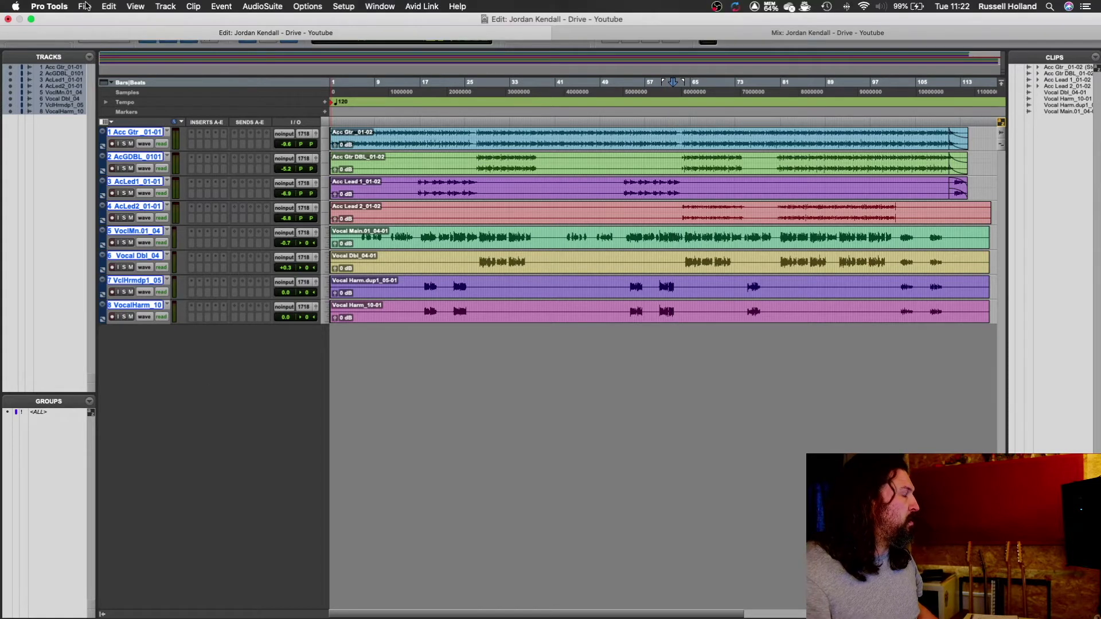
Start importing session data from the file _MASTER TEMPLATE - MIX ROUTING.ptx.
left_click(85, 7)
mouse_move(100, 184)
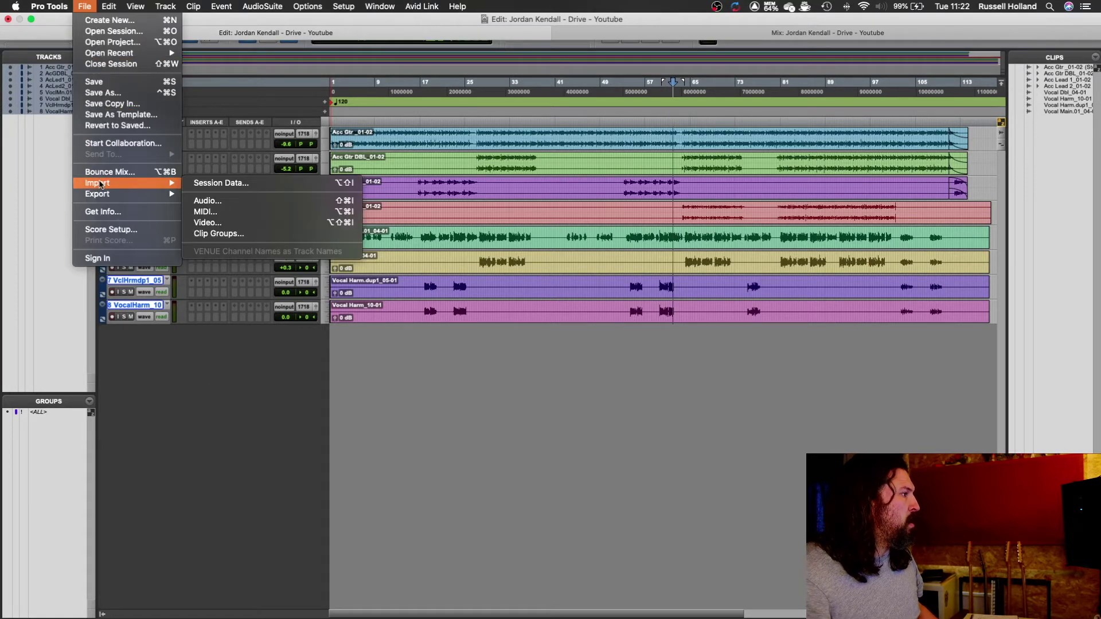
left_click(222, 183)
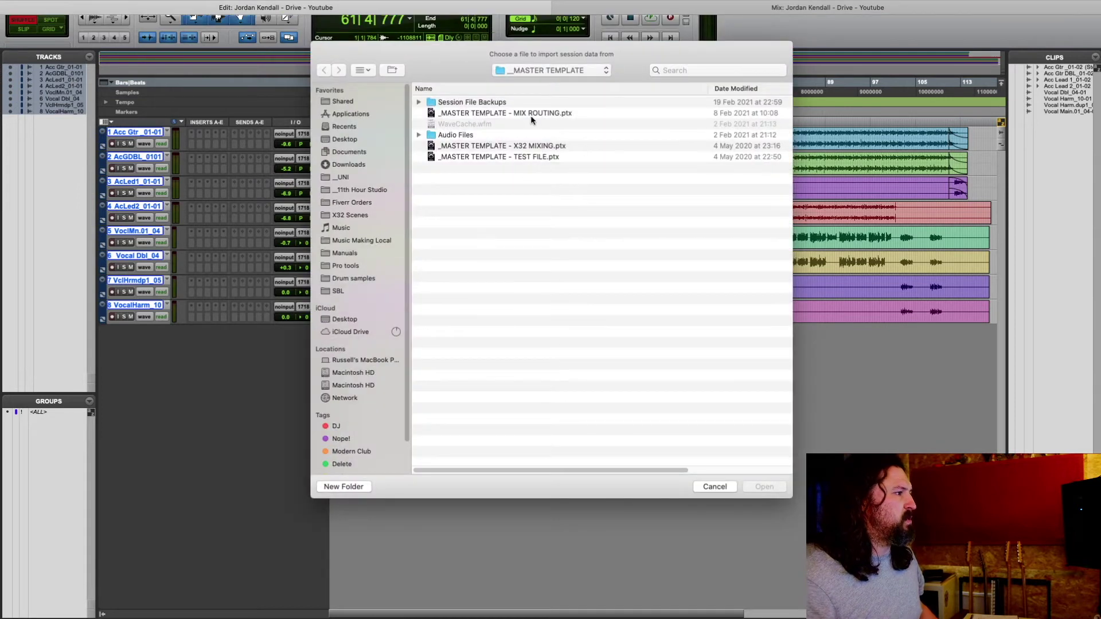
left_click(529, 114)
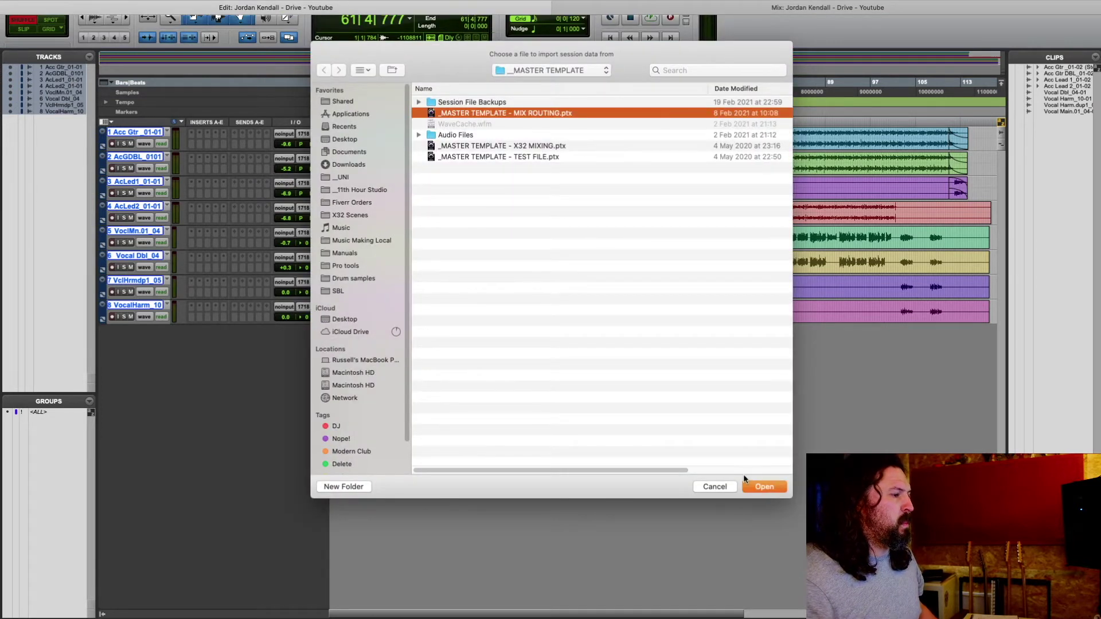
left_click(757, 487)
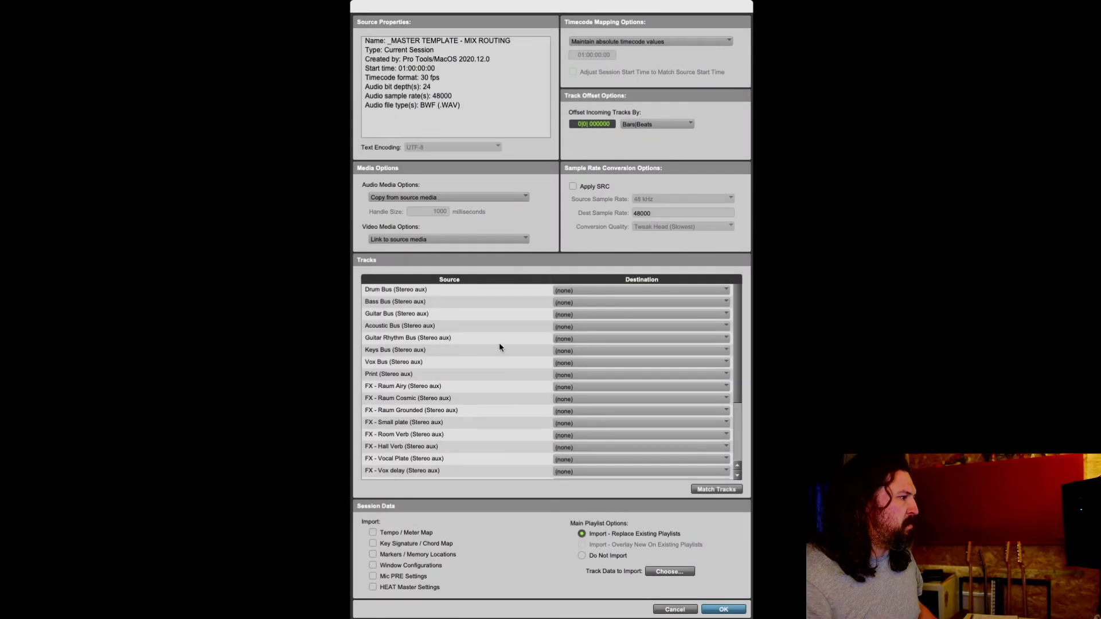
Import only the Print stereo aux from the template as a new track.
scroll(486, 350, "down", 3)
scroll(485, 350, "up", 3)
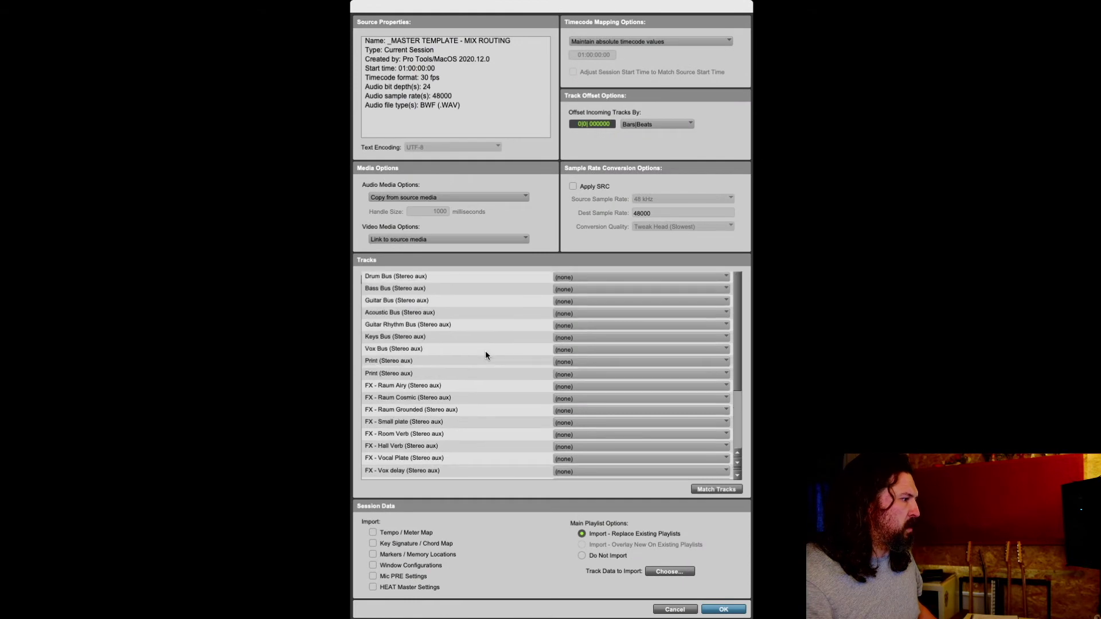
left_click(434, 376)
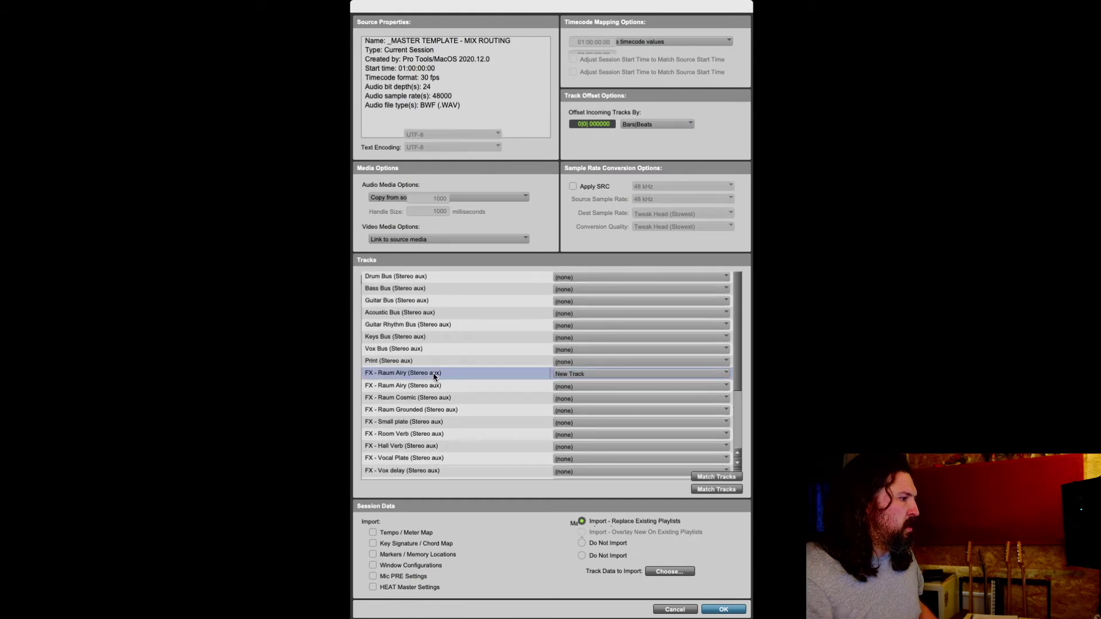
left_click(473, 360)
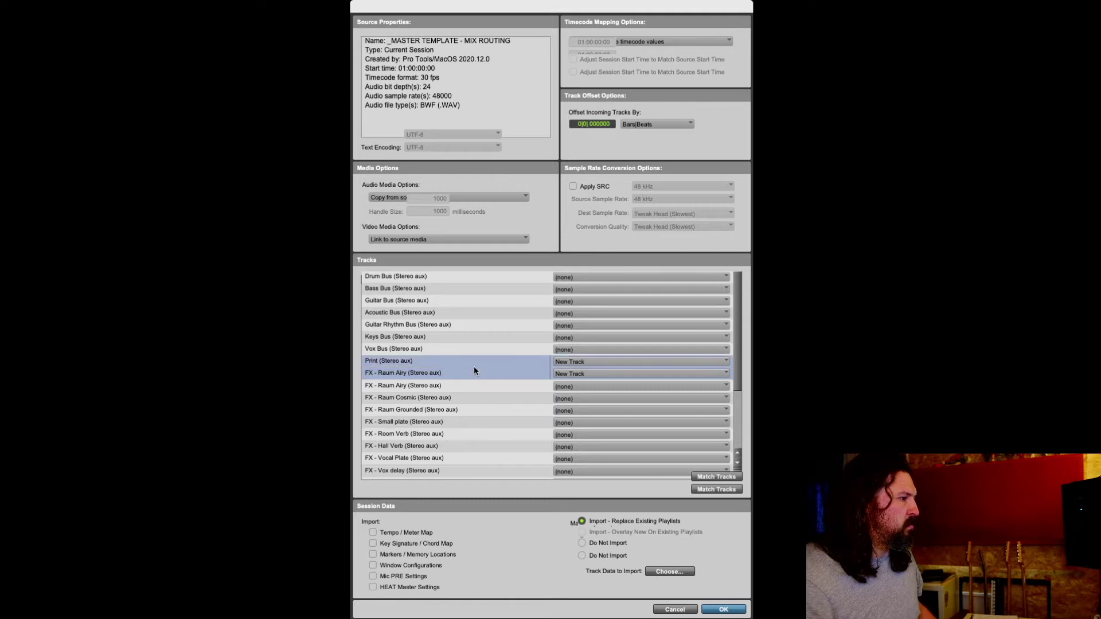
left_click(474, 374)
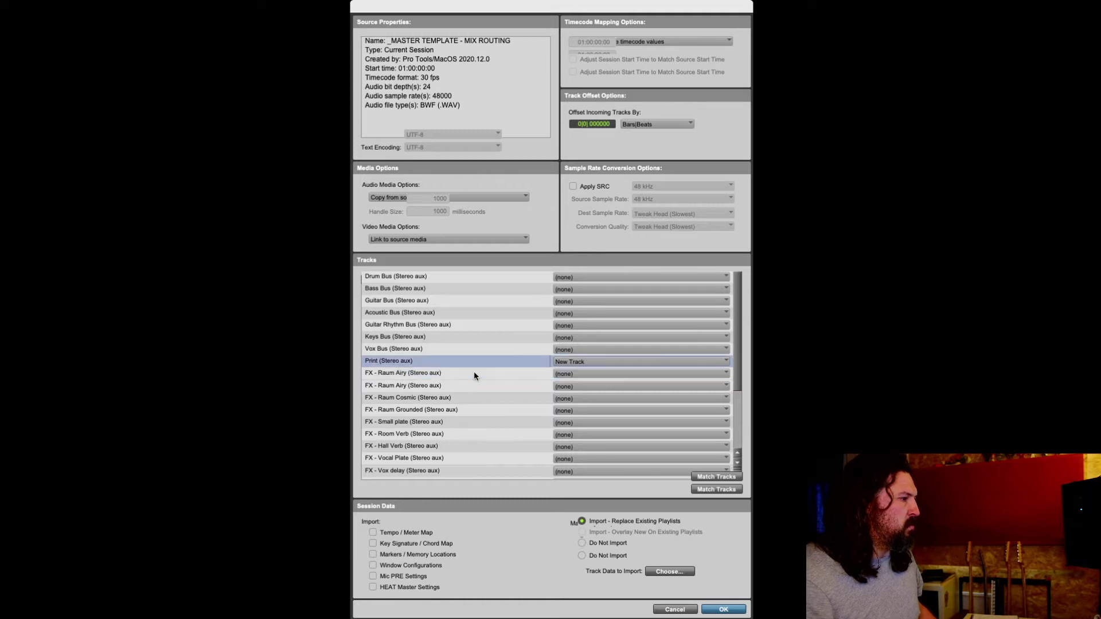
left_click(724, 609)
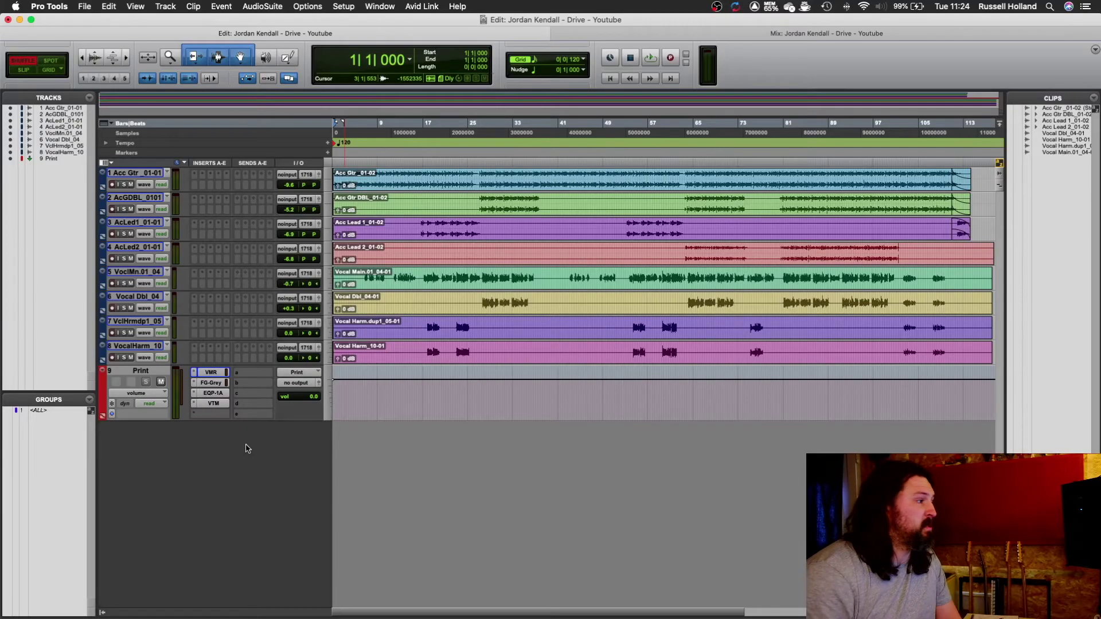
Review the Virtual Mix Rack and FG-Grey compressor settings on the Print track, closing each plug-in.
left_click(210, 374)
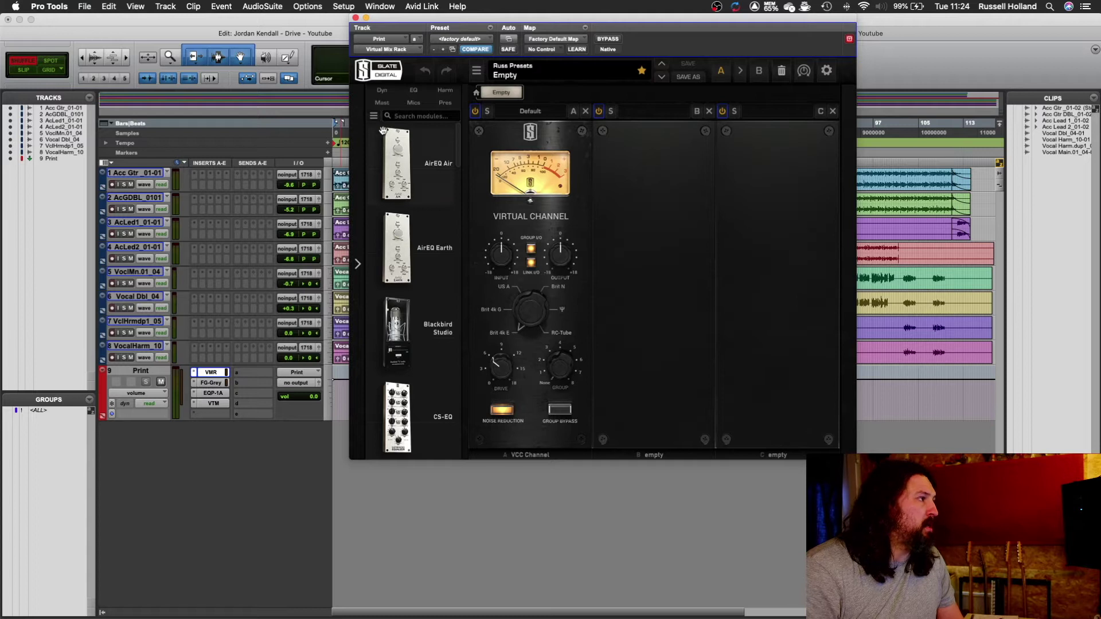
left_click(356, 18)
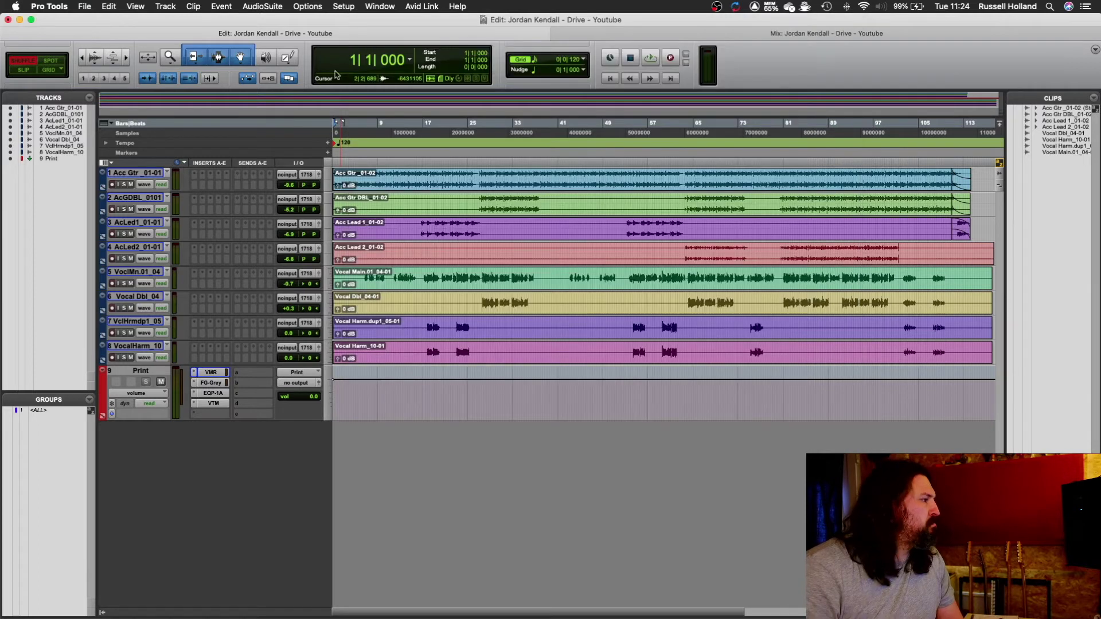
left_click(211, 383)
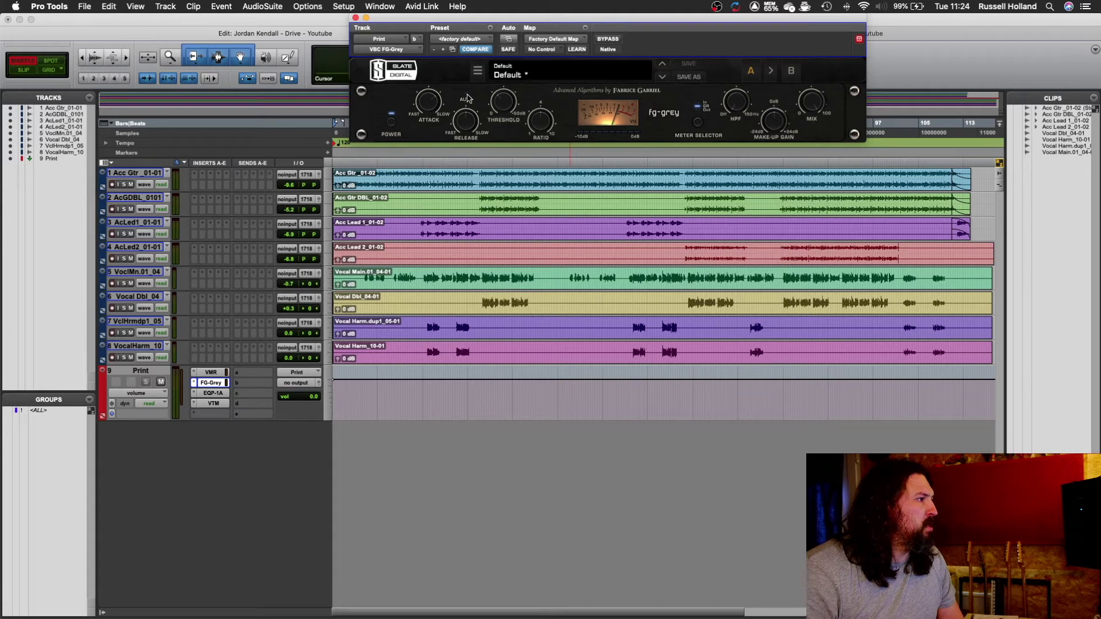
left_click_drag(622, 20, 630, 176)
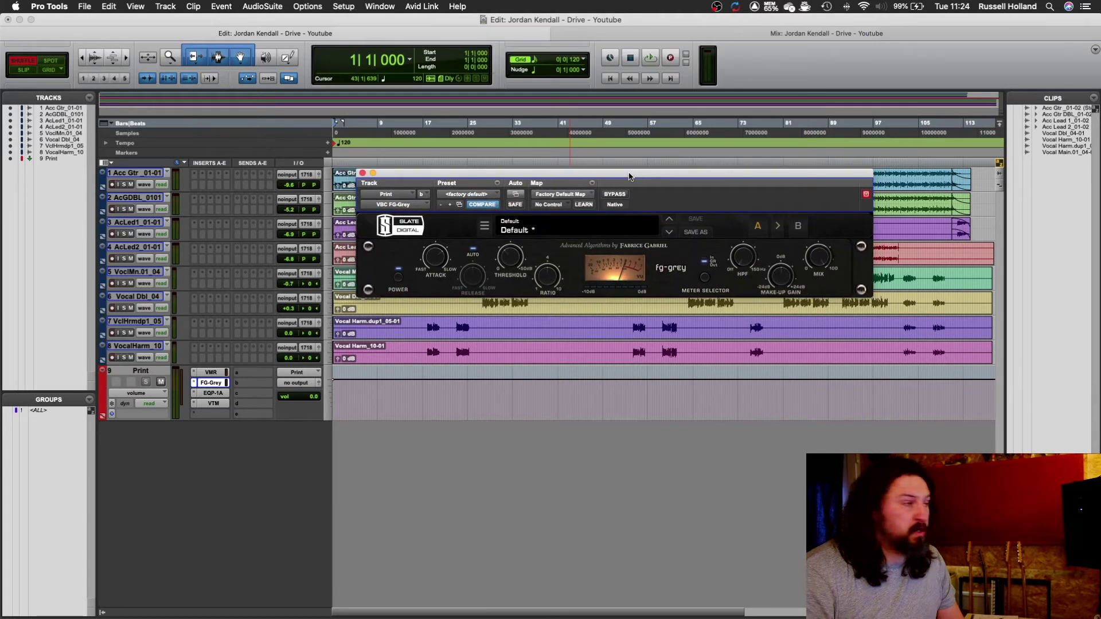
left_click(362, 173)
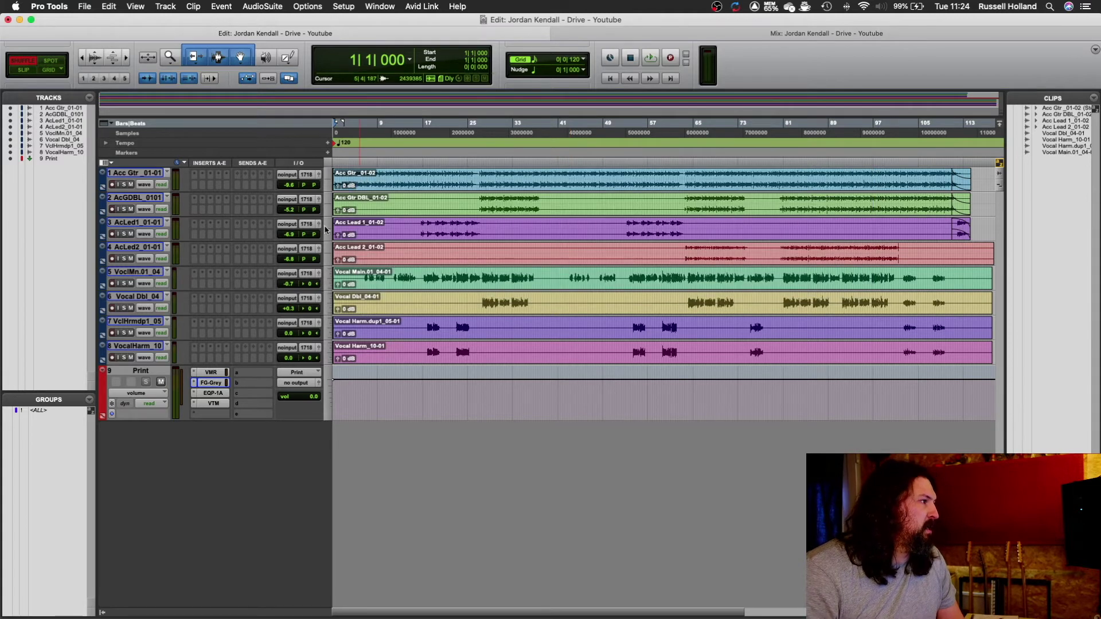
Replace the Pultec EQP-1A on the Print track with the multichannel Slate Digital Virtual Mix Rack (stereo).
left_click(211, 394)
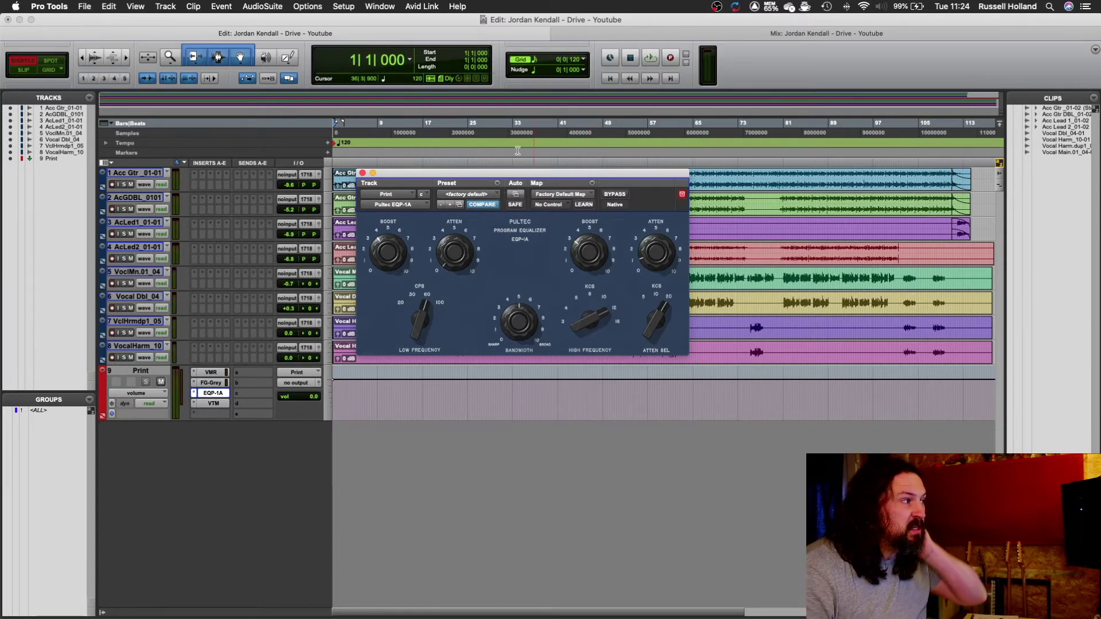
left_click(423, 204)
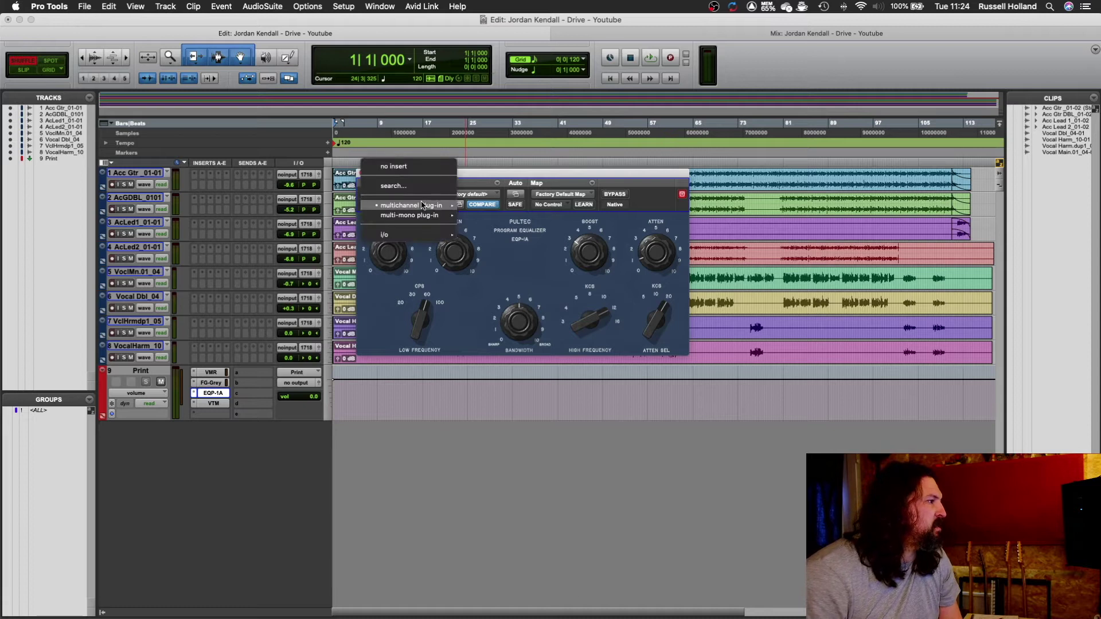
mouse_move(426, 205)
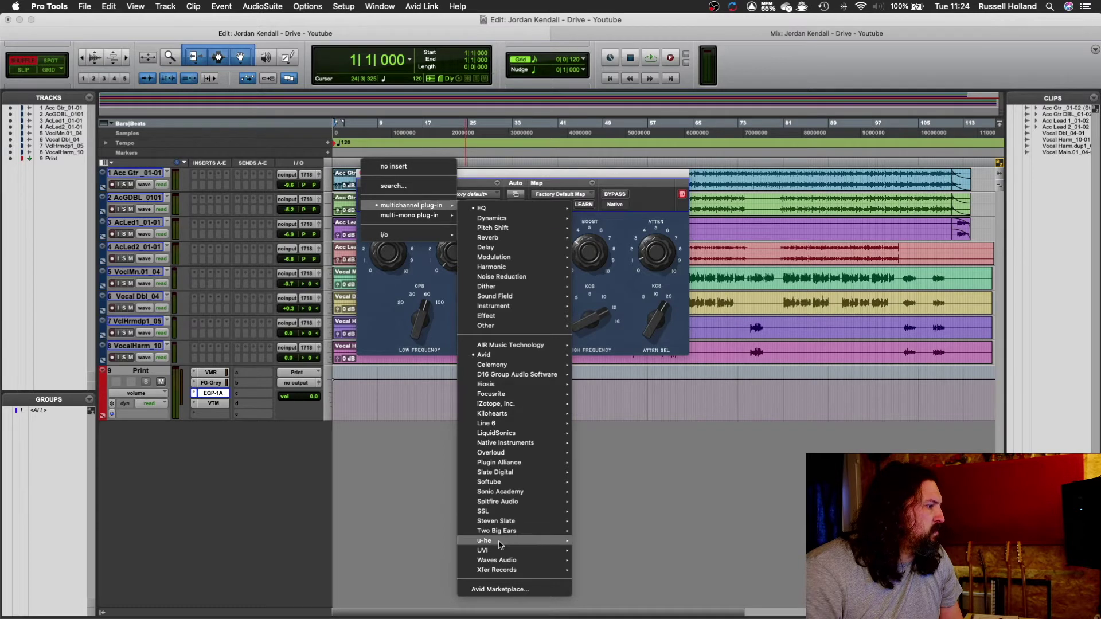
mouse_move(527, 474)
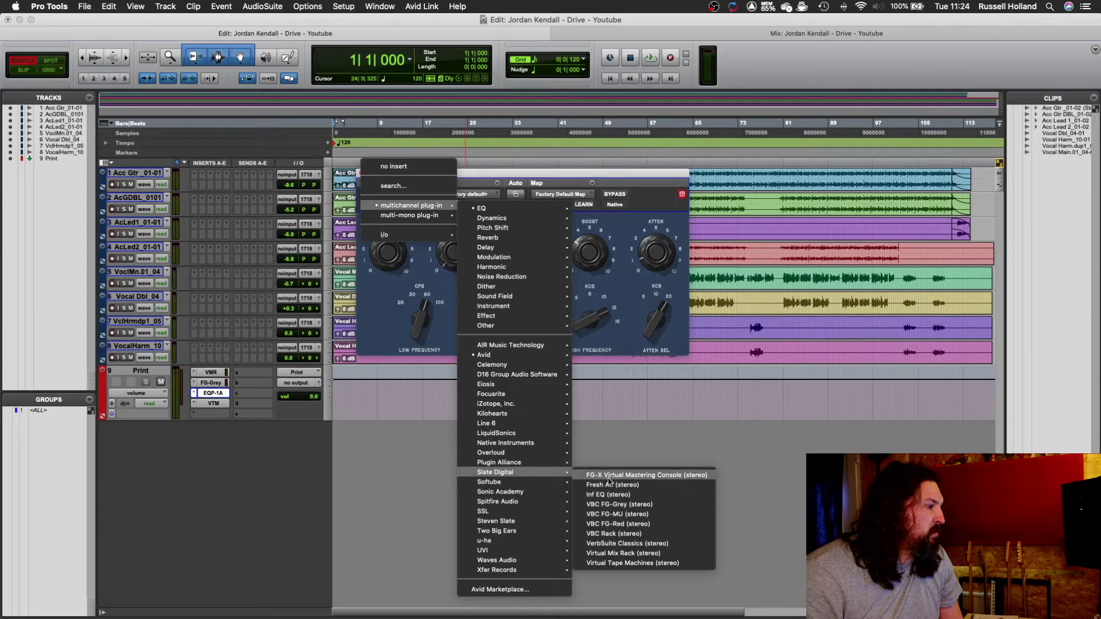
left_click(630, 554)
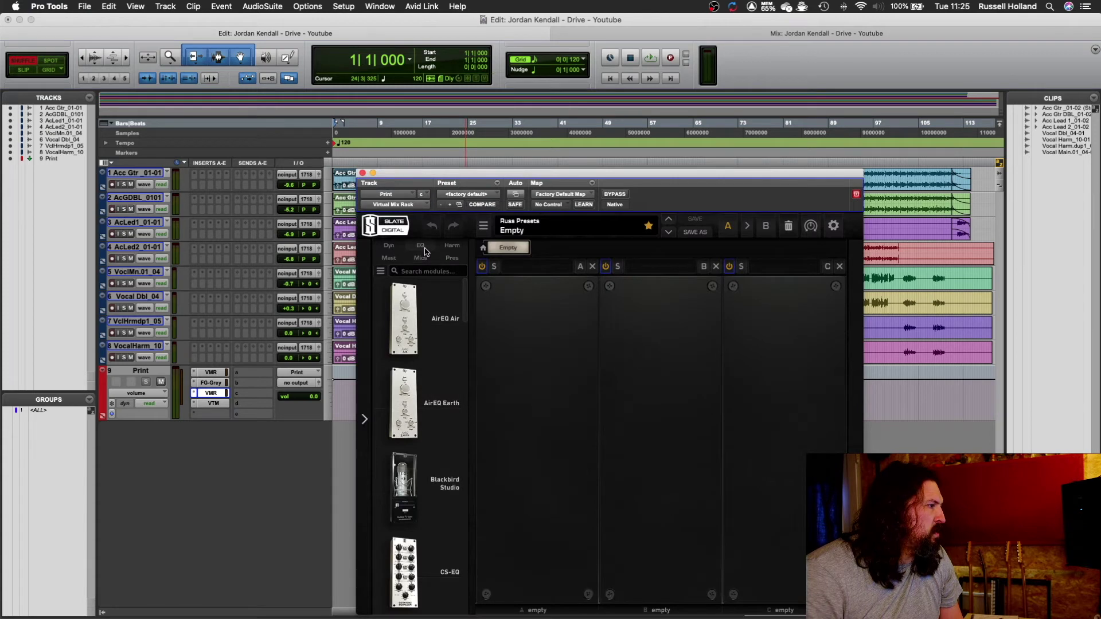
Load the FG-N EQ module into slot A of the new Virtual Mix Rack and close the plug-in.
left_click(421, 246)
left_click_drag(493, 177, 459, 50)
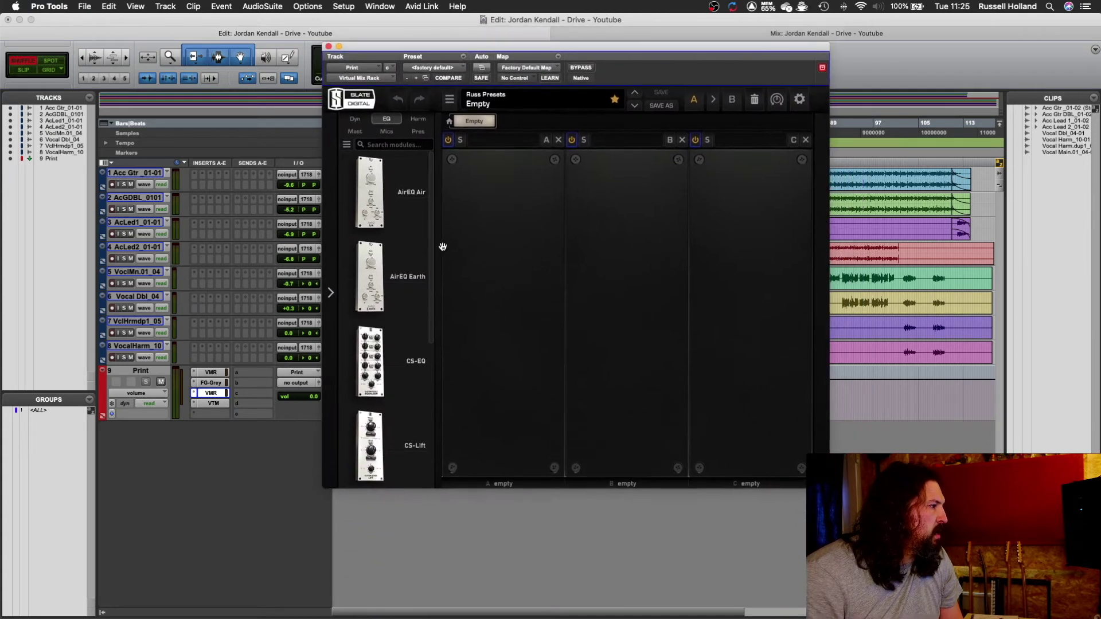
scroll(381, 297, "down", 4)
scroll(382, 296, "down", 5)
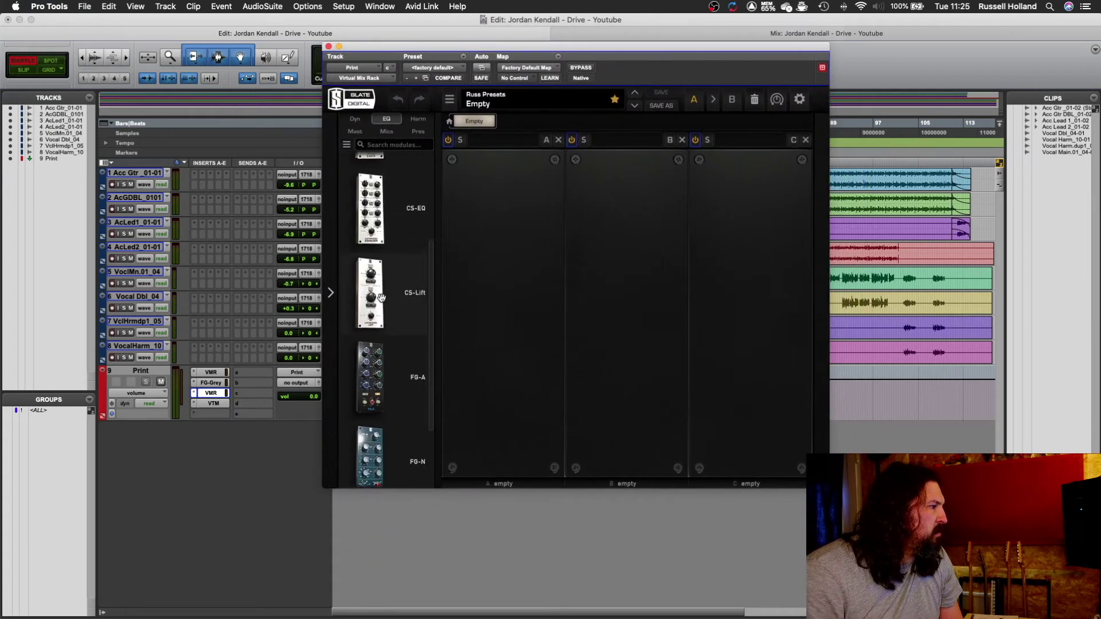
left_click_drag(372, 355, 525, 287)
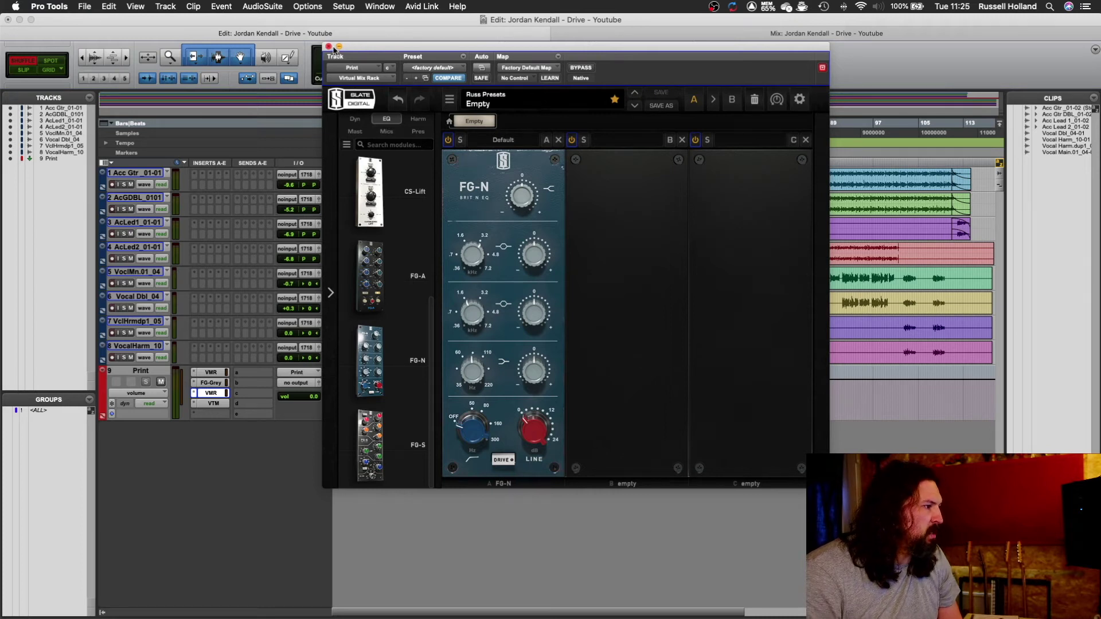
left_click(329, 46)
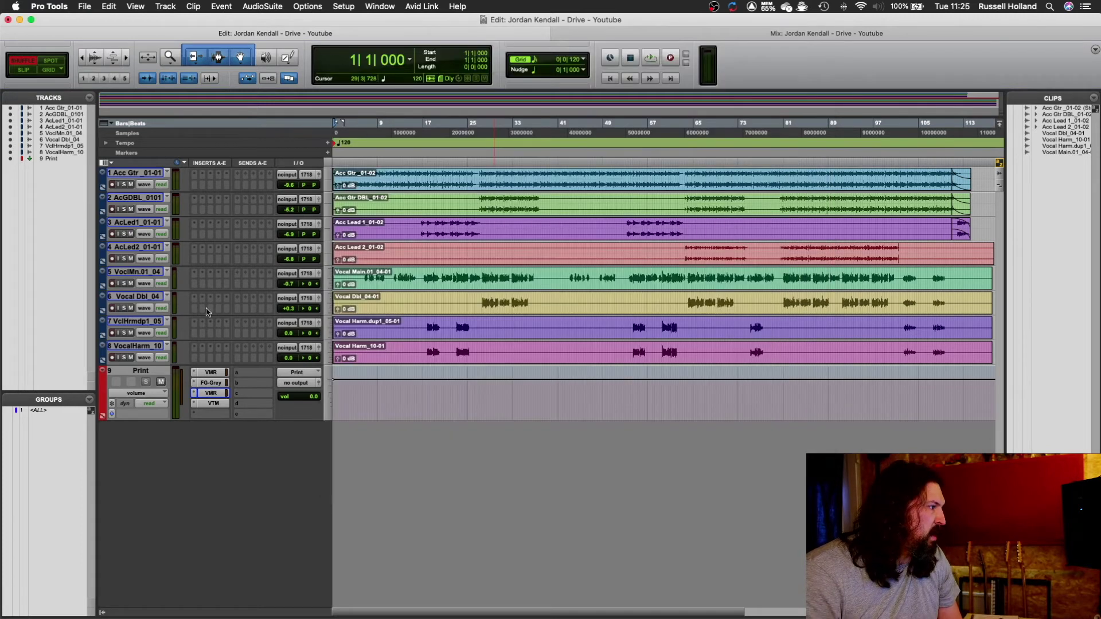
Examine the Virtual Tape Machines settings on the Print track with the tape reels shown, and close the plug-in.
left_click(212, 405)
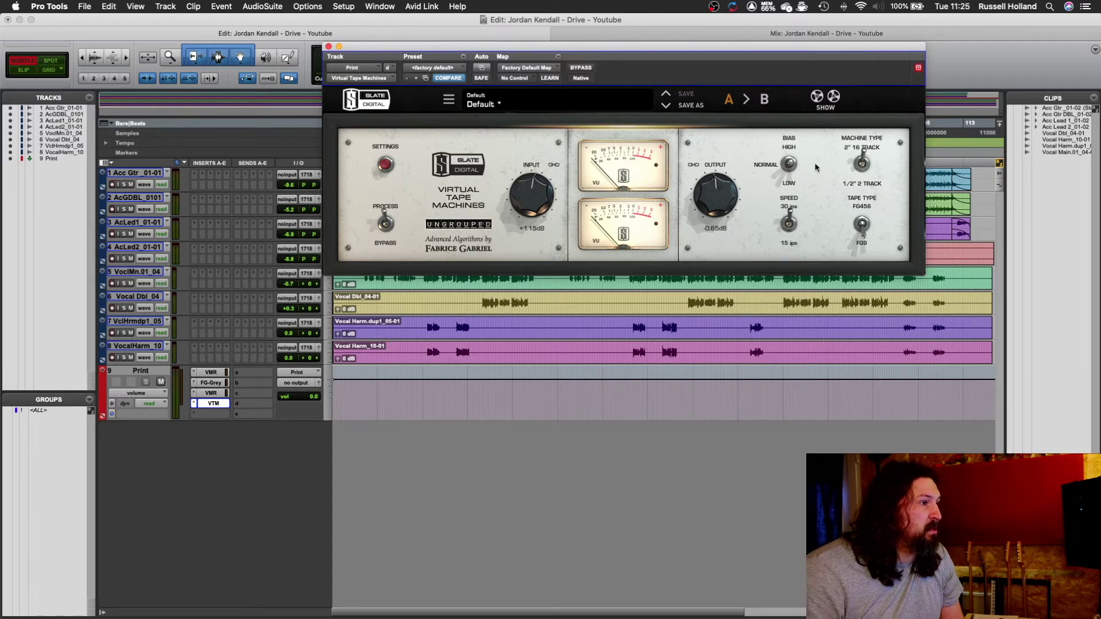
left_click(826, 99)
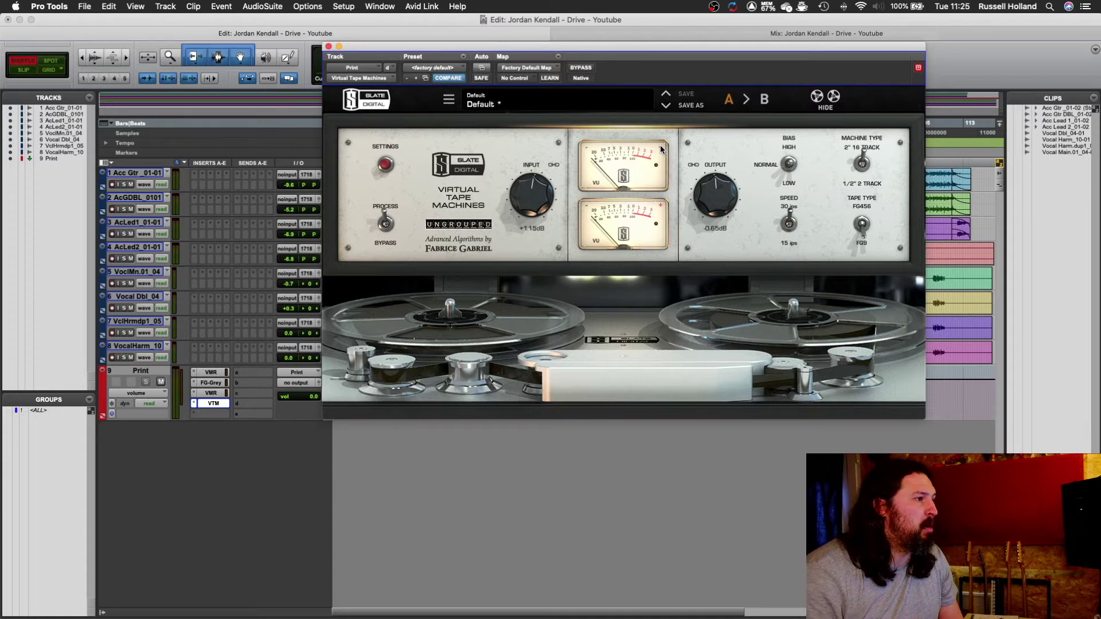
left_click(329, 47)
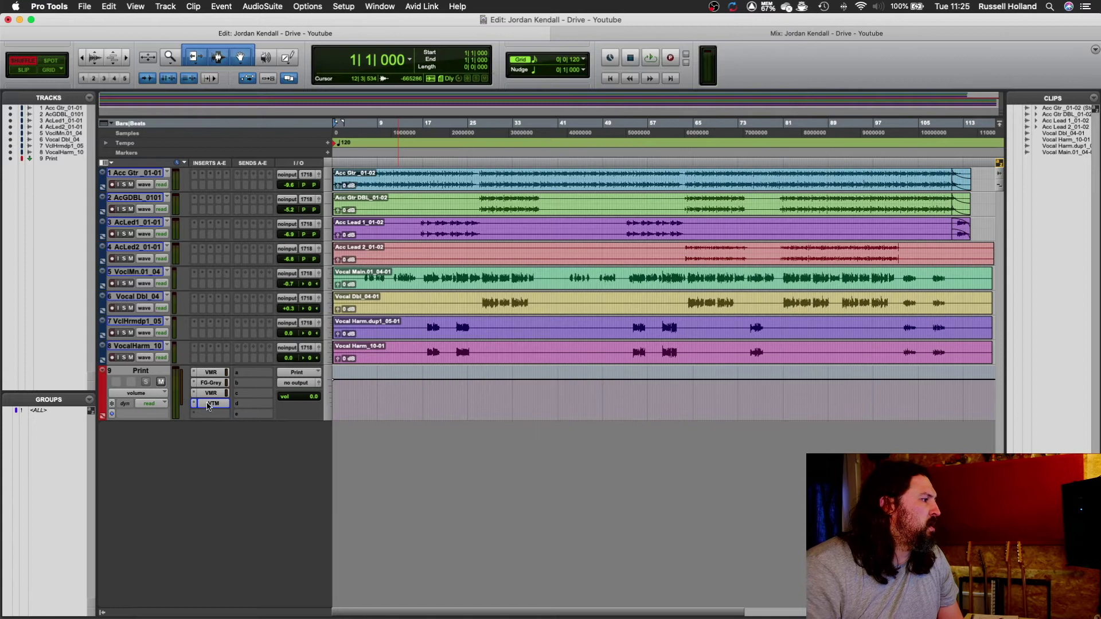
Route the Print track's output to Mon 17-18 (Stereo).
left_click(310, 386)
mouse_move(311, 387)
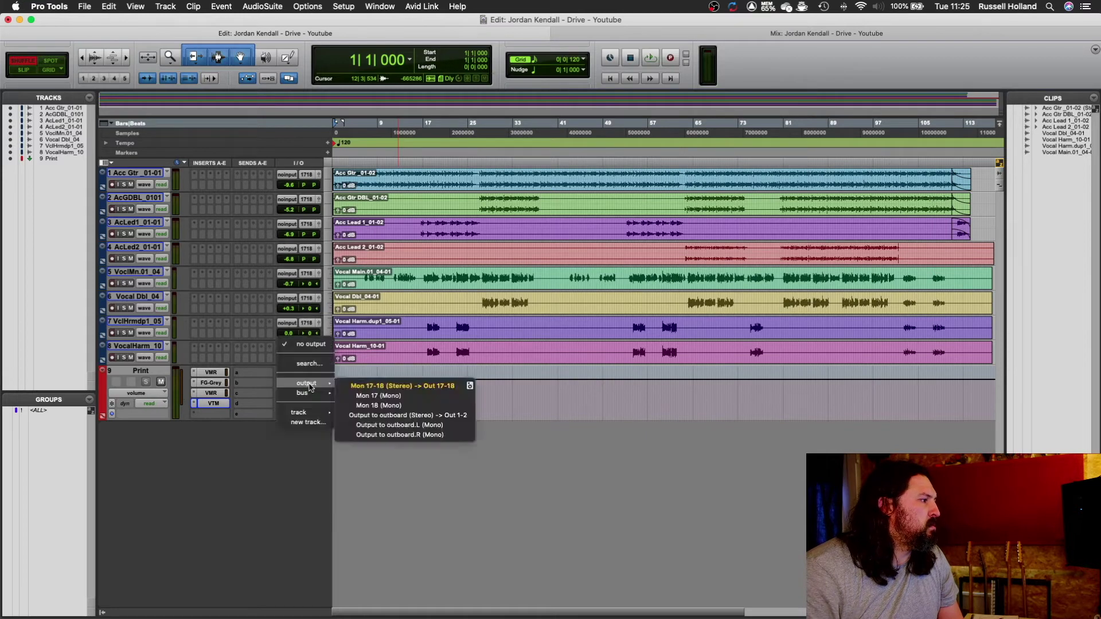
left_click(383, 388)
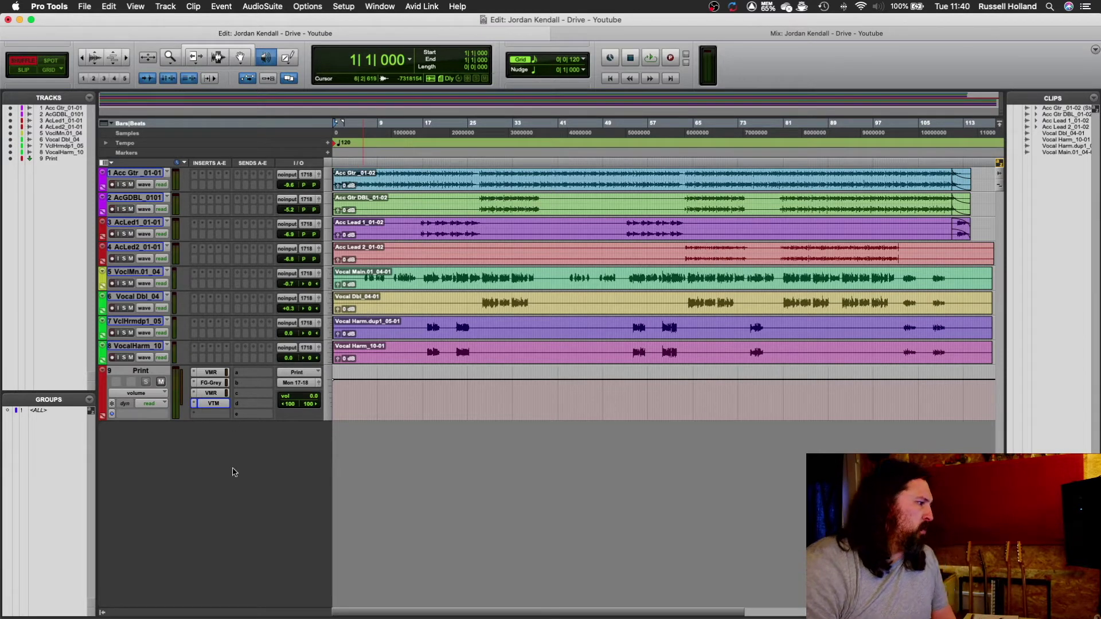
Create six new stereo Aux Input tracks.
key("super+shift+n")
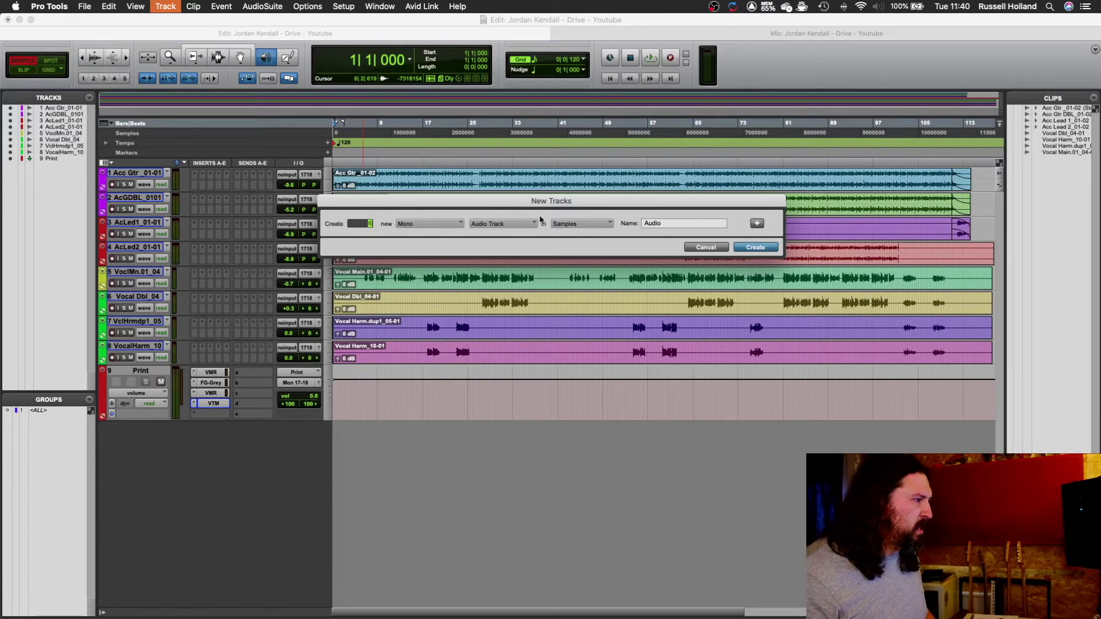
left_click(449, 224)
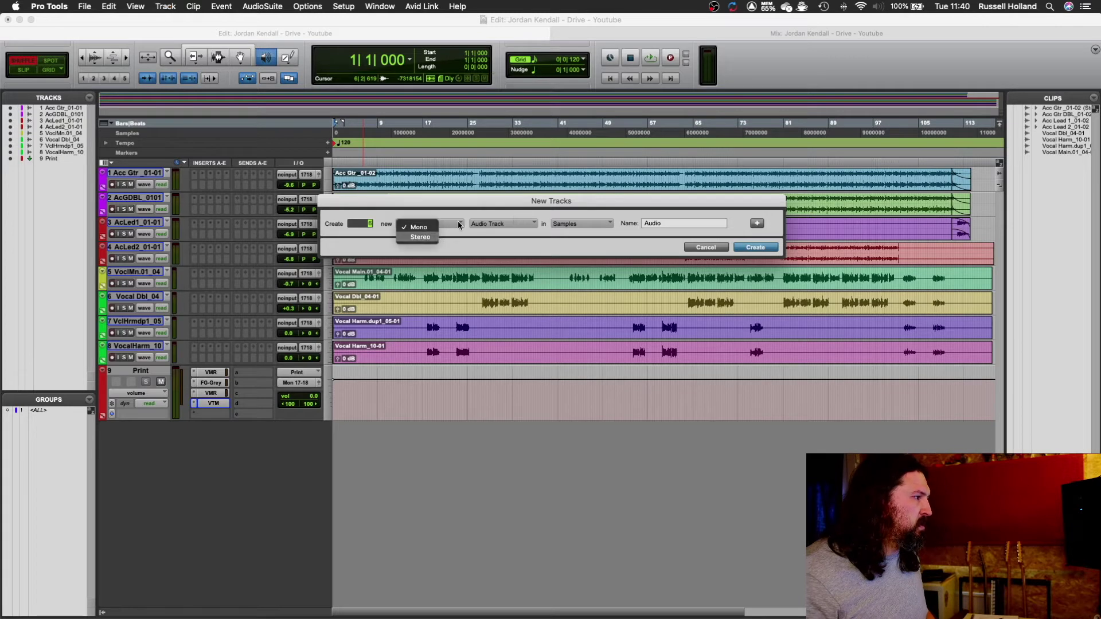
left_click(424, 233)
left_click(493, 223)
left_click(494, 233)
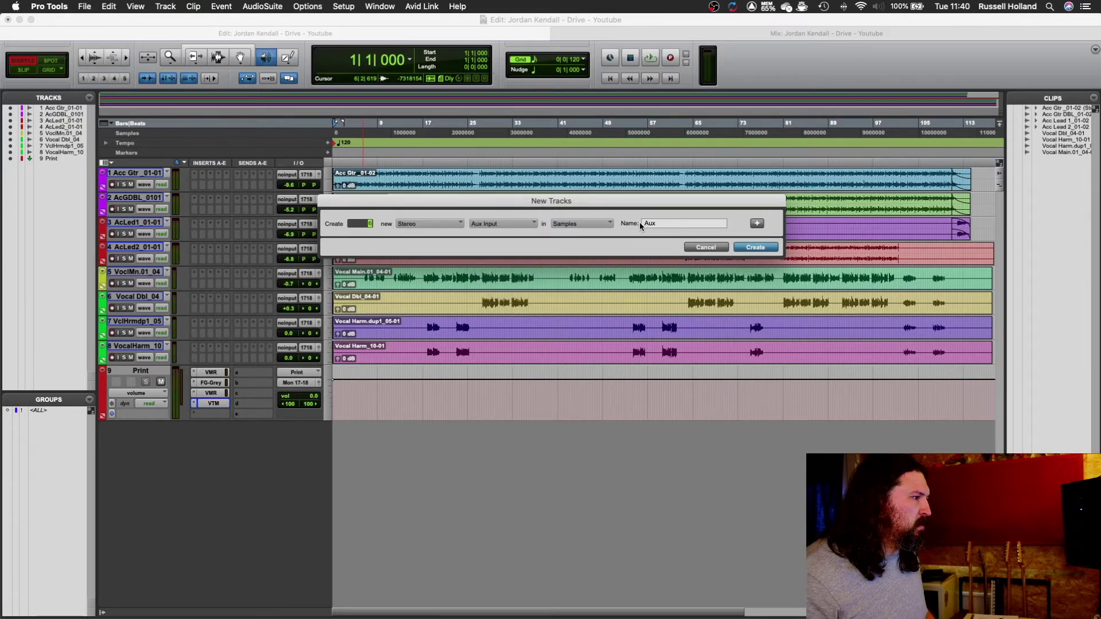
left_click(771, 247)
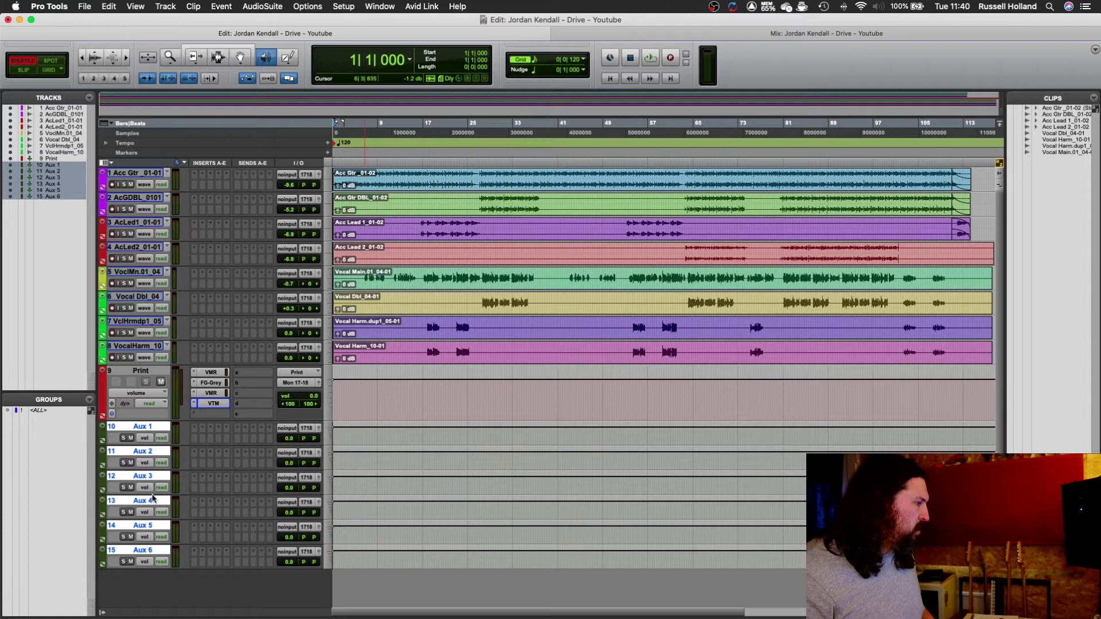
Color the six new aux tracks light blue and close the color palette.
double_click(103, 491)
left_click(623, 346)
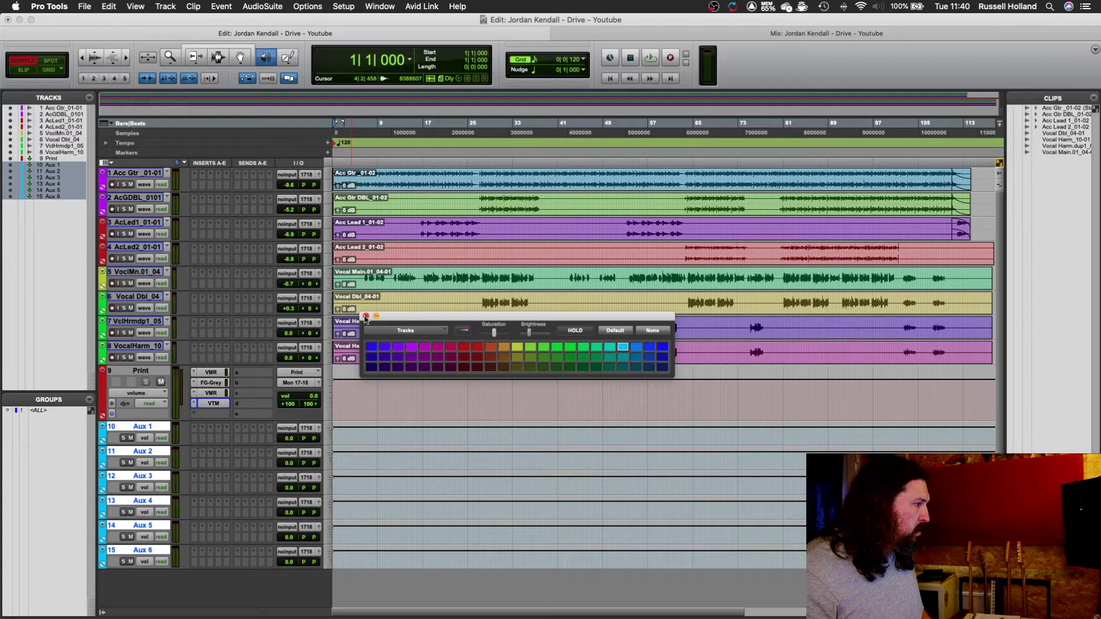
key("super+w")
Rename the first three aux tracks B - AC Main, B - AC Double and B - AC Lead.
double_click(135, 428)
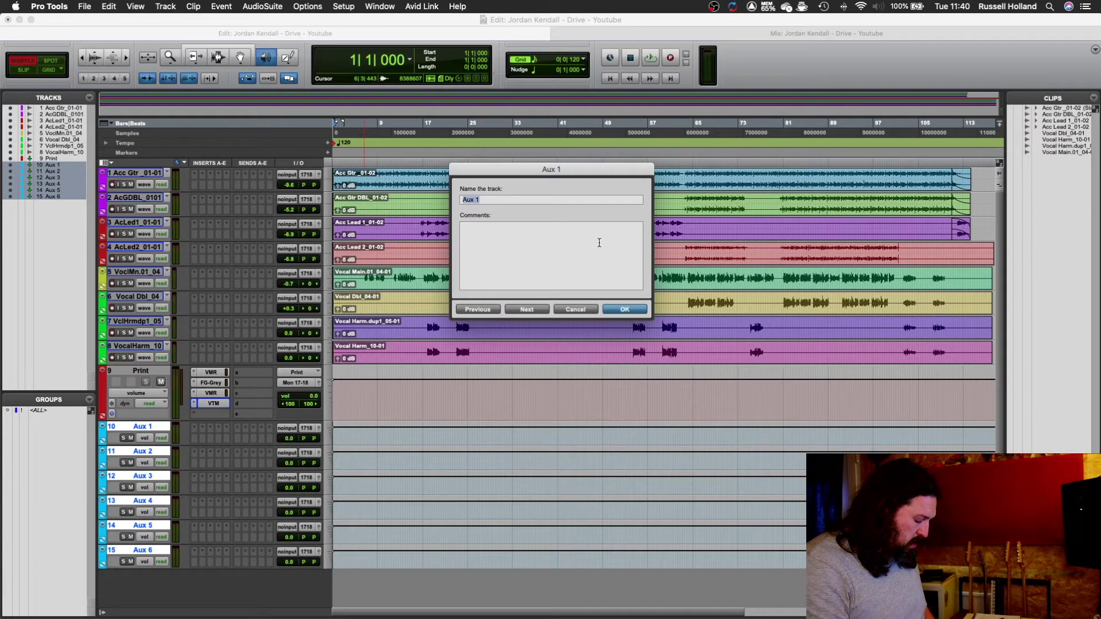
type("AC Main")
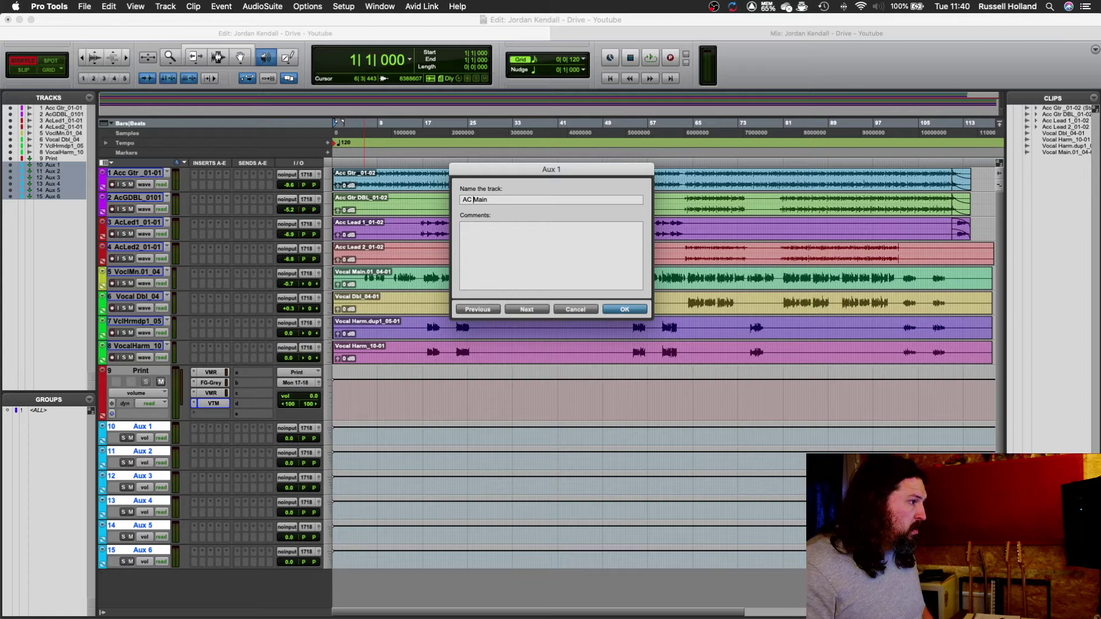
left_click(462, 200)
type("B -")
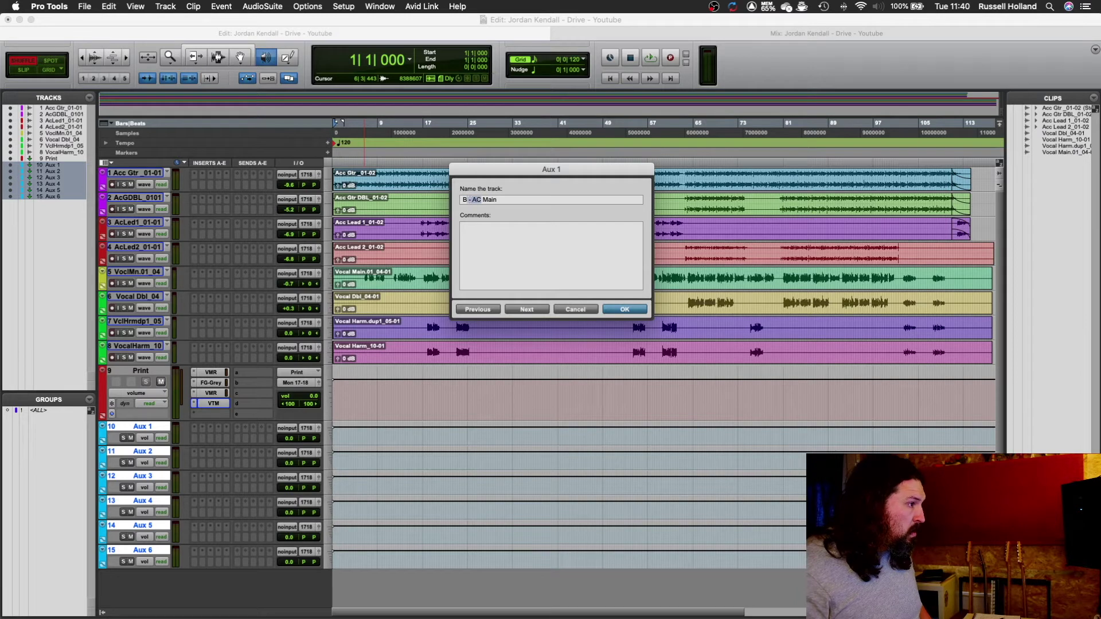
key("super+Right")
type("B - AC")
type("Double")
key("super+Right")
type("B - AC")
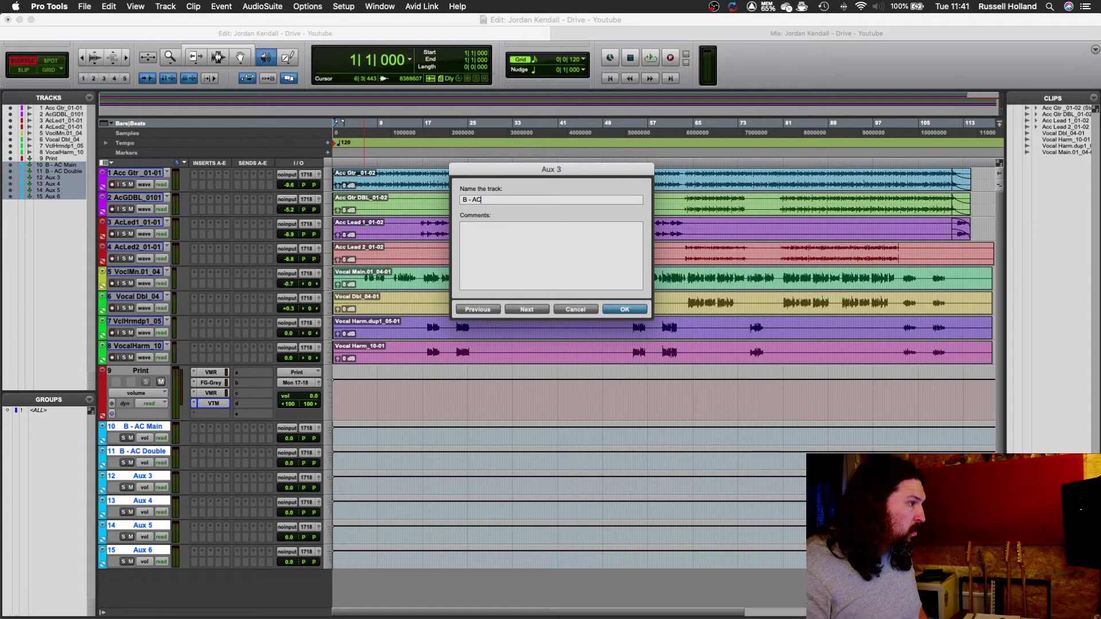
type("Lead")
key("super+Right")
Rename the fourth aux track B - Vox Main, copying the B - Vox prefix for reuse.
type("B - Vox")
key("shift+Left")
key("shift+Left")
key("shift+Left")
key("shift+Left")
key("shift+Left")
key("shift+Left")
key("shift+Left")
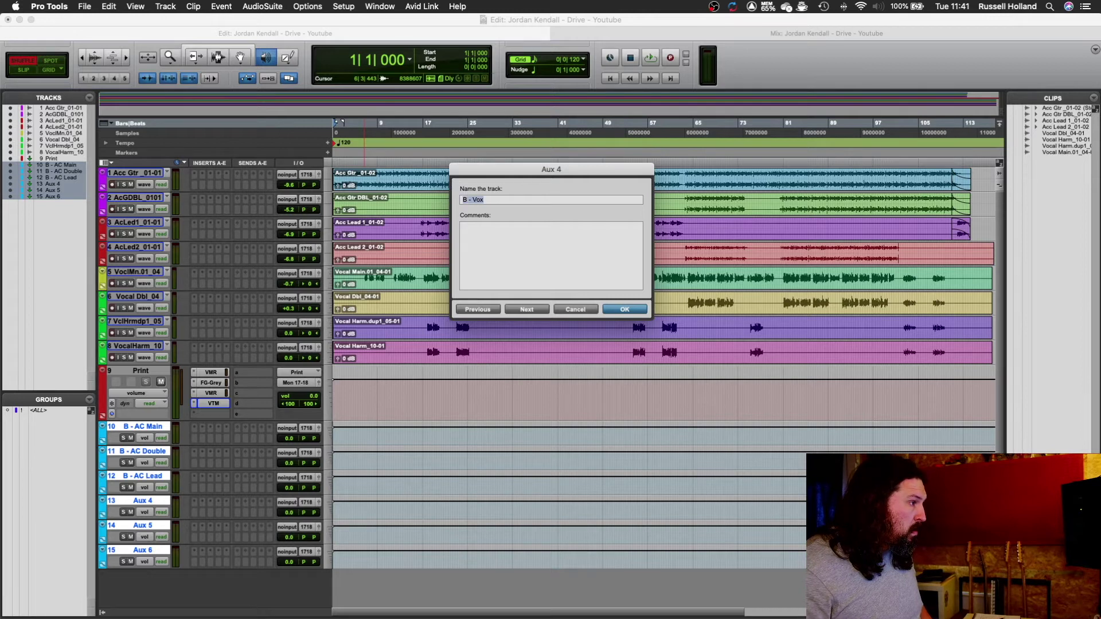
key("super+c")
key("Right")
type("Main")
key("super+Right")
Rename the last two aux tracks B - Vox Double and B - Vox Harm, and close the naming dialog.
key("super+v")
type("Double")
key("super+Right")
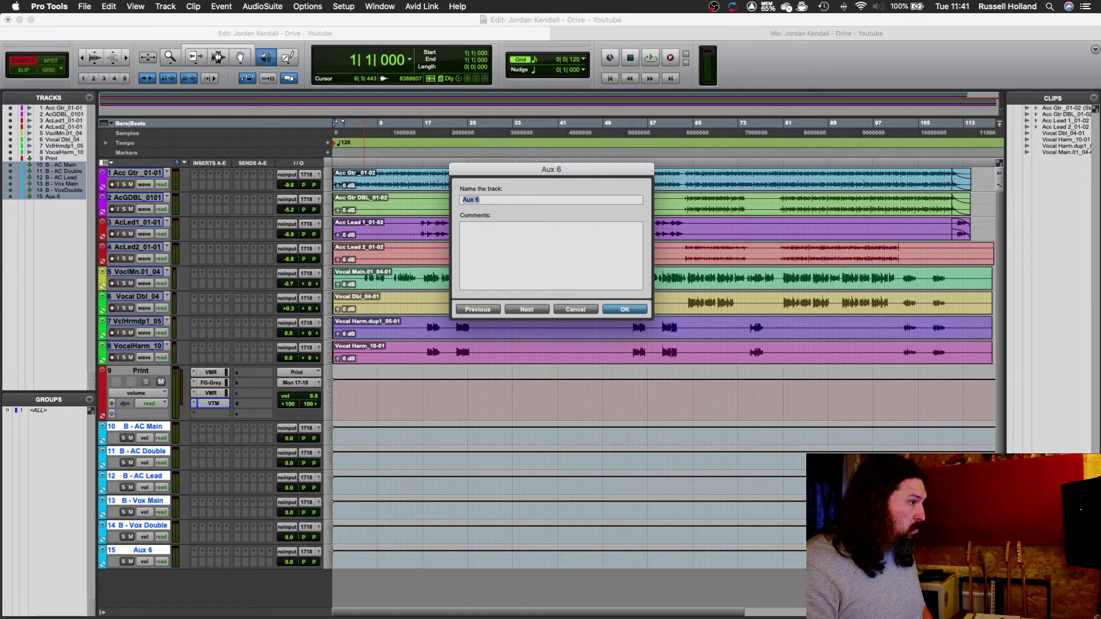
type("B - Vox Harm")
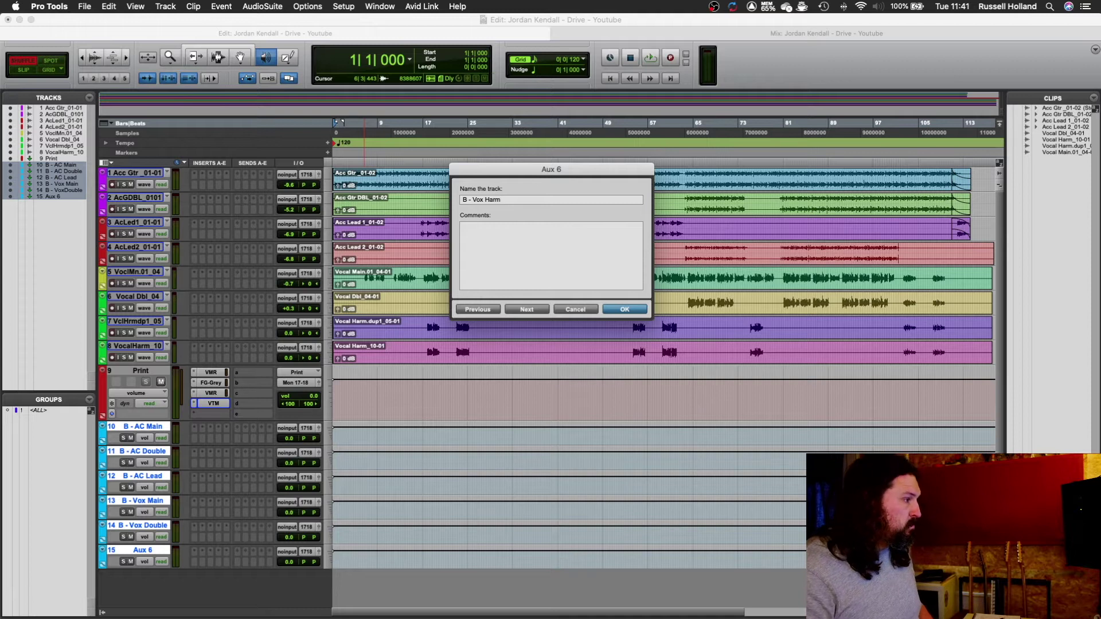
key("Return")
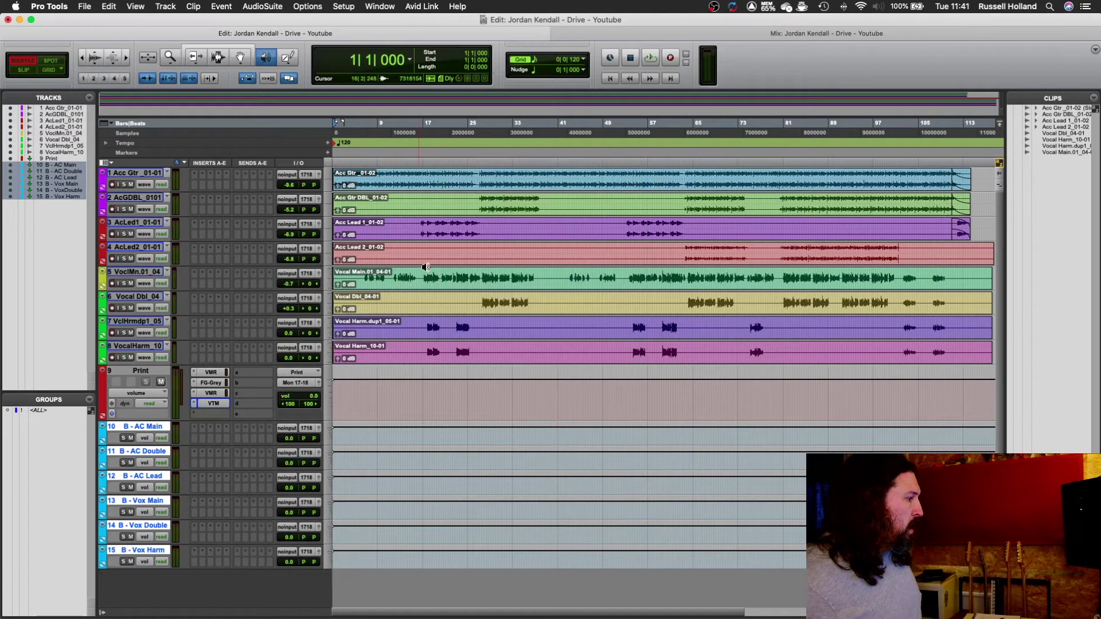
Route the Acc Gtr track's output to the B - AC Main track and Acc Gtr DBL's output to B - AC Double.
left_click(158, 174)
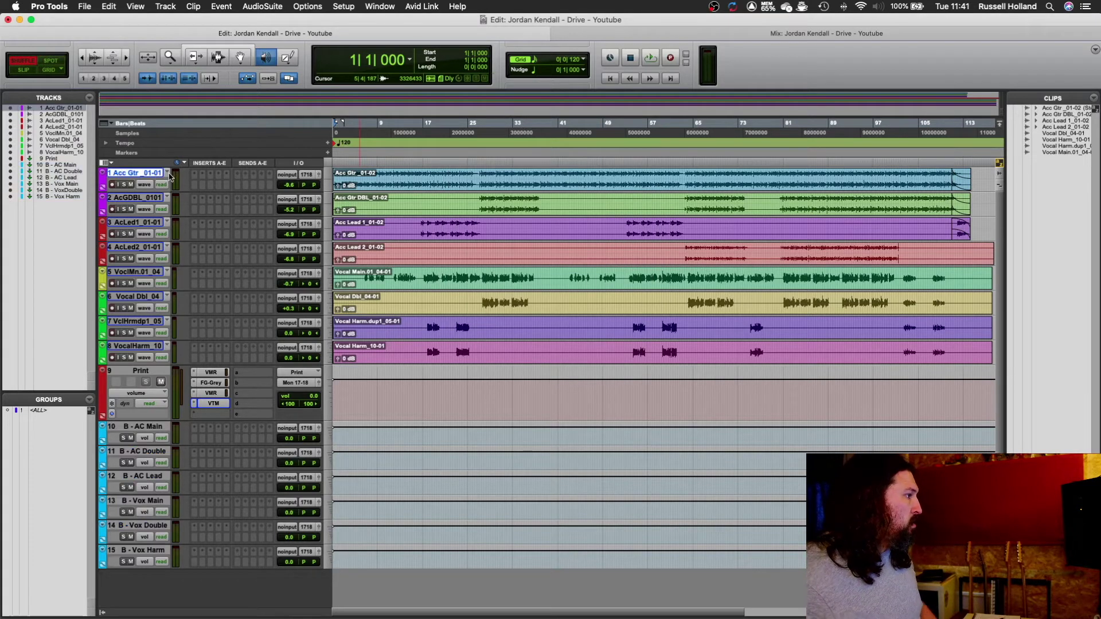
left_click(306, 175)
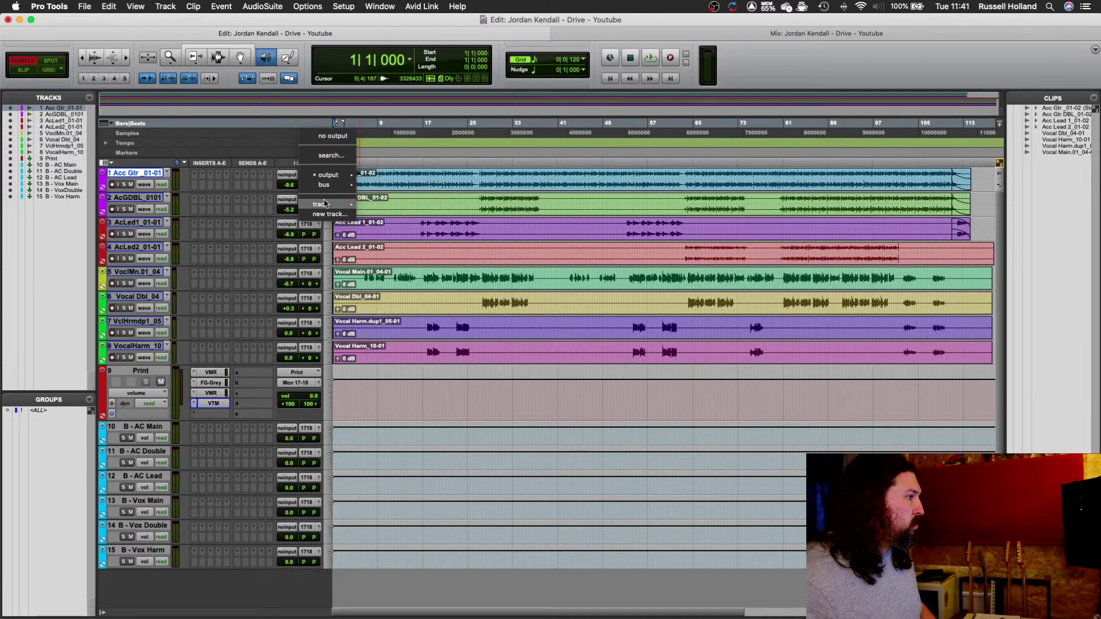
mouse_move(323, 204)
left_click(422, 256)
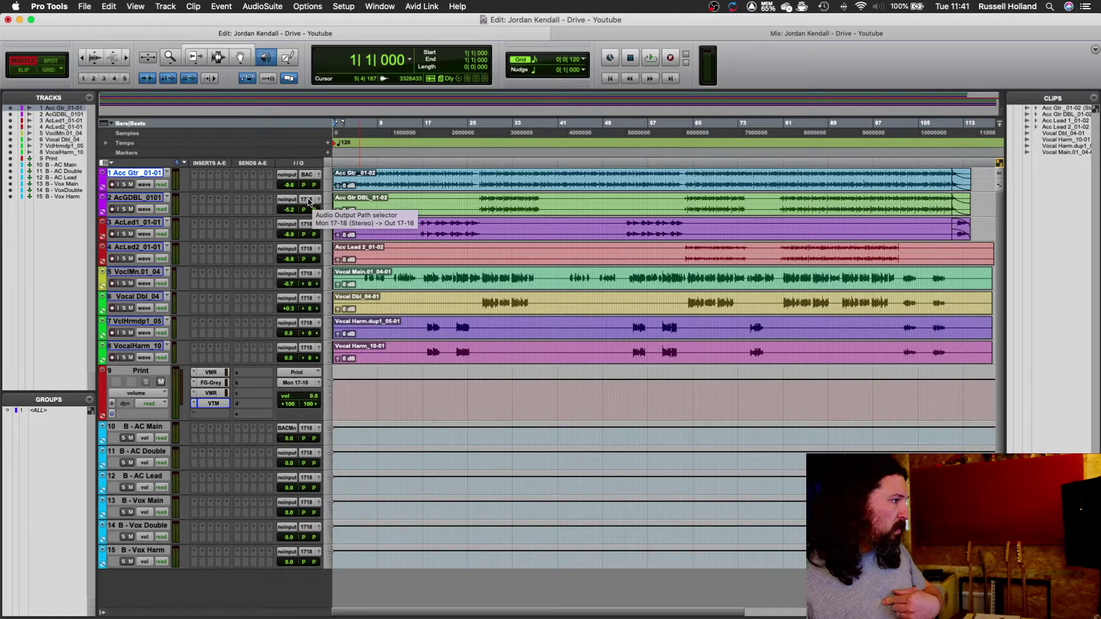
left_click(309, 202)
mouse_move(319, 229)
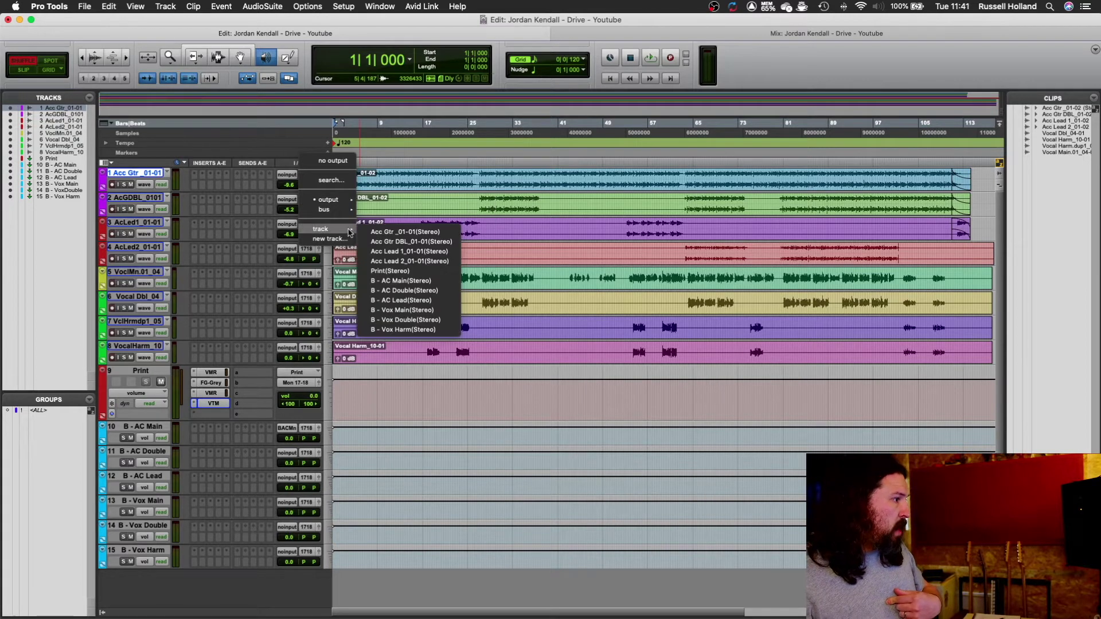
left_click(404, 290)
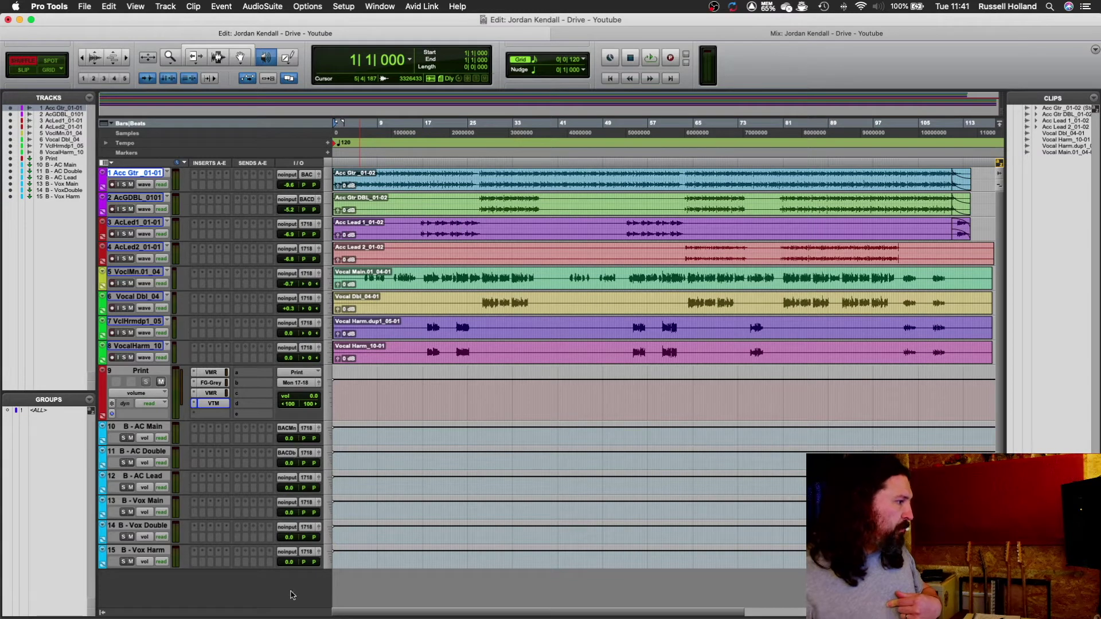
Route the outputs of the Acc Lead 1 and Acc Lead 2 tracks to the B - AC Lead track.
left_click(309, 231)
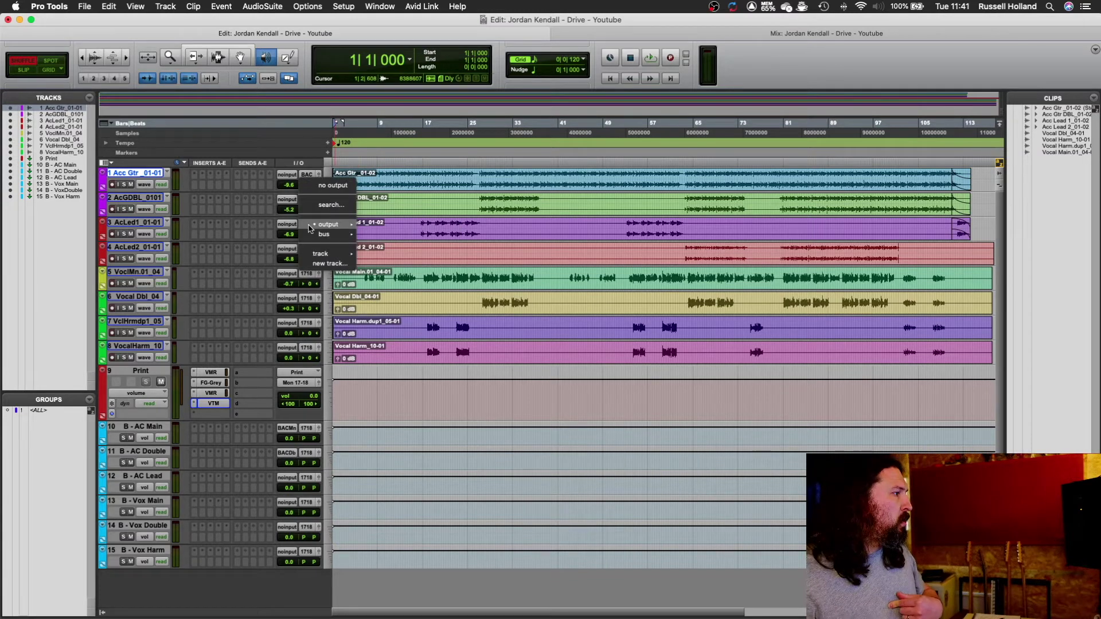
mouse_move(324, 229)
mouse_move(342, 256)
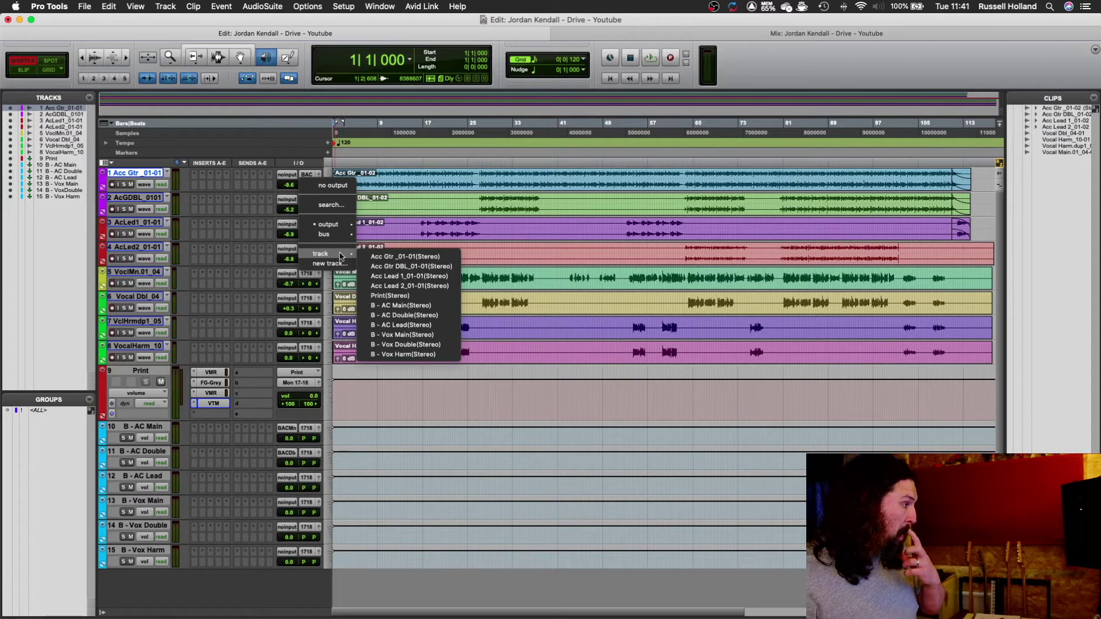
left_click(425, 325)
left_click(307, 200)
mouse_move(334, 251)
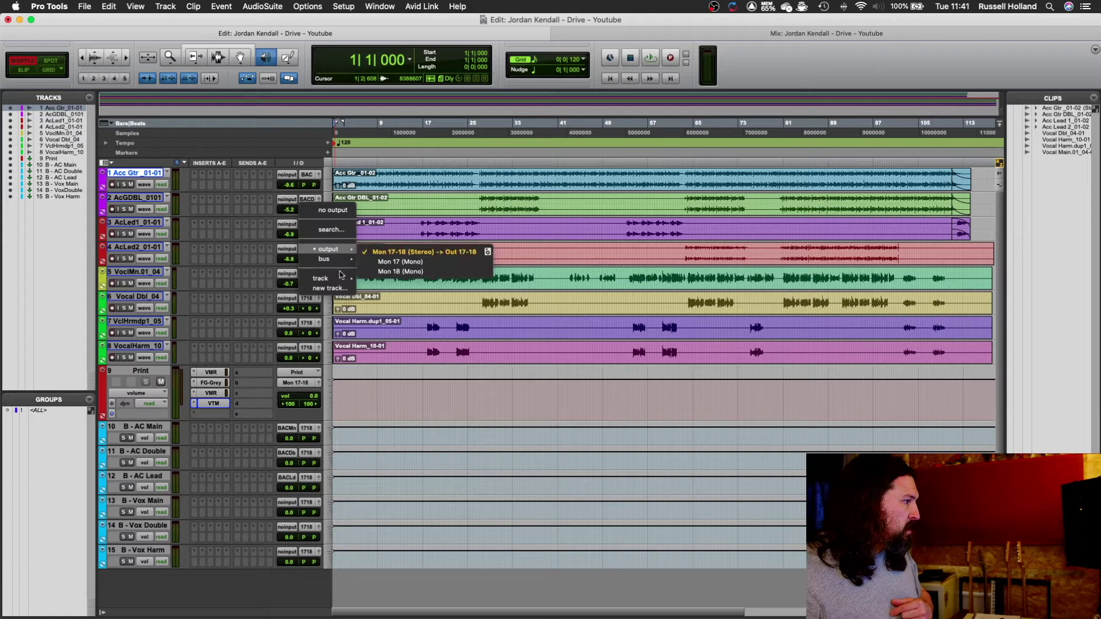
mouse_move(342, 279)
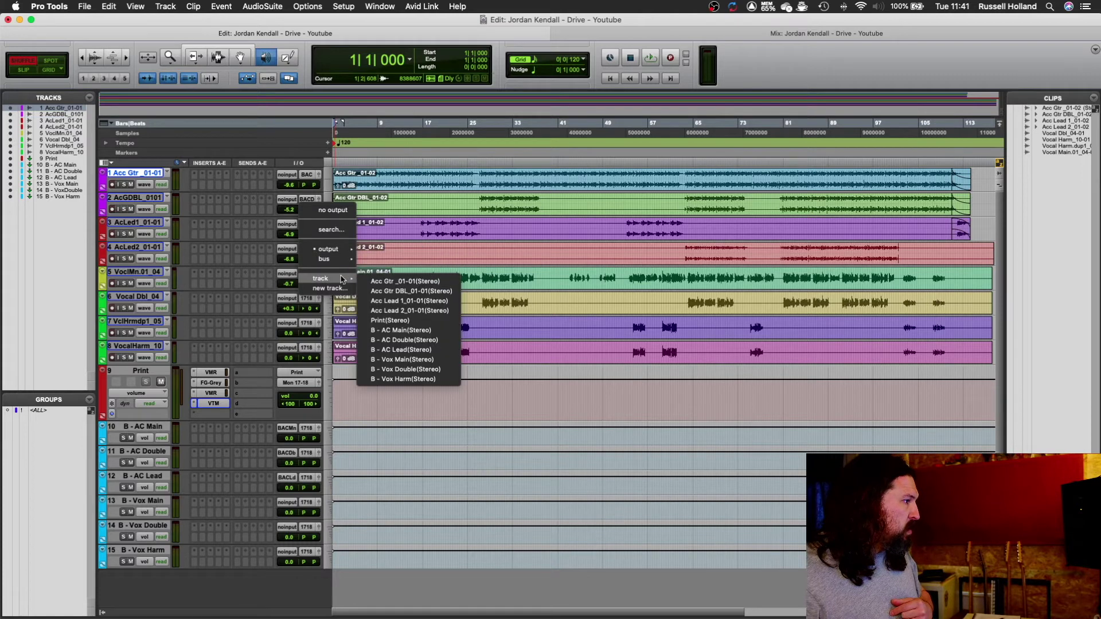
left_click(424, 350)
Route the Vocal Main track's output to B - Vox Main and the Vocal Dbl track's output to B - Vox Double.
left_click(308, 249)
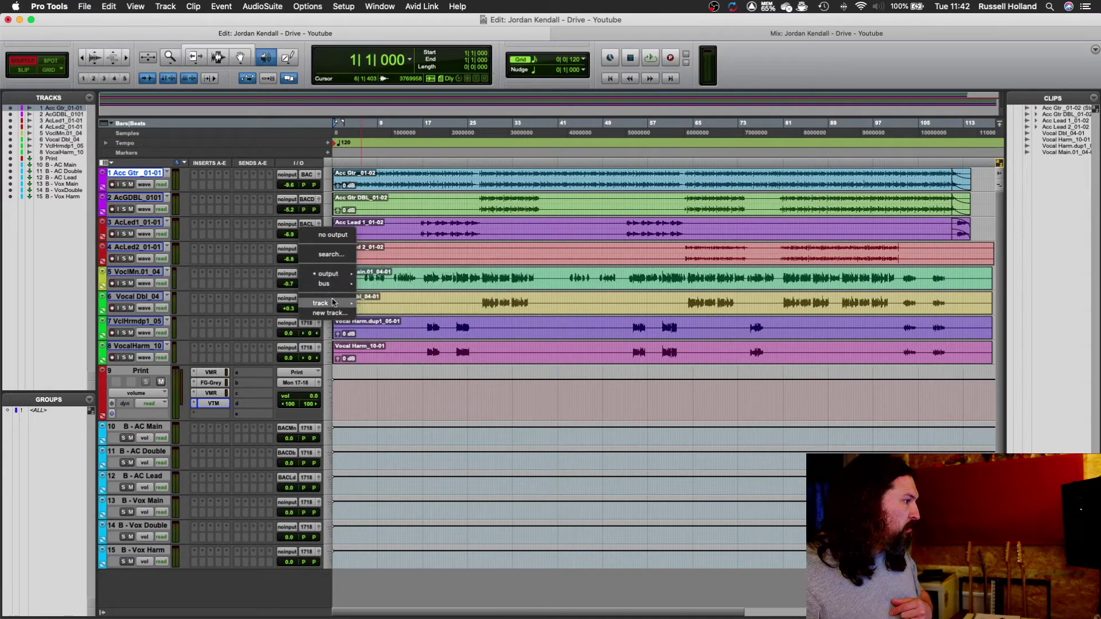
mouse_move(338, 304)
left_click(421, 414)
left_click(308, 304)
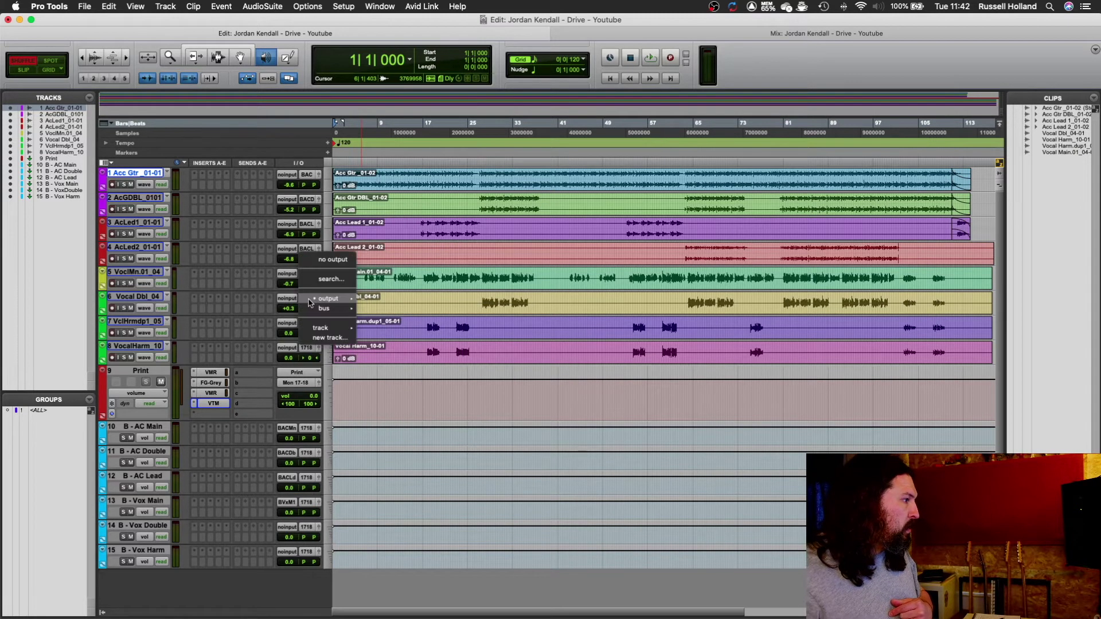
mouse_move(337, 309)
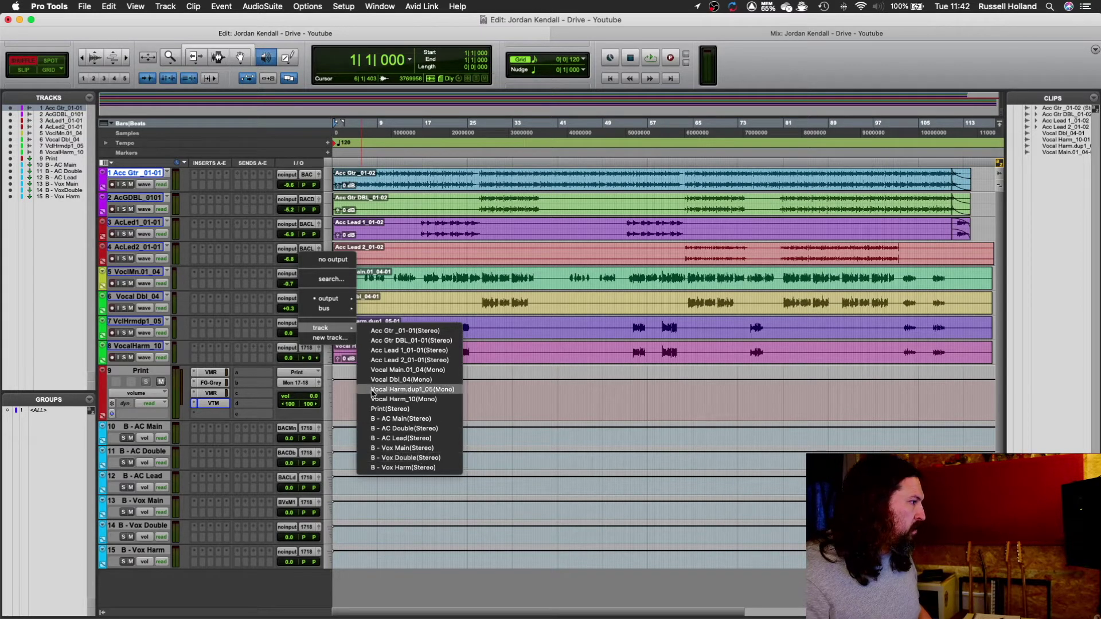
left_click(402, 448)
left_click(305, 301)
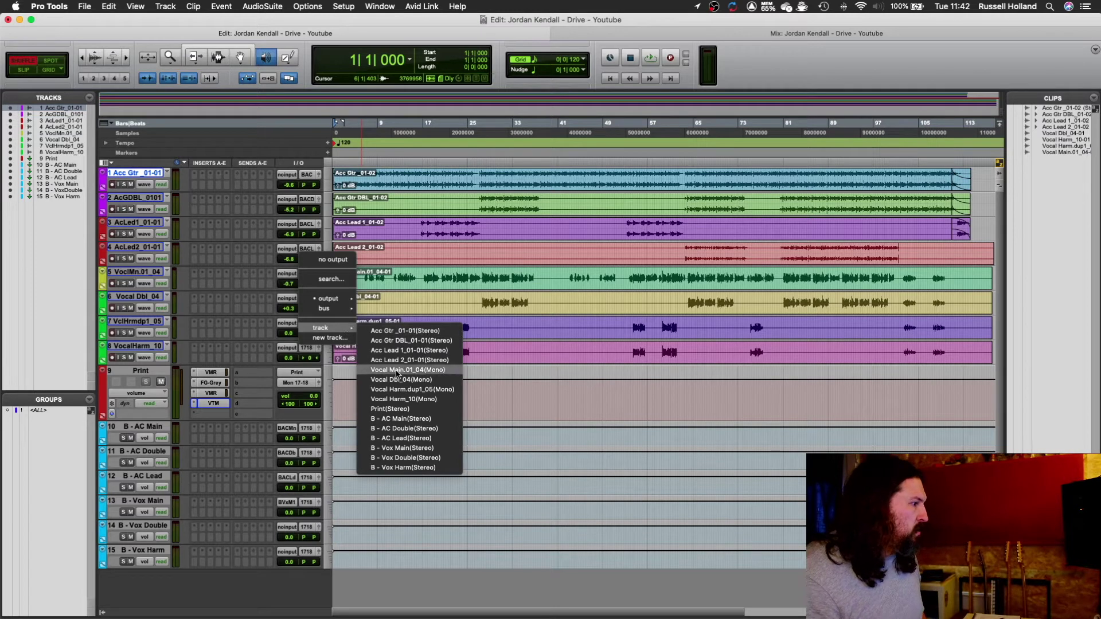
left_click(426, 456)
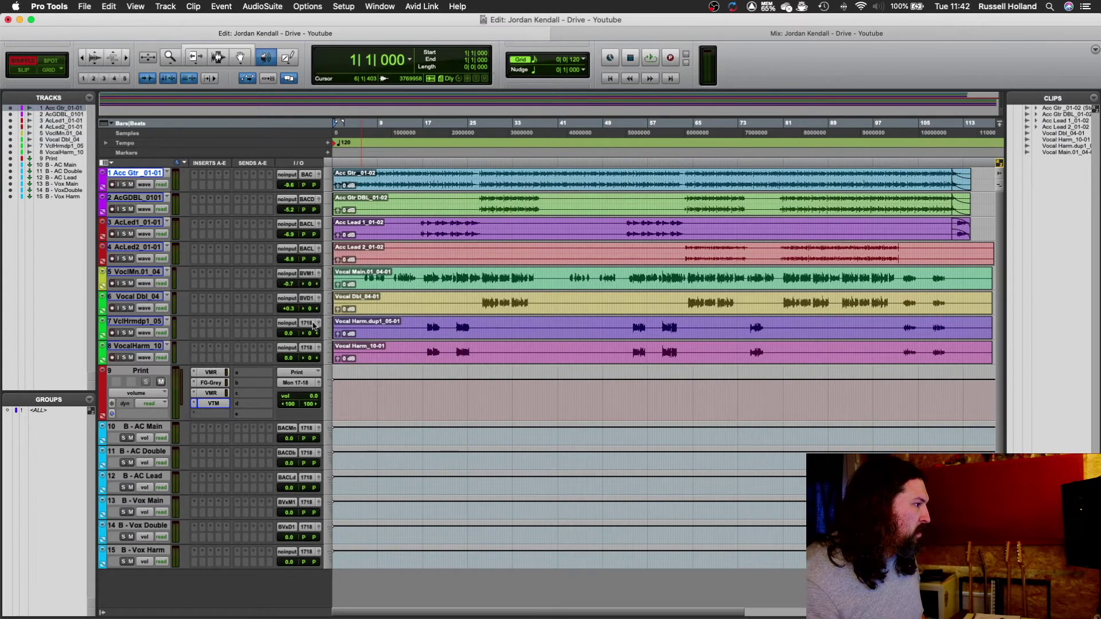
Select both Vocal Harm tracks and route their outputs together to the B - Vox Harm track.
left_click(157, 322)
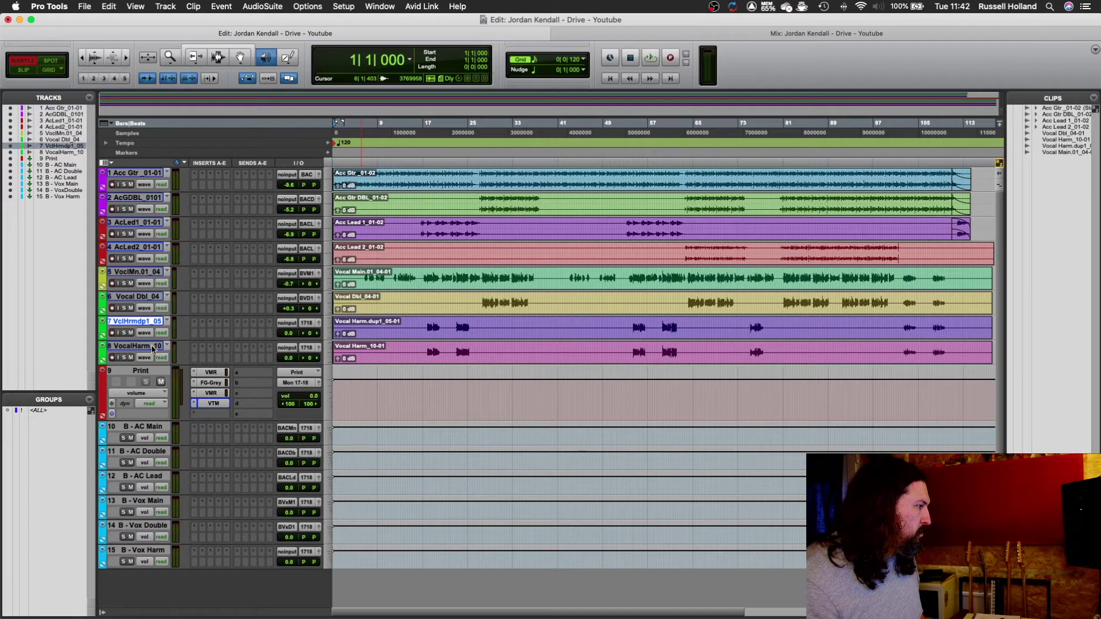
left_click(153, 347, "shift")
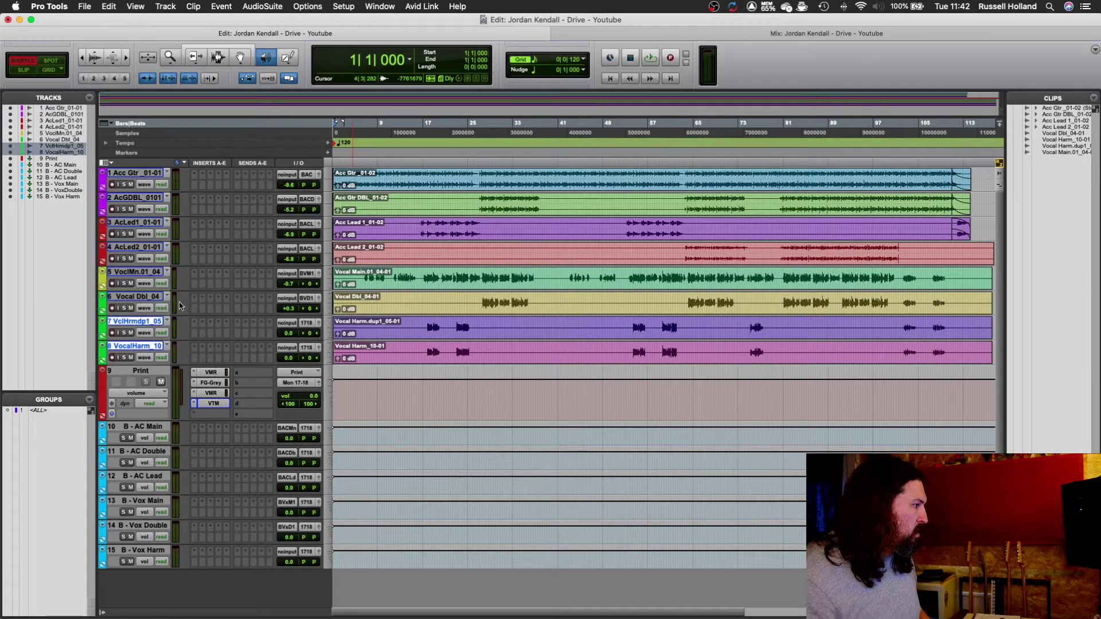
left_click(314, 349)
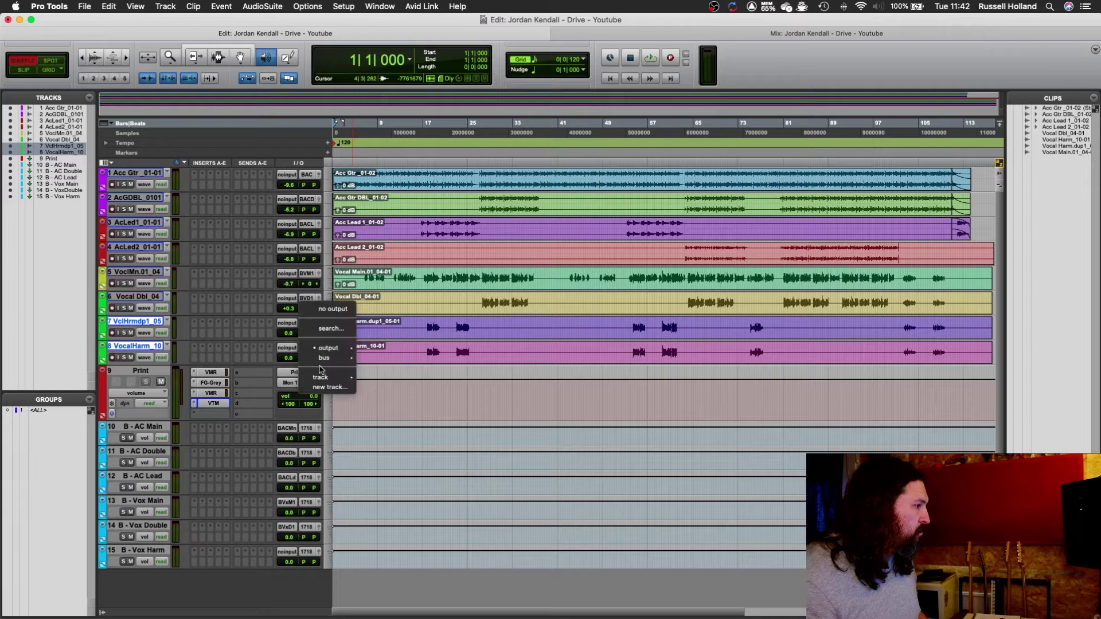
mouse_move(330, 377)
left_click(435, 516)
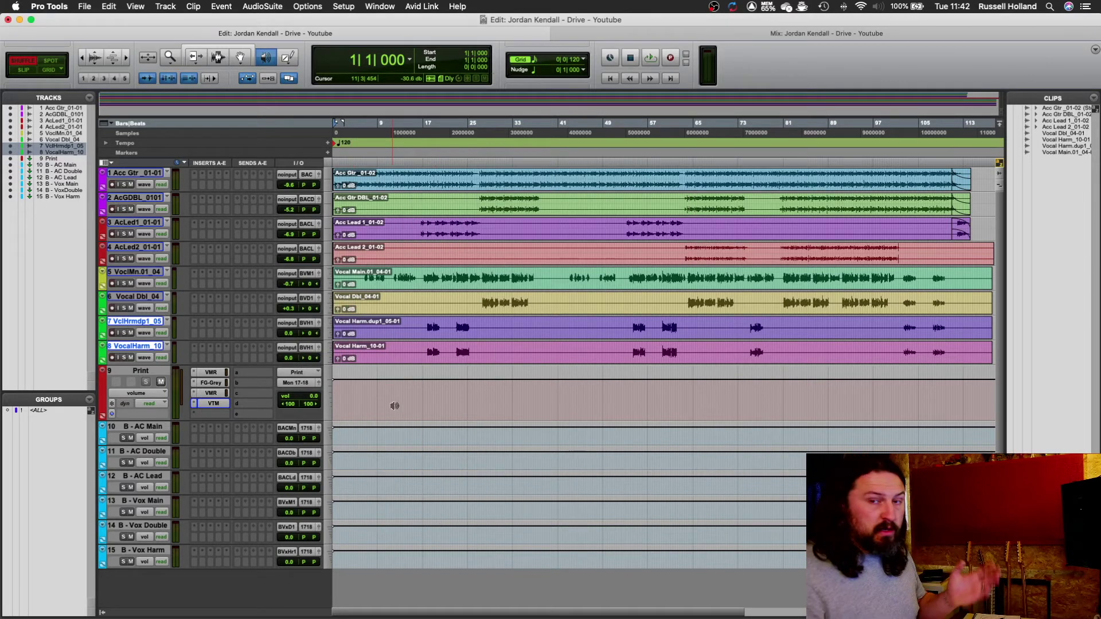
Move the Print track below the six aux bus tracks, to the end of the track order.
left_click(127, 273)
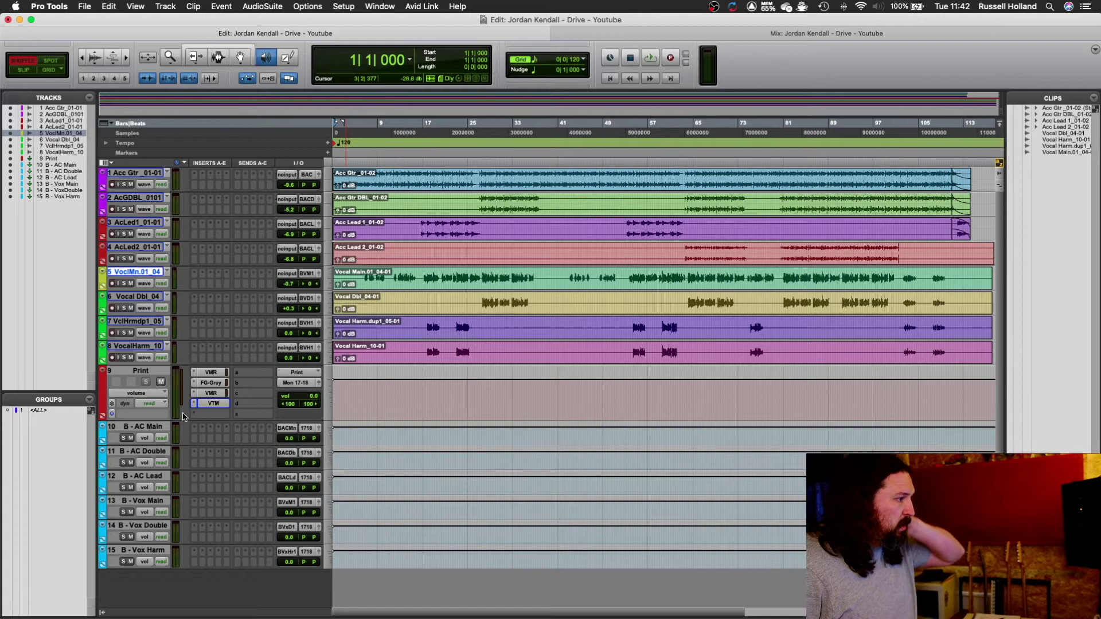
left_click_drag(122, 370, 182, 594)
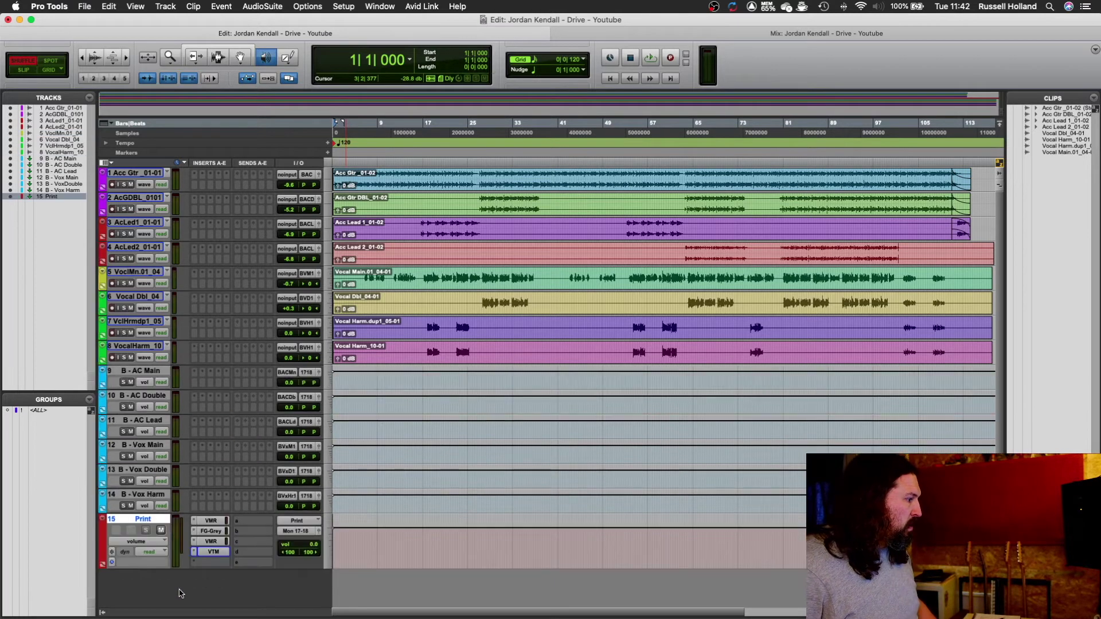
Play the session from around bar 60 to check the signal reaching the bus tracks.
left_click(669, 161)
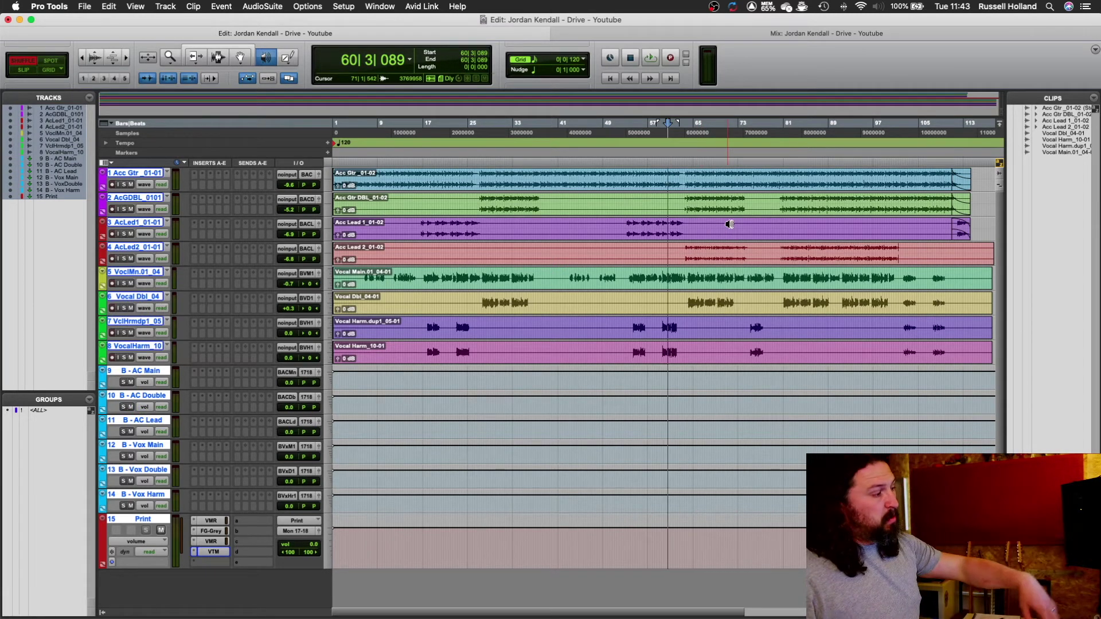
key("space")
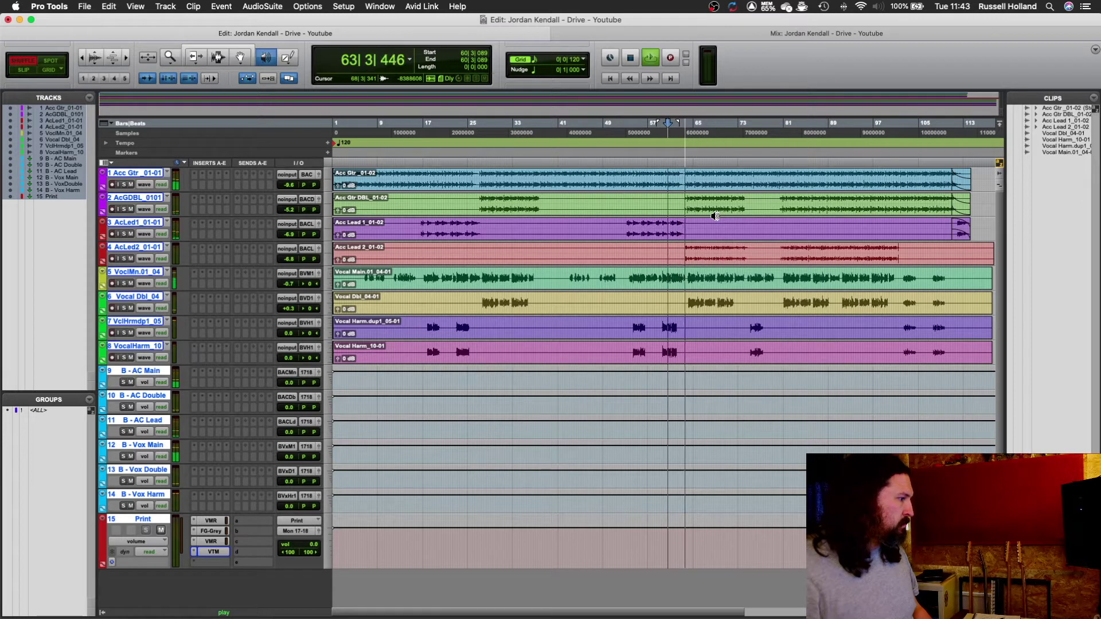
Stop playback, select the six aux tracks from B - AC Main to B - Vox Harm, and route their outputs together to the Print track.
key("space")
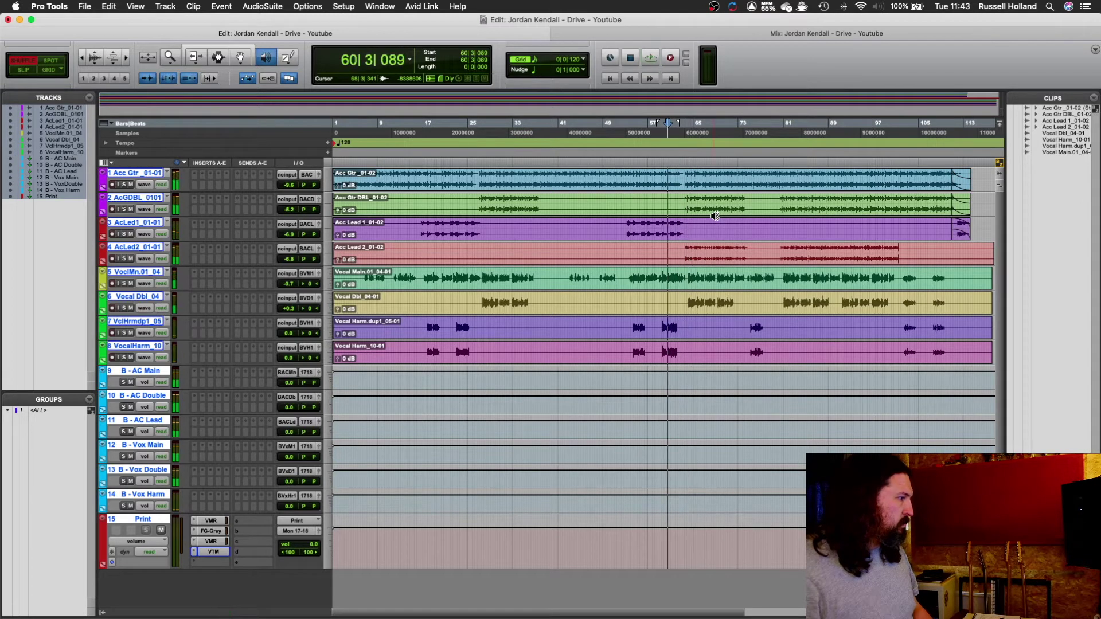
left_click(315, 374)
mouse_move(315, 376)
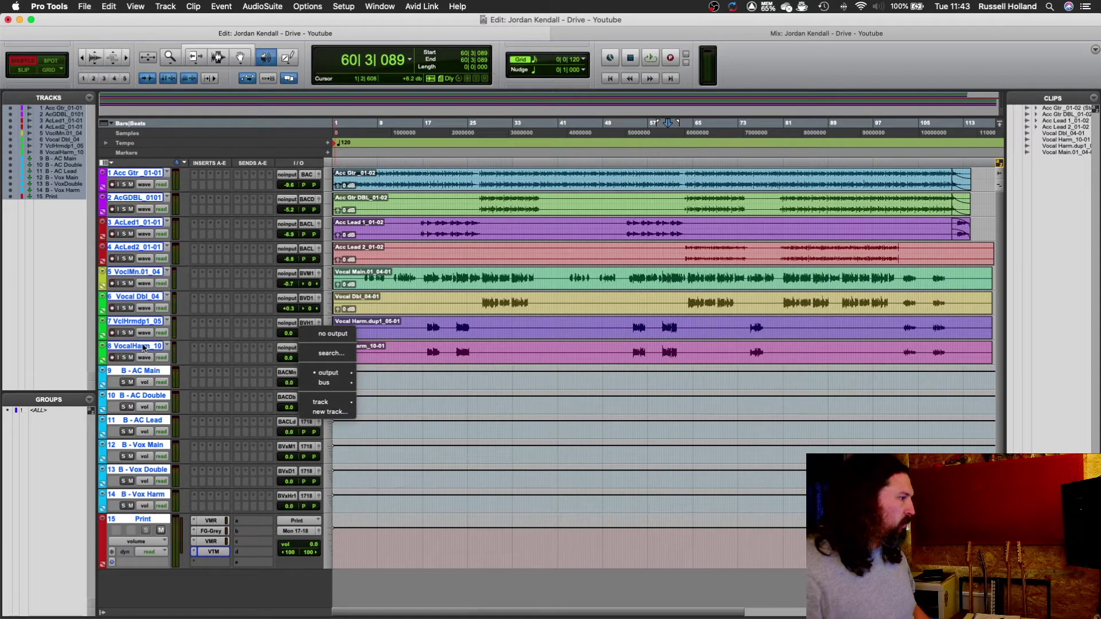
left_click(118, 383)
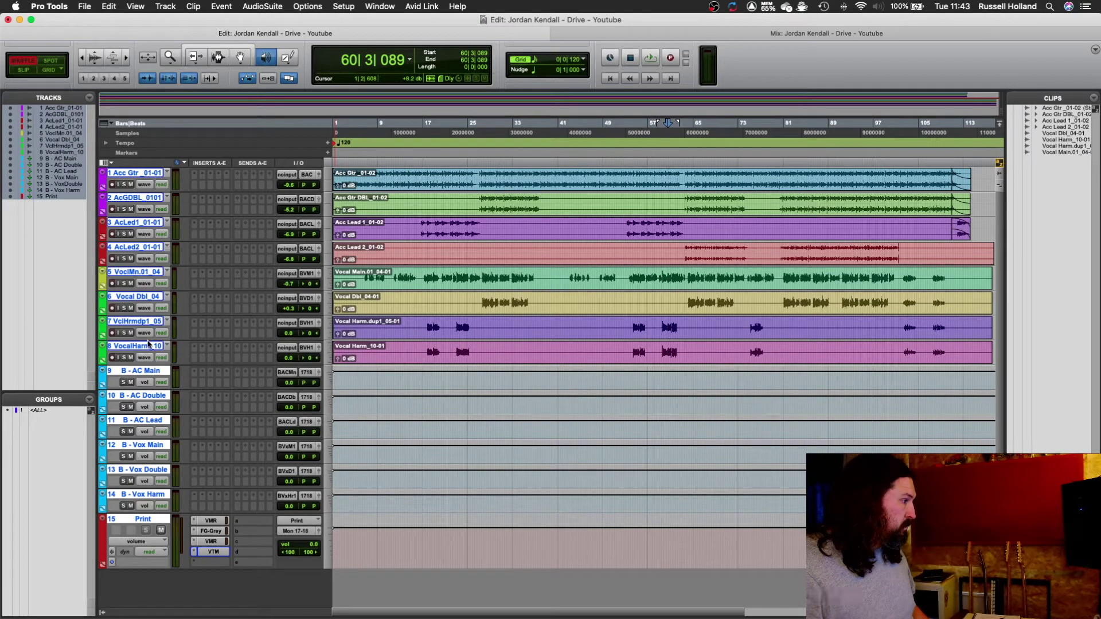
left_click(149, 345, "shift")
left_click(147, 370)
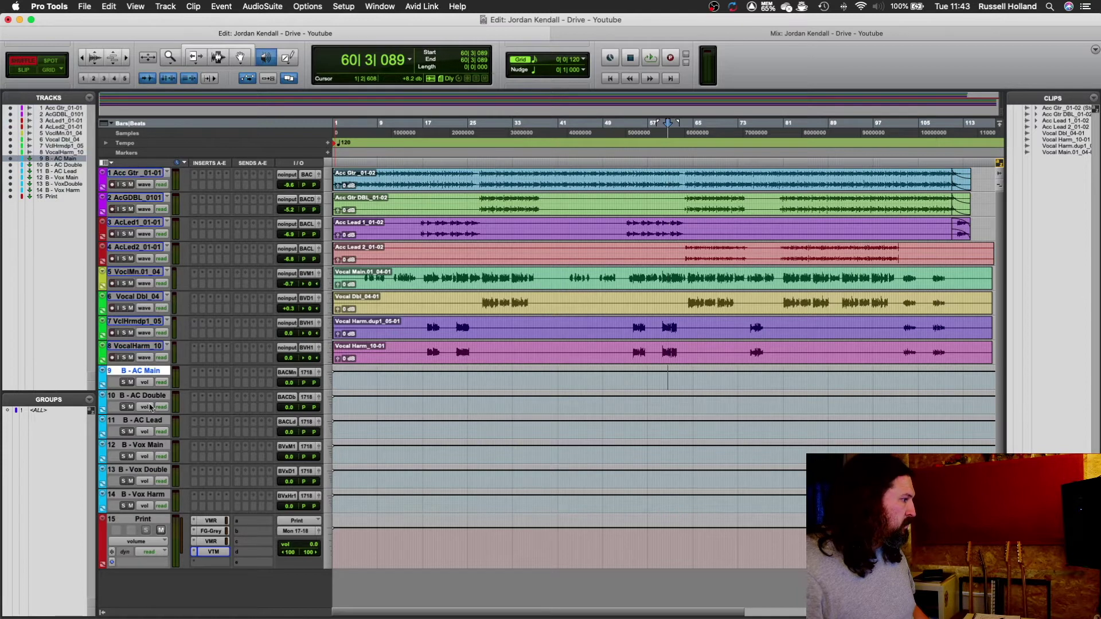
left_click(148, 494, "shift")
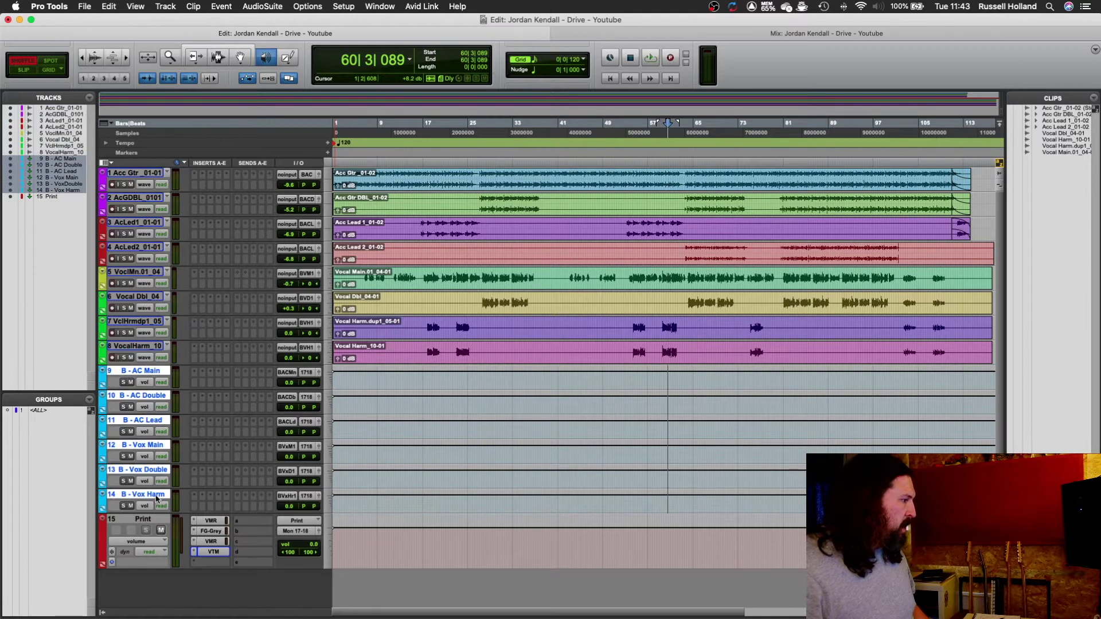
left_click(307, 497)
mouse_move(321, 526)
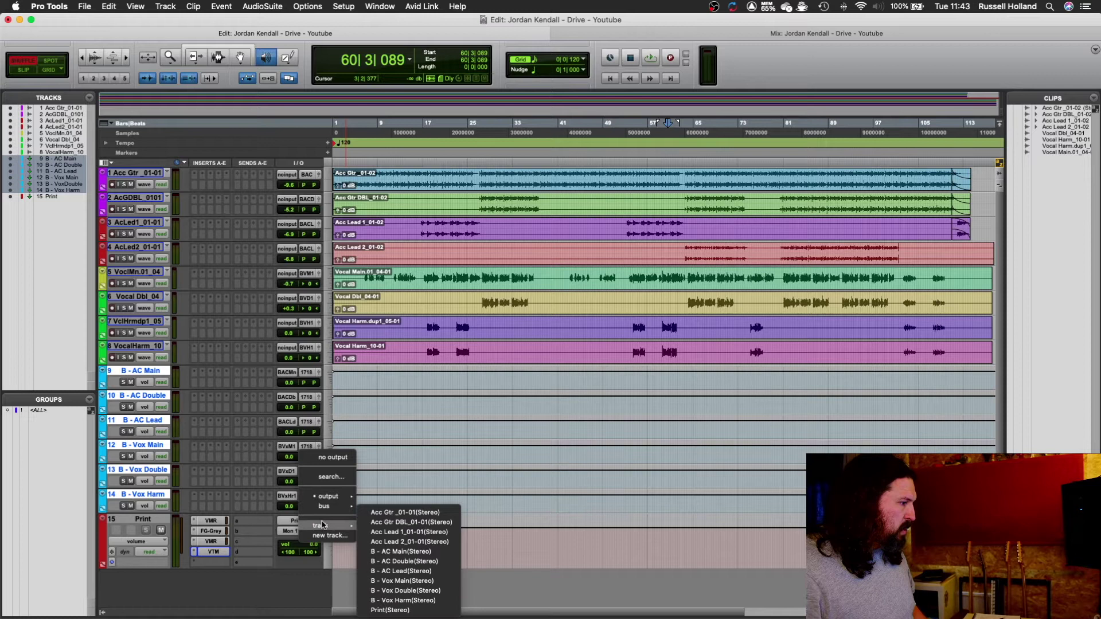
left_click(389, 610, "alt+shift")
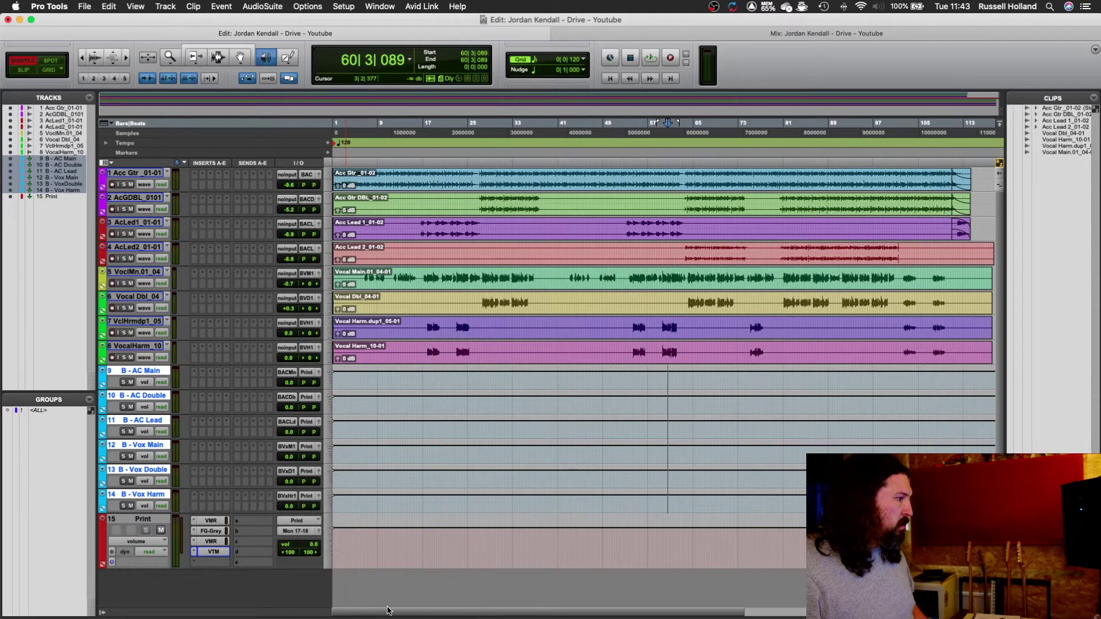
Play the session to check the Print level, and open the track's FG-Grey compressor with its window moved clear of the transport and timeline rulers.
key("space")
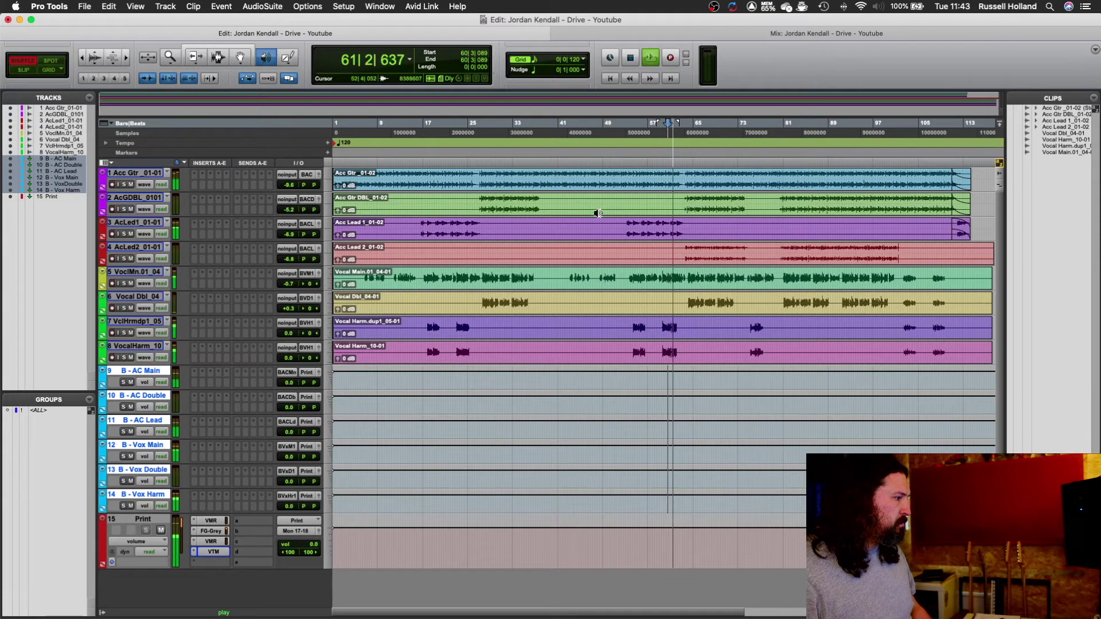
left_click(212, 531)
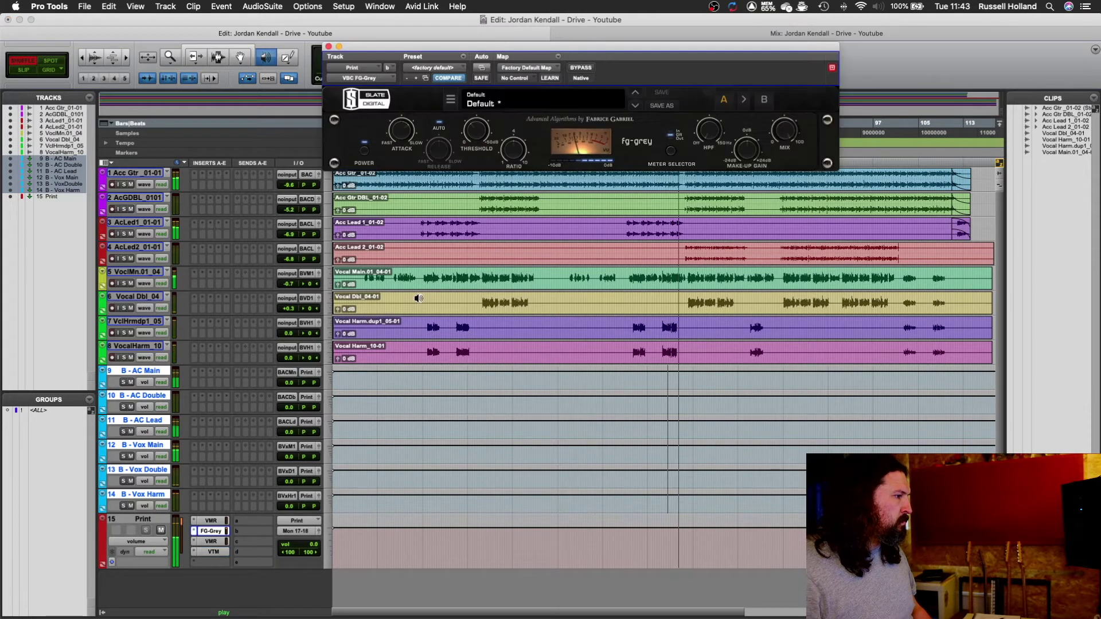
mouse_move(481, 131)
left_click(240, 57)
left_click(218, 46)
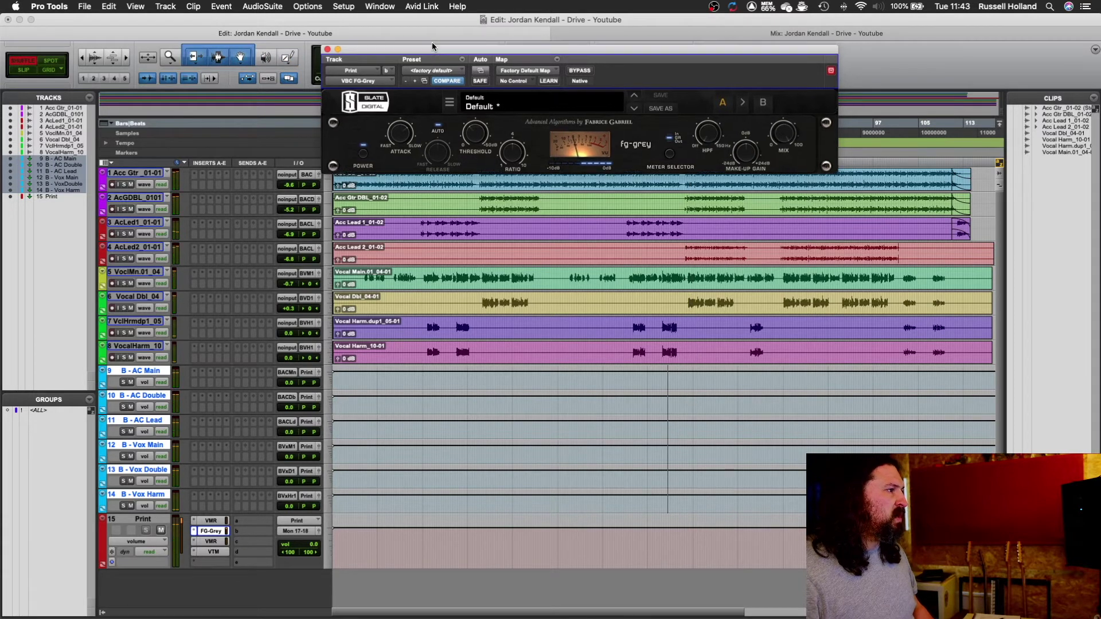
left_click_drag(433, 46, 497, 269)
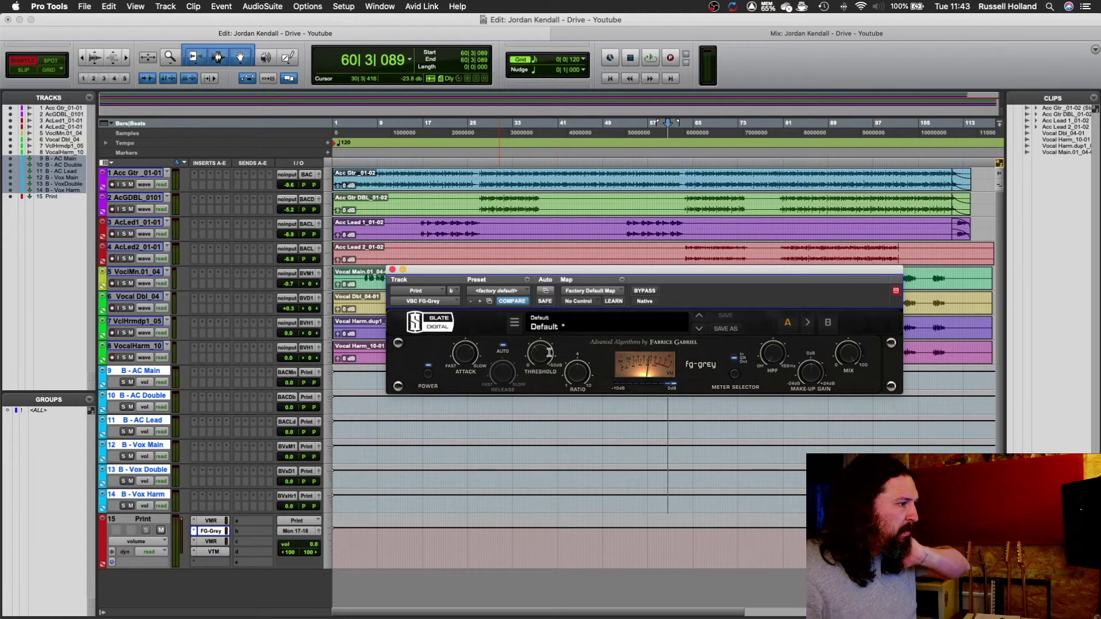
mouse_move(544, 353)
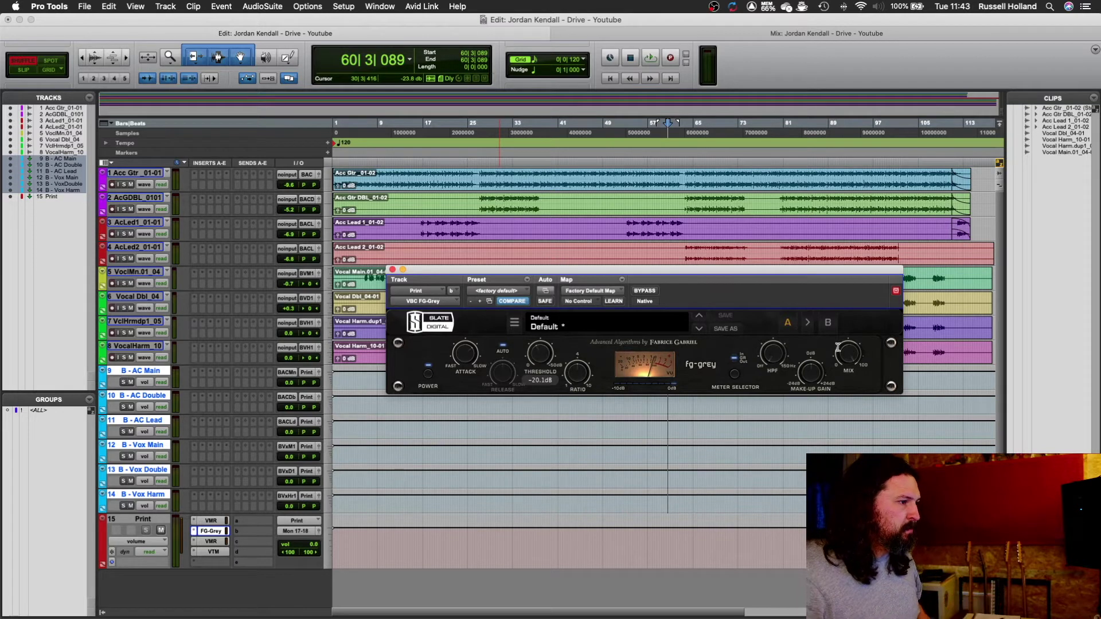
mouse_move(812, 370)
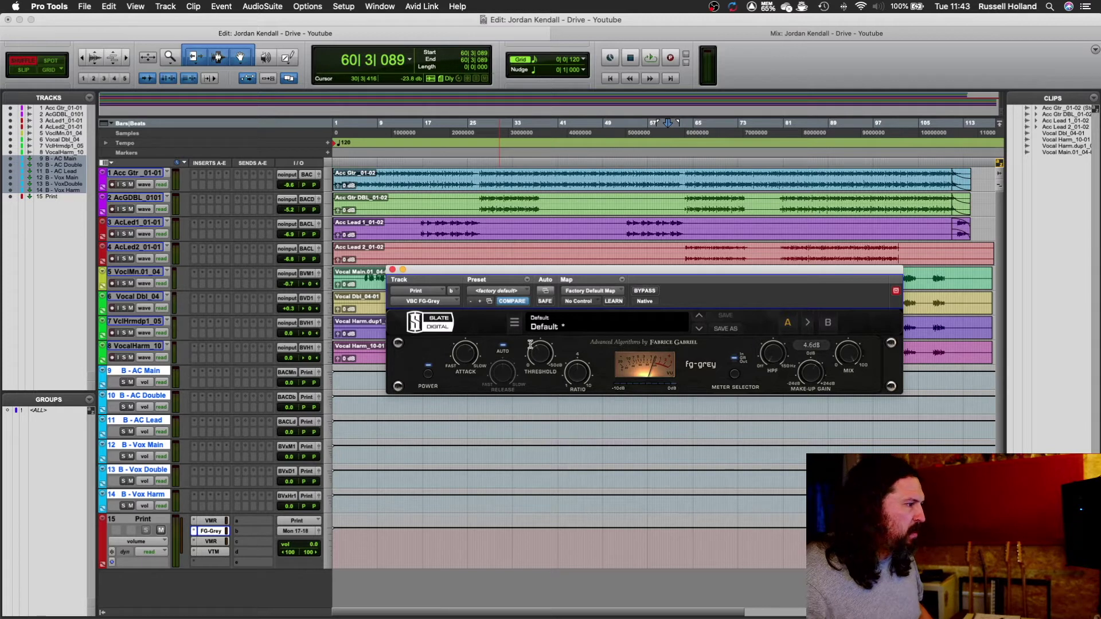
Set the FG-Grey threshold to about -8.1 dB and adjust the make-up gain during playback, closing the compressor window when done.
left_click_drag(531, 360, 530, 364)
key("space")
left_click_drag(533, 356, 539, 371)
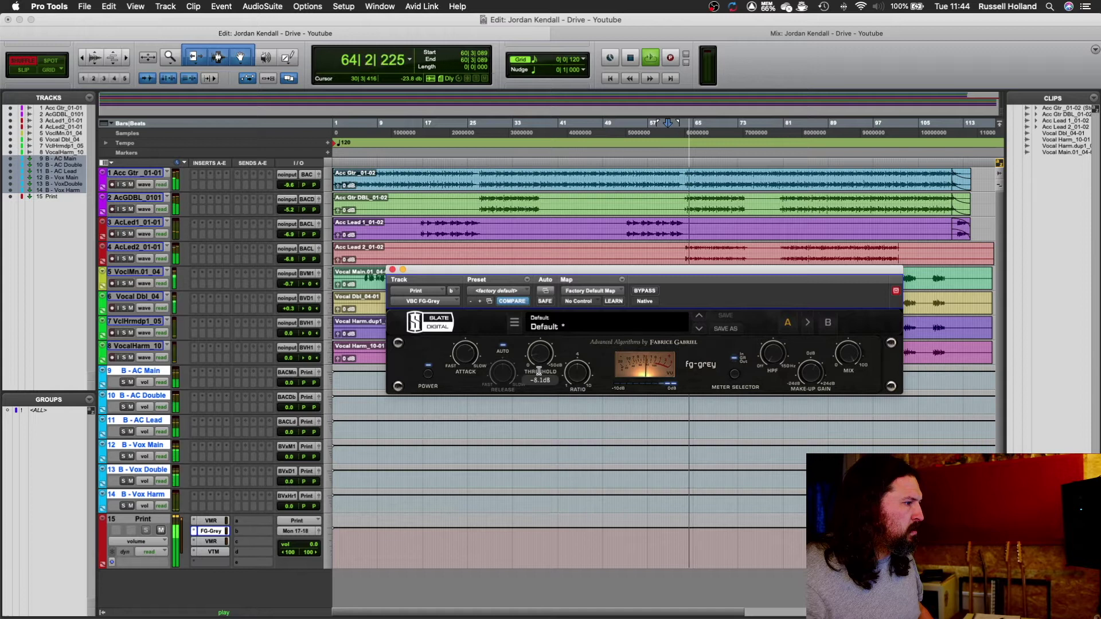
left_click_drag(798, 380, 802, 381)
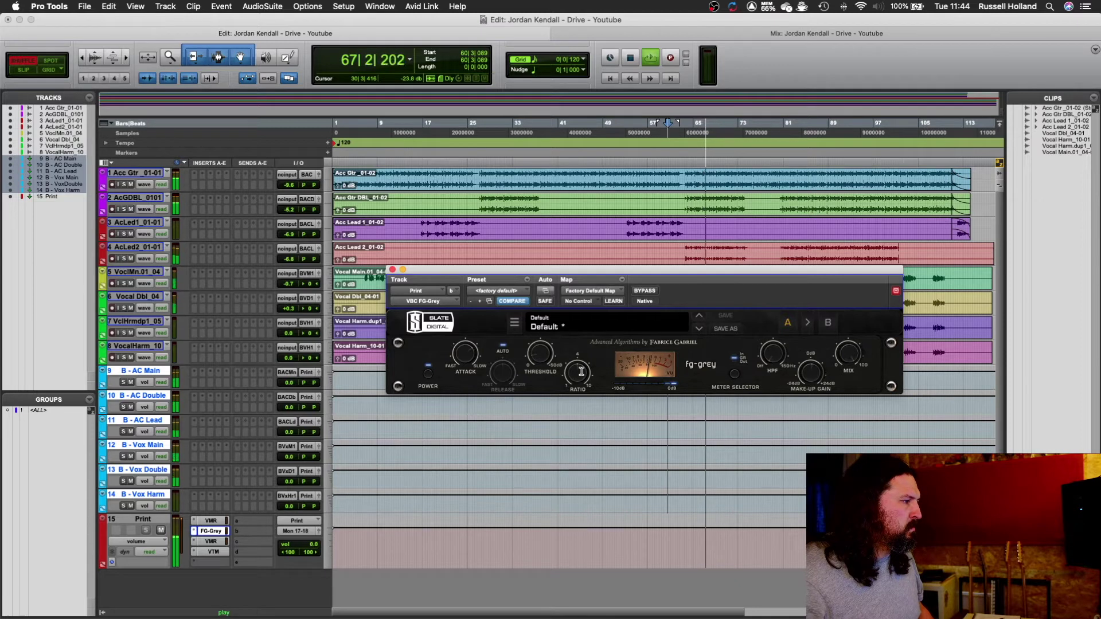
key("space")
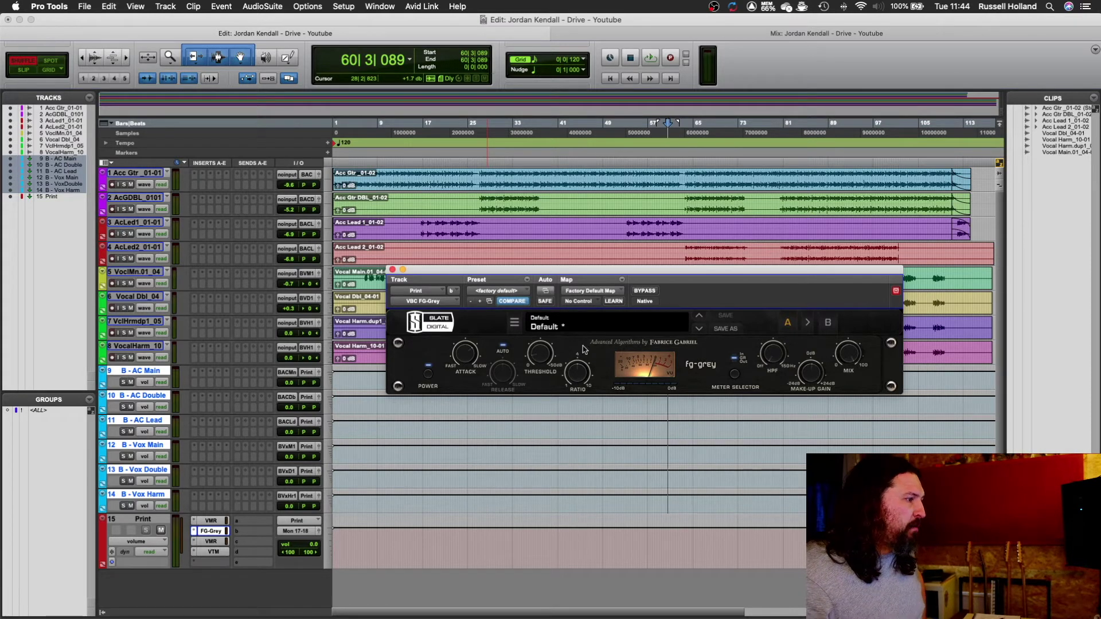
mouse_move(577, 377)
left_click_drag(562, 383, 556, 400)
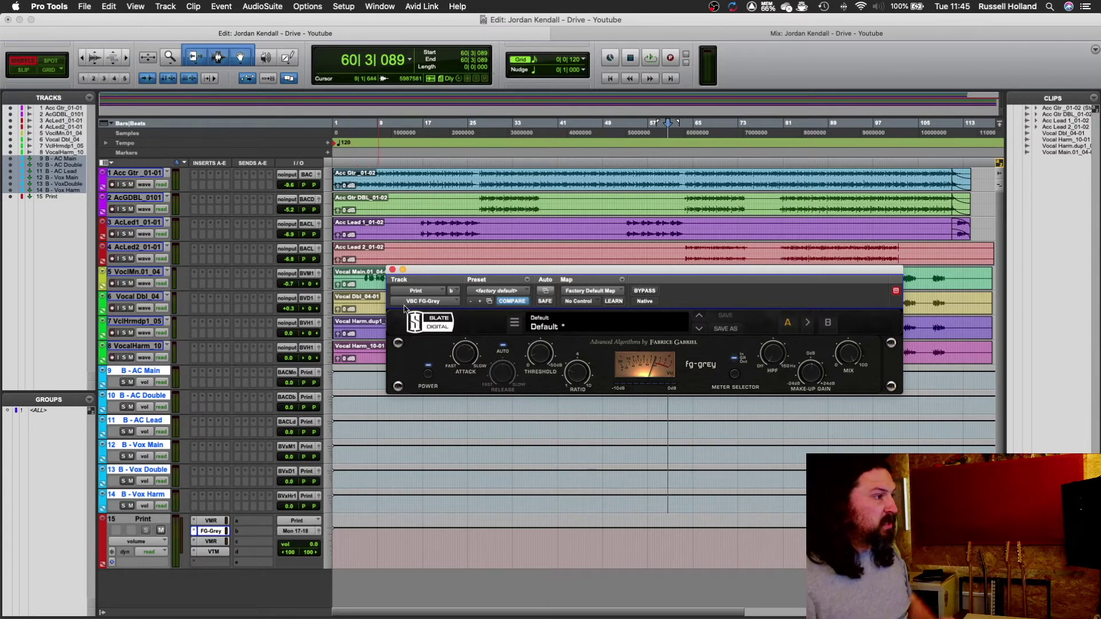
left_click(393, 270)
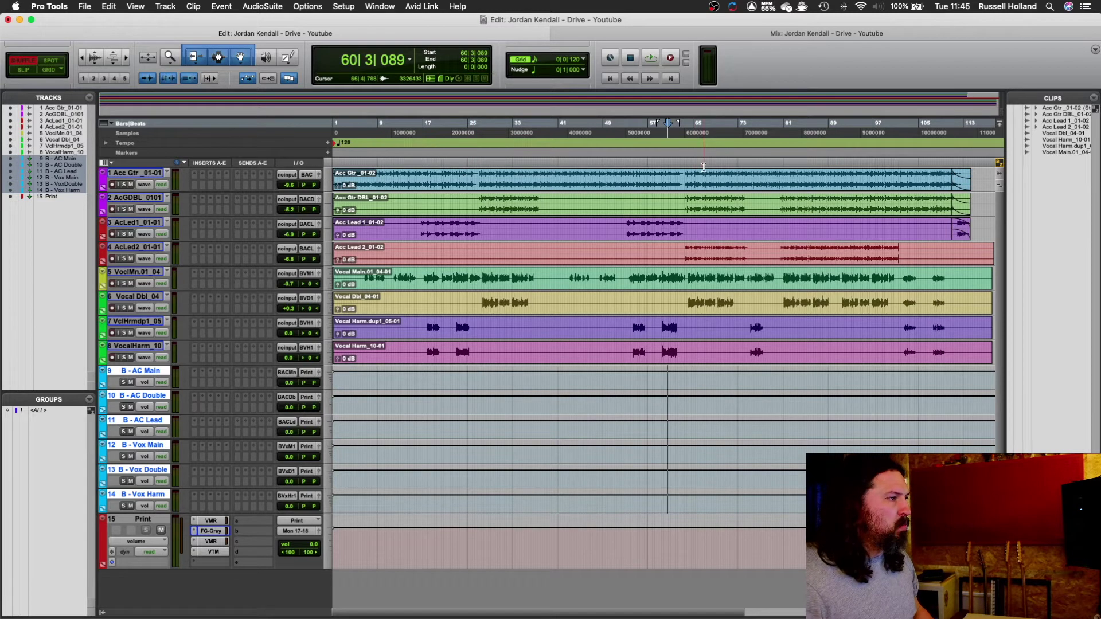
Zoom in on the timeline and play the session from around bar 16 to hear the guitars and vocals through the buses.
left_click(457, 176)
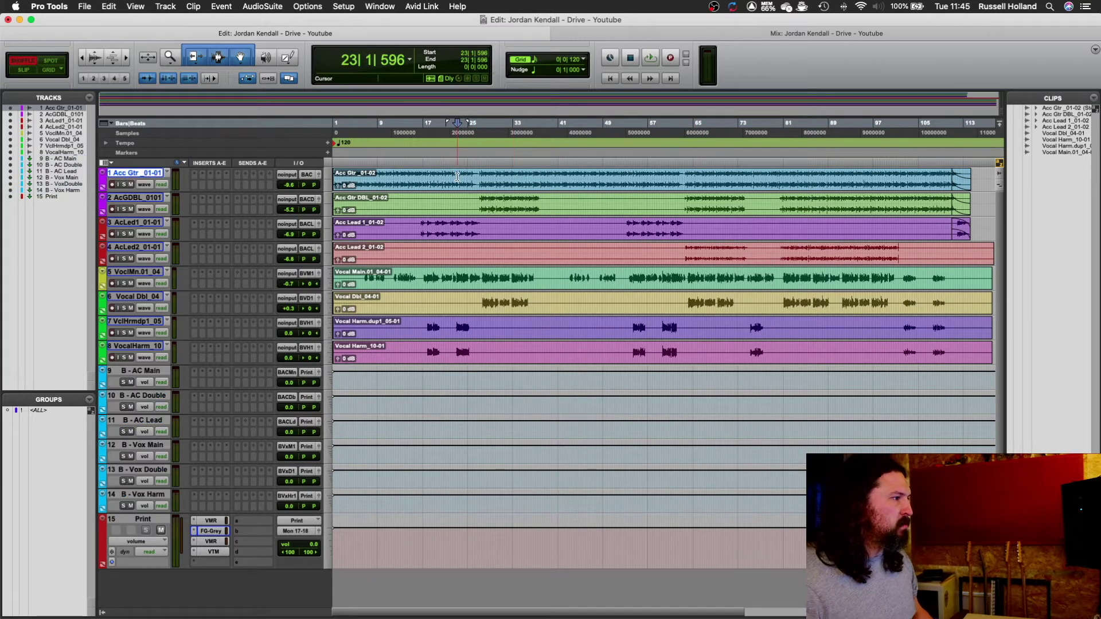
key("t")
key("t")
key("t")
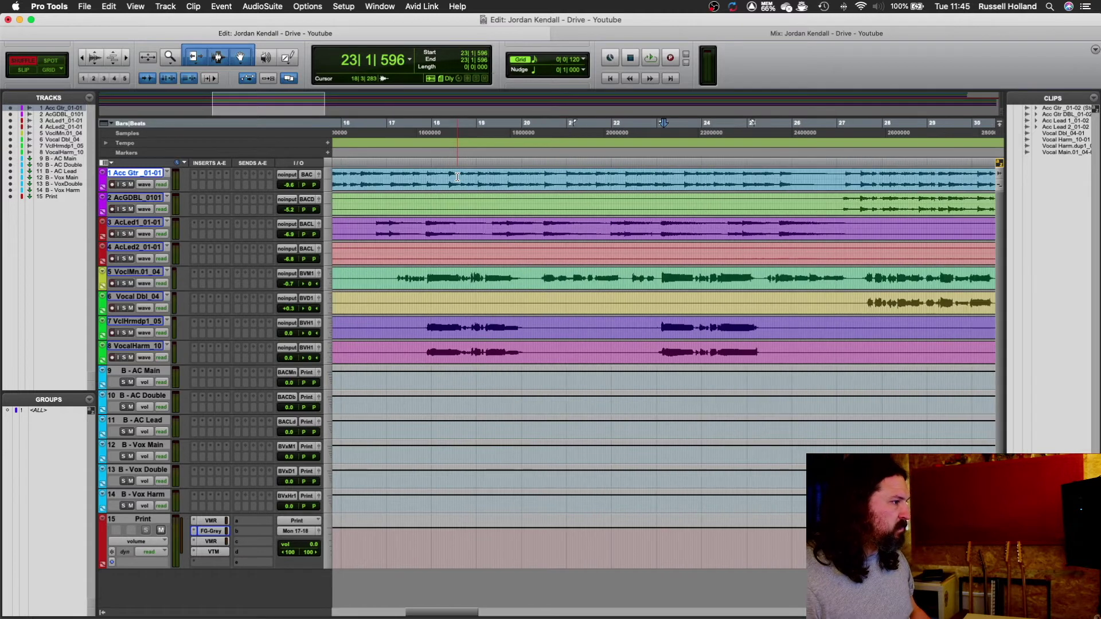
key("space")
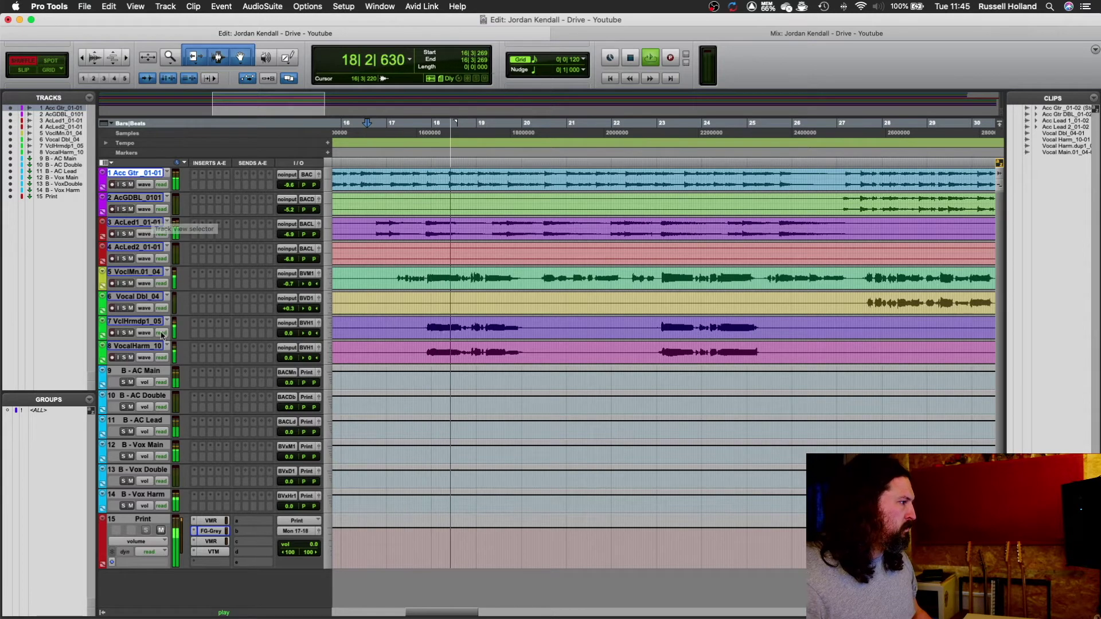
Mute the four vocal tracks, from Vocal Main to Vocal Harm, during playback and stop the transport.
left_click(135, 272)
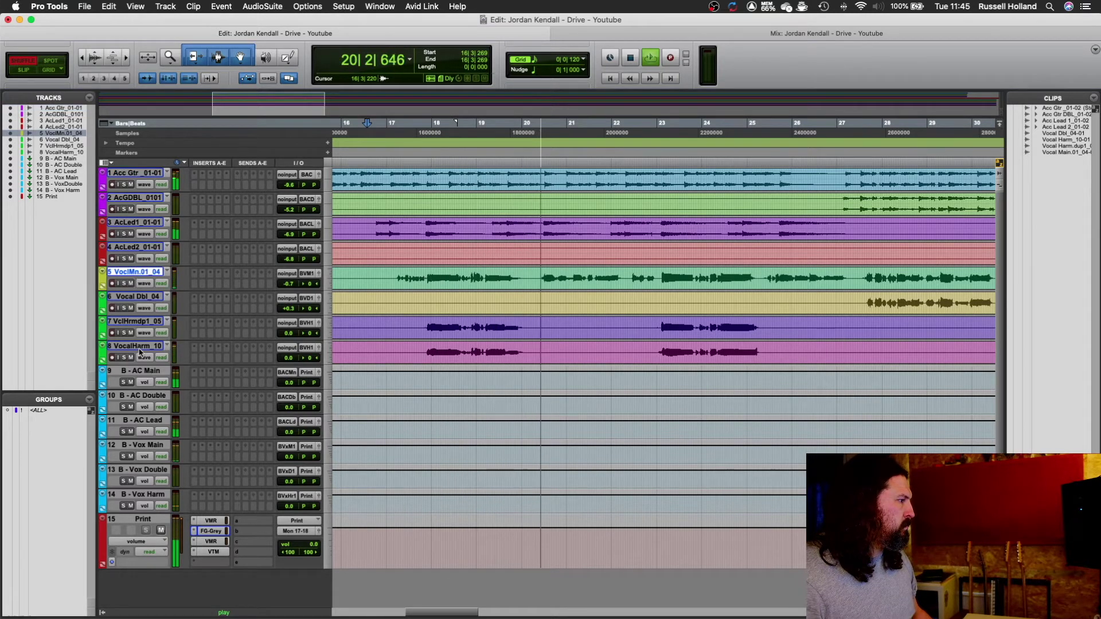
left_click(140, 347, "shift")
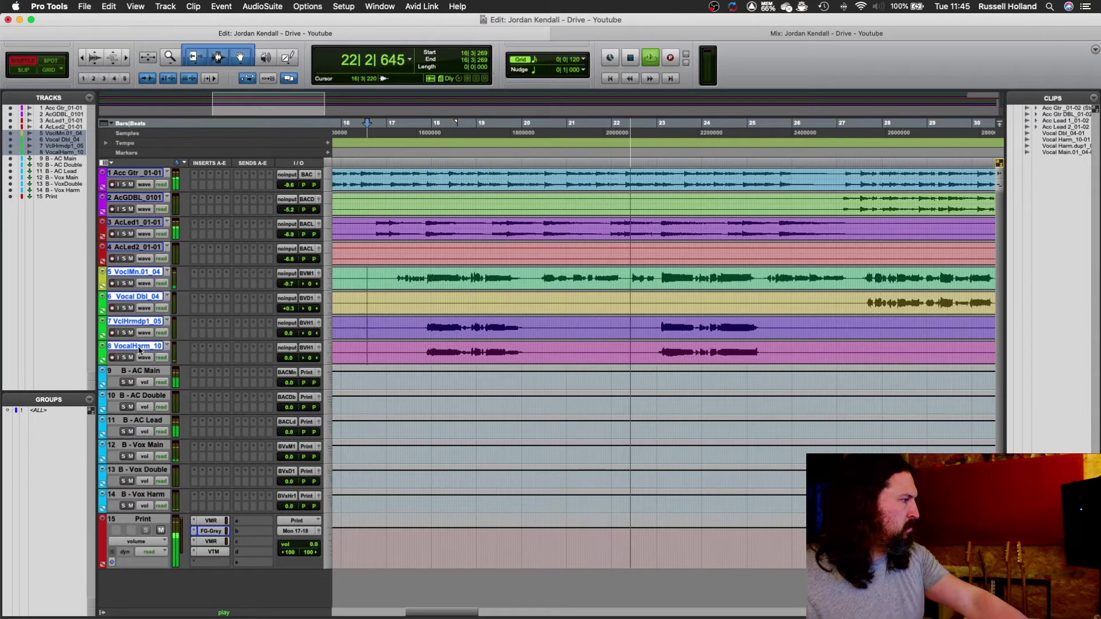
key("shift+m")
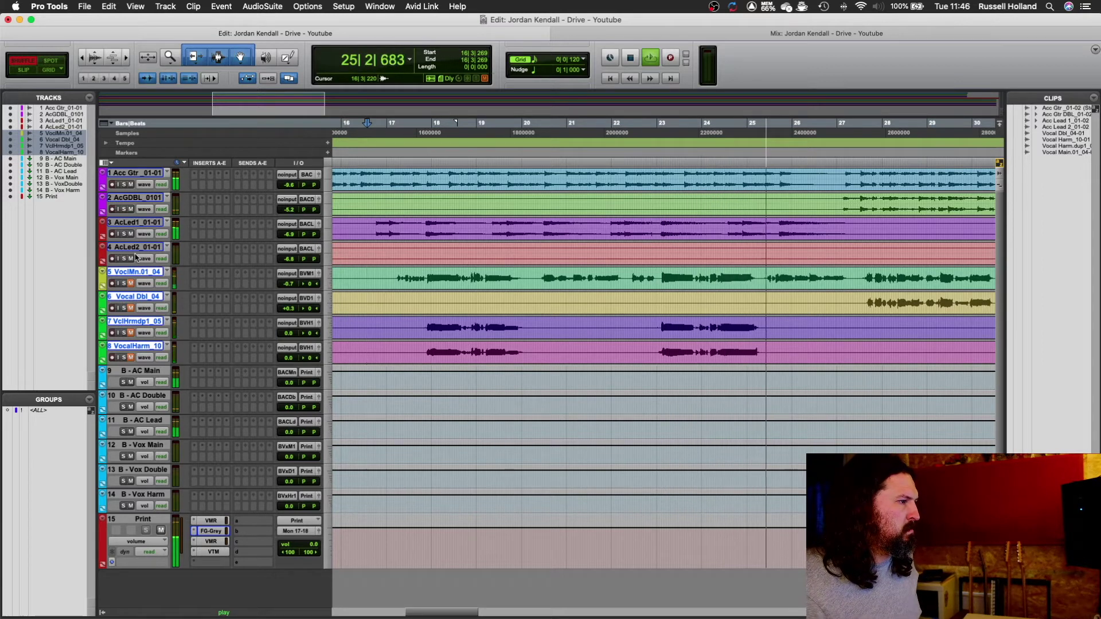
key("space")
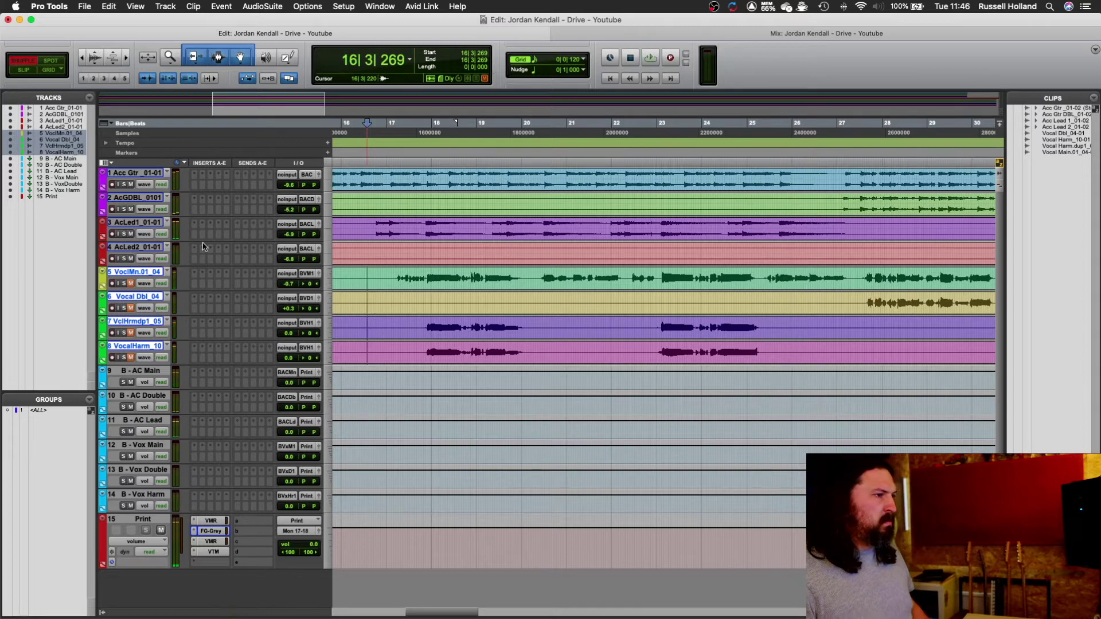
Listen to the guitar parts from around bar 27 and from around bar 53 with the vocals muted.
left_click(838, 169)
key("space")
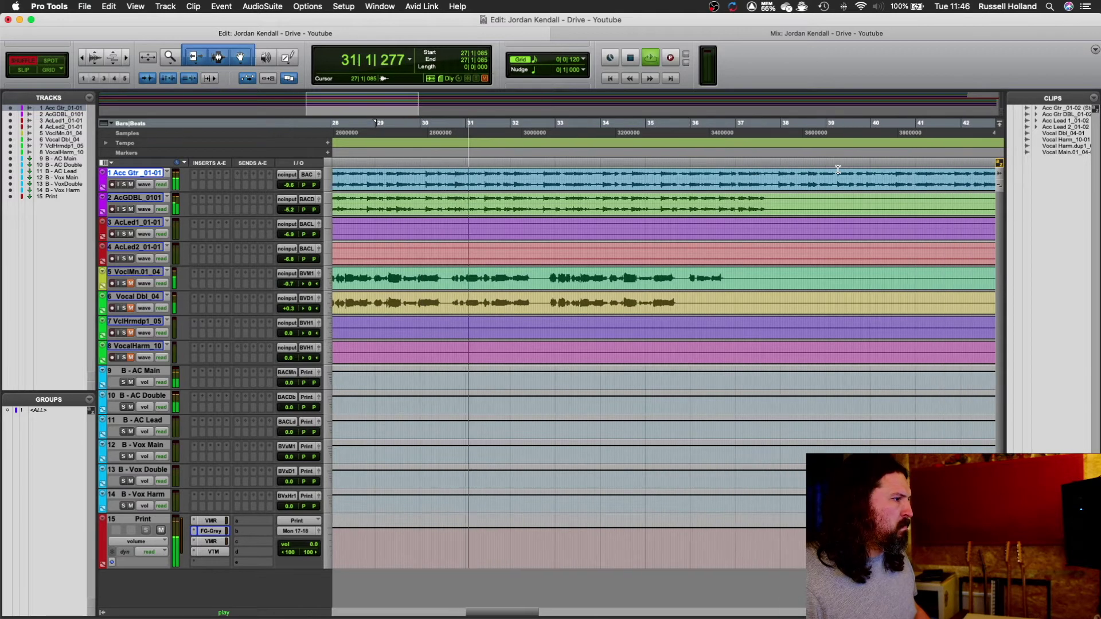
key("space")
scroll(838, 170, "right", 15)
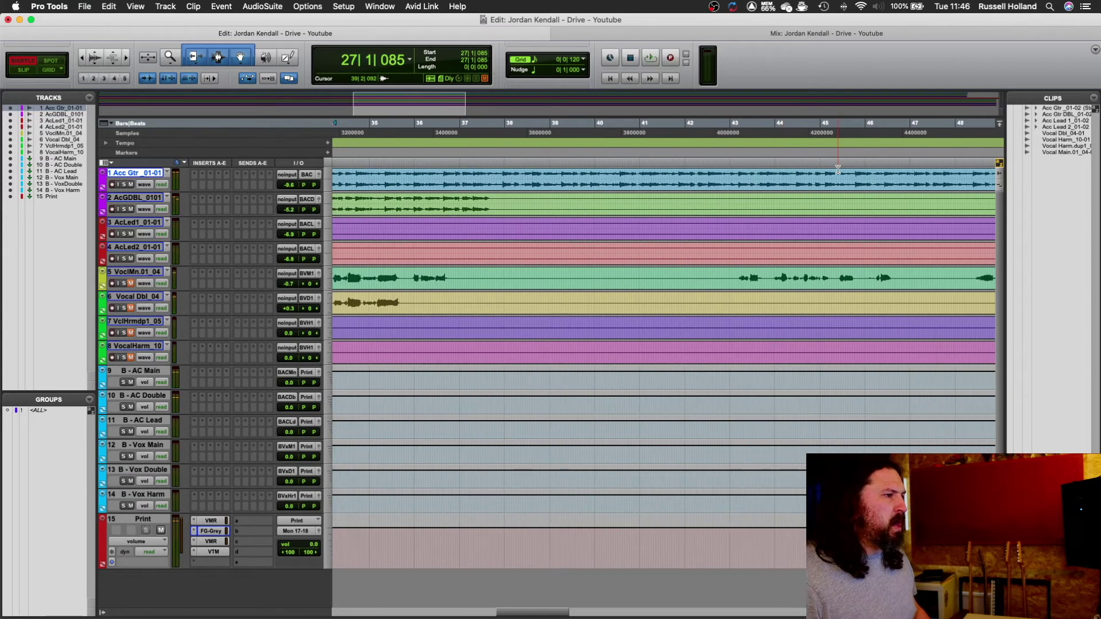
left_click(554, 178)
key("space")
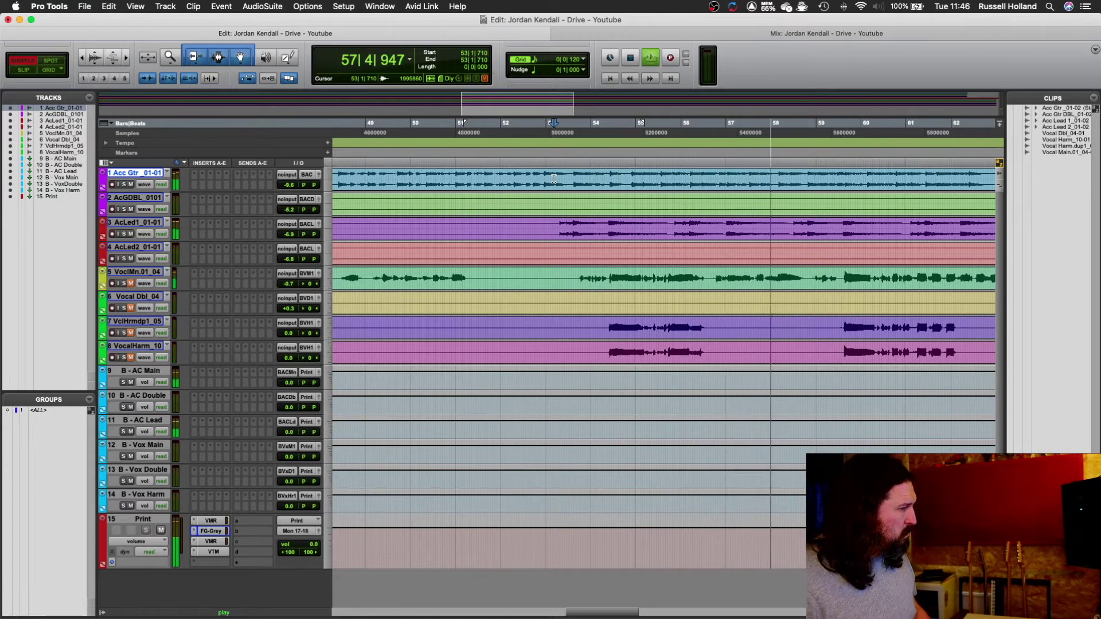
Listen from around bar 63, where the guitar double and second acoustic lead come in, and stop playback.
scroll(631, 176, "right", 5)
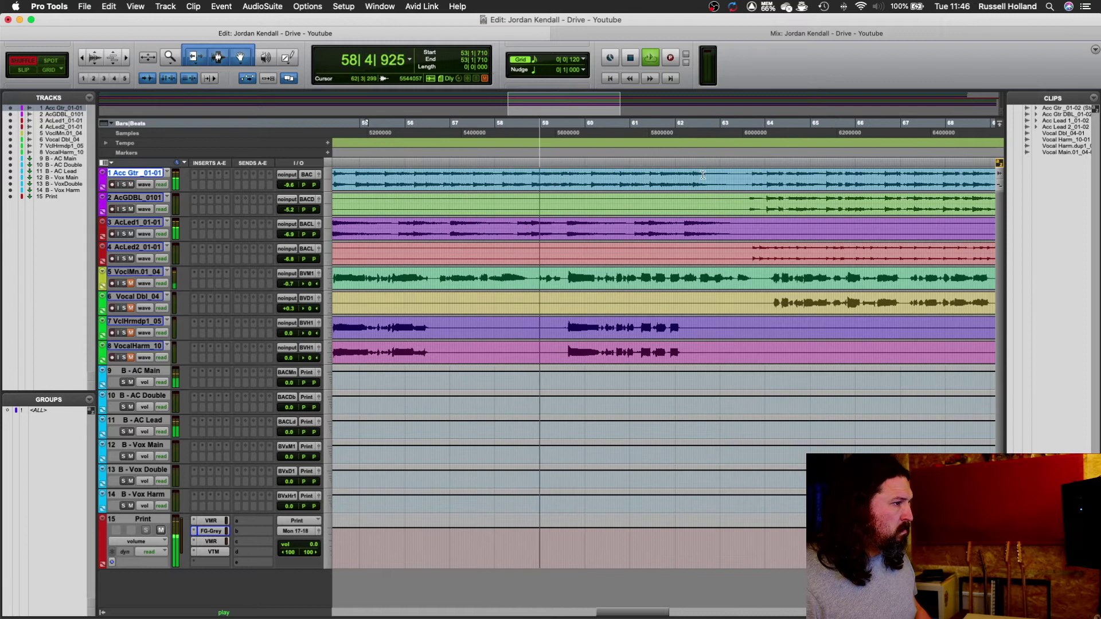
left_click(741, 176)
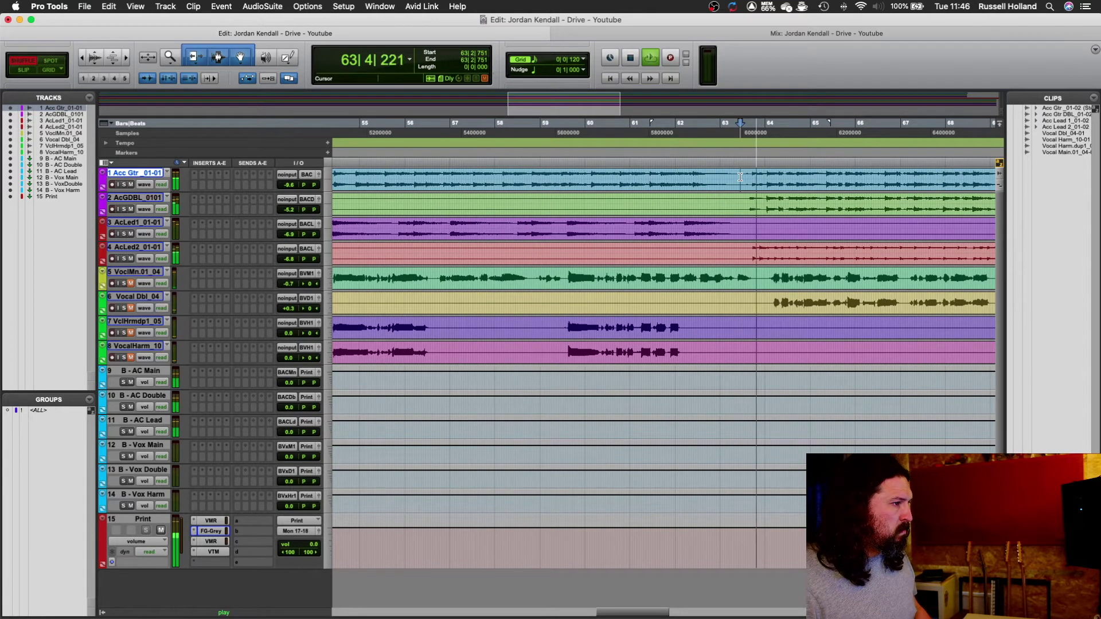
scroll(741, 177, "right", 3)
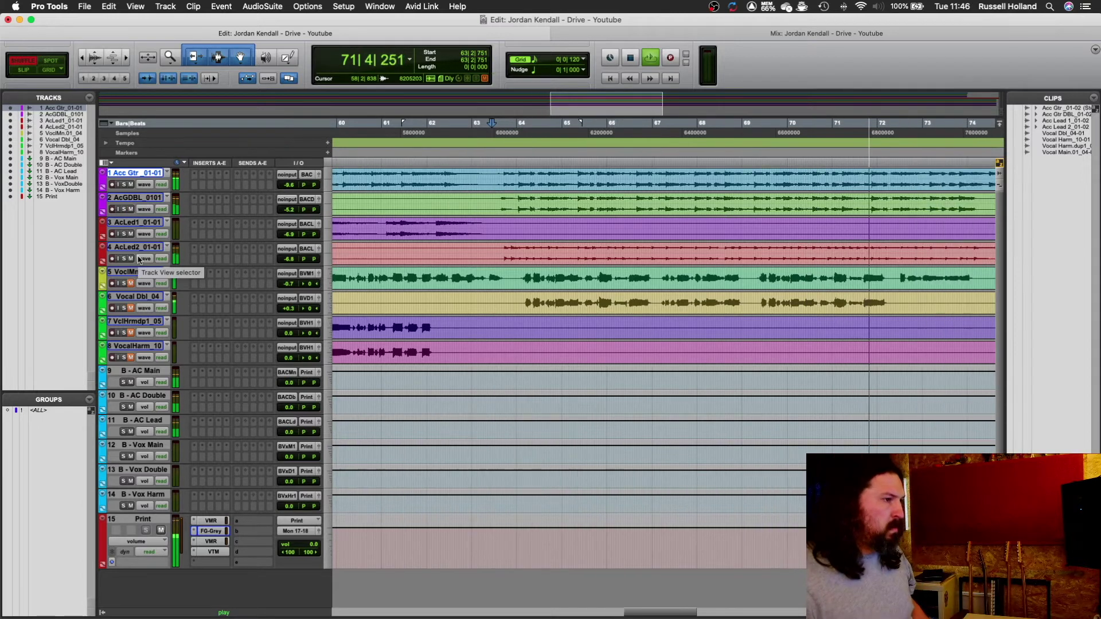
scroll(138, 259, "left", 5)
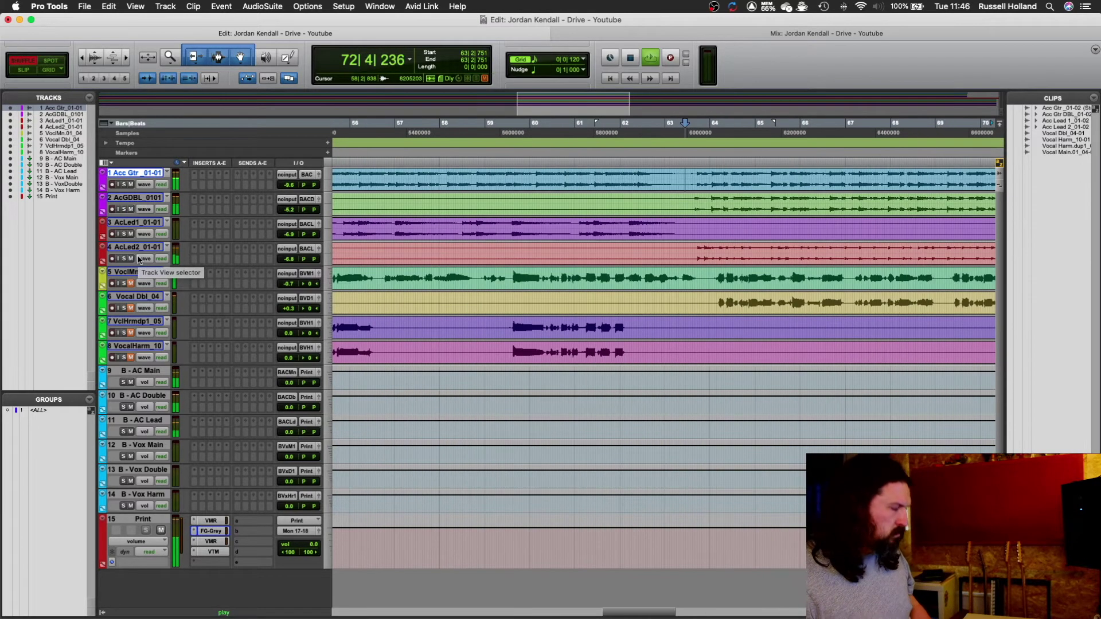
key("space")
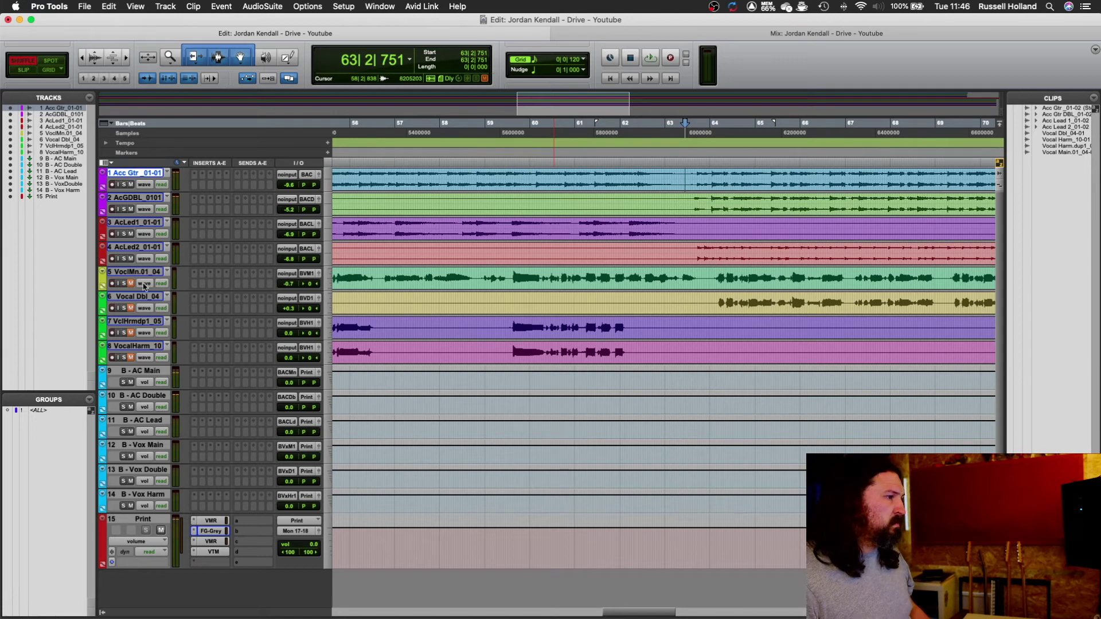
Unmute the four vocal tracks and play the full session from around bar 59.
left_click(502, 276)
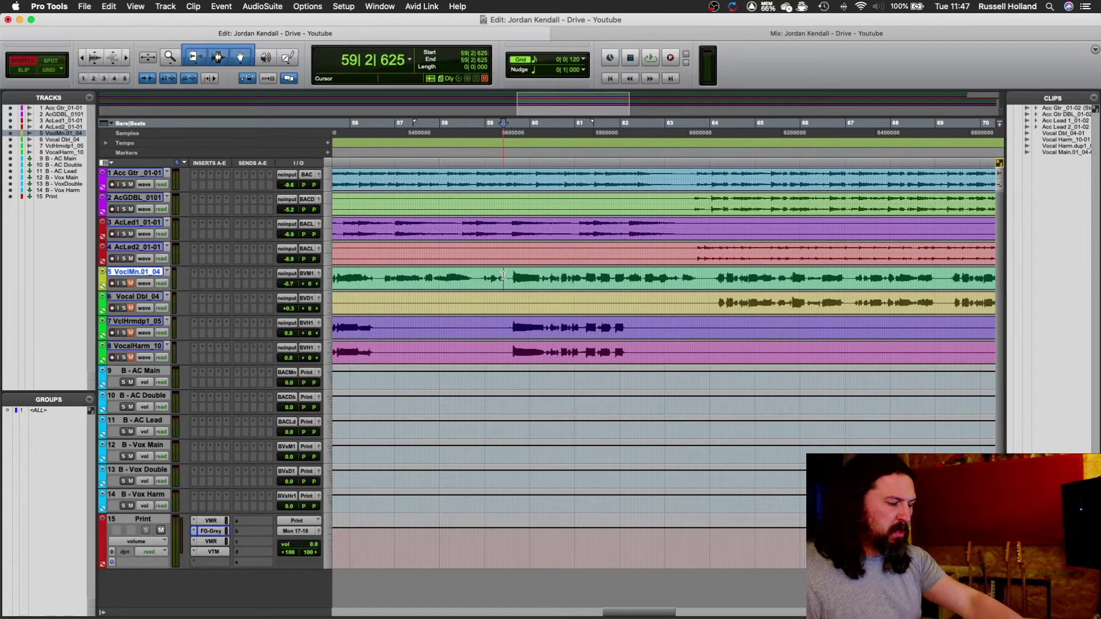
key("space")
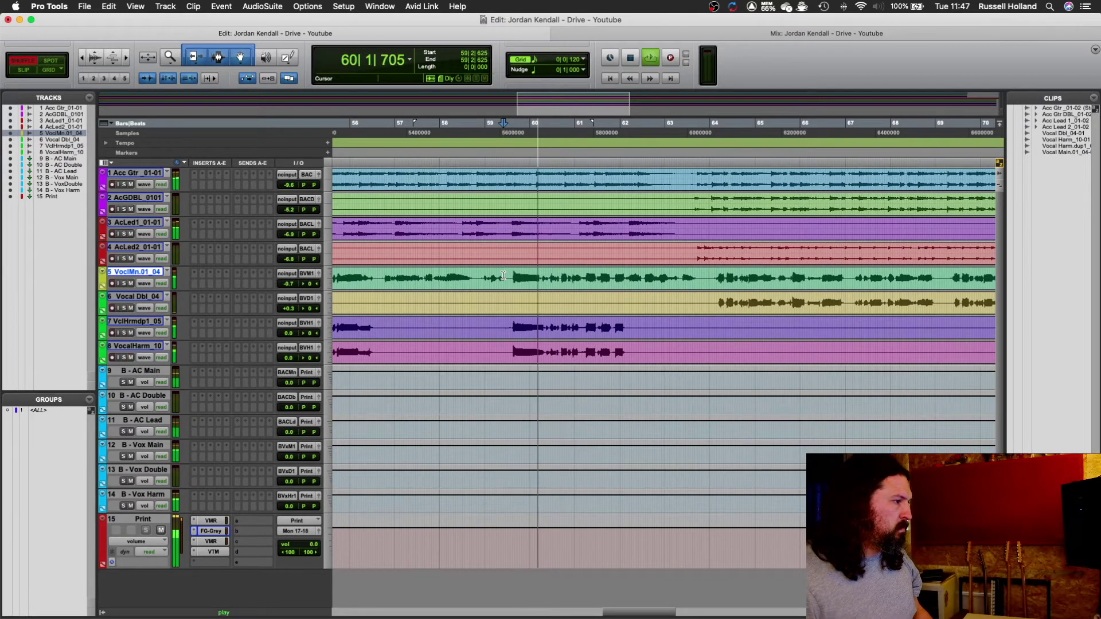
Stop the current playback and listen to the full session from around bar 63.
scroll(503, 275, "right", 1)
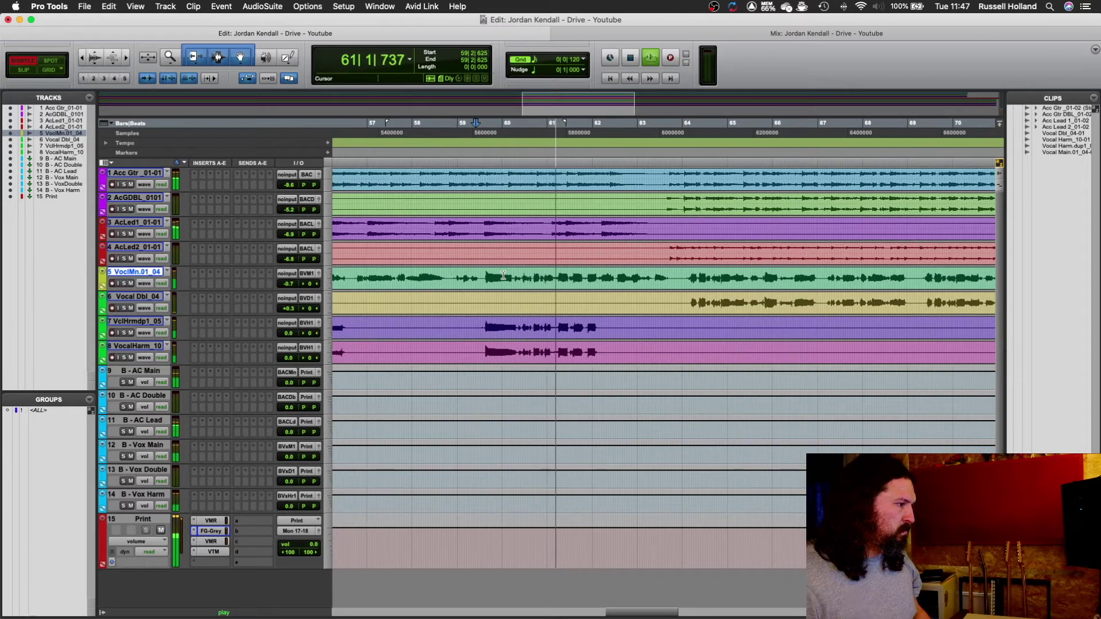
key("space")
left_click(675, 273)
key("space")
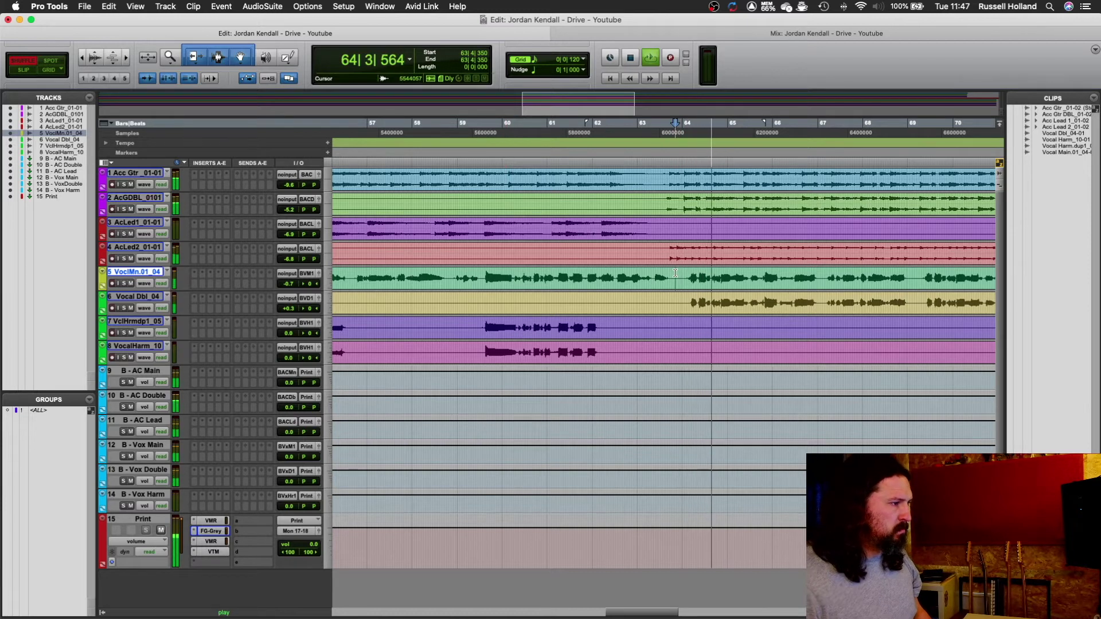
key("space")
Listen to the vocal harmony section from around bar 75.
scroll(675, 270, "right", 15)
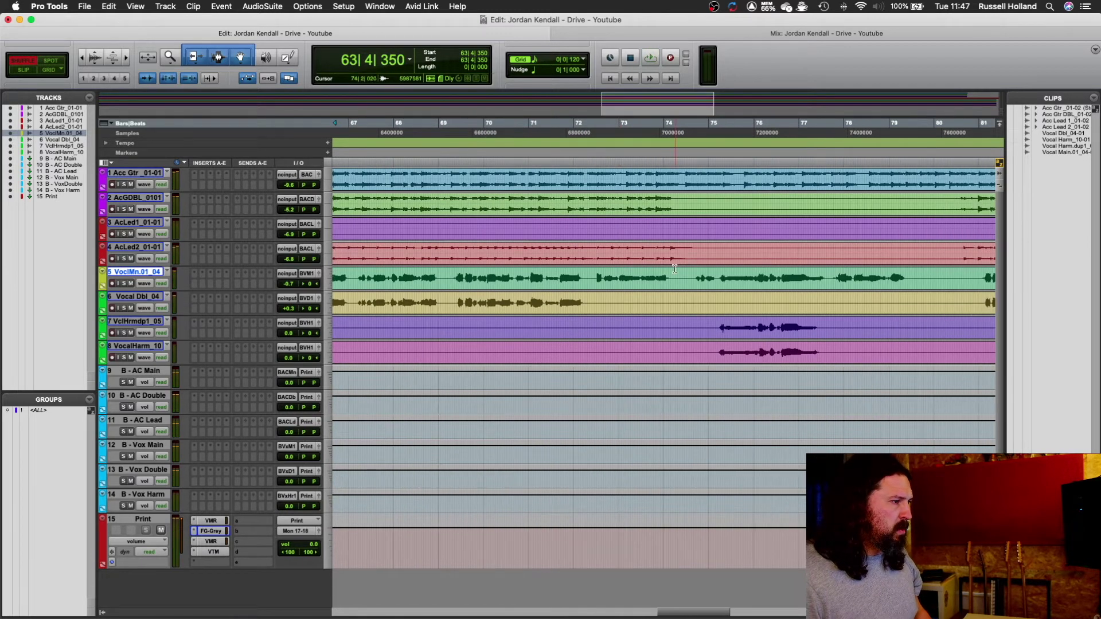
left_click(719, 275)
key("space")
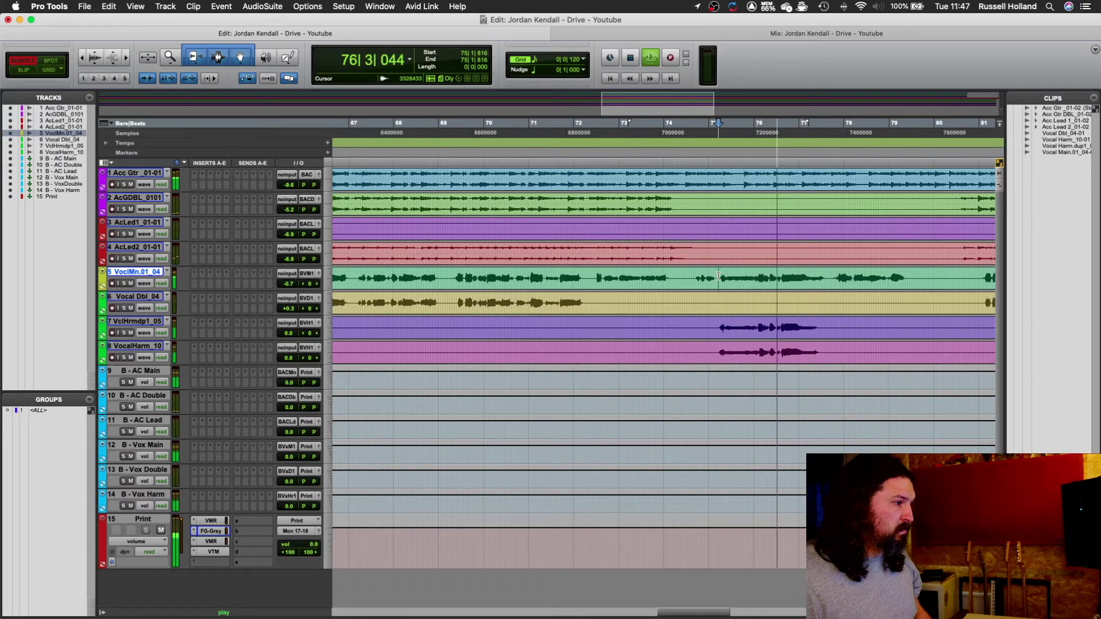
key("space")
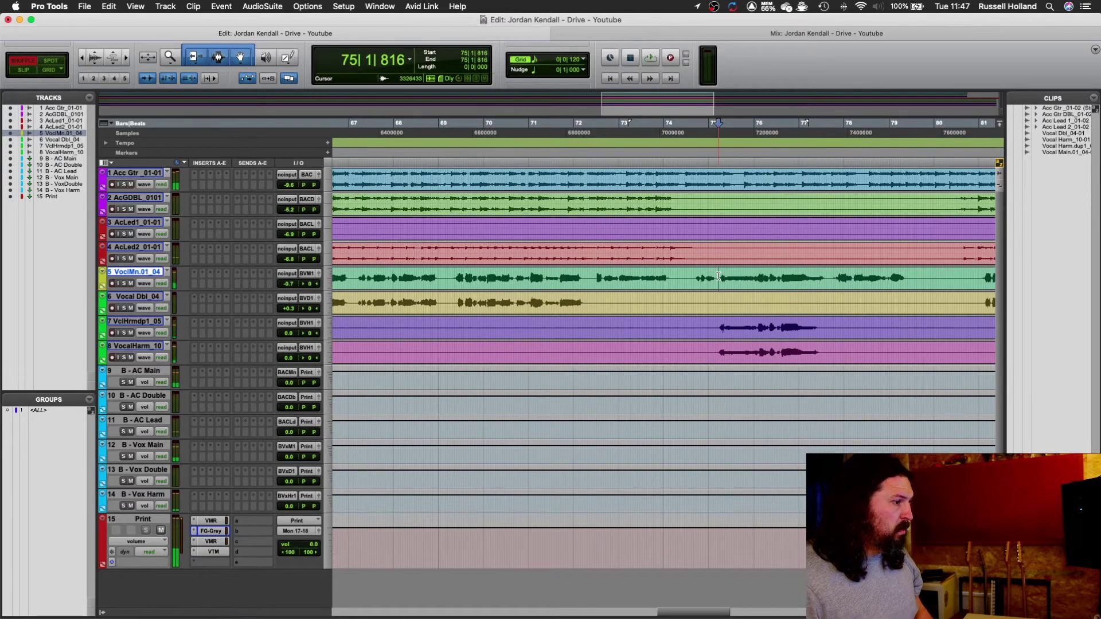
Listen from around bar 17 in the full mix and again with only the main acoustic guitar unmuted.
scroll(719, 276, "right", 10)
scroll(719, 275, "left", 20)
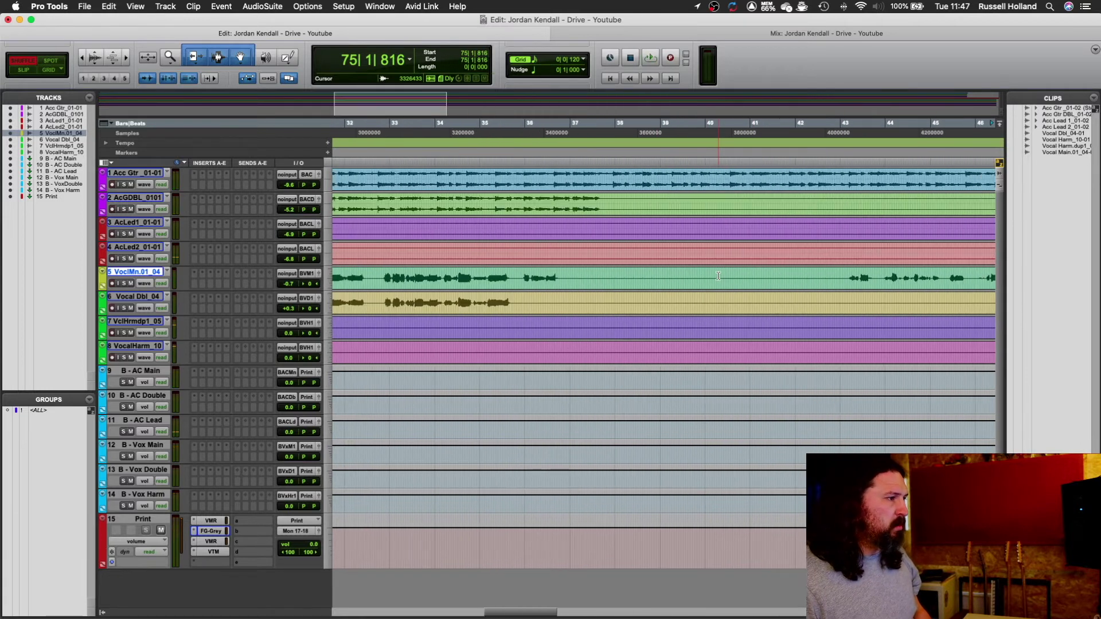
scroll(718, 276, "right", 5)
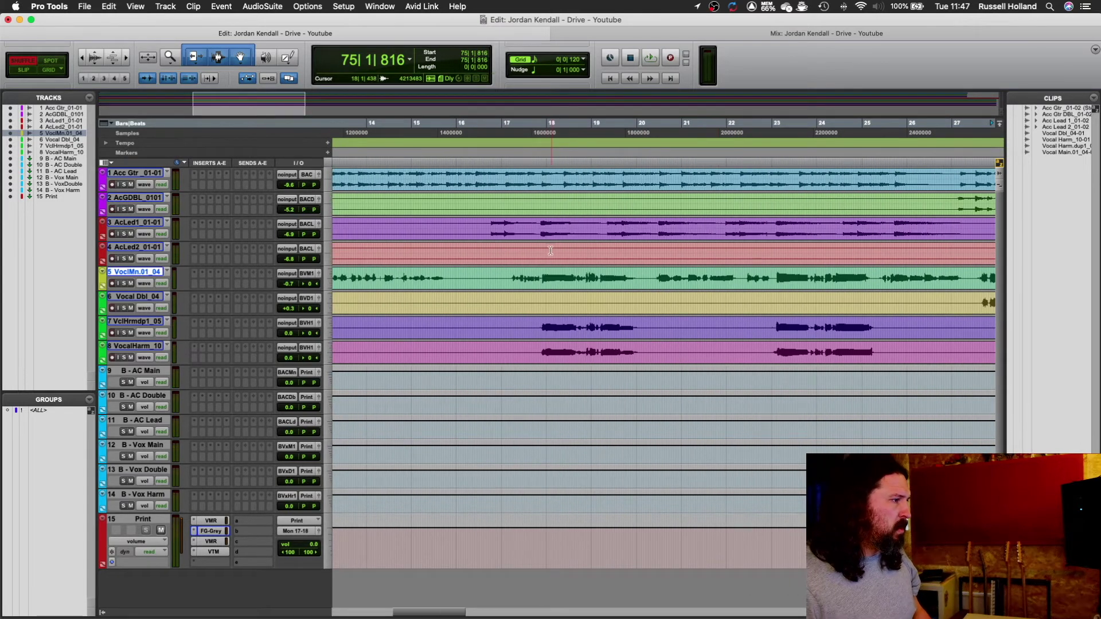
key("space")
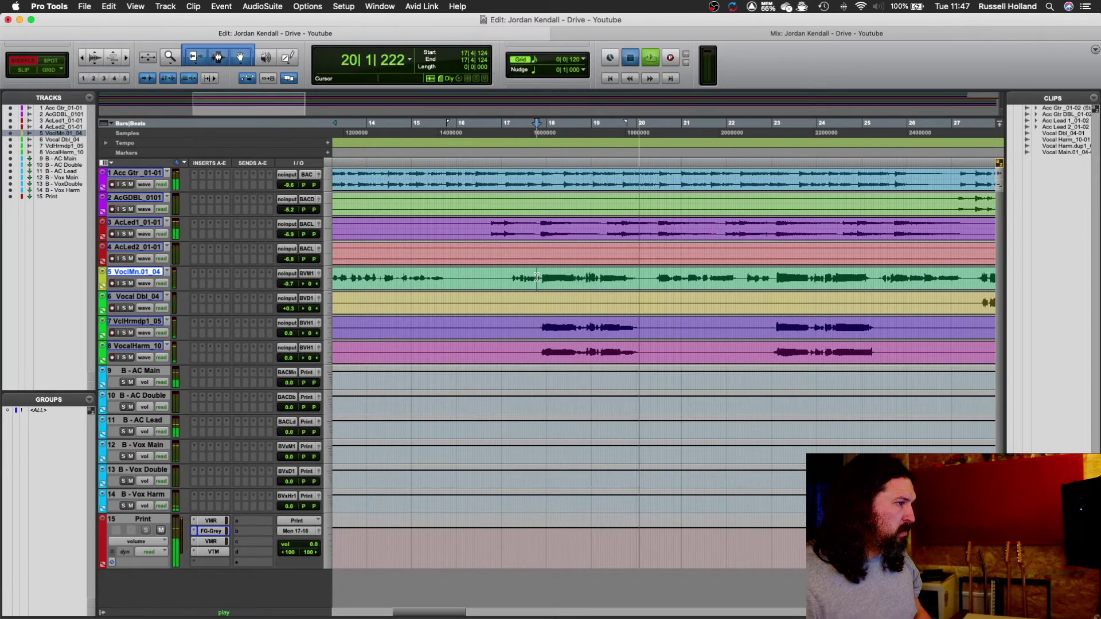
key("space")
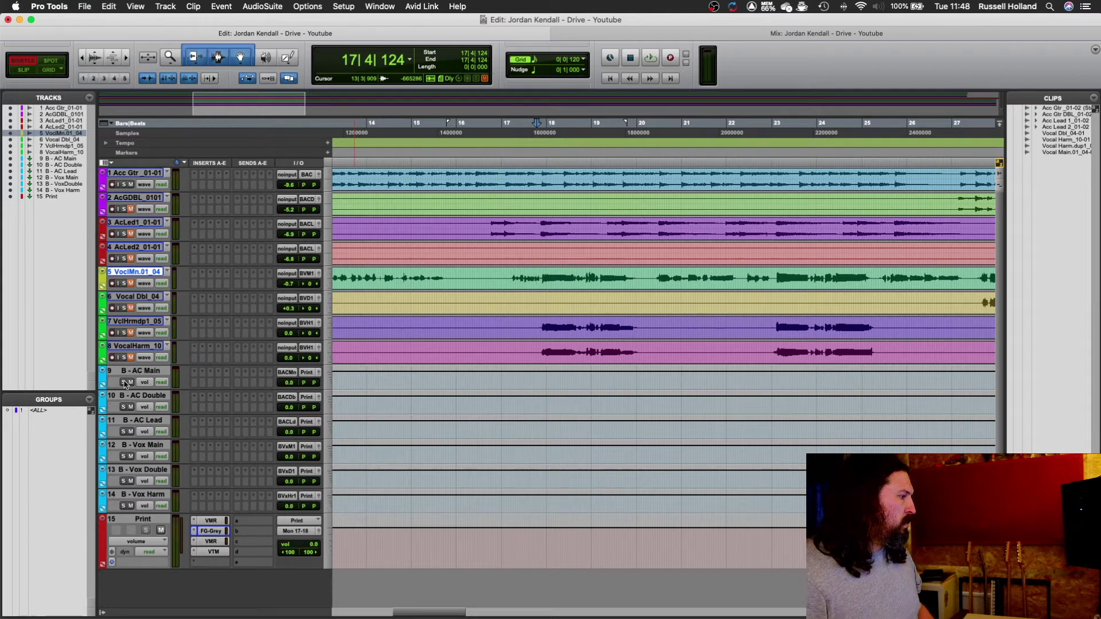
key("space")
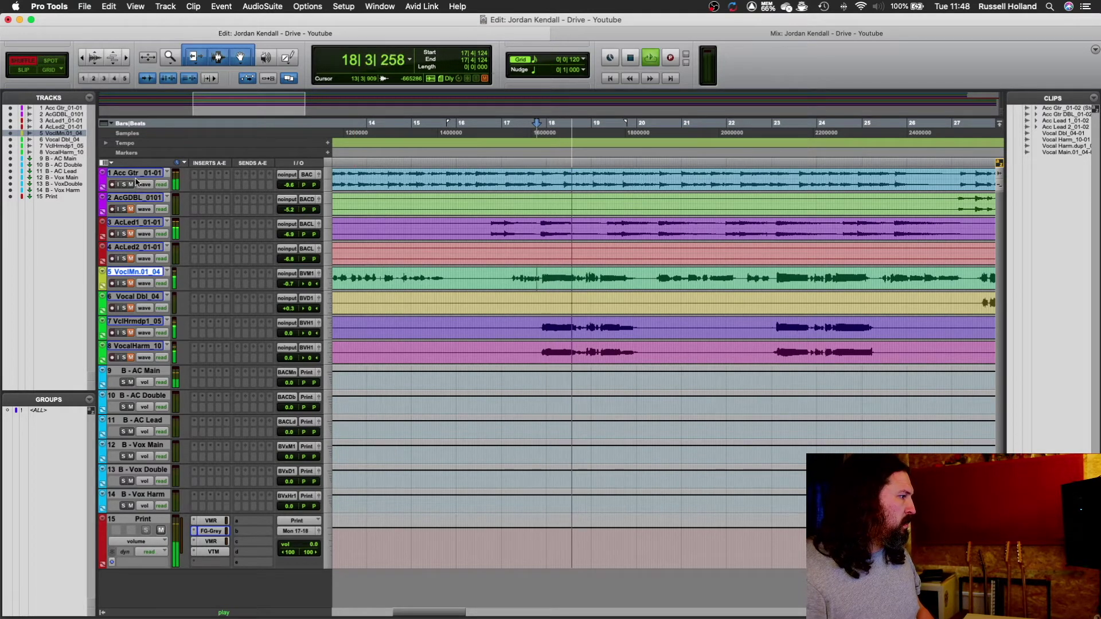
key("space")
Insert a stereo EQ3 1-Band on the acoustic guitar double and set it to a high-pass filter at 20 Hz.
left_click(194, 211)
mouse_move(221, 210)
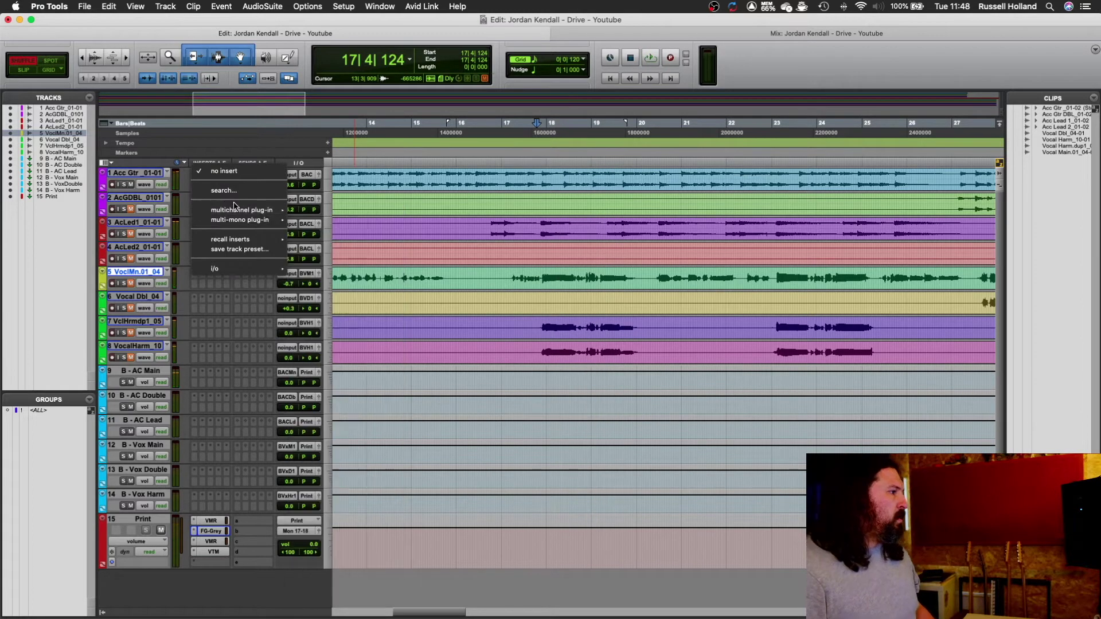
mouse_move(344, 212)
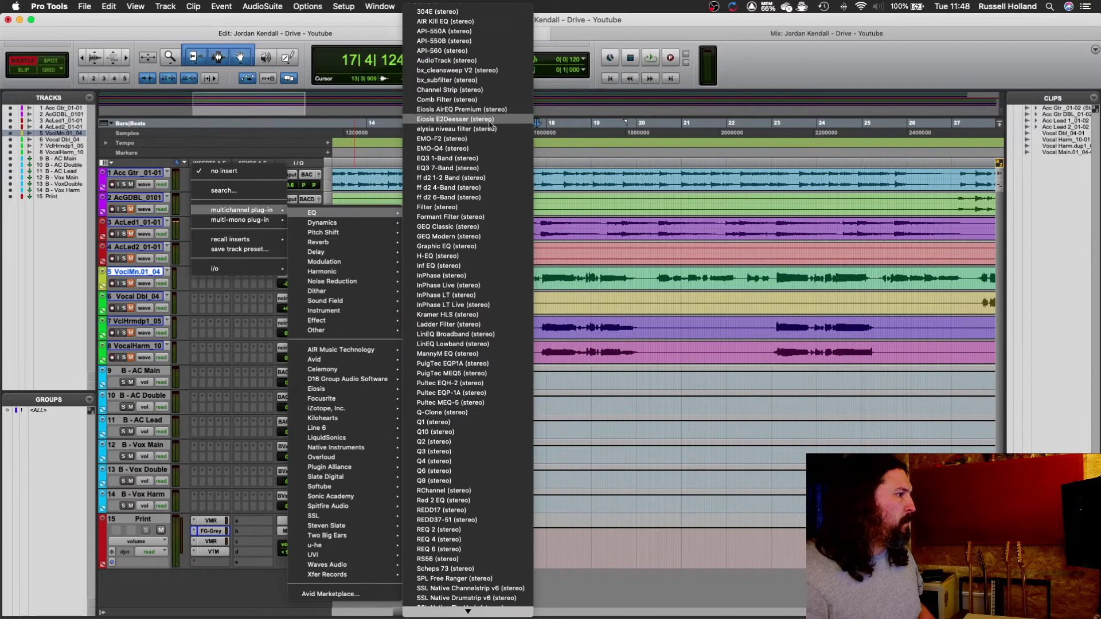
left_click(475, 159)
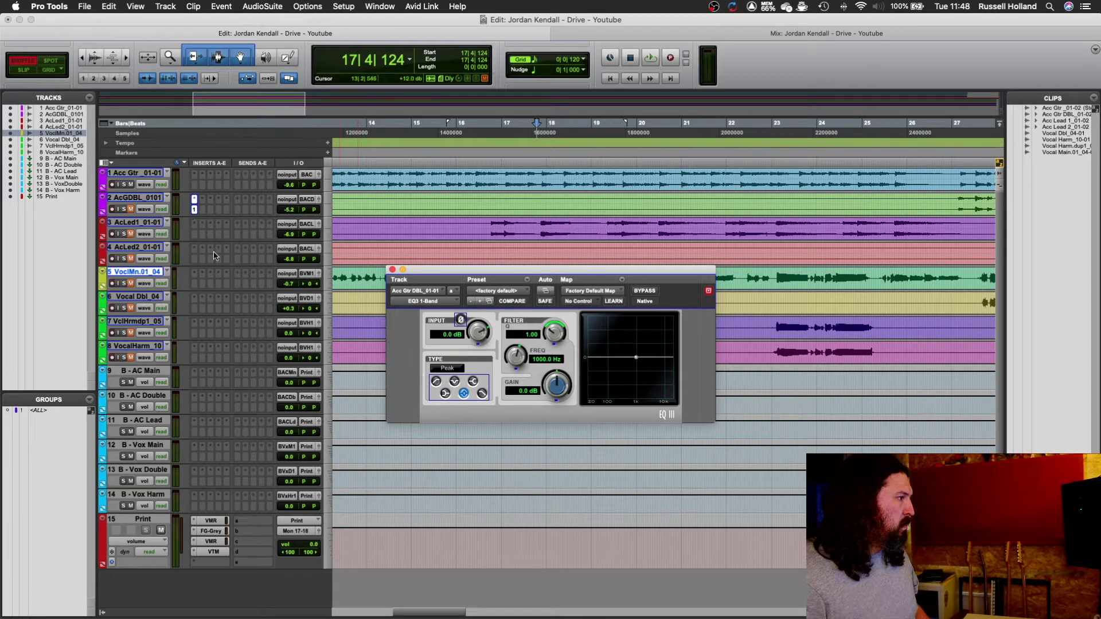
left_click(437, 384)
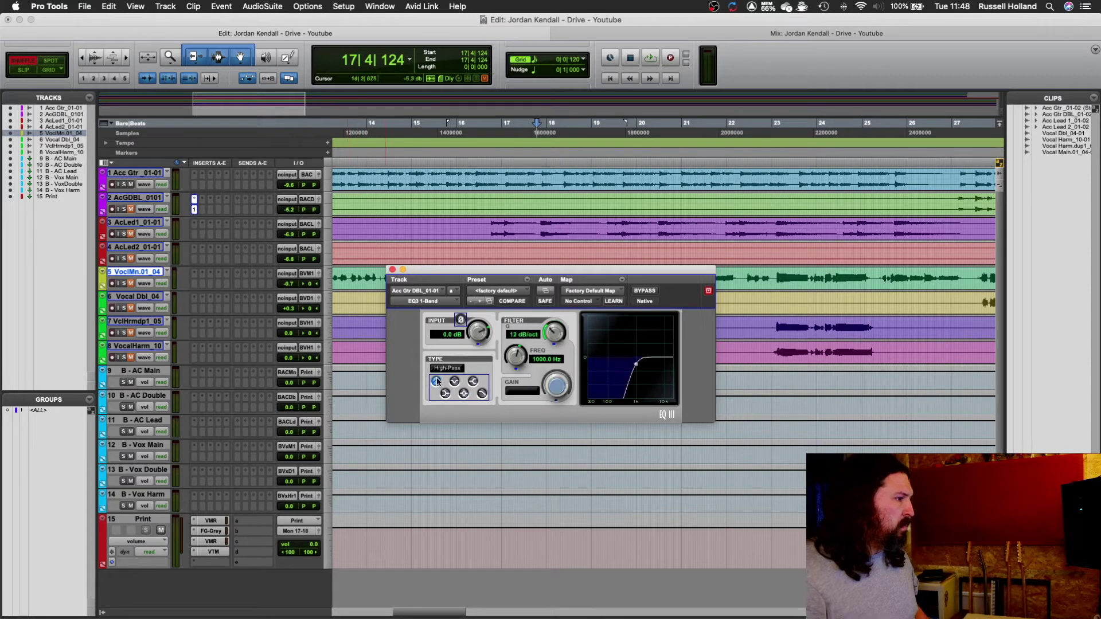
left_click_drag(637, 366, 599, 364)
left_click_drag(523, 355, 523, 353)
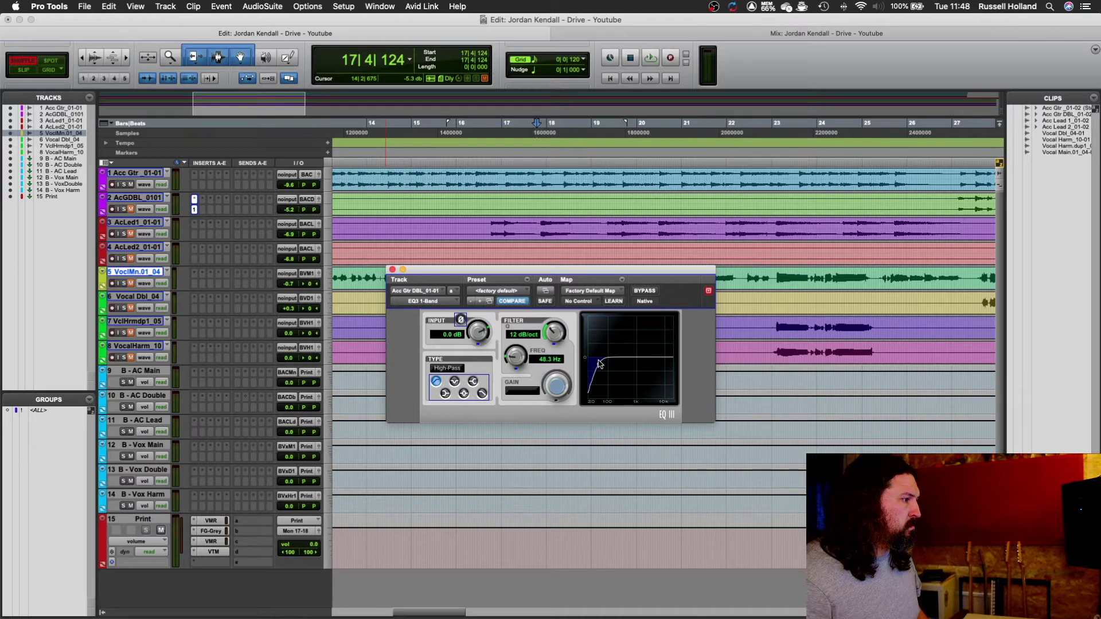
left_click_drag(599, 364, 588, 366)
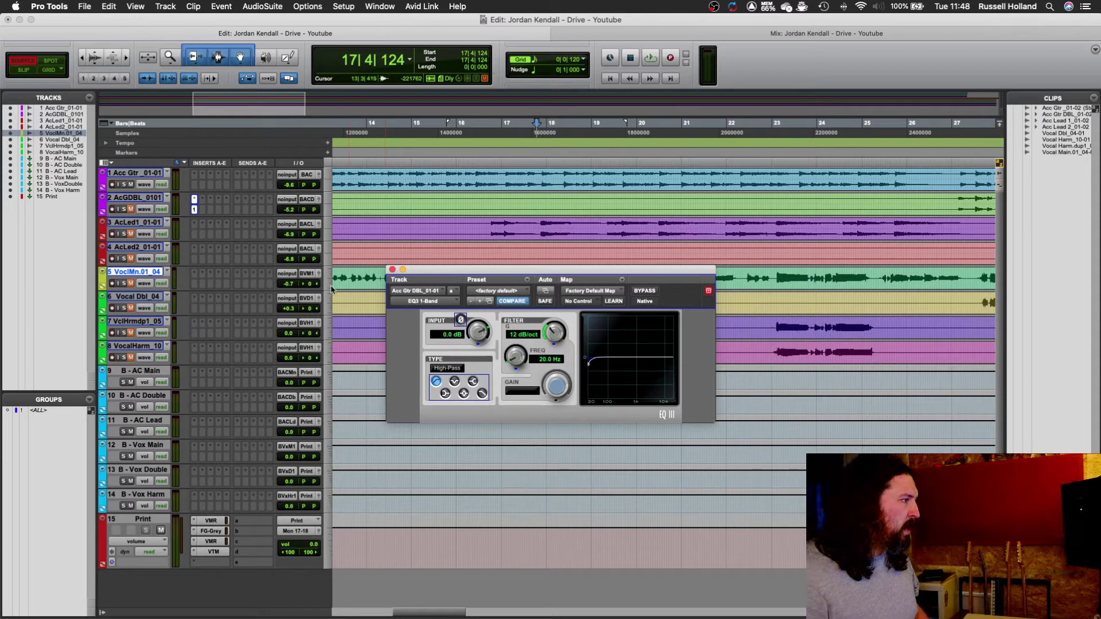
Copy the guitar double's high-pass EQ onto the first and second acoustic lead tracks.
left_click(195, 223)
left_click_drag(195, 233, 193, 250)
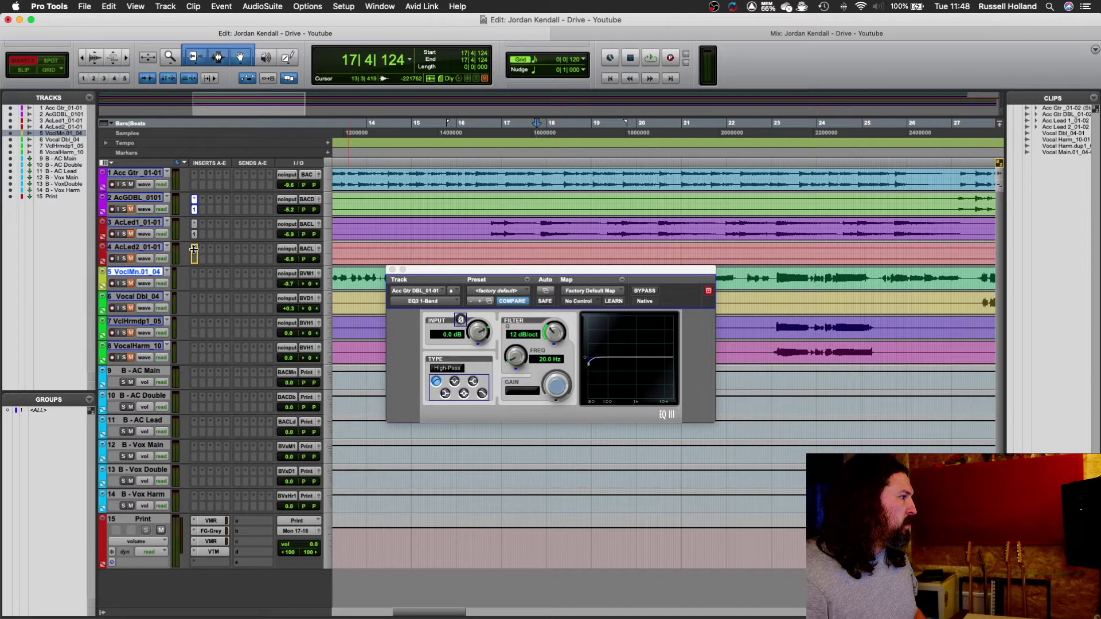
left_click(195, 258)
key("Escape")
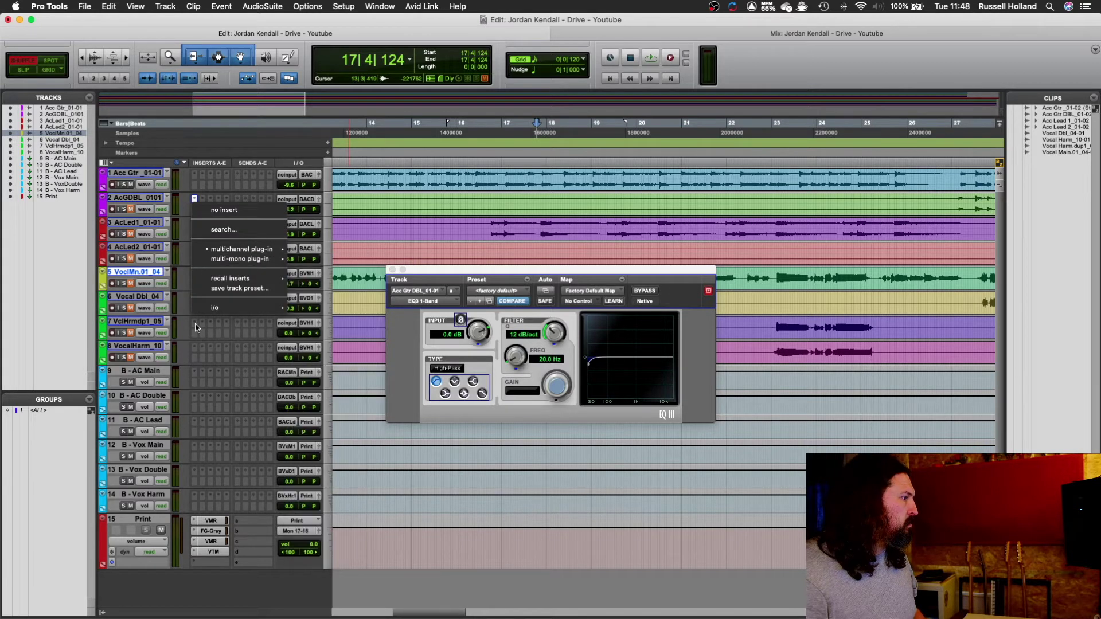
Try to copy the stereo EQ onto the main vocal track and close the plug-in window.
left_click_drag(195, 260, 197, 275)
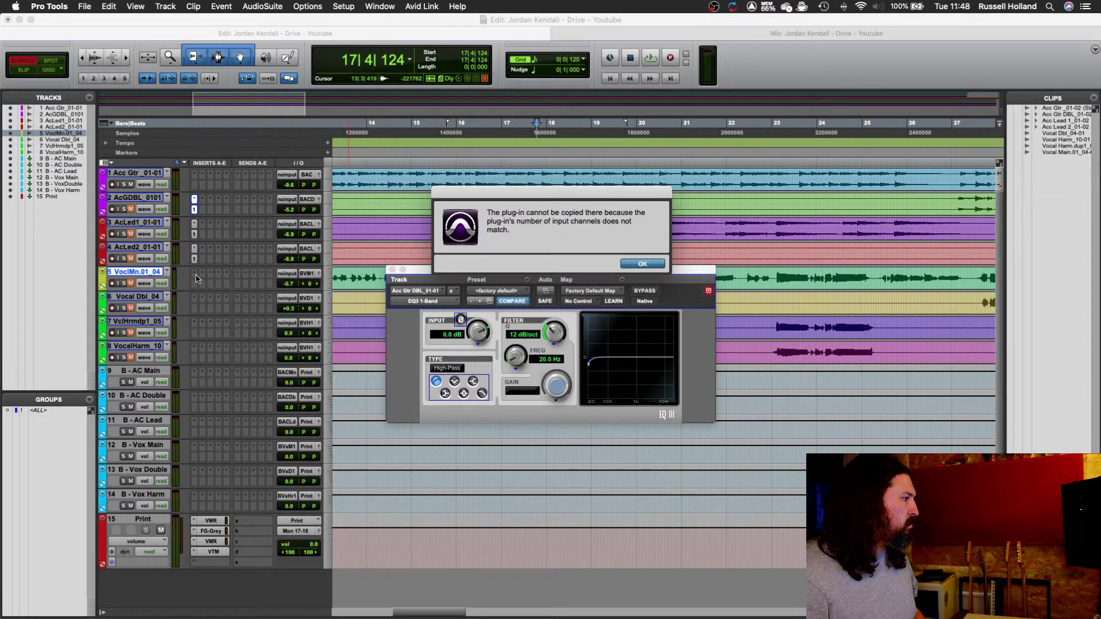
left_click(641, 263)
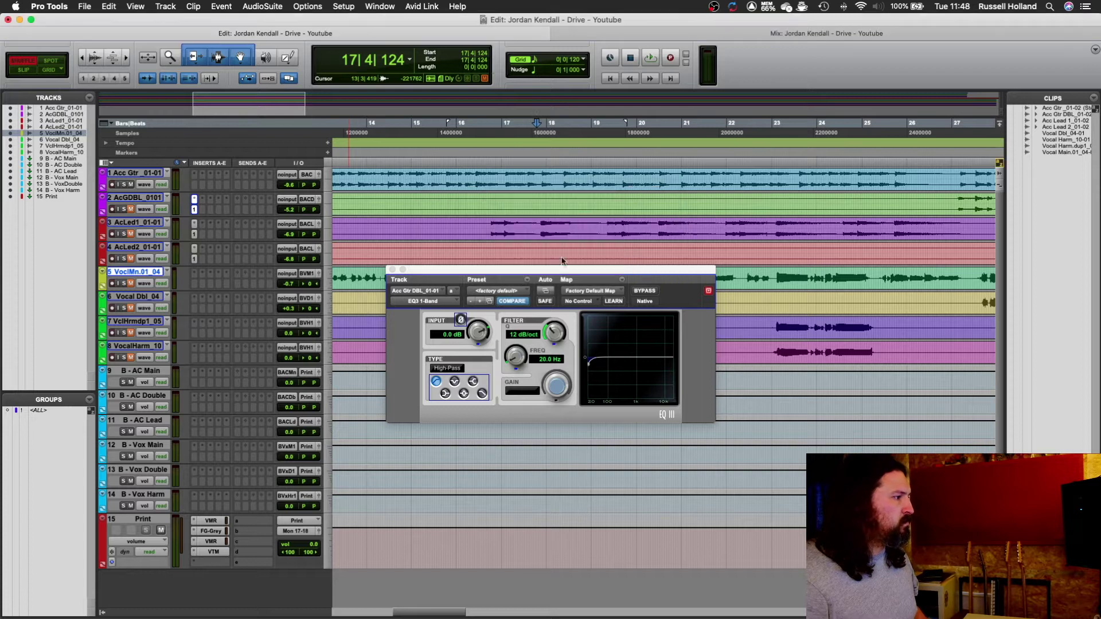
left_click(392, 270)
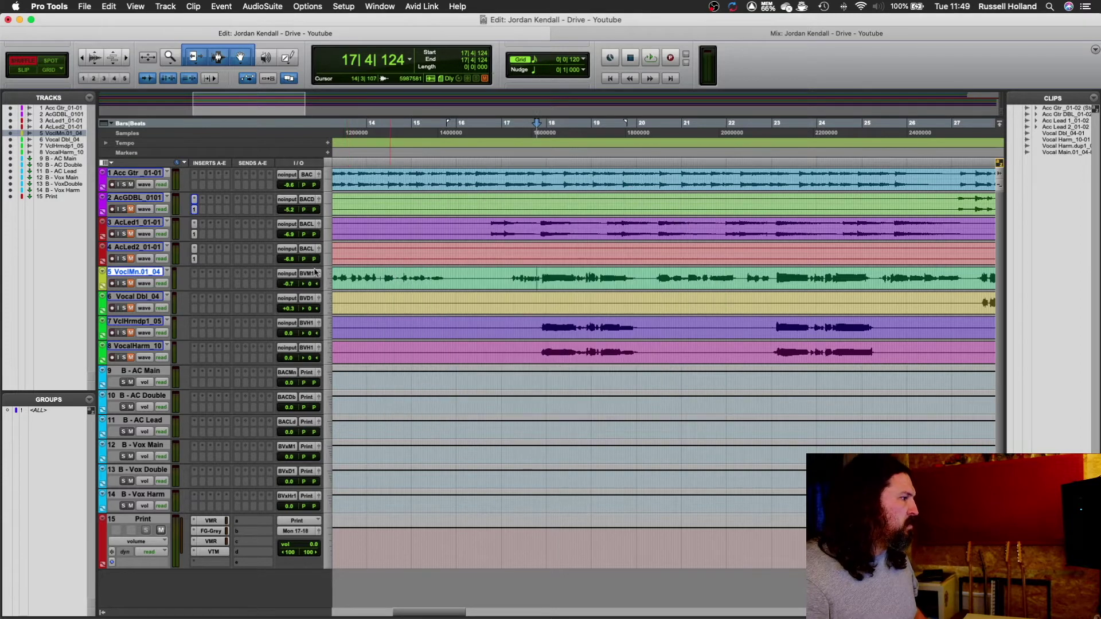
Insert a mono EQ3 1-Band on the main vocal and set it to a high-pass filter with a lowered cutoff frequency.
left_click(195, 285)
mouse_move(245, 284)
mouse_move(387, 262)
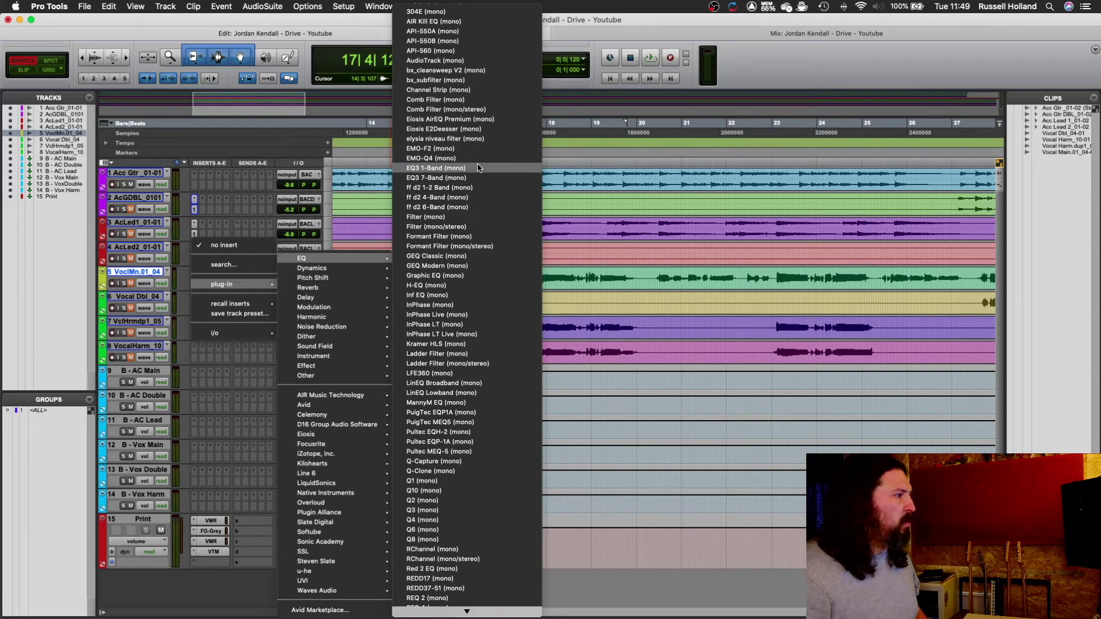
left_click(179, 248)
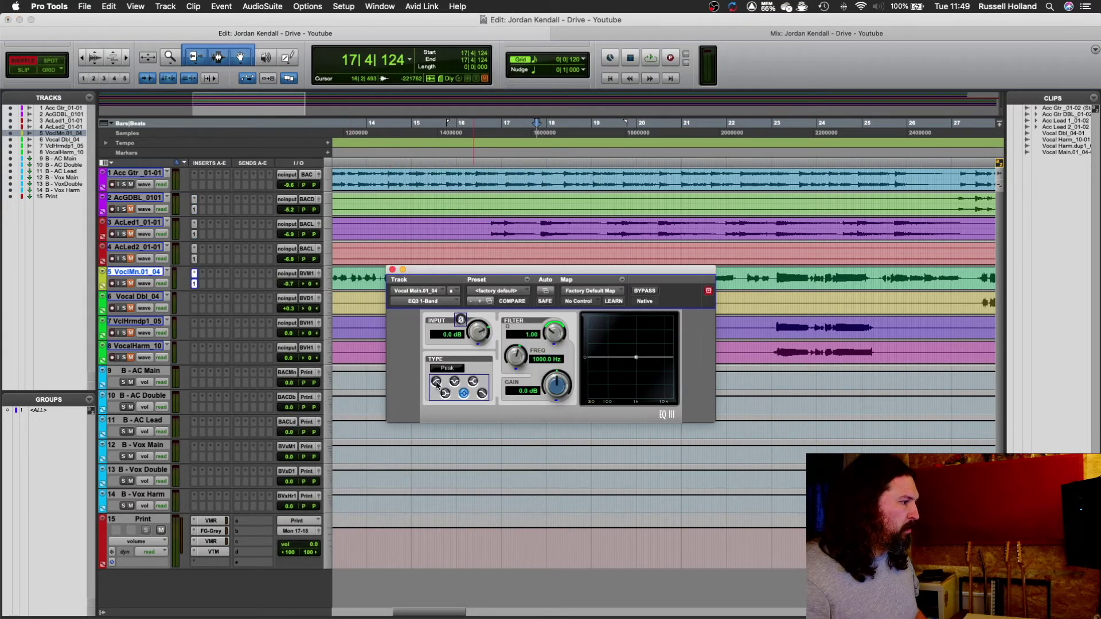
left_click(440, 382)
left_click_drag(599, 366, 586, 365)
left_click(393, 269)
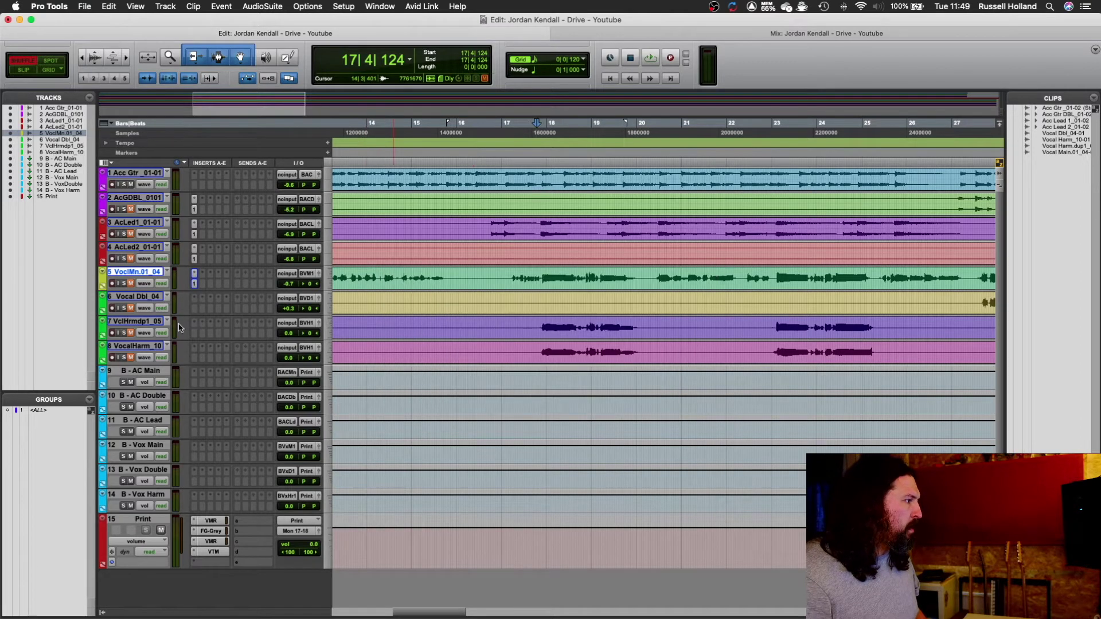
Copy the main vocal's high-pass EQ onto the vocal double and both vocal harmony tracks.
left_click_drag(195, 310, 194, 349)
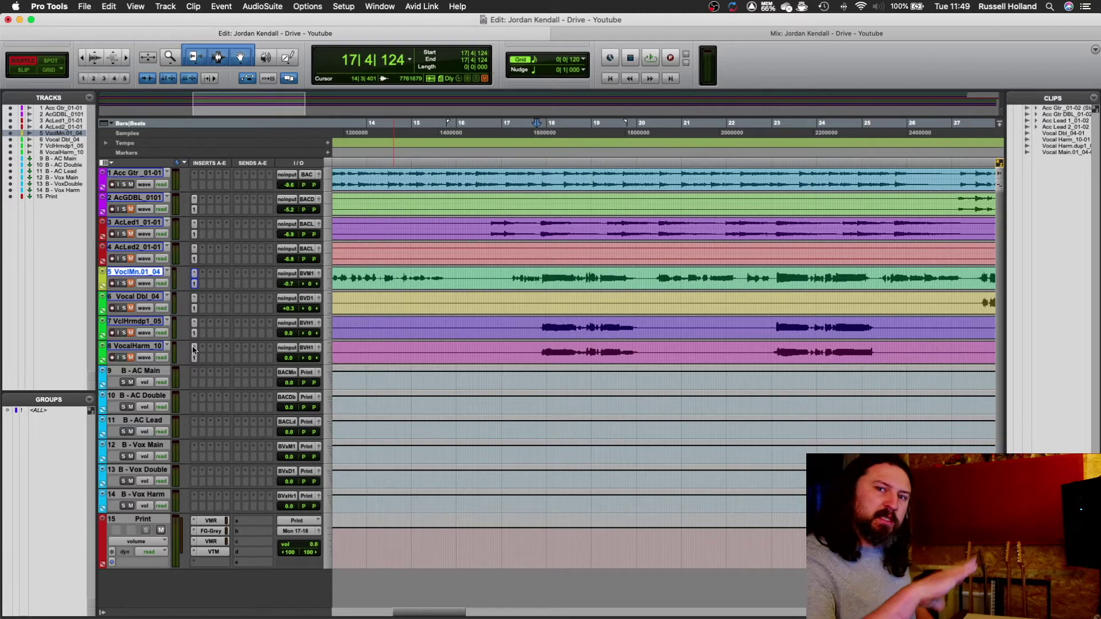
scroll(462, 239, "down", 1)
scroll(462, 240, "up", 1)
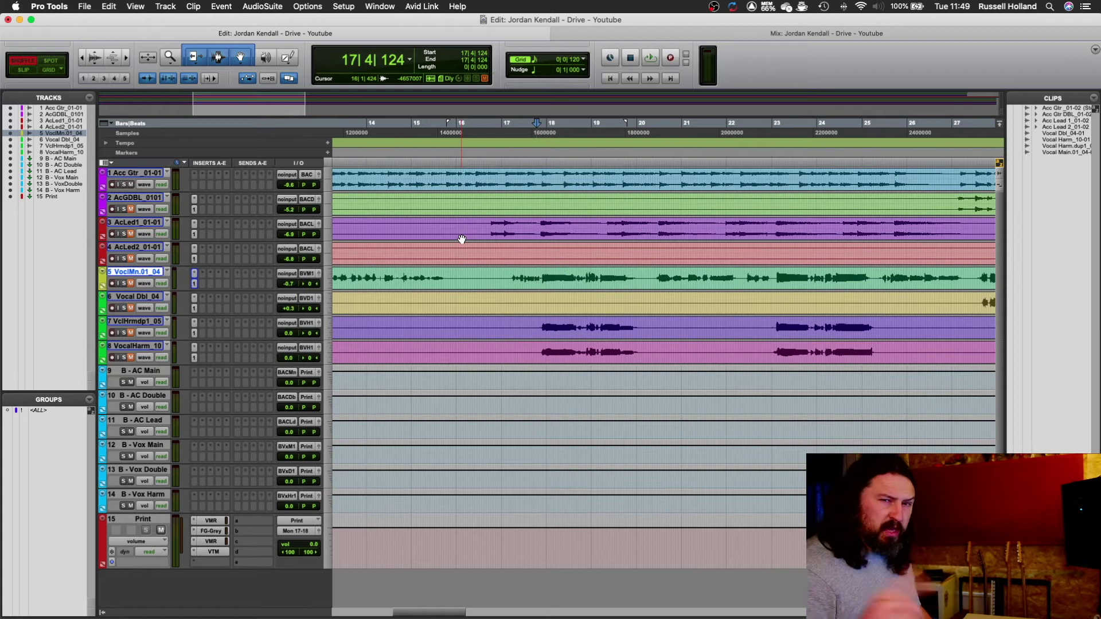
scroll(464, 238, "left", 15)
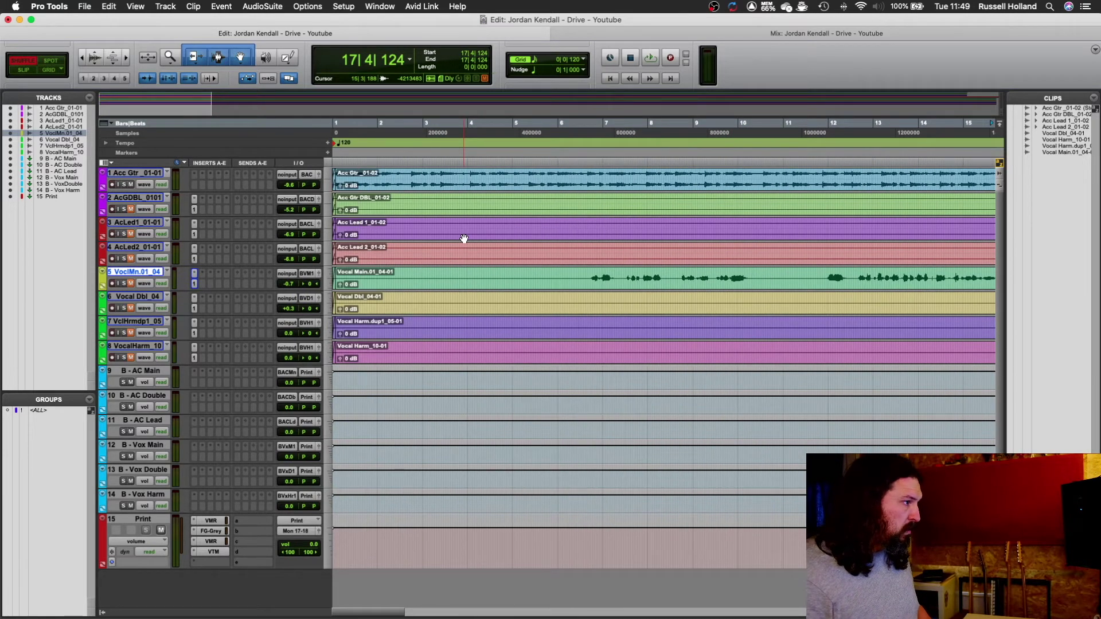
scroll(464, 238, "down", 1)
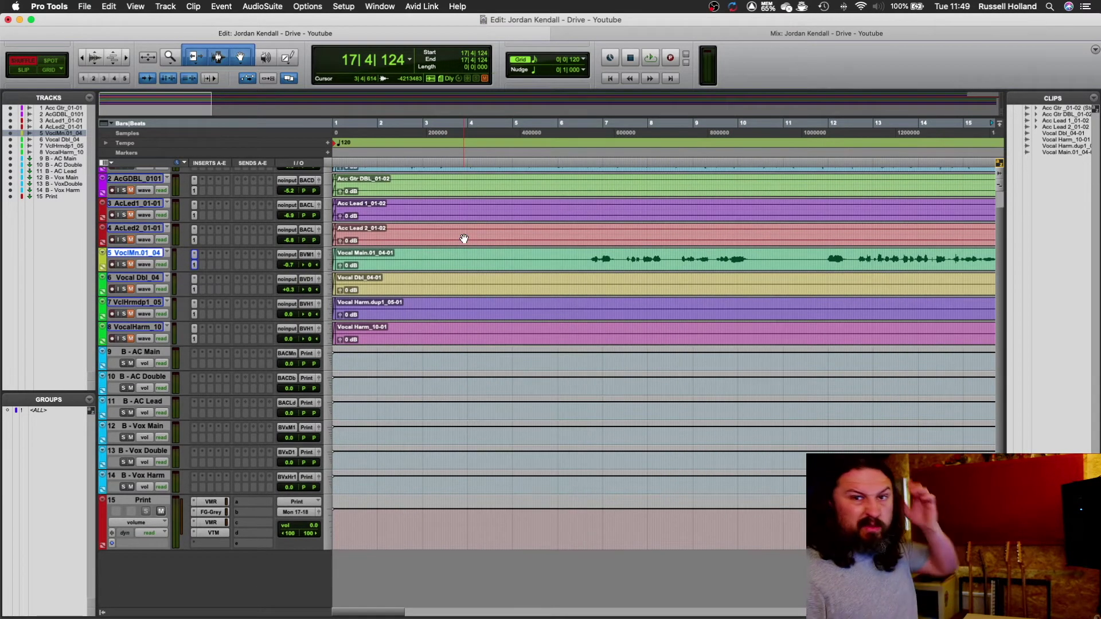
scroll(482, 267, "up", 1)
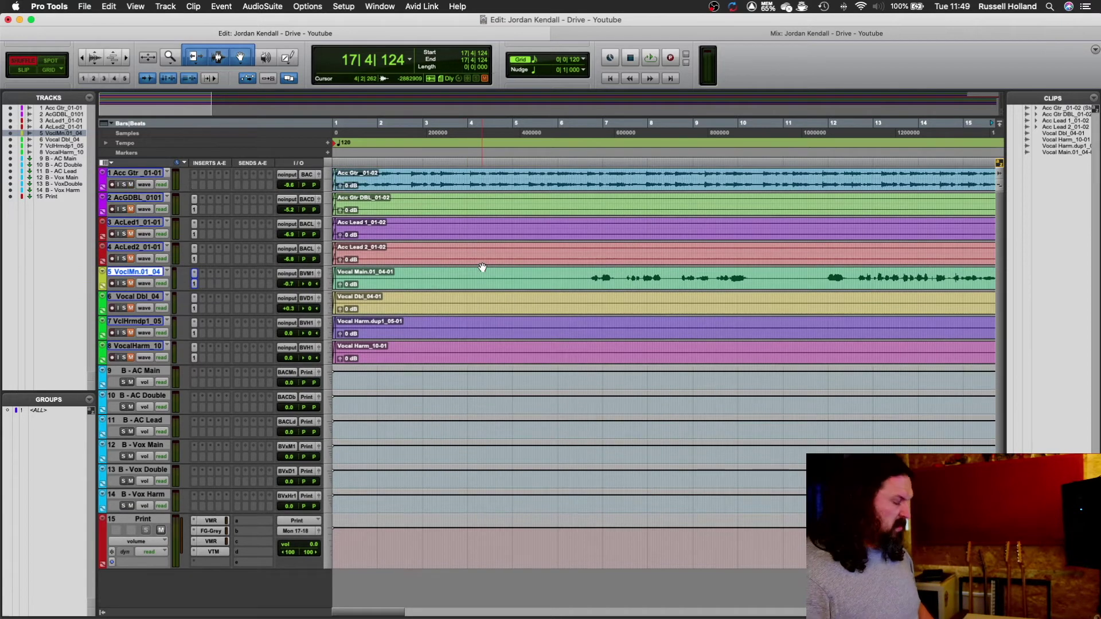
Play the song from bar 27 and compare the guitar double with its EQ's phase invert on and off.
scroll(609, 184, "right", 20)
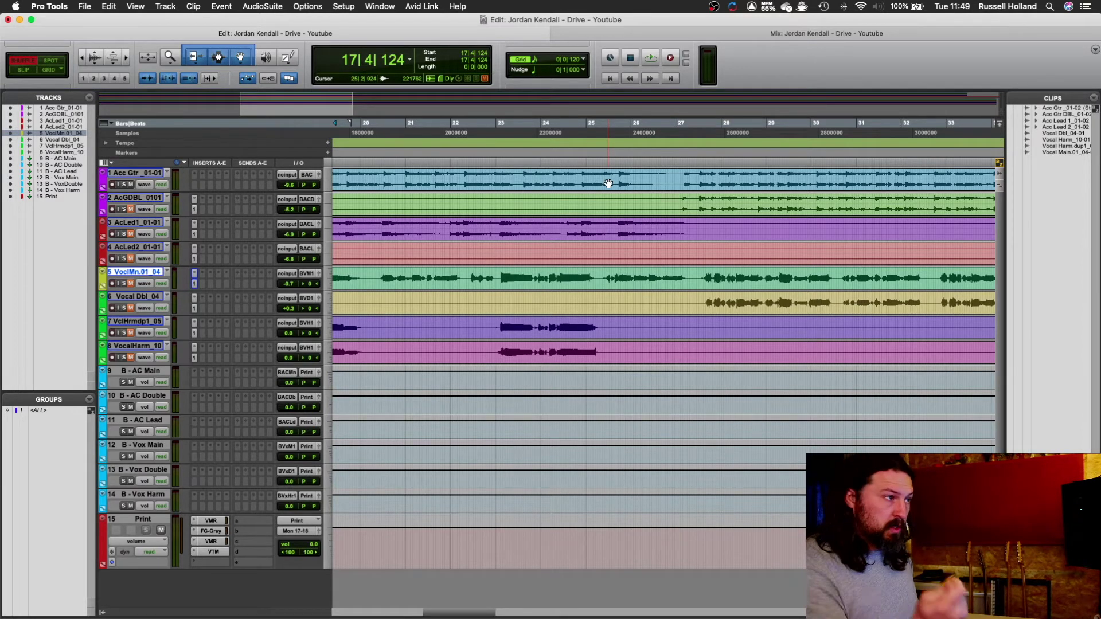
left_click(676, 175)
key("space")
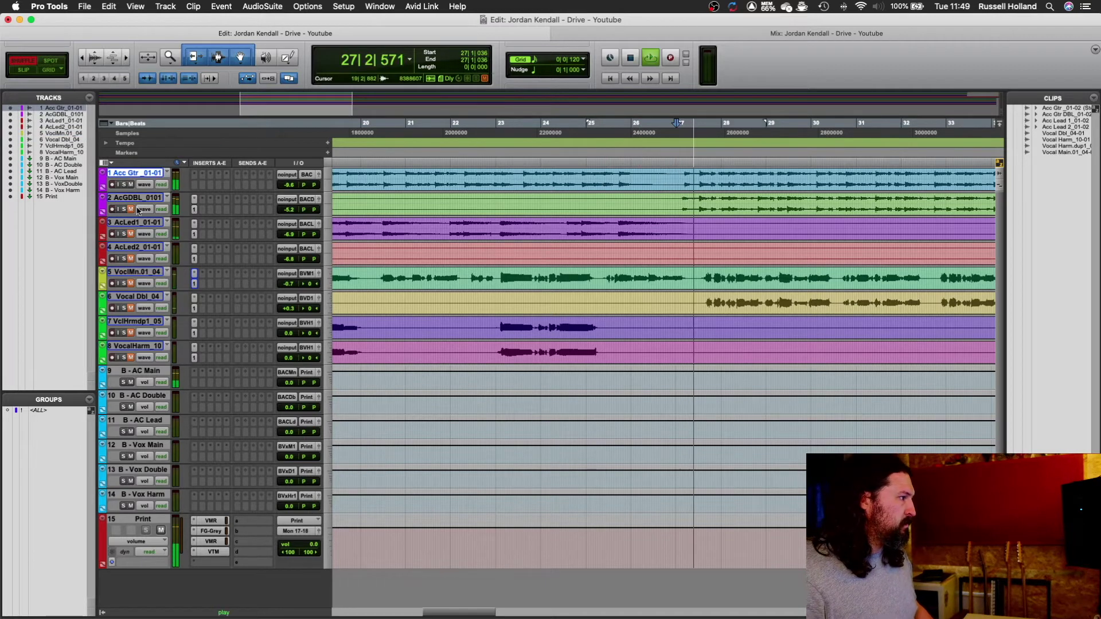
left_click(196, 210)
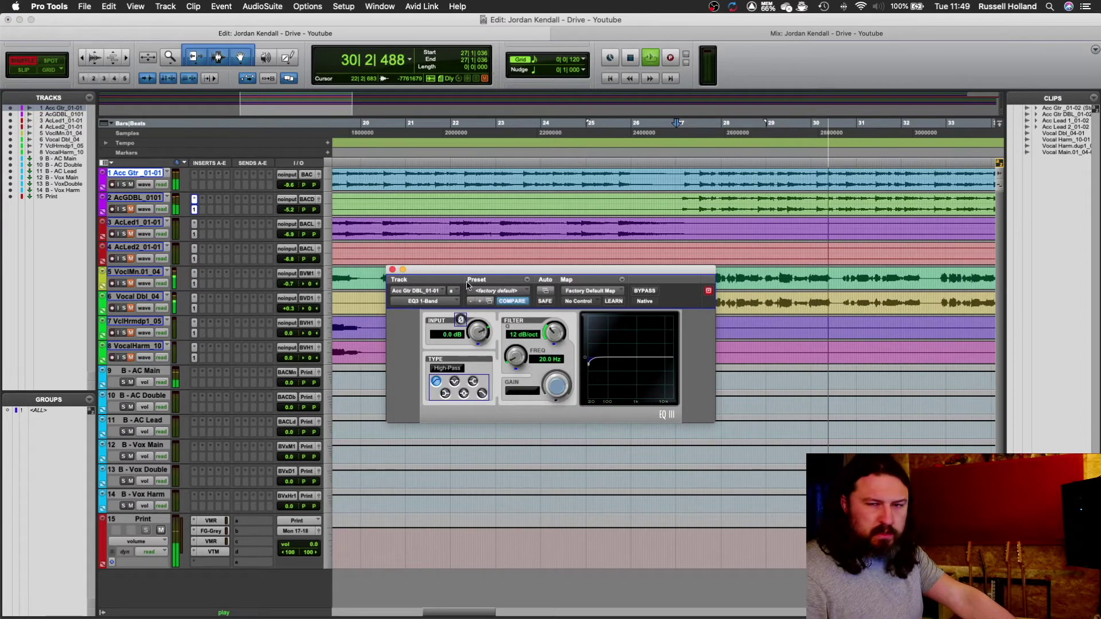
left_click(460, 319)
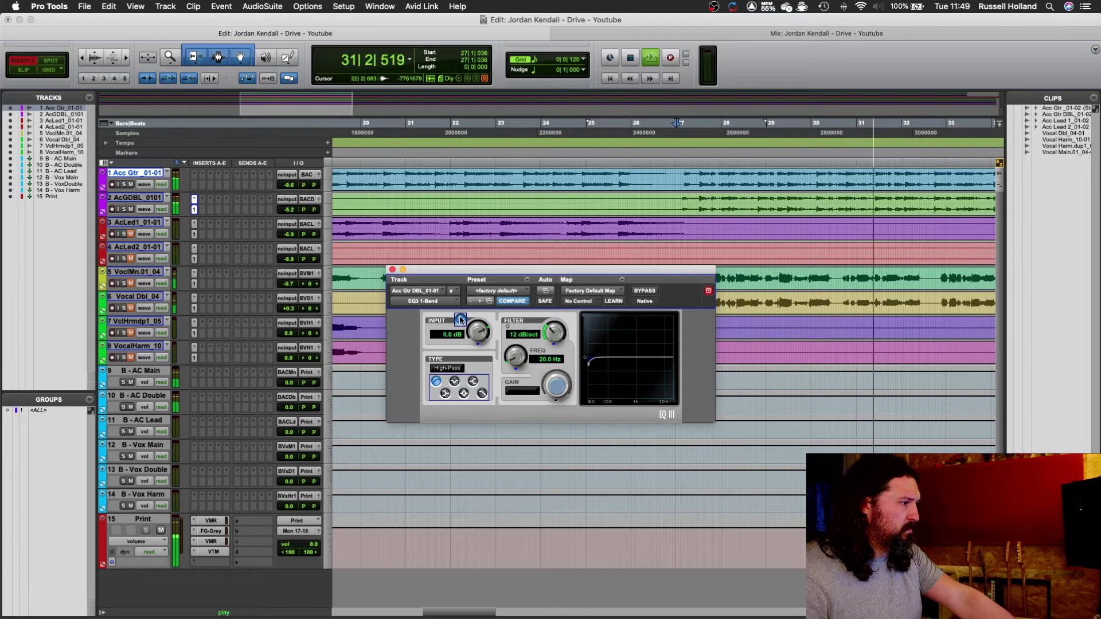
left_click(460, 320)
left_click(460, 320)
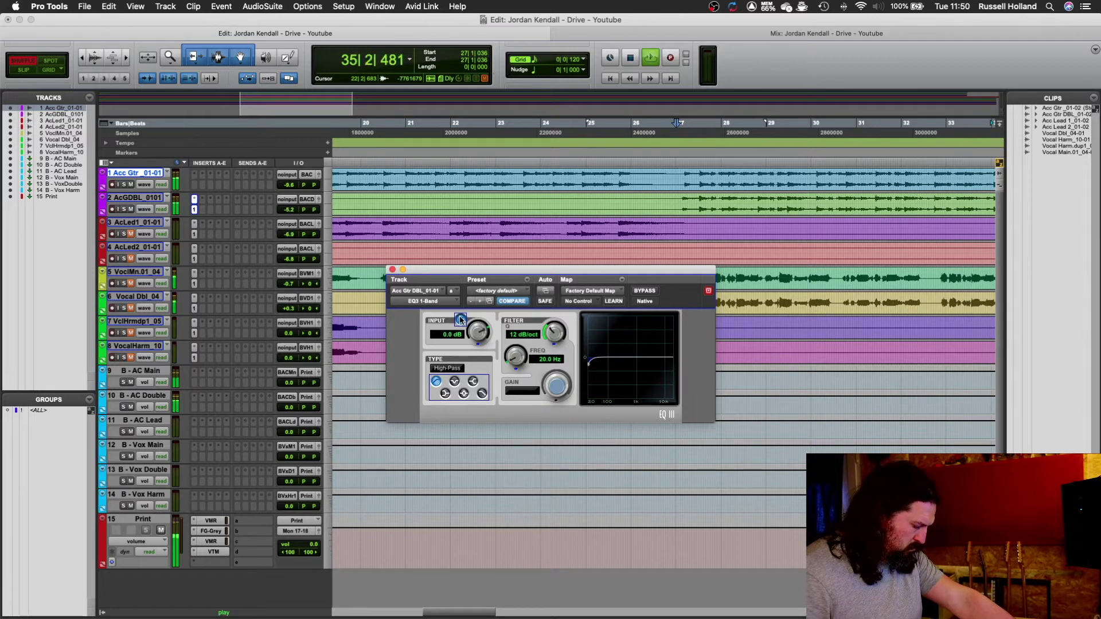
left_click(460, 319)
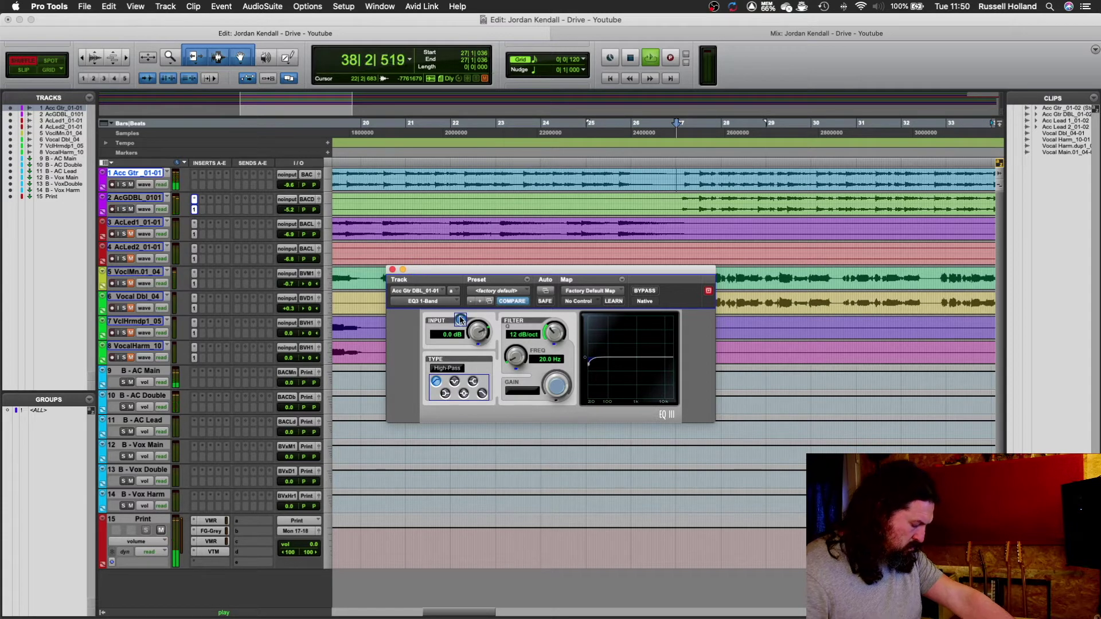
key("space")
key("space")
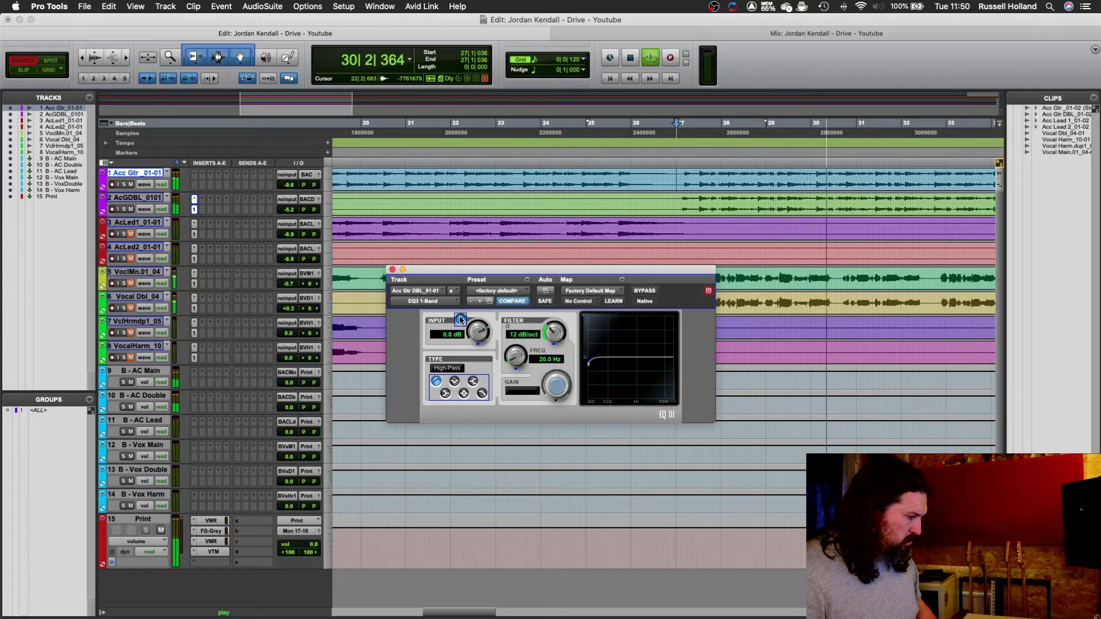
key("space")
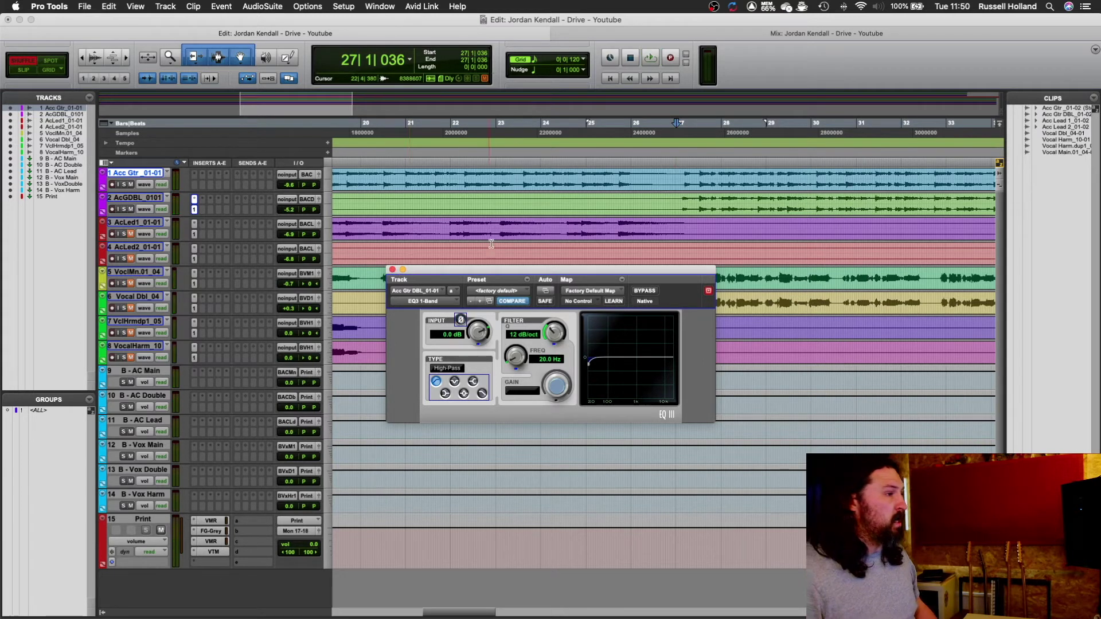
Unmute the first acoustic lead, invert its phase in the EQ while playing from bar 20, and close the plug-in.
left_click(402, 171)
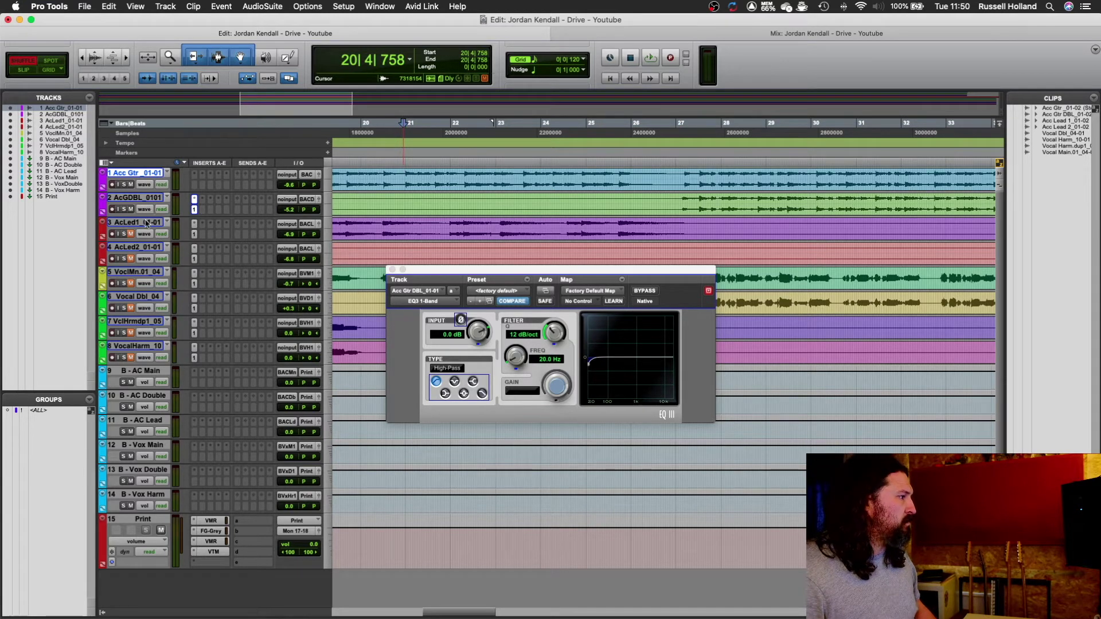
left_click(195, 232)
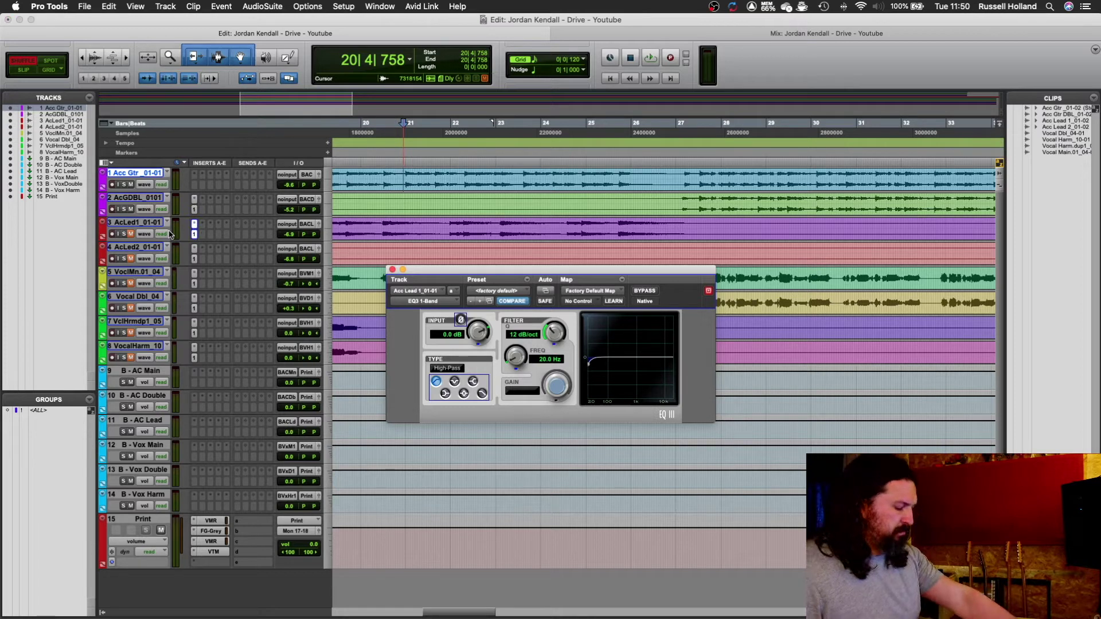
key("space")
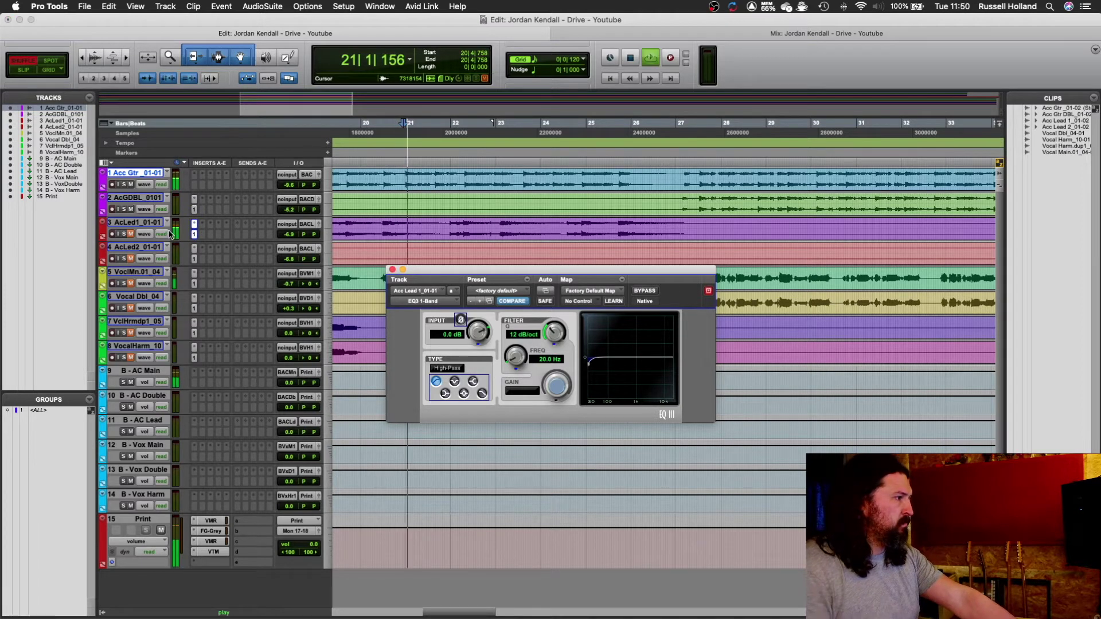
left_click(129, 235)
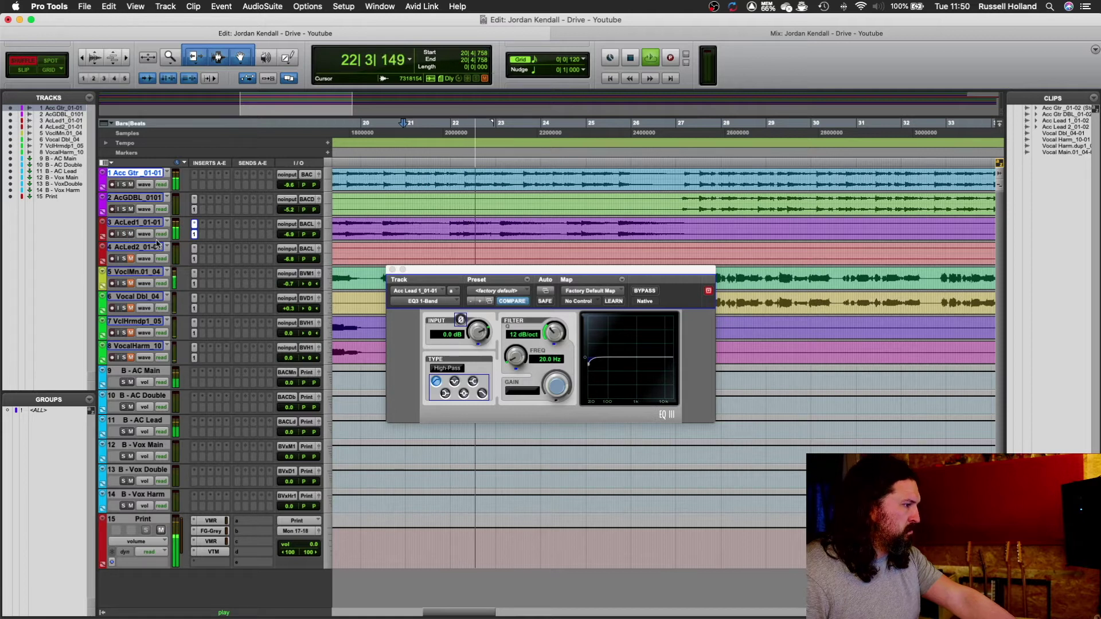
left_click(461, 320)
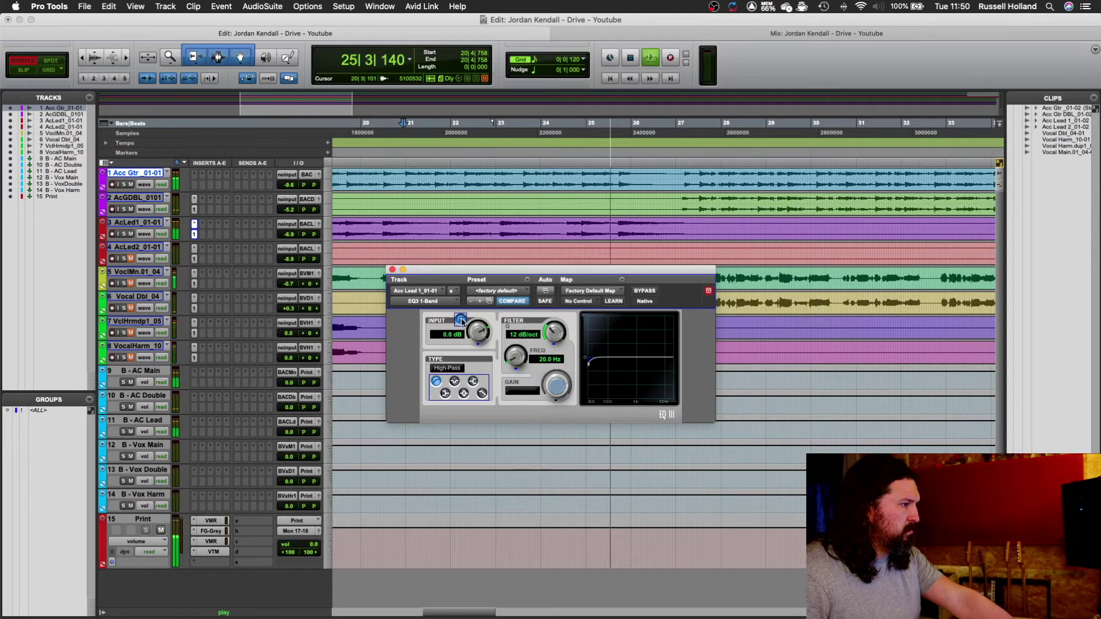
key("space")
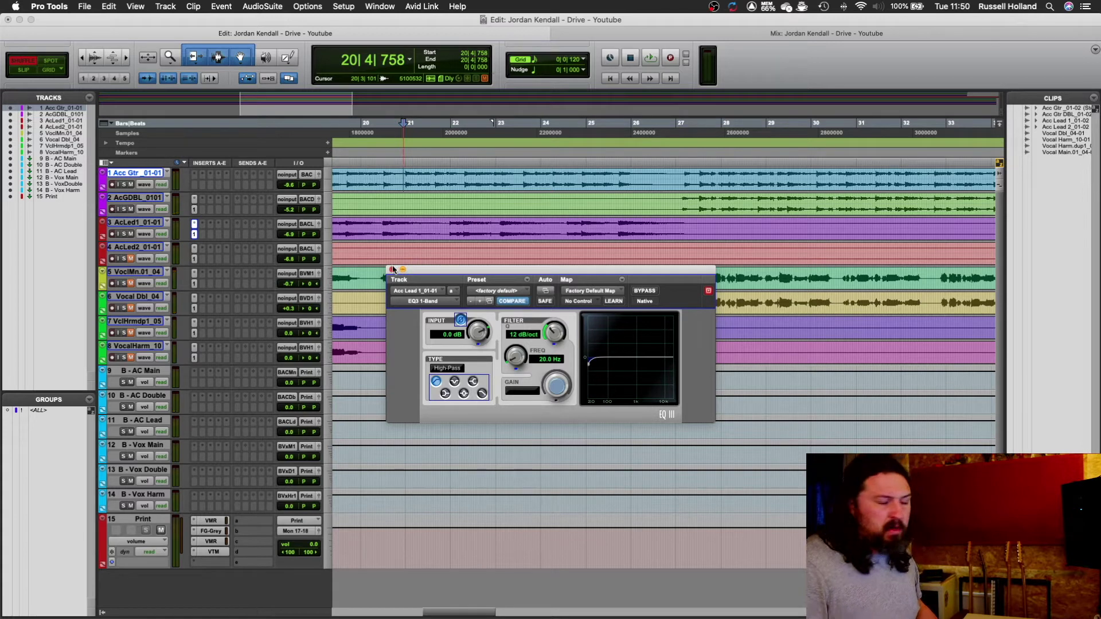
left_click(393, 270)
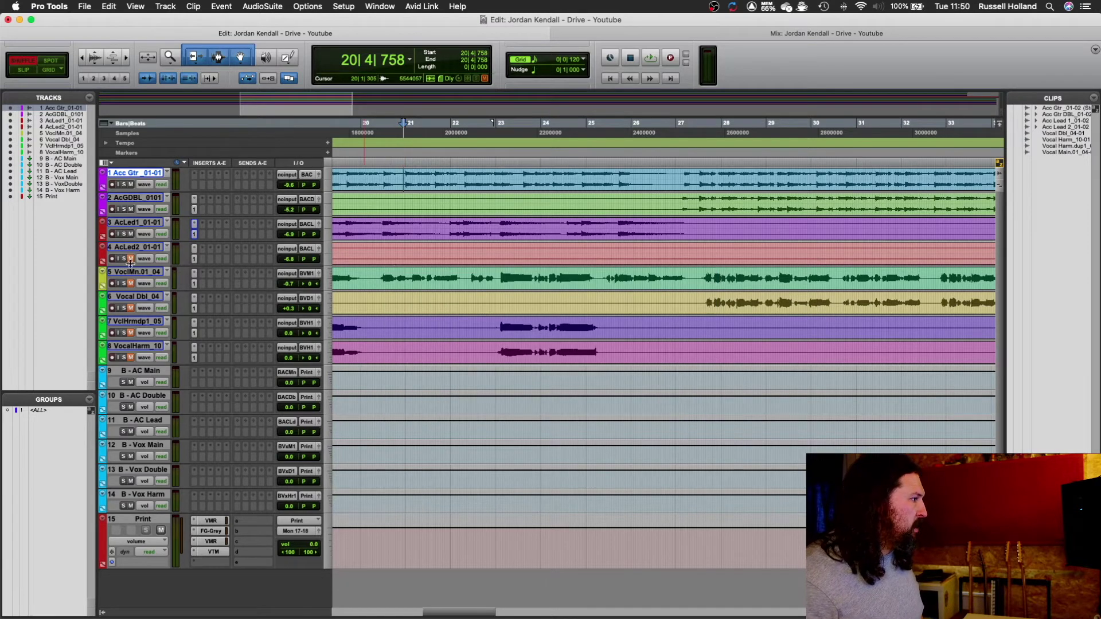
Play the section from bar 63 where the second acoustic lead enters and unmute that lead track.
scroll(640, 258, "down", 1)
scroll(640, 258, "right", 3)
scroll(642, 258, "right", 15)
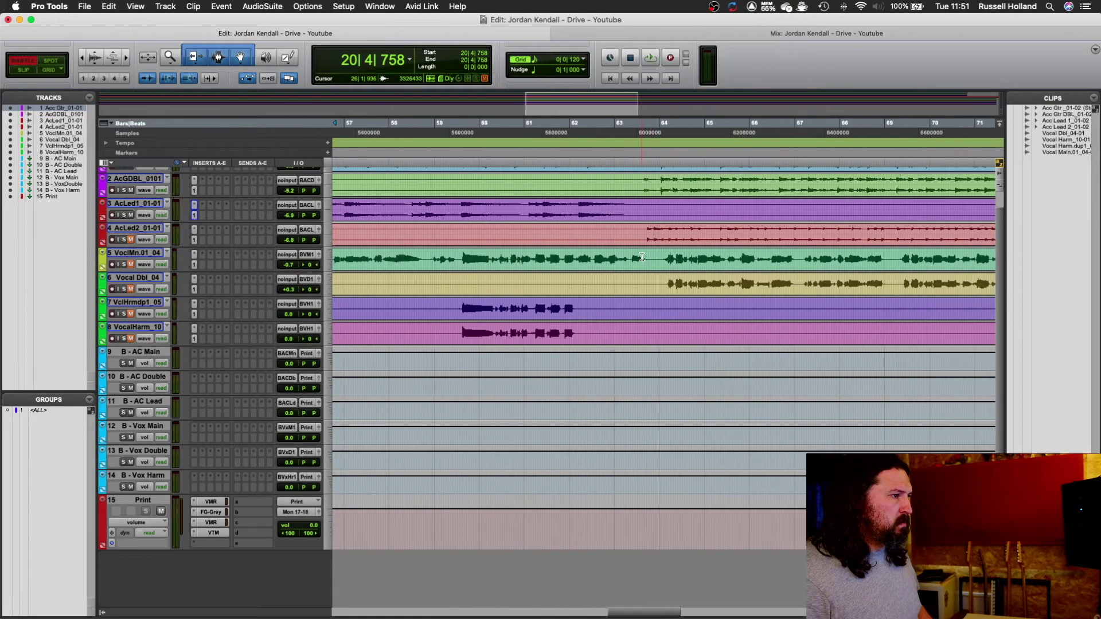
left_click(639, 181)
scroll(638, 180, "up", 1)
key("space")
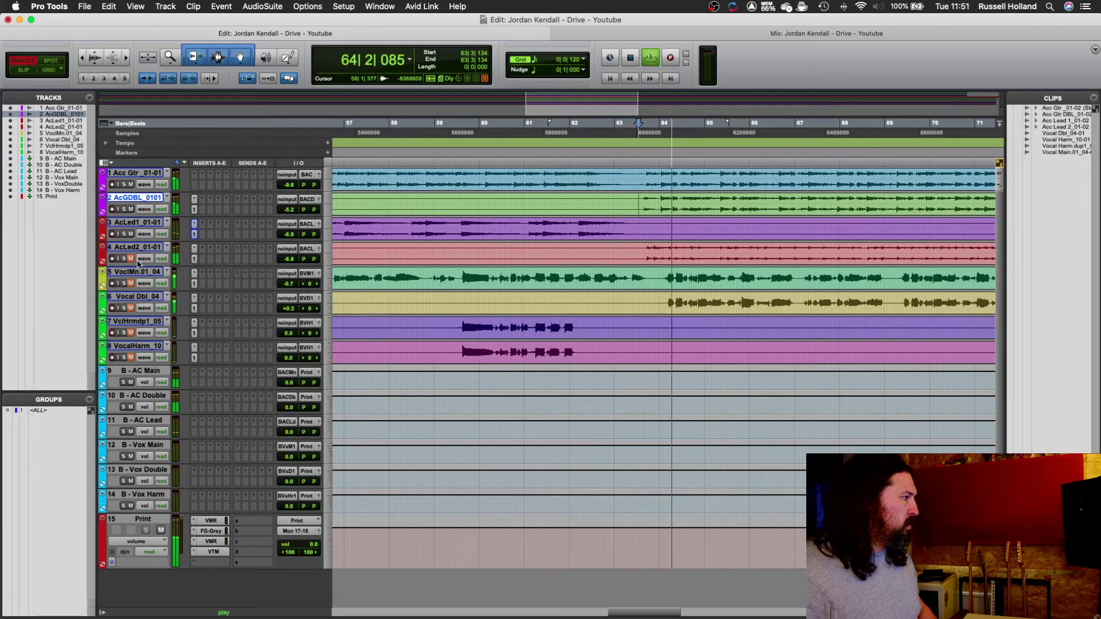
key("space")
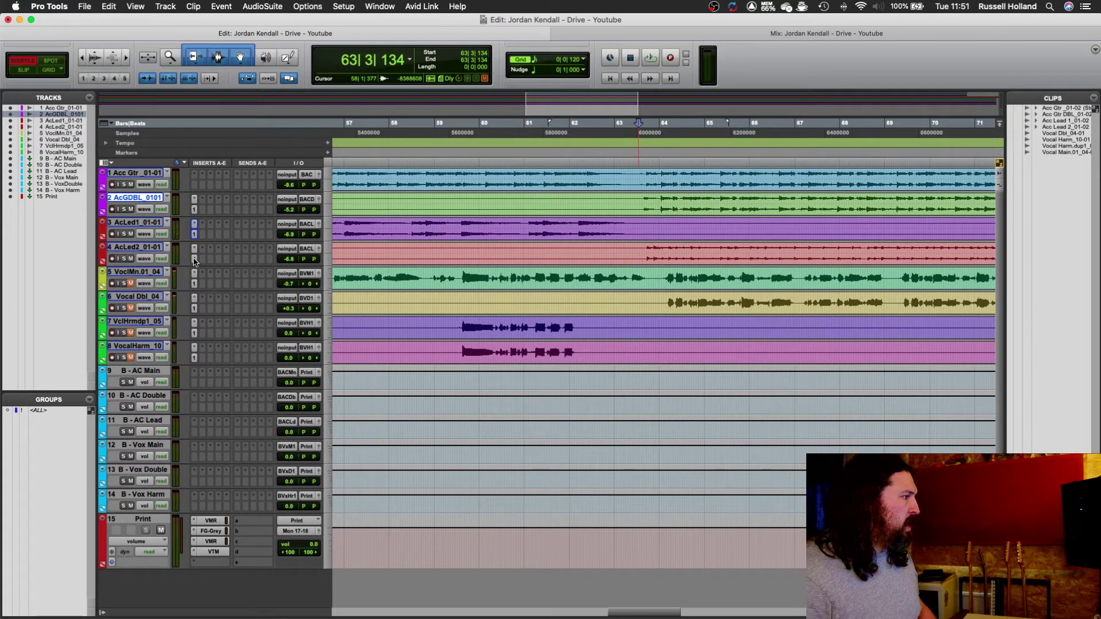
Invert the second acoustic lead's phase in its EQ, comparing both settings with the guitar double temporarily muted, and close the plug-in.
left_click(195, 259)
key("space")
left_click(461, 321)
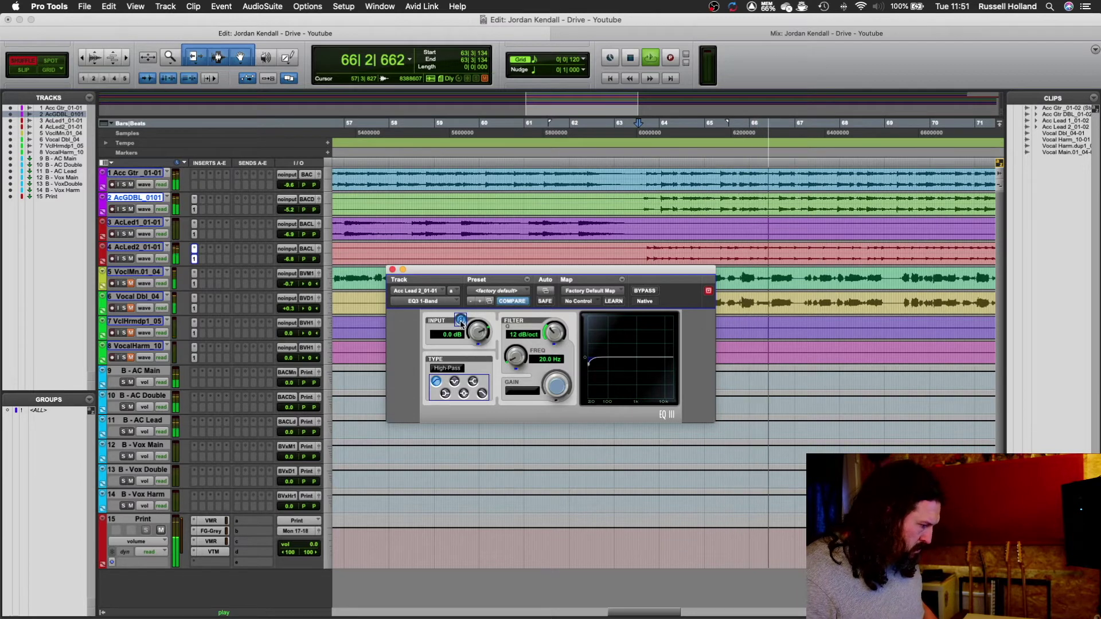
left_click(131, 209)
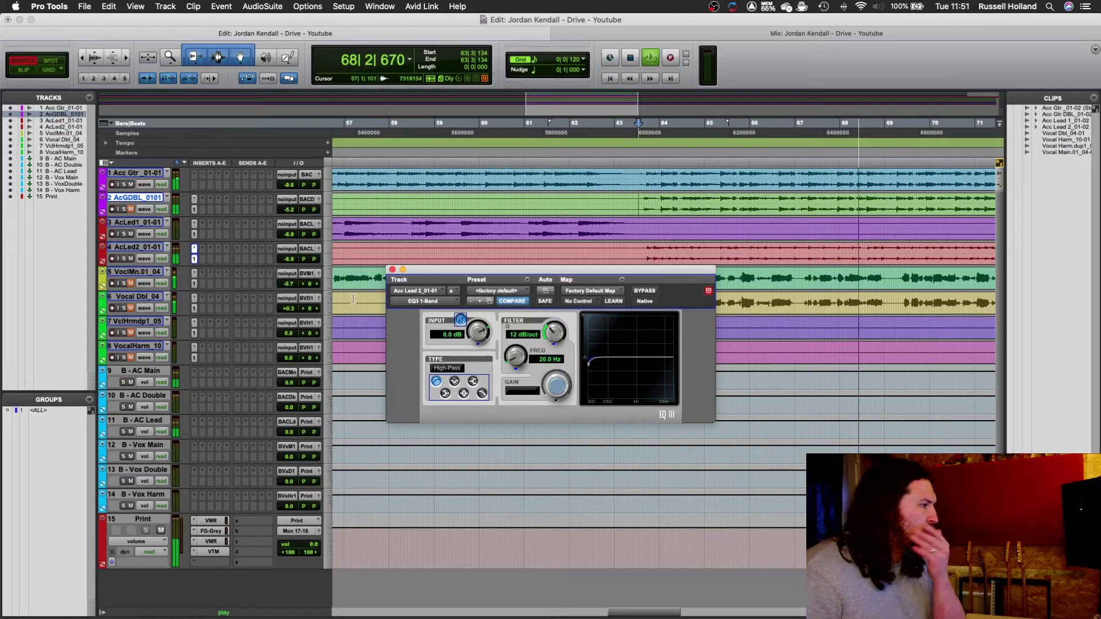
left_click(461, 320)
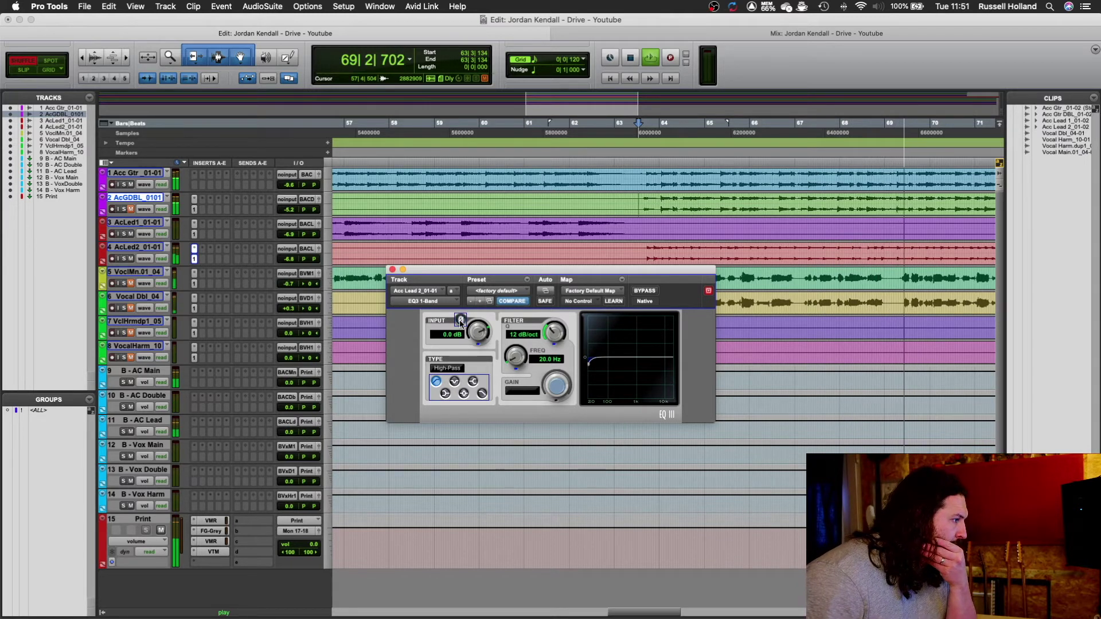
left_click(461, 320)
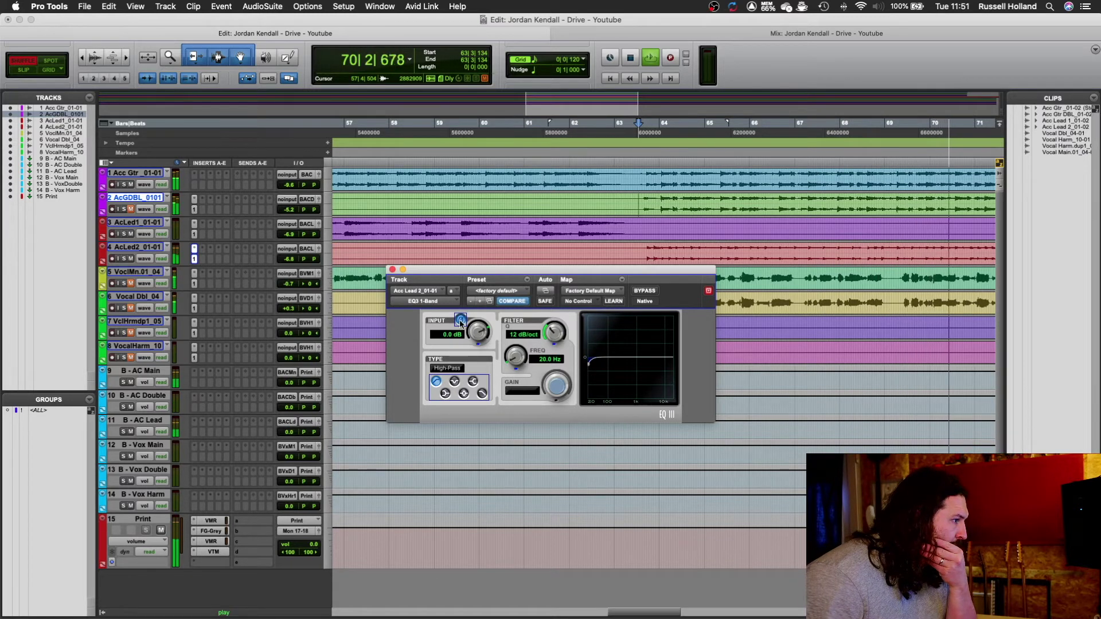
key("space")
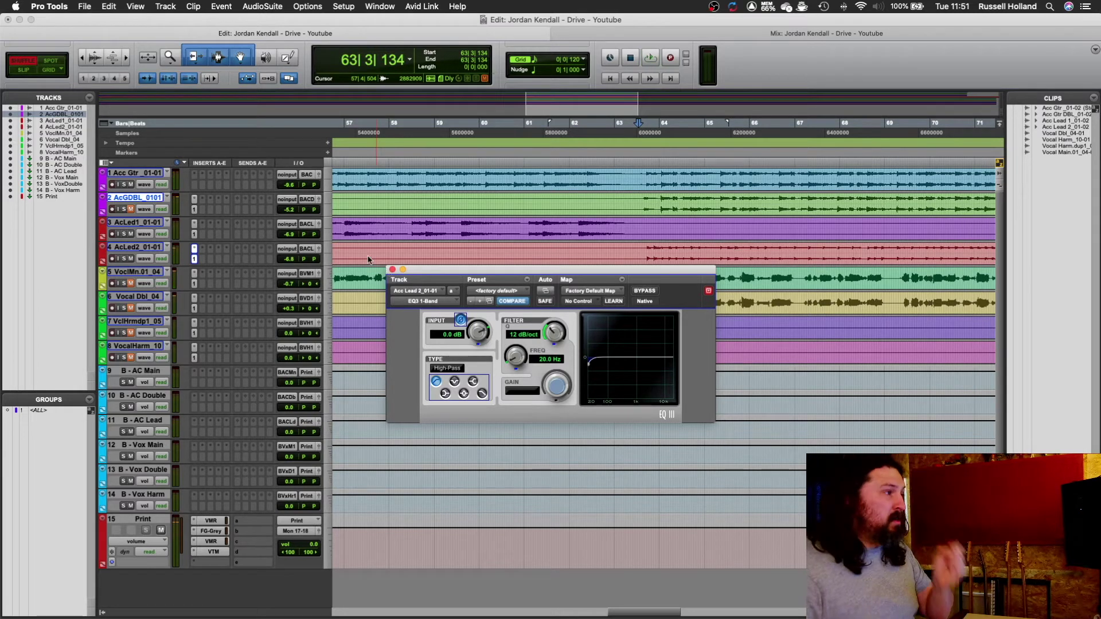
left_click(131, 209)
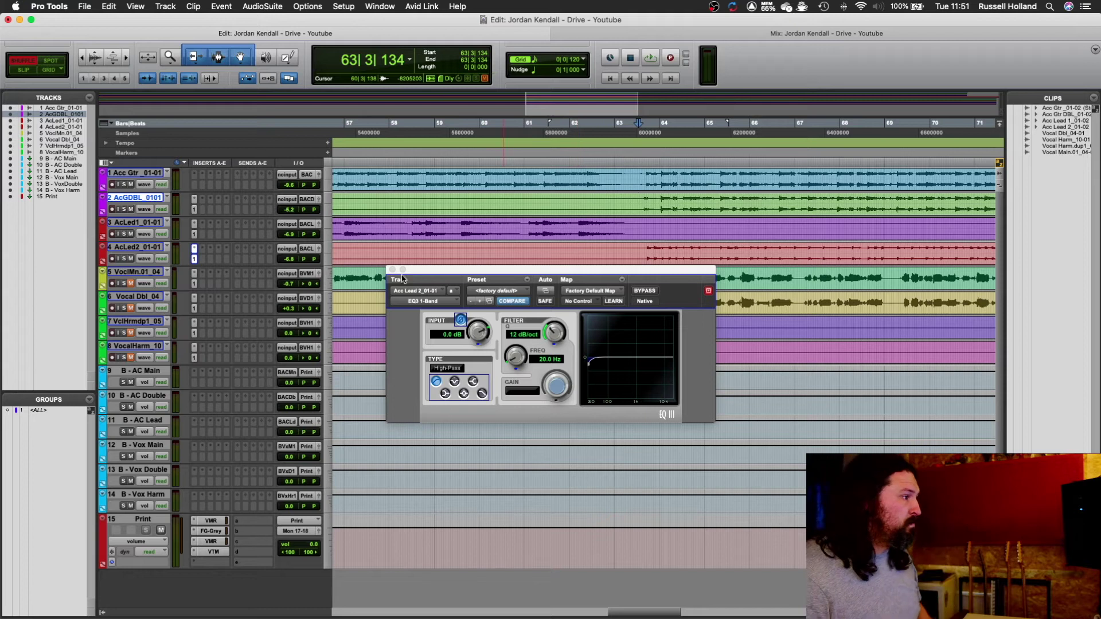
left_click(392, 270)
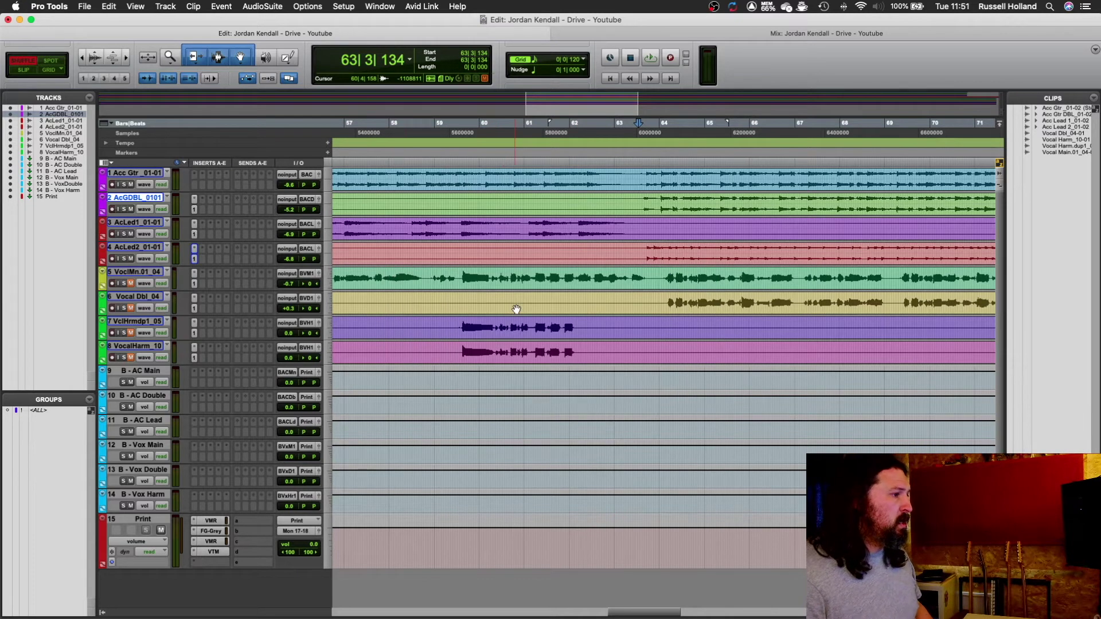
Unmute the main vocal, open its EQ, and play a selection from bar 6 to bar 10 across all tracks.
left_click(502, 273)
scroll(502, 272, "left", 10)
scroll(502, 272, "left", 8)
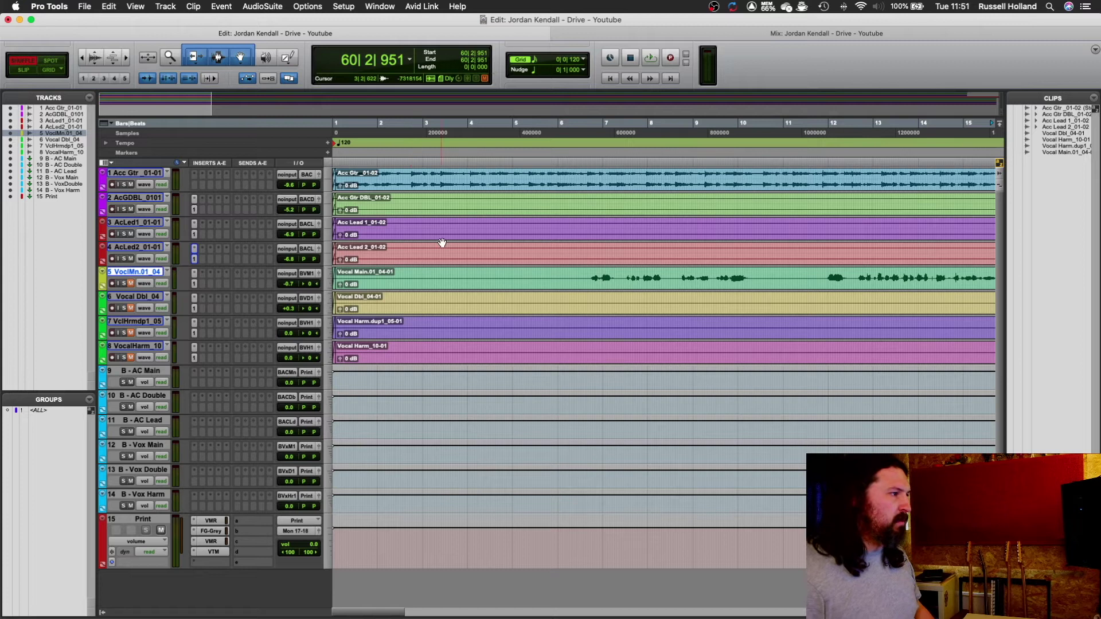
left_click_drag(584, 162, 766, 216)
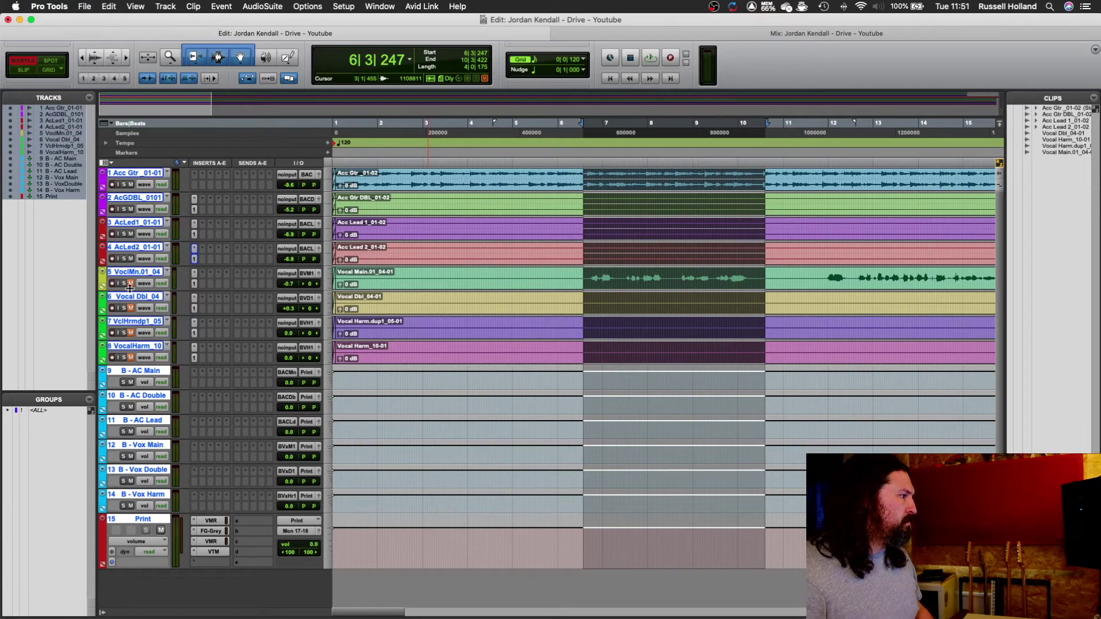
left_click(194, 283)
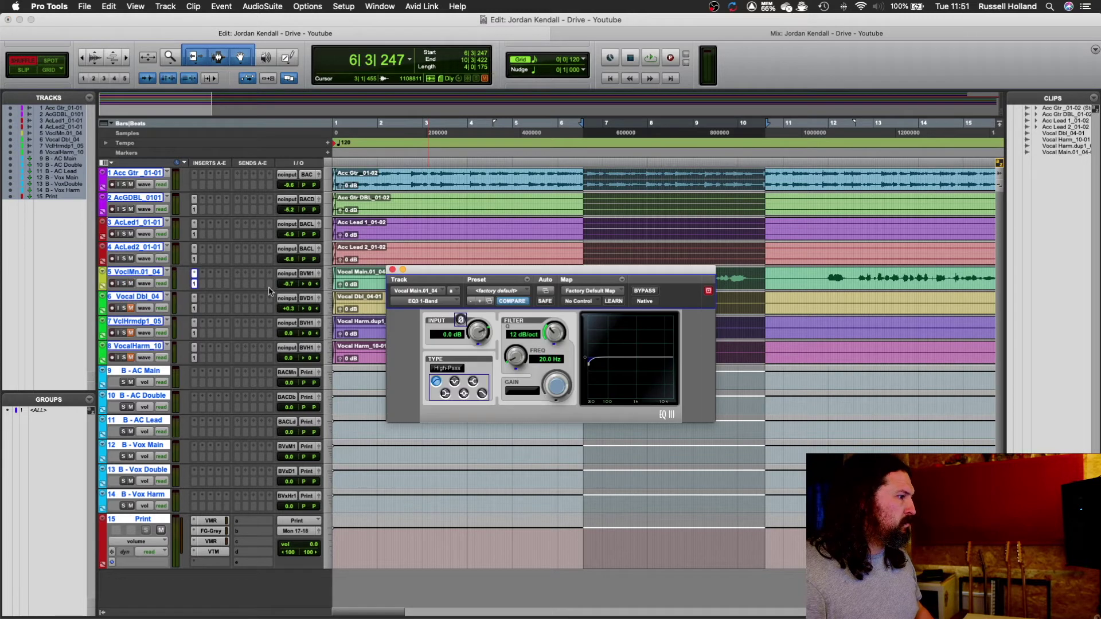
key("space")
Compare the main vocal's normal and inverted phase during playback, leave it inverted, and close the EQ.
left_click(460, 320)
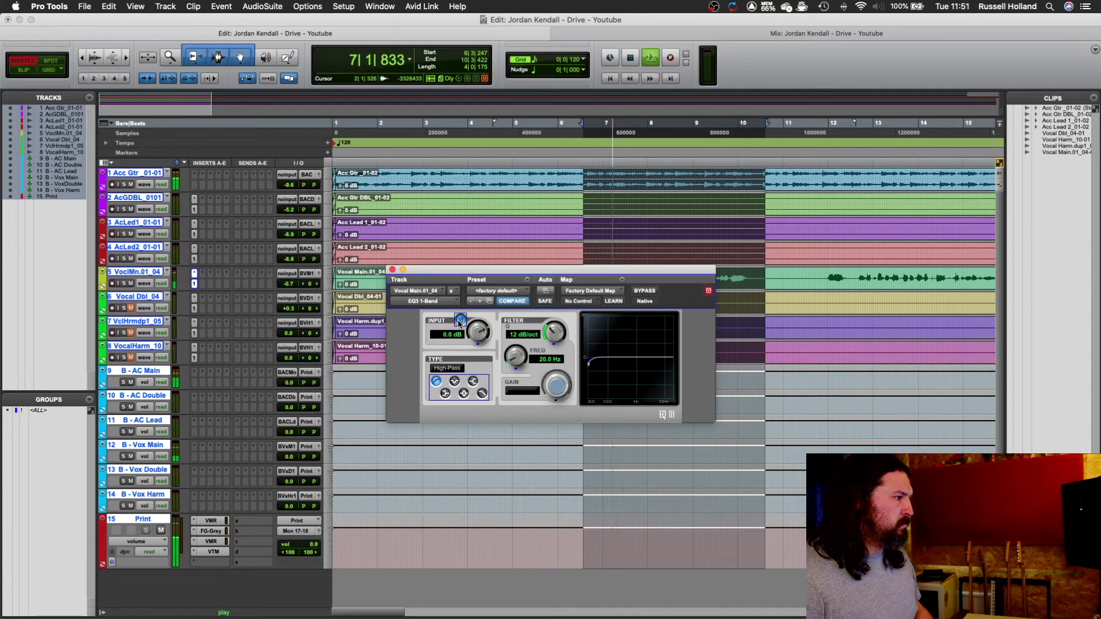
left_click(460, 320)
left_click(460, 321)
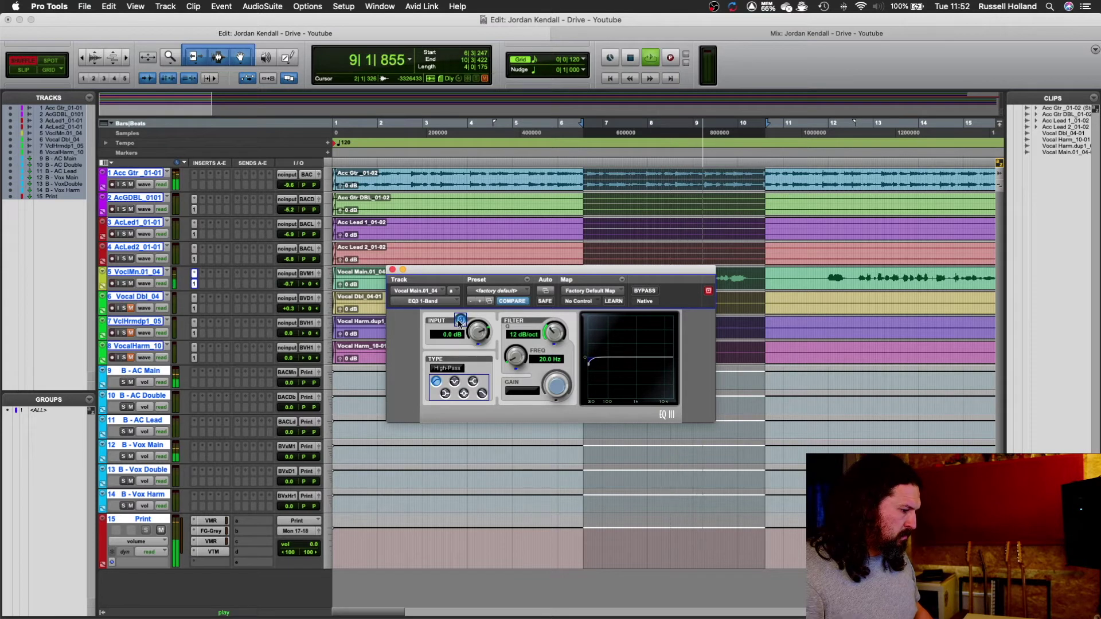
left_click(460, 320)
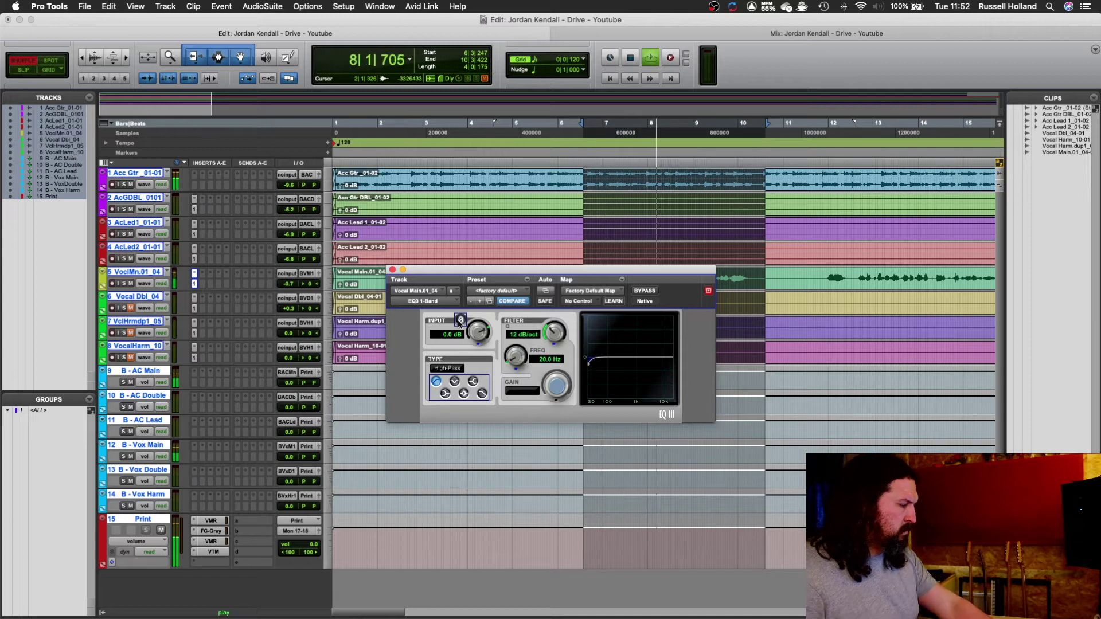
left_click(460, 320)
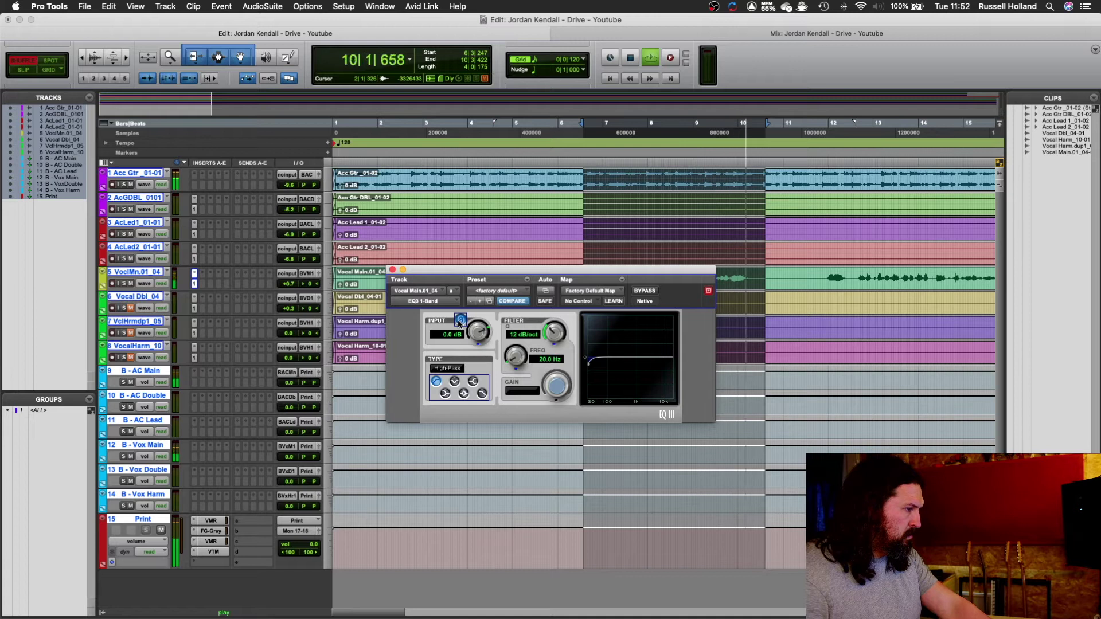
left_click(460, 320)
left_click(460, 320)
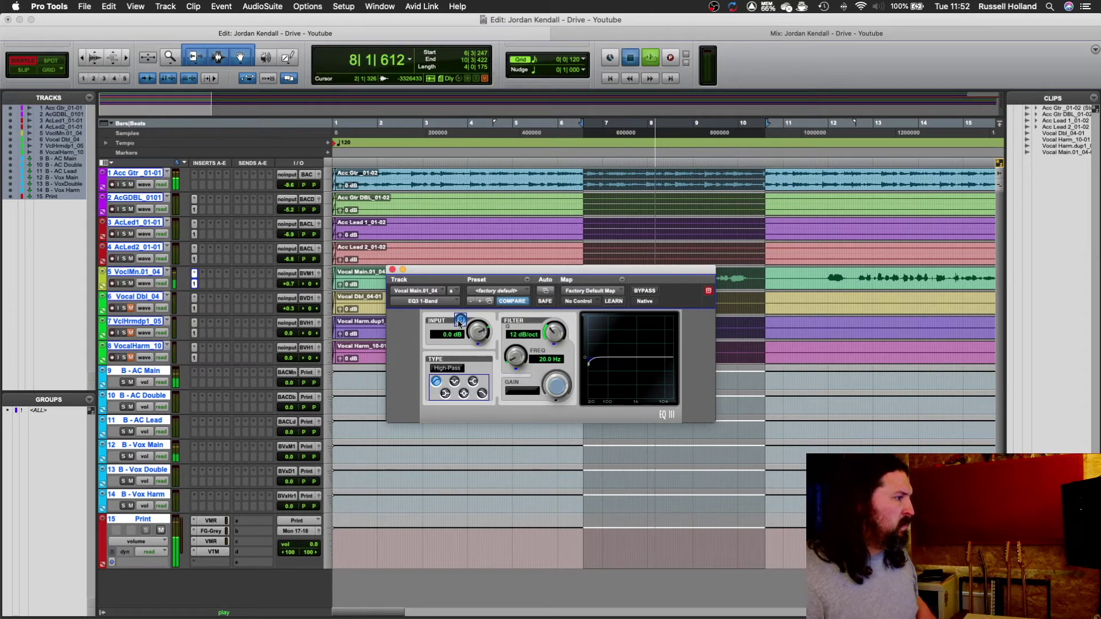
key("space")
left_click(392, 270)
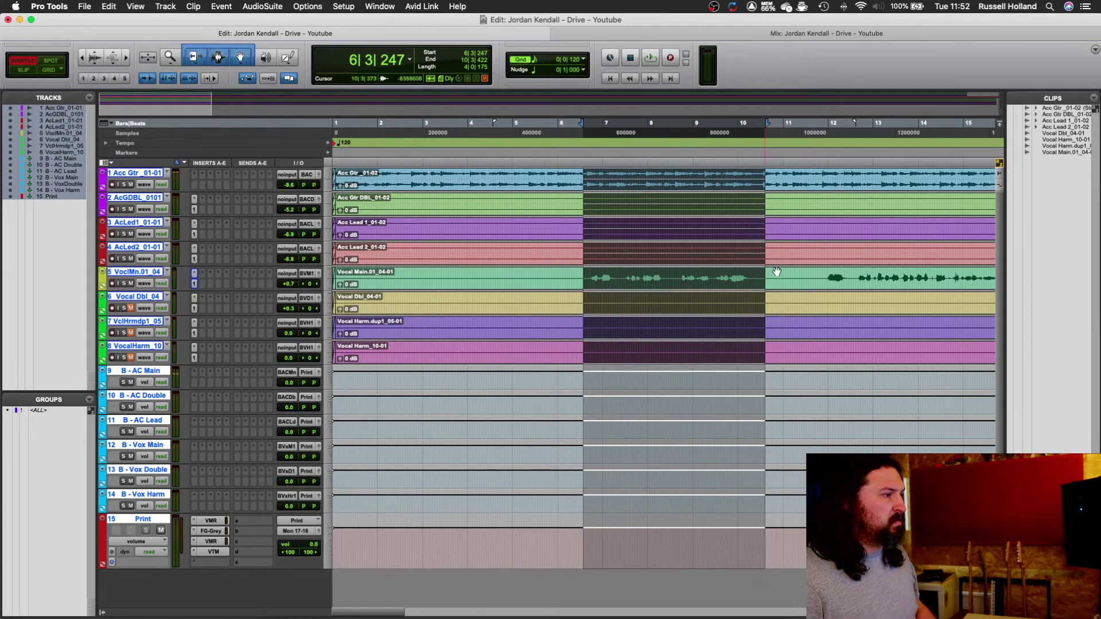
Select the phrase from about bar 17 to bar 20 across the vocal tracks and play it with the first vocal harmony's EQ open.
scroll(779, 270, "right", 10)
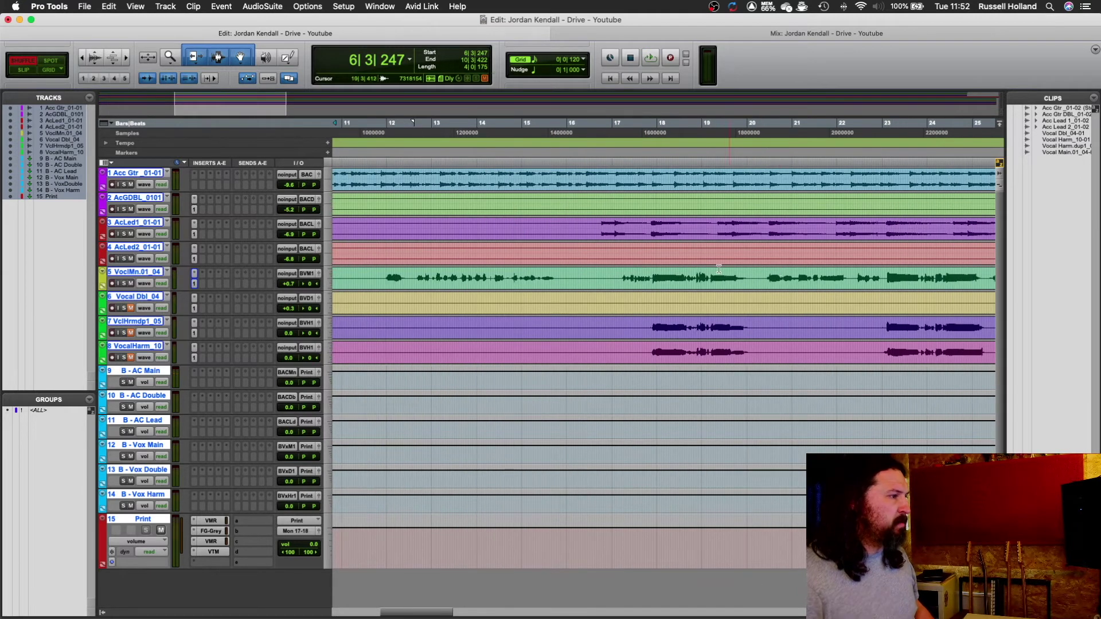
left_click(652, 274)
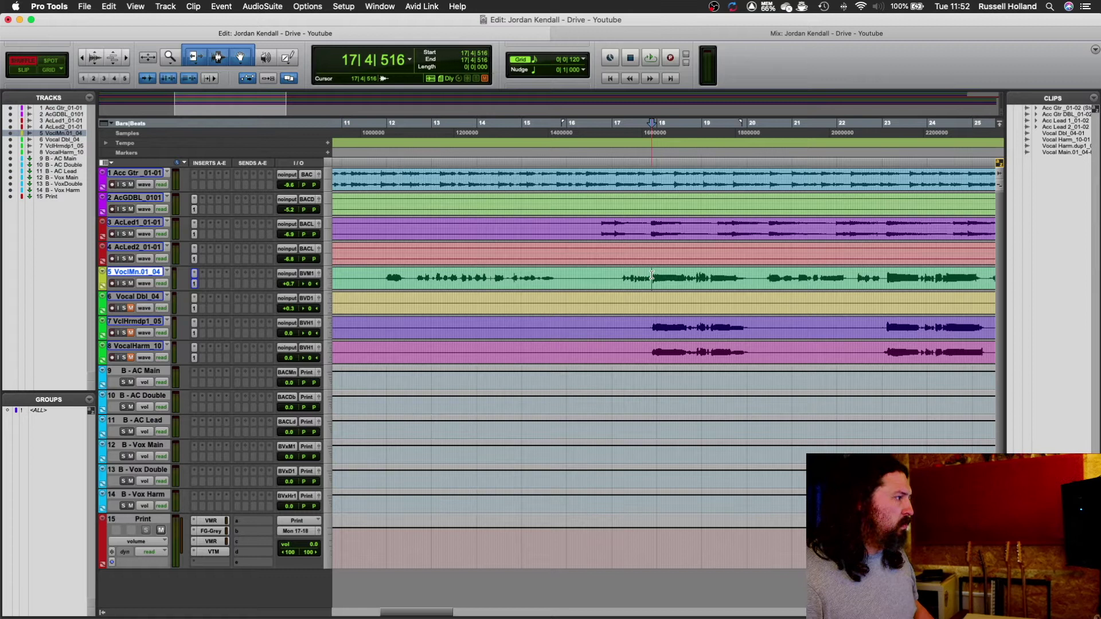
left_click_drag(652, 274, 746, 344)
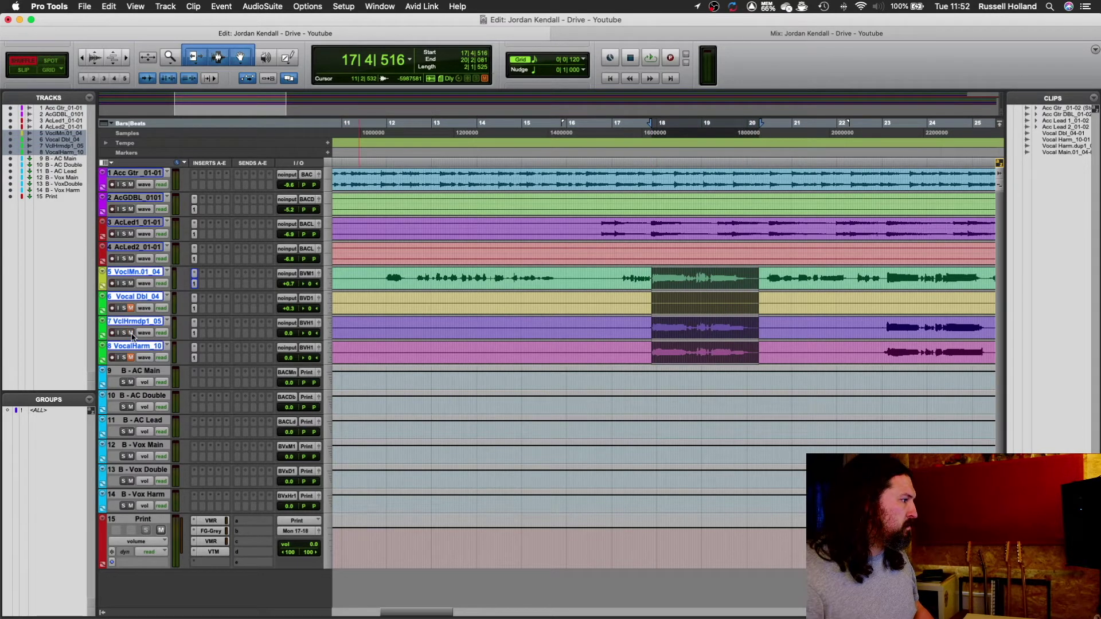
left_click(193, 334)
key("space")
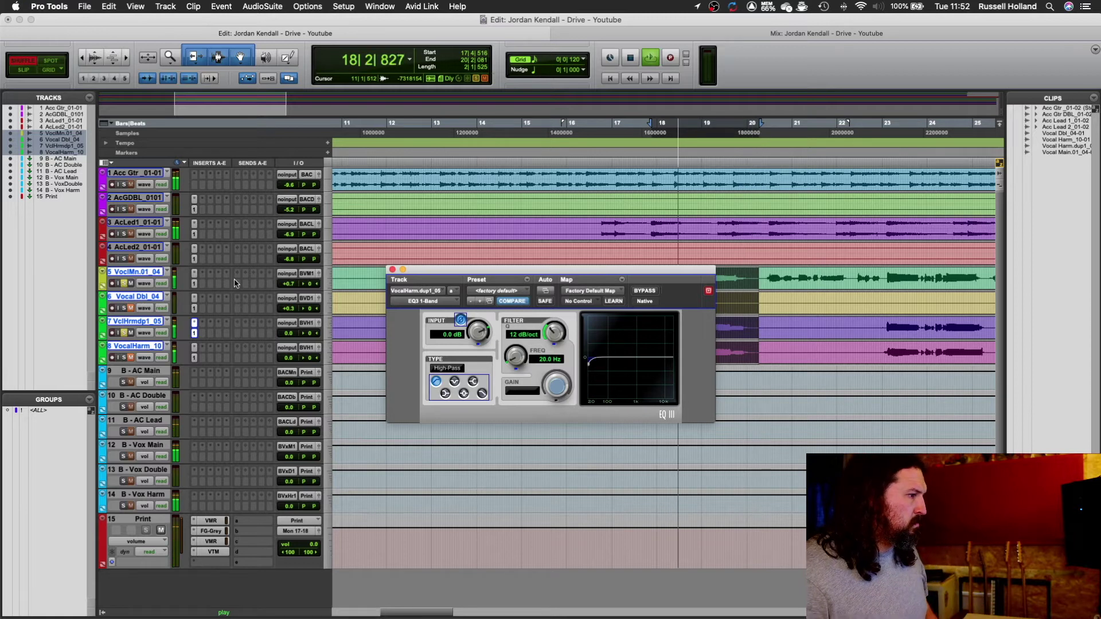
key("space")
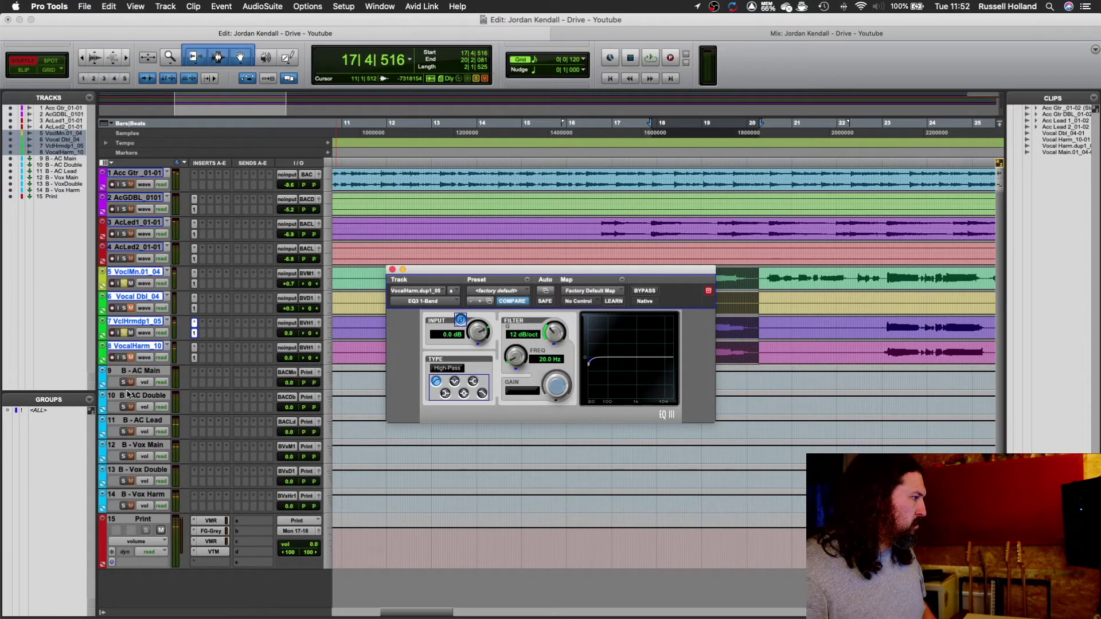
left_click(123, 384)
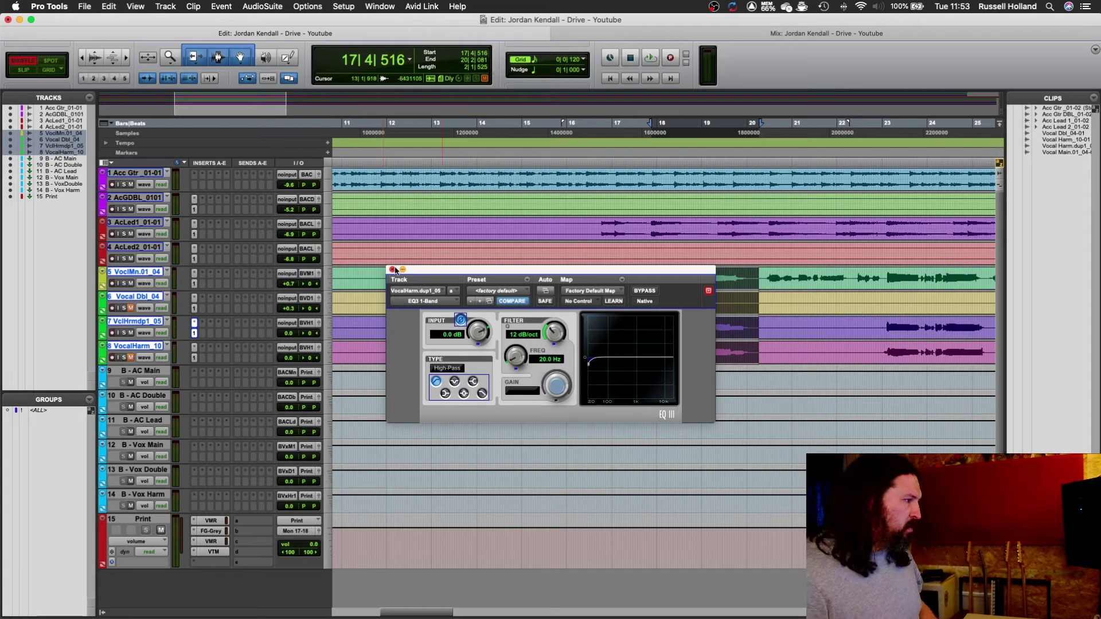
left_click(393, 270)
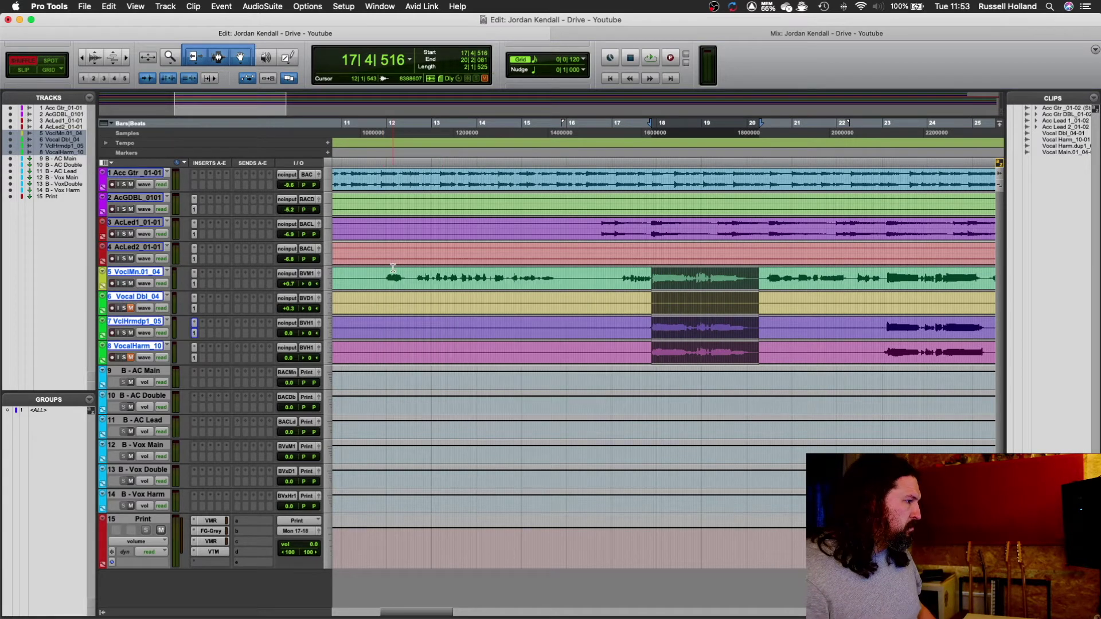
Compare the first vocal harmony's normal and inverted phase in its EQ during playback, leave it inverted, and close the plug-in.
key("space")
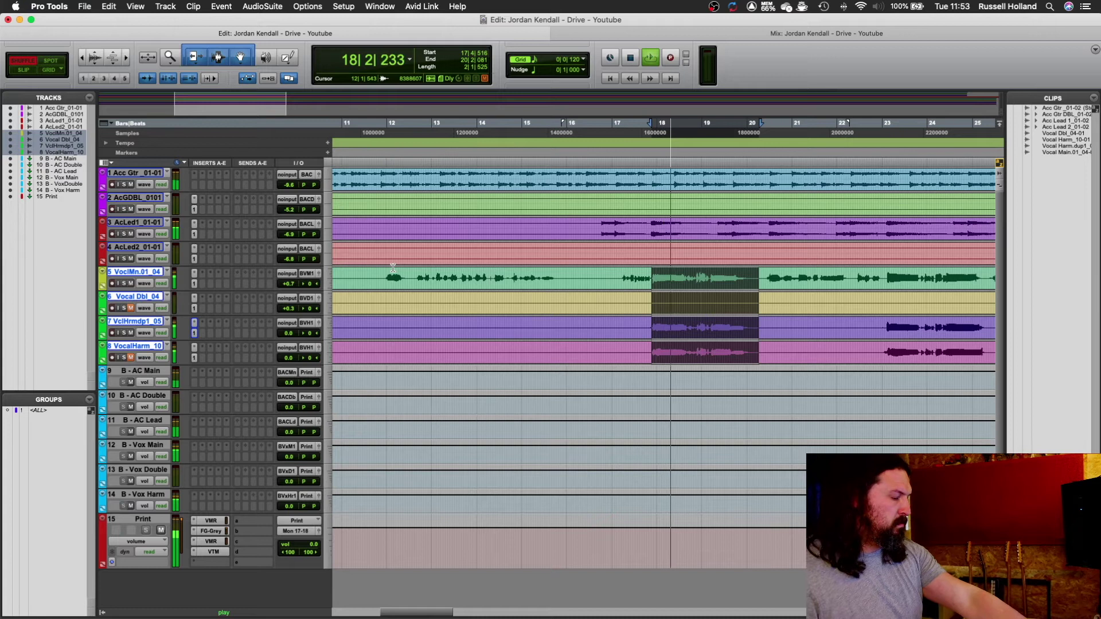
left_click(195, 322)
left_click(460, 319)
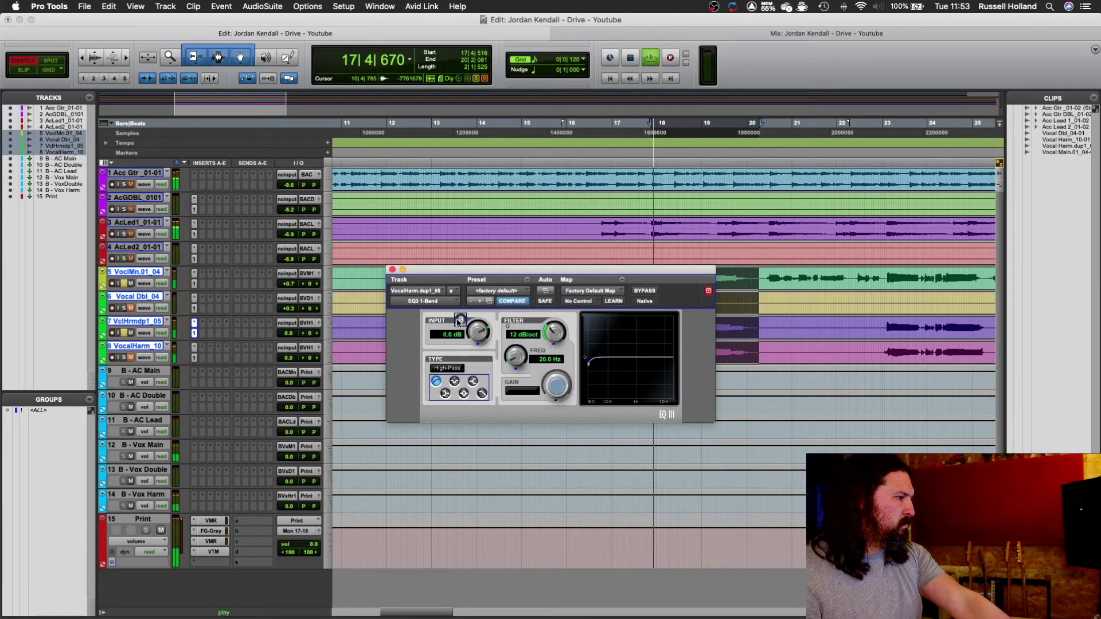
left_click(460, 320)
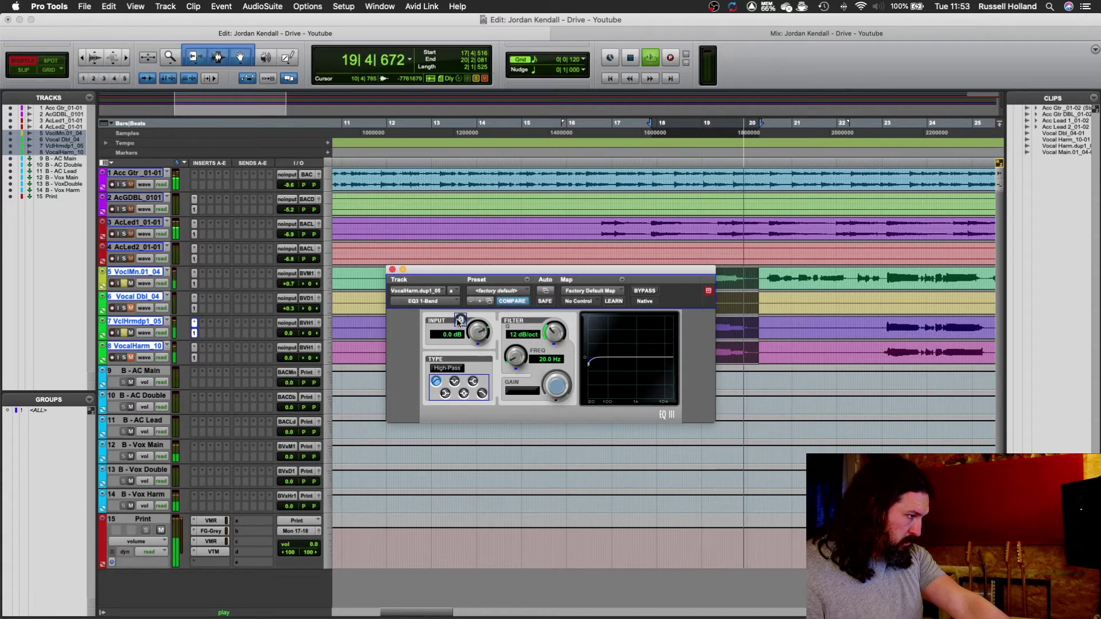
left_click(460, 320)
left_click(460, 320)
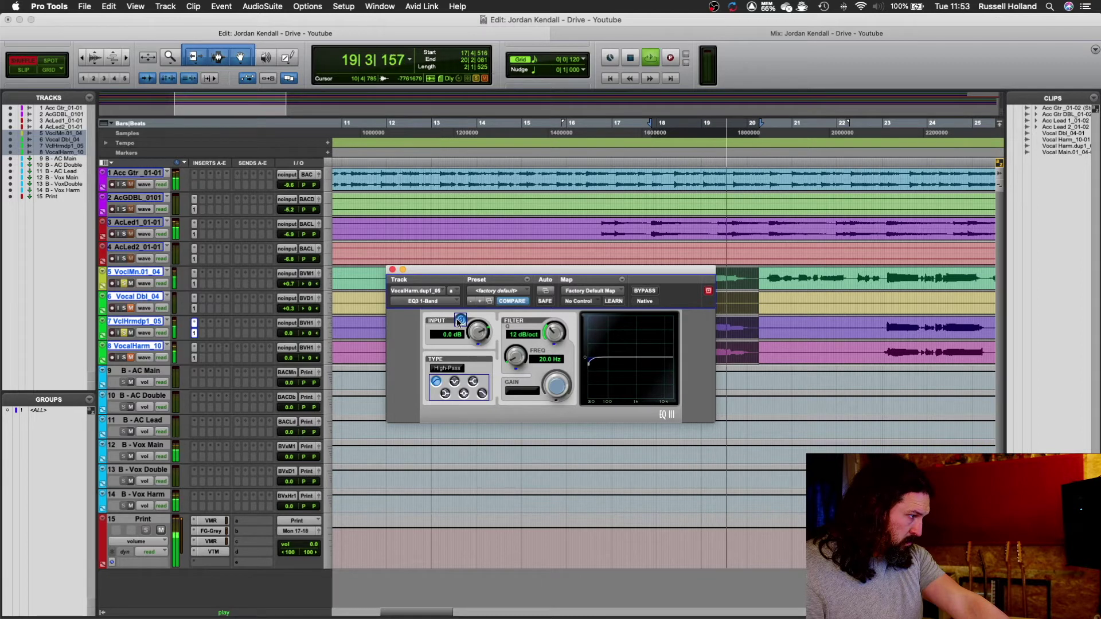
left_click(460, 319)
left_click(460, 320)
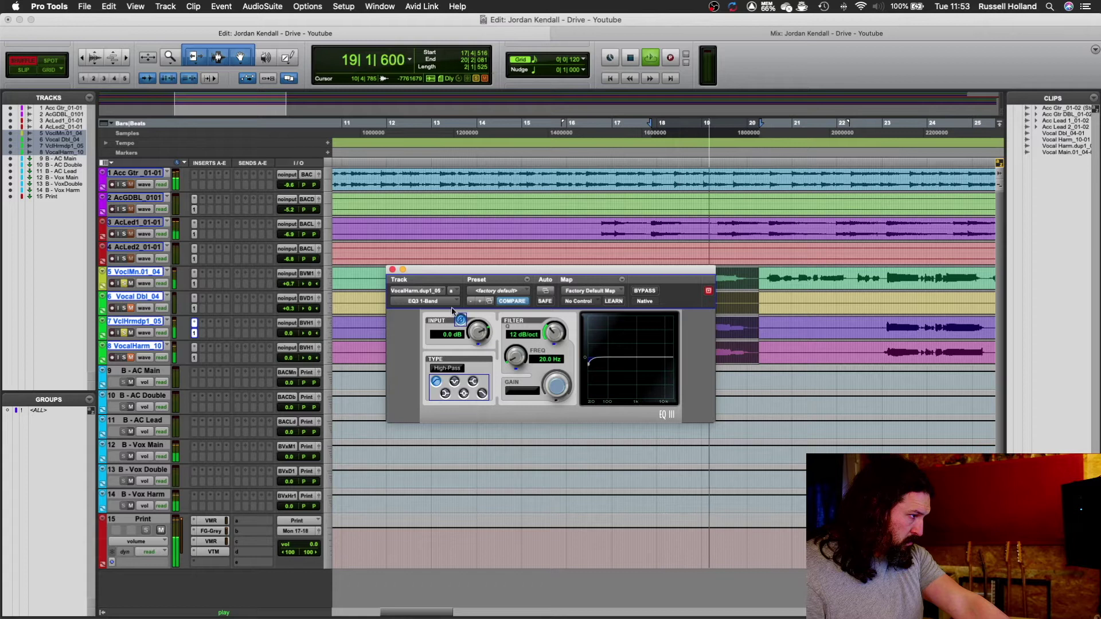
left_click(391, 269)
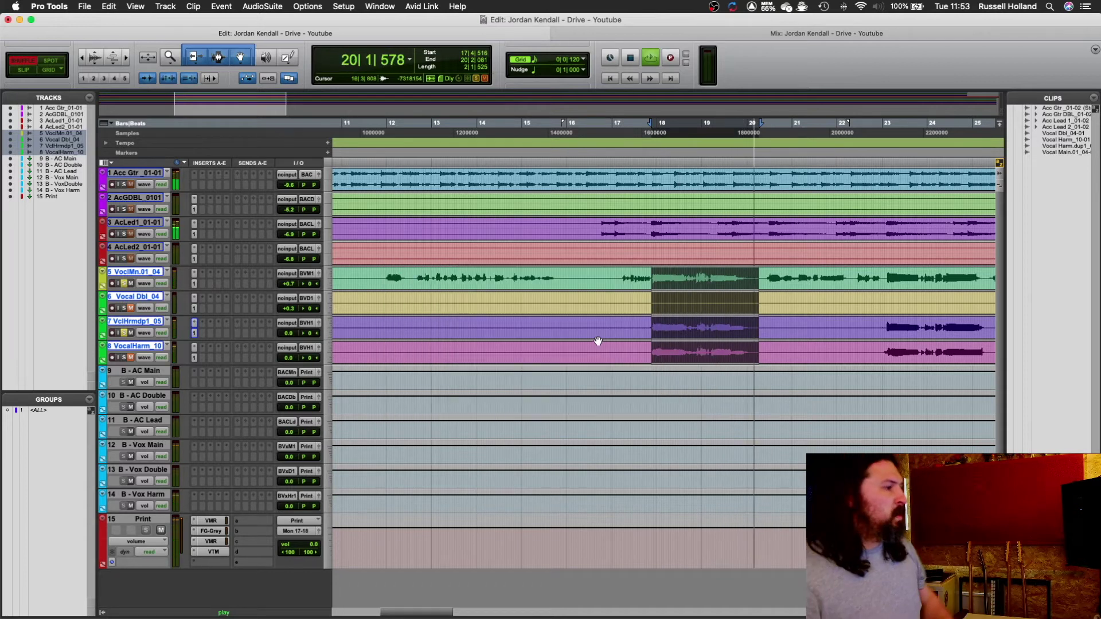
Solo the second vocal harmony, compare both phase settings in its EQ during playback, leave it inverted, and close the plug-in.
key("space")
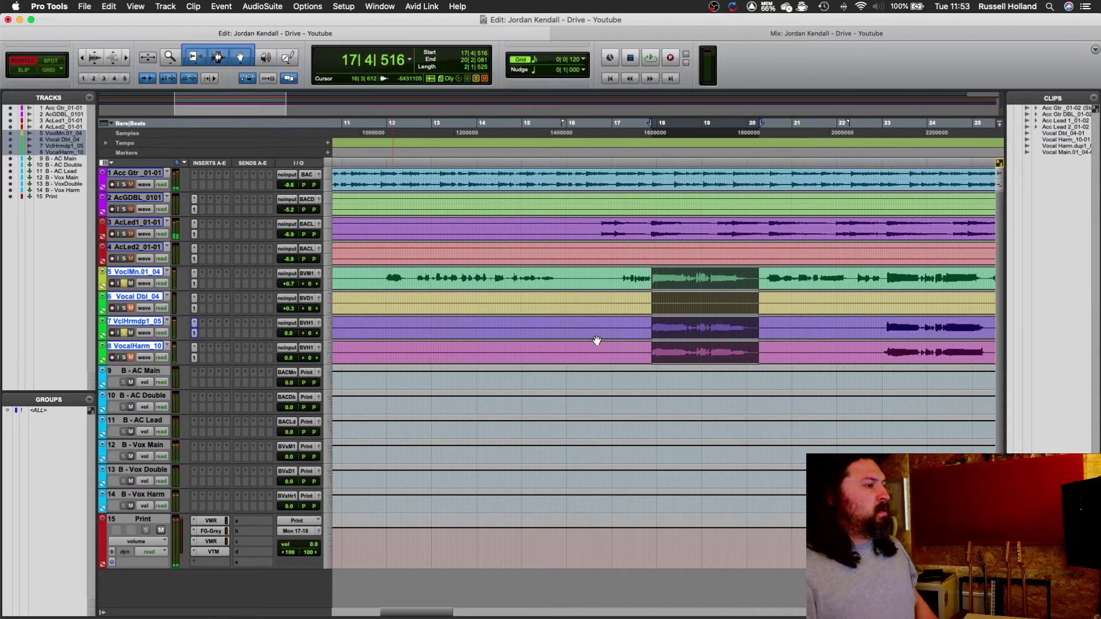
left_click(124, 358)
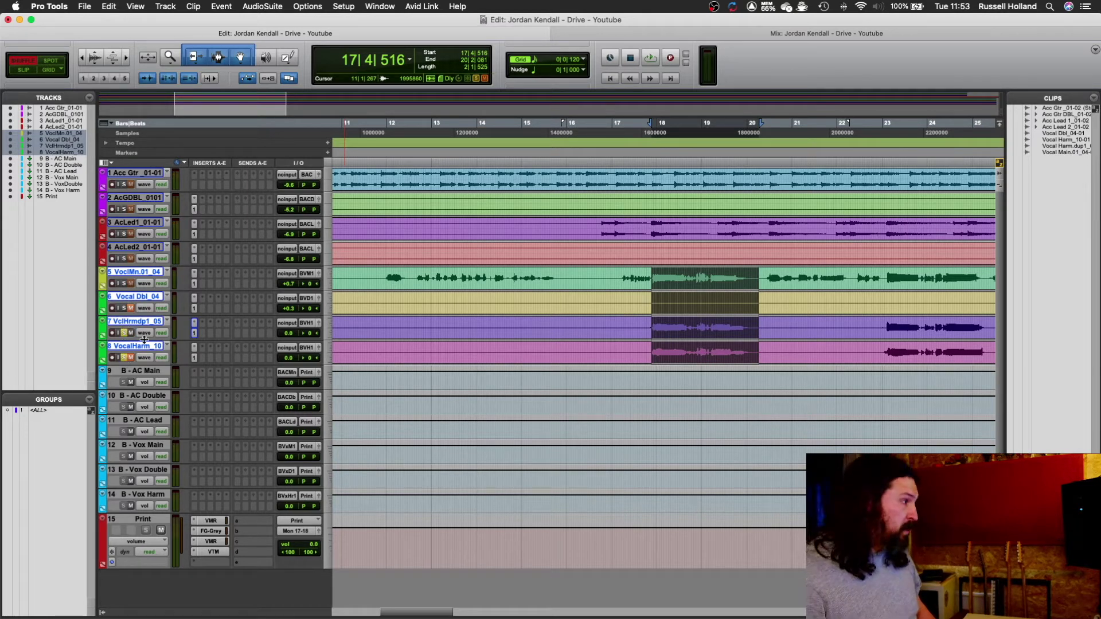
left_click(195, 358)
left_click_drag(504, 270, 508, 444)
key("space")
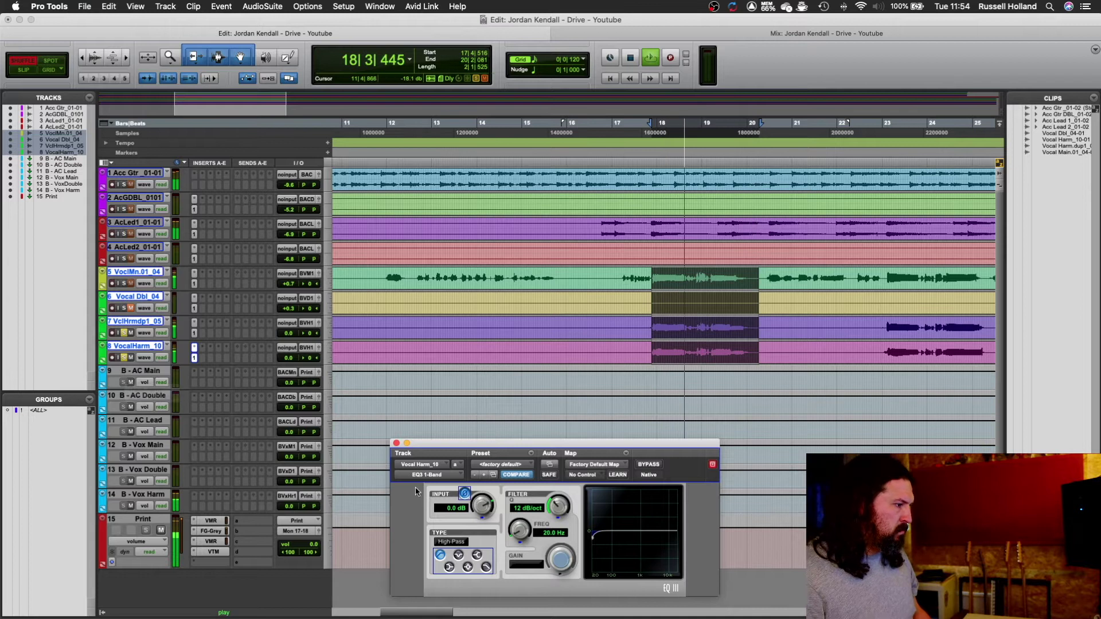
left_click(465, 494)
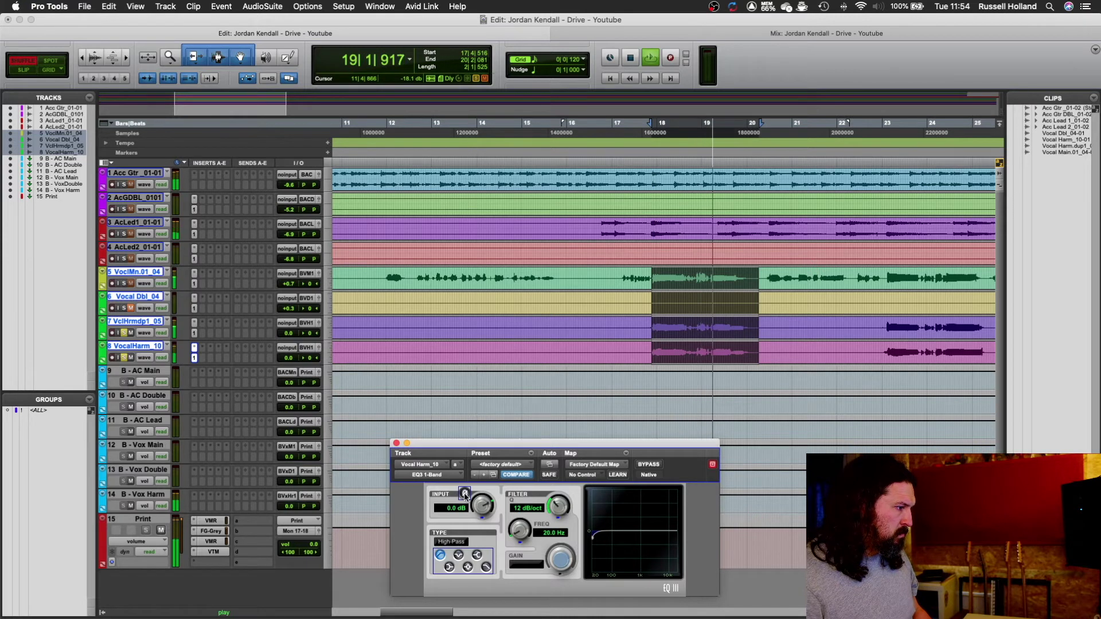
key("space")
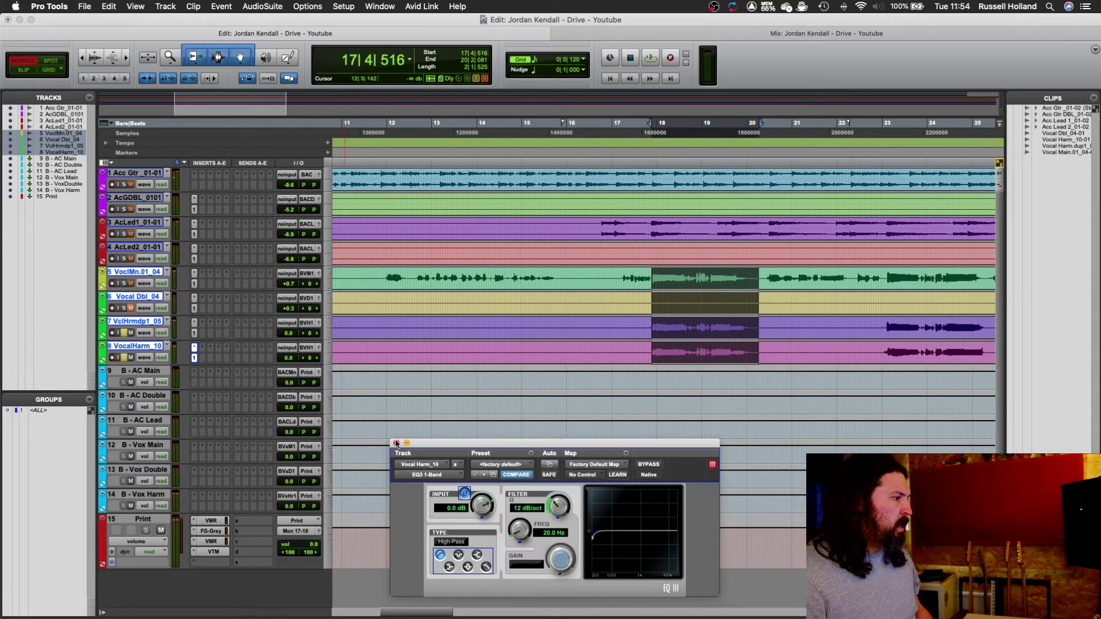
left_click(395, 443)
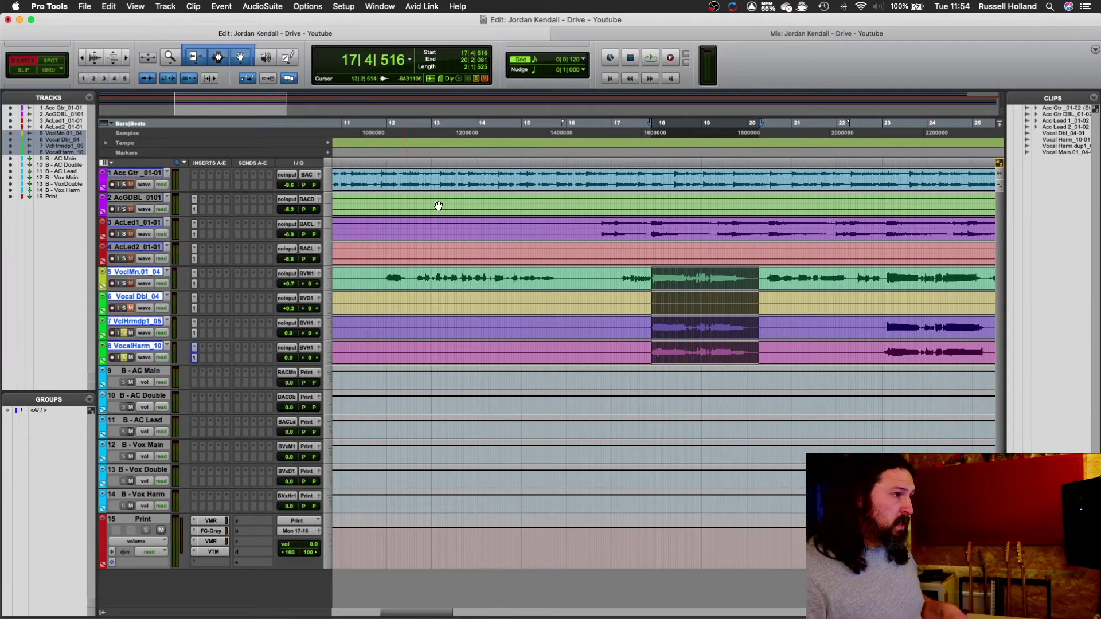
Copy the guitar double's EQ insert to the main acoustic guitar track, open it, and position its window clear of the guitar clips.
left_click(606, 272)
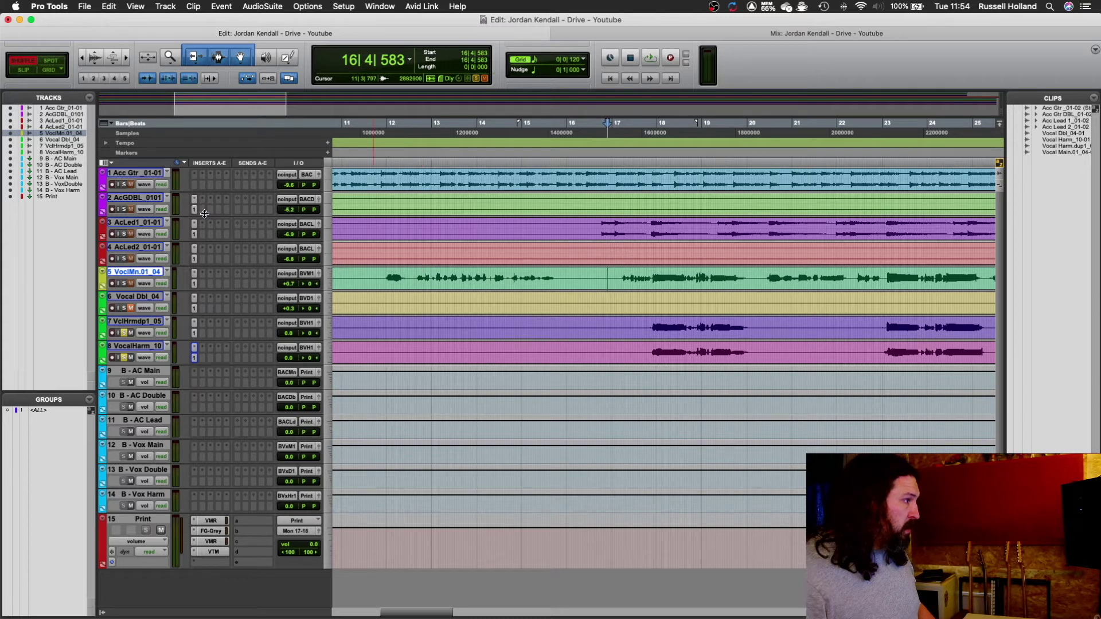
left_click_drag(195, 204, 195, 175)
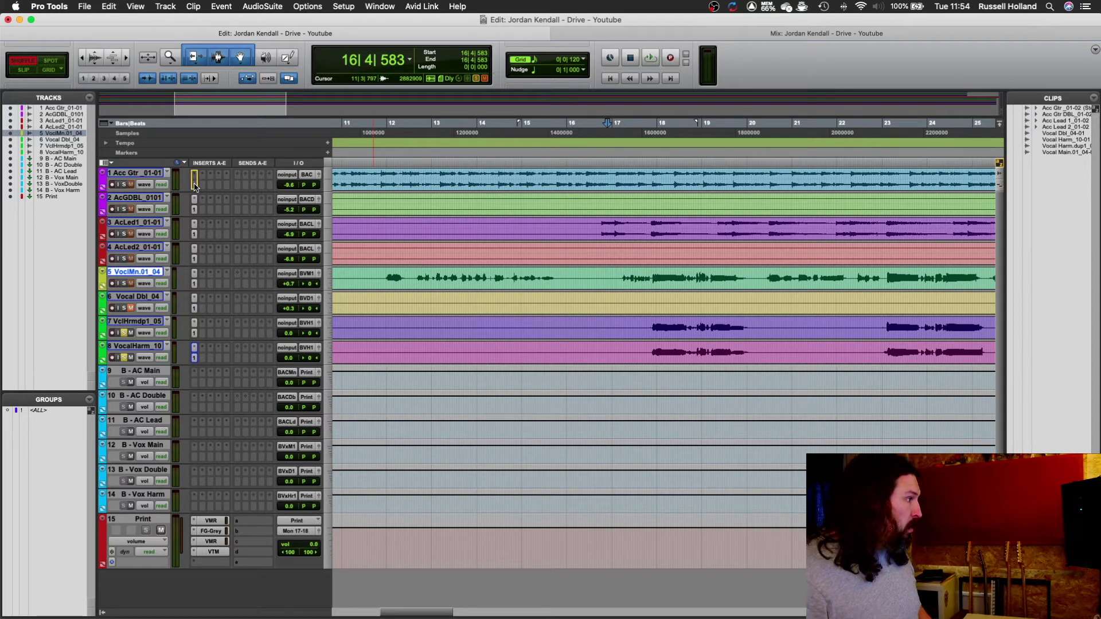
left_click(194, 175)
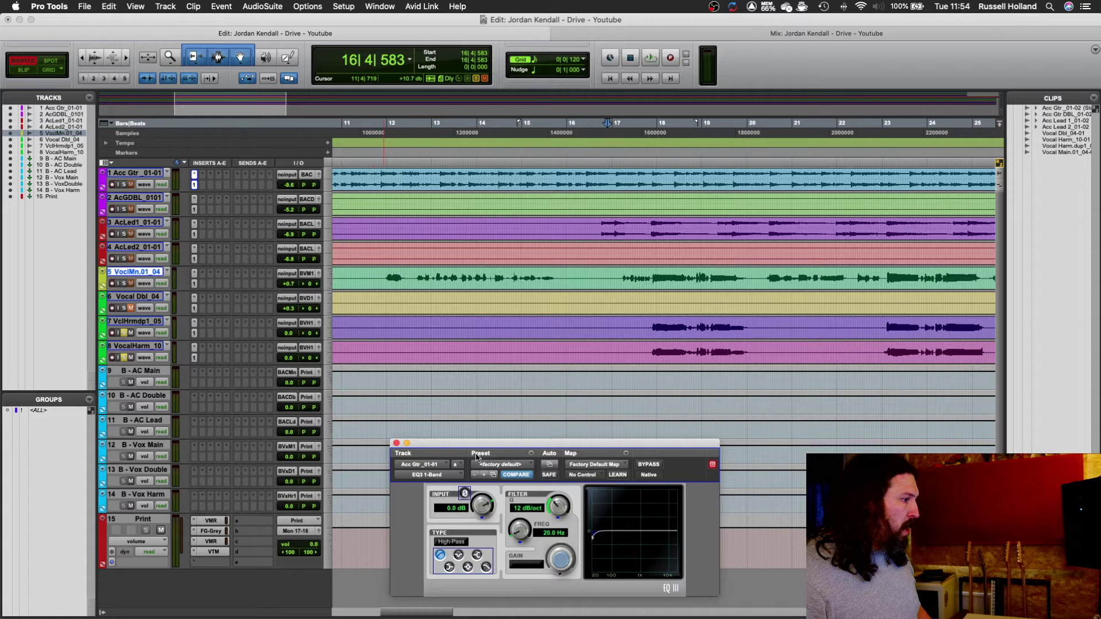
left_click_drag(477, 448, 480, 323)
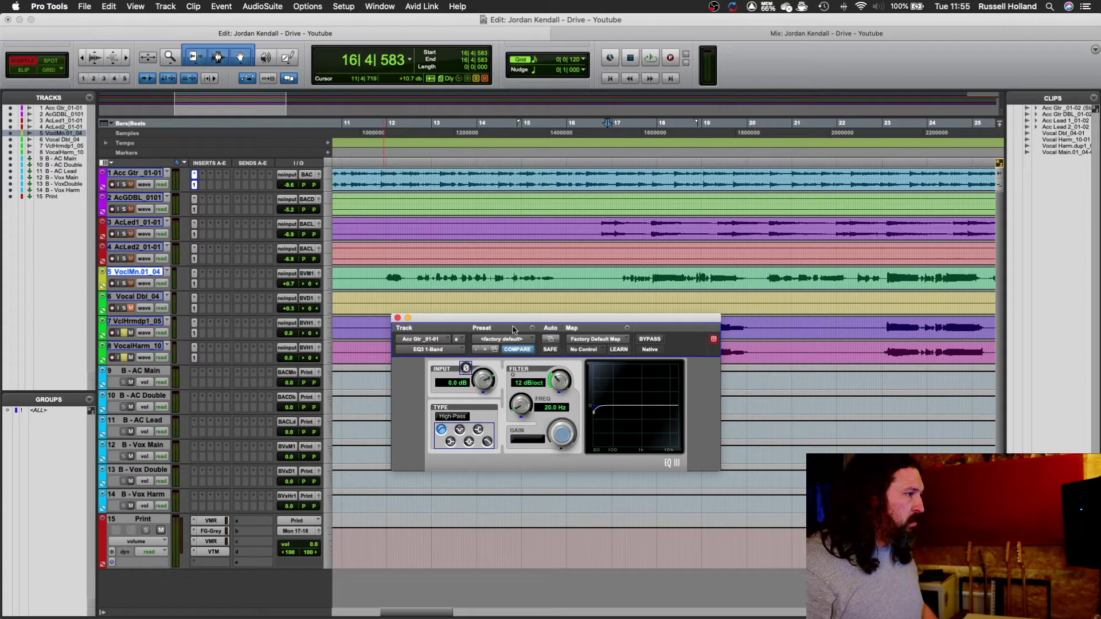
left_click_drag(513, 325, 577, 367)
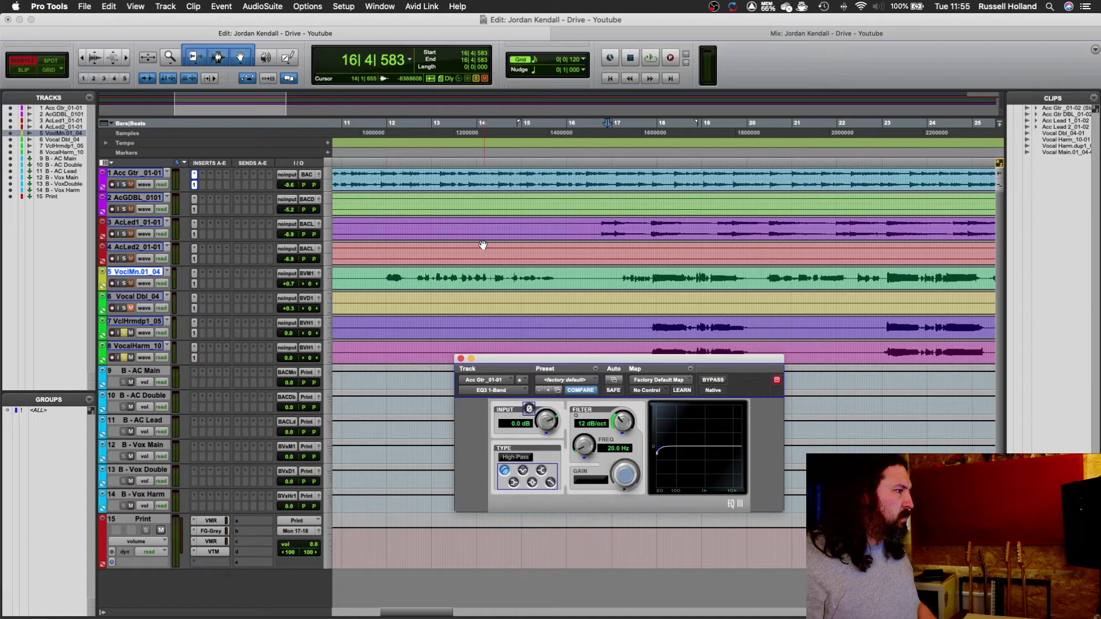
Play the main acoustic guitar from about bar 13 to bar 16 while sweeping its high-pass filter to 467.9 Hz and back to 60.8 Hz.
left_click_drag(469, 173, 593, 185)
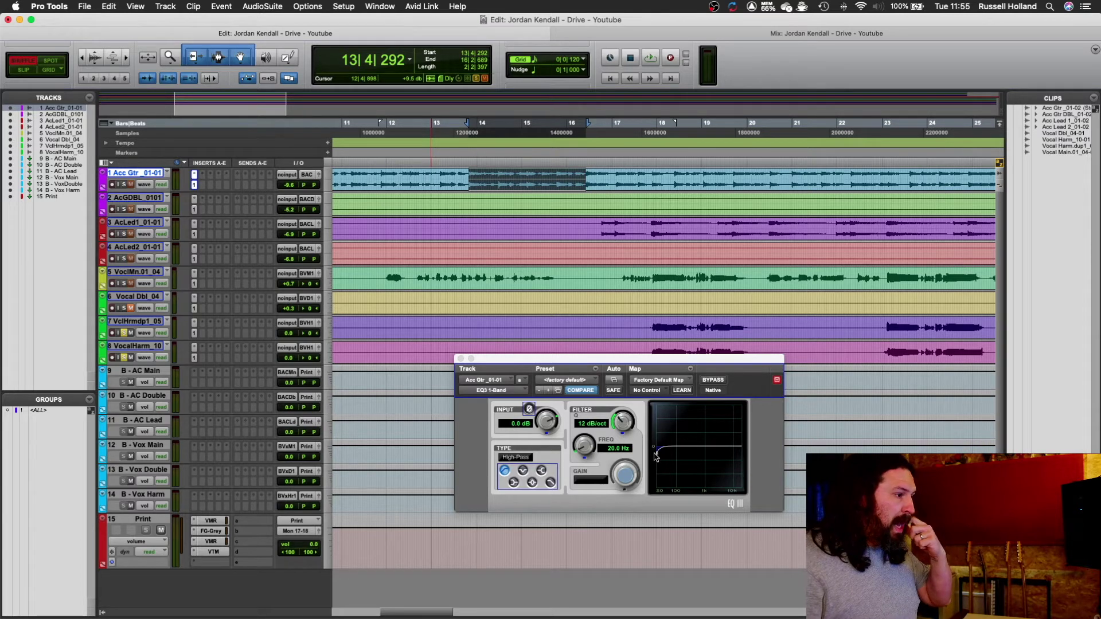
key("space")
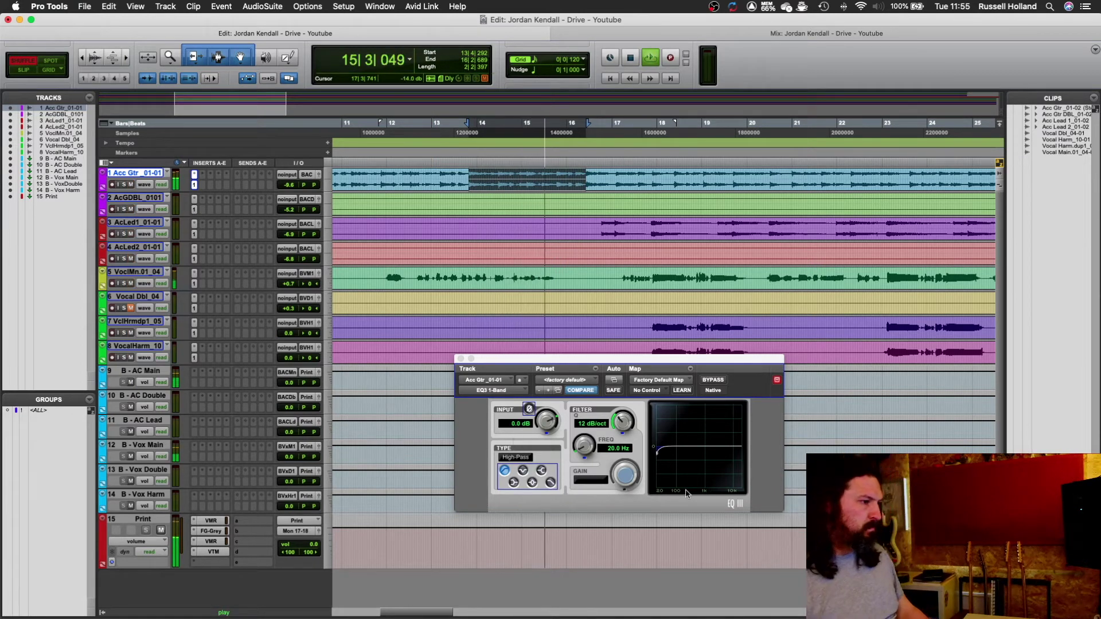
left_click_drag(658, 453, 696, 463)
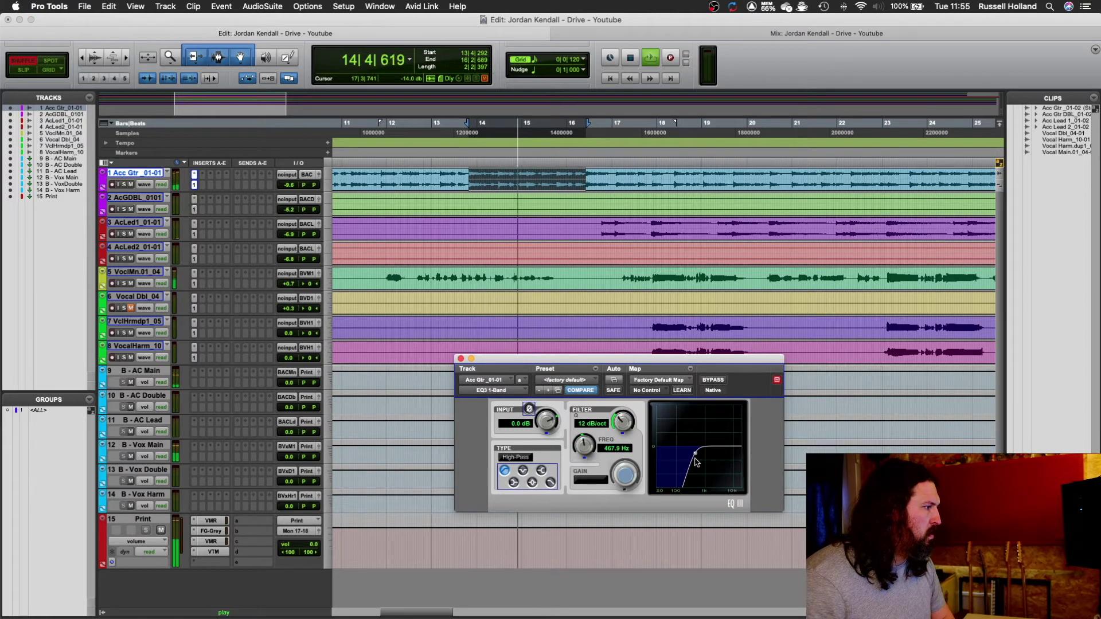
left_click_drag(696, 463, 670, 457)
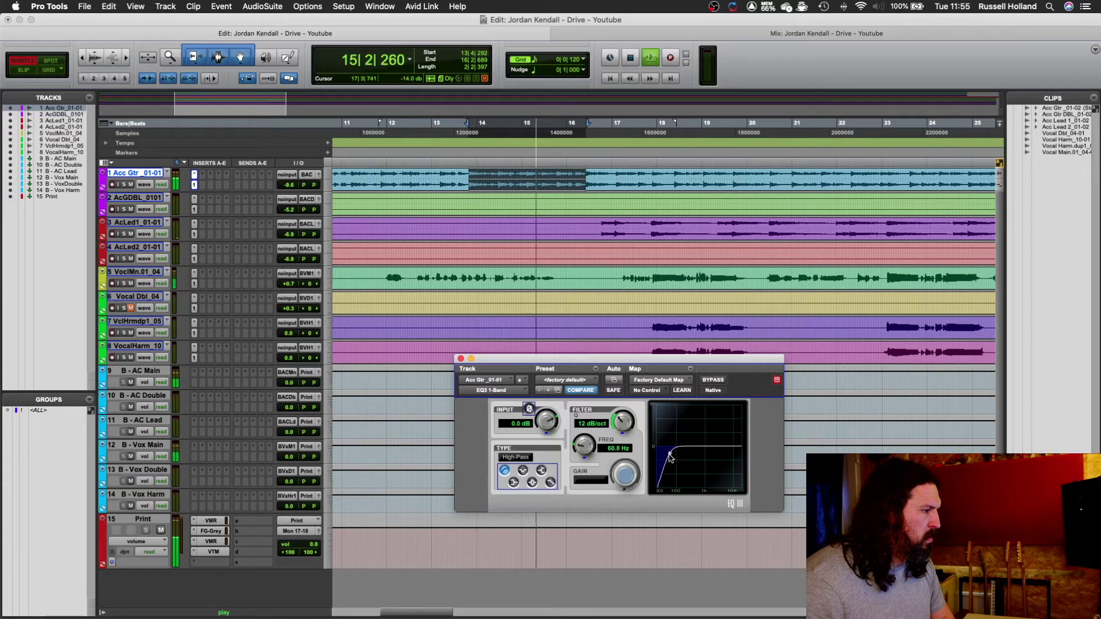
Solo the main acoustic guitar, lower its high-pass filter to about 38.3 Hz, close the EQ, and stop playback.
key("shift+s")
mouse_move(670, 459)
left_mouse_down()
mouse_move(694, 454)
mouse_move(653, 453)
mouse_move(677, 454)
mouse_move(666, 454)
left_mouse_up()
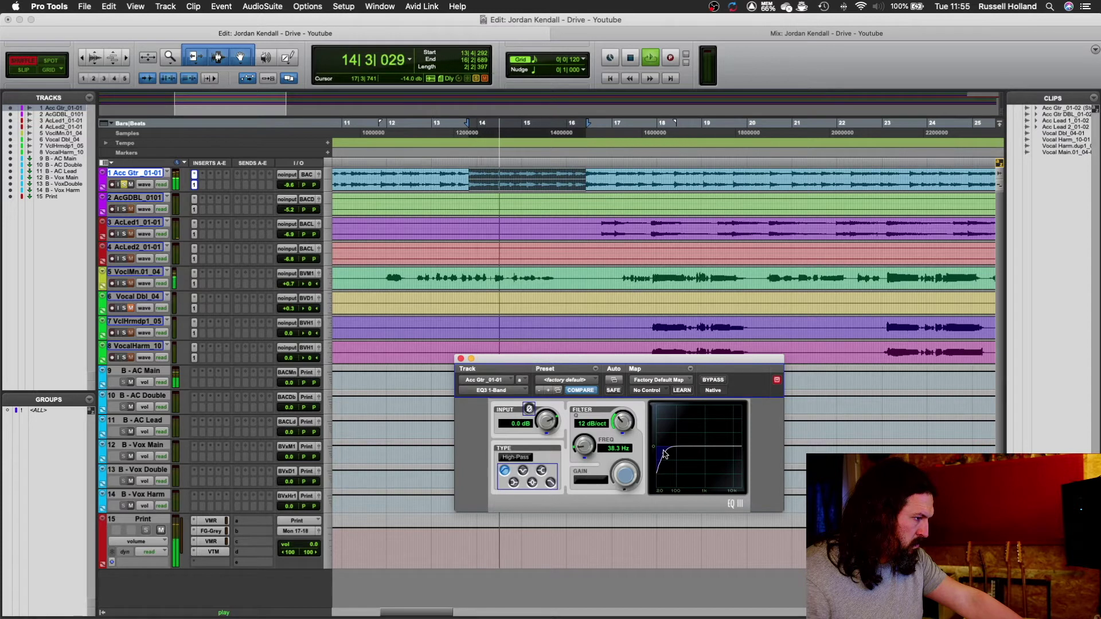
left_click(461, 359)
key("space")
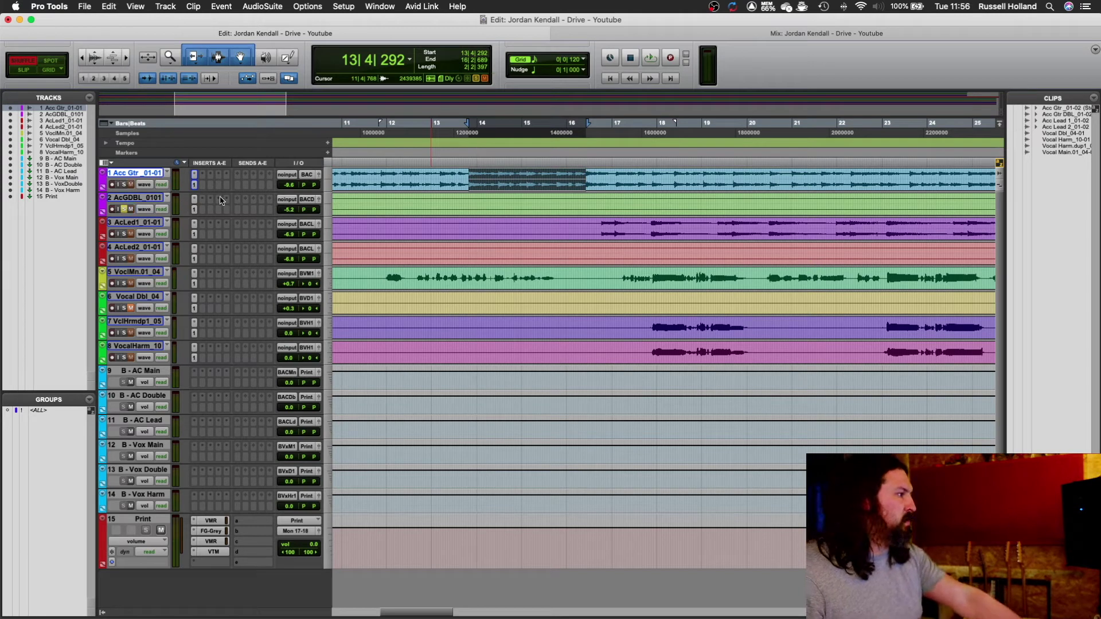
Play the guitar double from about bar 27 to bar 30, set its EQ high-pass filter to about 36.5 Hz, and close the plug-in.
scroll(537, 241, "right", 15)
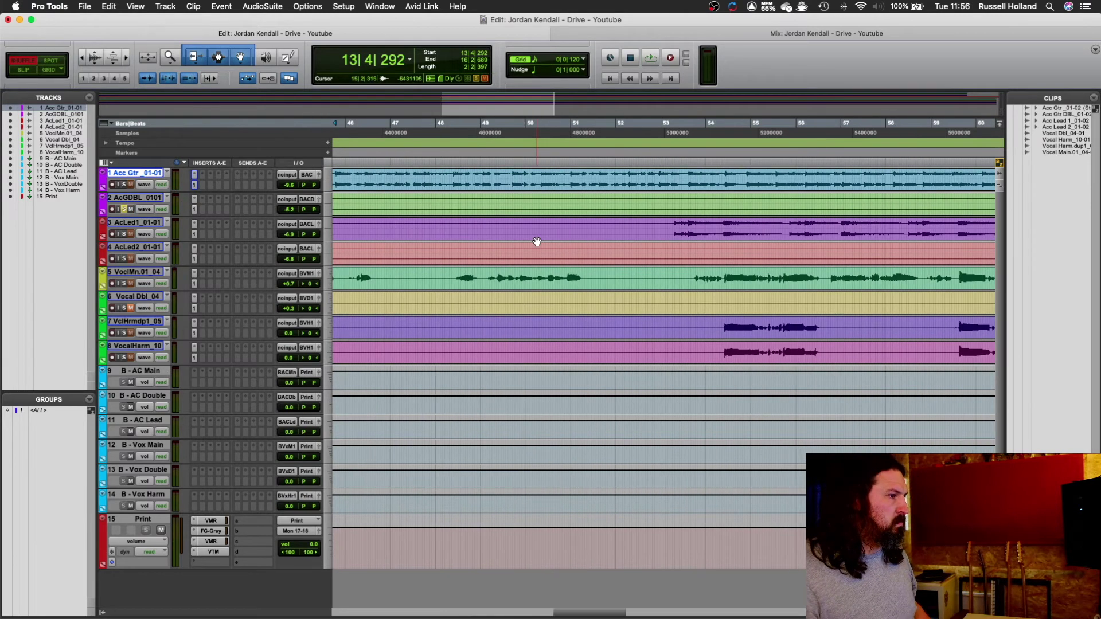
scroll(537, 242, "left", 9)
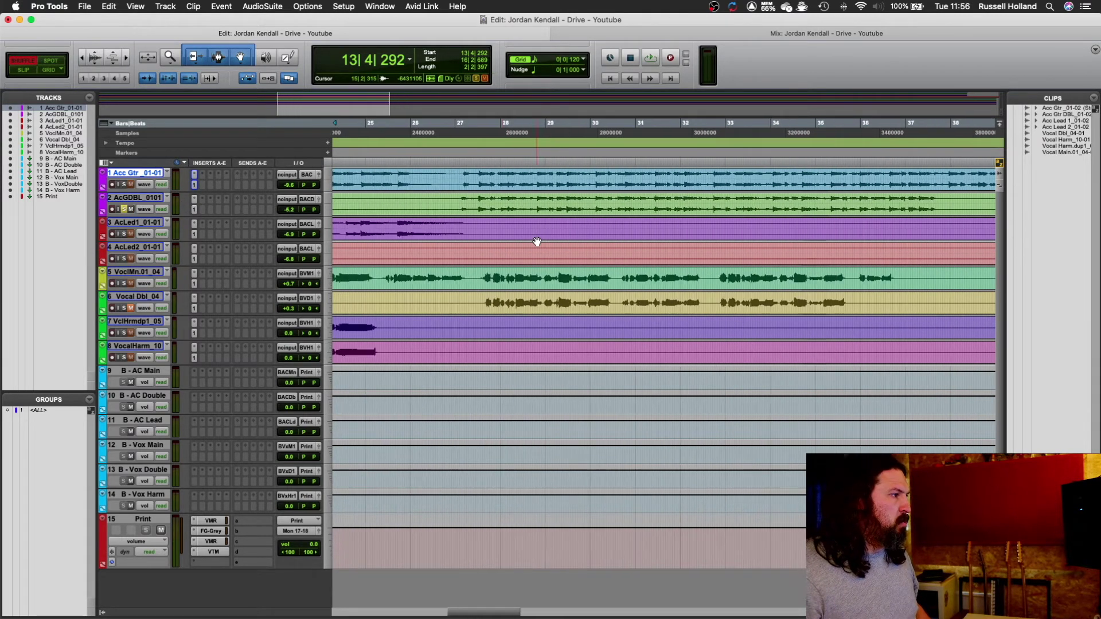
left_click_drag(461, 198, 596, 213)
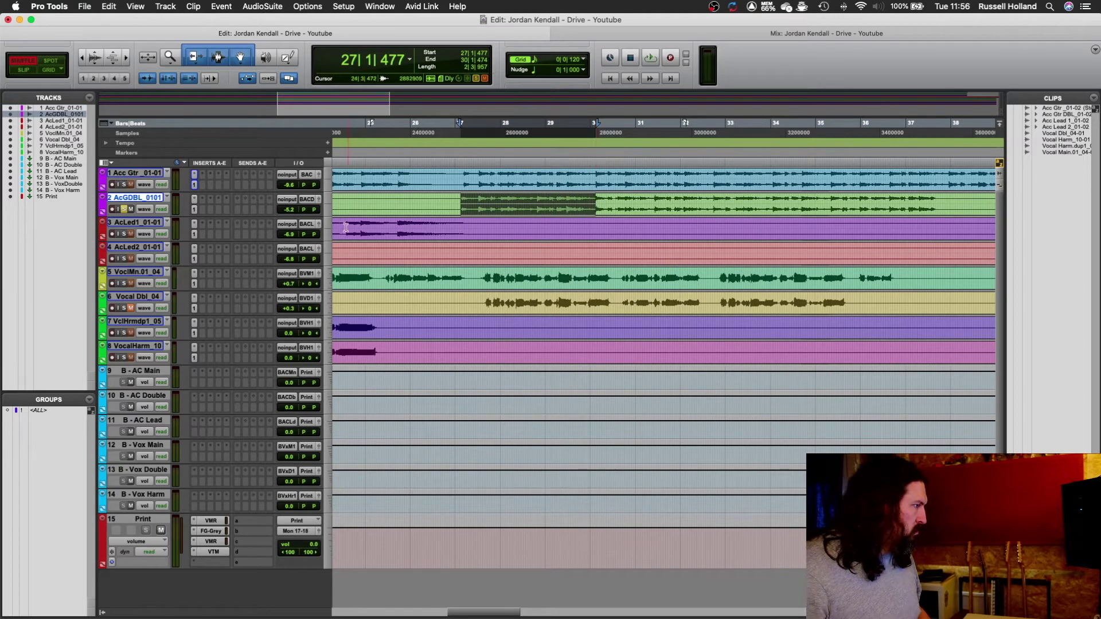
key("space")
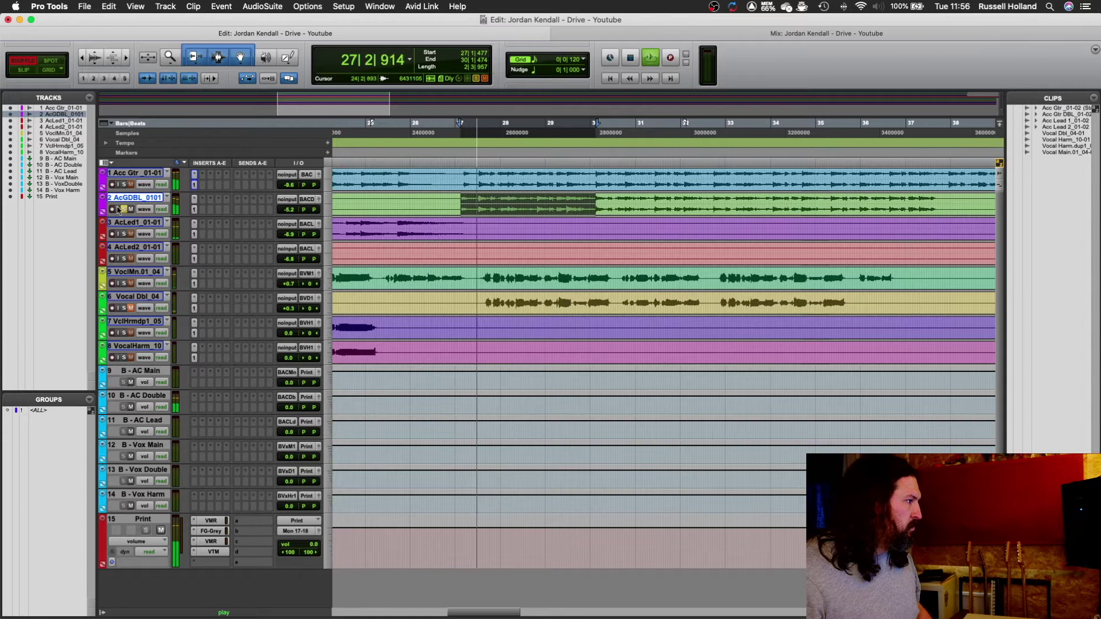
left_click(194, 210)
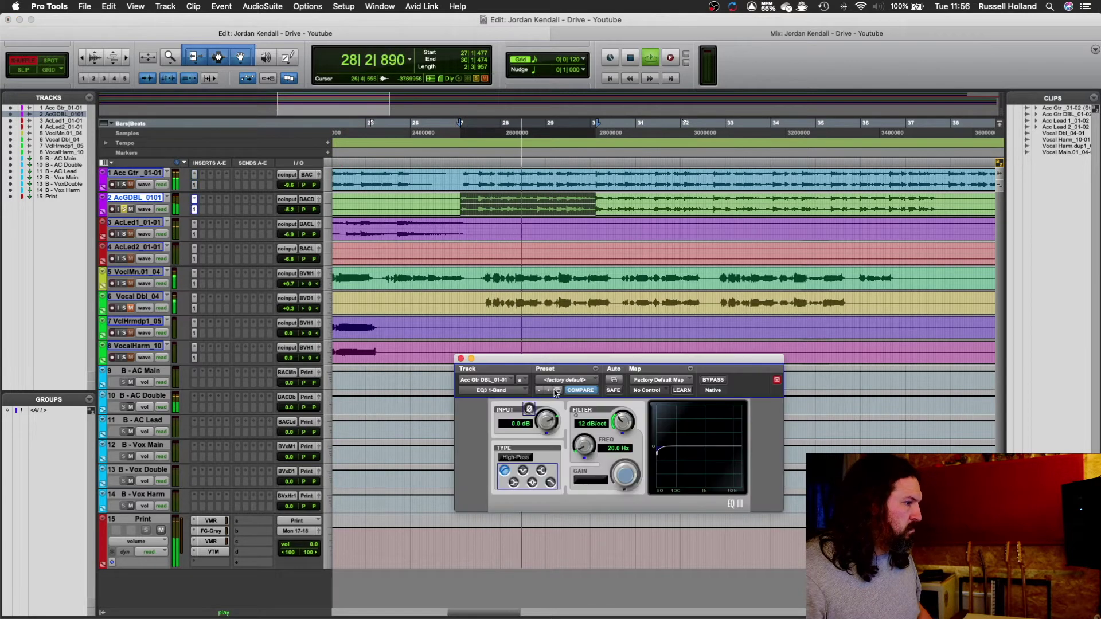
mouse_move(657, 455)
left_mouse_down()
mouse_move(693, 456)
mouse_move(665, 456)
left_mouse_up()
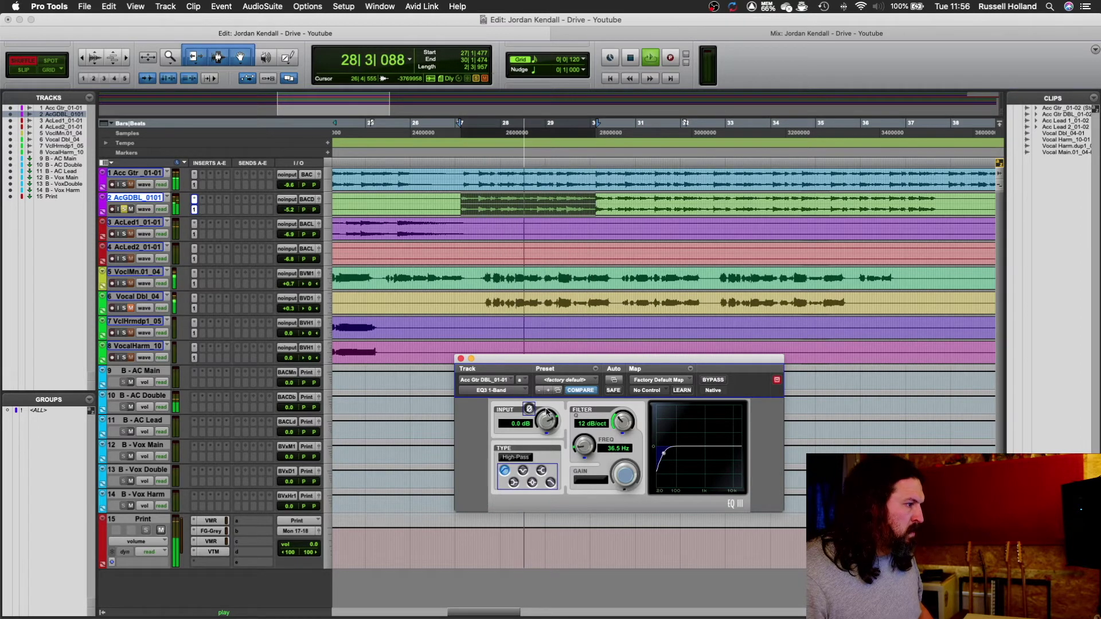
key("space")
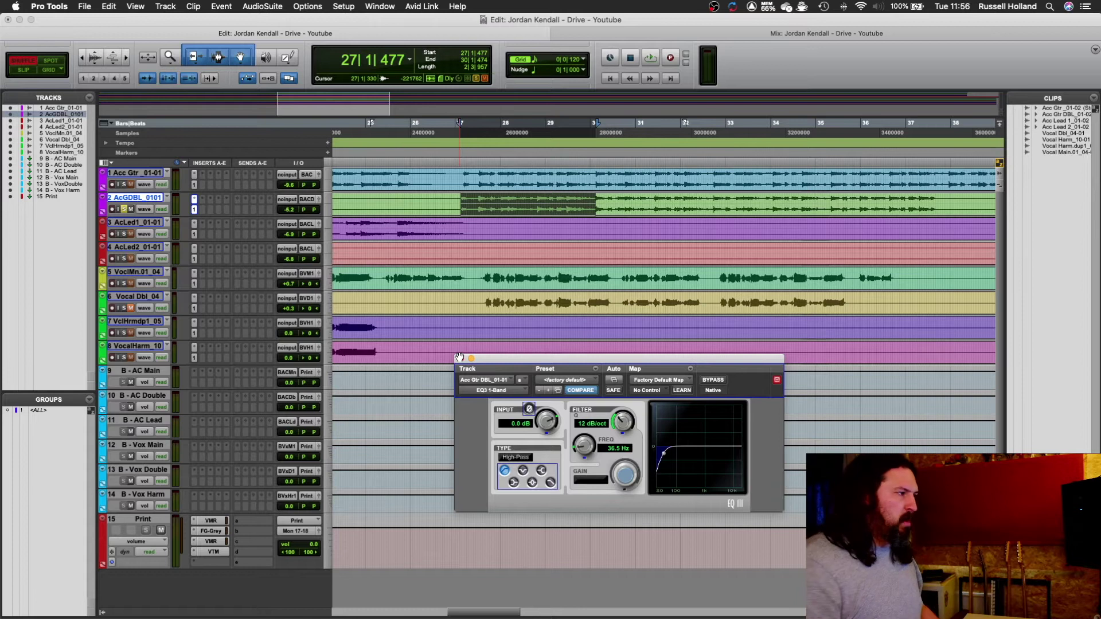
left_click(461, 359)
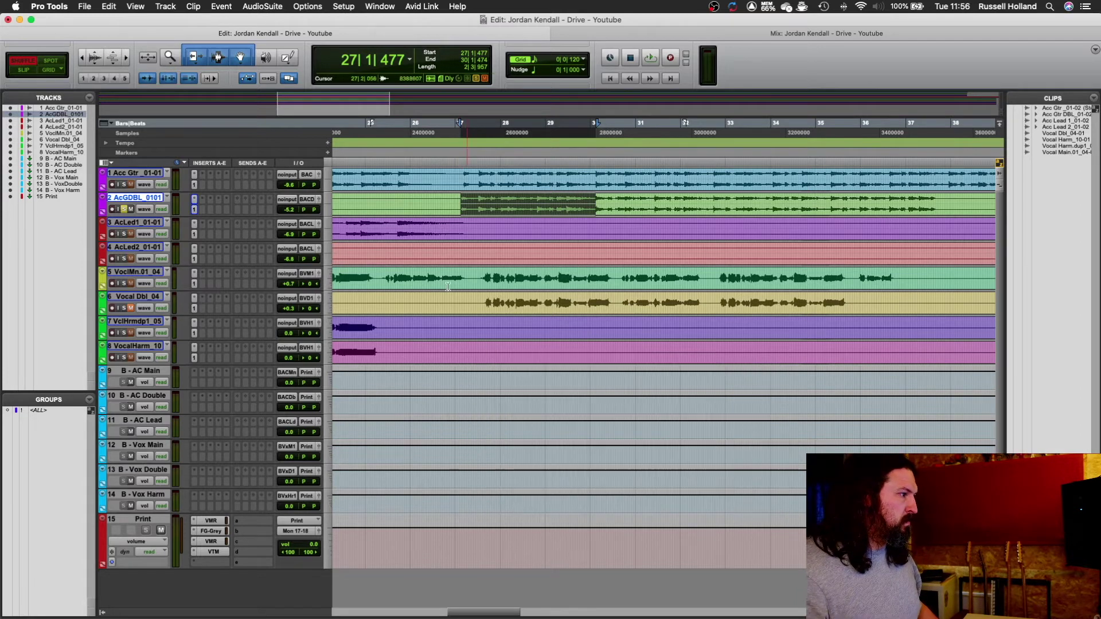
Solo the first acoustic lead track and play its passage from about bar 16 to bar 22.
scroll(389, 245, "left", 5)
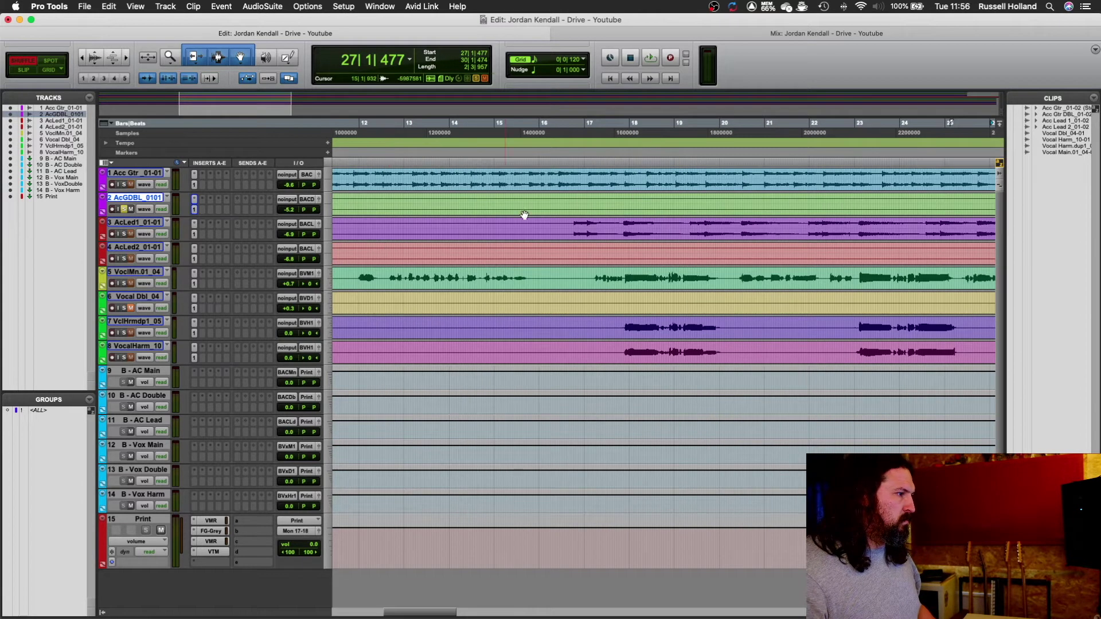
left_click(567, 229)
key("space")
key("space")
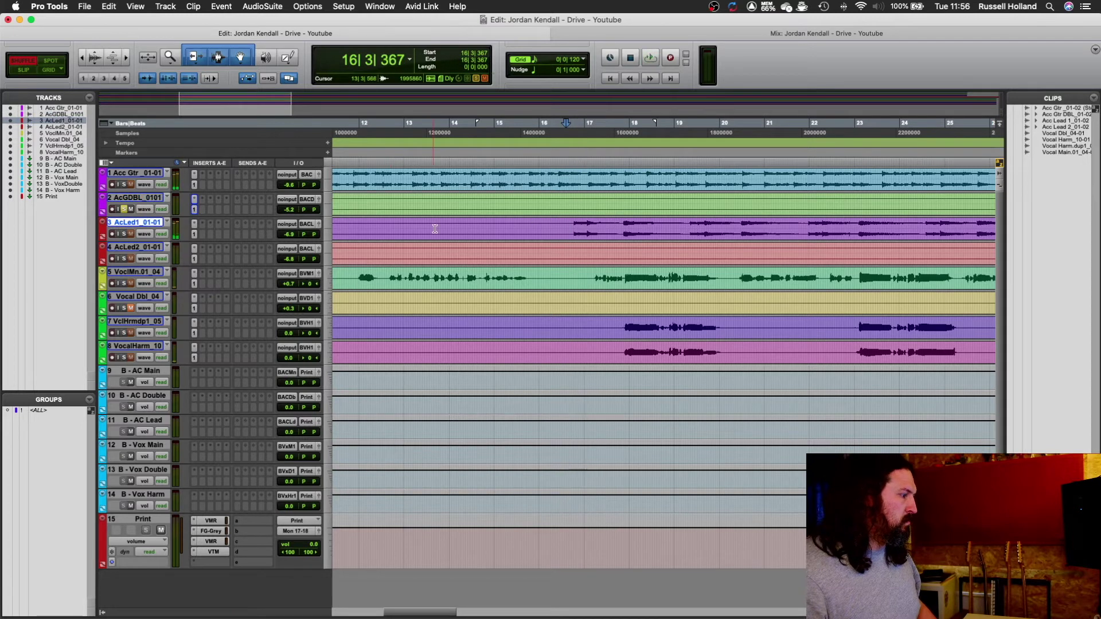
key("shift+s")
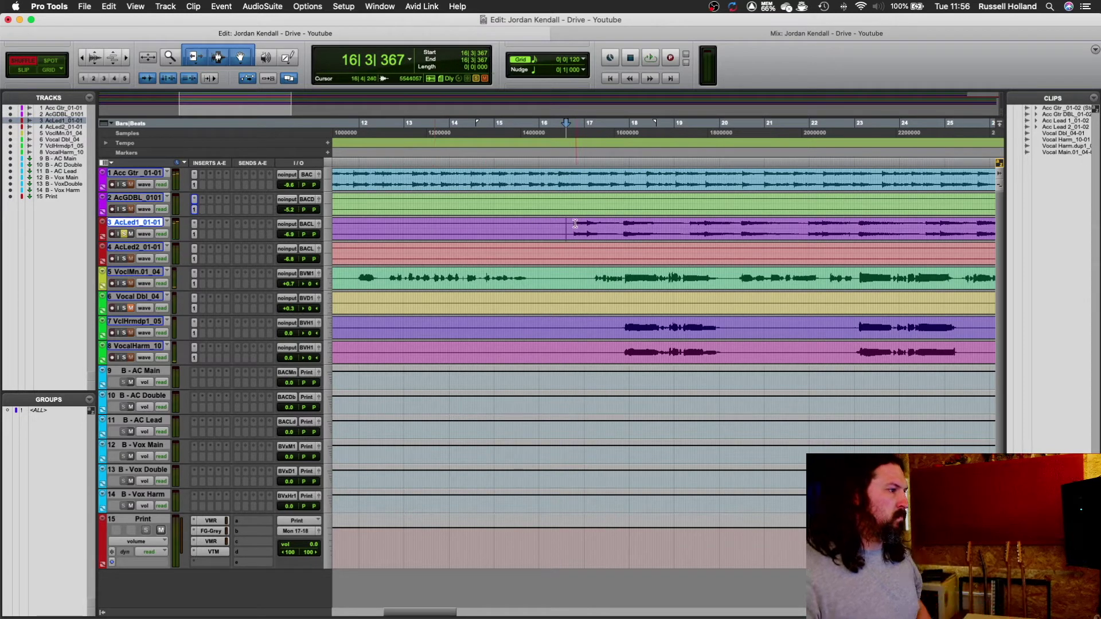
left_click_drag(573, 224, 835, 227)
key("space")
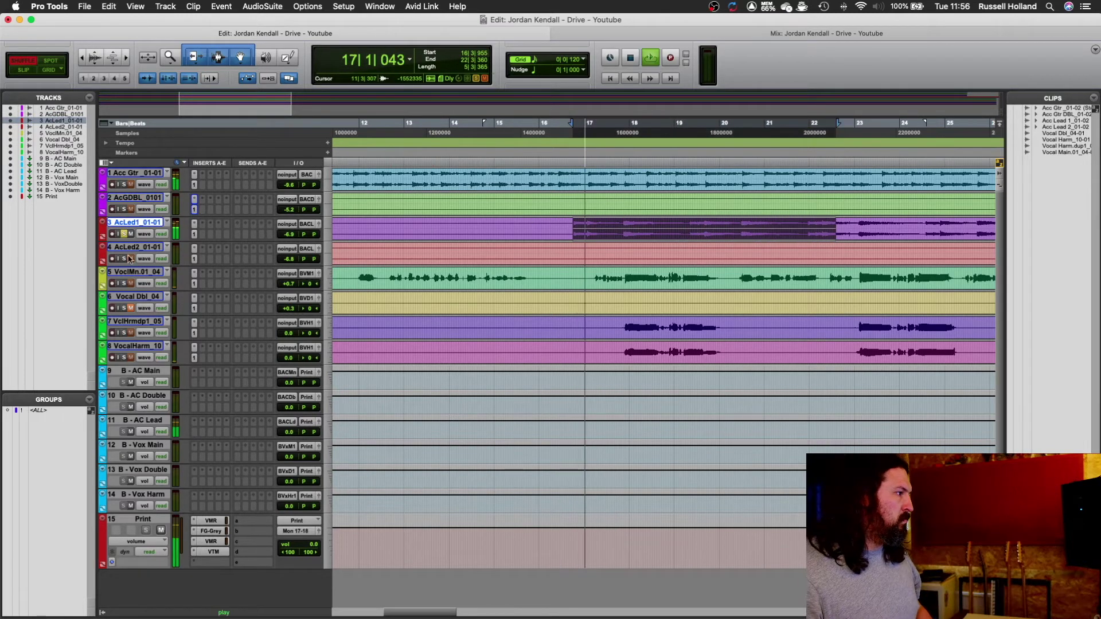
Set the first acoustic lead's EQ high-pass filter to about 73.2 Hz during playback, stop playback, and close the plug-in.
left_click(194, 224)
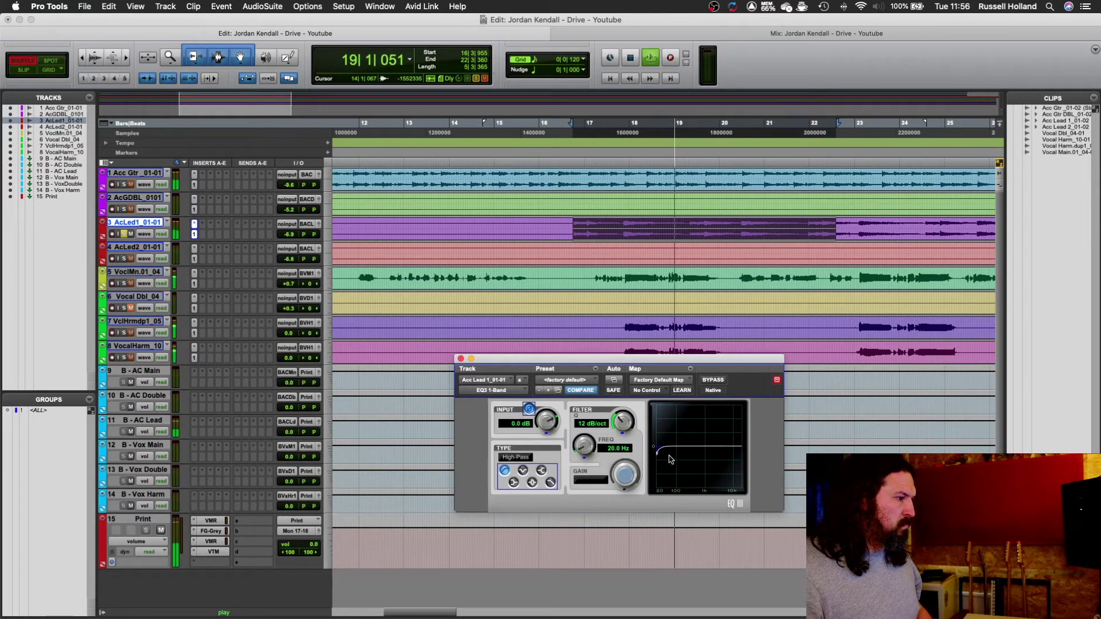
mouse_move(658, 457)
left_mouse_down()
mouse_move(683, 456)
mouse_move(664, 456)
mouse_move(675, 456)
left_mouse_up()
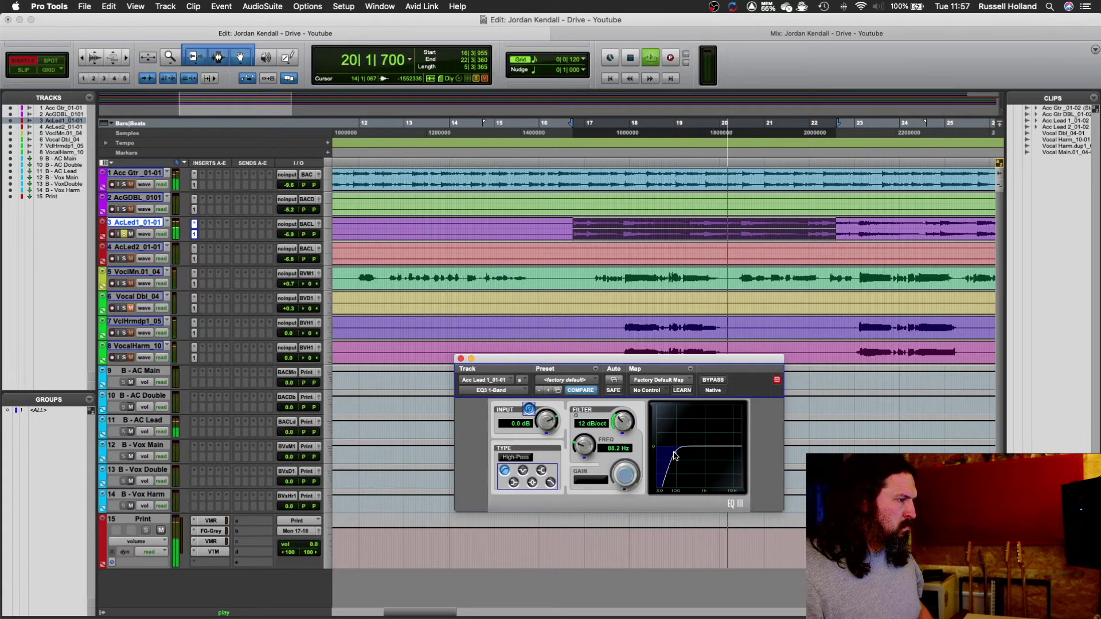
left_click_drag(674, 456, 673, 456)
key("space")
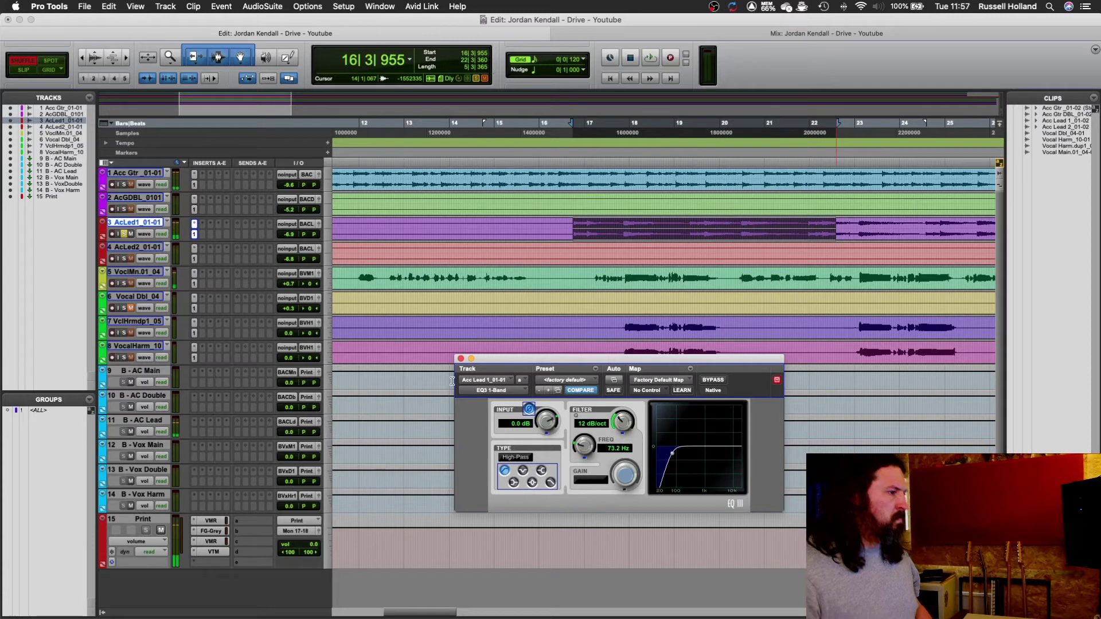
left_click(461, 359)
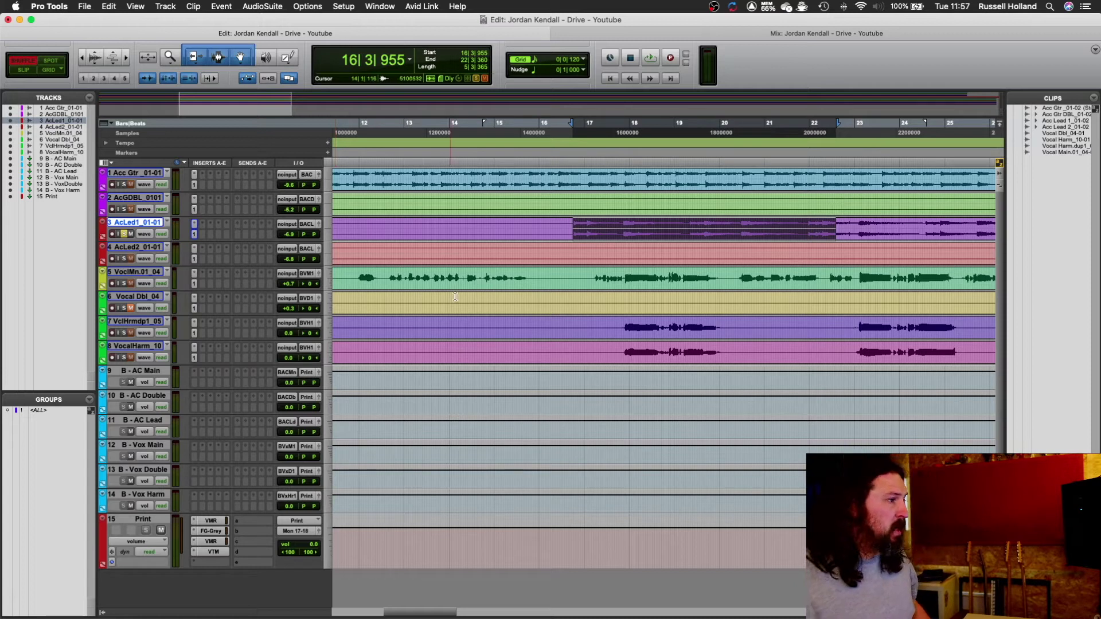
Solo and play the second acoustic lead from about bar 63 to bar 68, setting its EQ high-pass filter to about 176.7 Hz.
left_click(515, 253)
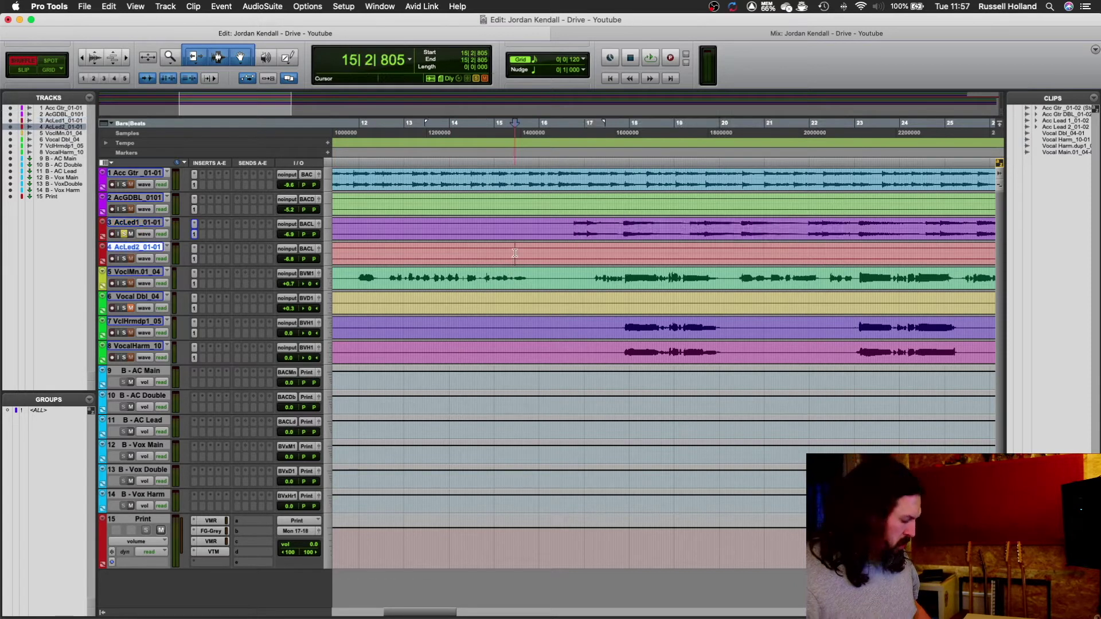
scroll(514, 252, "right", 20)
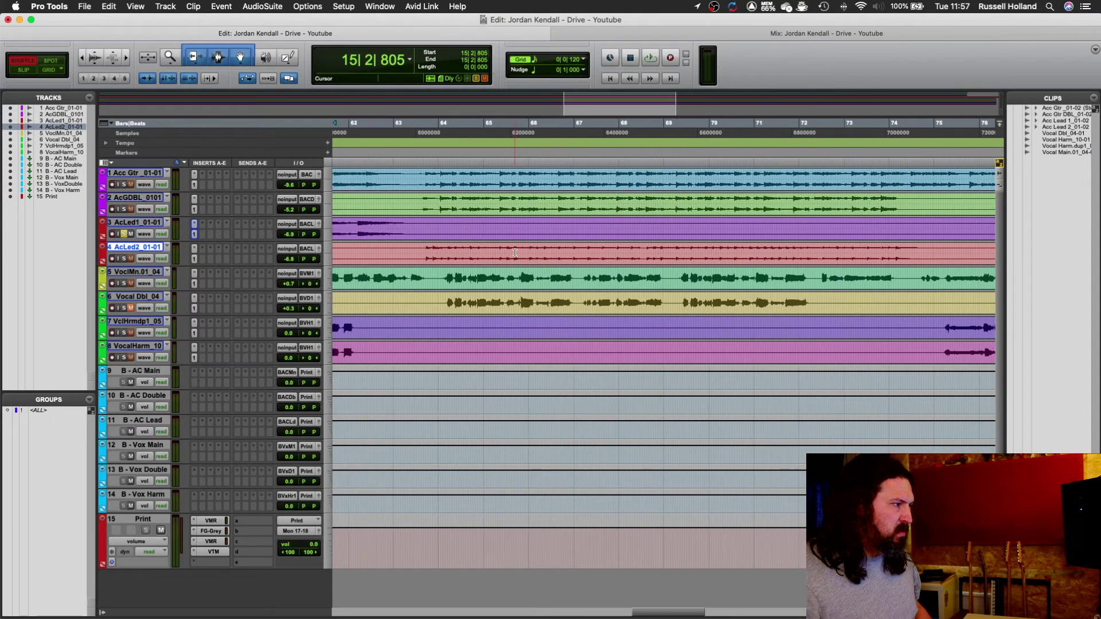
left_click_drag(505, 248, 719, 259)
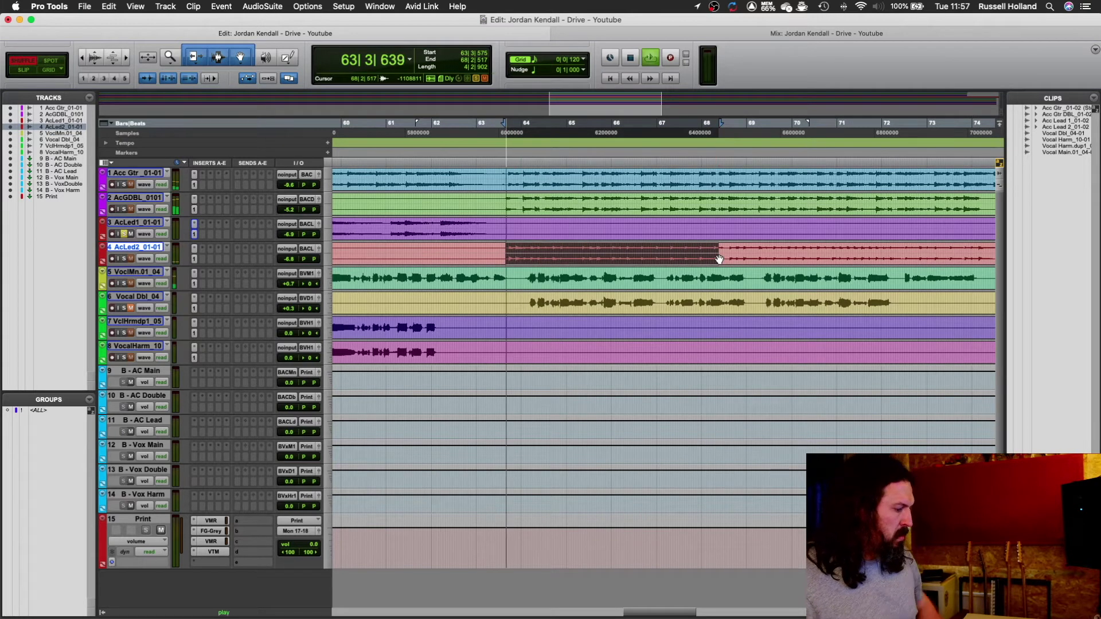
key("space")
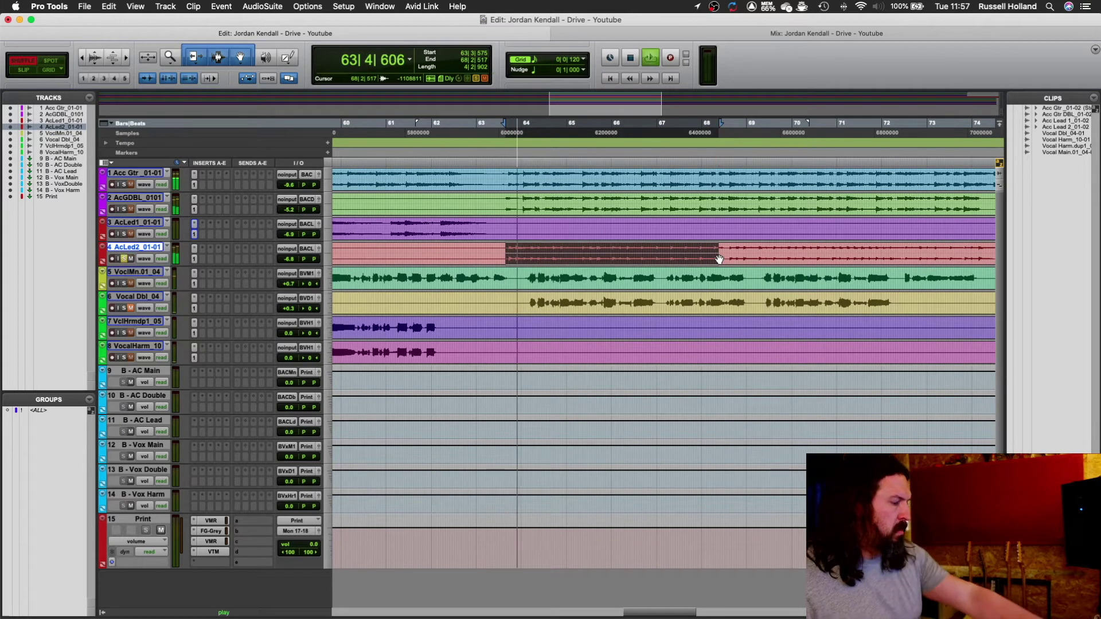
left_click(195, 249)
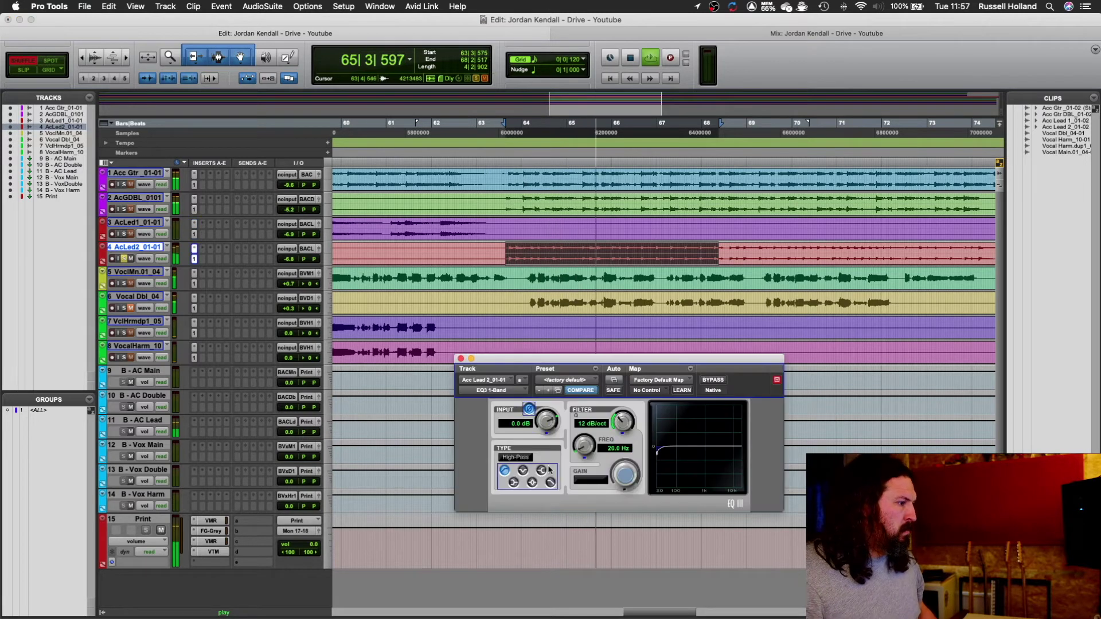
left_click_drag(658, 453, 684, 451)
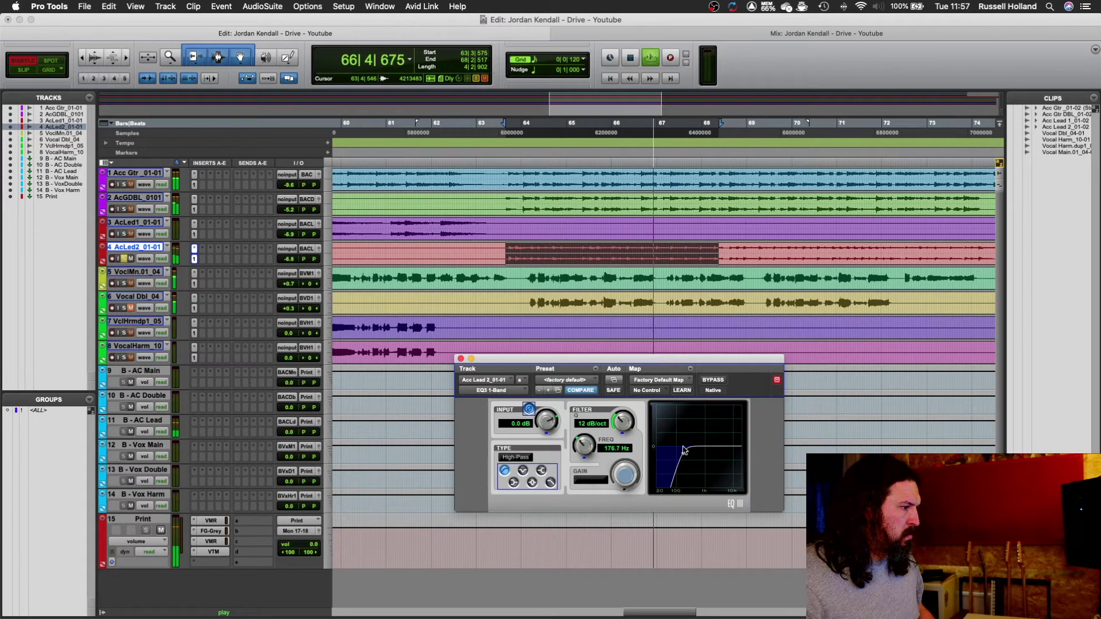
left_click(460, 359)
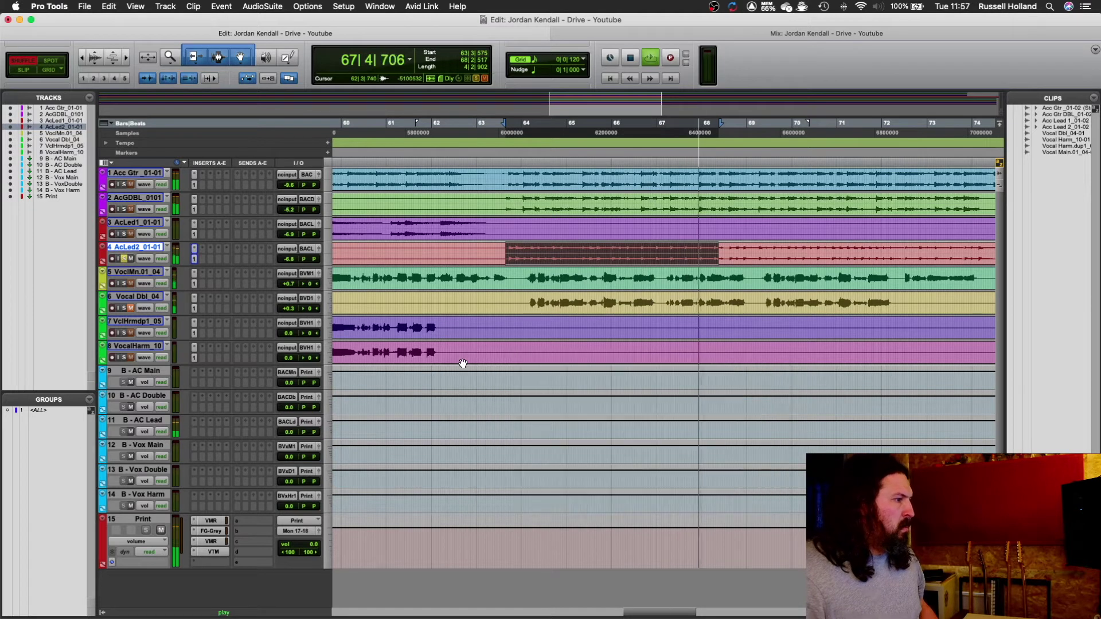
key("space")
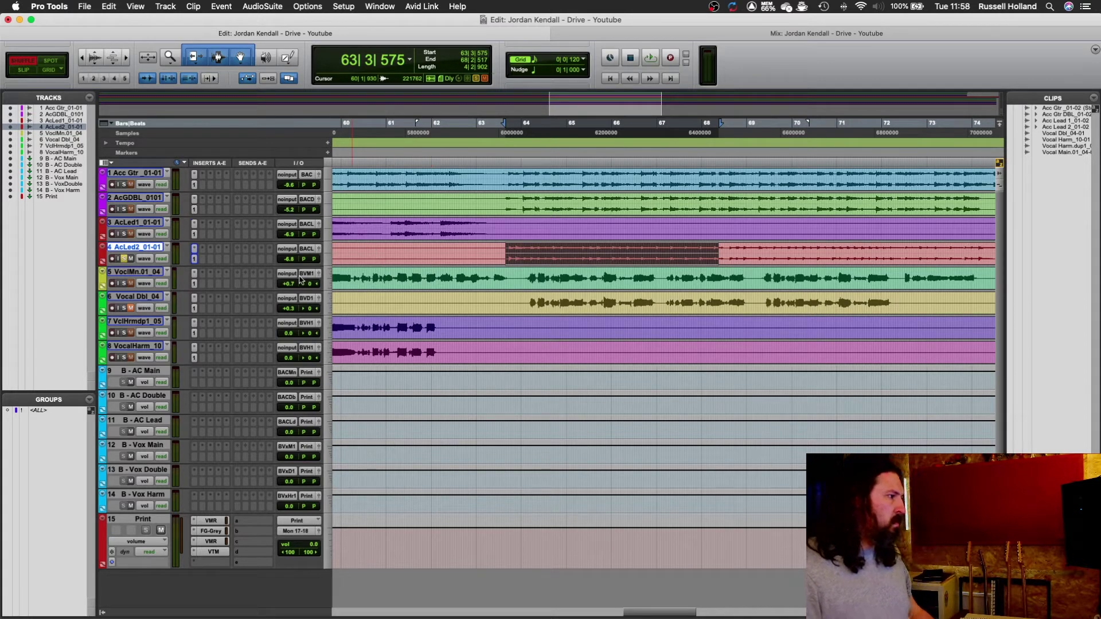
Solo and play the main vocal from about bar 63 to bar 69, setting its EQ high-pass filter to about 127.8 Hz.
left_click(385, 273)
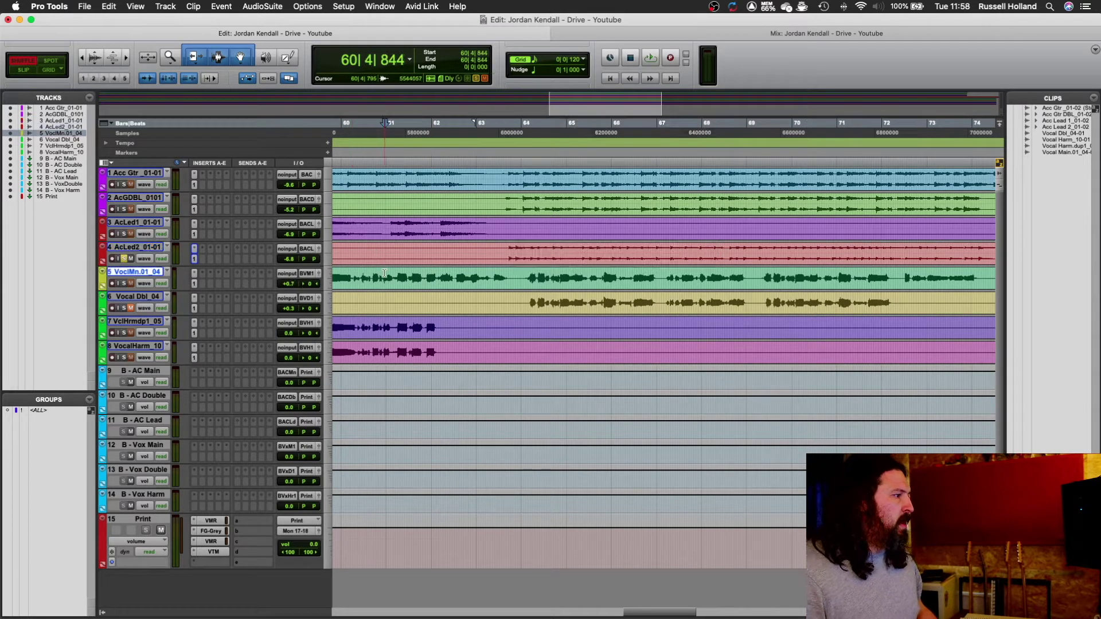
left_click_drag(516, 274, 784, 278)
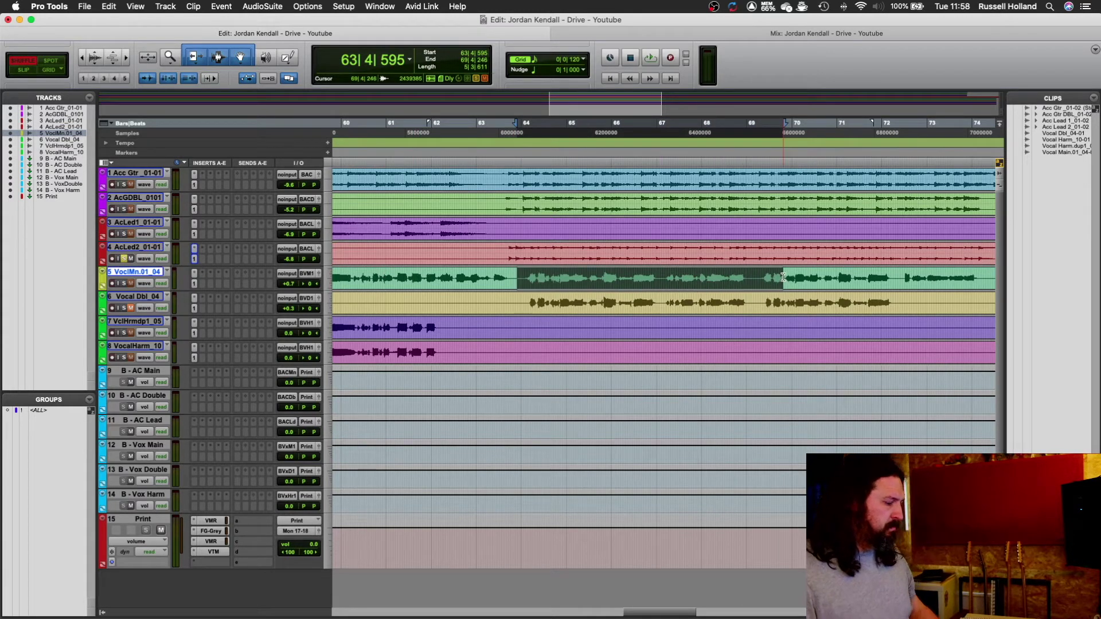
key("shift+s")
key("space")
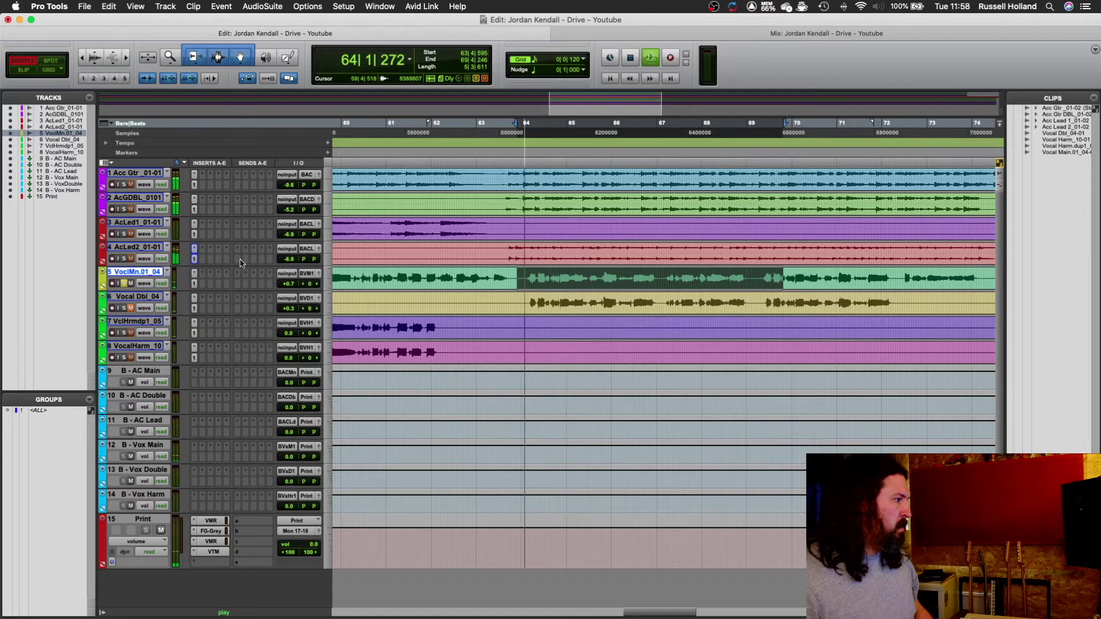
left_click(195, 273)
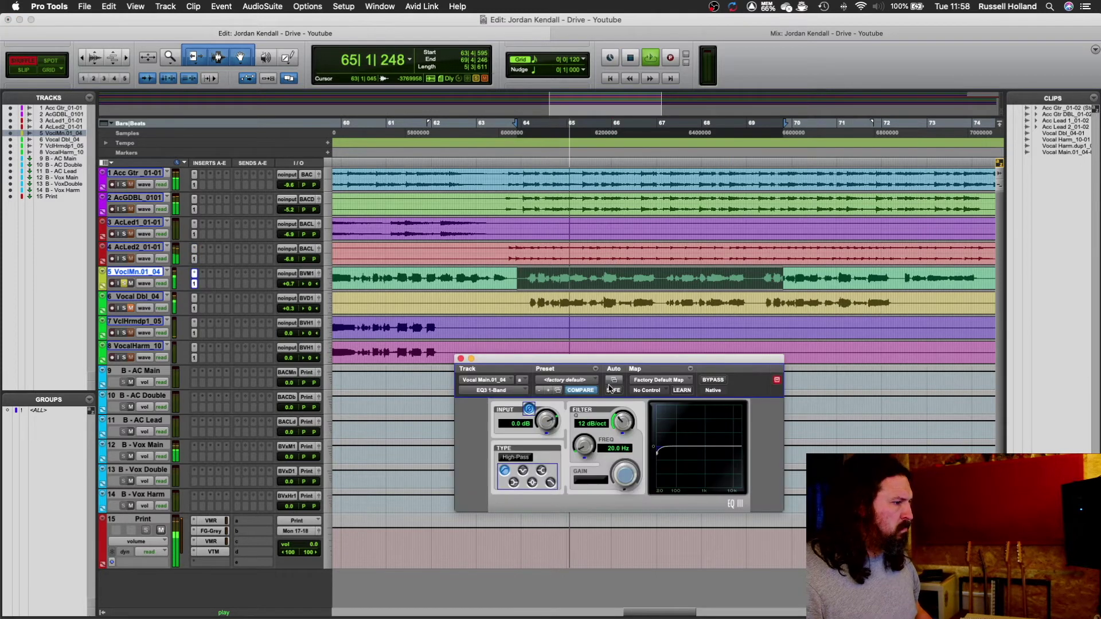
left_click_drag(656, 447, 679, 451)
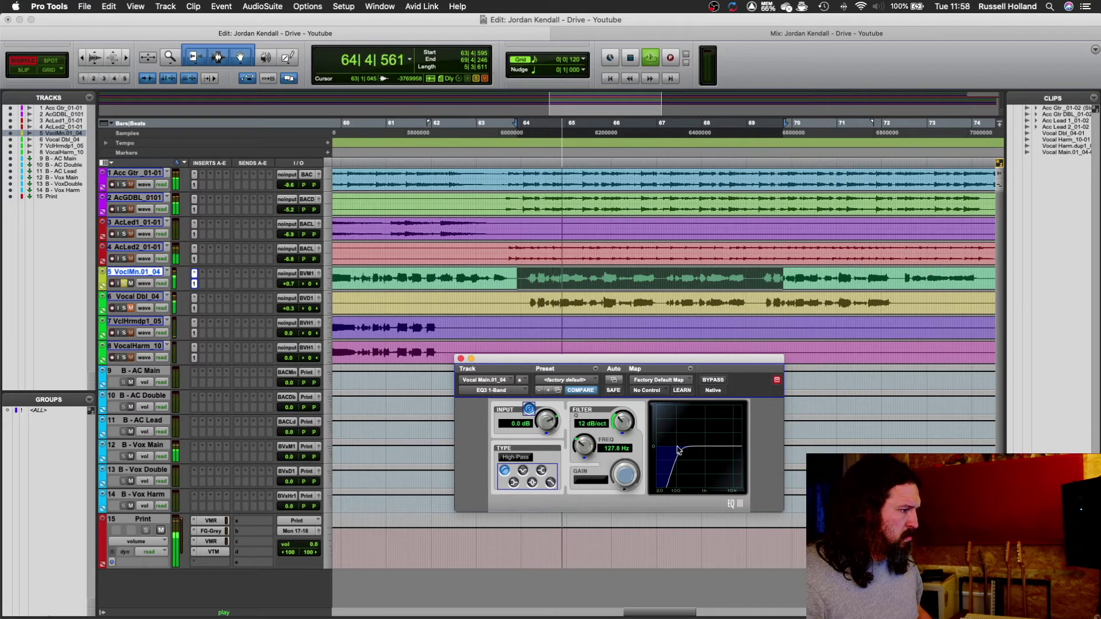
left_click(461, 358)
key("space")
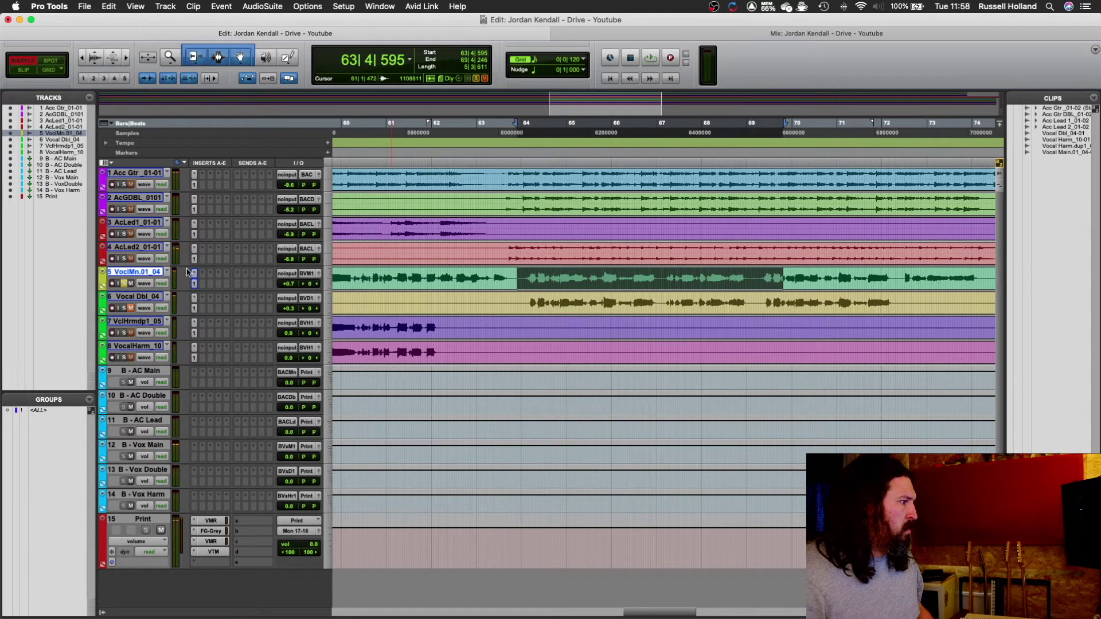
Solo the vocal double during playback, set its EQ high-pass filter to about 127.8 Hz, and close the plug-in.
left_click(194, 308)
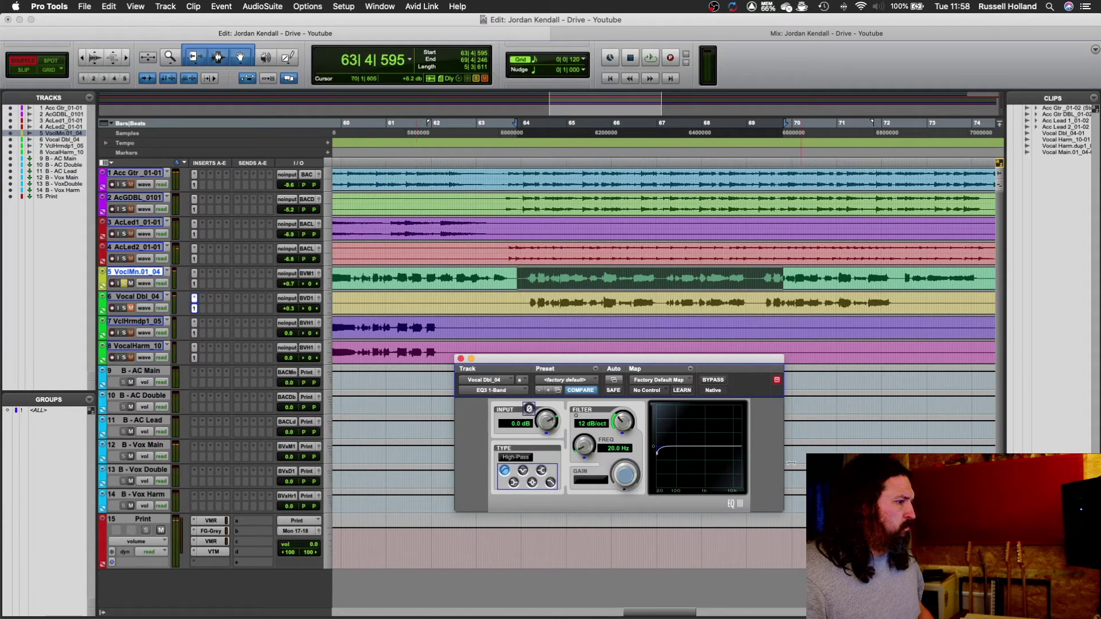
left_click_drag(657, 453, 676, 456)
key("space")
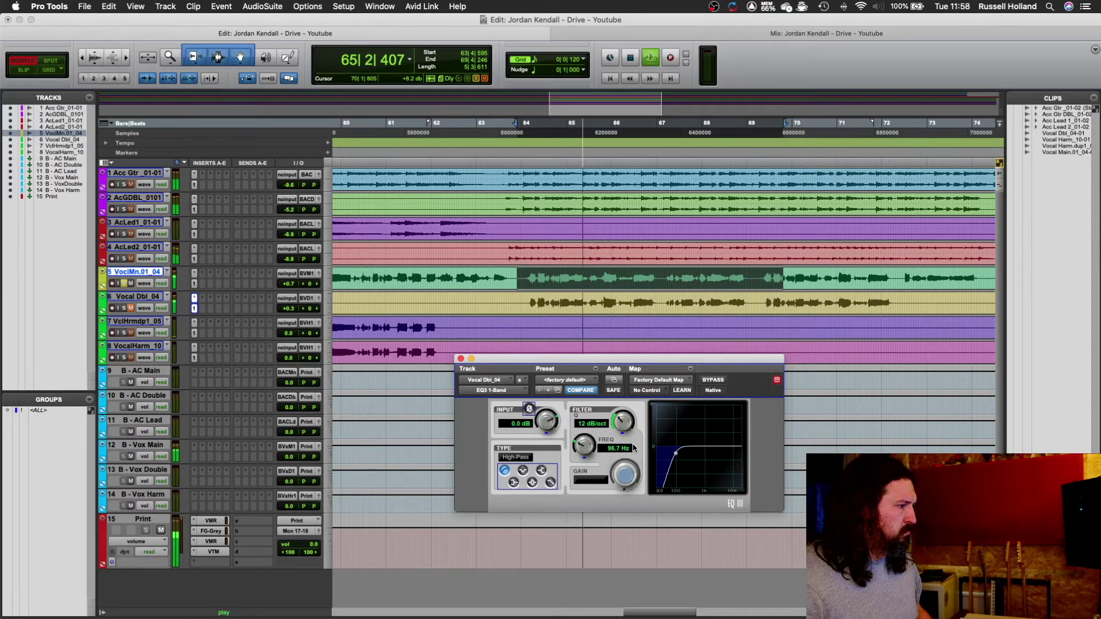
left_click_drag(678, 456, 681, 456)
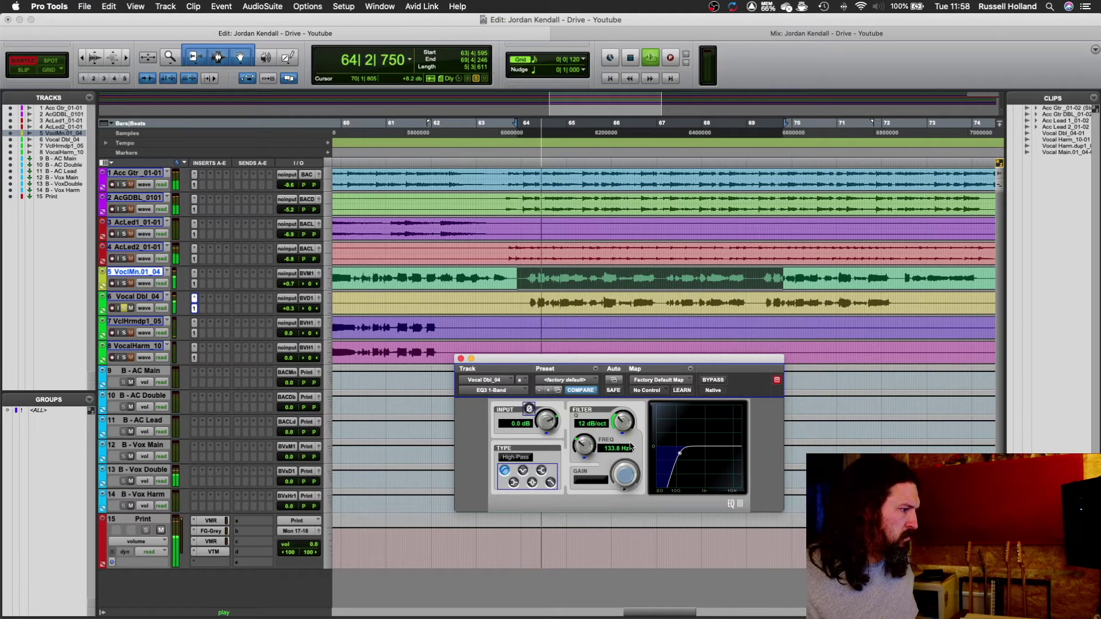
mouse_move(678, 455)
left_mouse_down()
mouse_move(689, 457)
mouse_move(679, 453)
left_mouse_up()
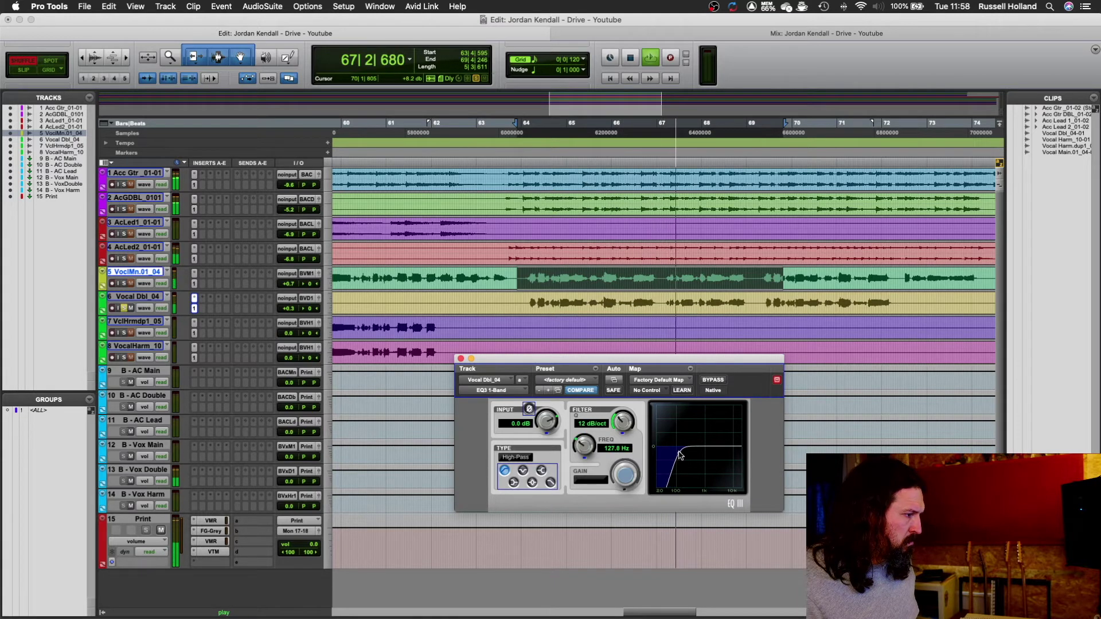
left_click(461, 359)
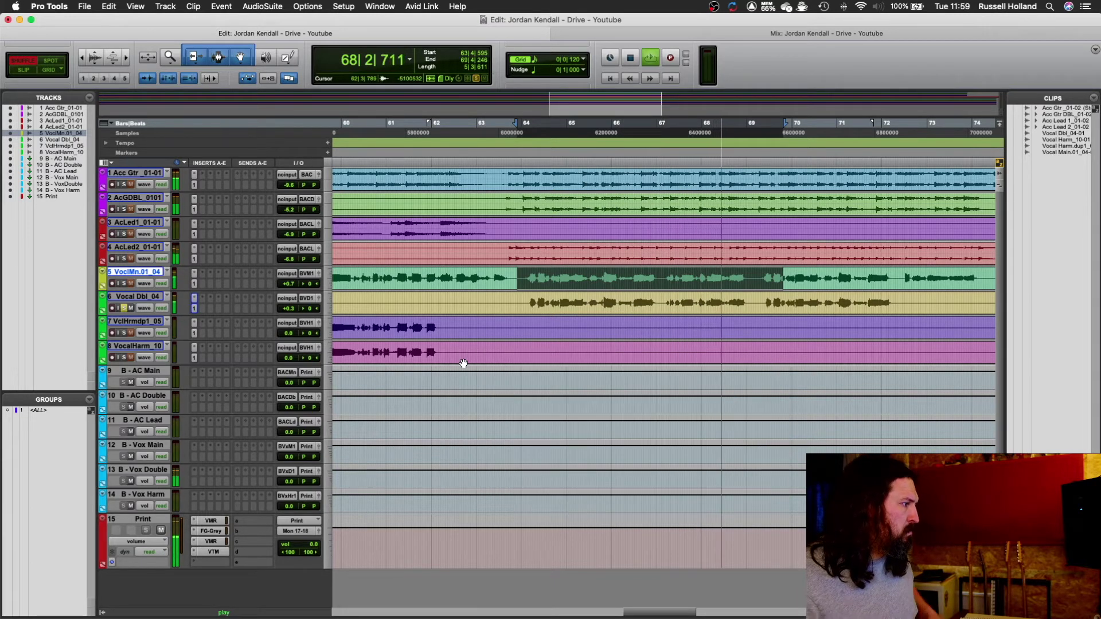
Solo and play the first vocal harmony from about bar 59 to bar 62, setting its EQ high-pass filter to about 222.8 Hz.
key("space")
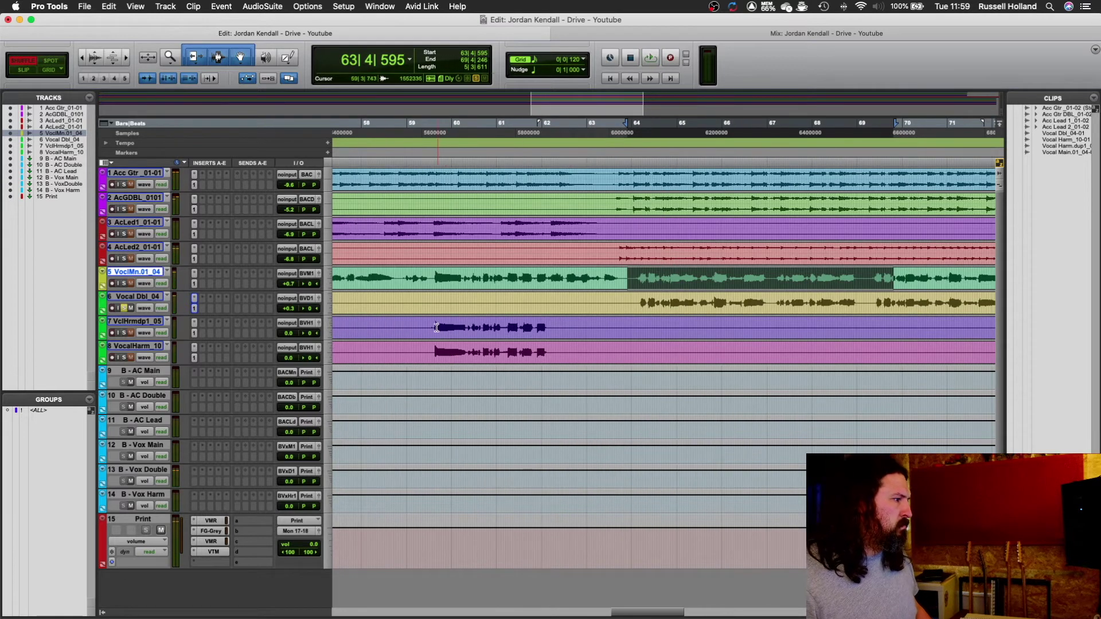
left_click_drag(433, 328, 551, 354)
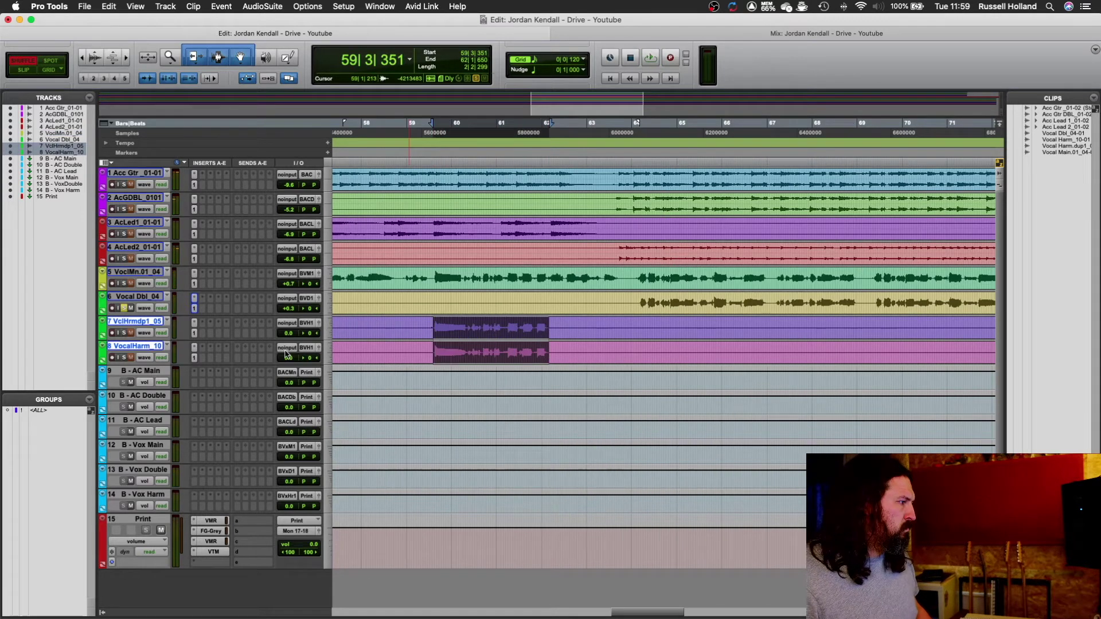
left_click(195, 336)
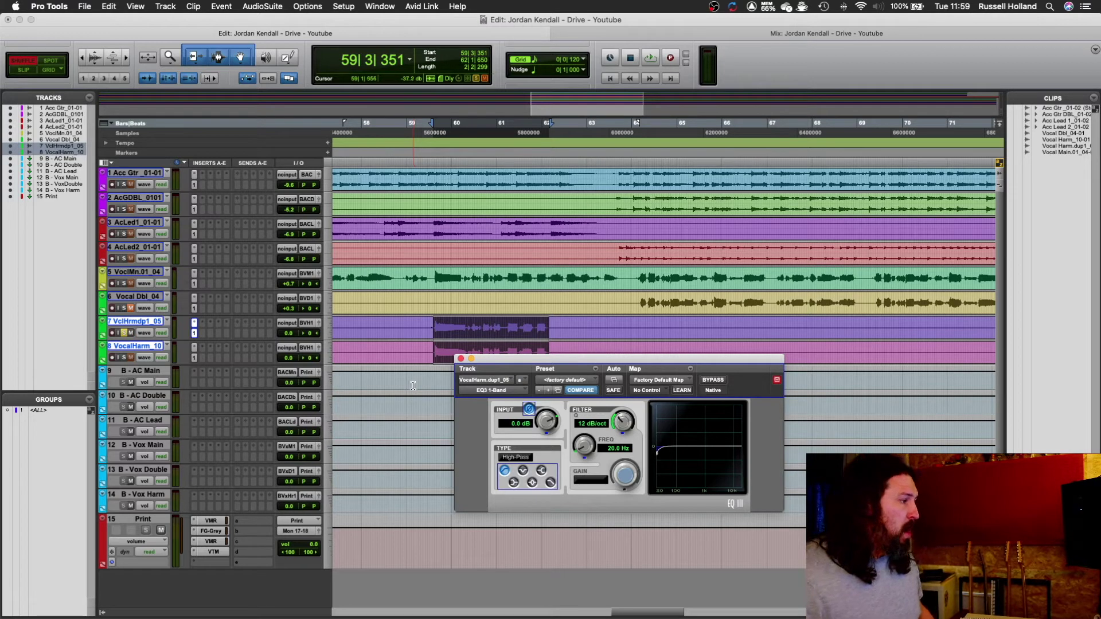
key("space")
left_click_drag(659, 454, 686, 454)
key("space")
Solo the second vocal harmony, set its EQ high-pass filter to about 127.8 Hz during playback, close the plug-in, and unsolo the track.
key("shift+s")
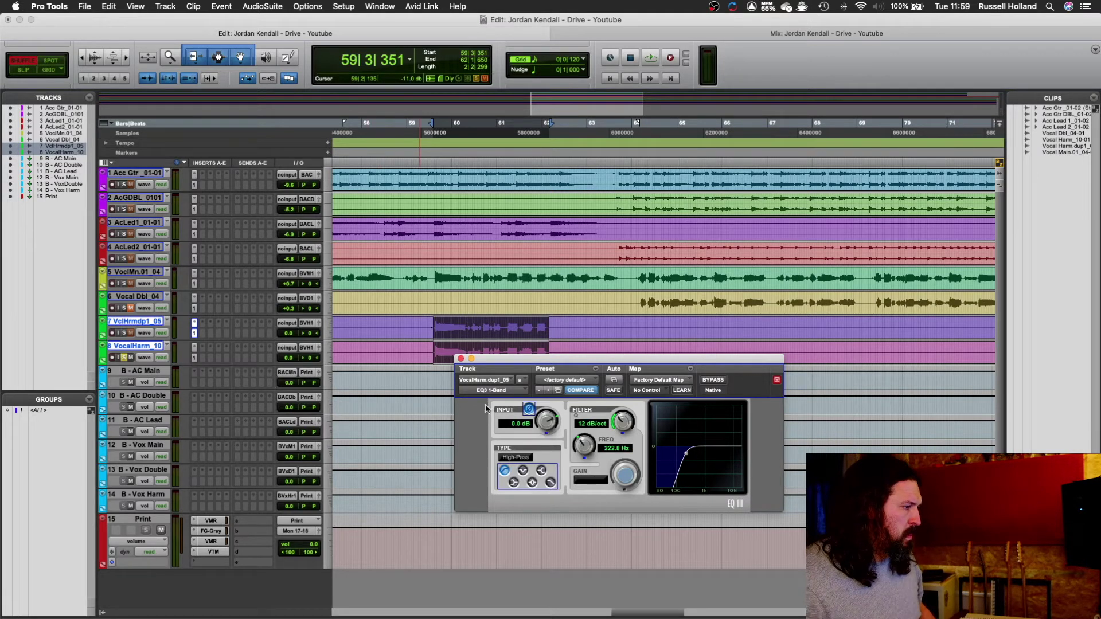
left_click(194, 358)
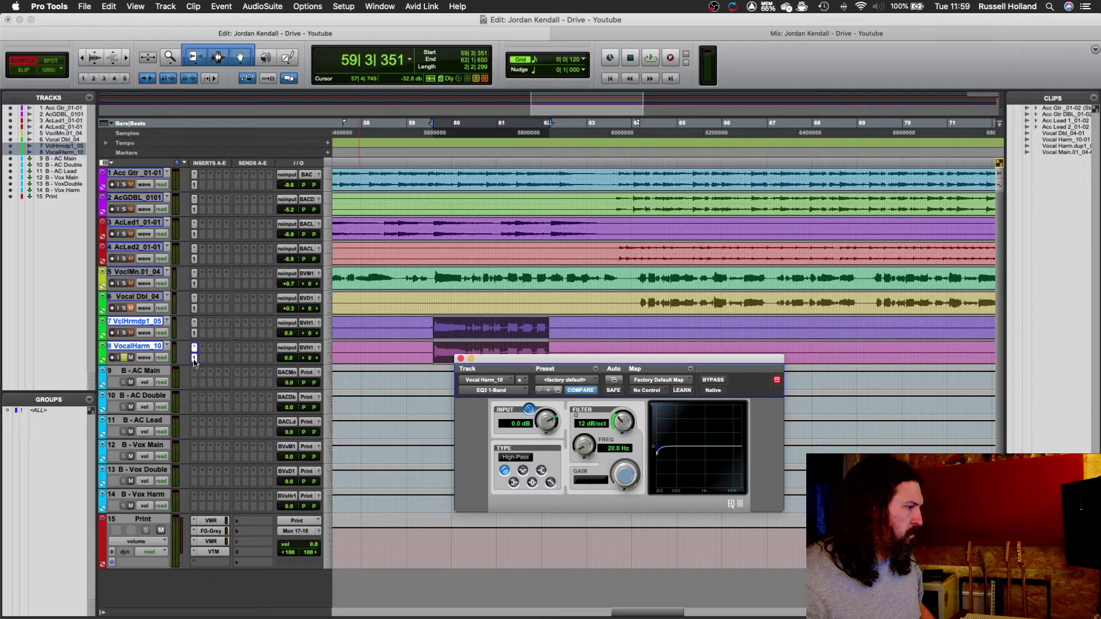
left_click_drag(658, 456, 677, 459)
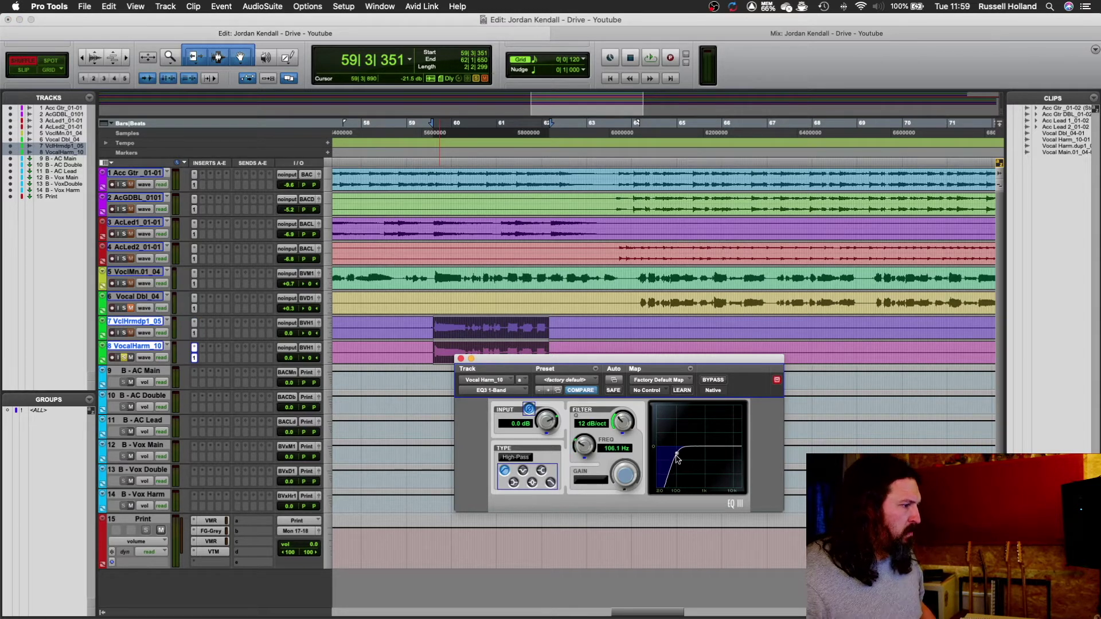
key("space")
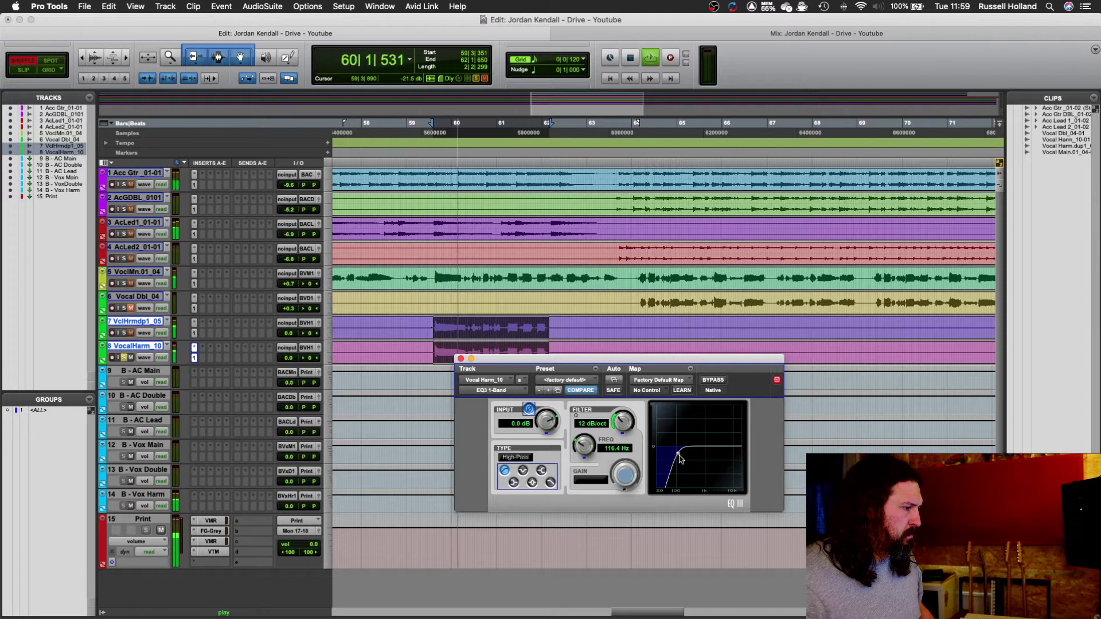
mouse_move(682, 457)
left_mouse_down()
mouse_move(672, 456)
mouse_move(692, 457)
mouse_move(680, 454)
left_mouse_up()
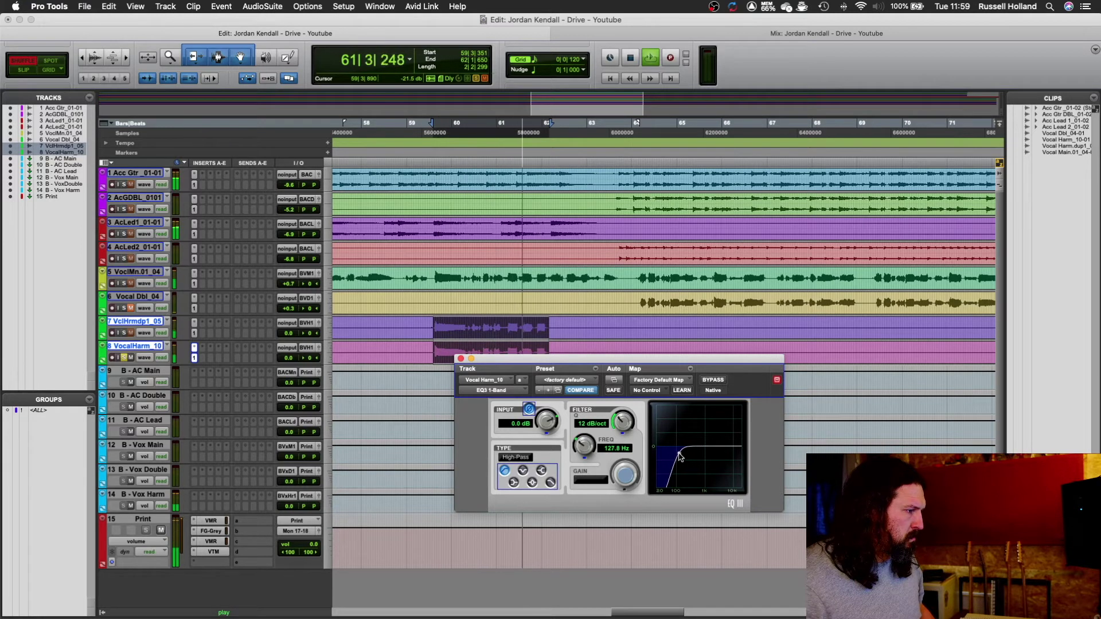
key("space")
left_click(461, 359)
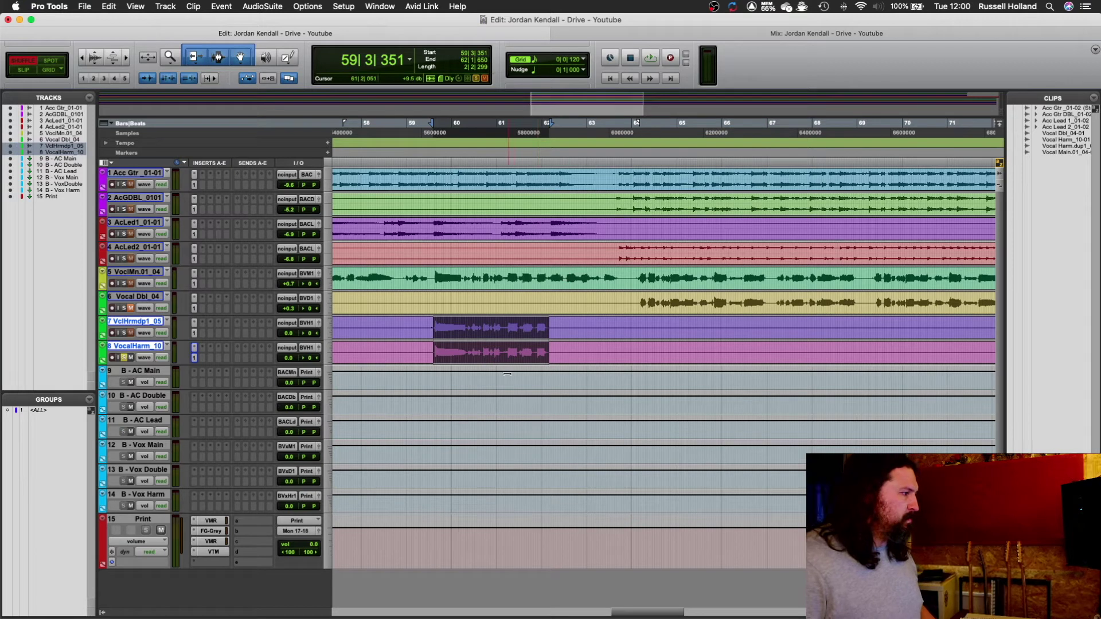
key("shift+s")
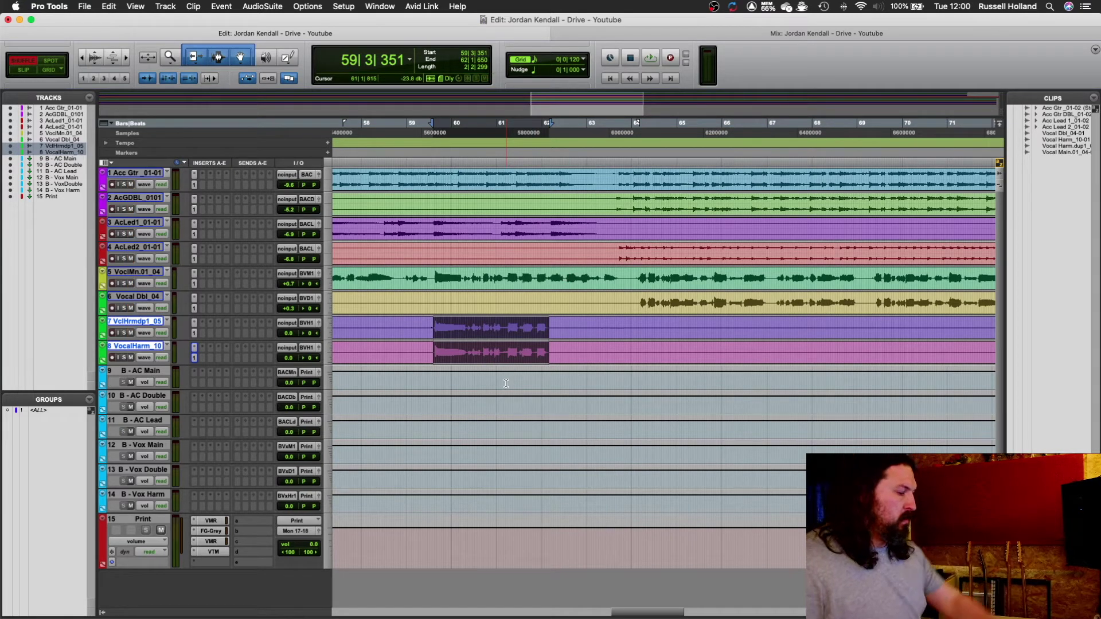
Show the whole session, play the mix from about bar 53, and rebalance track volumes, lowering the main acoustic guitar to about -14.1 dB.
key("Escape")
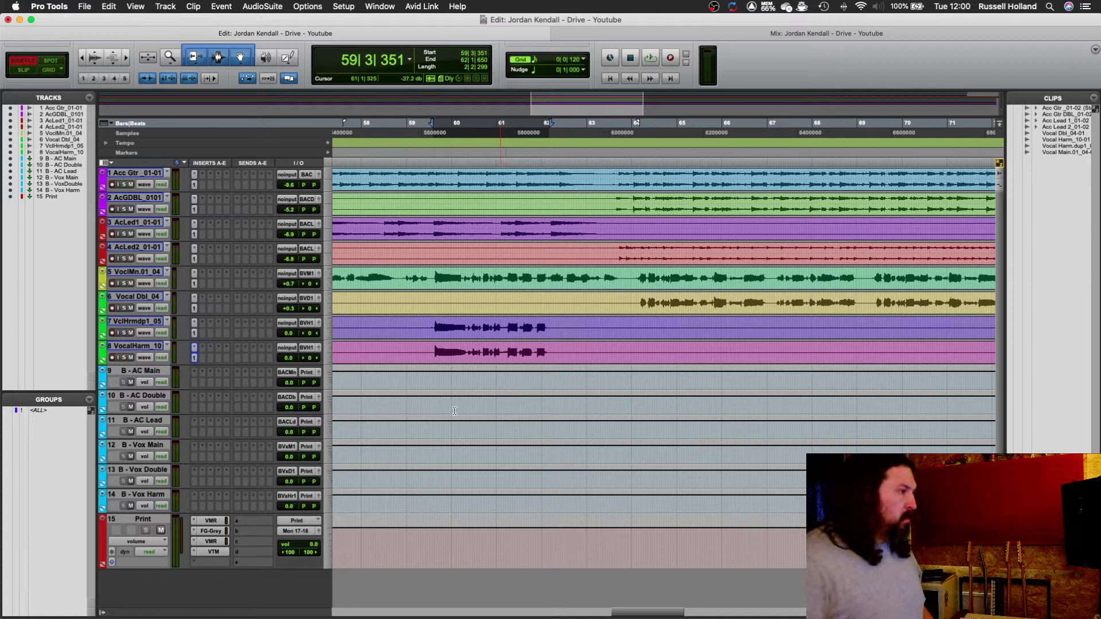
key("alt+a")
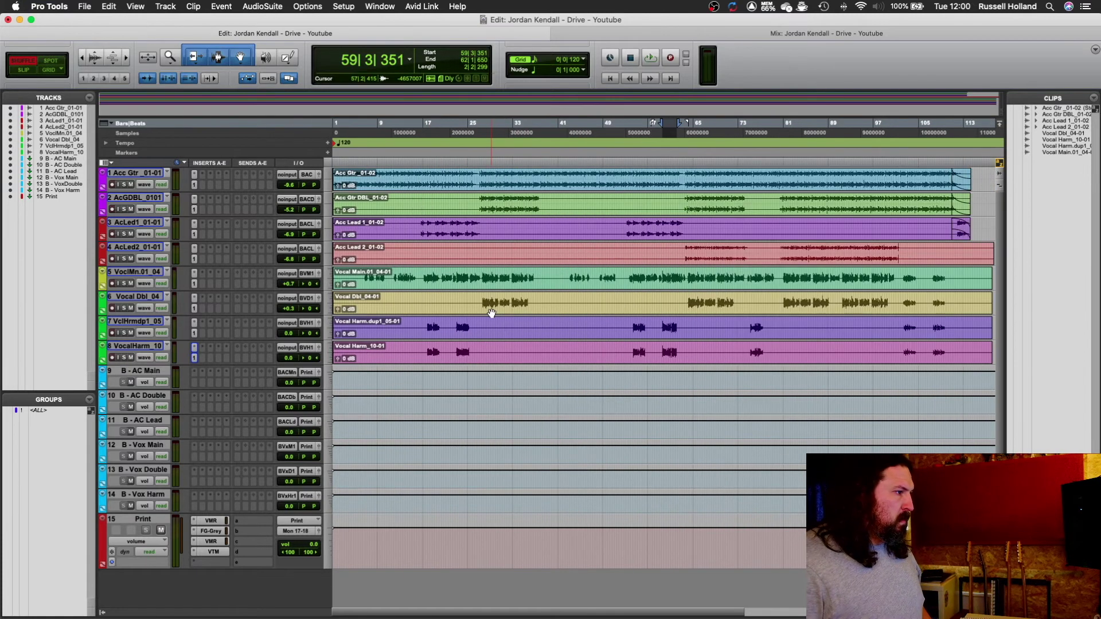
key("Return")
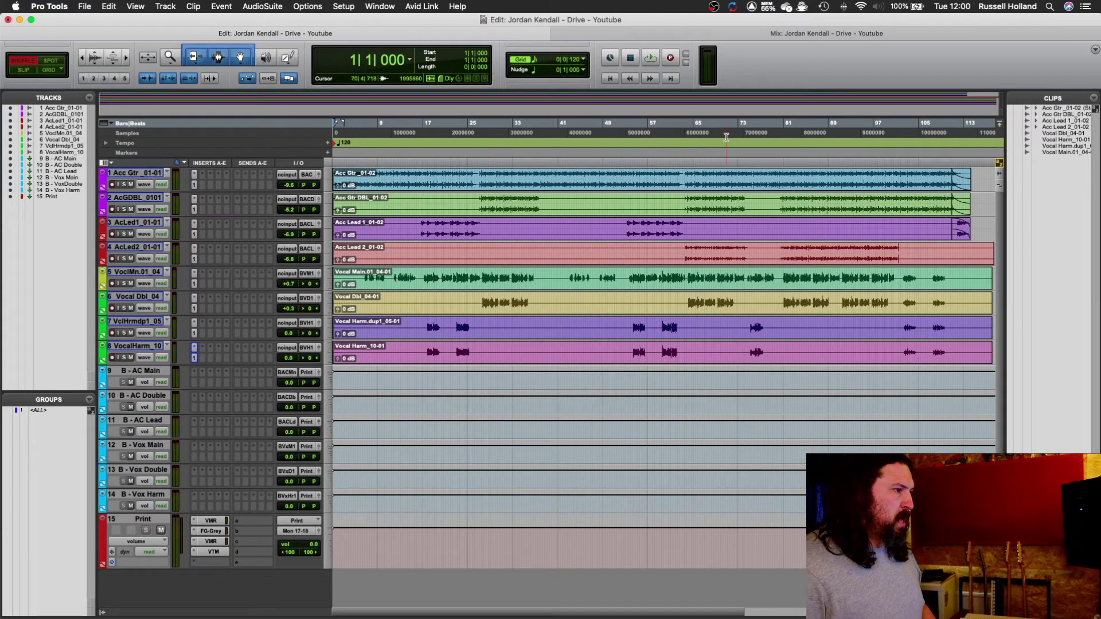
left_click(627, 175)
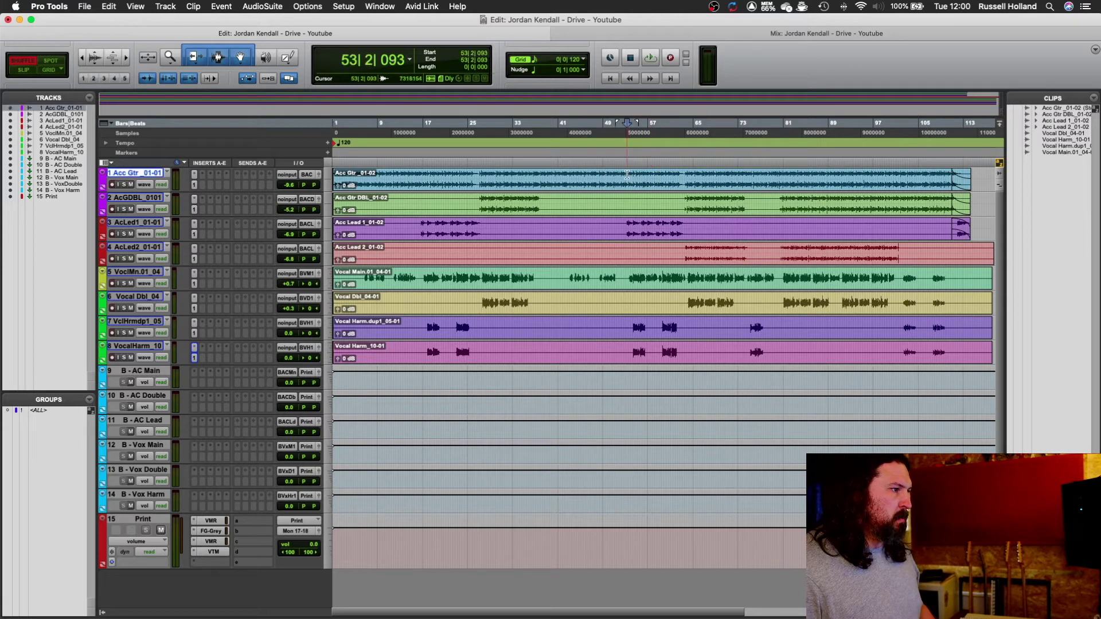
key("space")
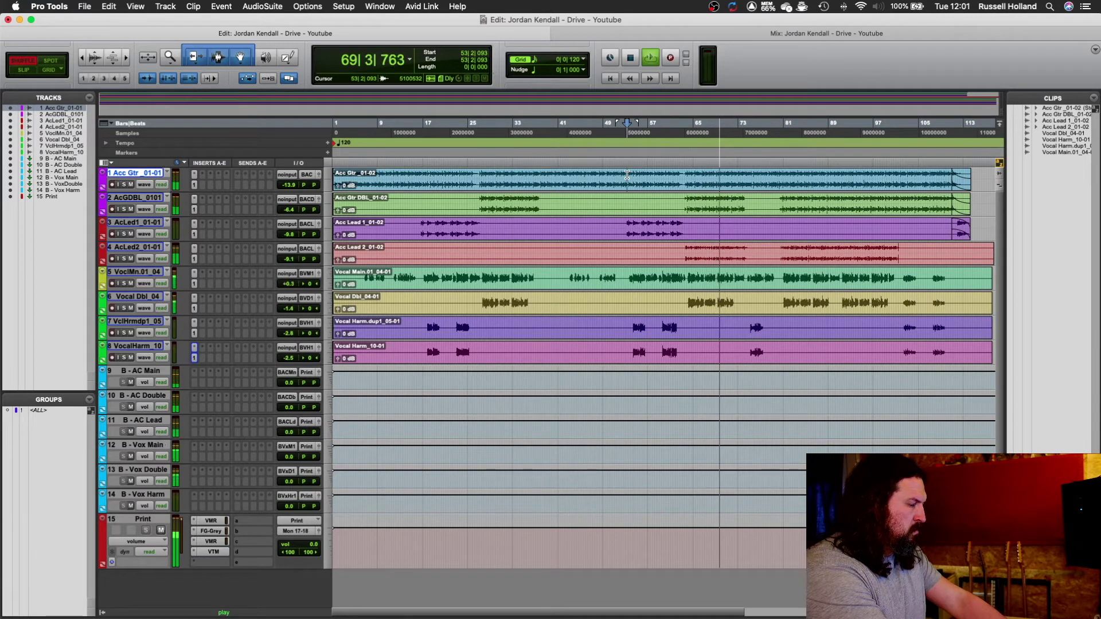
key("space")
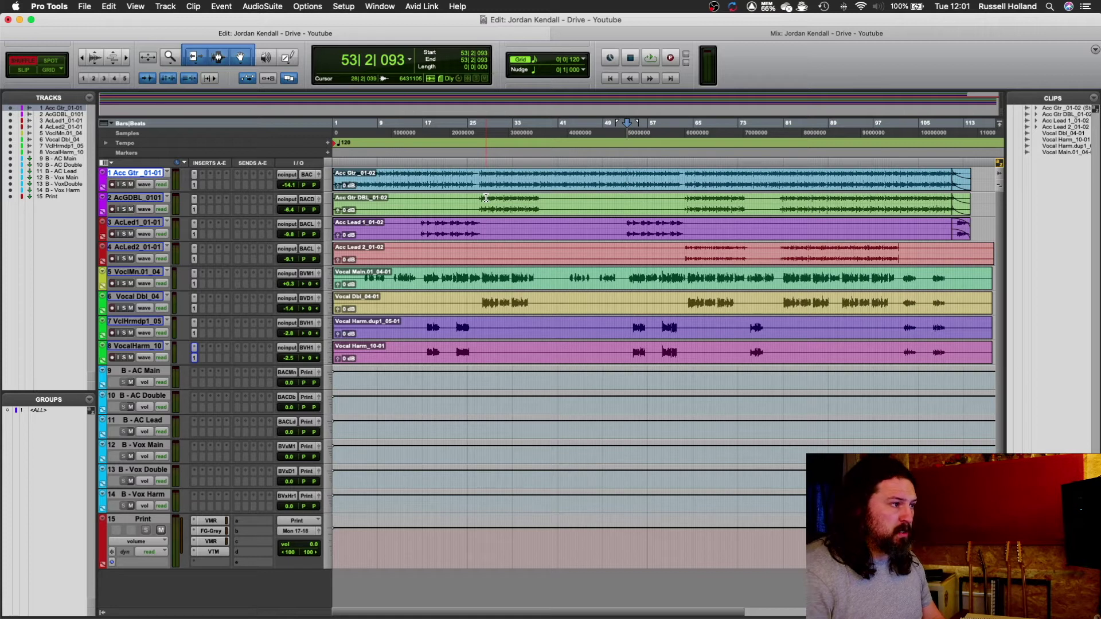
In the Mix window, link and inverse the main acoustic guitar's pan controls and spread them to about 19 each side.
left_click(905, 261)
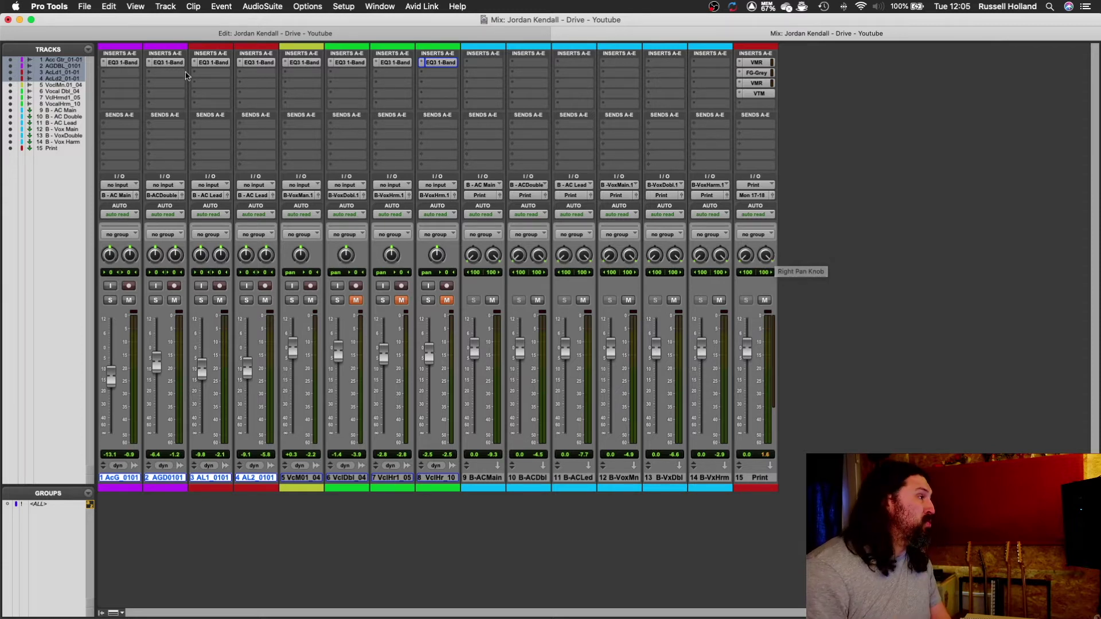
left_click(137, 196)
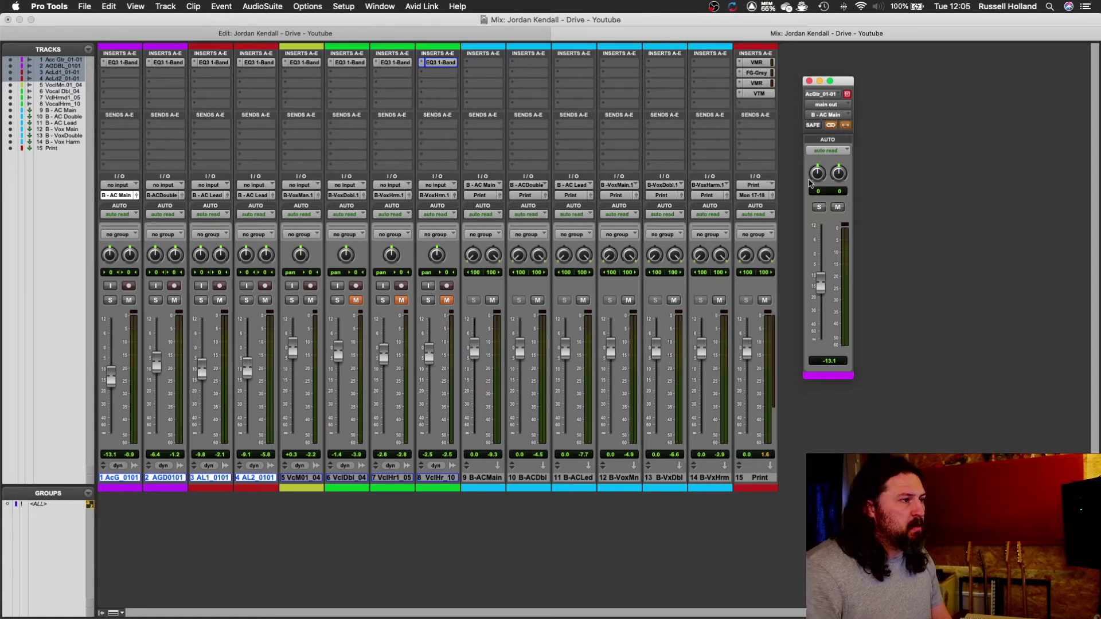
left_click_drag(819, 176, 812, 178)
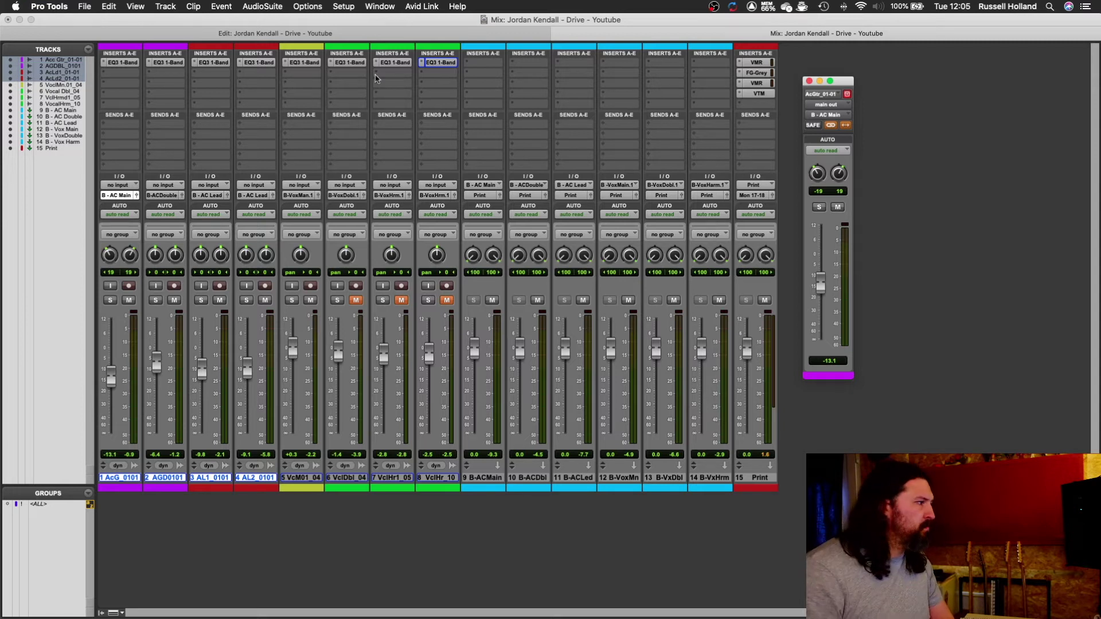
Link and inverse the pan controls of the acoustic double and both acoustic leads, and close the output window.
left_click(182, 196)
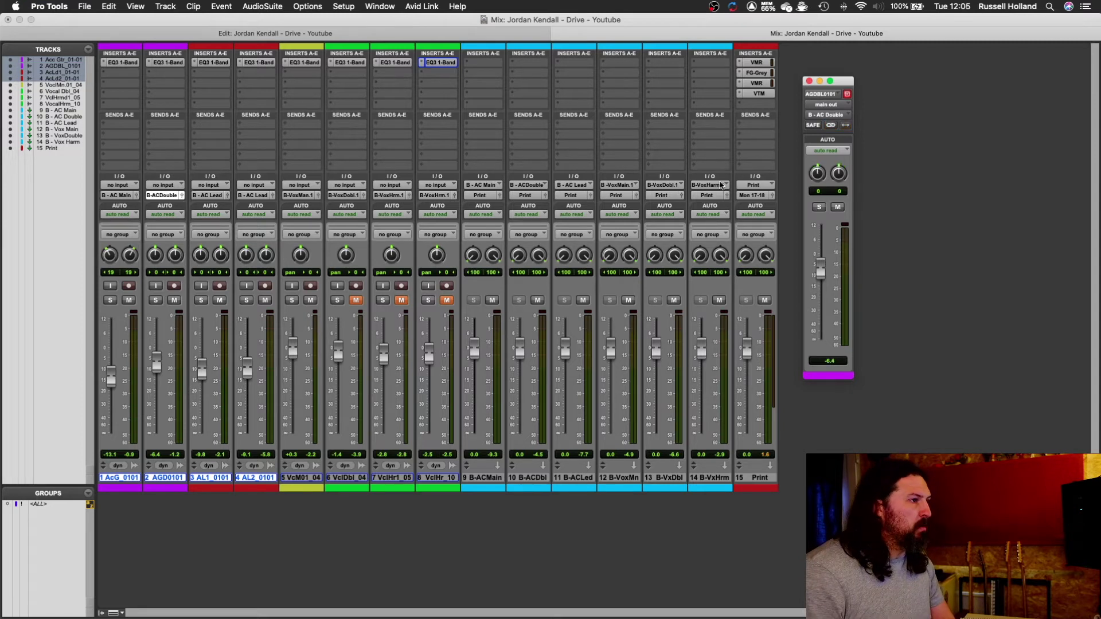
left_click(845, 125)
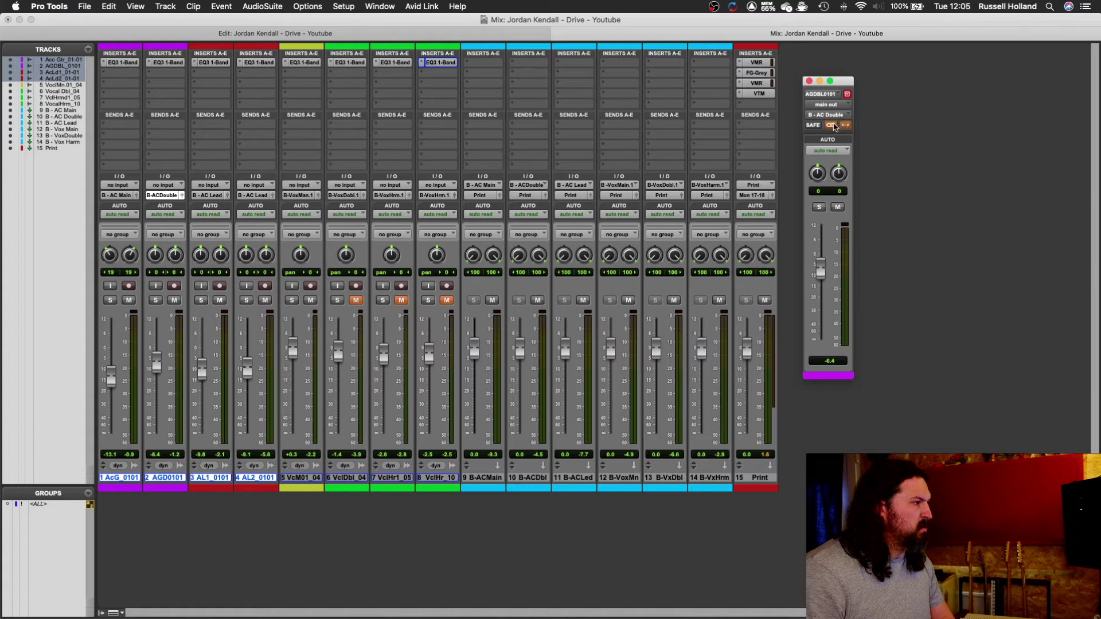
left_click(223, 196)
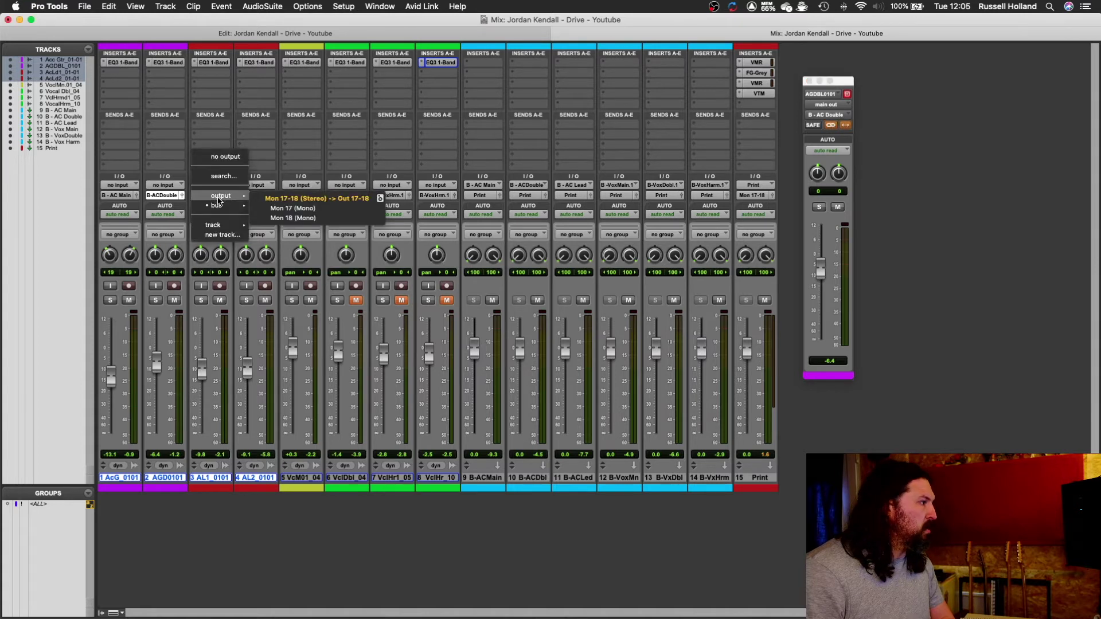
left_click(182, 187)
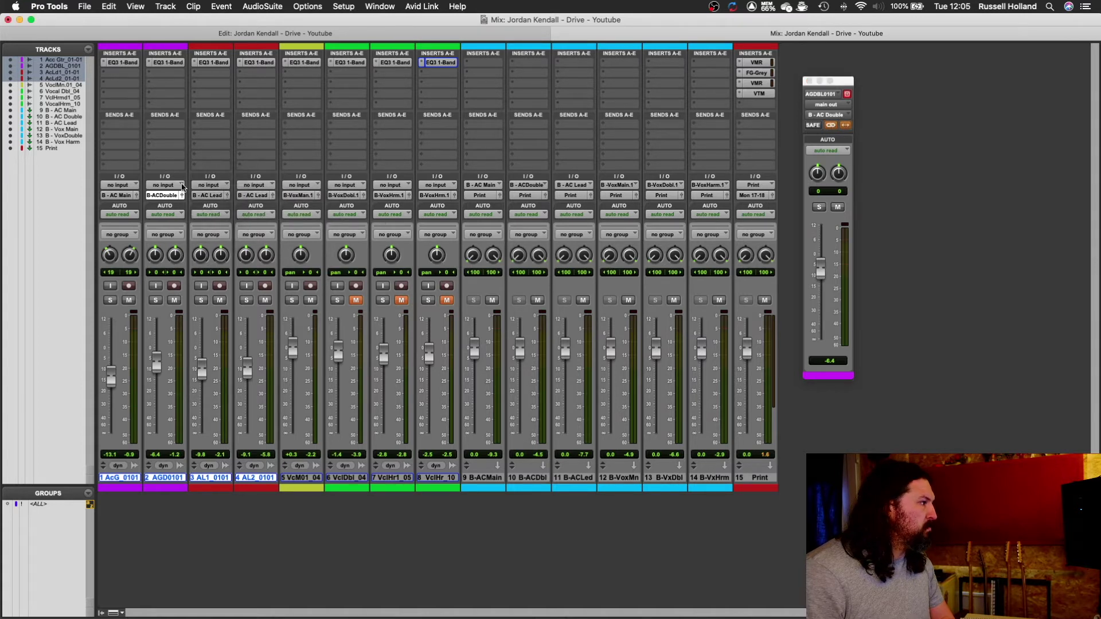
left_click(227, 197)
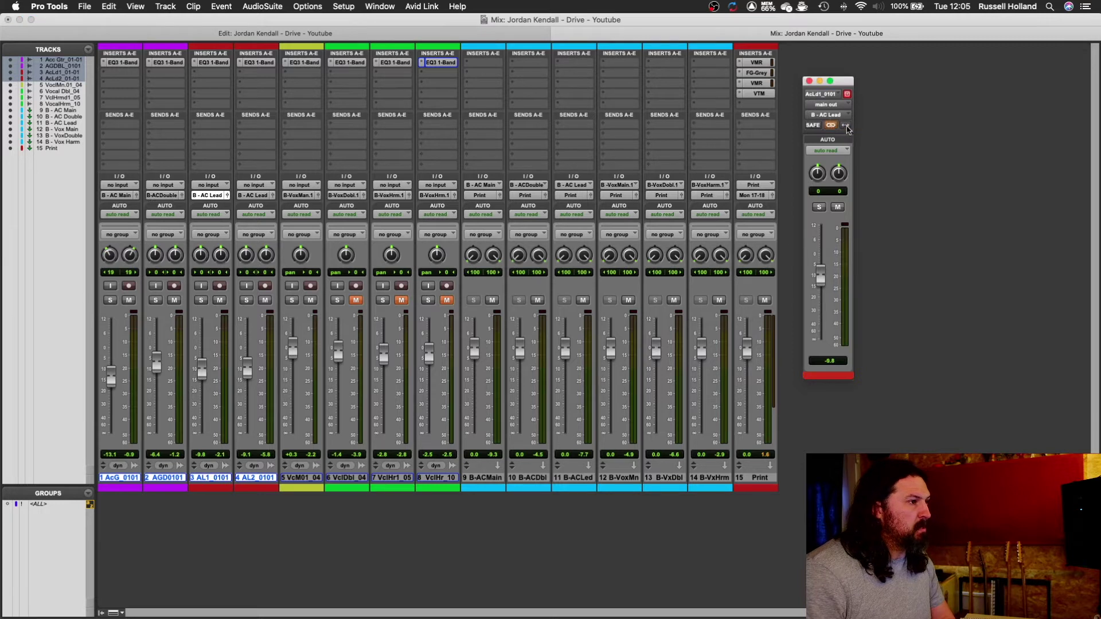
left_click(272, 197)
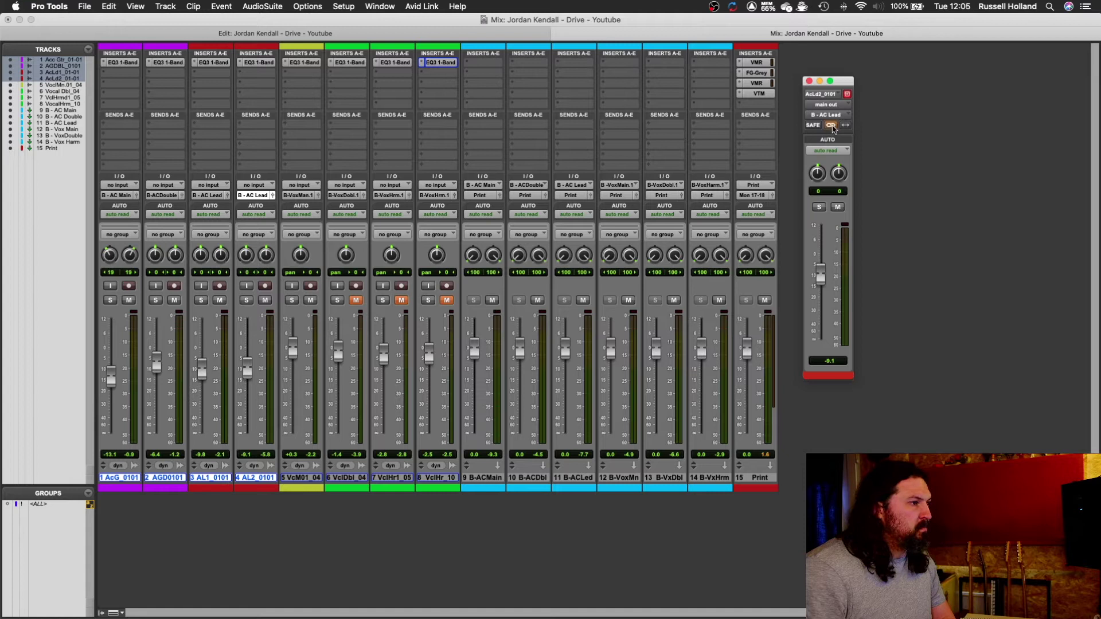
left_click(809, 81)
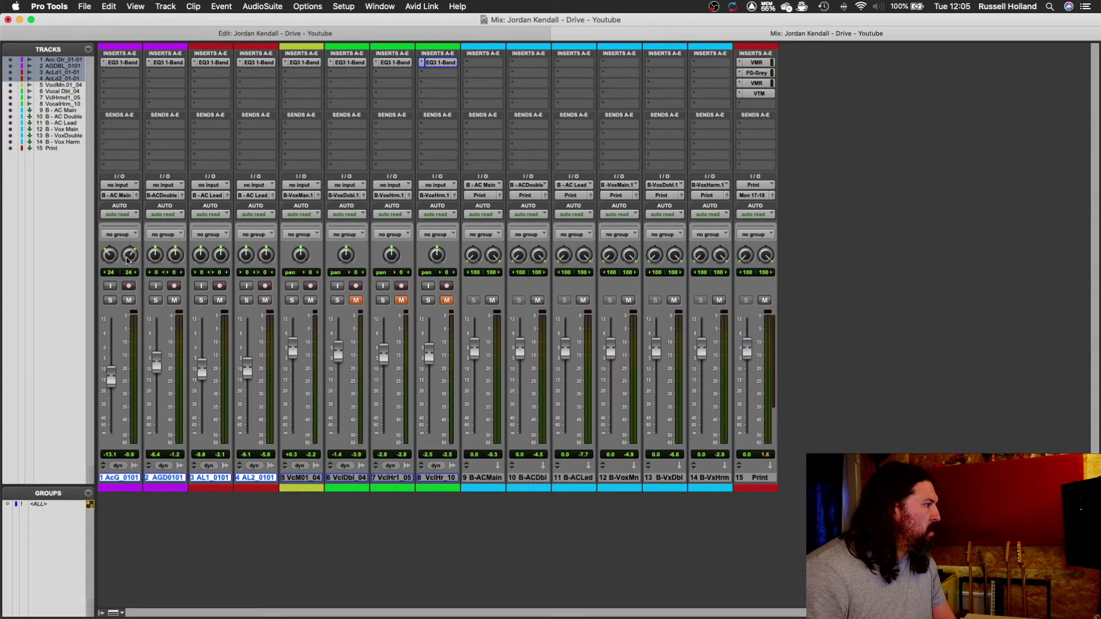
Spread the acoustic pans during playback to about 41 for the main guitar, 56 for the double, 22 for lead 1 and 17 for lead 2.
left_click_drag(127, 262, 179, 272)
key("space")
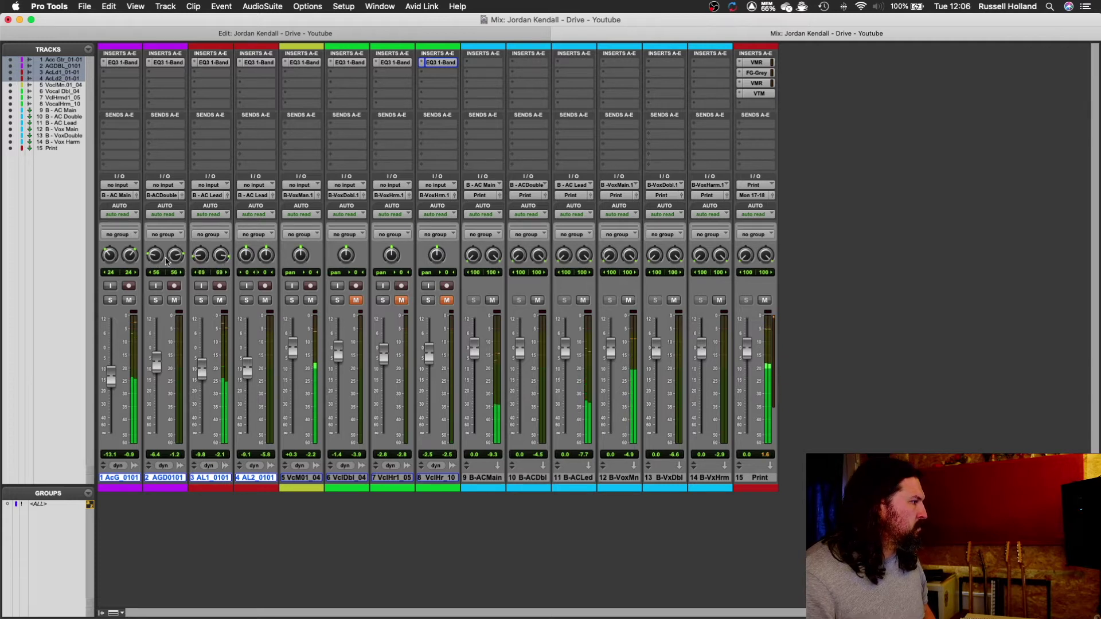
left_click_drag(137, 257, 133, 253)
left_click_drag(199, 259, 201, 244)
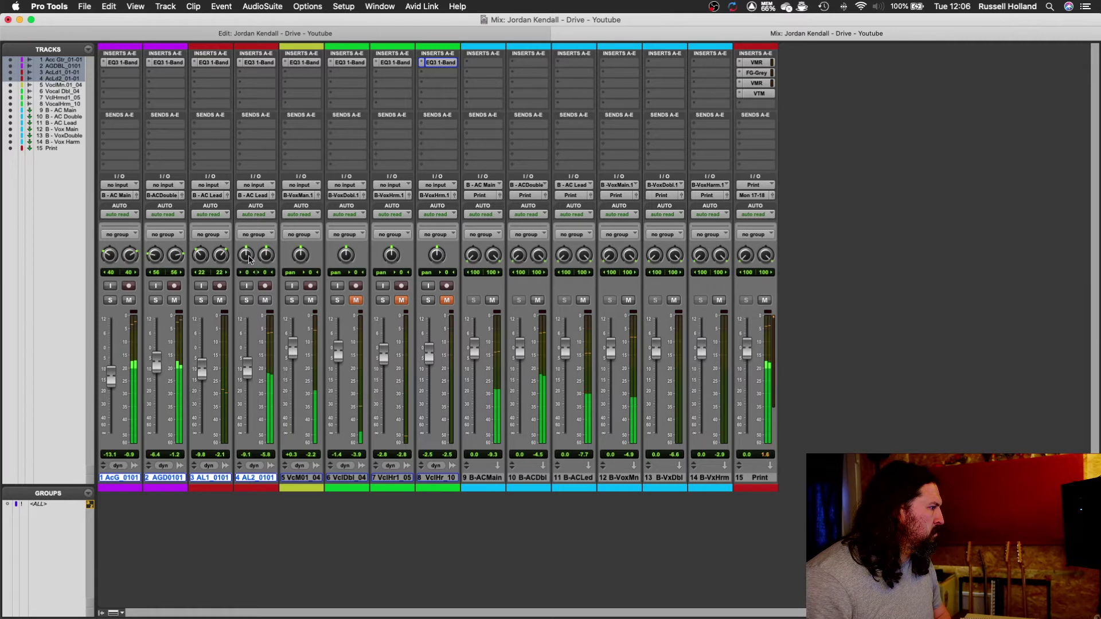
left_click_drag(249, 258, 248, 264)
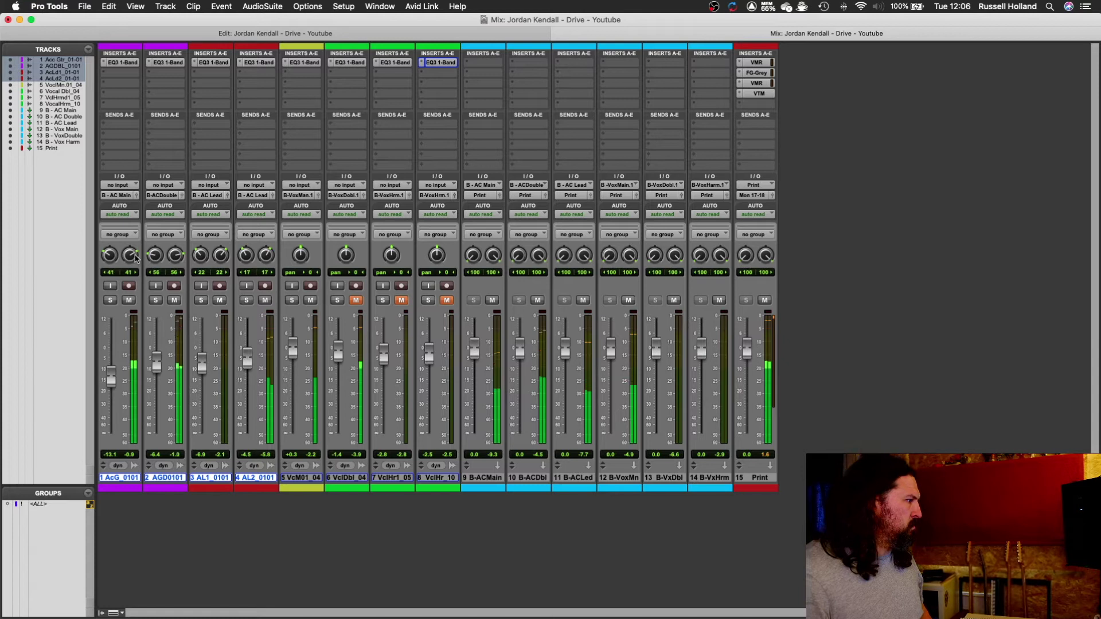
Narrow the main acoustic guitar's pan spread to about 36 and replay the mix, raising its volume to about -8.7 dB.
left_click_drag(136, 259, 134, 261)
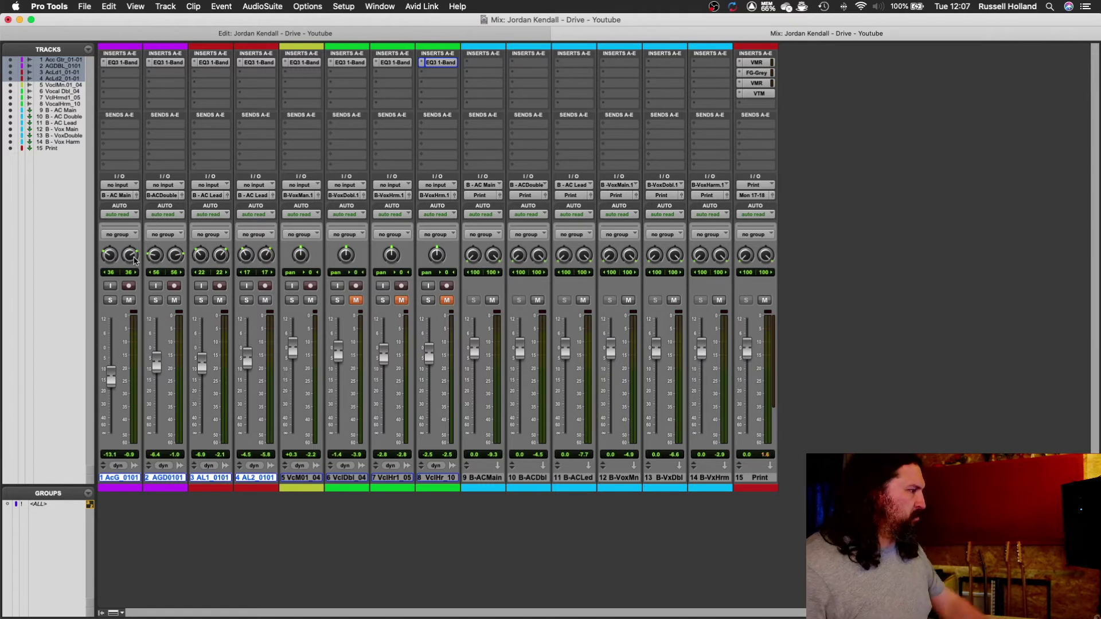
key("space")
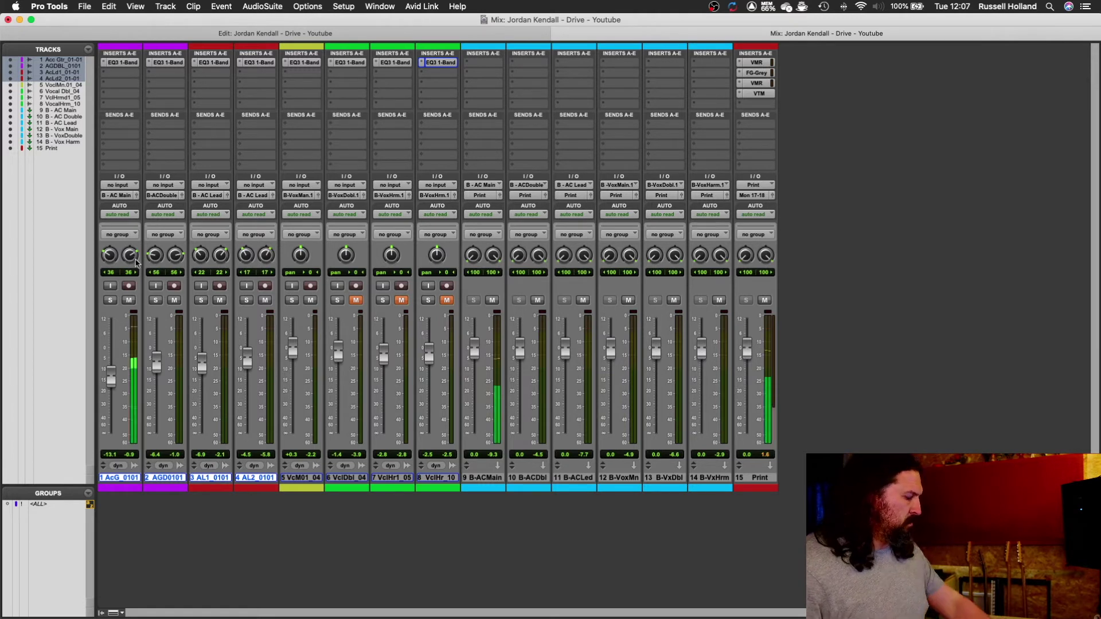
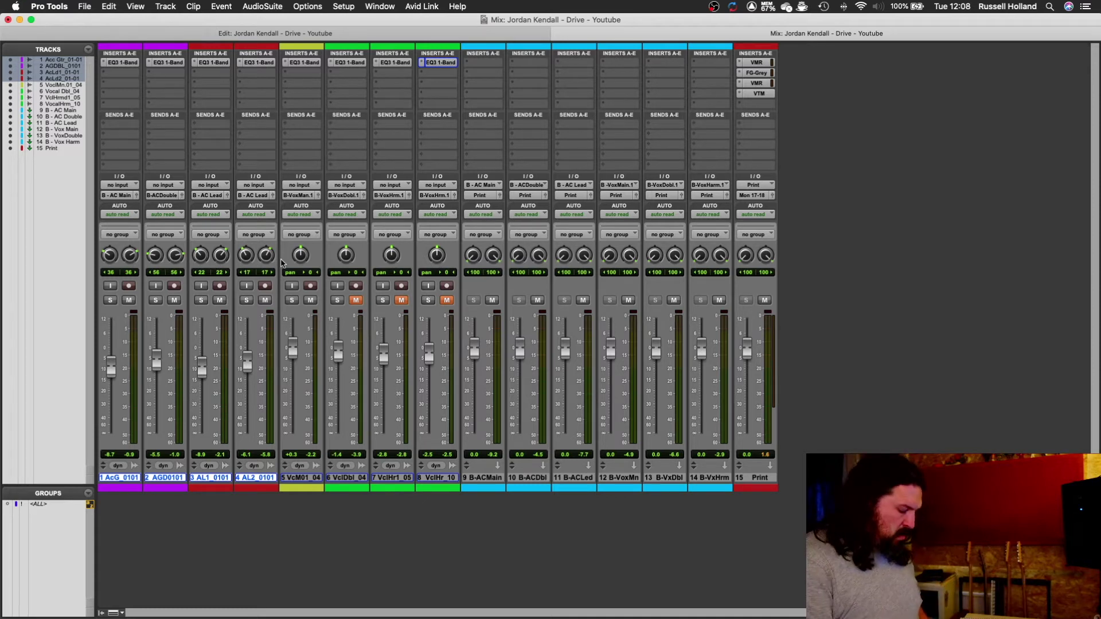
key("super+equal")
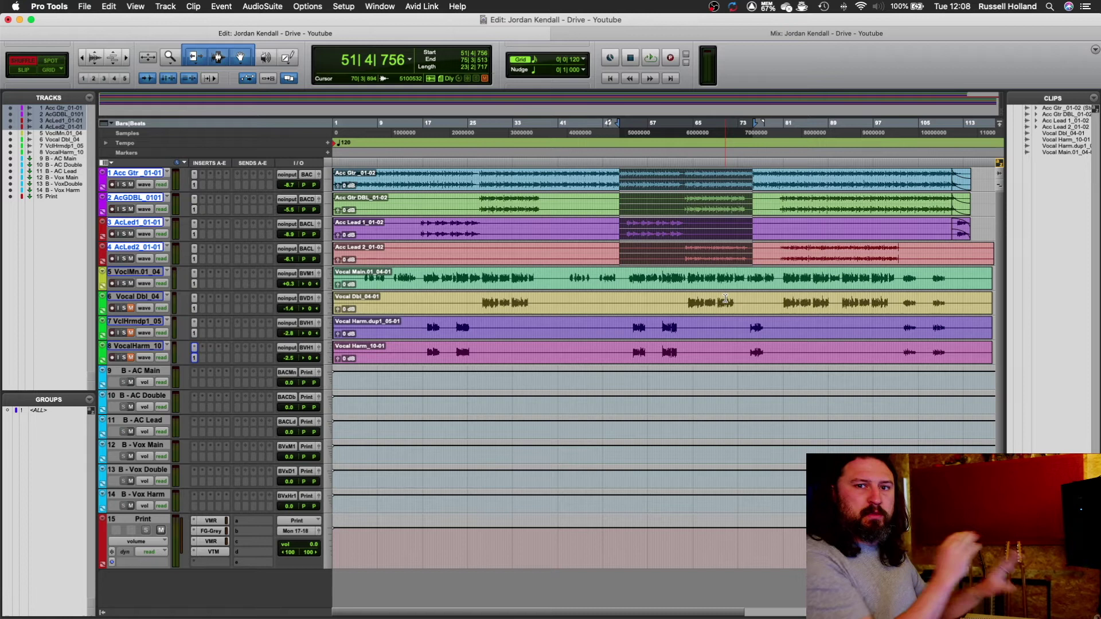
Pan the first vocal harmony about 45 left and the second about 33 right, and unmute both tracks.
key("super+equal")
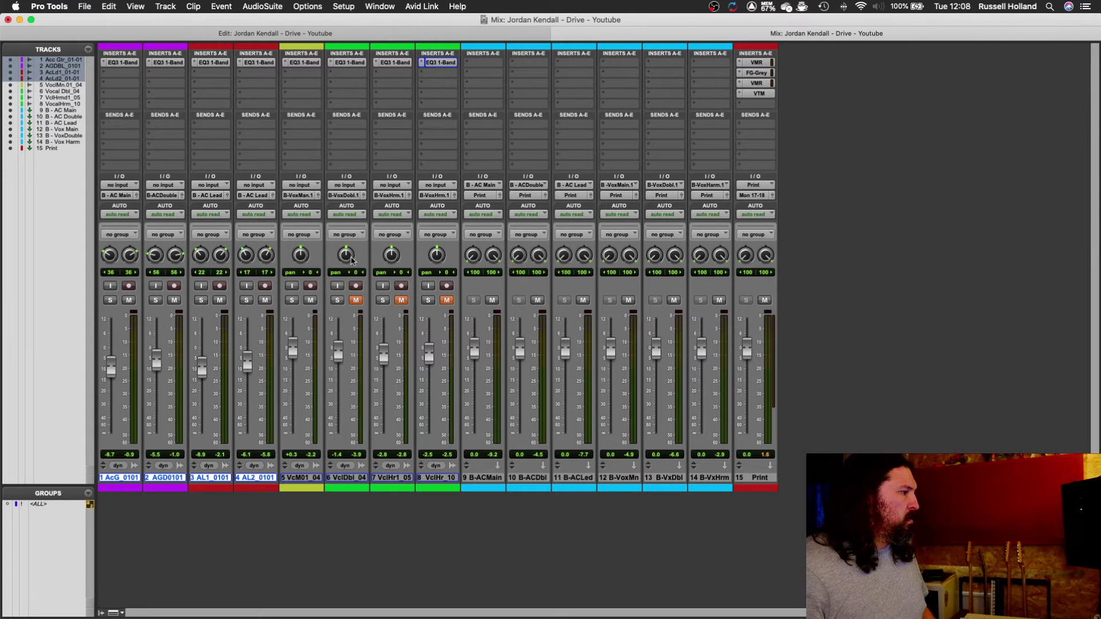
left_click_drag(396, 258, 386, 261)
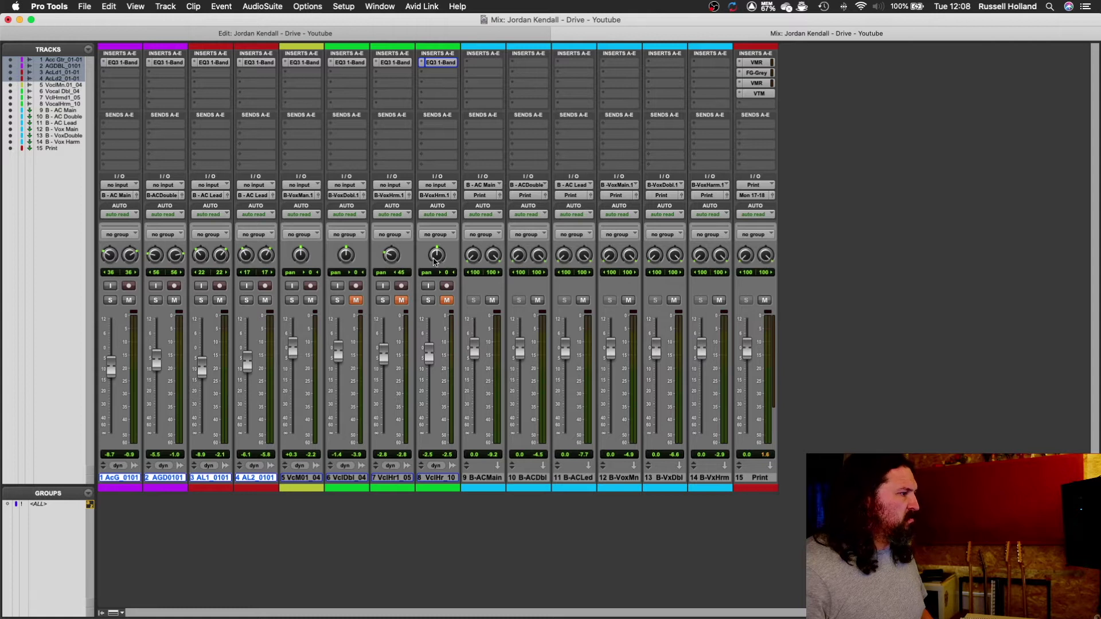
left_click(400, 301)
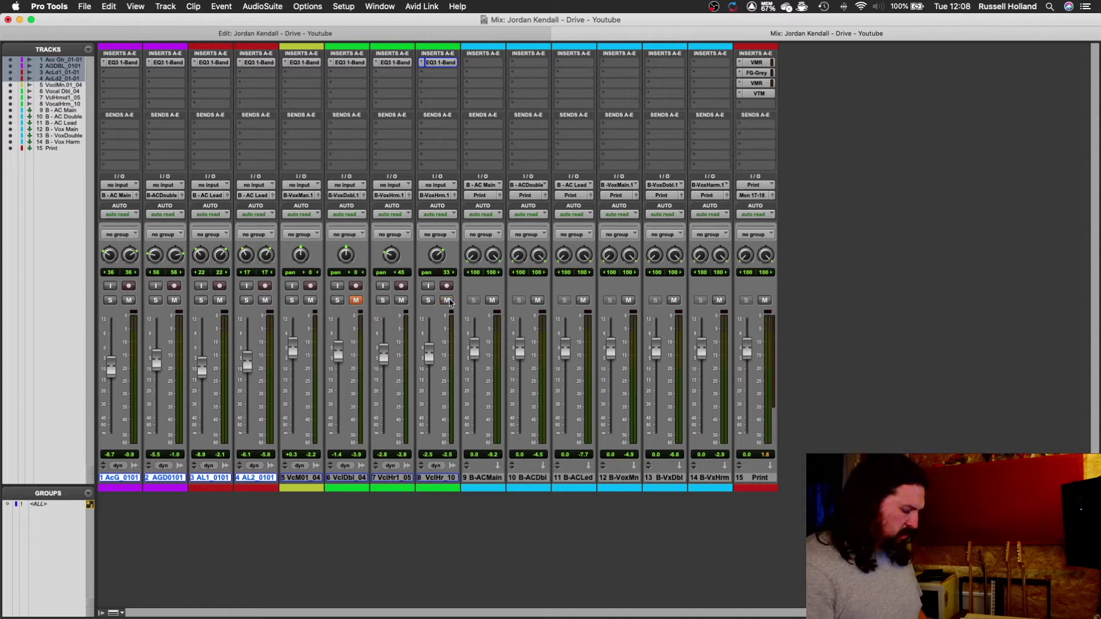
Play the mix in the Edit window, widening the first vocal harmony to about 50 left and the second to about 51 right.
key("super+equal")
key("space")
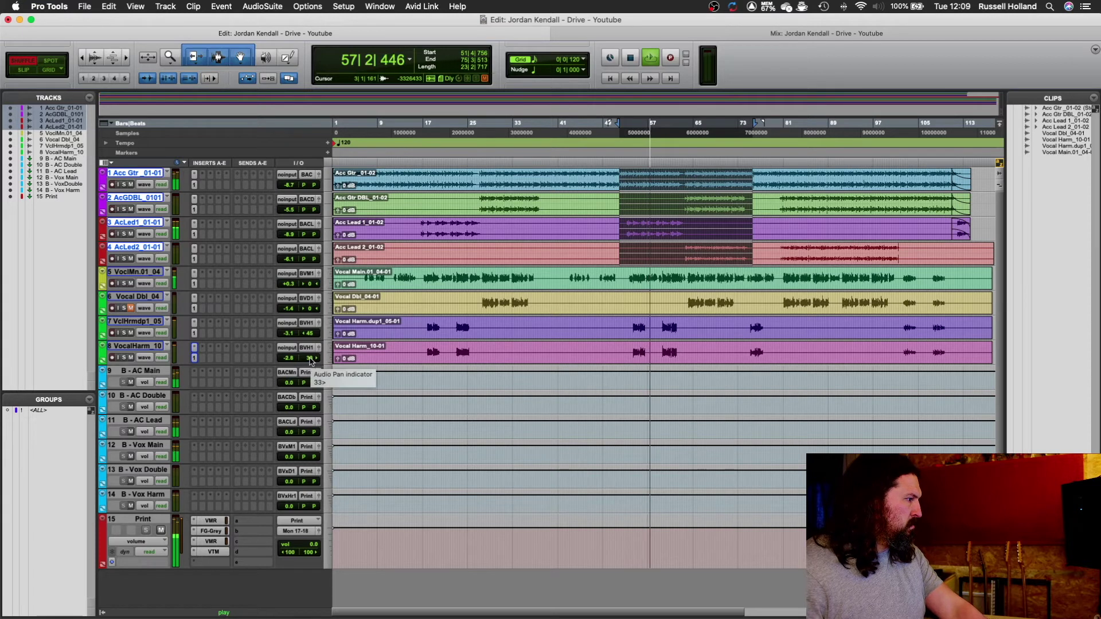
left_click_drag(310, 359, 313, 360)
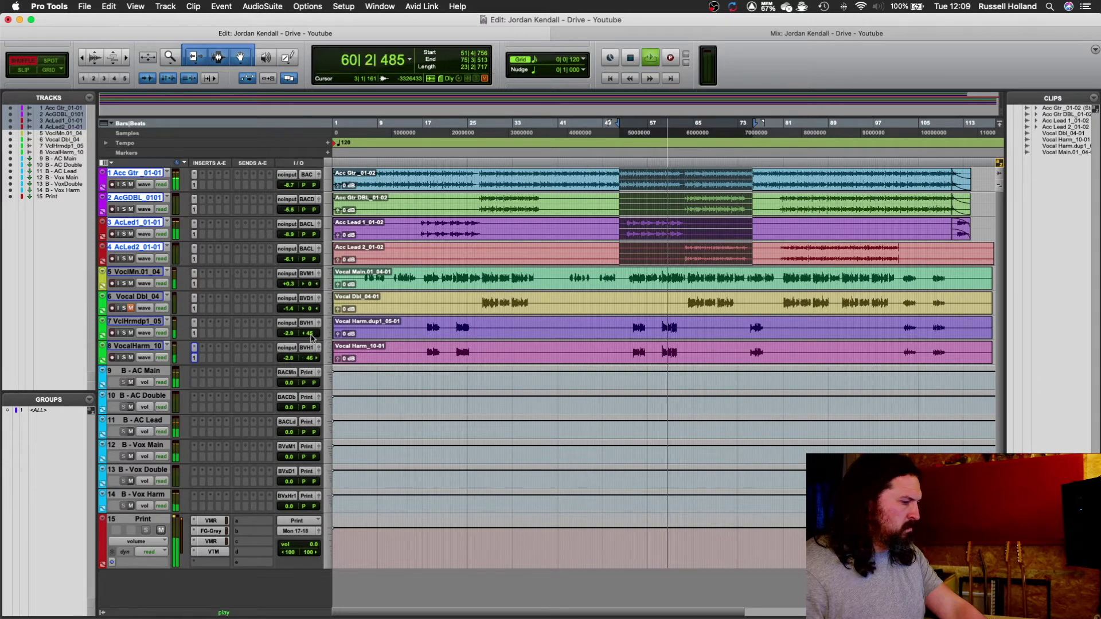
left_click_drag(311, 338, 313, 358)
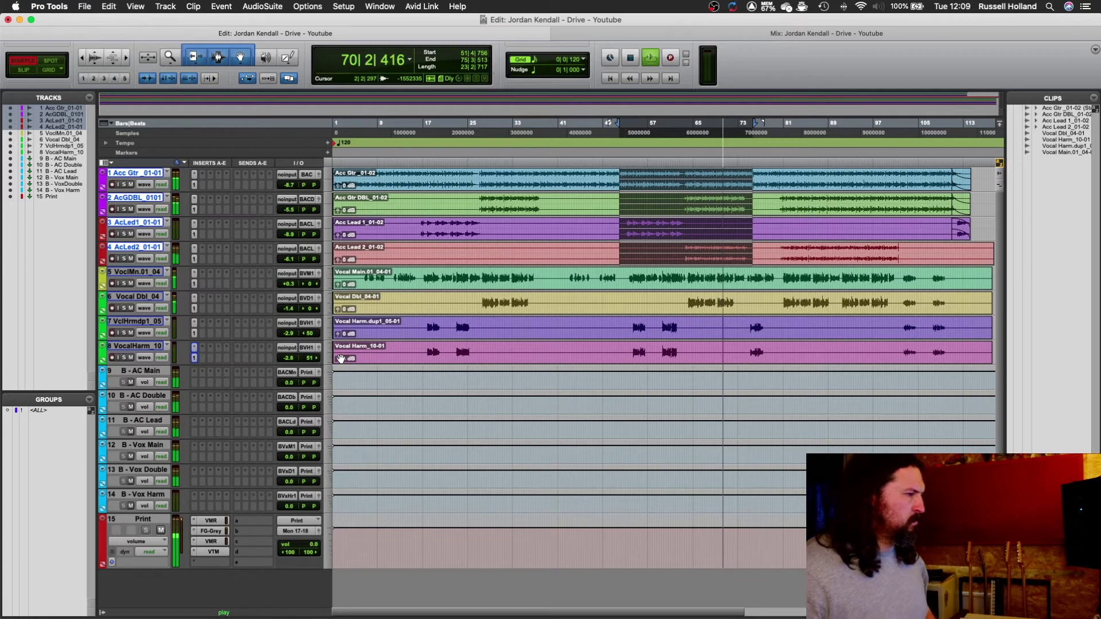
key("space")
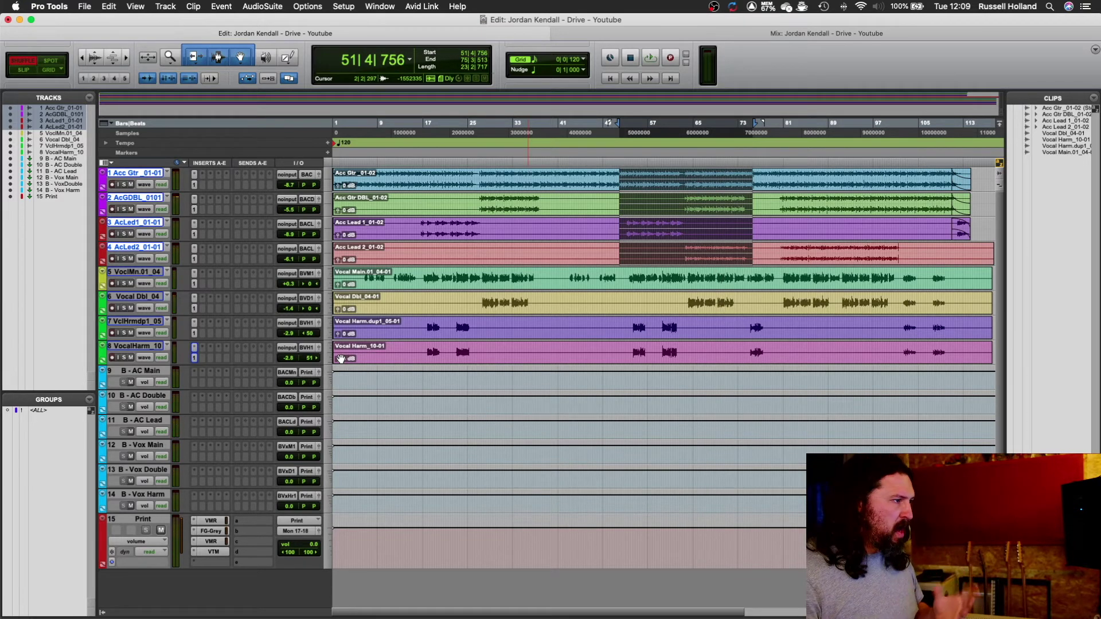
Play the mix from the start and from about bar 54 while watching the FG-Grey compressor on the Print track.
left_click(609, 199)
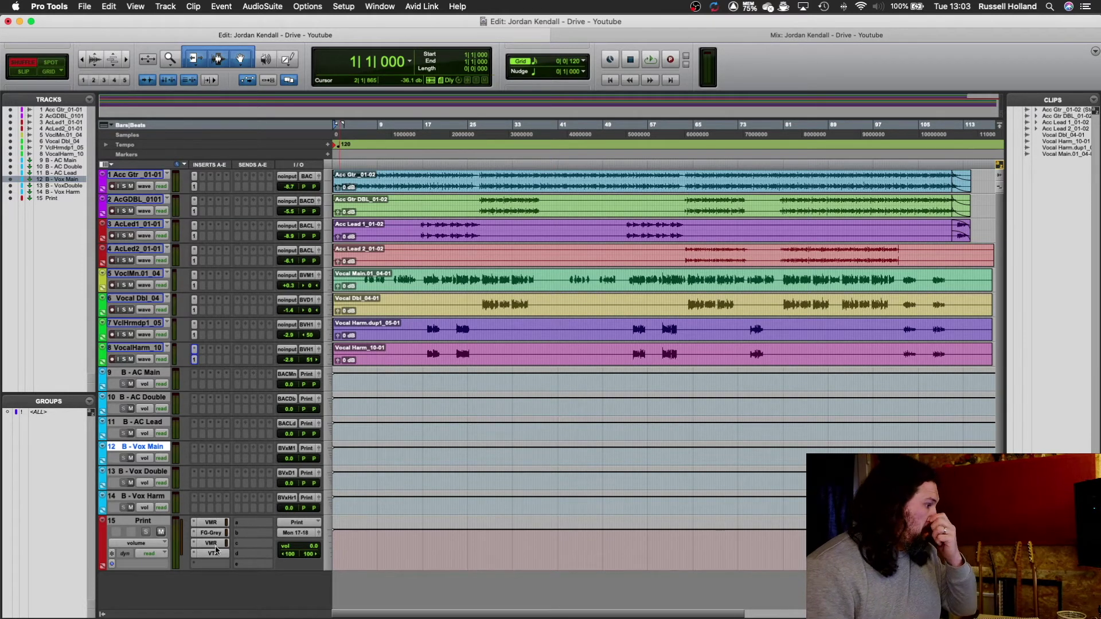
key("space")
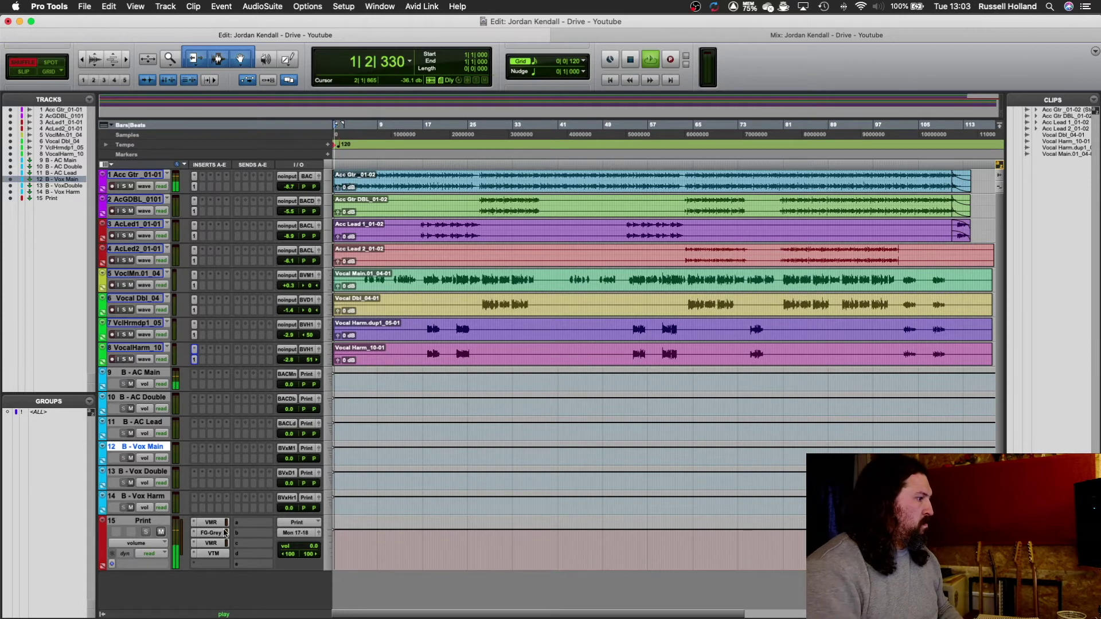
left_click(219, 534)
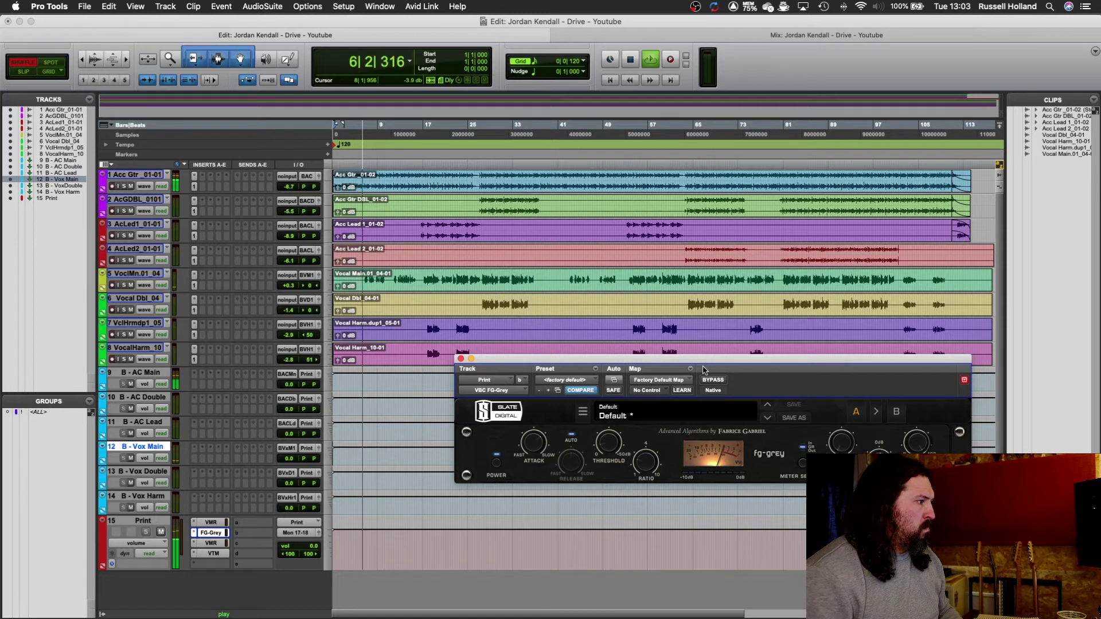
key("space")
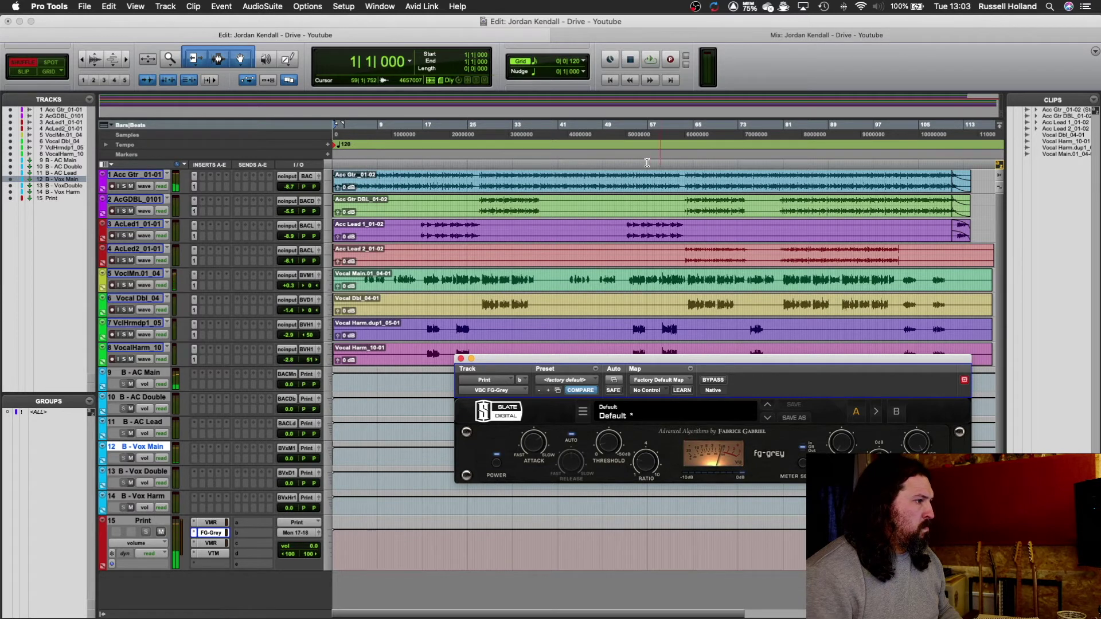
left_click(636, 164)
key("space")
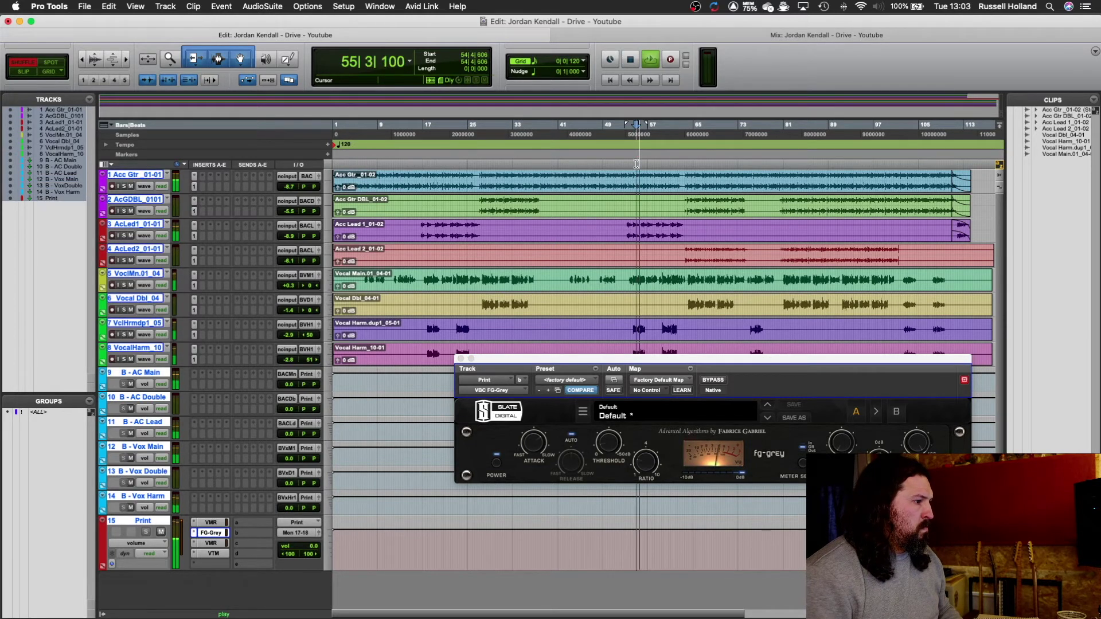
key("space")
left_click(461, 359)
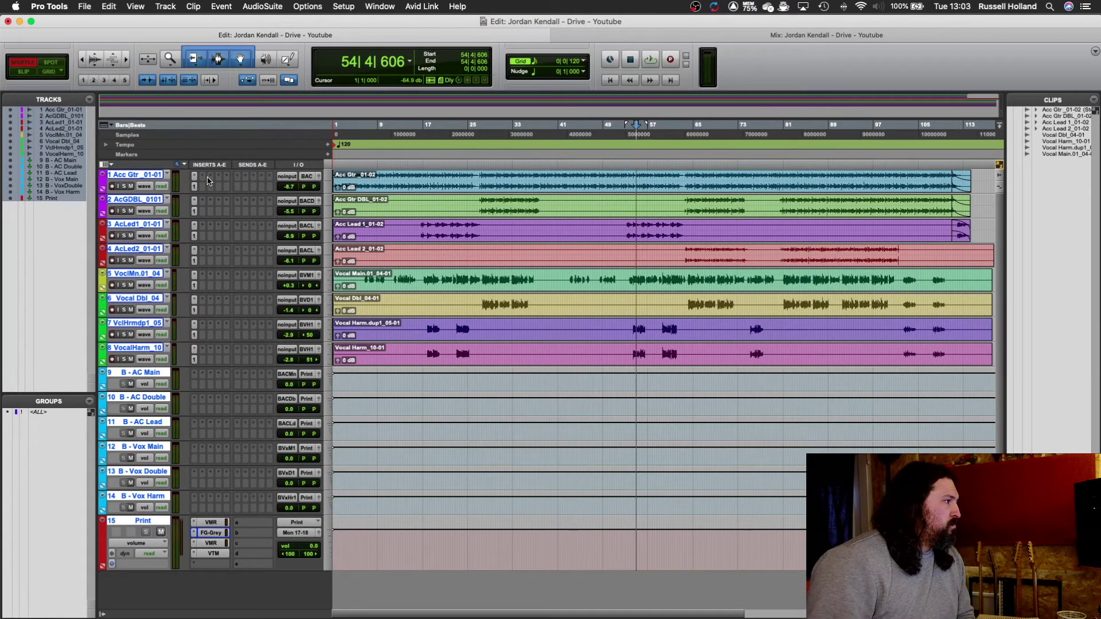
Insert a stereo Slate Digital Virtual Mix Rack on the Acc Gtr track and select about bars 29 to 48 of its clip.
left_click(331, 240)
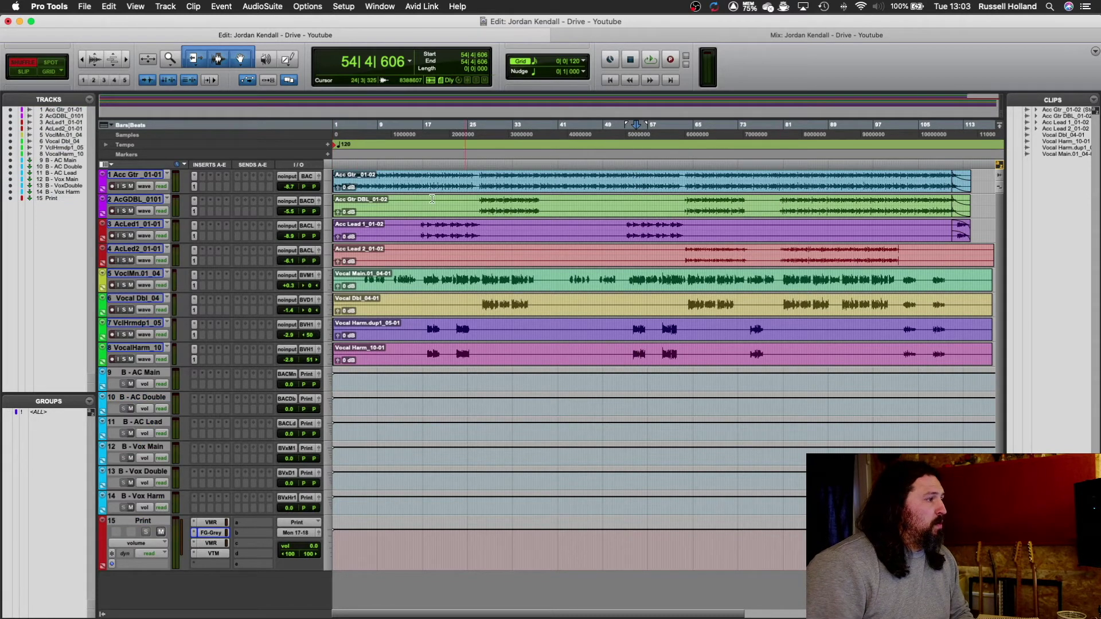
left_click(199, 188)
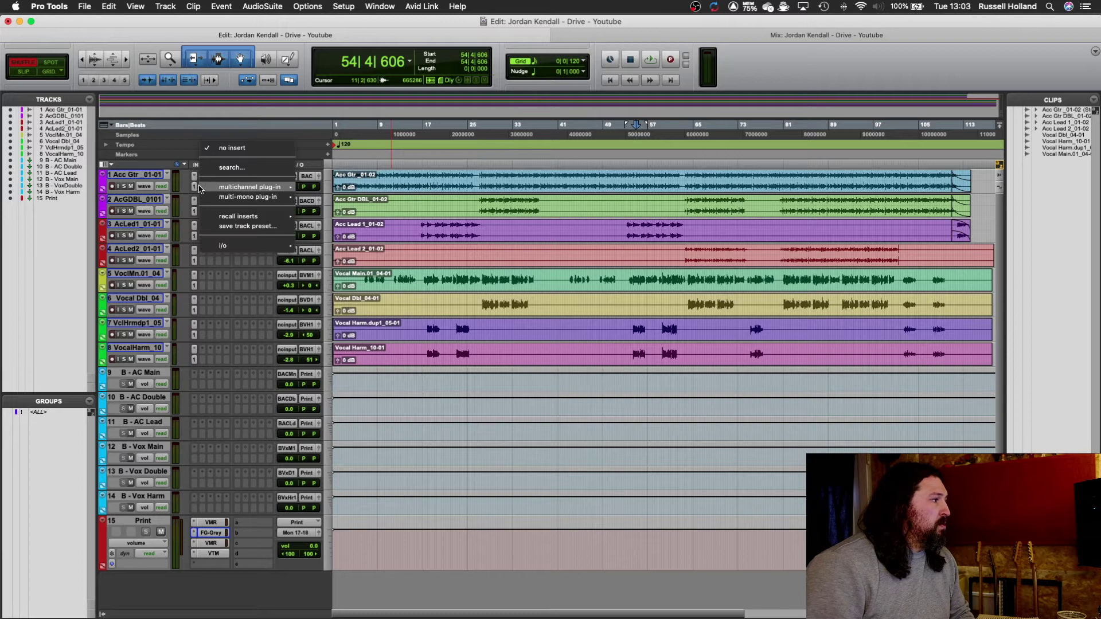
mouse_move(215, 189)
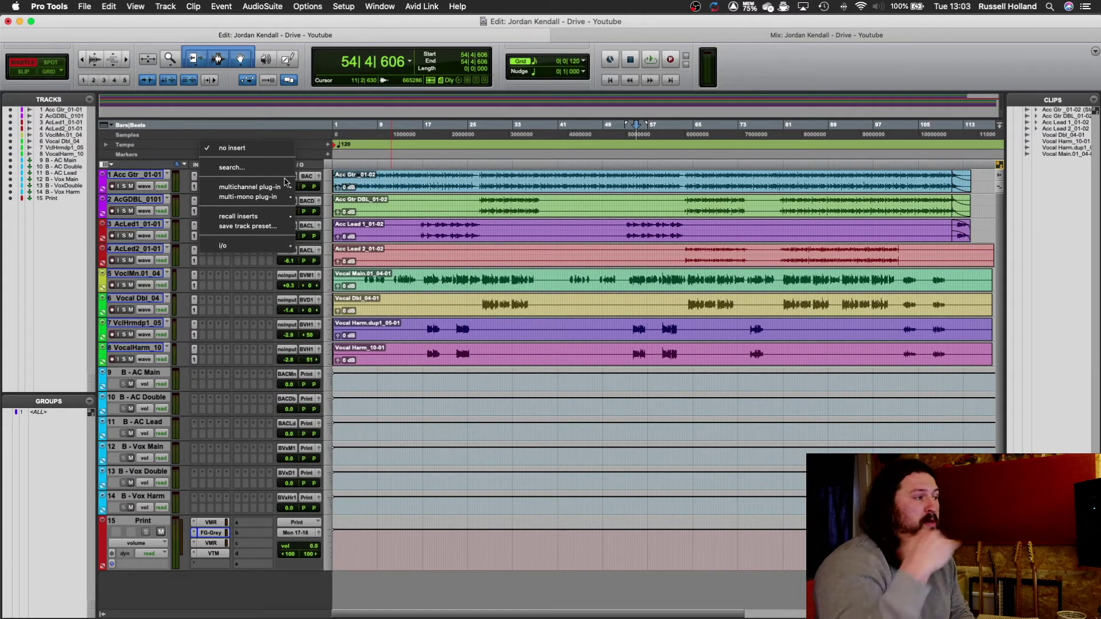
mouse_move(287, 187)
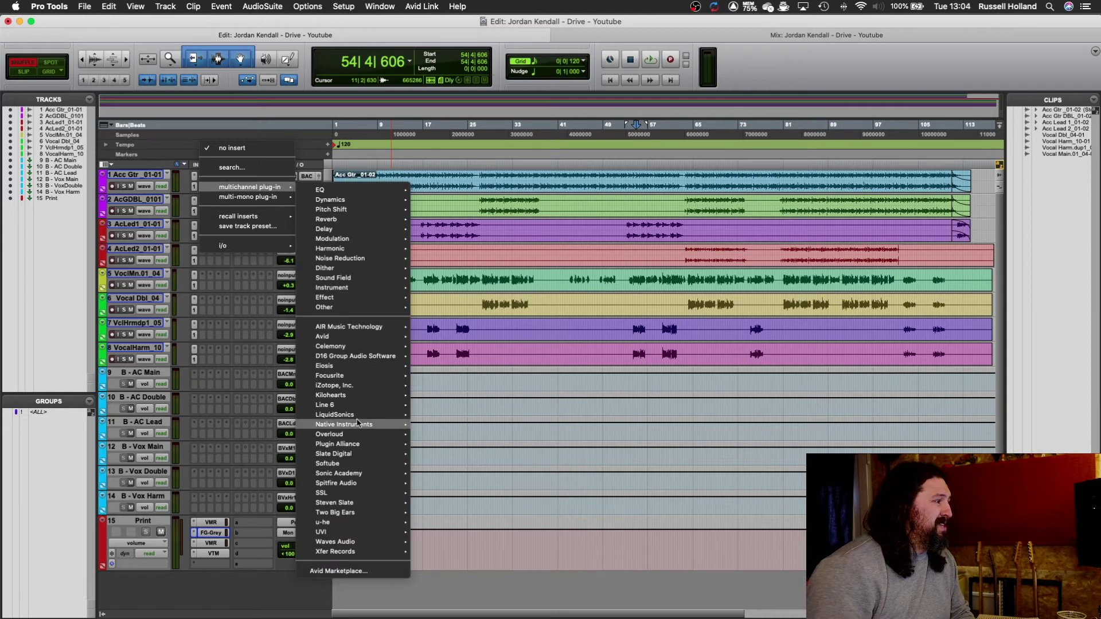
mouse_move(359, 454)
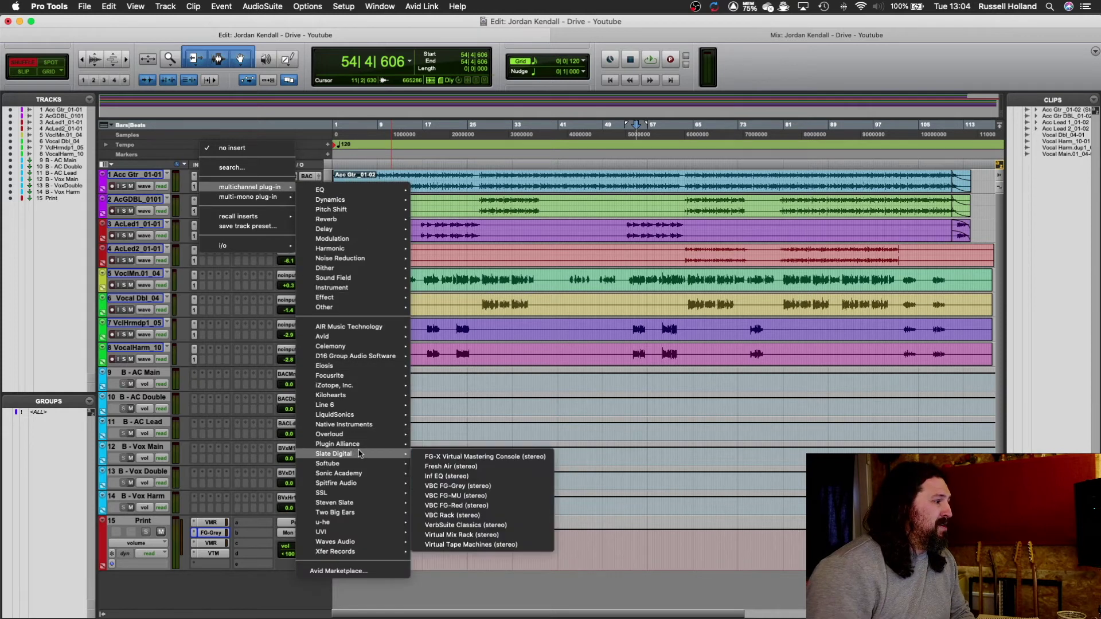
left_click(450, 535)
left_click_drag(603, 173, 494, 173)
left_click_drag(571, 179, 443, 101)
Load the FG-73 preamp into rack slot A and the FG-N EQ into slot B.
scroll(382, 308, "down", 4)
scroll(381, 308, "down", 8)
scroll(381, 308, "down", 10)
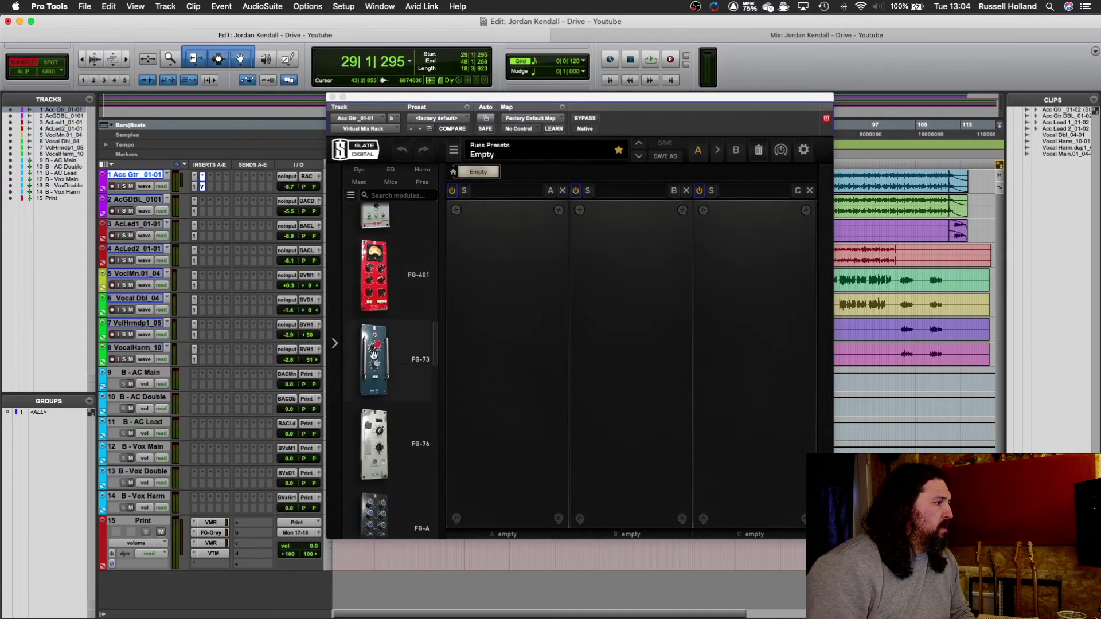
left_click_drag(374, 355, 558, 305)
scroll(382, 338, "down", 5)
left_click_drag(378, 399, 619, 339)
Load the FG-2A compressor into rack slot C.
scroll(354, 396, "up", 5)
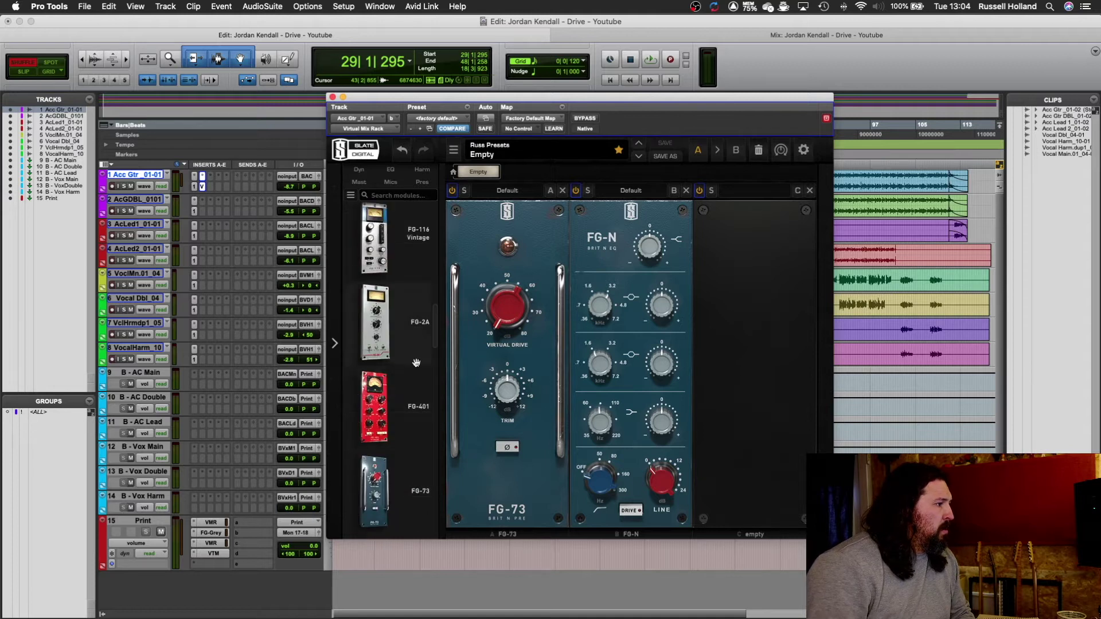
left_click_drag(400, 336, 721, 295)
left_click_drag(750, 292, 759, 299)
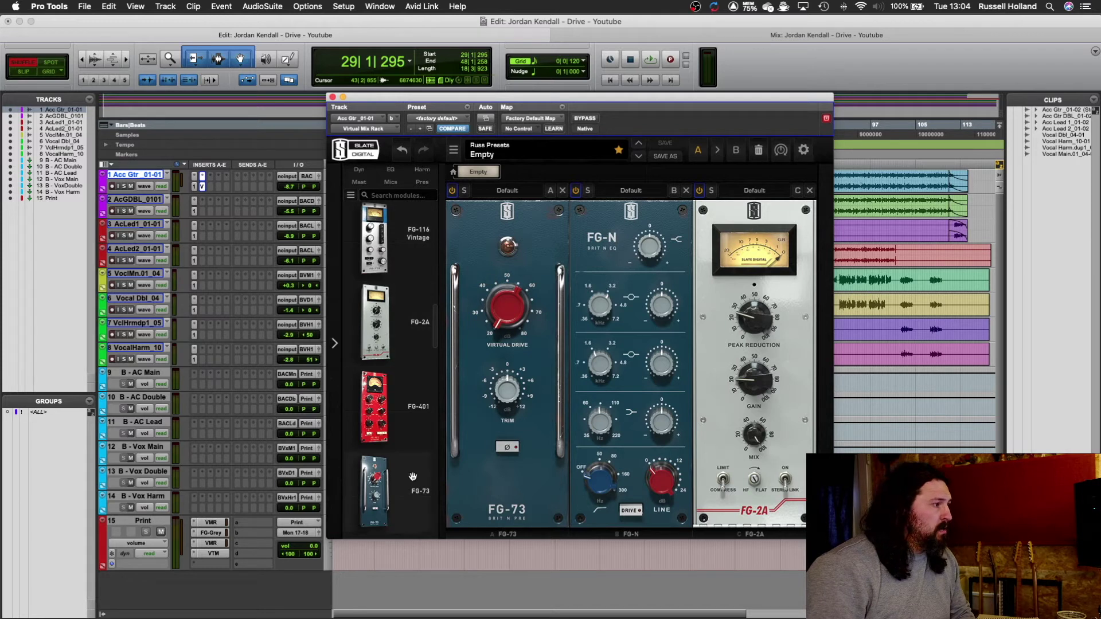
scroll(411, 376, "up", 5)
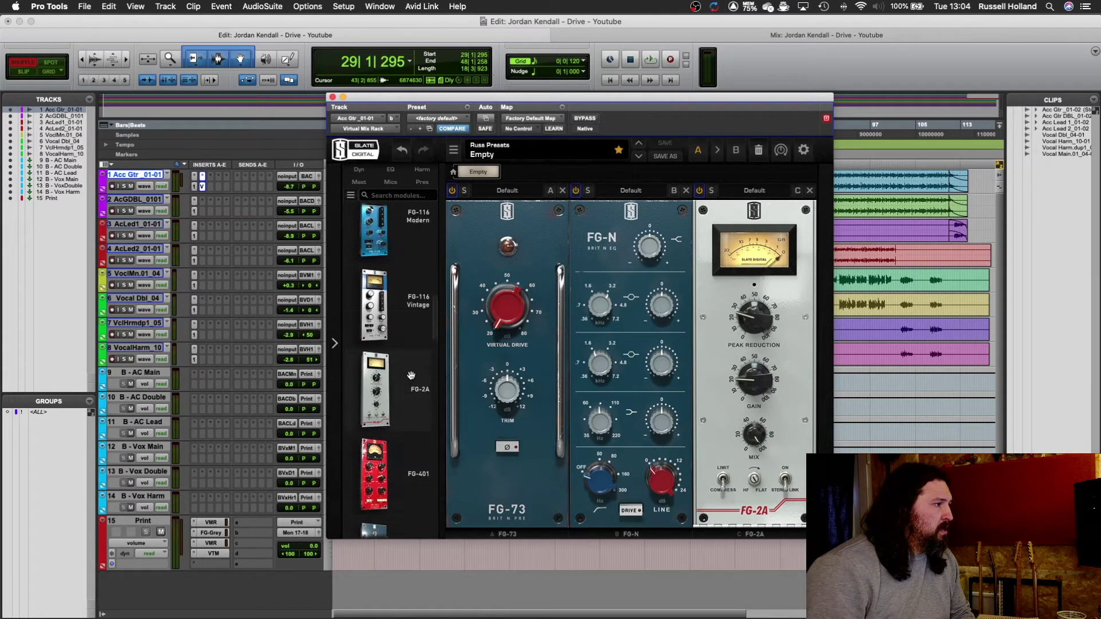
scroll(411, 376, "up", 2)
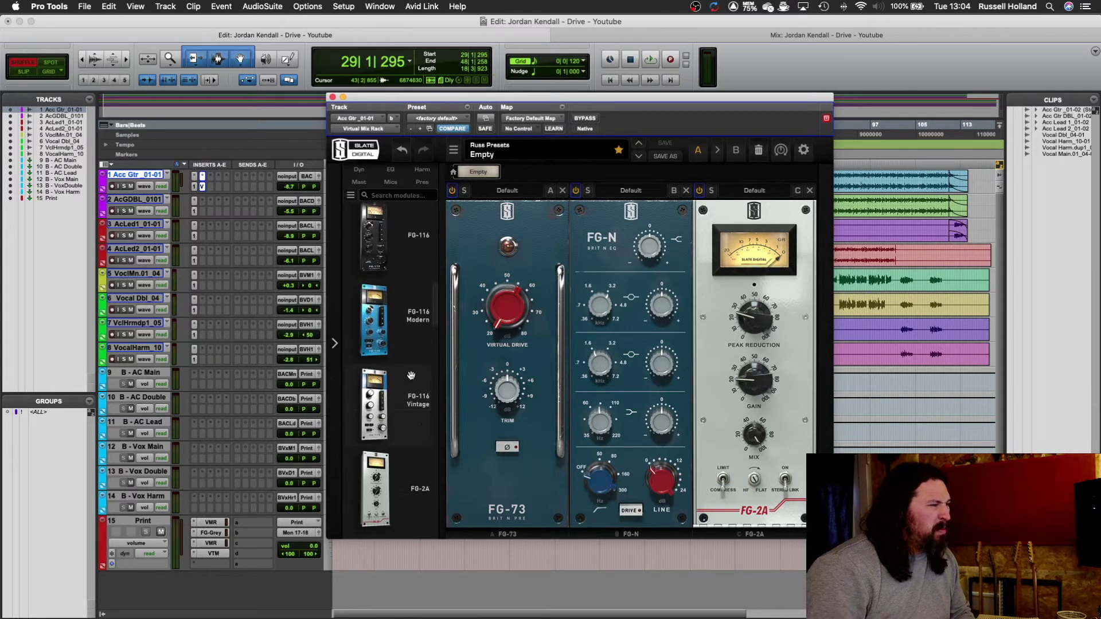
mouse_move(411, 375)
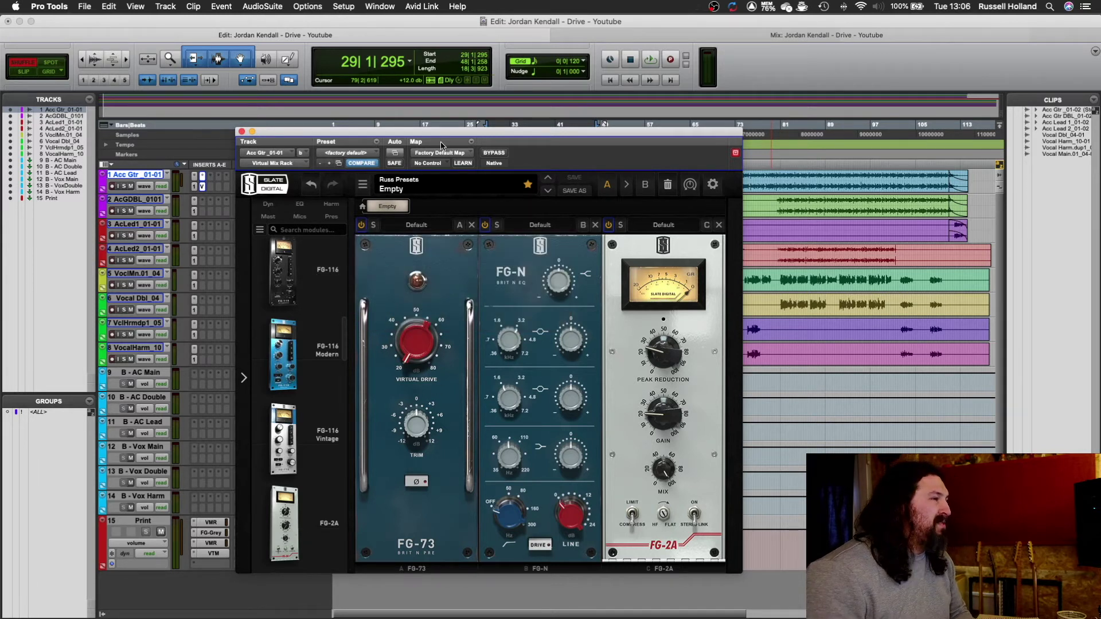
left_click_drag(444, 138, 485, 299)
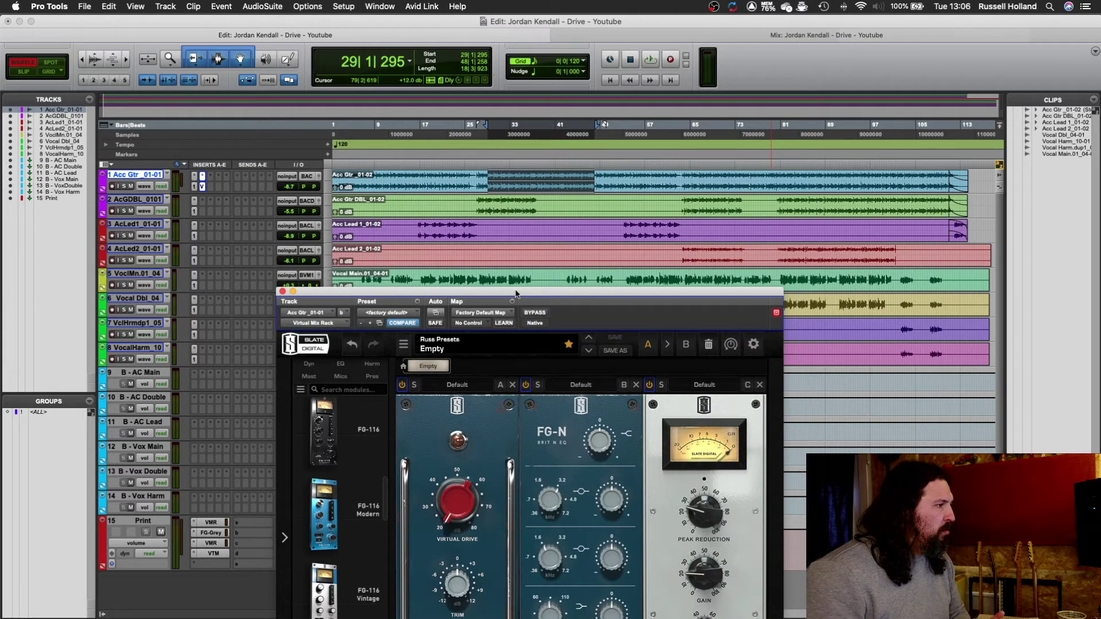
left_click_drag(516, 294, 469, 93)
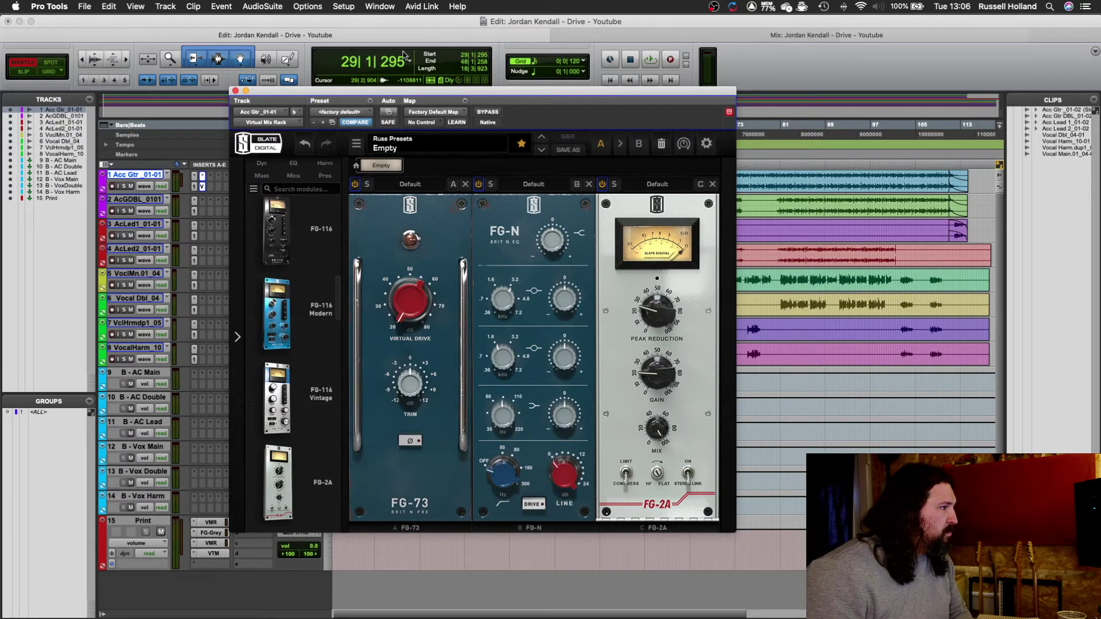
left_click_drag(418, 95, 594, 119)
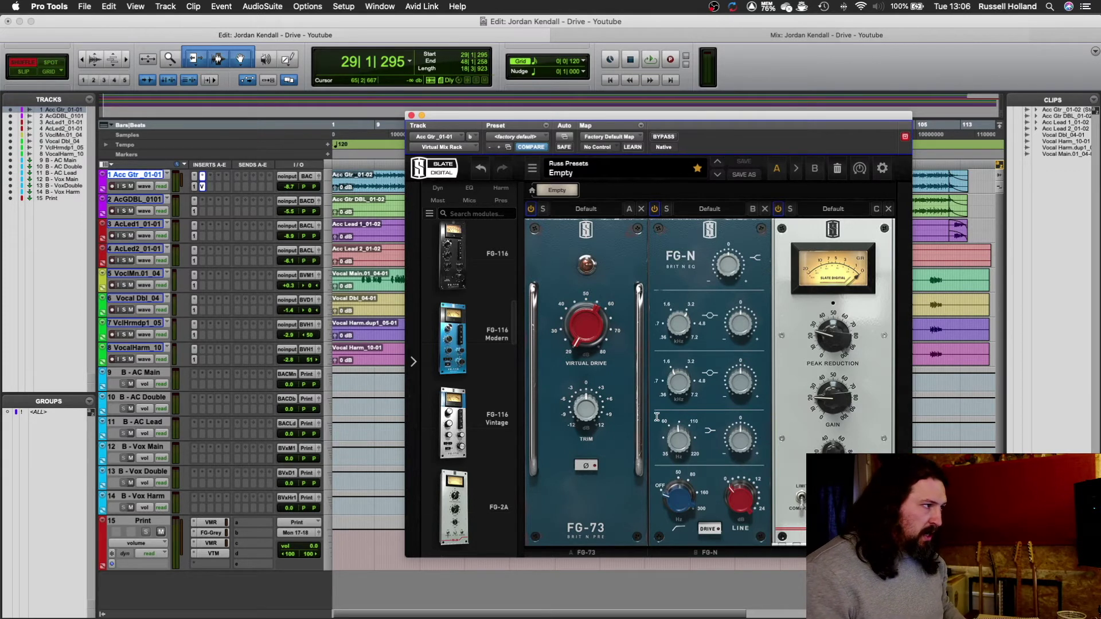
left_click_drag(594, 117, 486, 78)
Audition the selected guitar section through the rack and switch off the FG-2A module.
key("space")
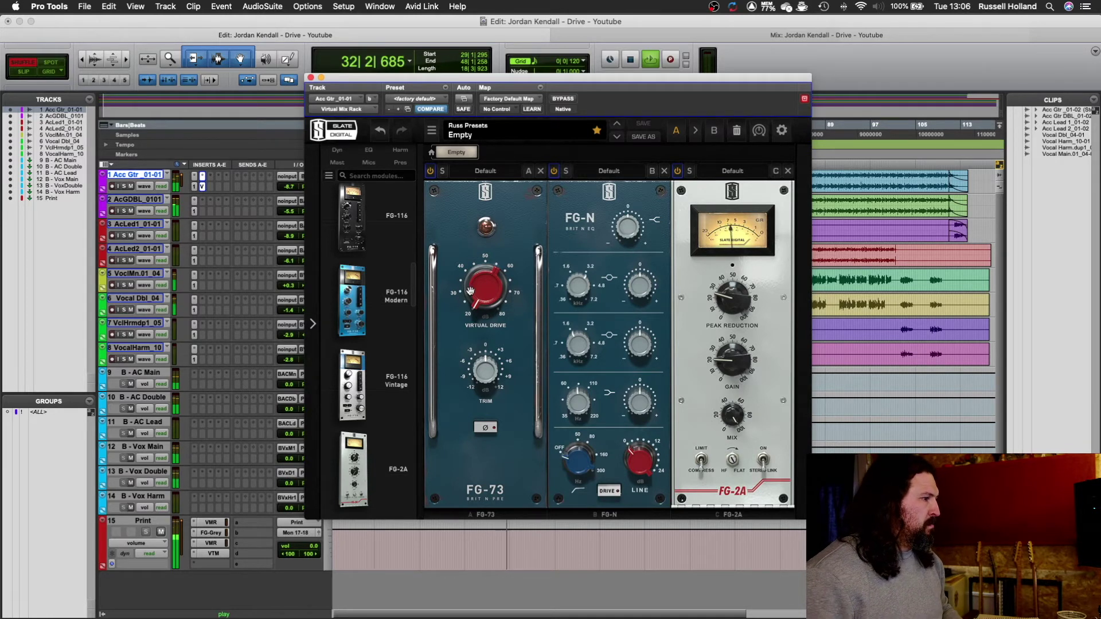
key("space")
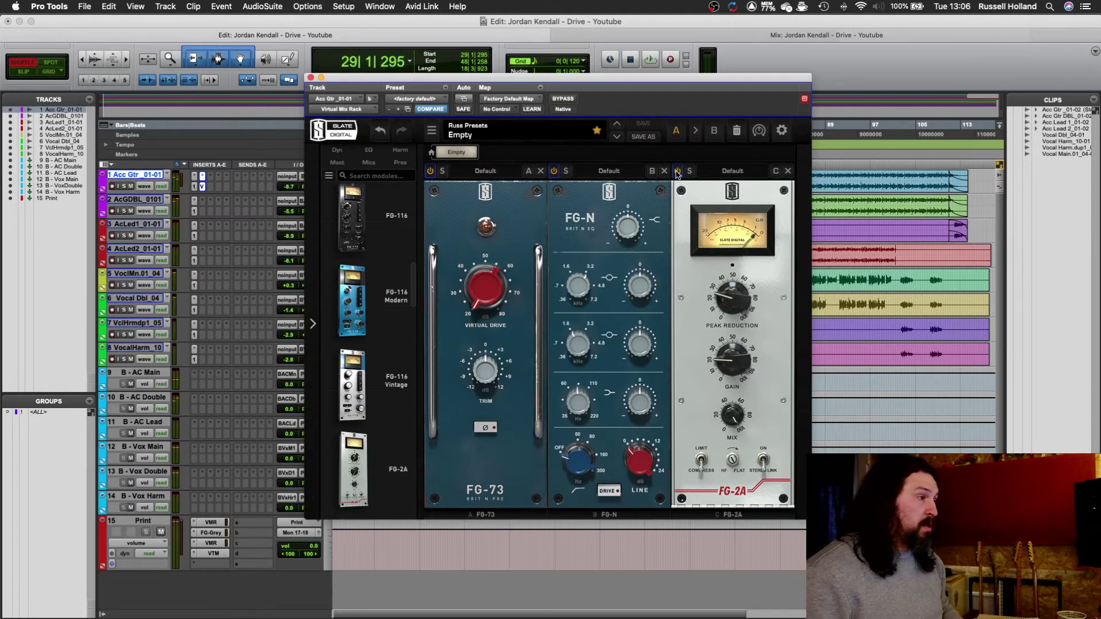
left_click(677, 172)
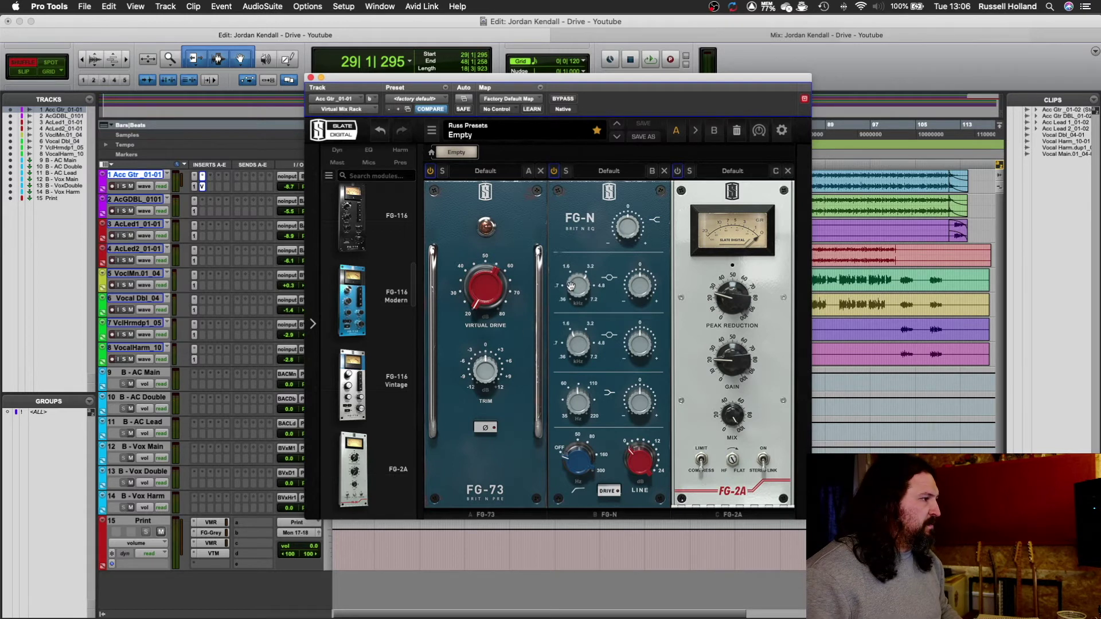
Play the selection with the Acc Gtr track soloed and set the FG-73's Virtual Drive to about 58 dB, checking its trim.
key("space")
mouse_move(478, 293)
left_click_drag(477, 276, 525, 254)
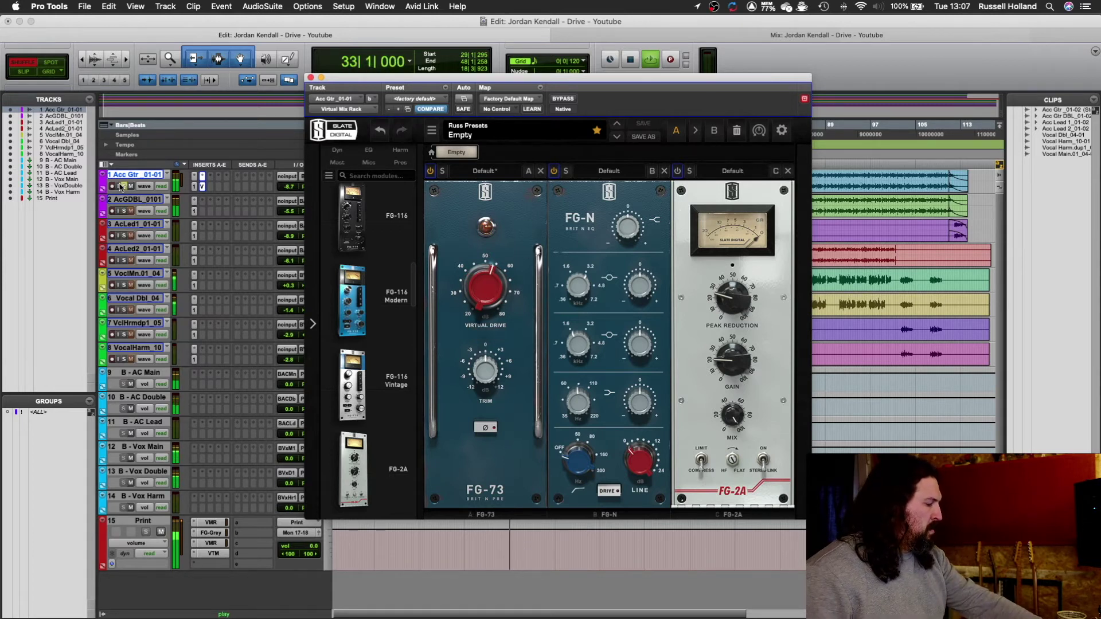
mouse_move(476, 292)
left_mouse_down()
mouse_move(471, 271)
mouse_move(481, 285)
left_mouse_up()
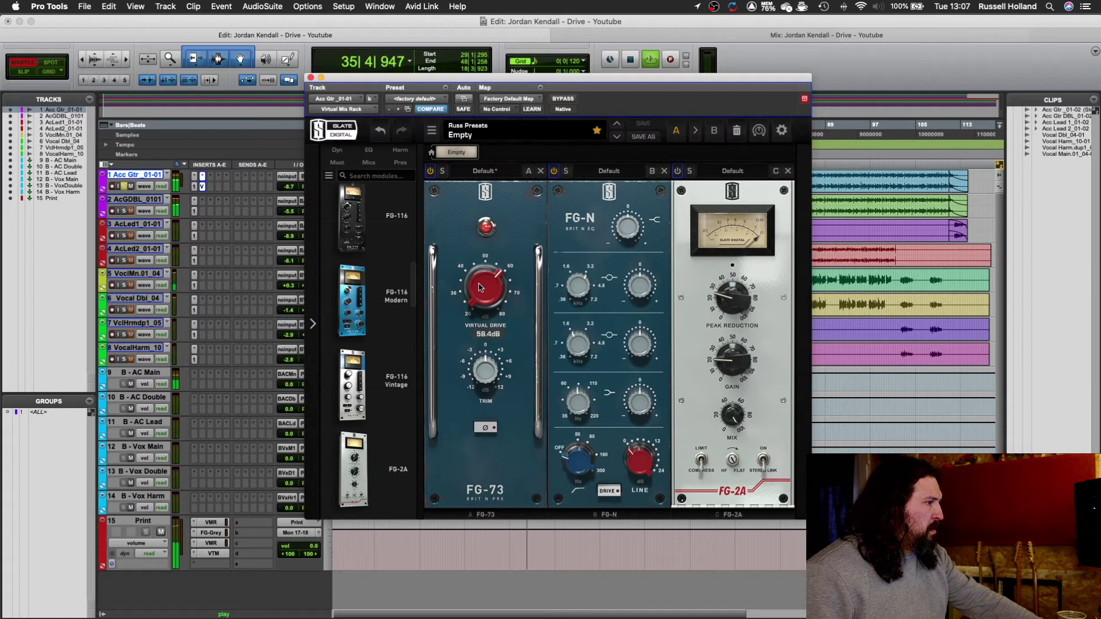
left_click_drag(481, 285, 481, 289)
left_click_drag(495, 369, 498, 361)
Engage Drive on the FG-N and balance its line gain against the FG-73's Virtual Drive.
left_click_drag(579, 459, 579, 457)
left_click_drag(651, 466, 655, 430)
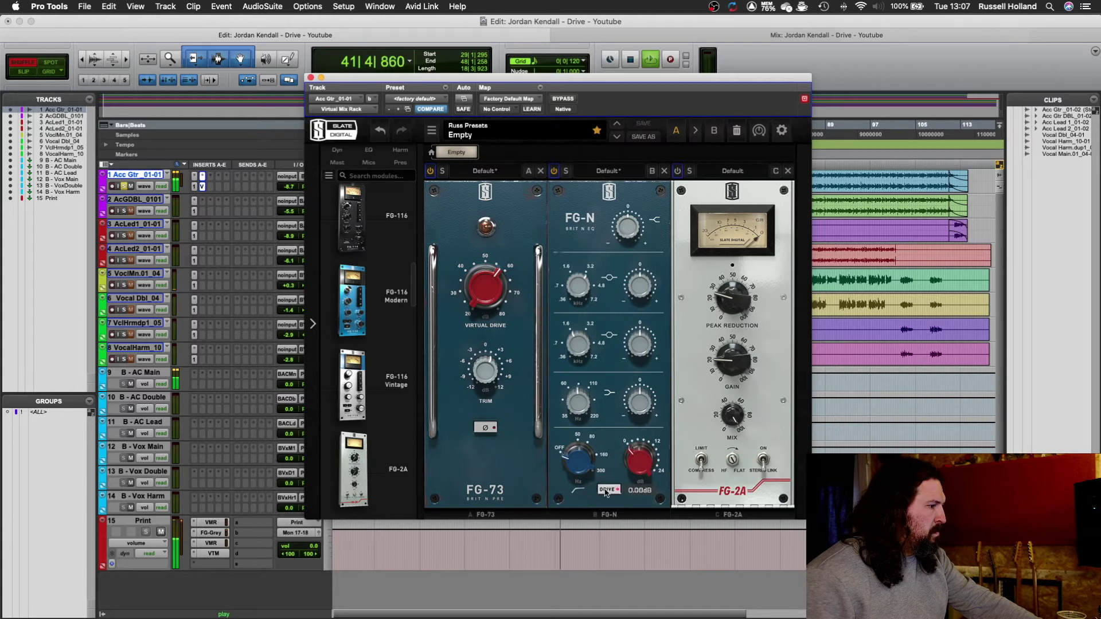
left_click_drag(647, 472, 650, 451)
left_click_drag(470, 283, 471, 282)
Sweep the FG-N's upper mid band with a boost and settle on a cut of about 1.2 dB near 2.8 kHz.
left_click_drag(629, 213, 625, 231)
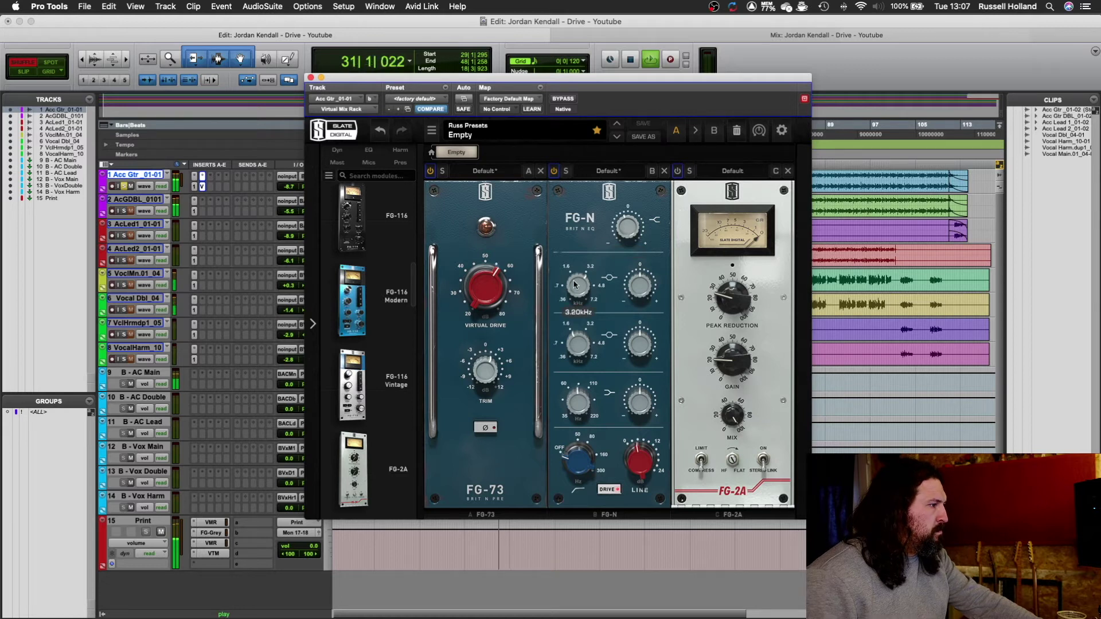
mouse_move(637, 280)
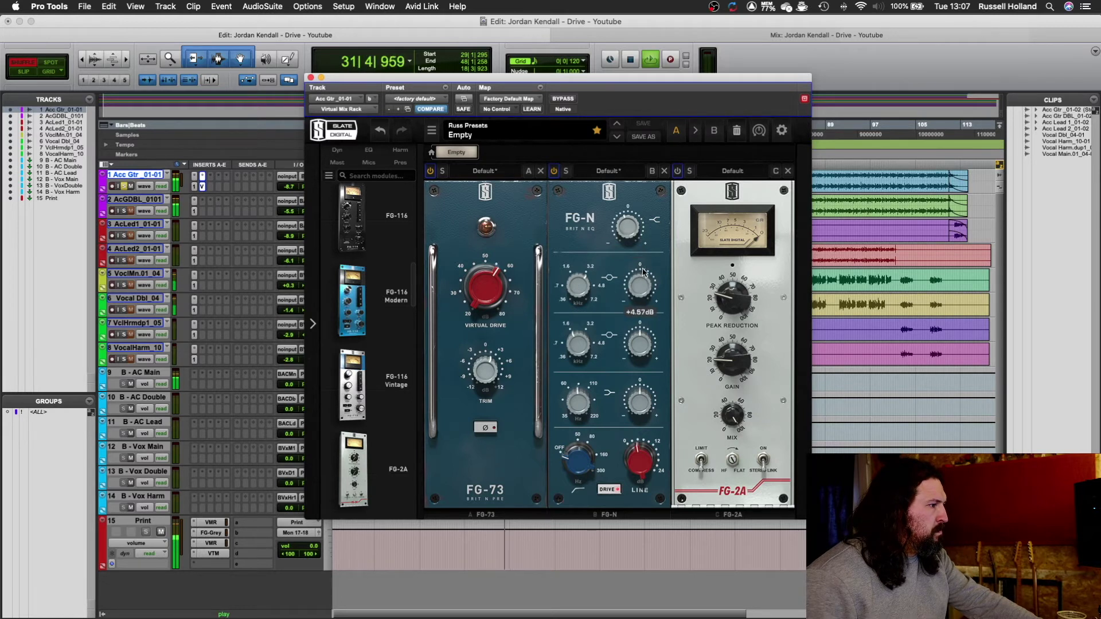
left_click_drag(578, 284, 630, 302)
left_click_drag(573, 282, 571, 291)
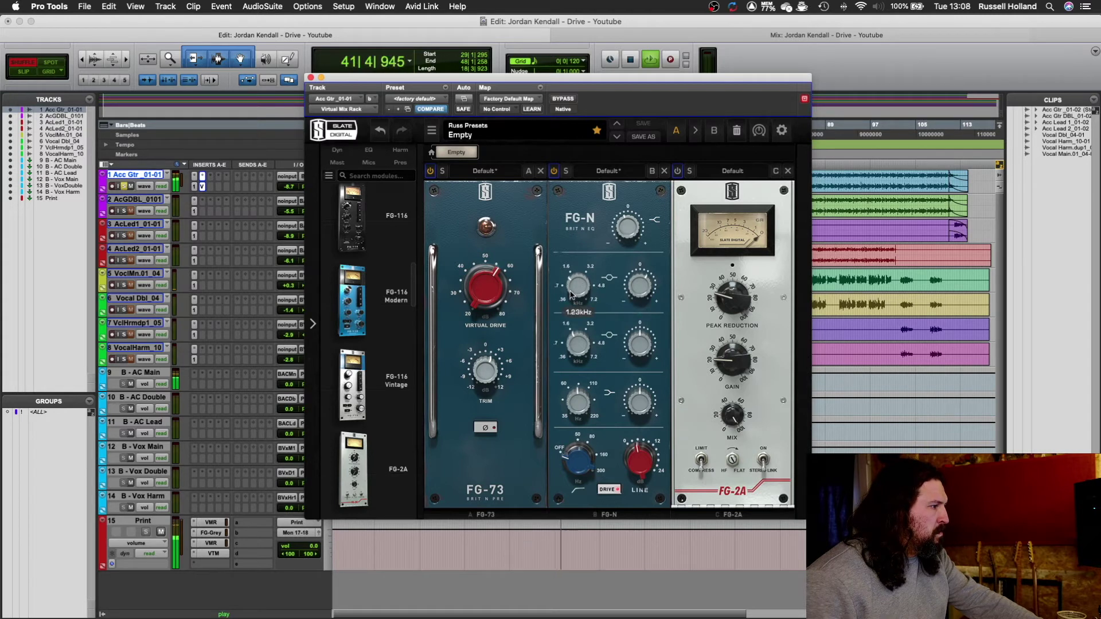
left_click_drag(639, 287, 598, 262)
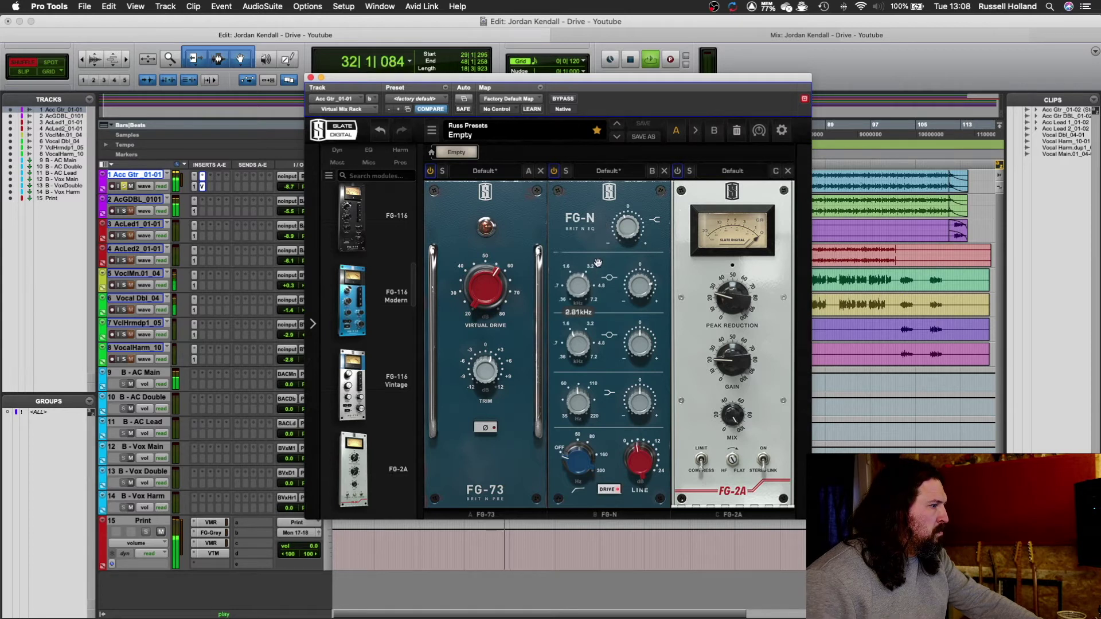
left_click_drag(639, 293, 629, 320)
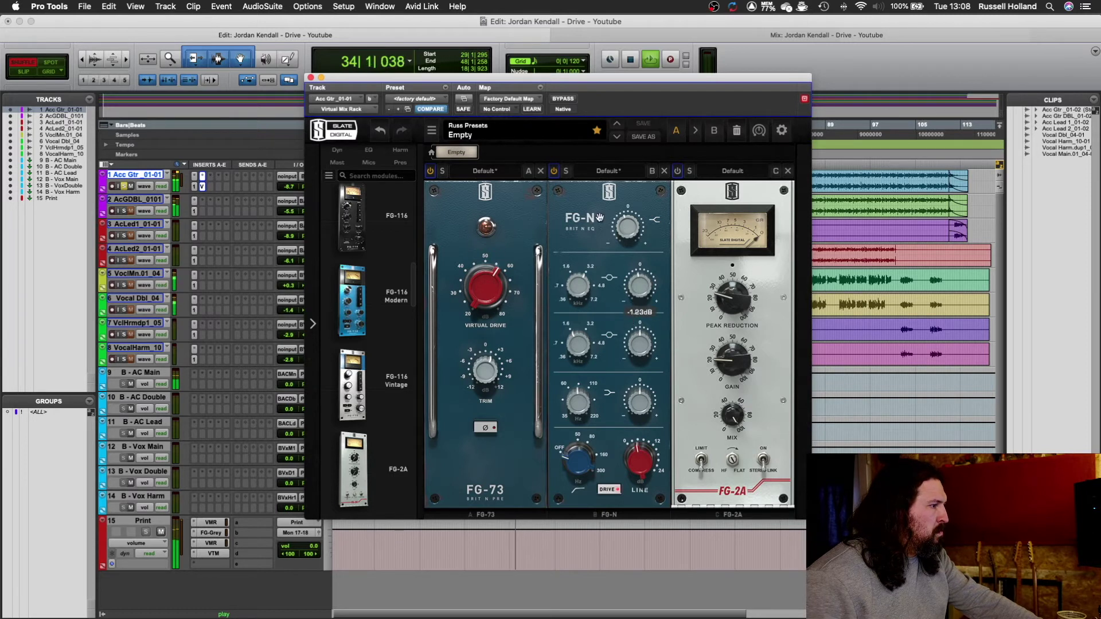
Shape the FG-N's high shelf, low shelf and lower mid band, boosting the lows about 3.3 dB and tuning the mid near 827 Hz.
left_click_drag(628, 218, 628, 217)
left_click_drag(579, 401, 651, 394)
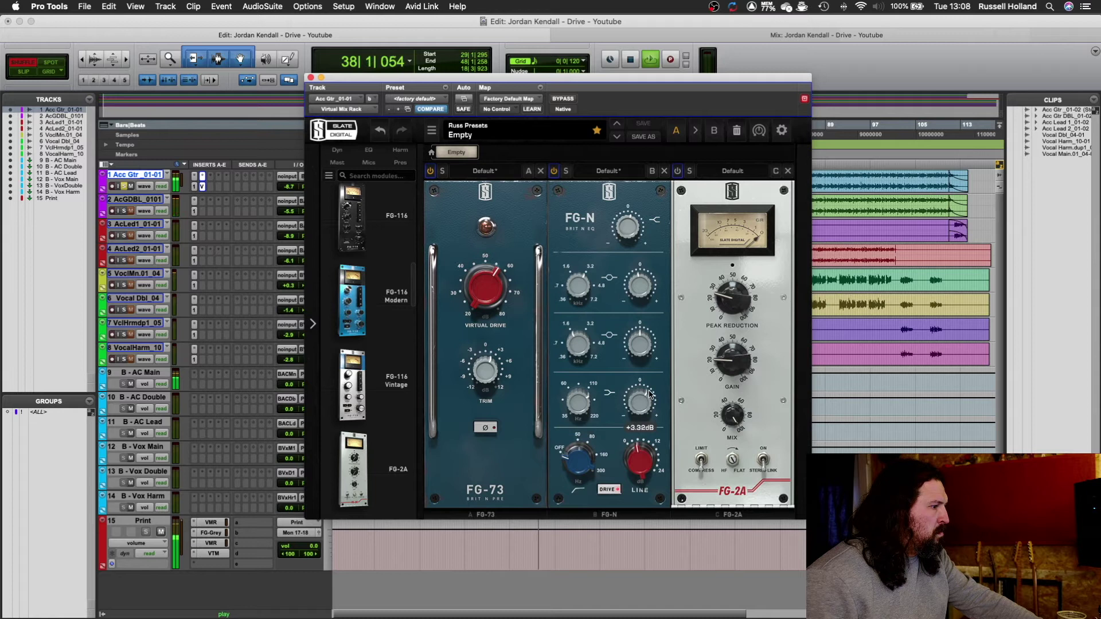
left_click_drag(586, 404, 639, 341)
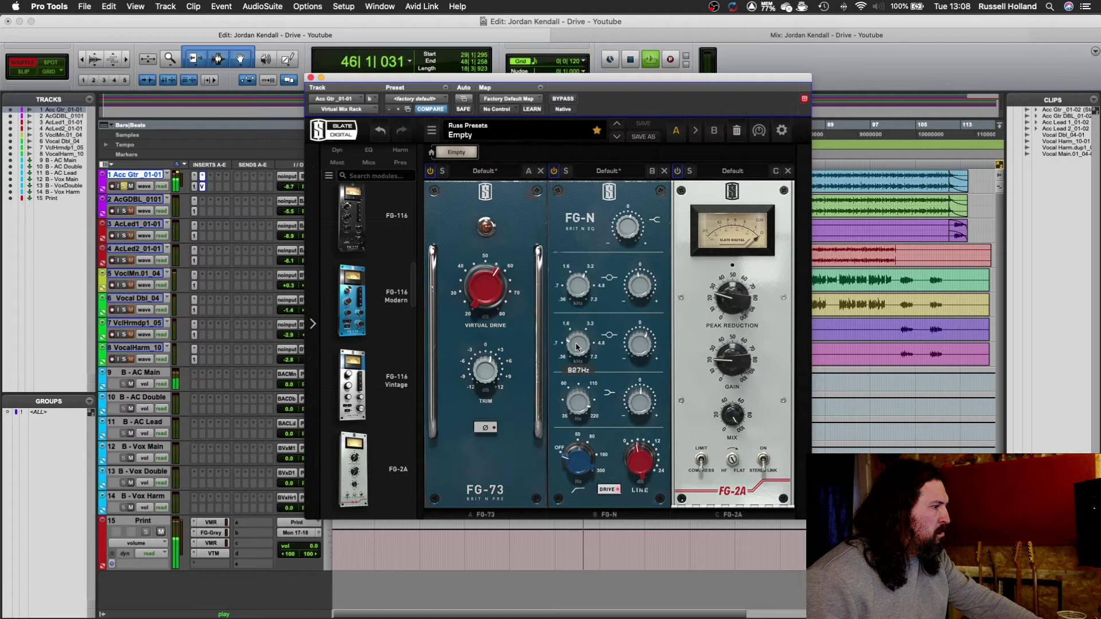
key("space")
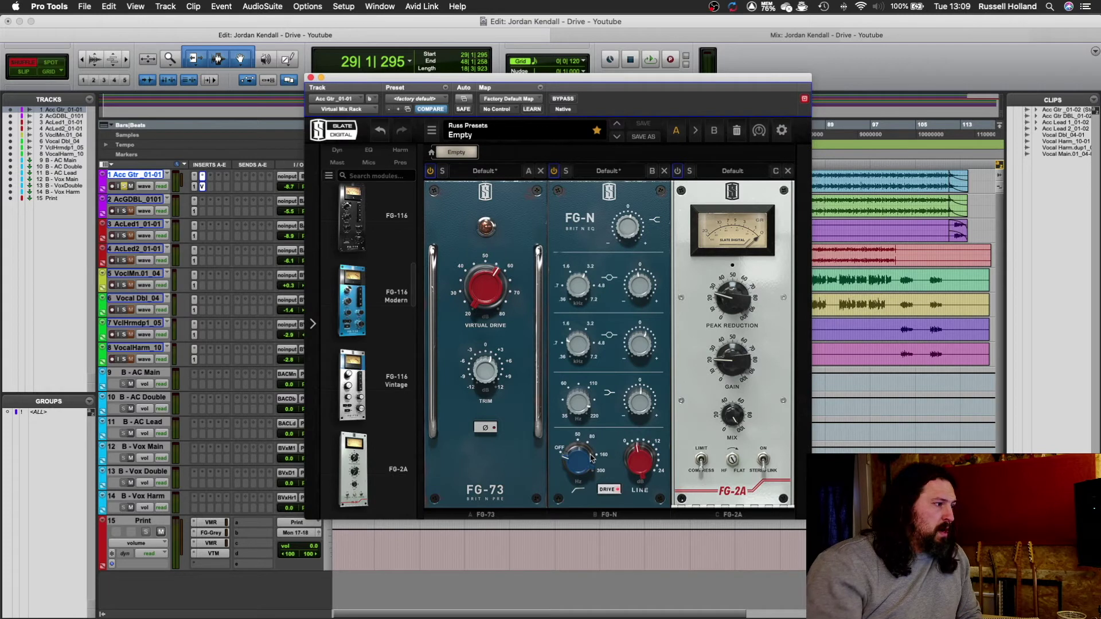
mouse_move(578, 359)
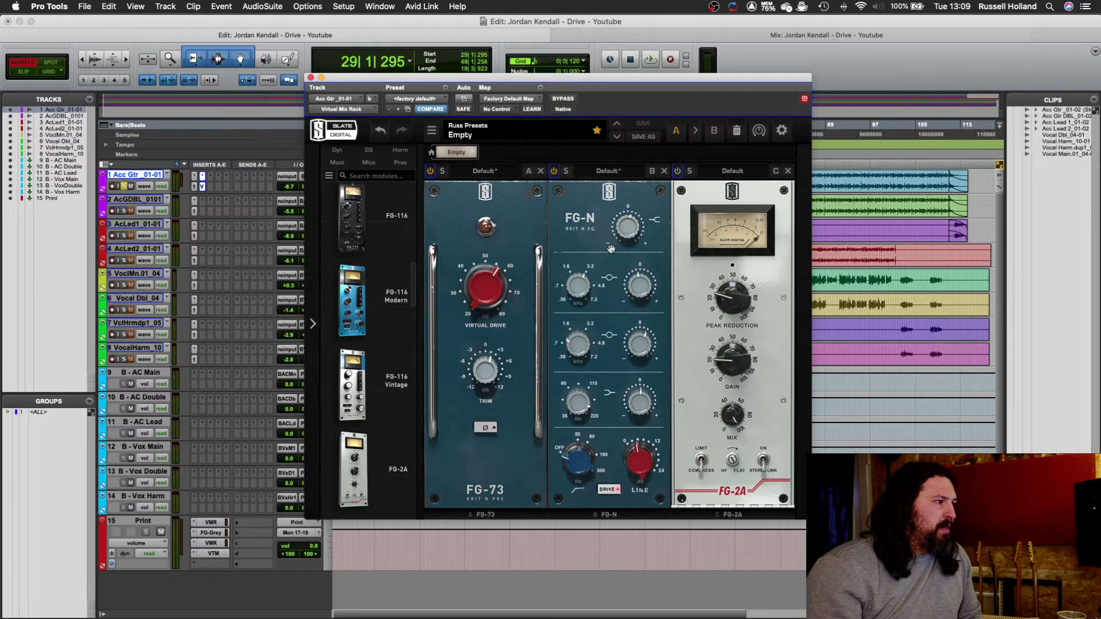
Turn on the FG-2A compressor and dial in its peak reduction and gain by ear while the selection plays.
mouse_move(639, 288)
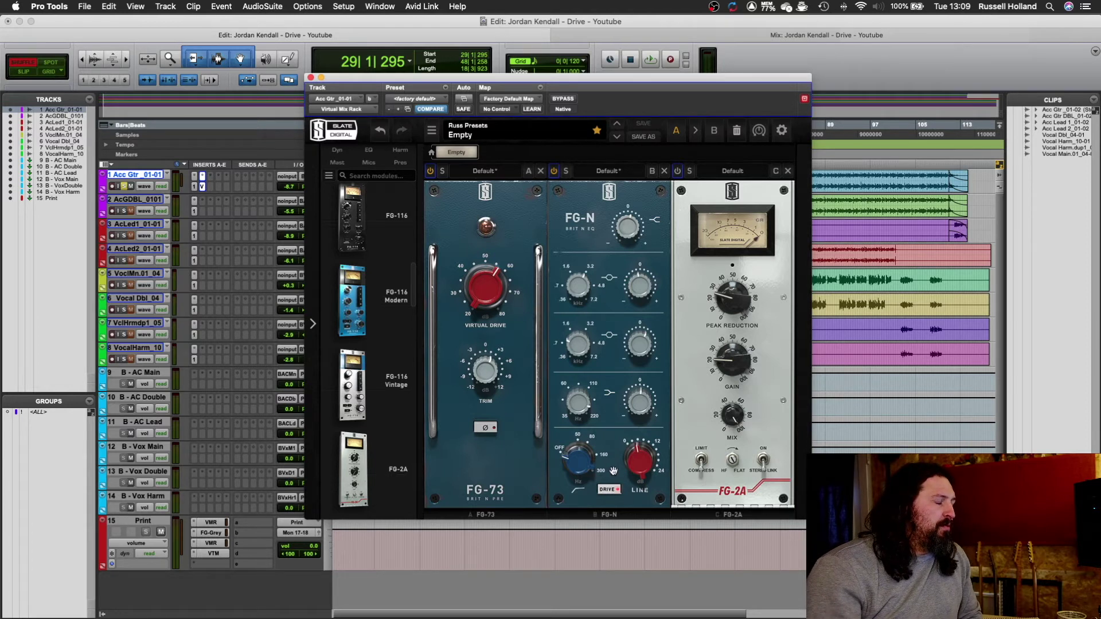
mouse_move(489, 373)
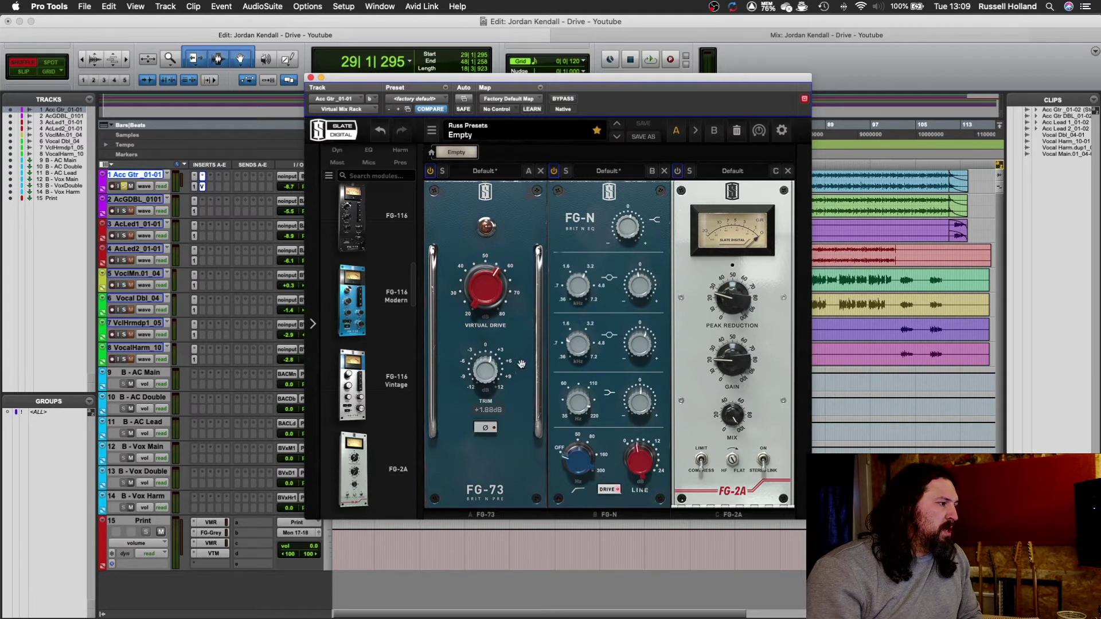
left_click(677, 171)
key("space")
left_click_drag(733, 298, 728, 365)
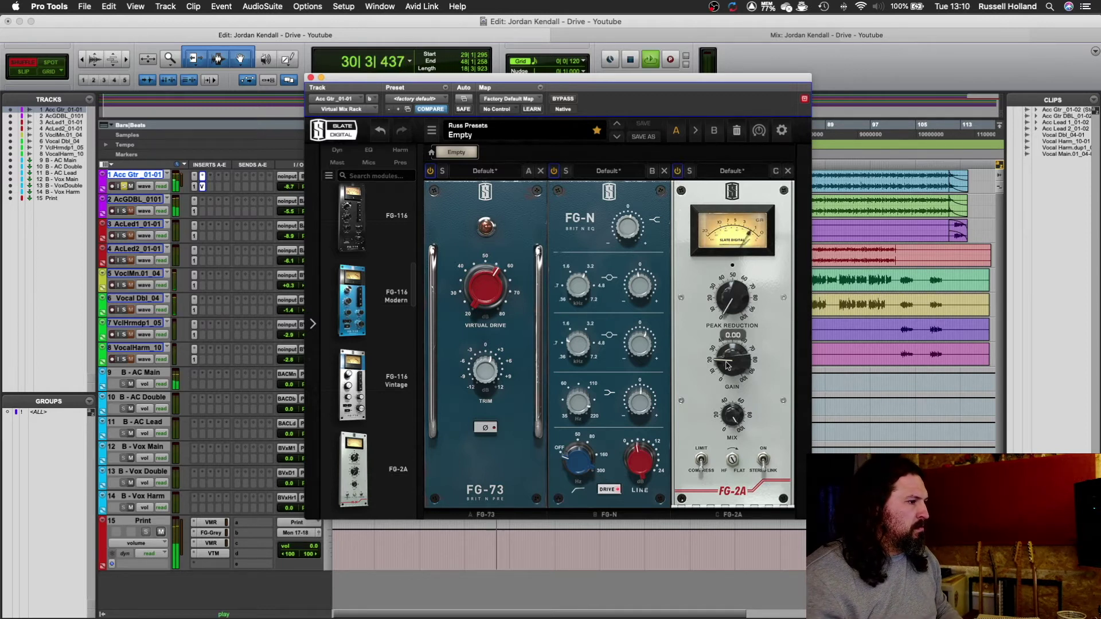
mouse_move(733, 473)
left_click_drag(732, 474, 728, 494)
left_click_drag(729, 373, 727, 269)
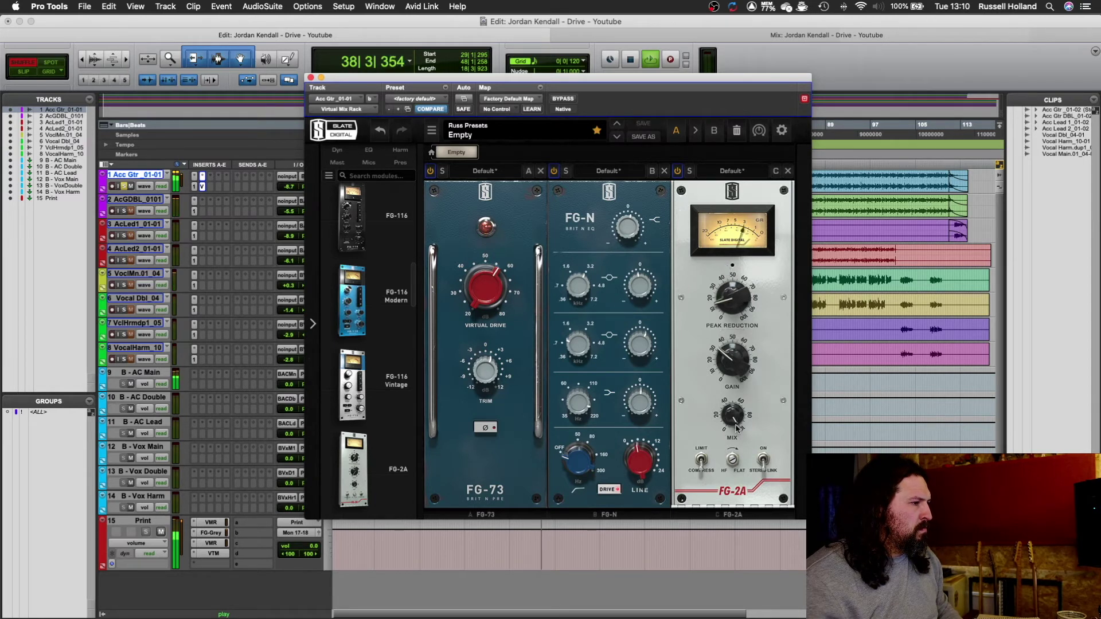
Fine-tune the FG-2A to a gain of about 20 and a peak reduction of about 15.2, and stop playback.
mouse_move(738, 353)
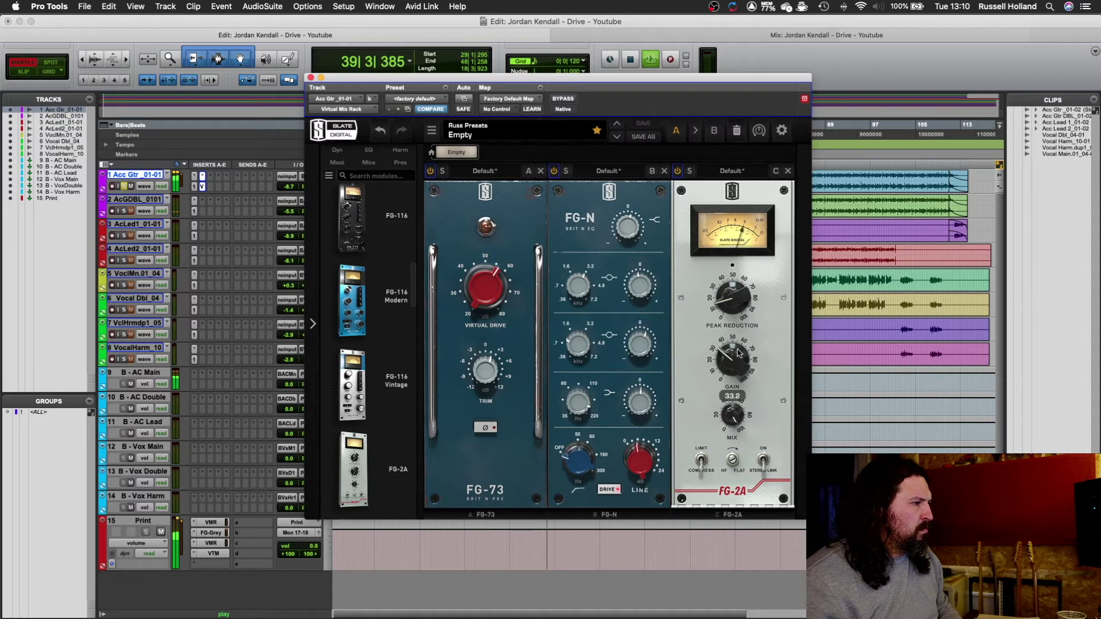
left_click_drag(739, 353, 729, 364)
mouse_move(736, 297)
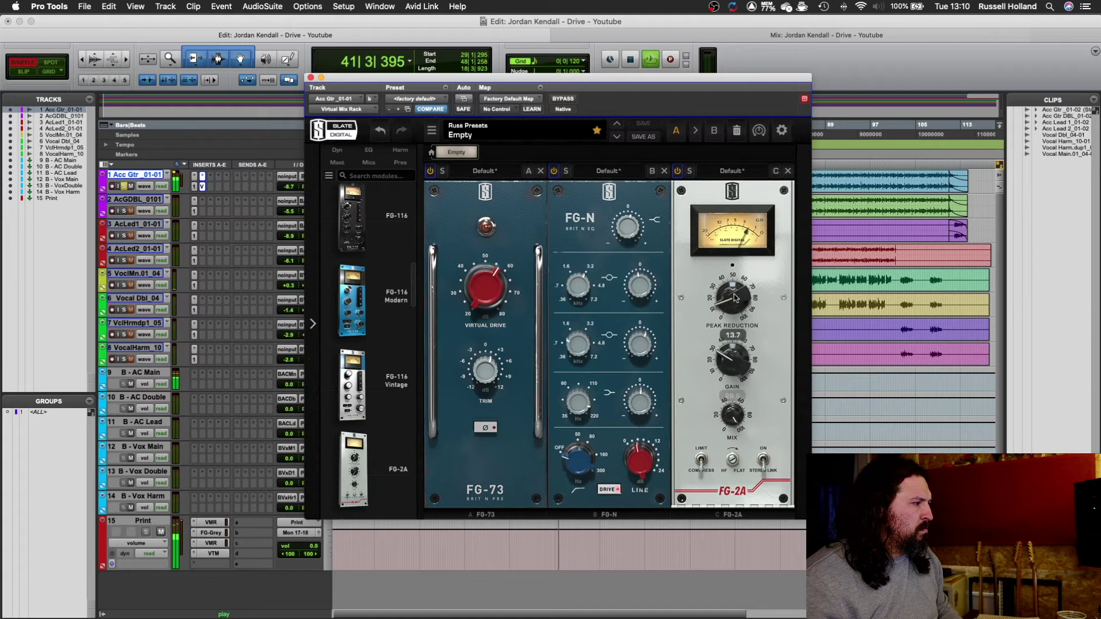
scroll(736, 298, "down", 1)
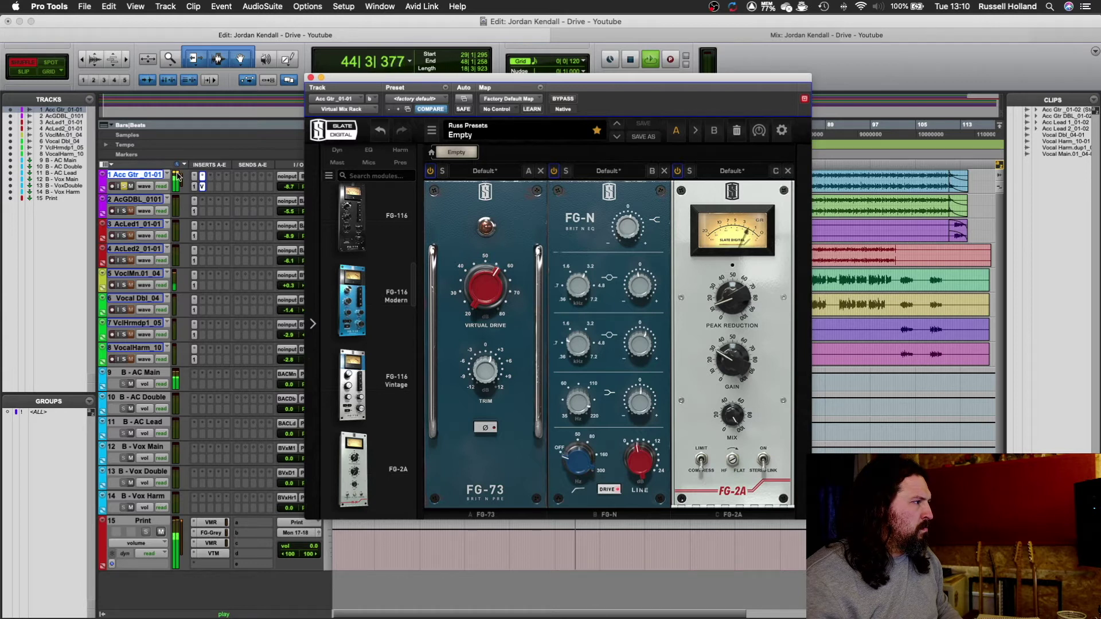
mouse_move(721, 373)
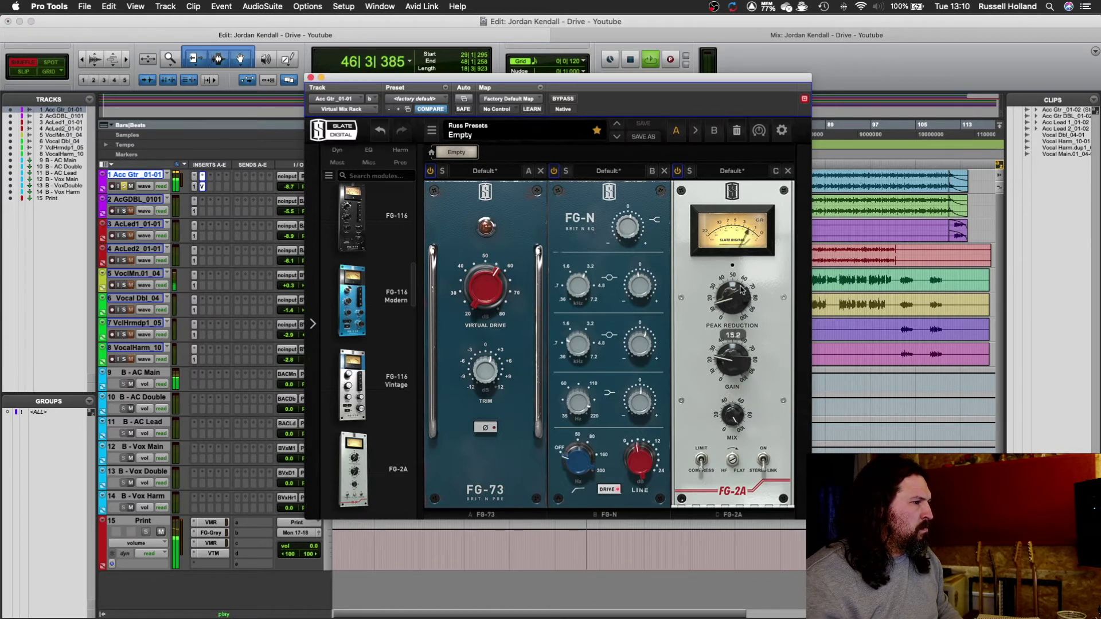
key("space")
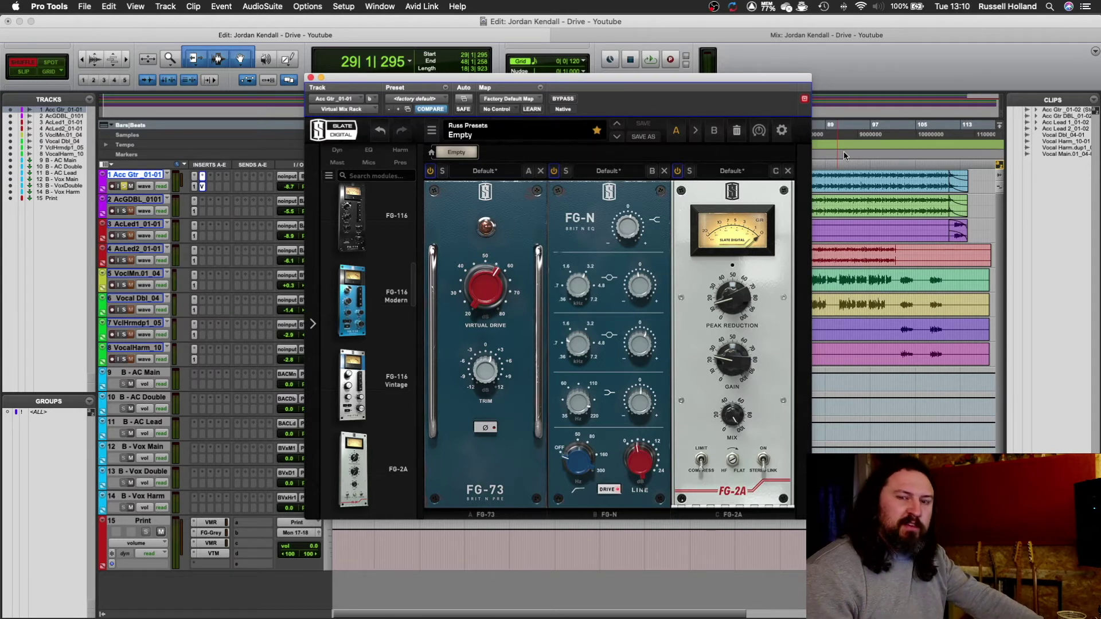
Unsolo the Acc Gtr track and audition the processed guitar with the full mix.
key("shift+s")
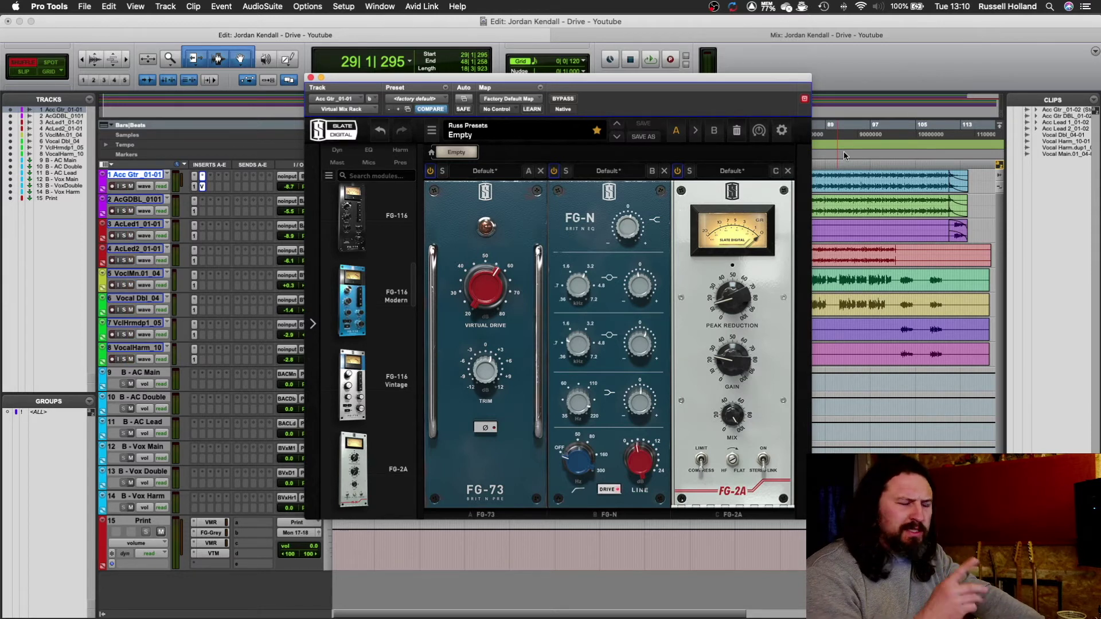
key("space")
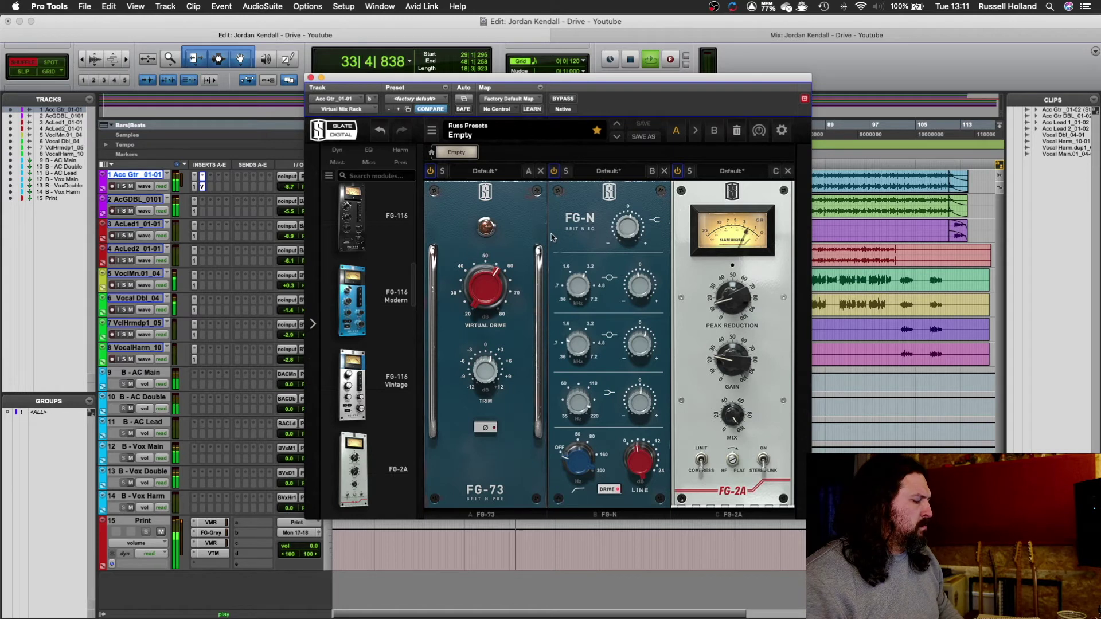
key("space")
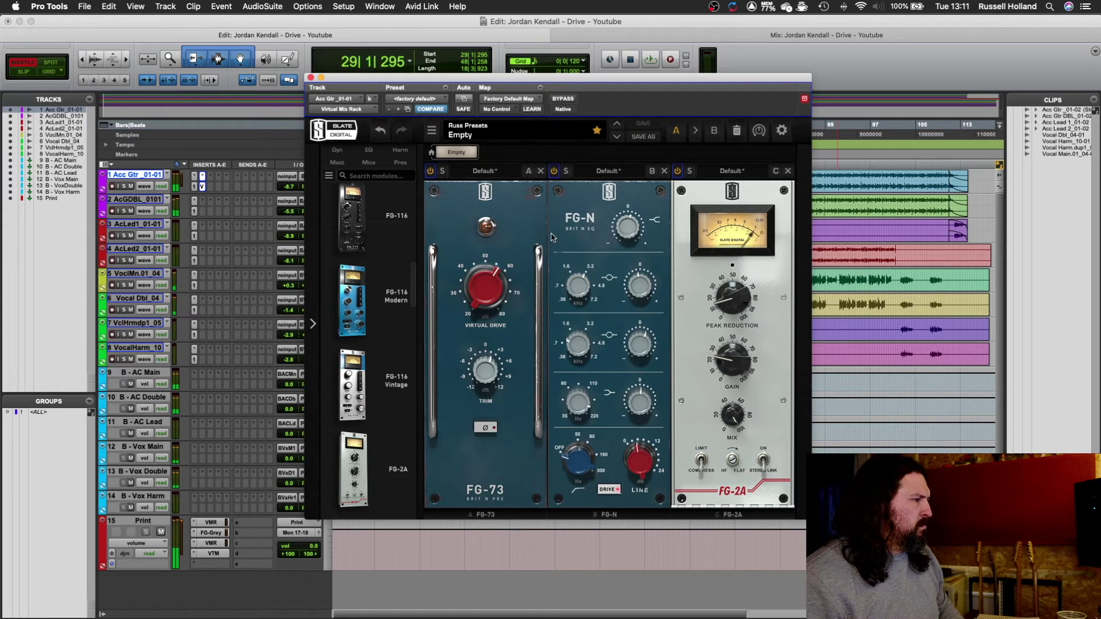
Close the plug-in window and copy the Acc Gtr track's Virtual Mix Rack insert to the AcGDBL track.
left_click(310, 78)
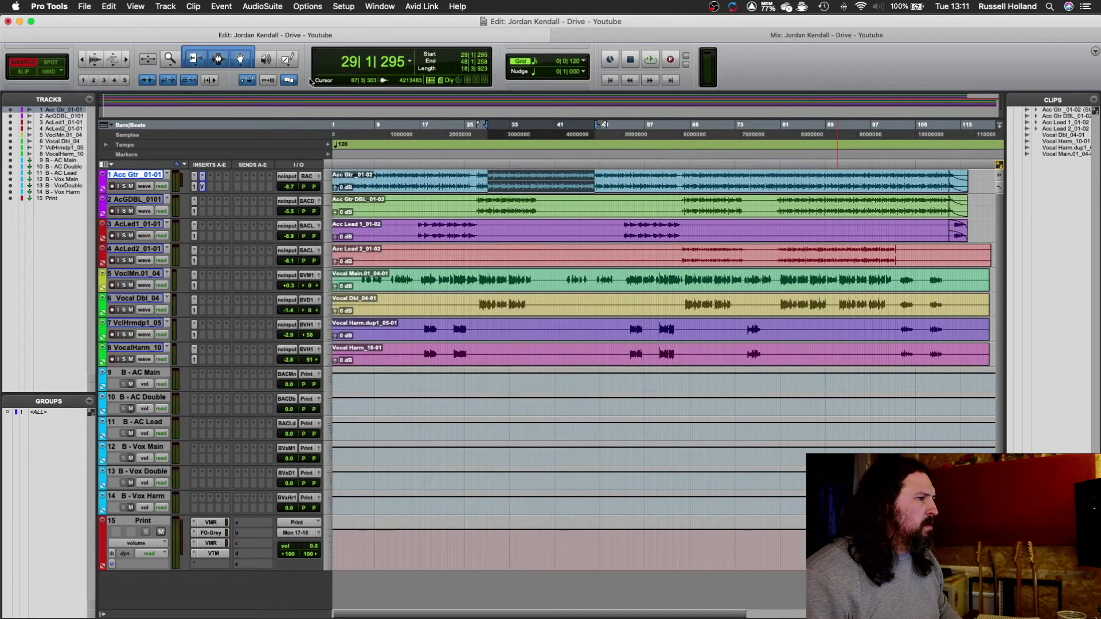
left_click(203, 188)
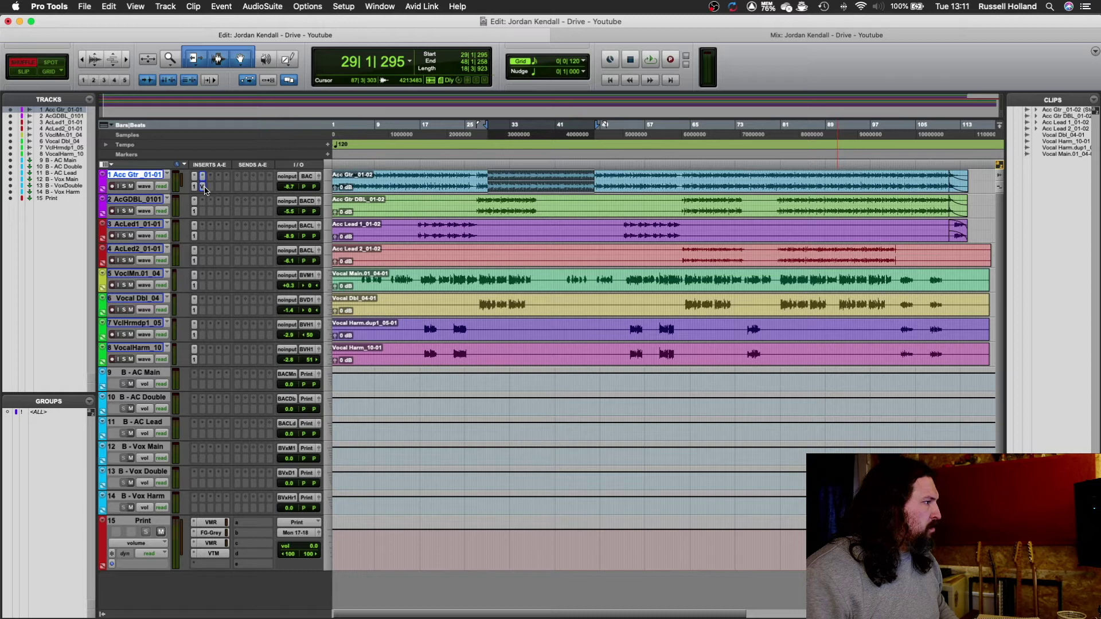
left_click_drag(204, 189, 203, 211)
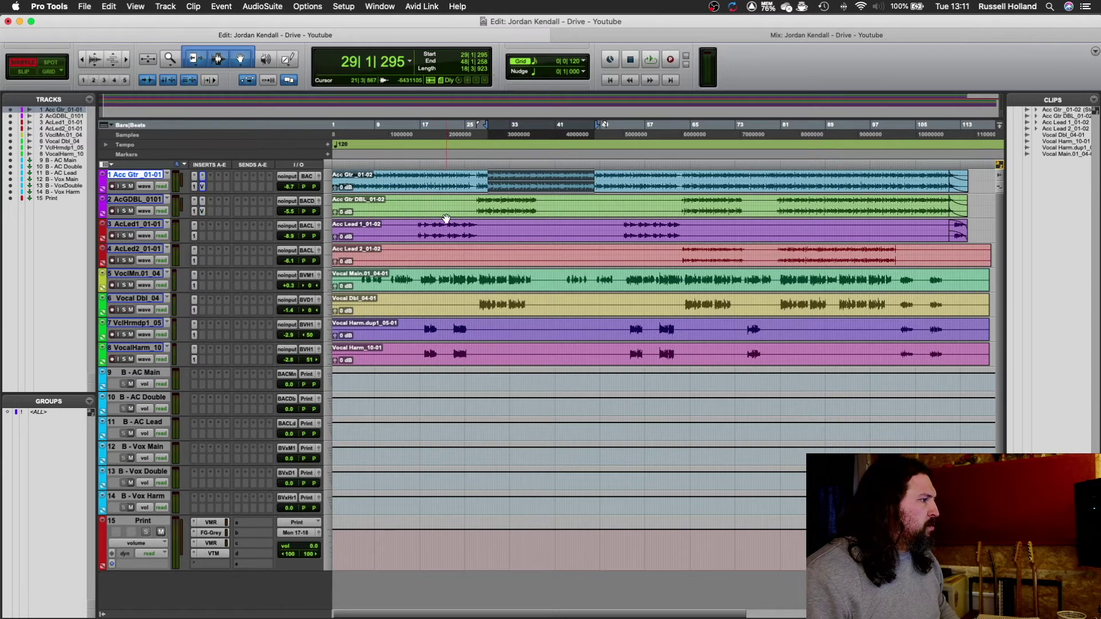
Select and audition the first Acc Gtr DBL passage from about bar 26 to bar 42, and open its Virtual Mix Rack.
left_click_drag(471, 201, 562, 213)
key("space")
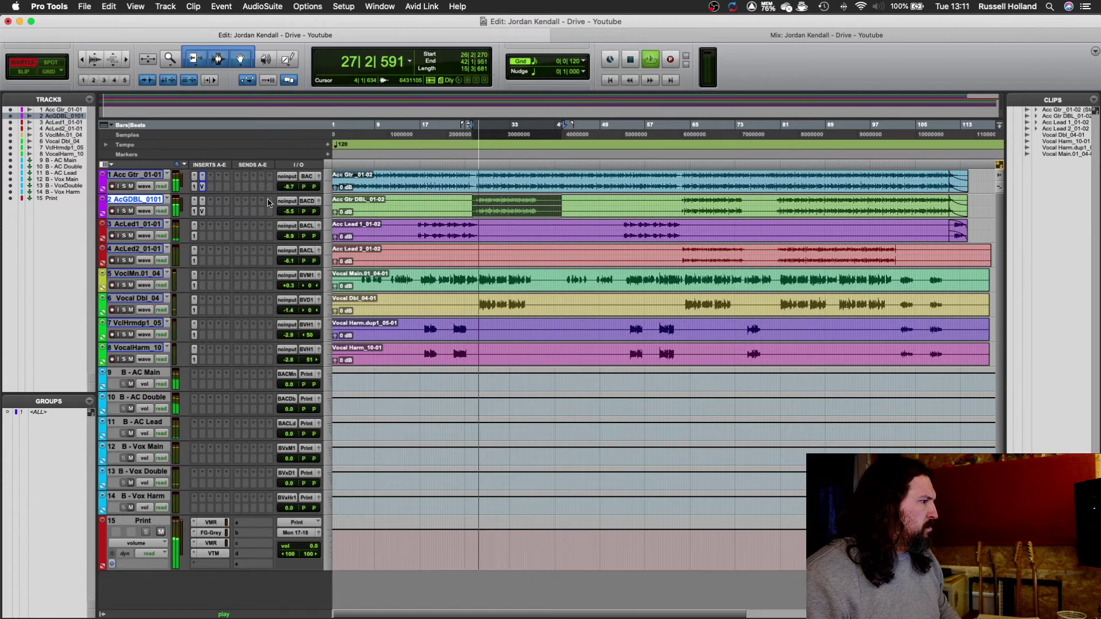
key("space")
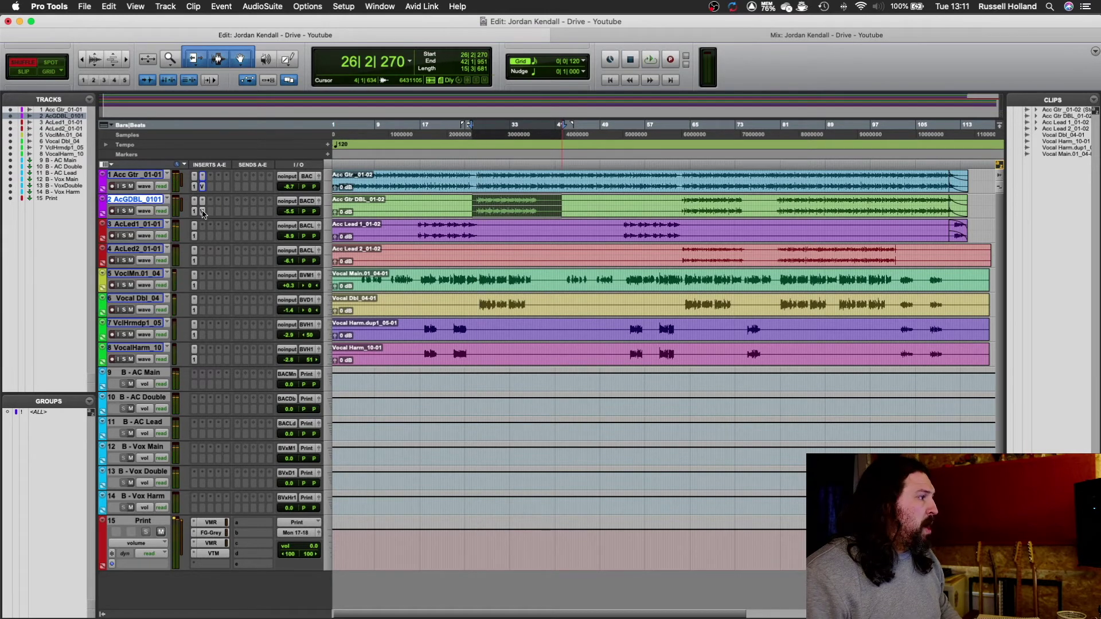
left_click(202, 212)
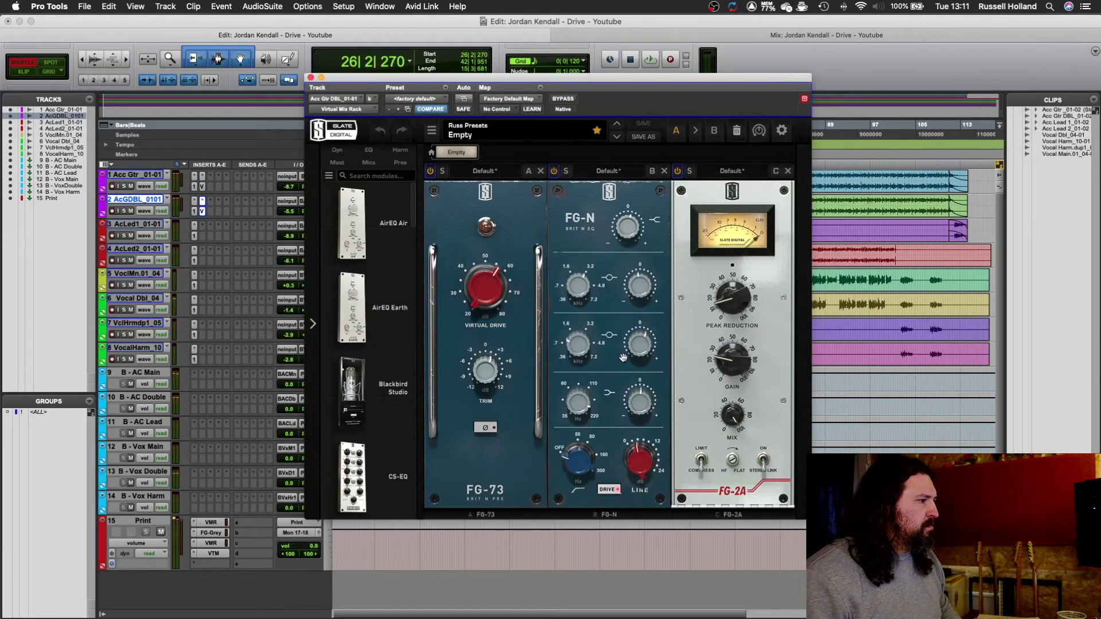
Reset the copied FG-N and FG-73 controls to their defaults on the guitar double, and bypass the FG-2A.
mouse_move(635, 347)
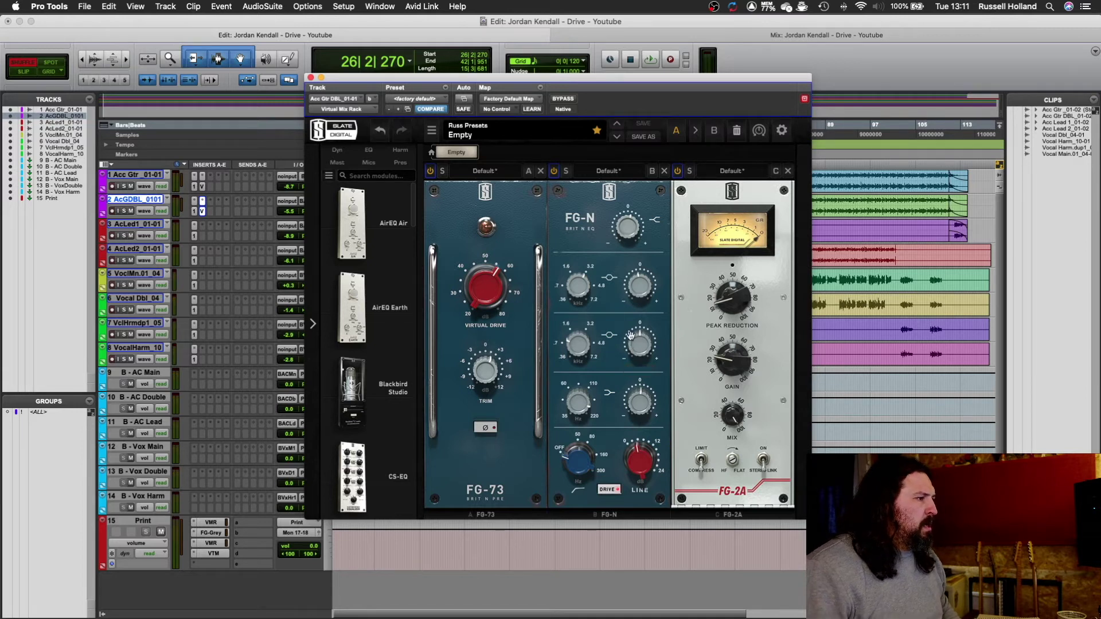
mouse_move(639, 287)
mouse_move(587, 288)
mouse_move(580, 409)
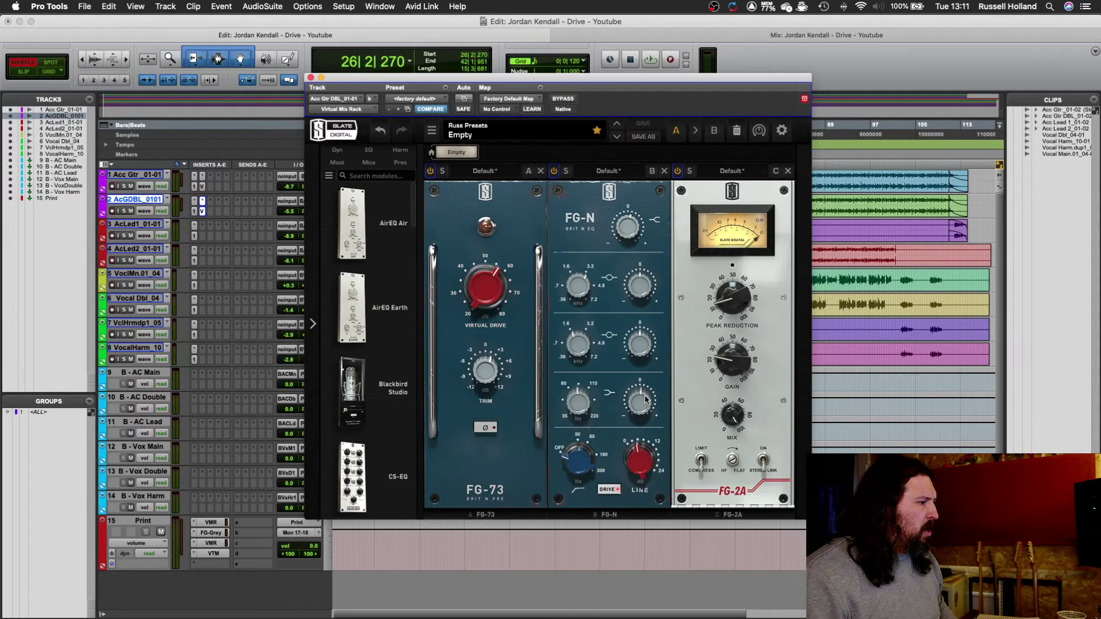
mouse_move(642, 469)
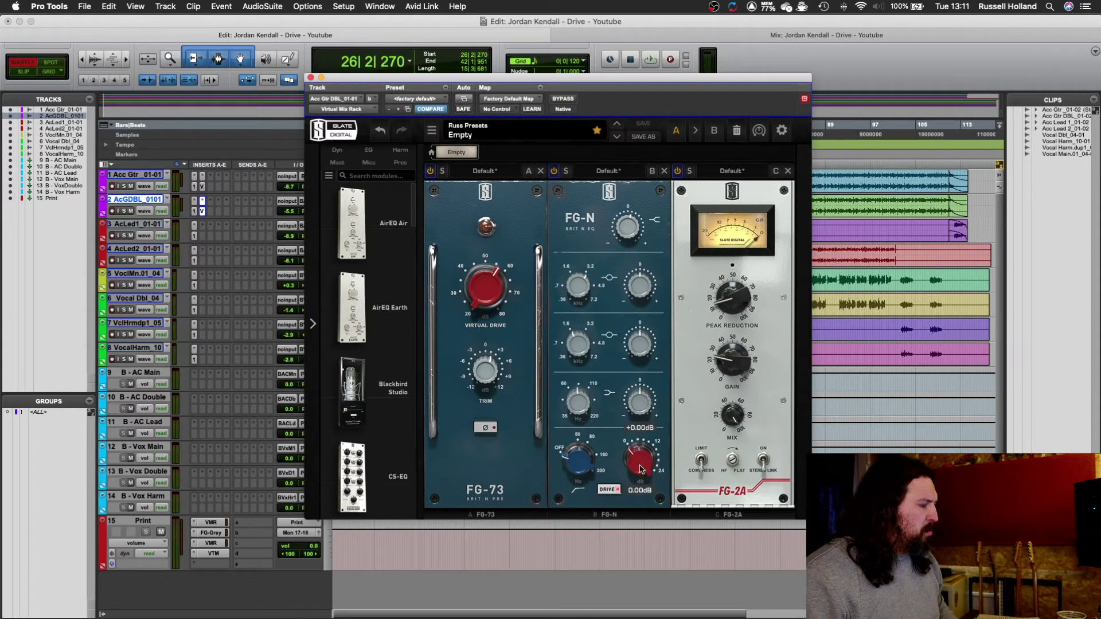
mouse_move(637, 230)
left_click(638, 230, "alt")
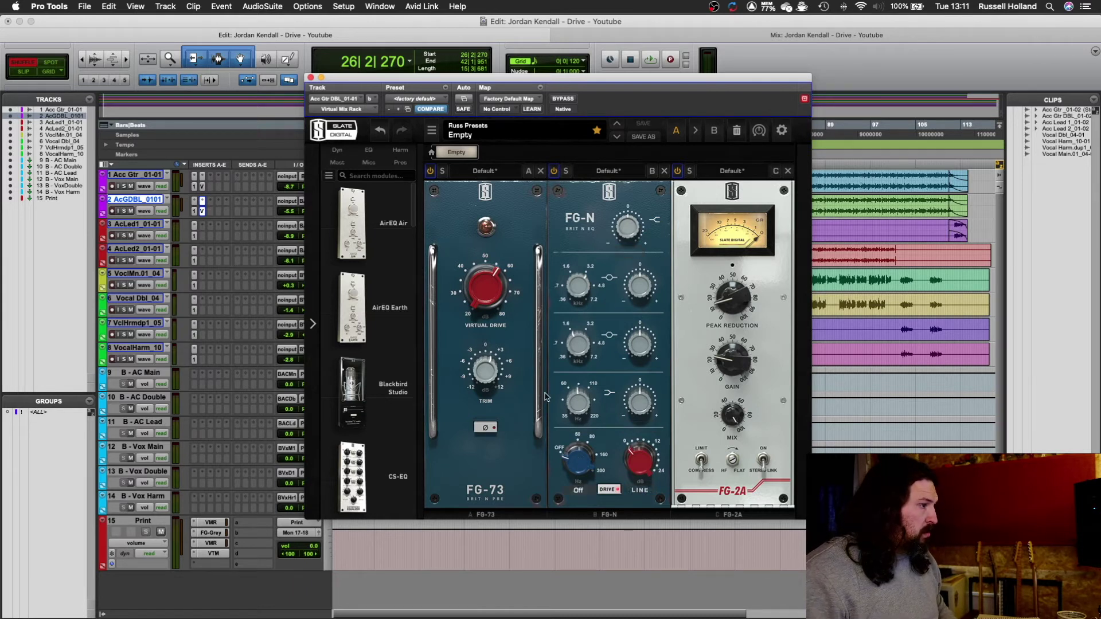
left_click(488, 373, "alt")
mouse_move(741, 360)
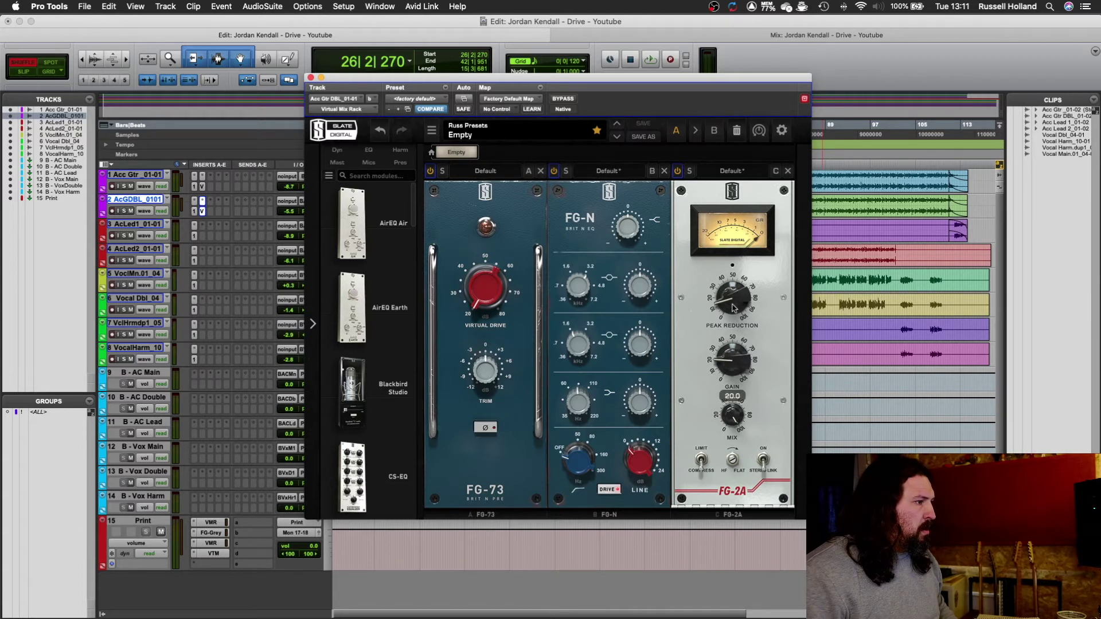
left_click(678, 172)
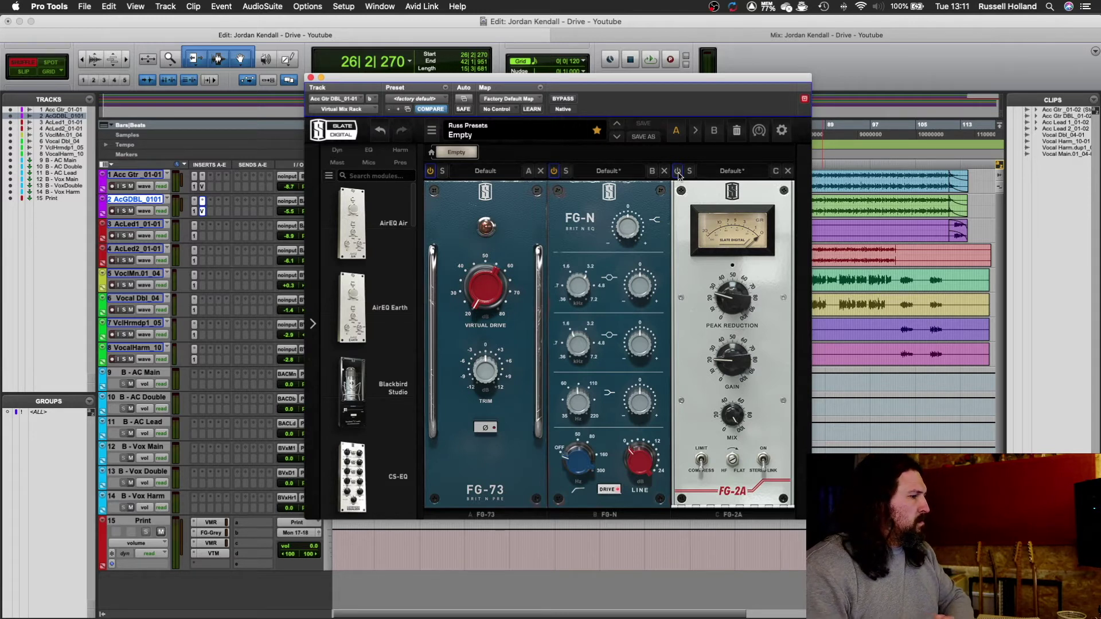
Play the selection with the AcGDBL track soloed and raise the FG-73's Virtual Drive.
key("space")
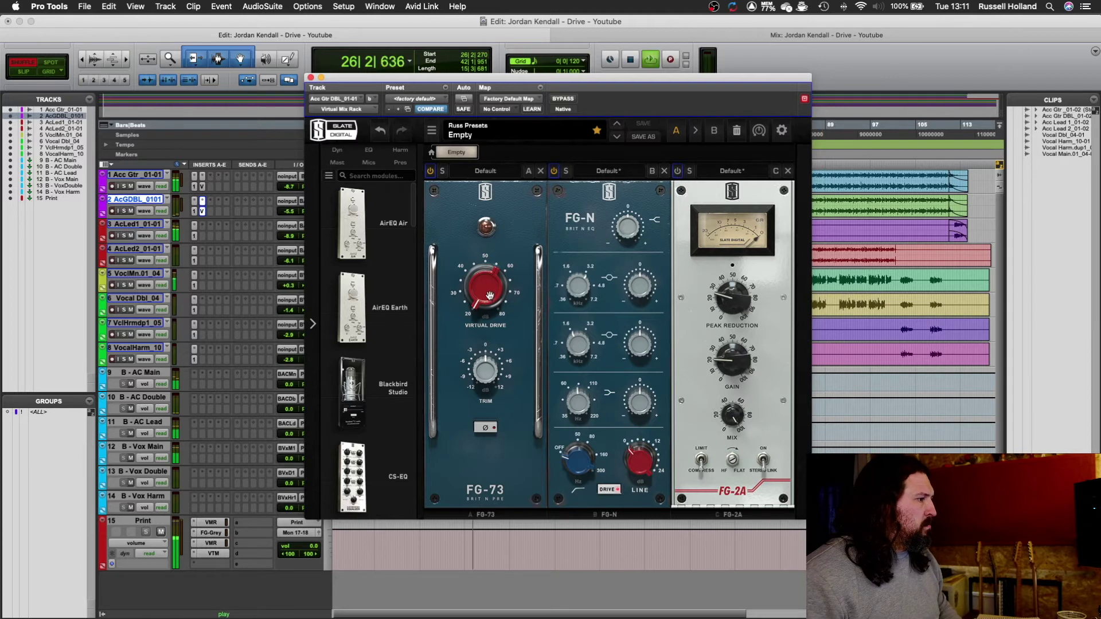
left_click(489, 293)
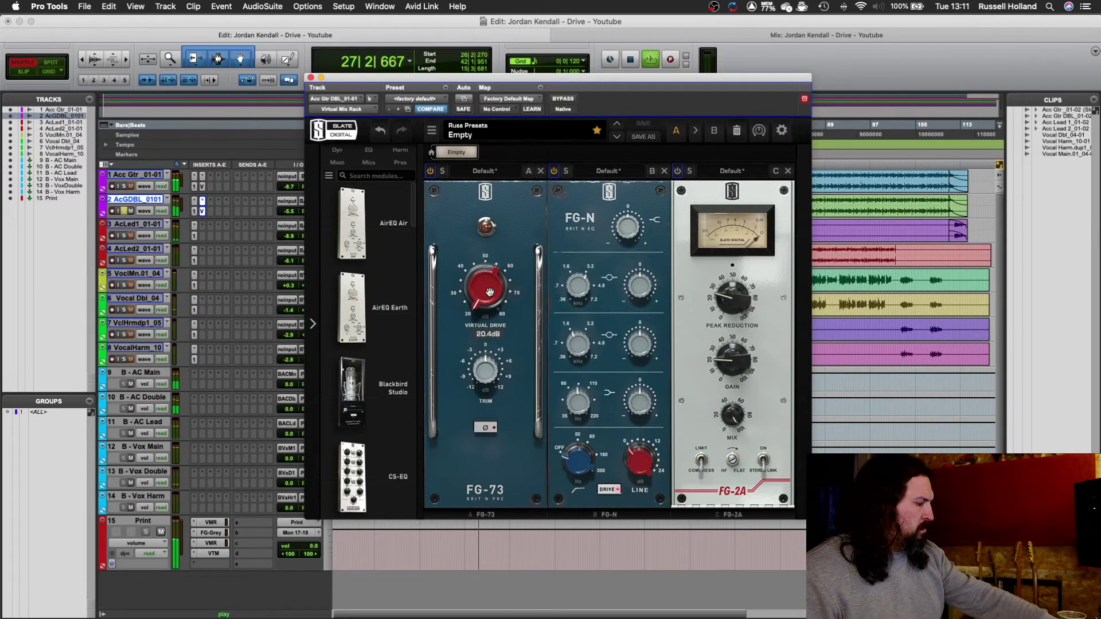
left_click_drag(462, 273, 464, 176)
Shape the guitar double with the FG-N's high shelf and lower mid gain, and engage its high-pass filter.
mouse_move(621, 213)
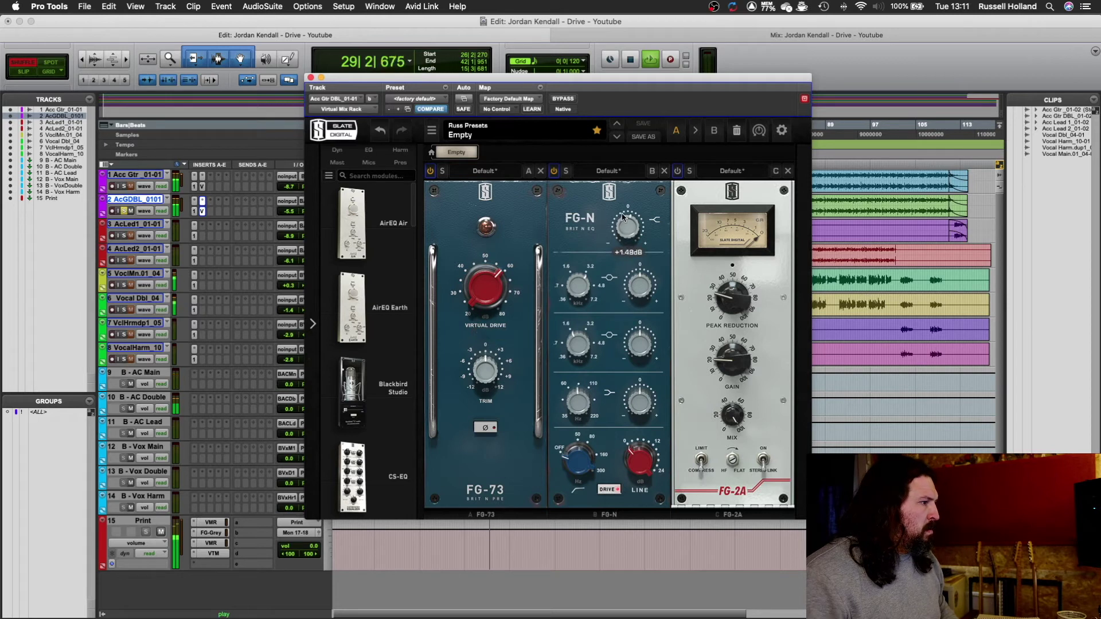
scroll(624, 213, "down", 1)
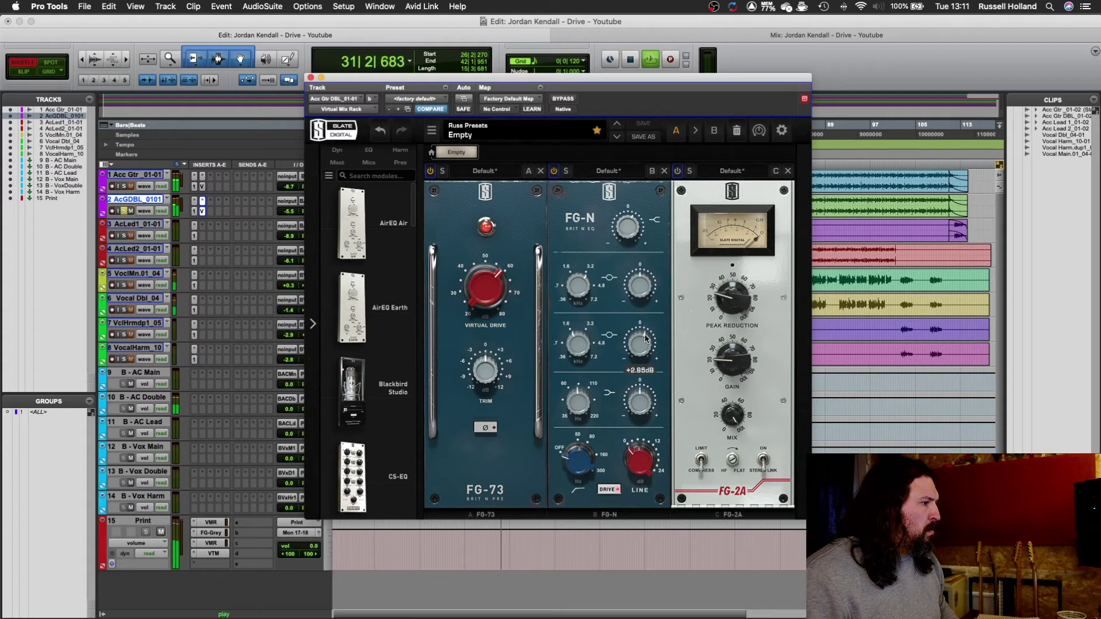
scroll(646, 340, "down", 4)
scroll(635, 339, "down", 4)
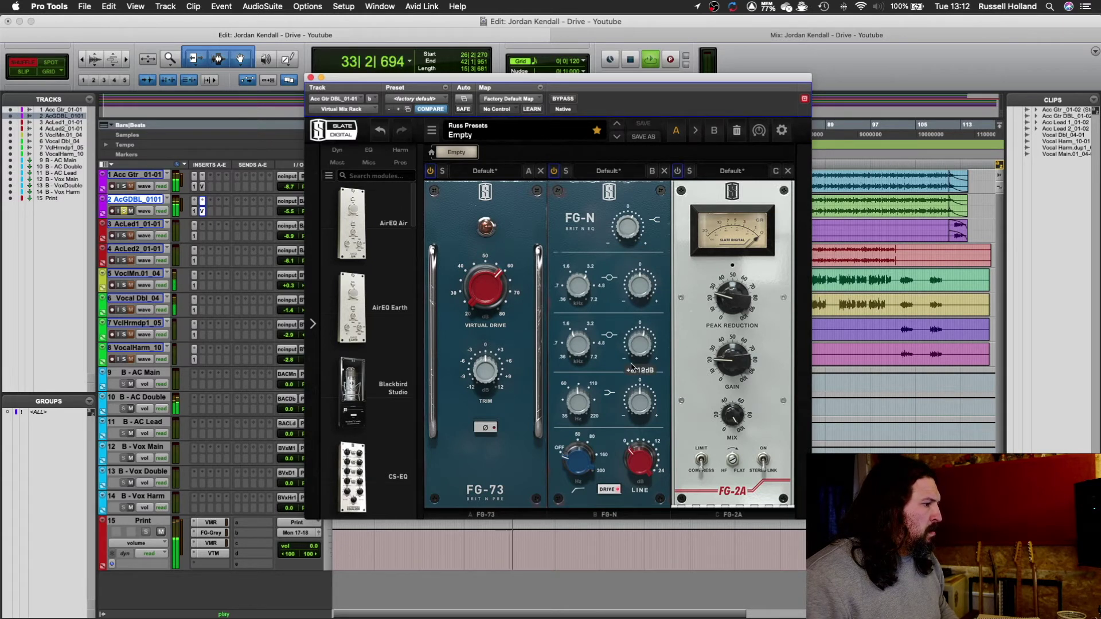
mouse_move(638, 445)
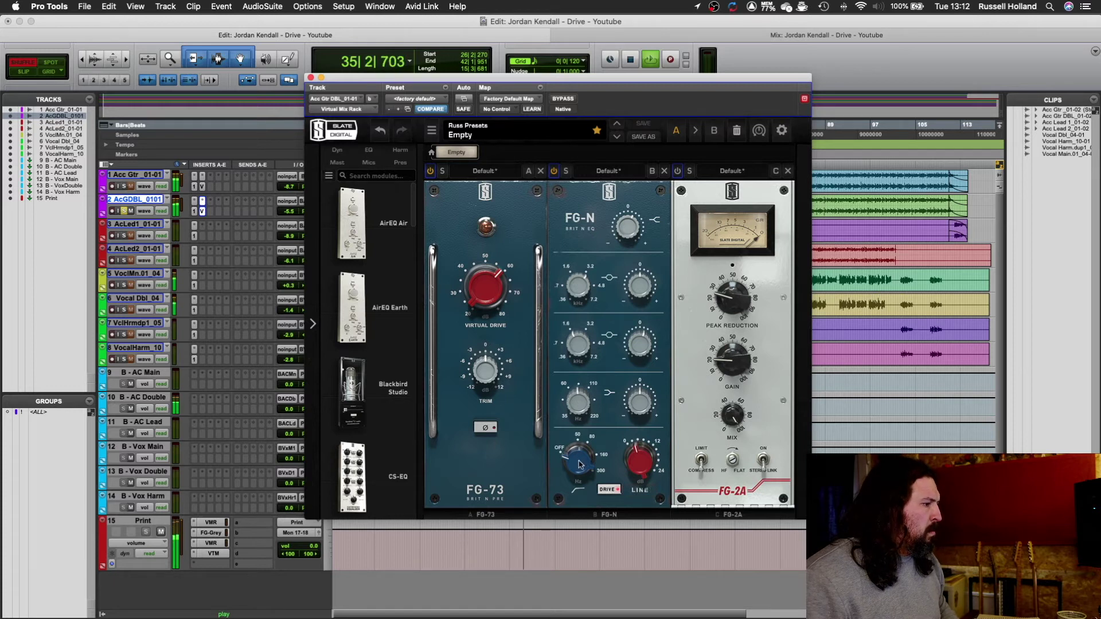
left_click_drag(590, 470, 598, 425)
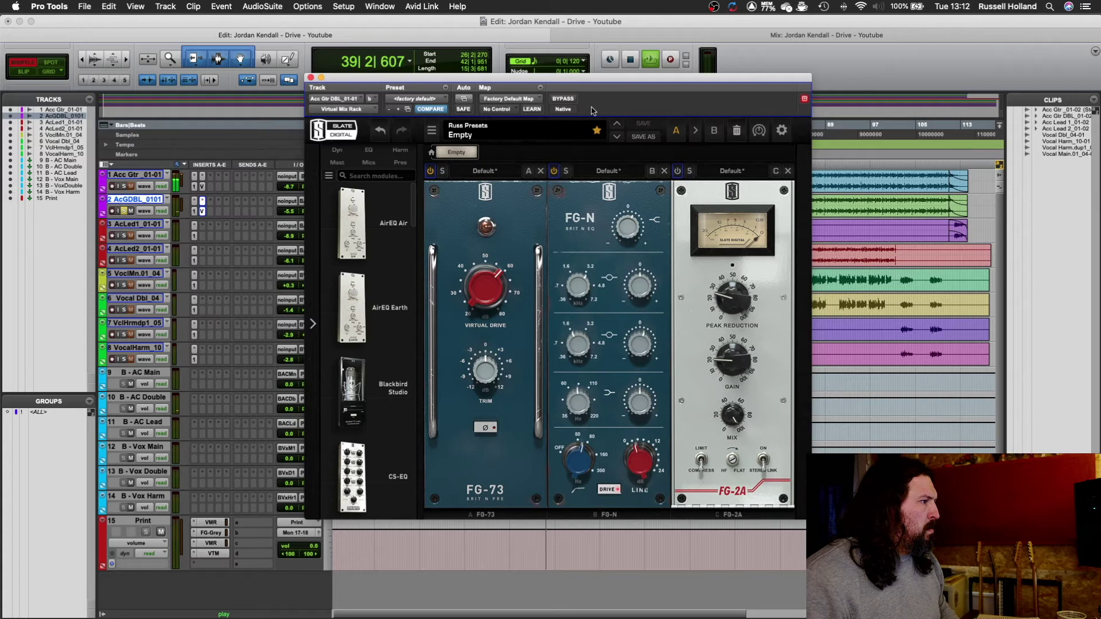
Enable the FG-2A on the guitar double and raise its gain while playing the selection.
left_click_drag(591, 78, 528, 92)
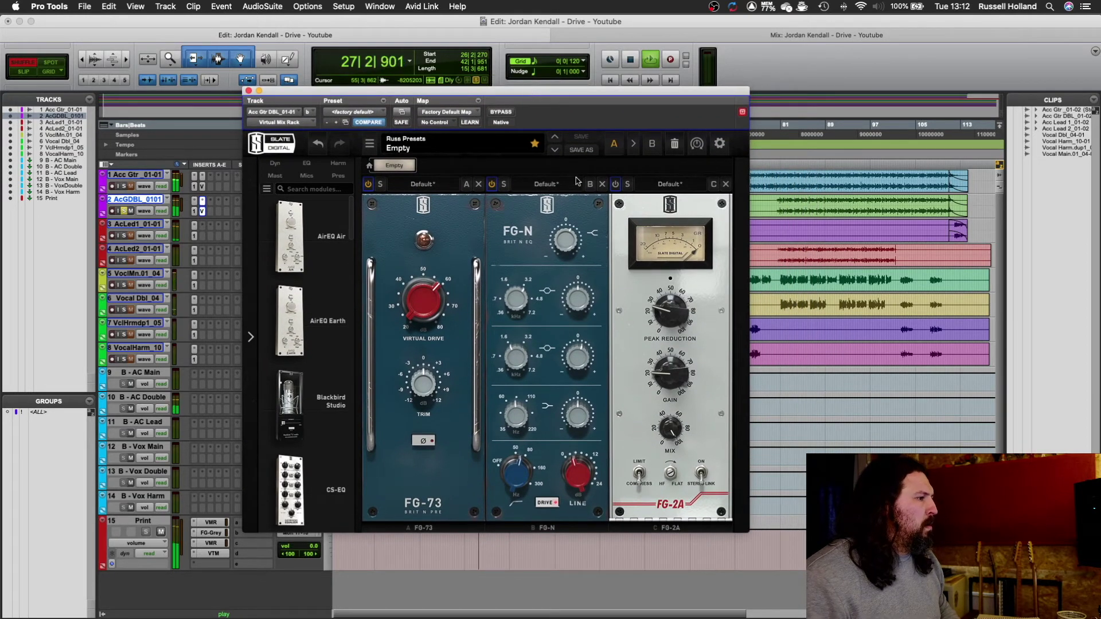
key("space")
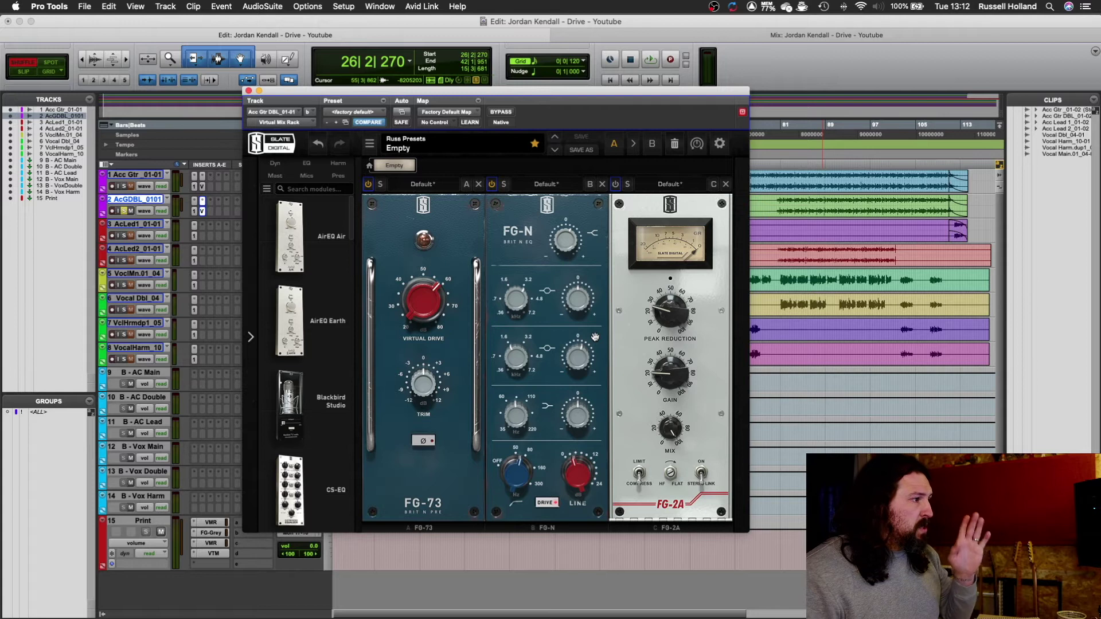
mouse_move(566, 243)
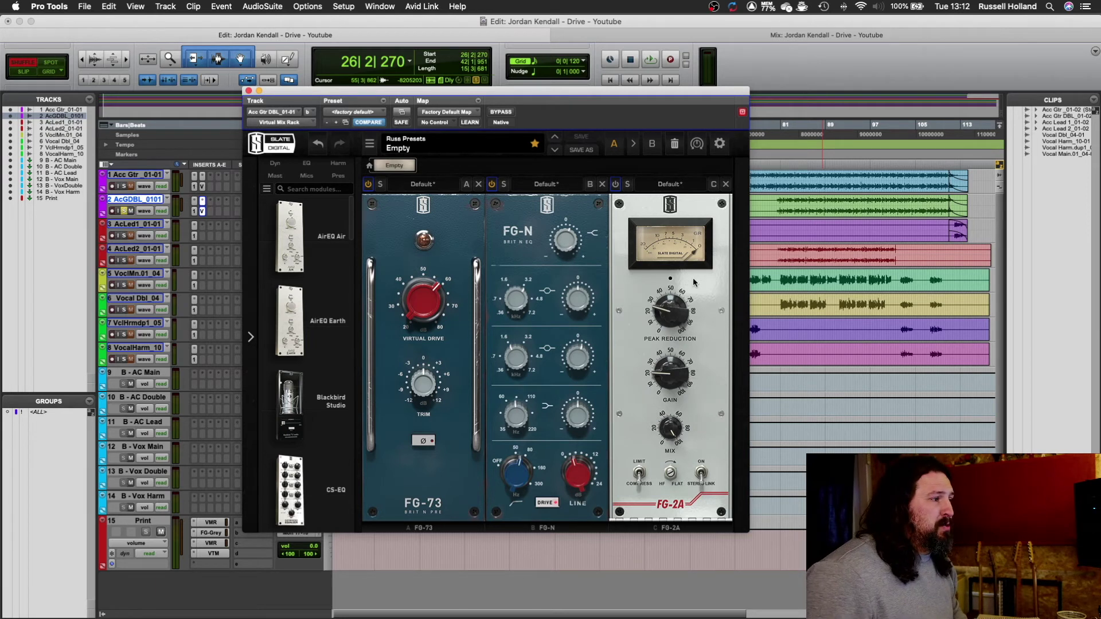
key("space")
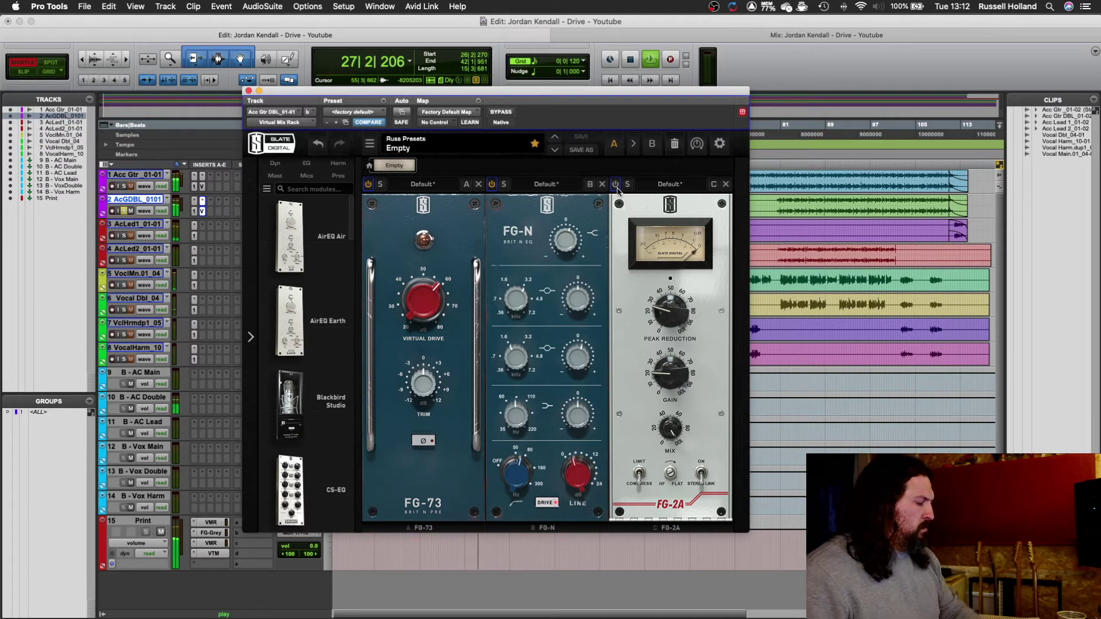
mouse_move(667, 307)
left_click_drag(670, 374, 675, 360)
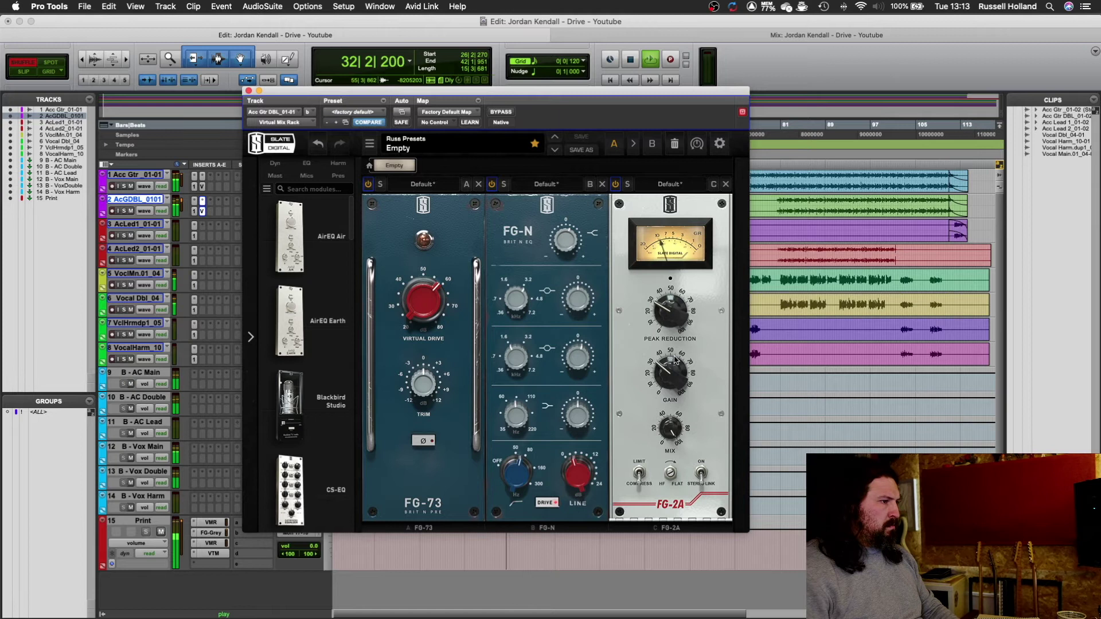
key("space")
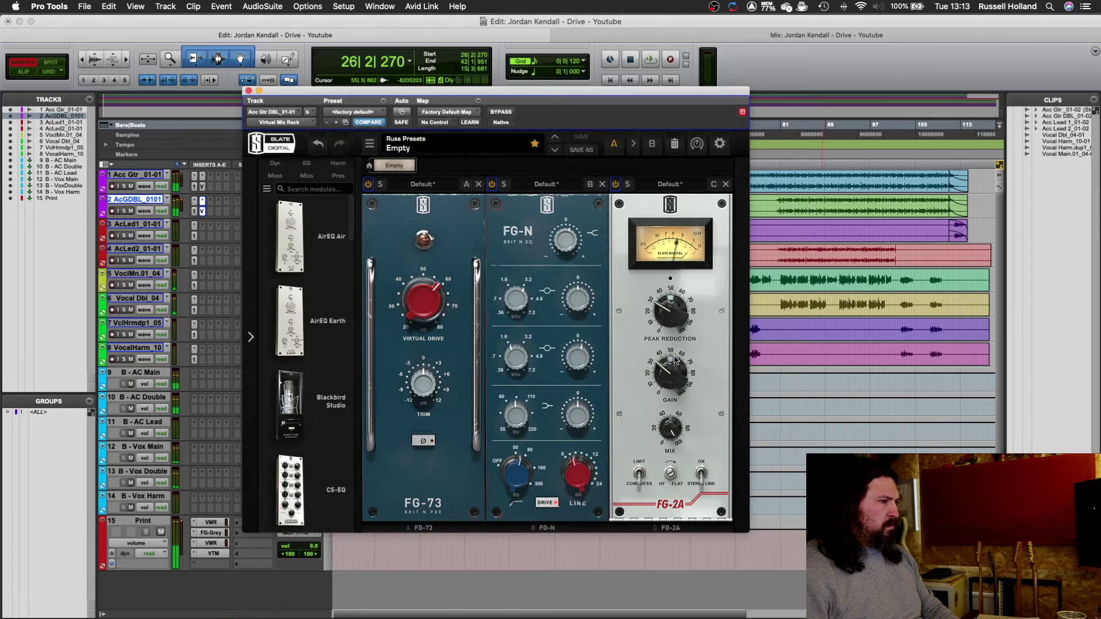
Close the guitar double's Virtual Mix Rack and audition the full mix from about bar 26.
left_click(248, 90)
left_click(472, 176)
key("space")
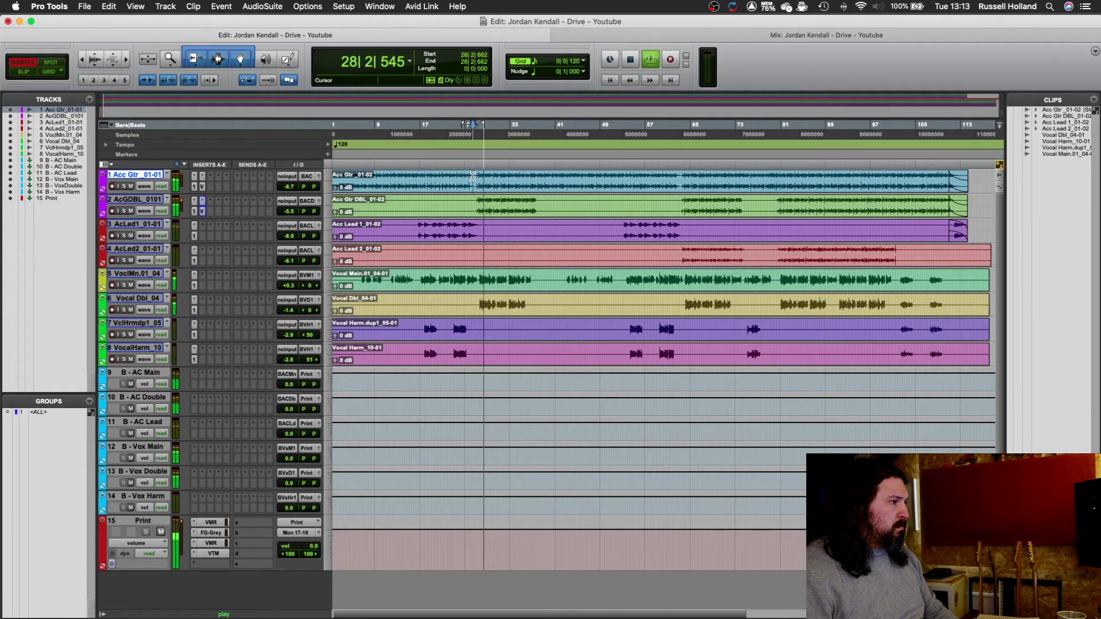
key("space")
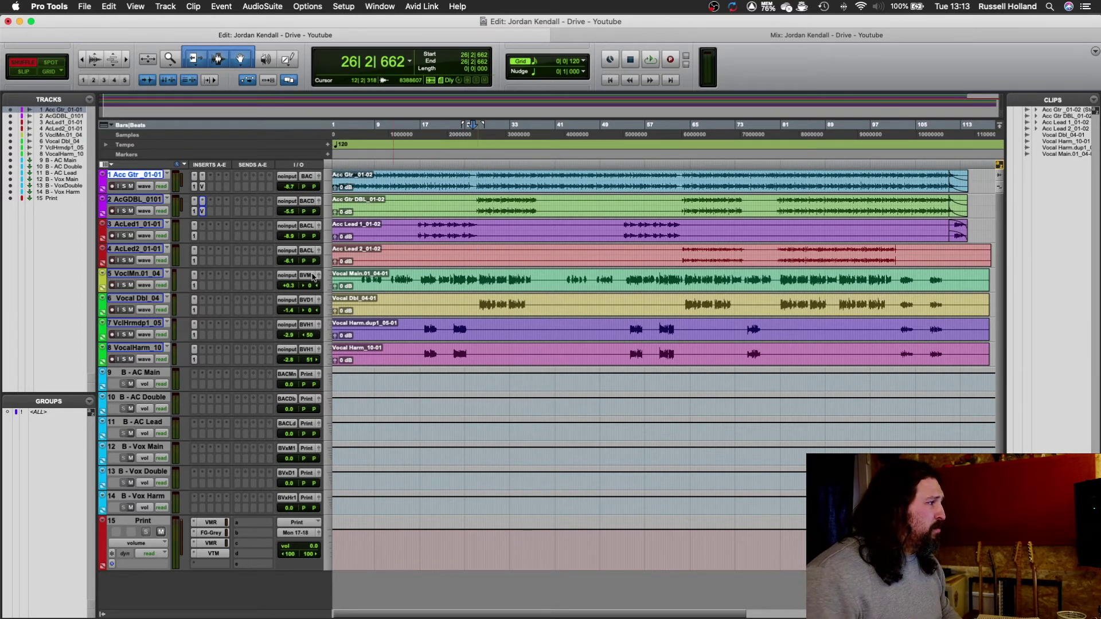
Insert a mono Slate Digital Virtual Mix Rack on the main vocal track and load an FG-73 in its first slot.
left_click(200, 287)
mouse_move(265, 290)
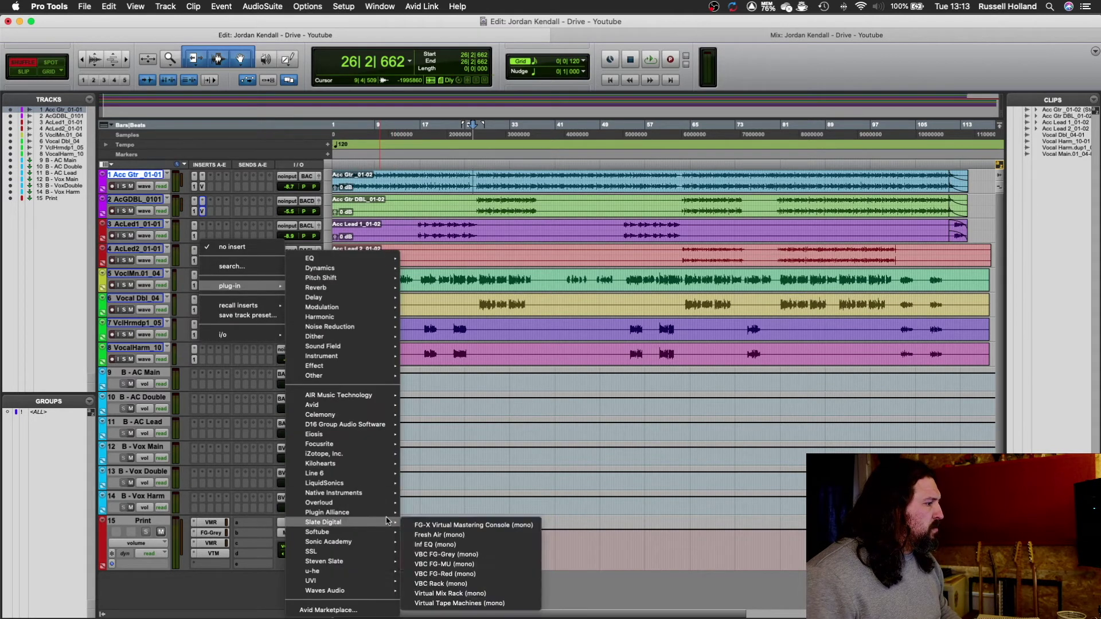
mouse_move(383, 518)
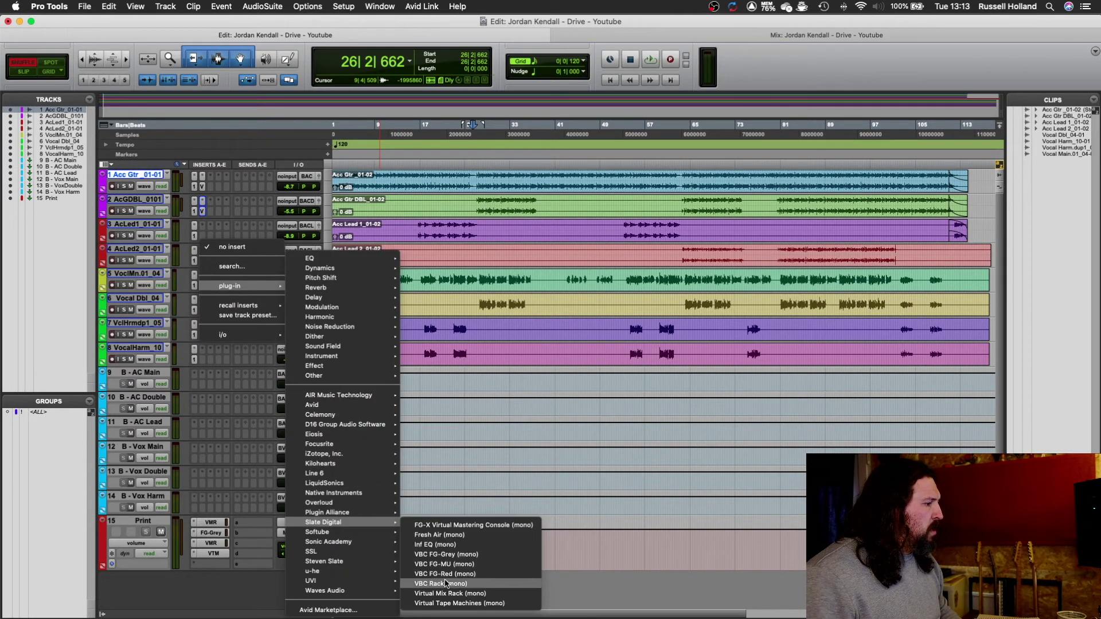
left_click(452, 594)
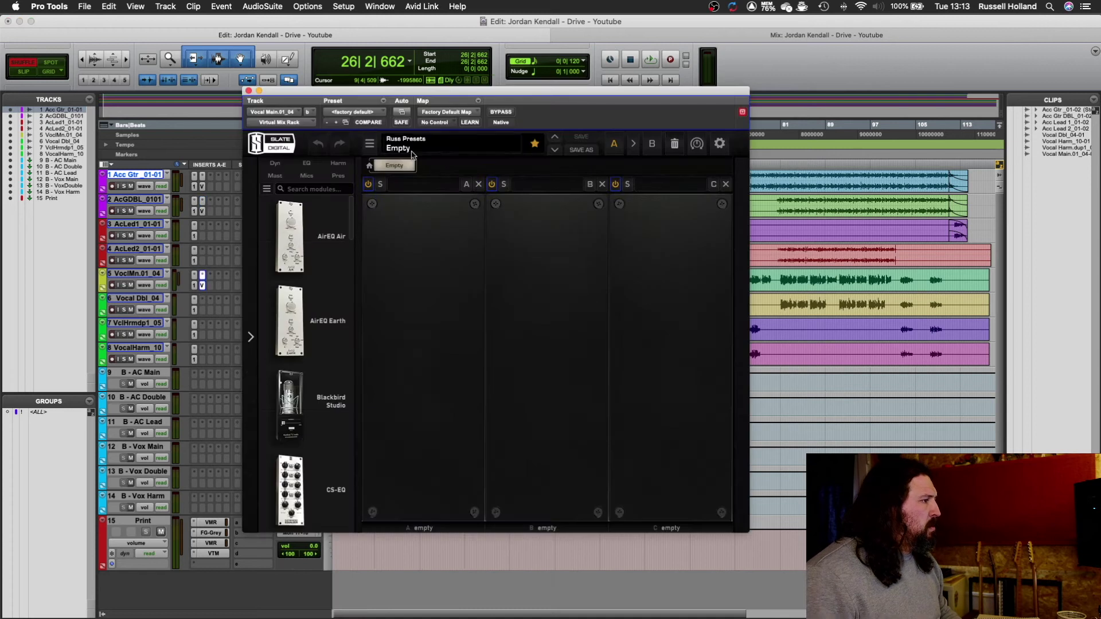
scroll(276, 276, "down", 10)
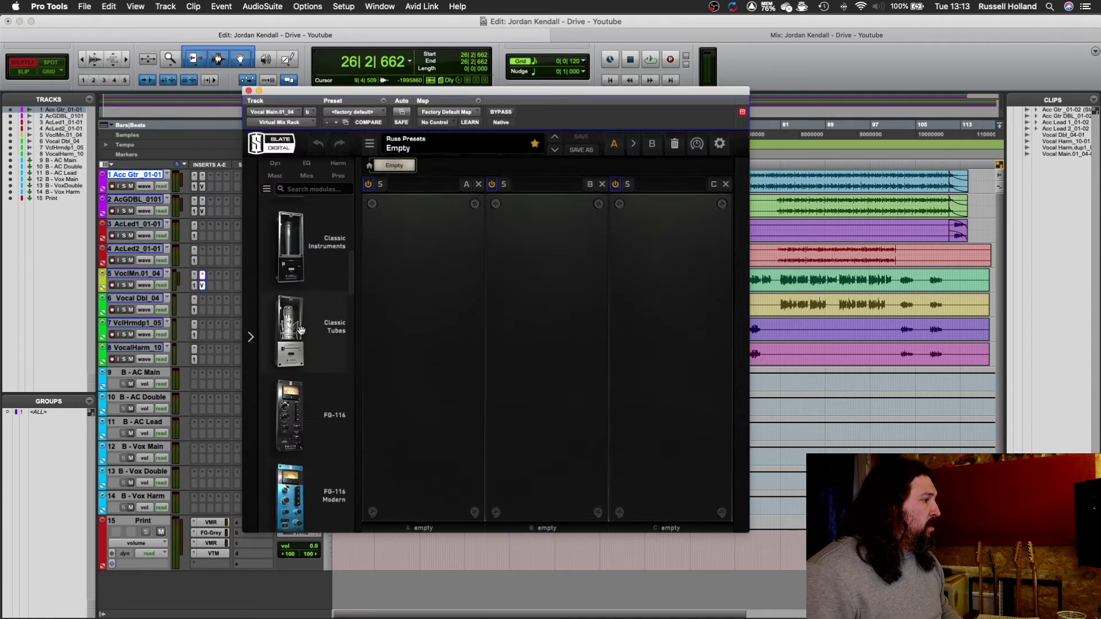
scroll(301, 330, "down", 10)
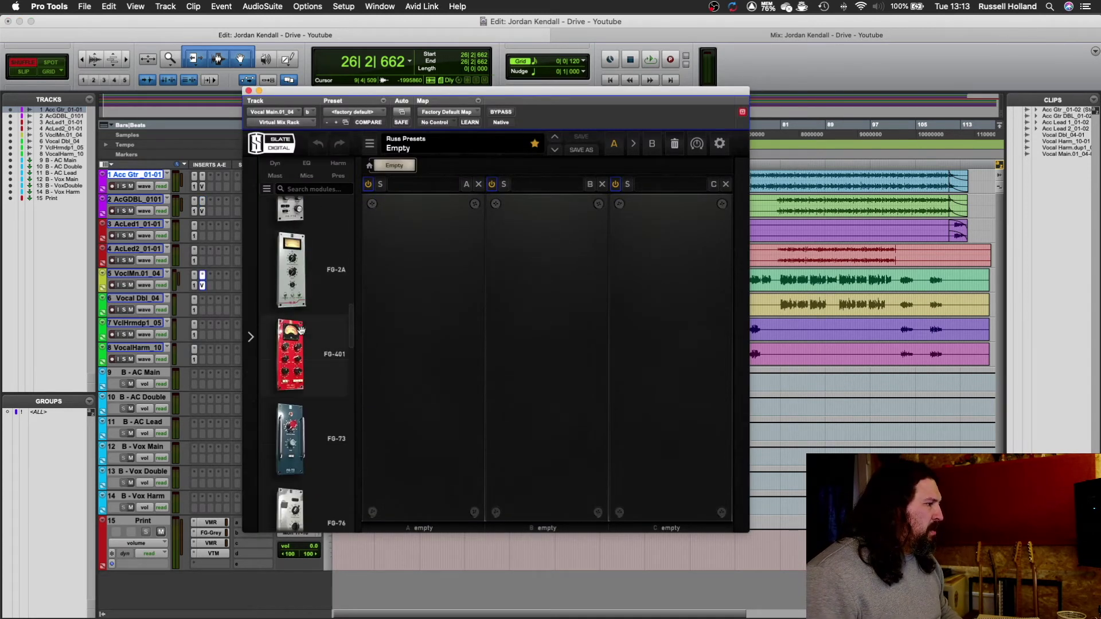
left_click_drag(293, 428, 410, 329)
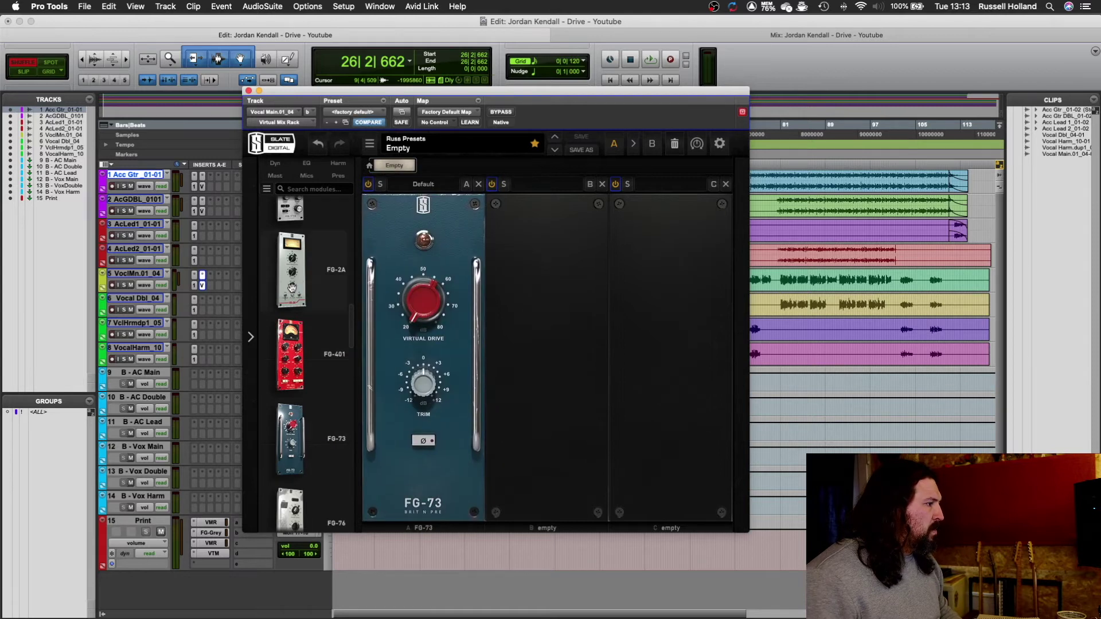
Add two FG-2A compressors to the vocal rack and place an FG-N between the FG-73 and the compressors.
scroll(291, 288, "up", 2)
left_click_drag(292, 315, 671, 310)
left_click_drag(281, 318, 547, 310)
scroll(292, 311, "down", 10)
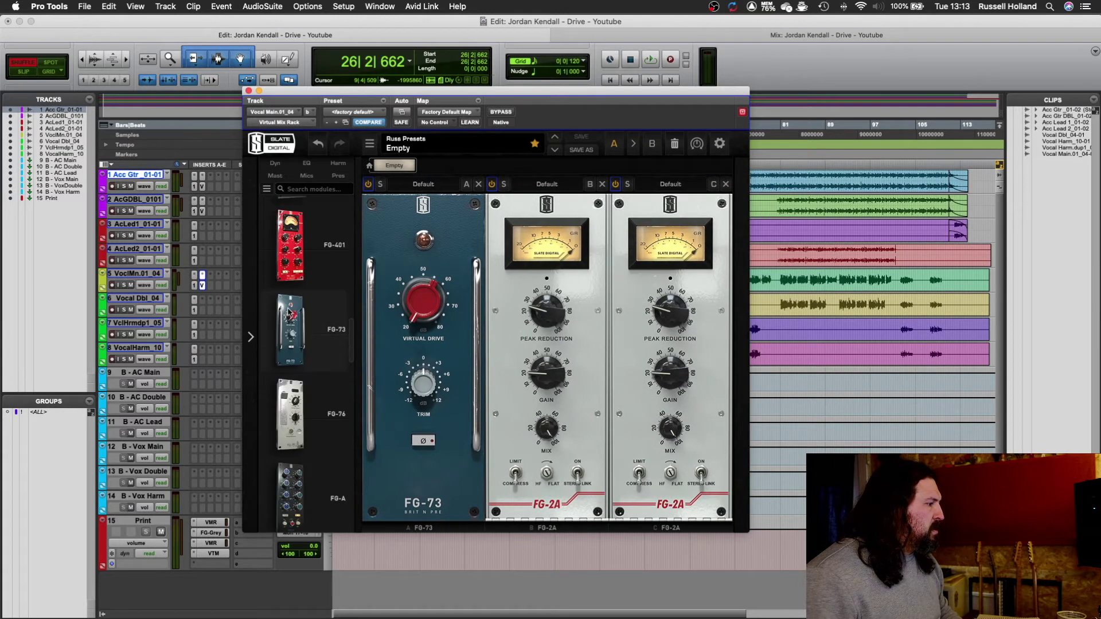
left_click_drag(337, 403, 546, 328)
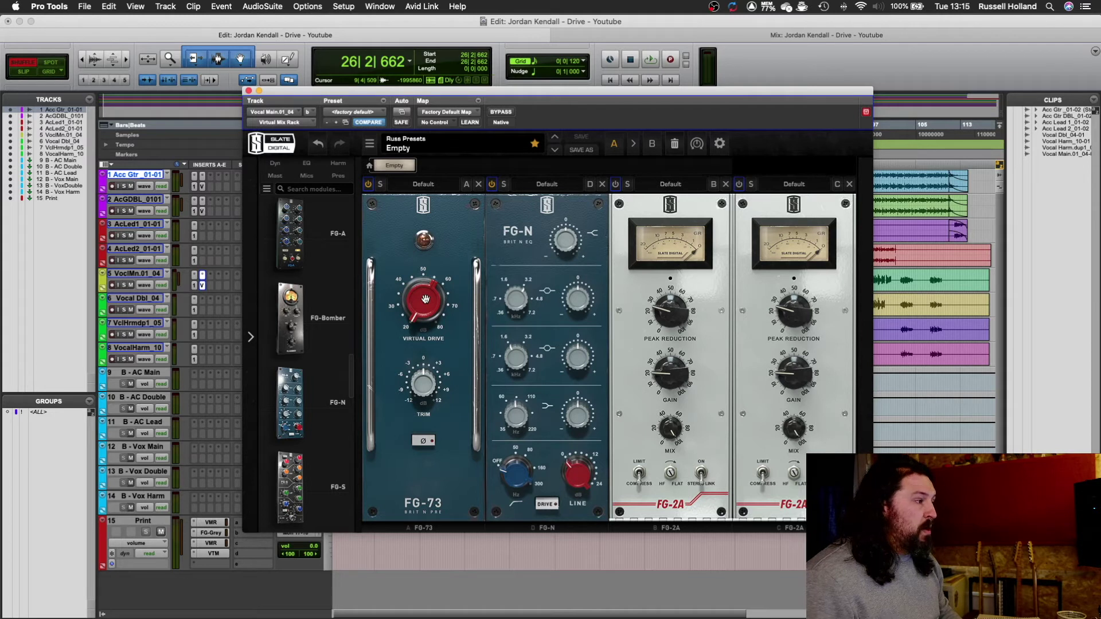
Play the mix from bar 26 and adjust the vocal FG-73's Virtual Drive and Trim.
key("space")
left_click_drag(422, 300, 431, 257)
left_click_drag(414, 396, 425, 378)
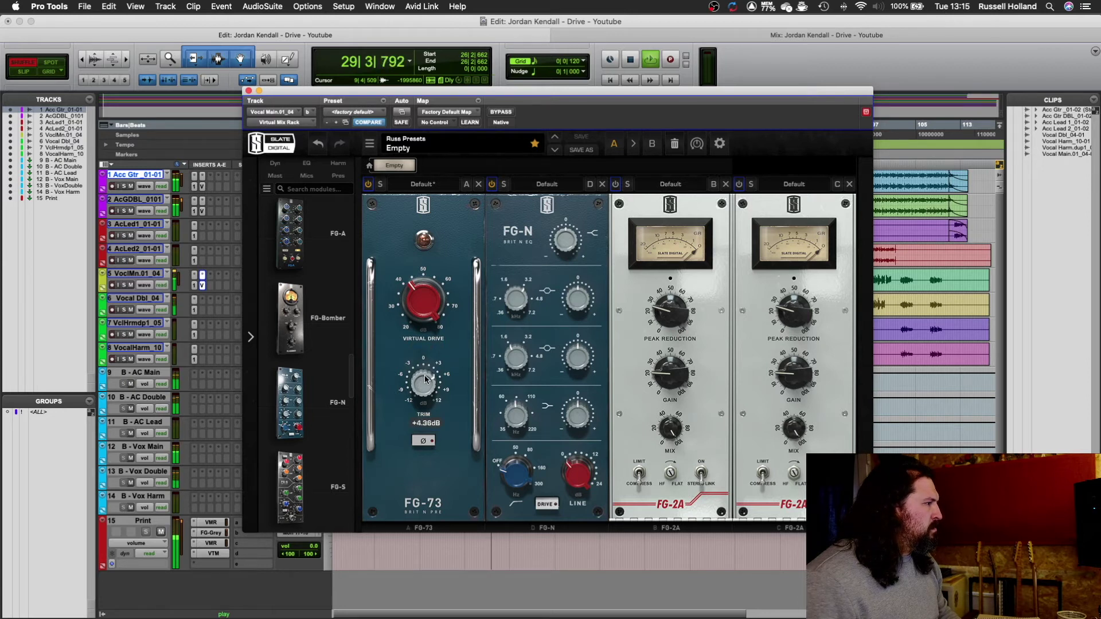
left_click_drag(426, 379, 426, 389)
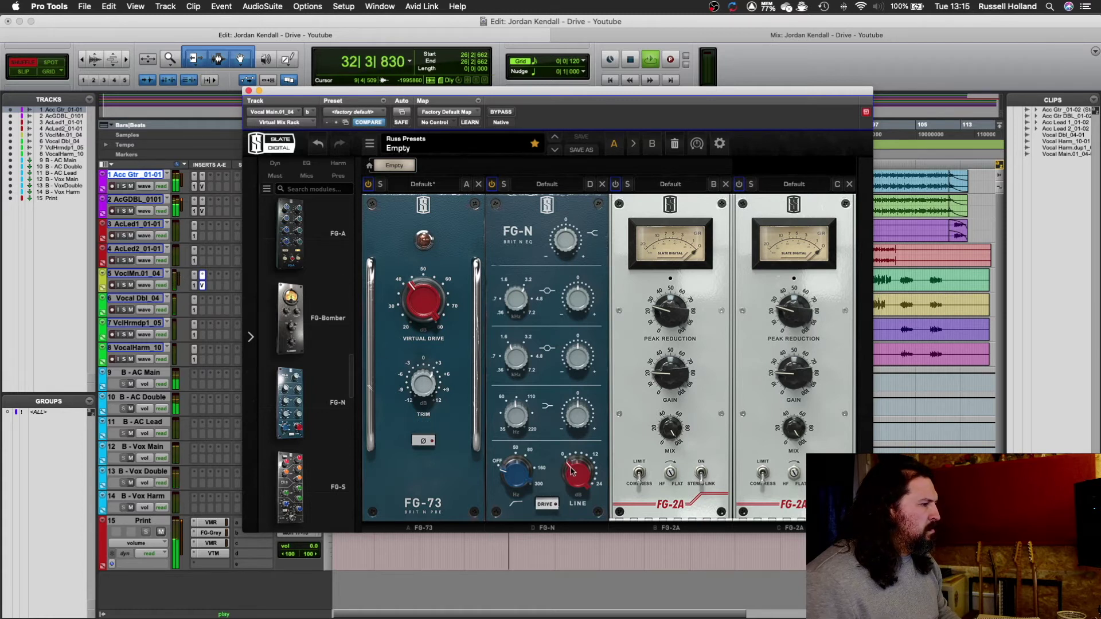
Engage Drive on the vocal's FG-N, then adjust its line gain and high shelf.
left_click(552, 503)
left_click_drag(576, 476, 578, 464)
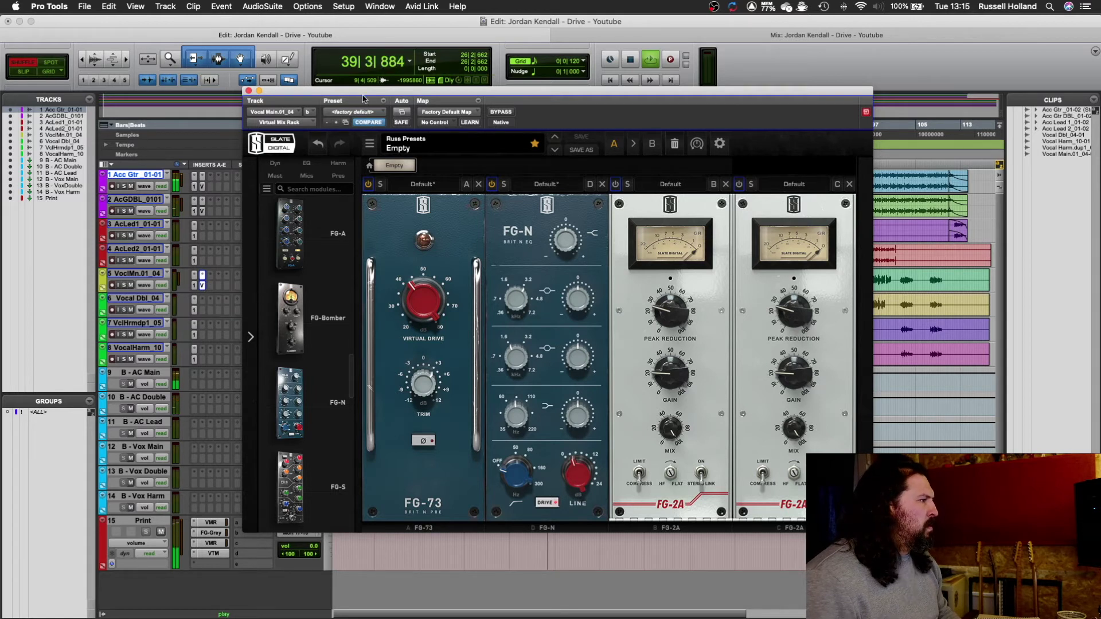
left_click_drag(574, 247, 574, 236)
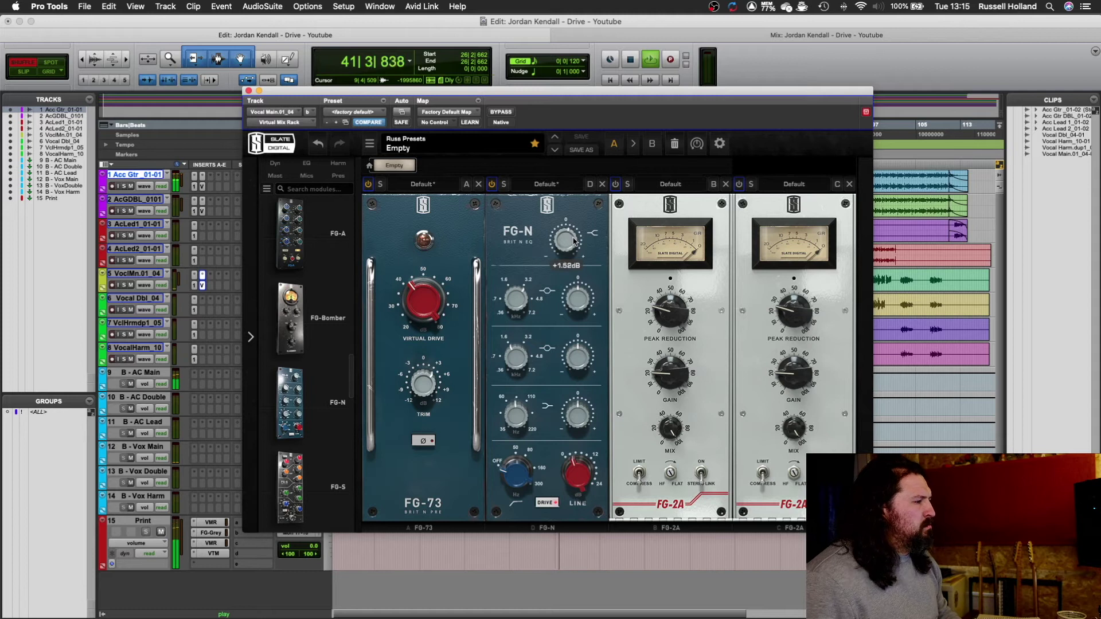
scroll(574, 240, "up", 2)
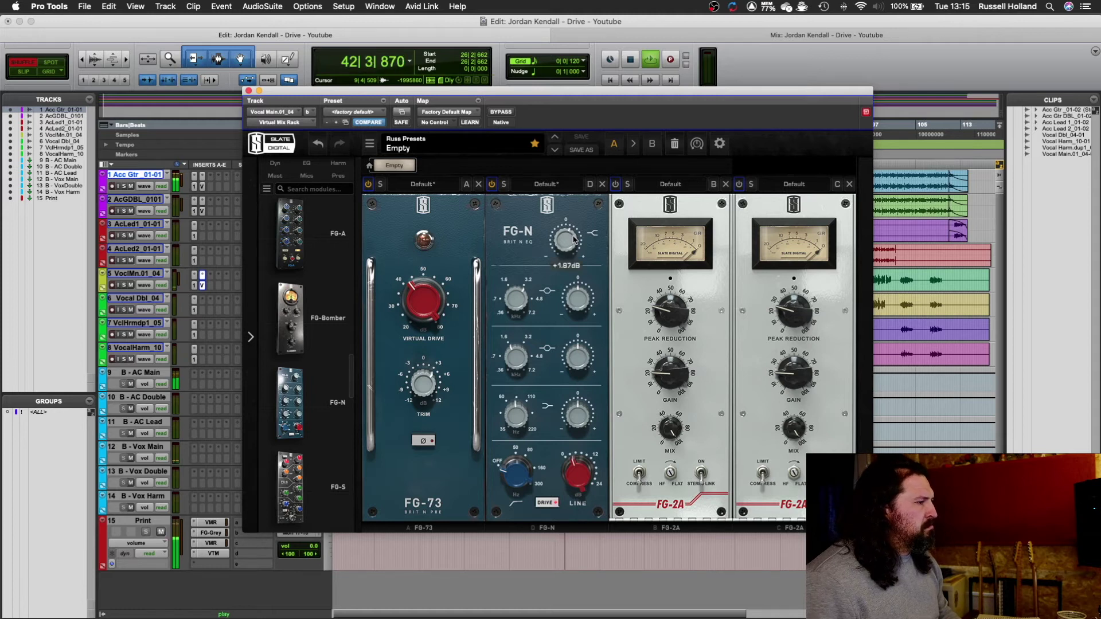
left_click_drag(545, 91, 576, 368)
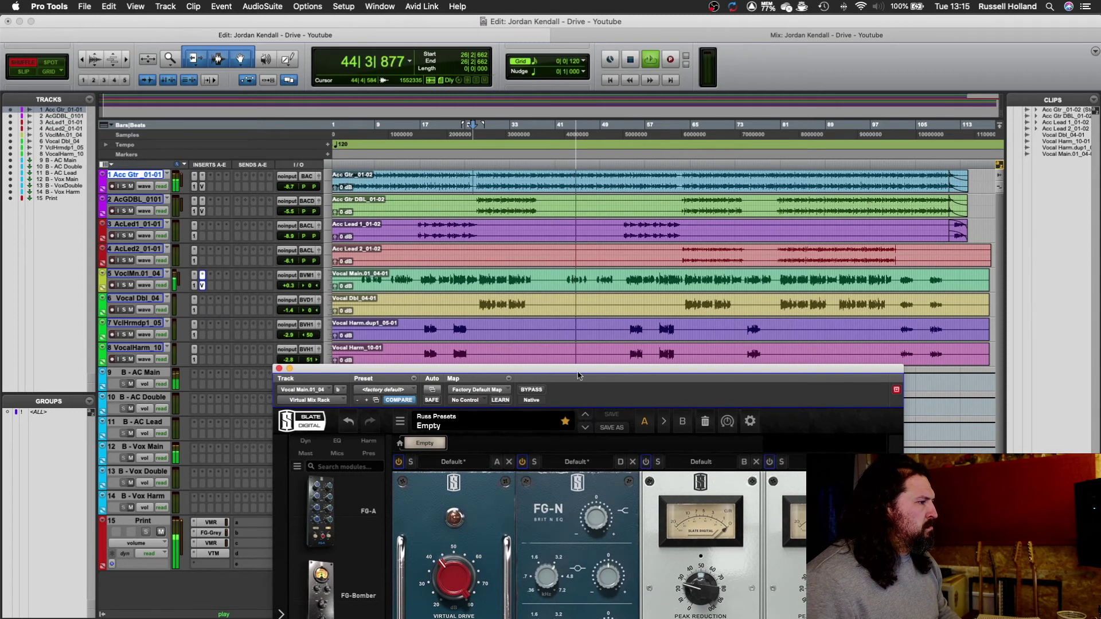
left_click_drag(592, 378, 568, 239)
mouse_move(566, 400)
left_click_drag(567, 400, 566, 392)
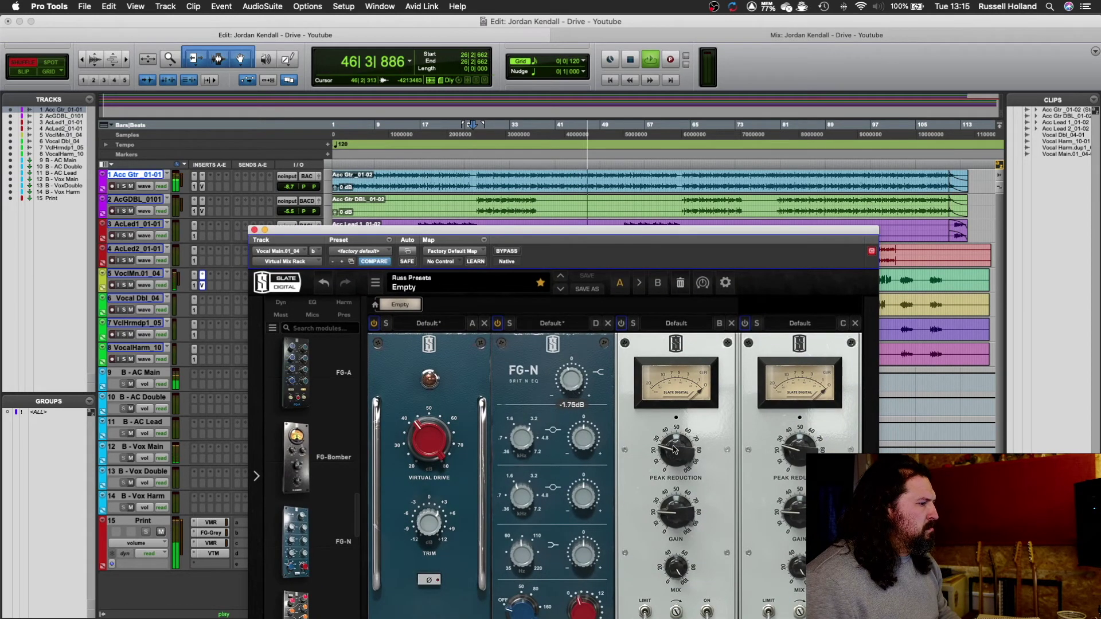
Sweep the FG-N's upper mid band with a large boost, then settle on about 4.88 kHz with a gain of about +4.8 dB.
left_click_drag(589, 462, 586, 406)
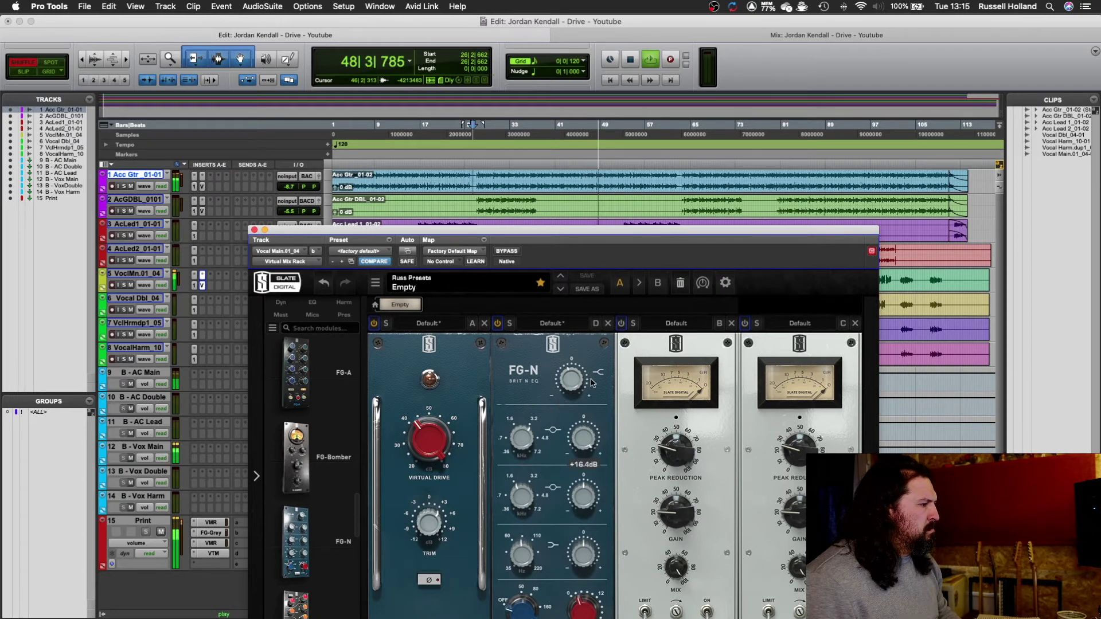
left_click_drag(519, 442, 508, 488)
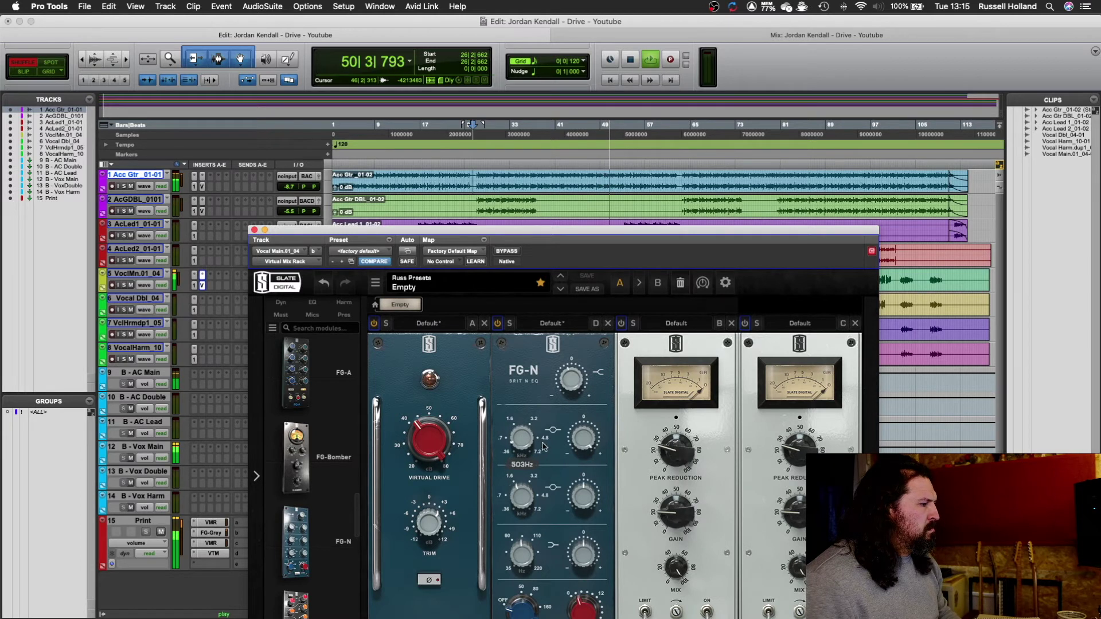
left_click_drag(555, 235, 541, 148)
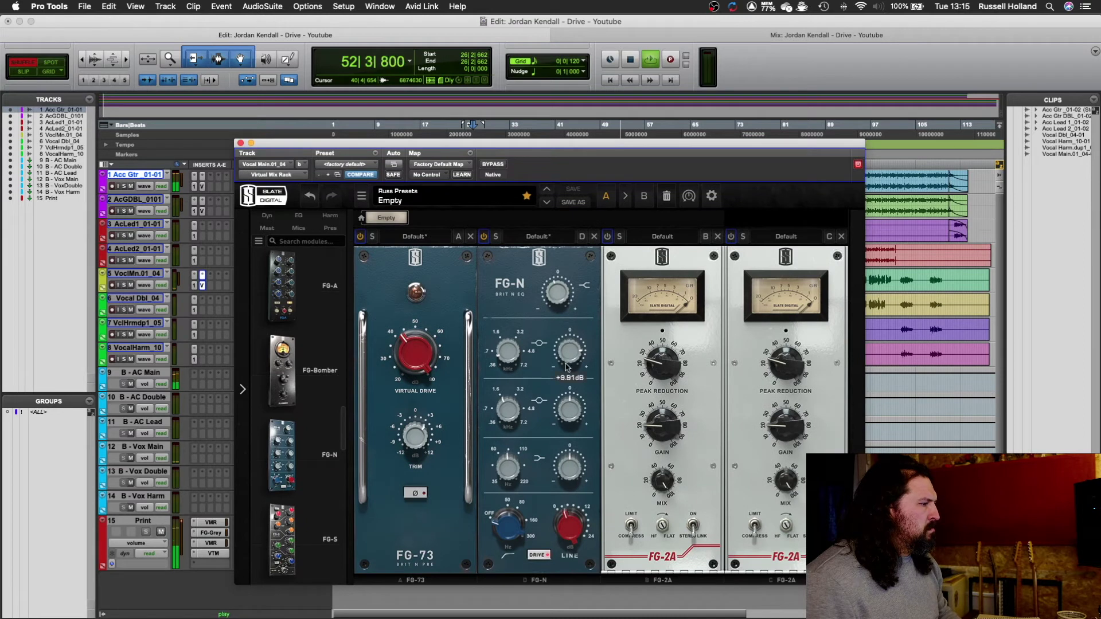
mouse_move(509, 339)
left_click_drag(509, 339, 527, 270)
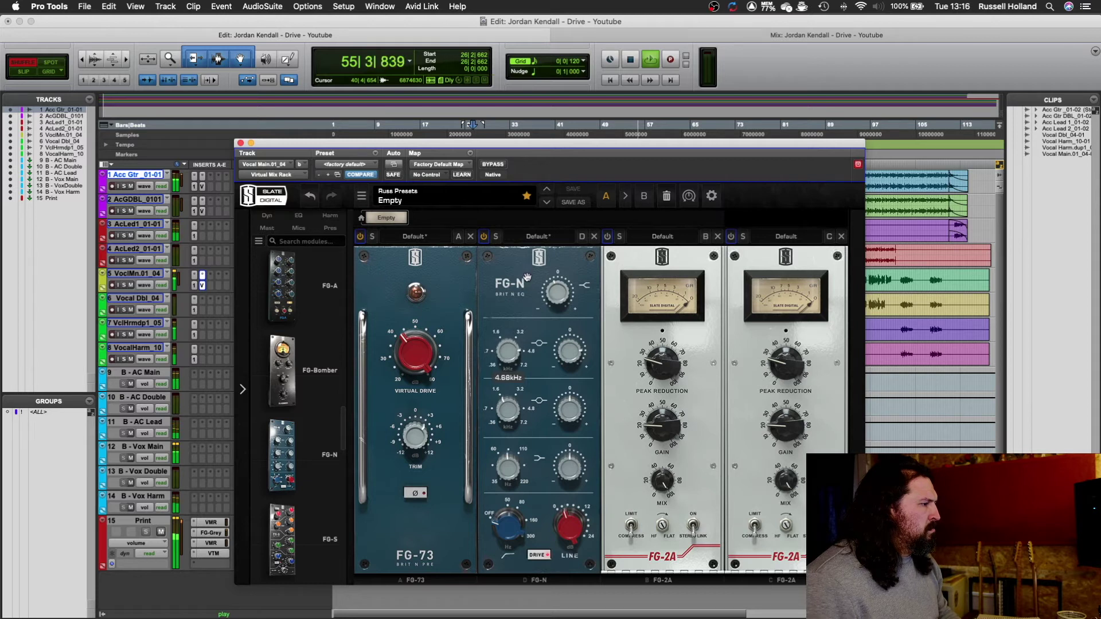
mouse_move(561, 361)
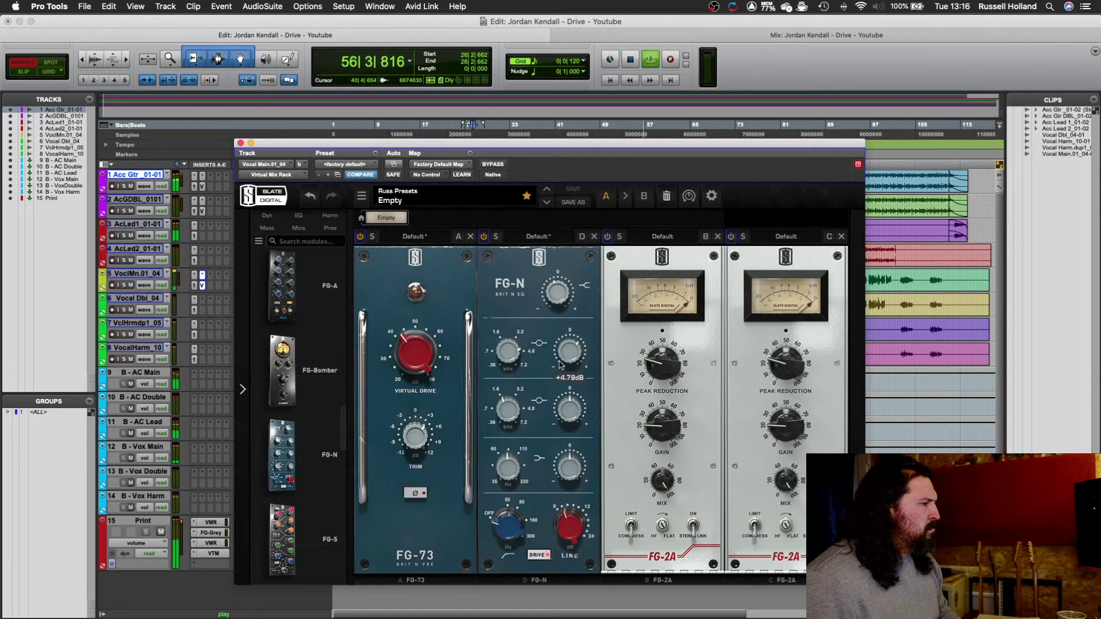
left_click_drag(559, 370, 560, 371)
Adjust the high-pass filter on the main vocal's FG-N and stop playback.
mouse_move(510, 411)
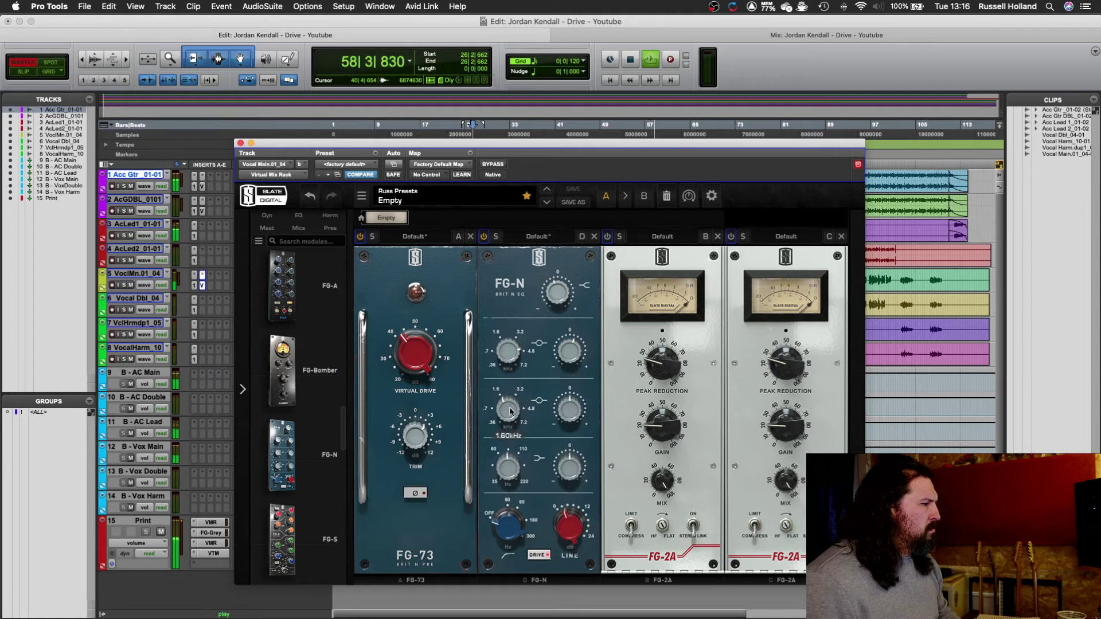
mouse_move(507, 532)
left_mouse_down()
mouse_move(507, 519)
mouse_move(507, 536)
left_mouse_up()
mouse_move(571, 526)
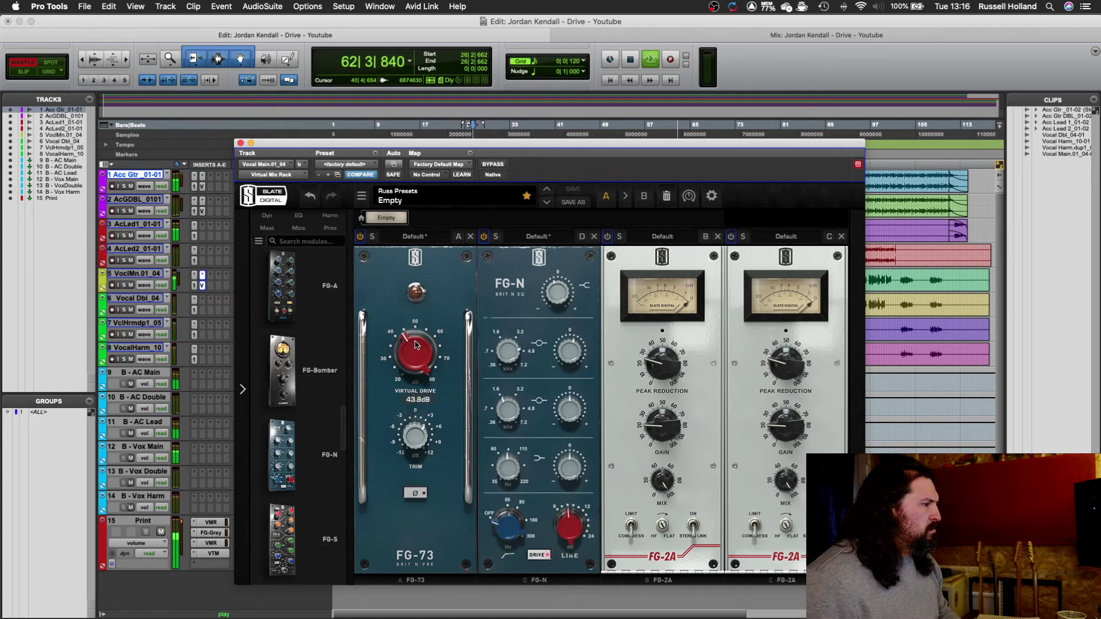
key("space")
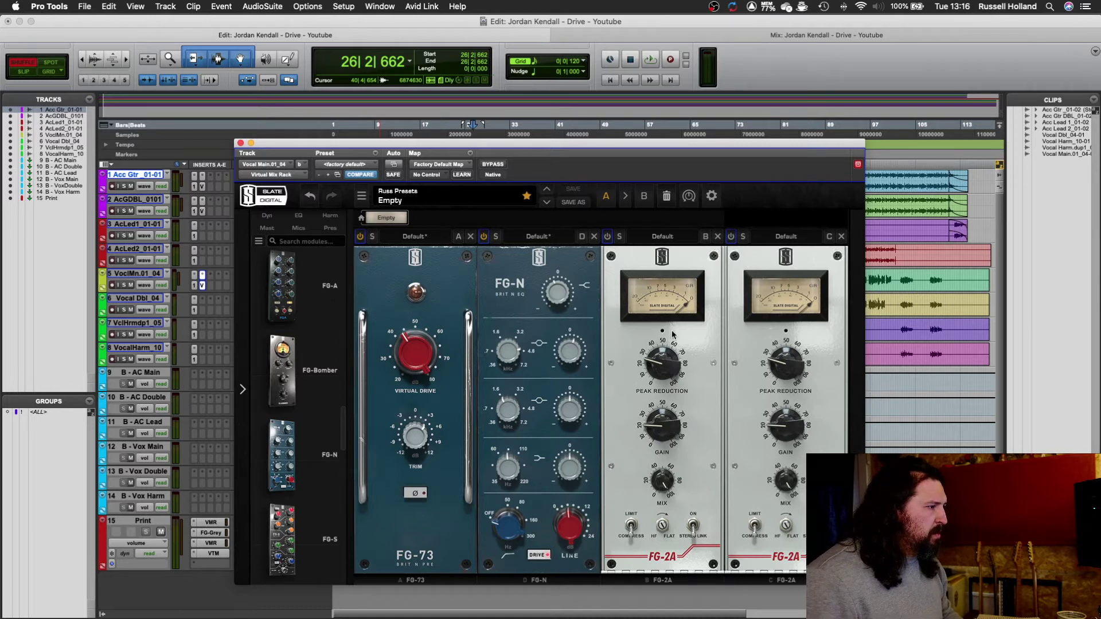
Enable the vocal's first FG-2A, play the song from about bar 13, and set the Peak Reduction to 22.1.
left_click(607, 237)
key("space")
left_click_drag(608, 154, 733, 222)
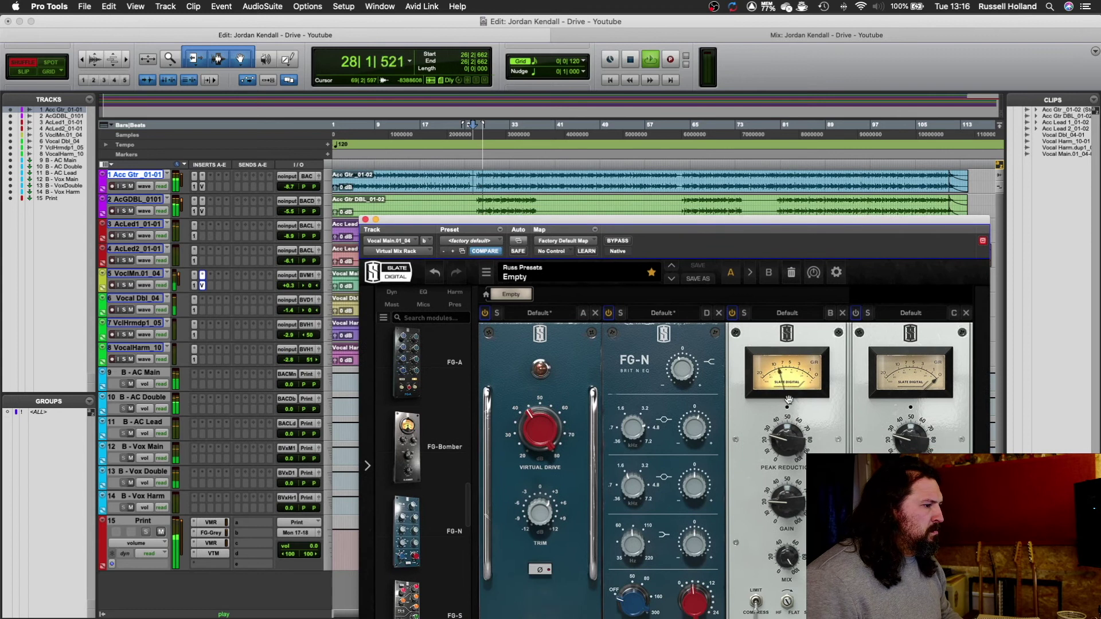
left_click_drag(412, 224, 610, 307)
left_click(400, 131)
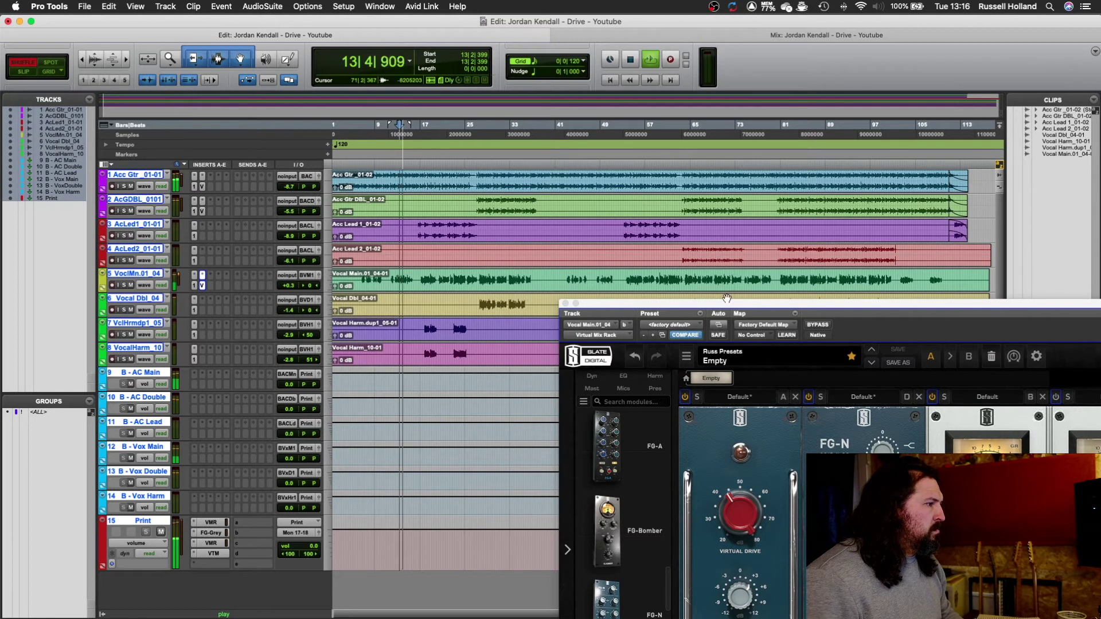
left_click_drag(728, 307, 410, 108)
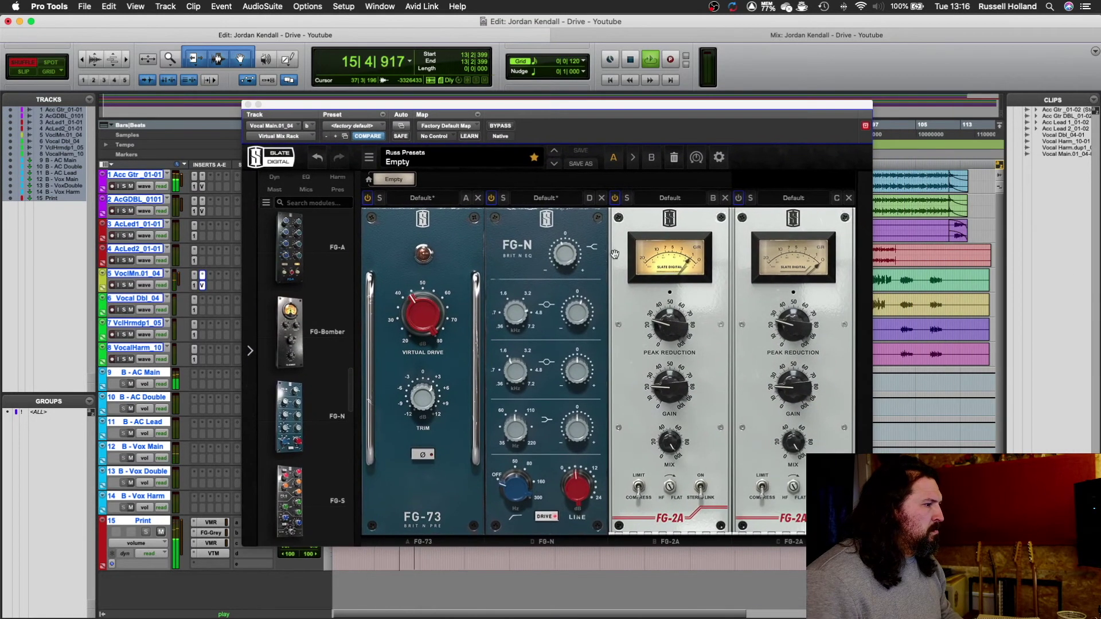
left_click_drag(662, 325, 663, 332)
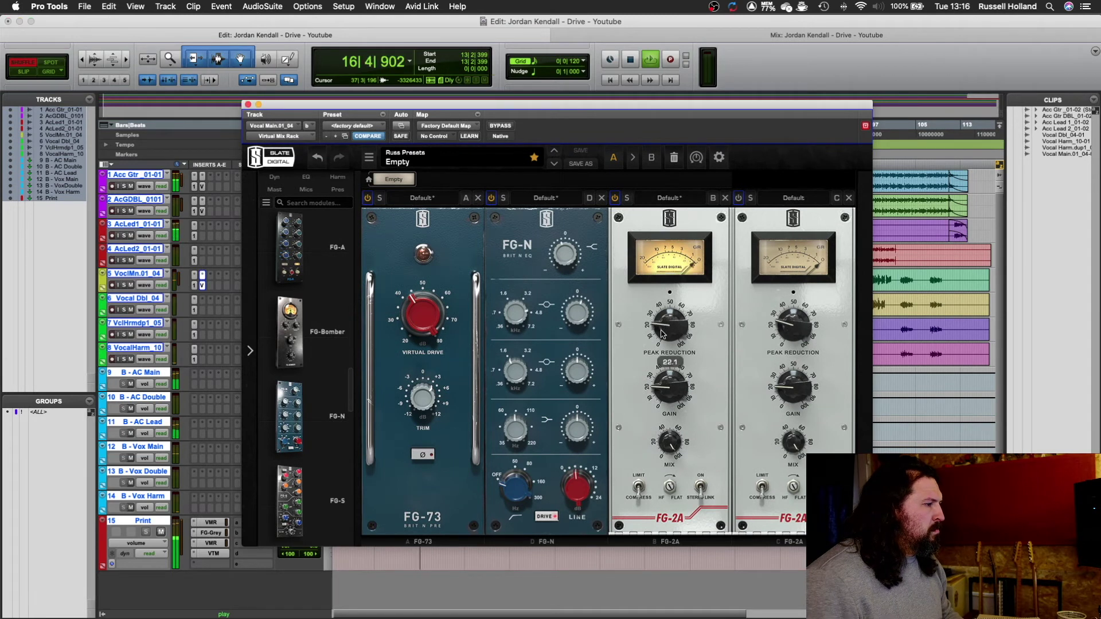
Fine-tune the vocal's first FG-2A during playback by lowering its Peak Reduction and adjusting its gain.
mouse_move(672, 385)
left_mouse_down()
mouse_move(675, 366)
mouse_move(672, 379)
left_mouse_up()
left_click_drag(664, 322, 664, 333)
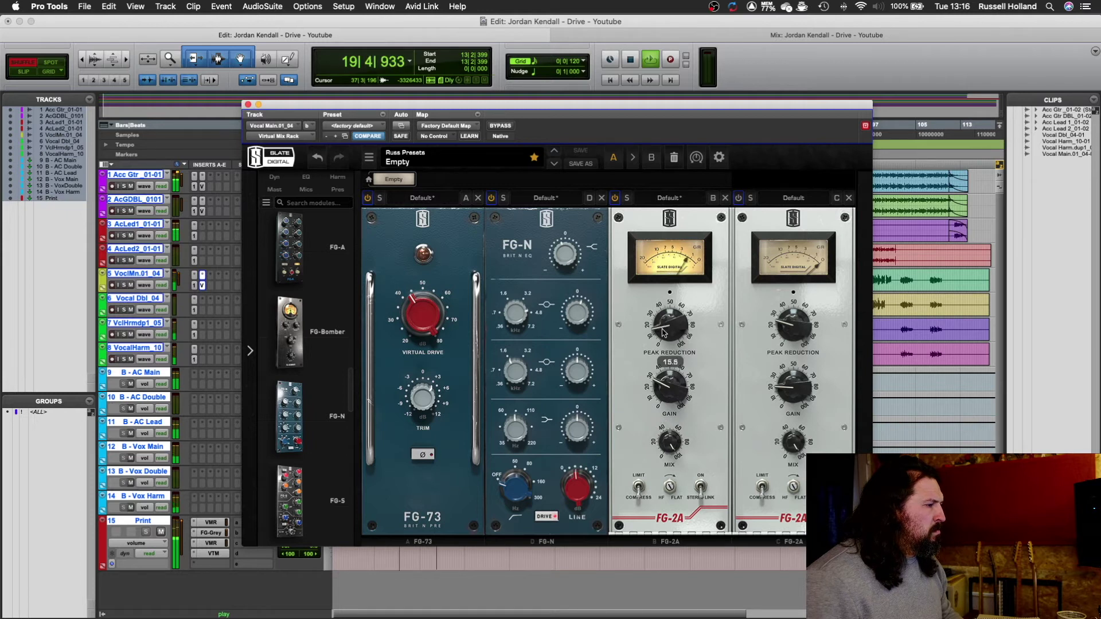
left_click_drag(665, 394, 663, 393)
left_click_drag(665, 327, 663, 334)
left_click_drag(665, 383, 658, 394)
Enable the vocal's second FG-2A, lower its Peak Reduction, adjust its gain, and close the rack.
left_click(739, 199)
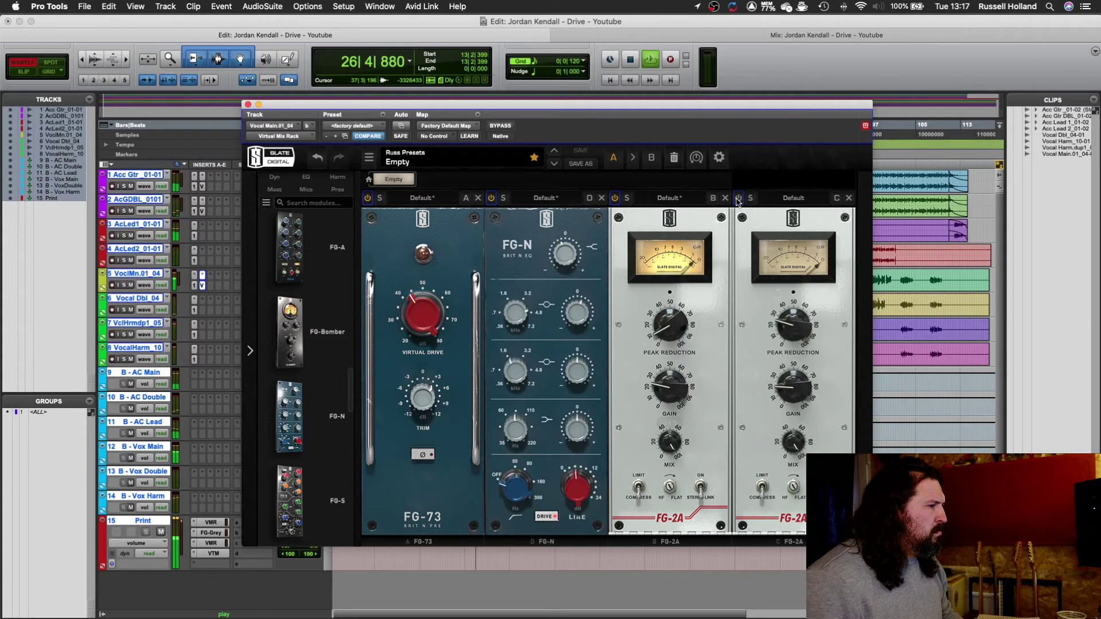
mouse_move(792, 314)
left_click_drag(793, 313, 793, 374)
mouse_move(792, 374)
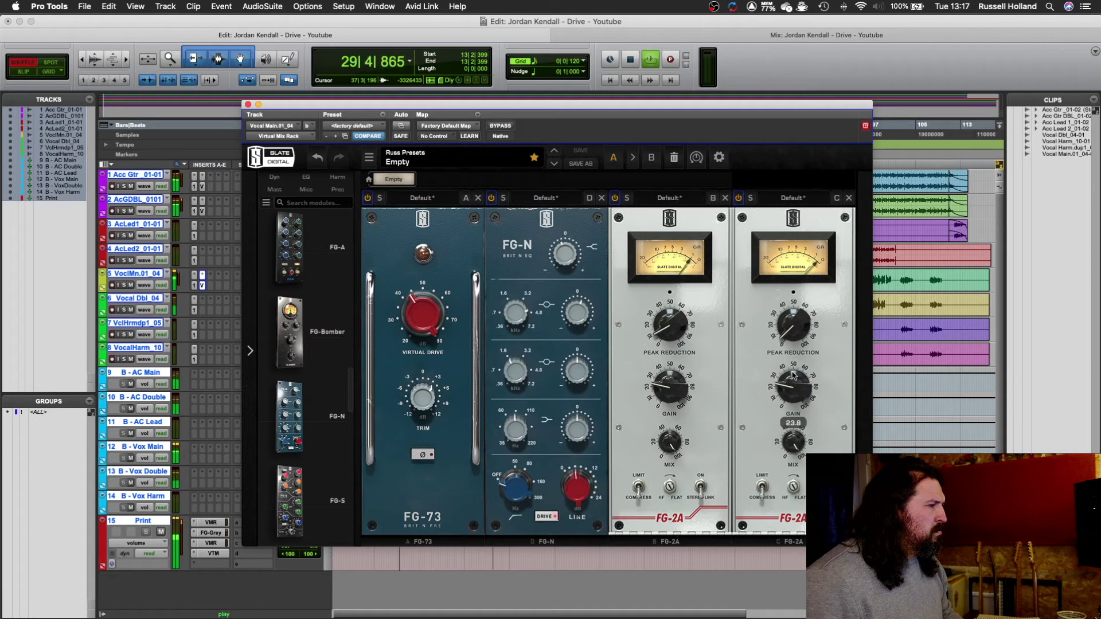
left_click_drag(793, 374, 789, 391)
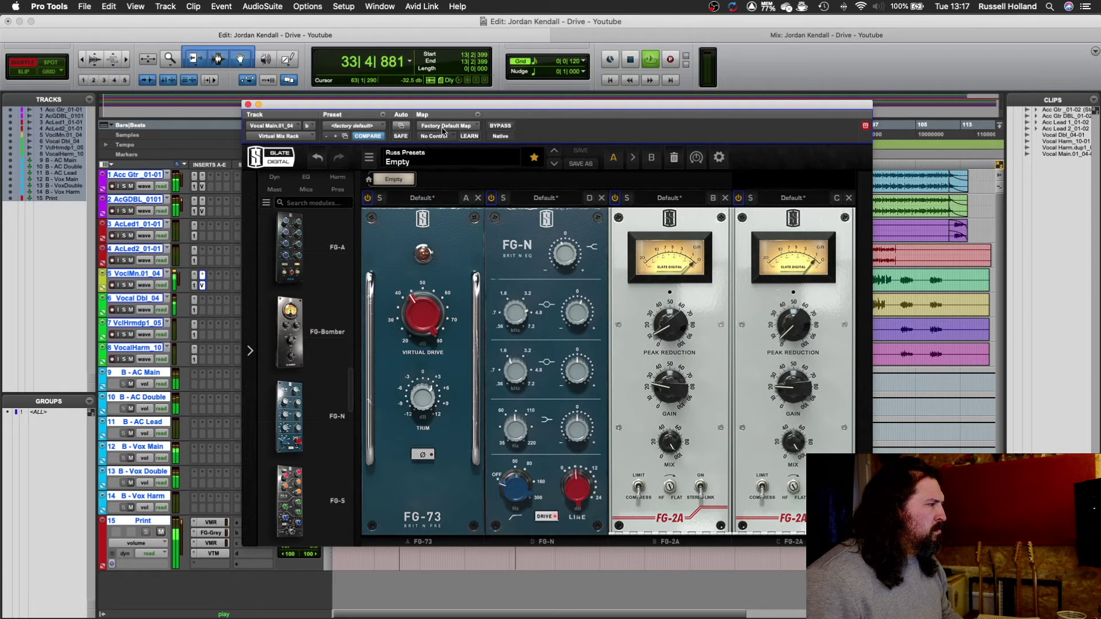
left_click(247, 105)
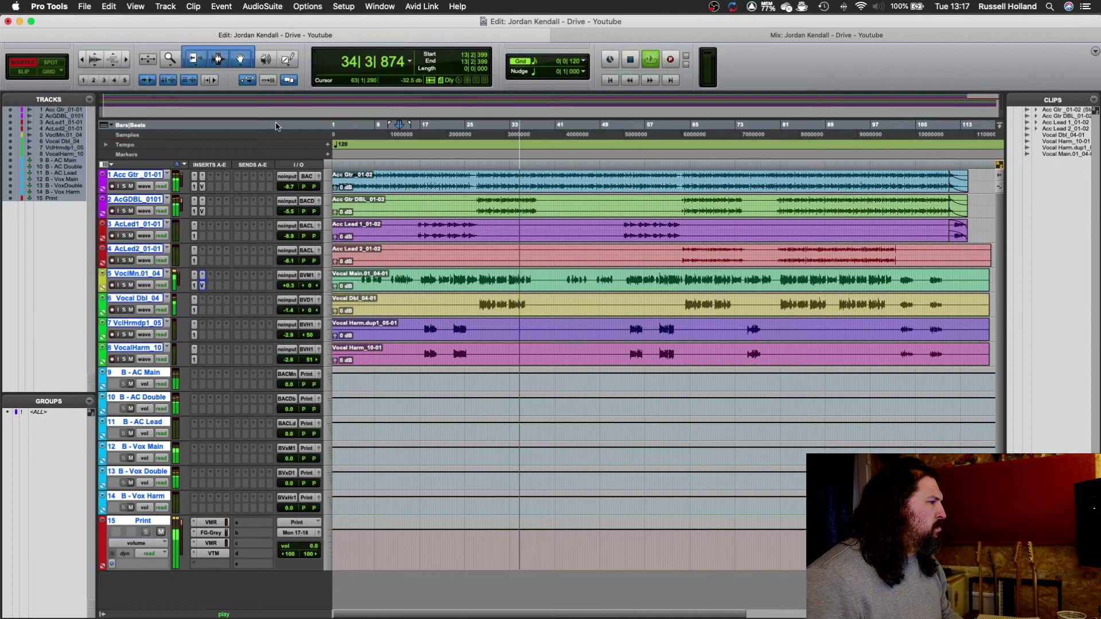
Play the song from about bar 41, stop it, and move the main vocal's Virtual Mix Rack insert to the Vocal Dbl track.
left_click(558, 278)
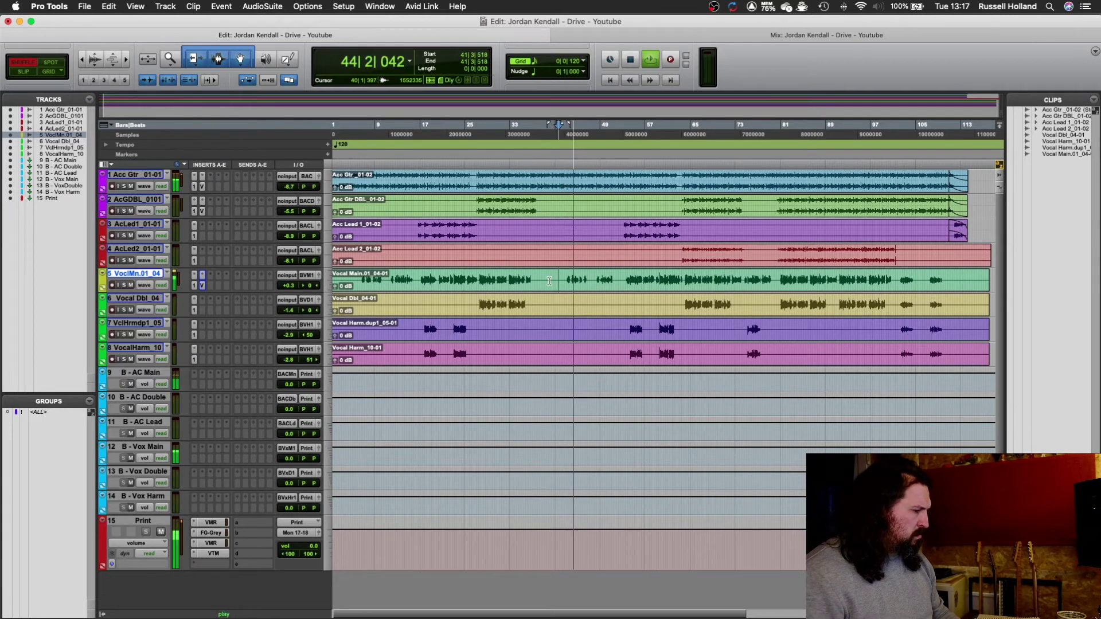
key("space")
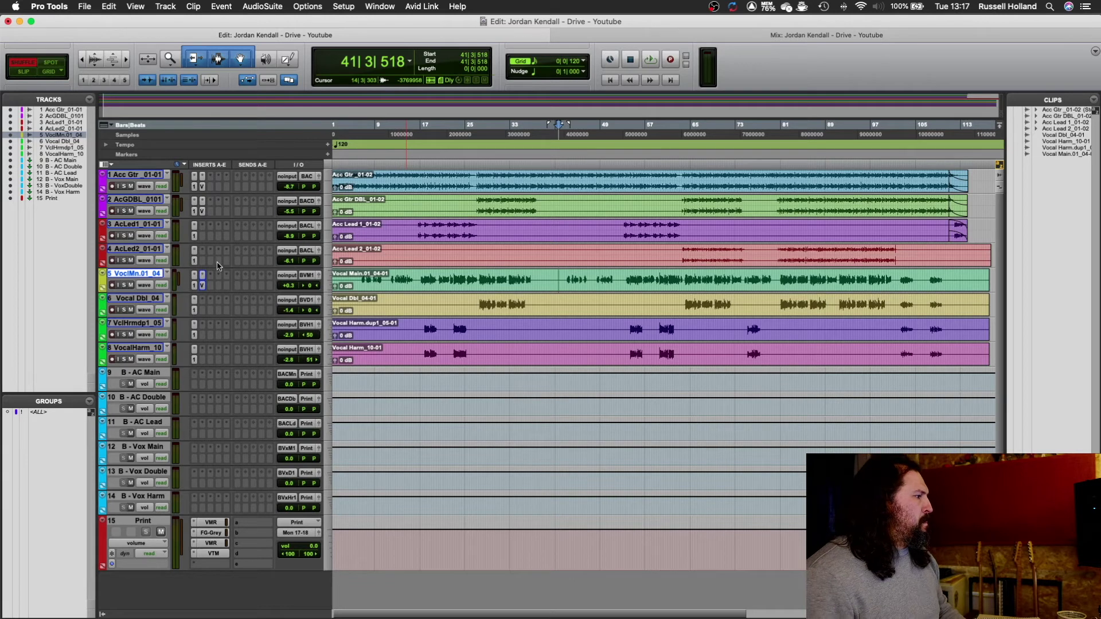
mouse_move(205, 286)
left_mouse_down()
mouse_move(228, 406)
mouse_move(201, 283)
left_mouse_up()
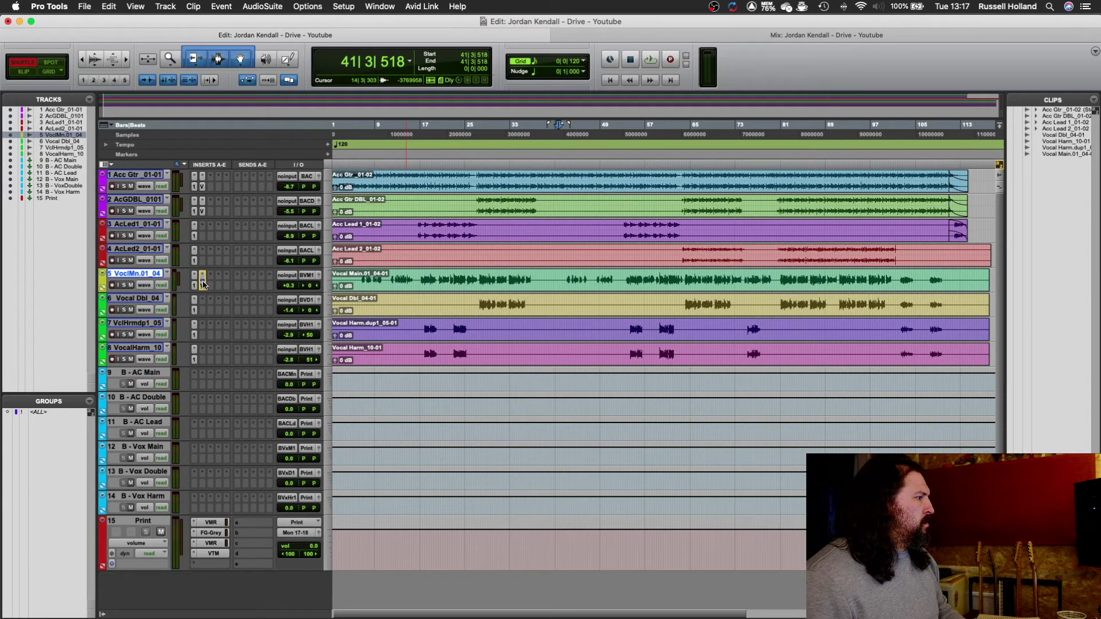
left_click_drag(206, 294, 200, 308)
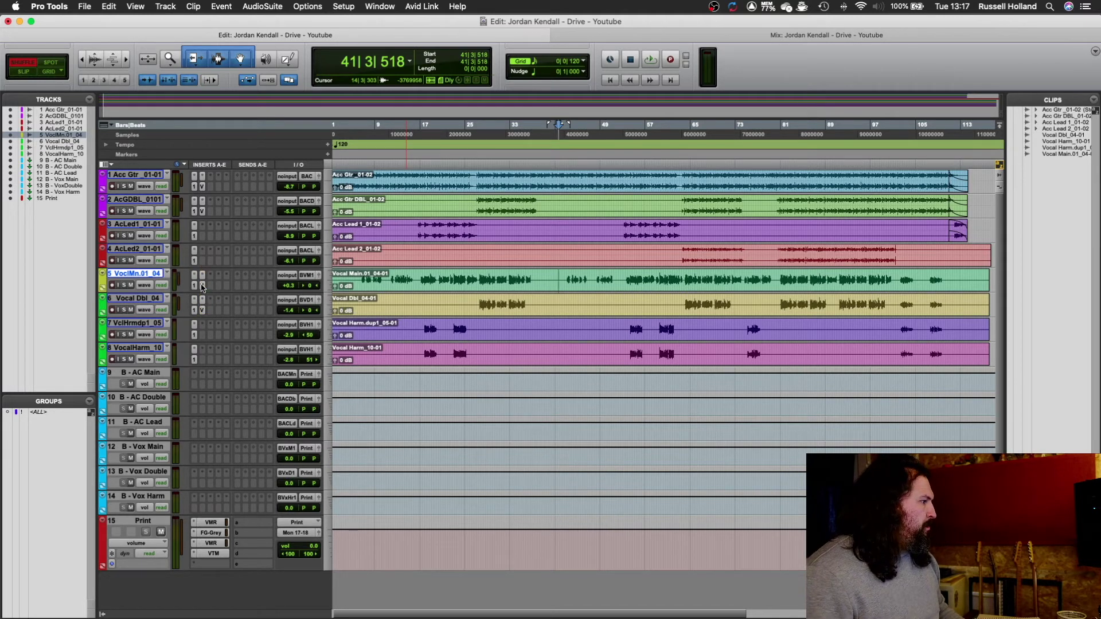
Play from about bar 27 and adjust the upper mid band of the Vocal Dbl track's FG-N, ending with a gain of about +2.18 dB.
left_click(477, 274)
key("space")
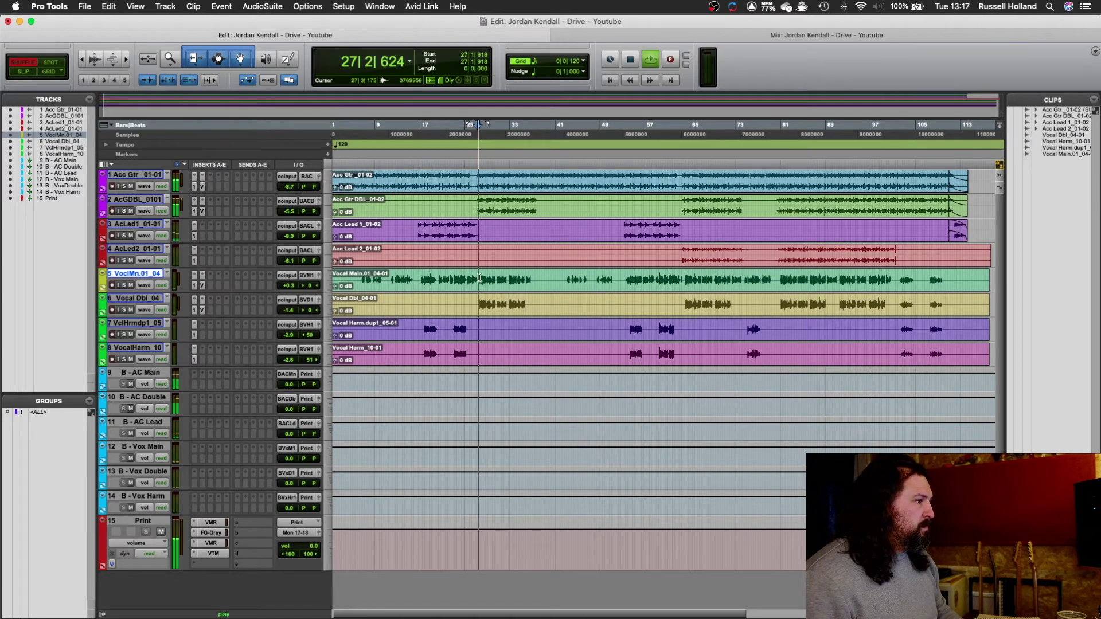
left_click(202, 311)
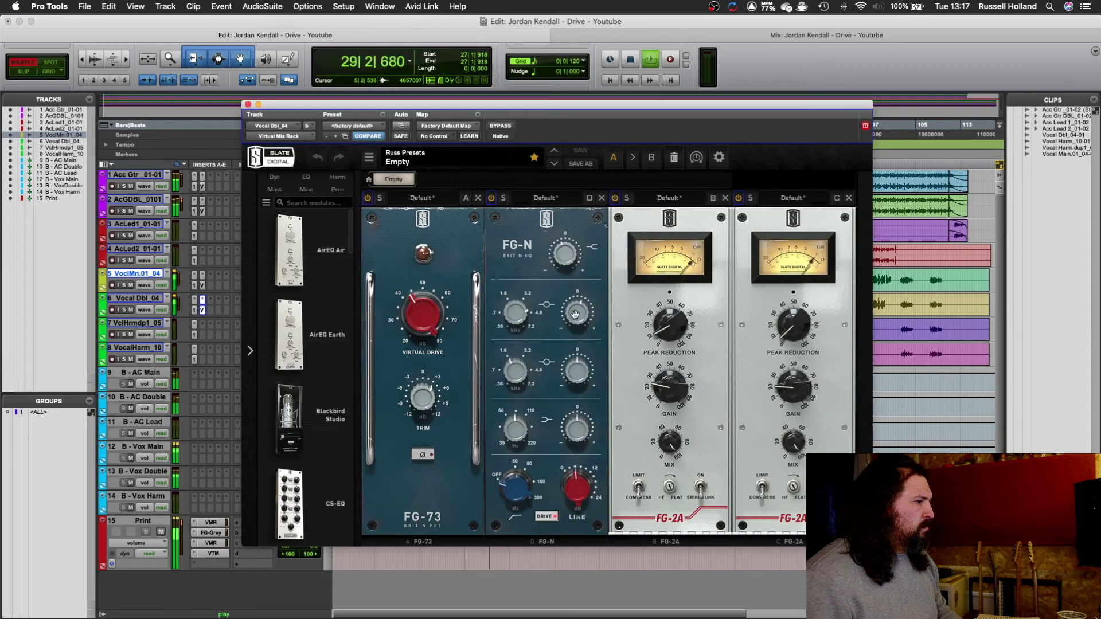
left_click_drag(526, 313, 581, 320)
left_click_drag(506, 314, 504, 318)
left_click_drag(576, 316, 574, 313)
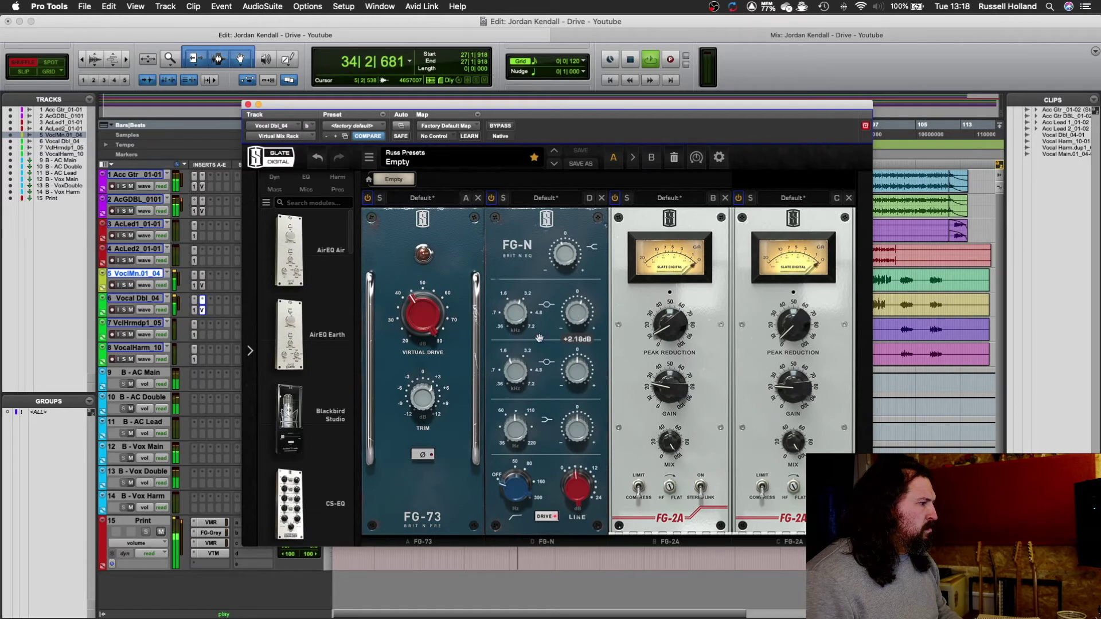
Adjust the low band's frequency and gain and the high shelf on the double vocal's FG-N, stop playback, and close the rack.
left_click_drag(515, 430, 515, 431)
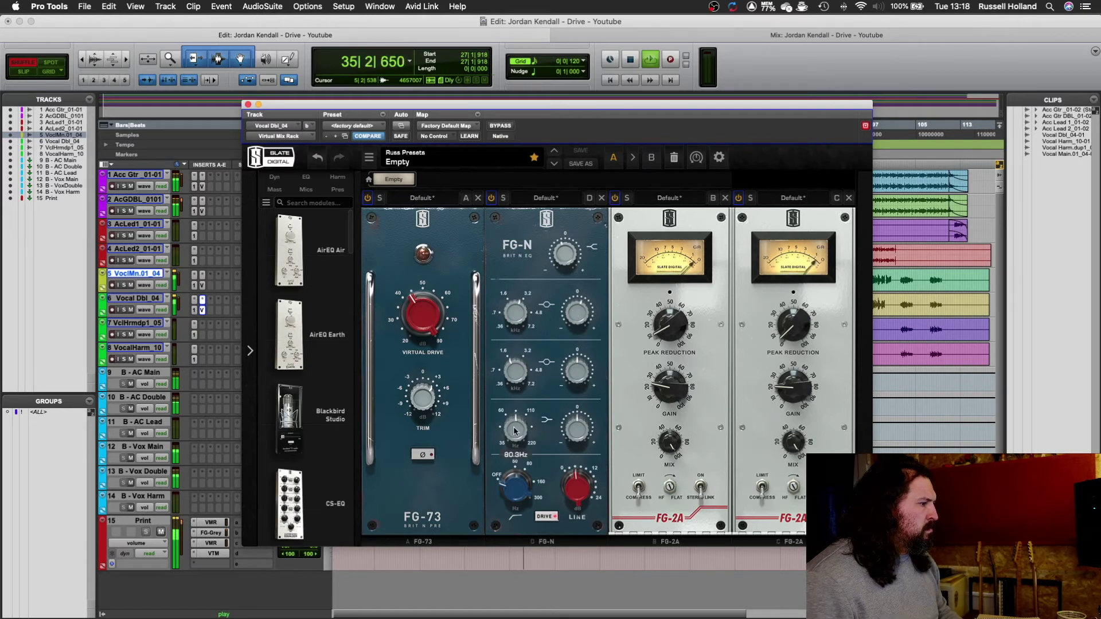
mouse_move(582, 428)
left_mouse_down()
mouse_move(530, 409)
mouse_move(584, 425)
left_mouse_up()
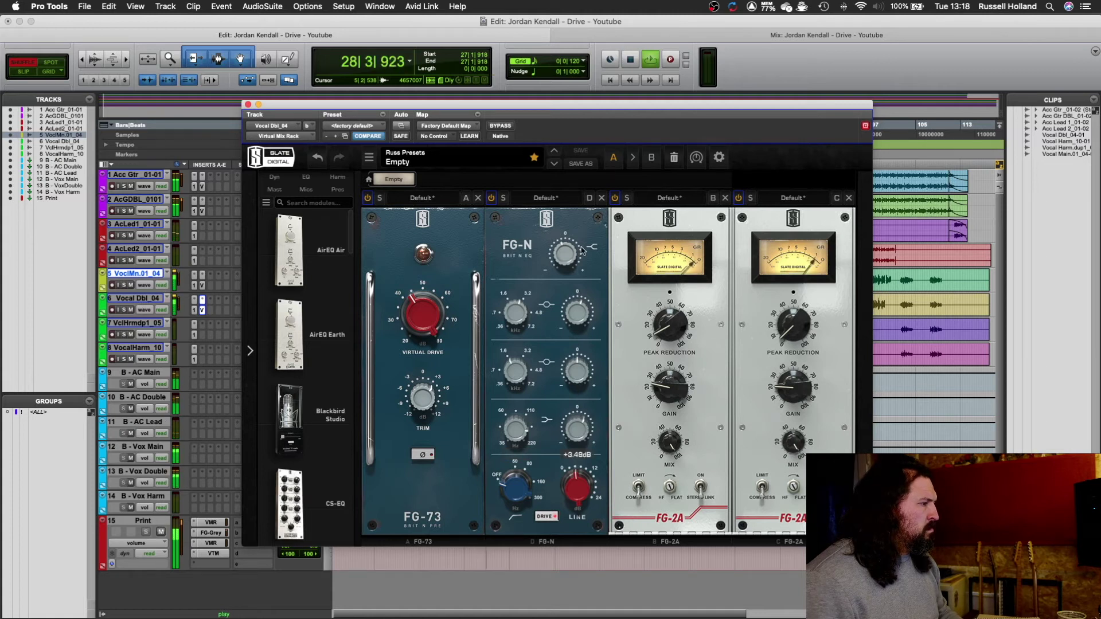
left_click_drag(585, 242, 572, 263)
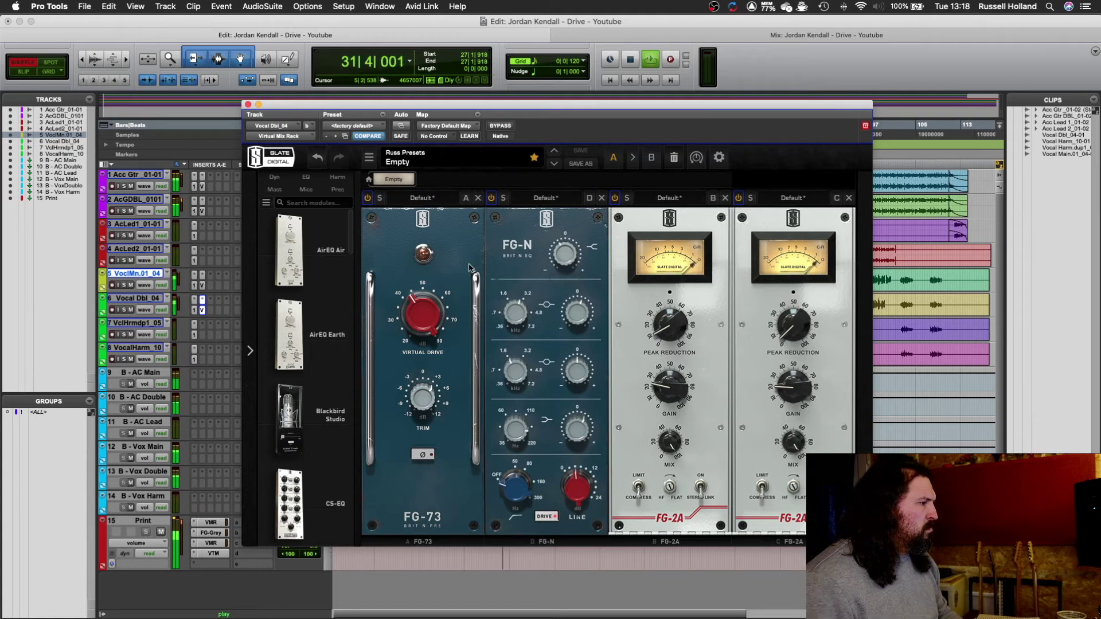
key("space")
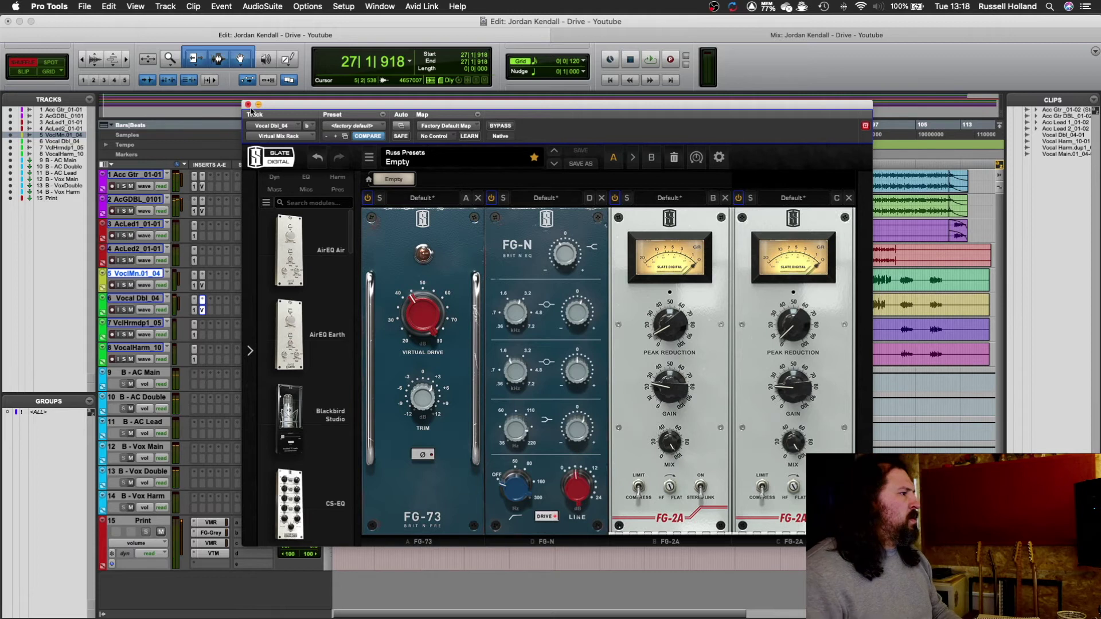
left_click(248, 105)
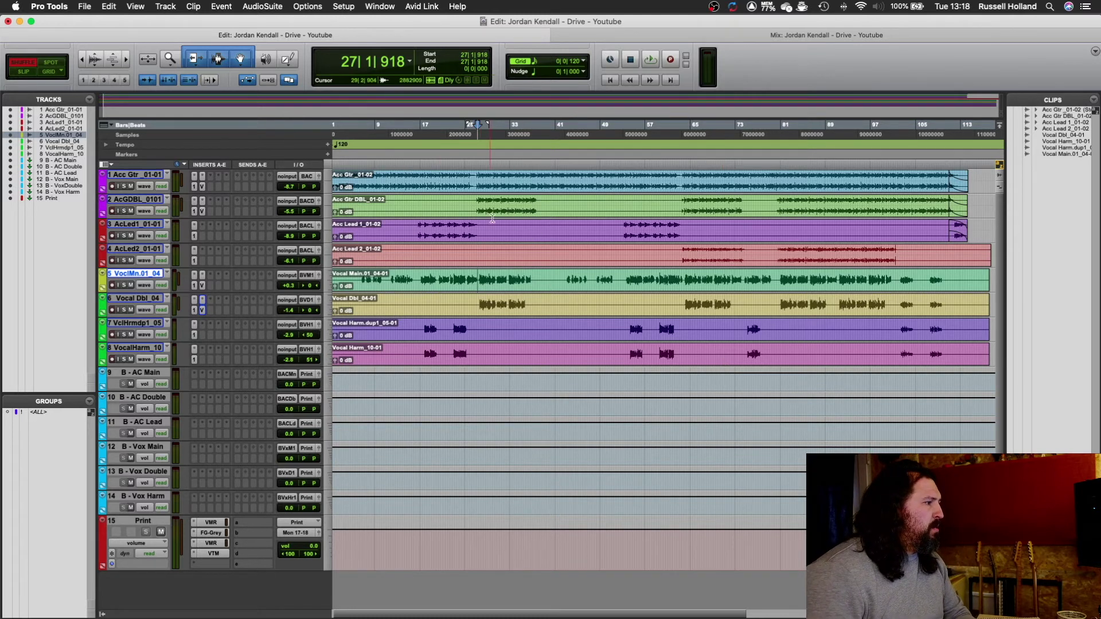
Play from about bar 26, open the Print track's FG-Grey compressor, set its ratio to 3.0, and adjust the threshold.
left_click(476, 174)
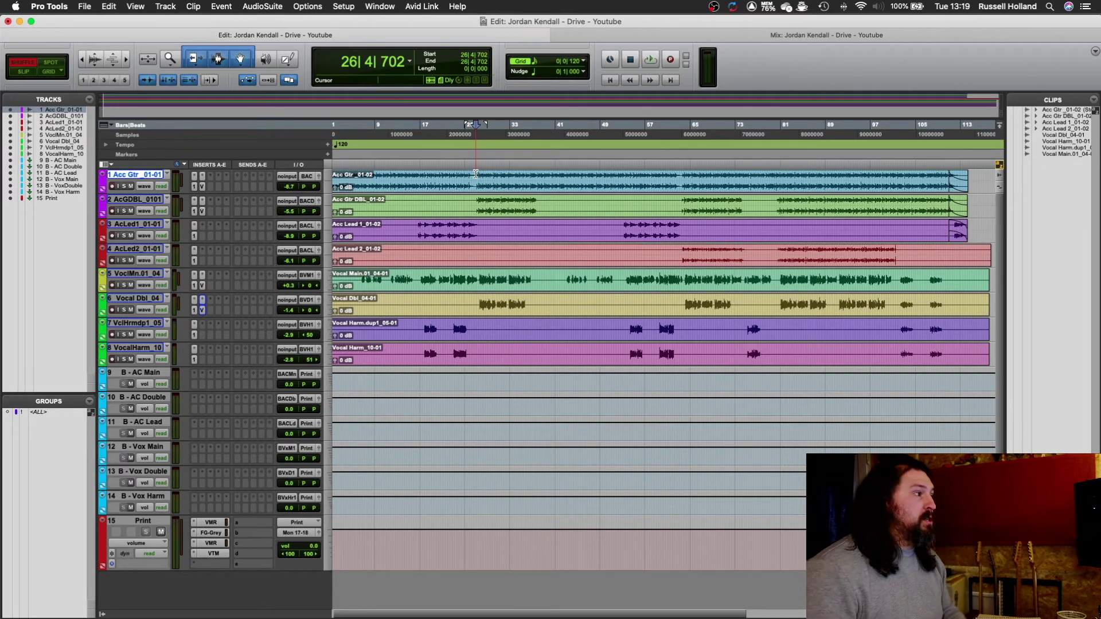
key("space")
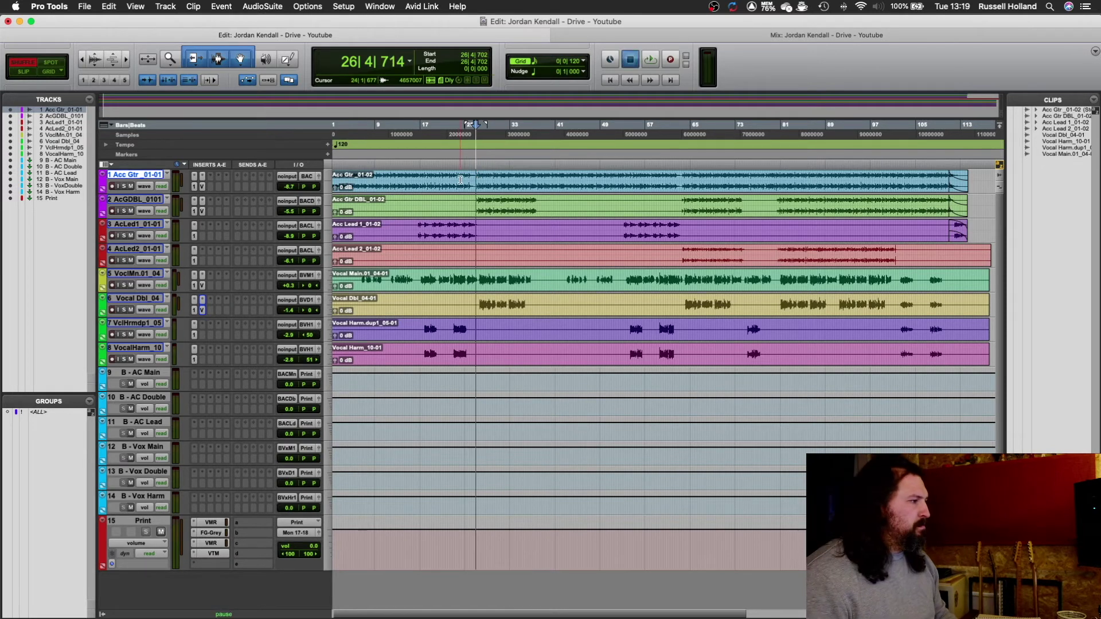
left_click(213, 533)
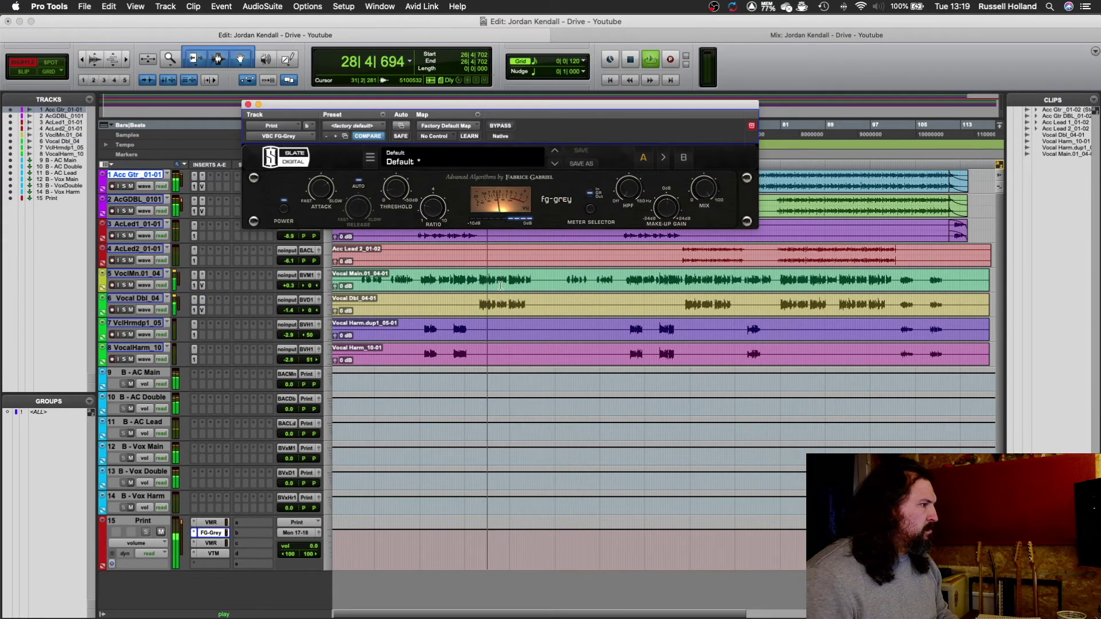
left_click_drag(435, 210, 437, 202)
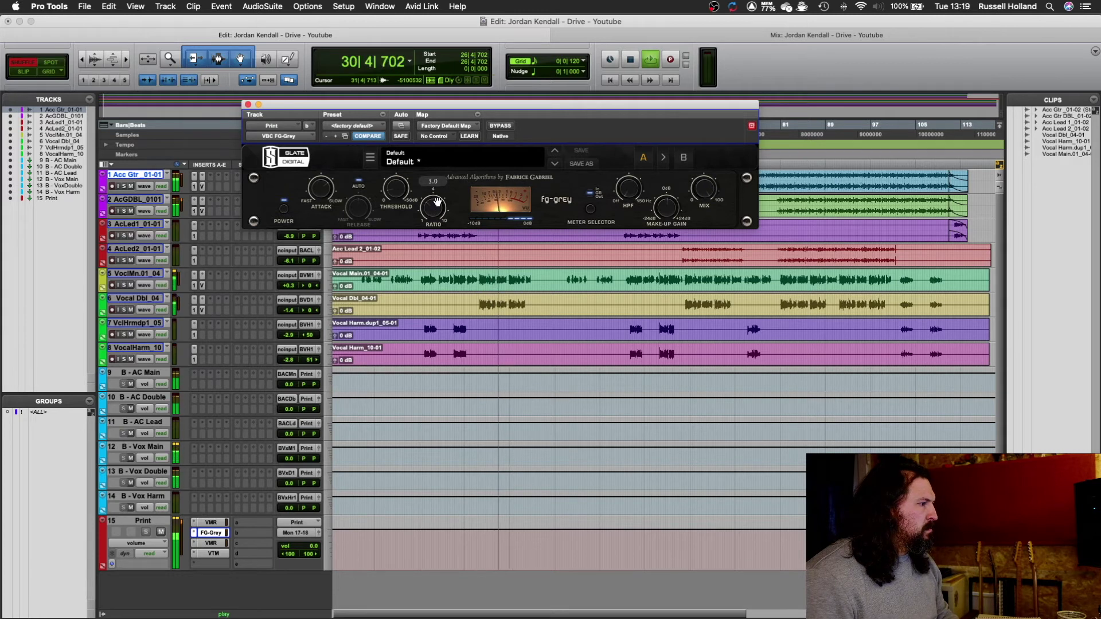
left_click_drag(396, 185, 400, 190)
left_click_drag(400, 193, 400, 194)
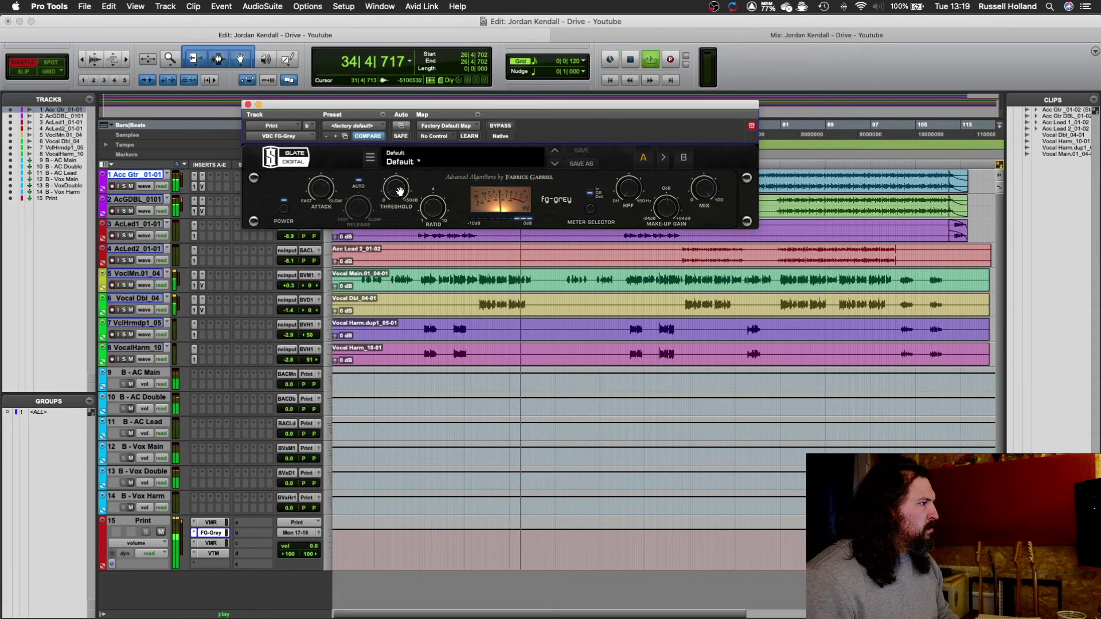
Restart playback, set the FG-Grey's ratio to 2.0, and bring its make-up gain to about -0.8 dB.
mouse_move(323, 191)
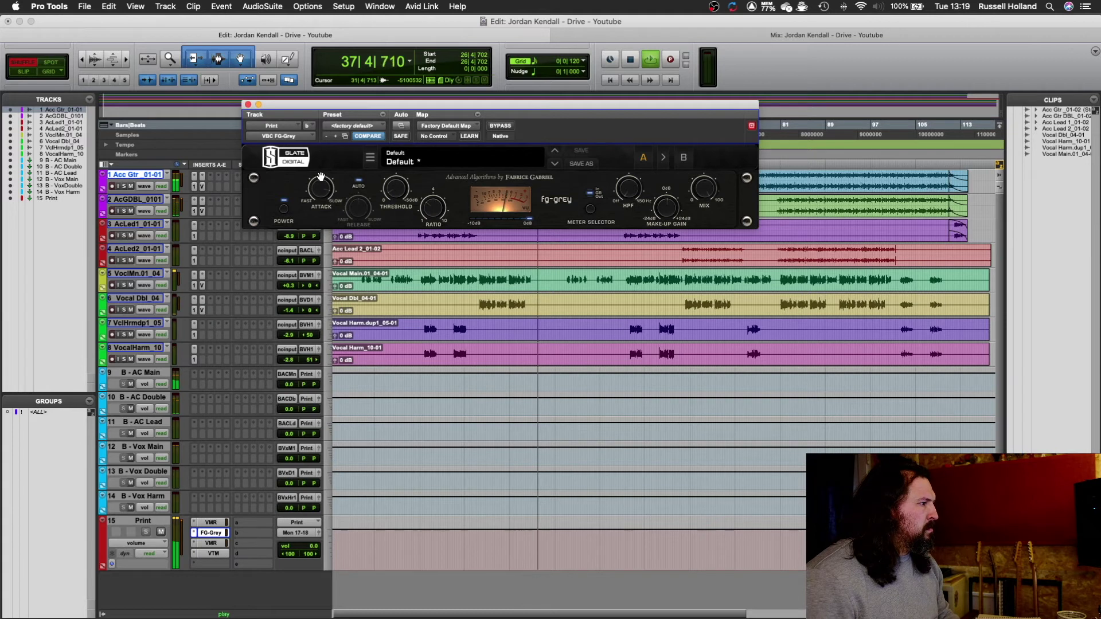
key("space")
key("space")
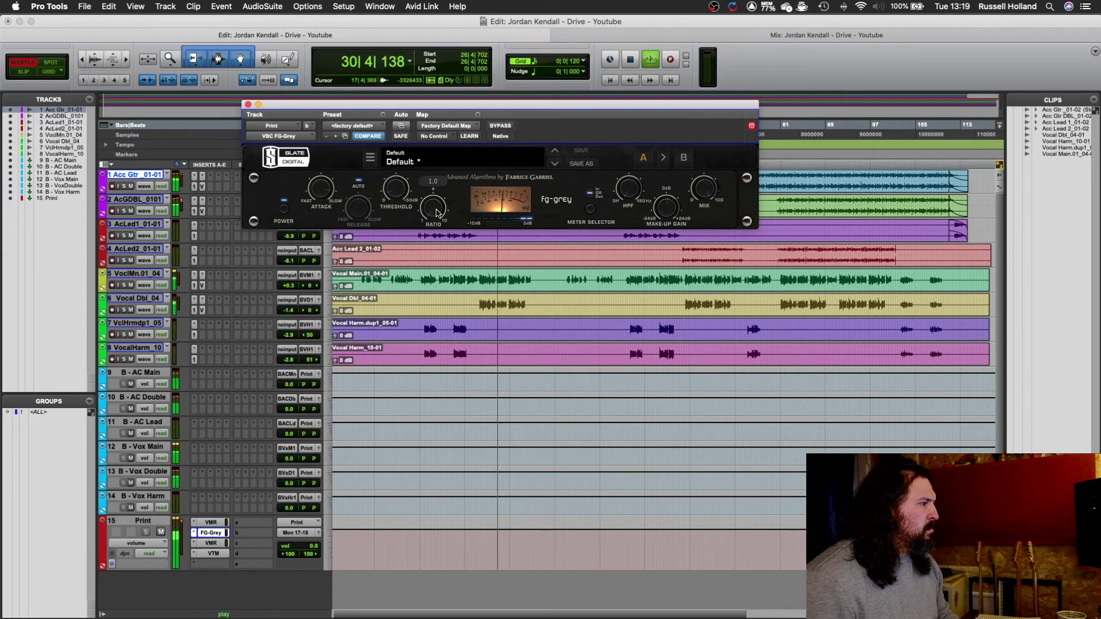
left_click_drag(435, 213, 433, 195)
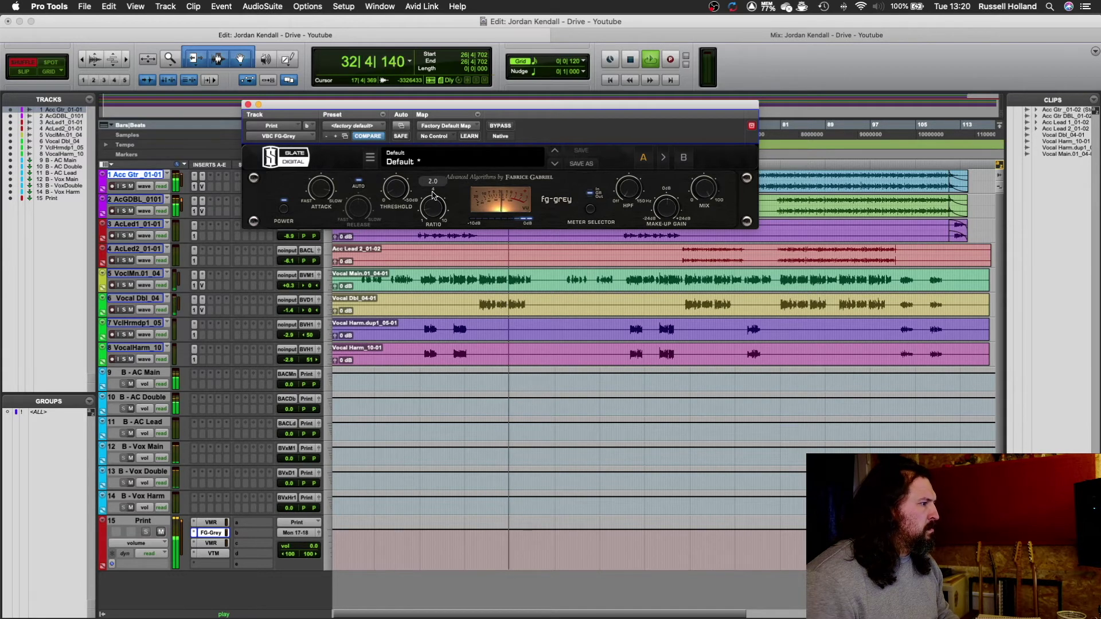
mouse_move(668, 215)
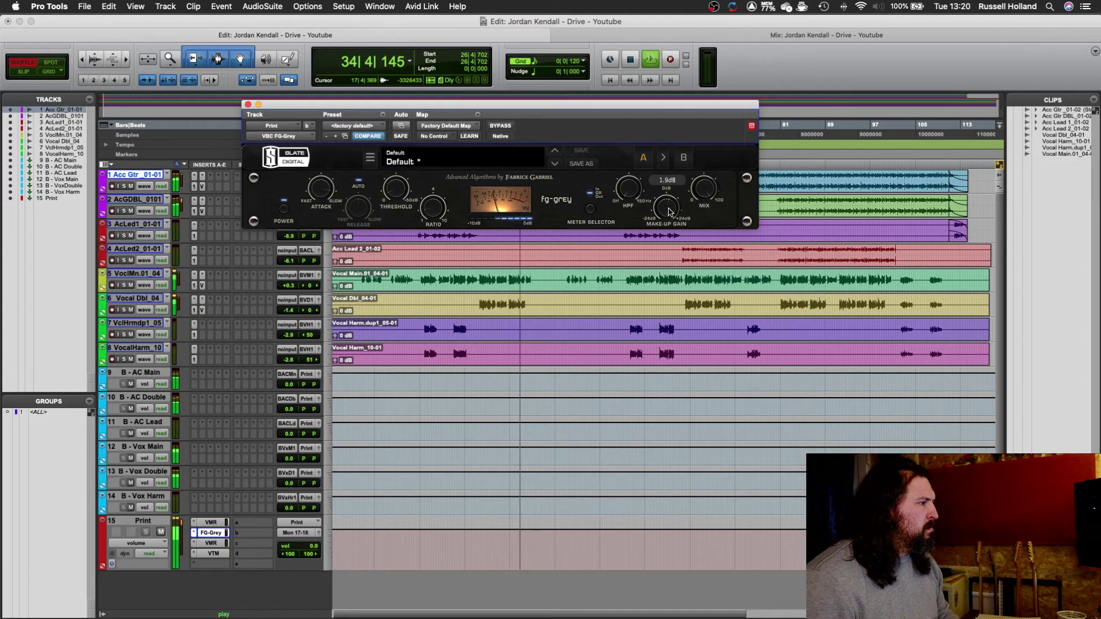
left_click_drag(668, 216, 669, 219)
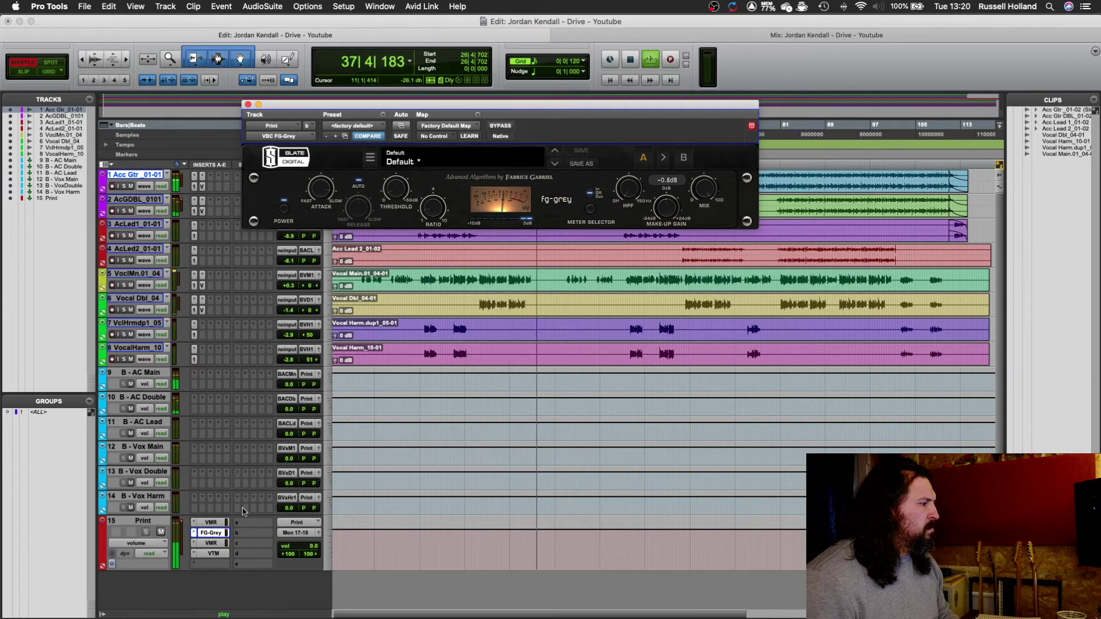
On the FG-N in the Print track's third insert, adjust the low band and set the high shelf to about -0.38 dB, then stop playback.
left_click(223, 544)
left_click(222, 544)
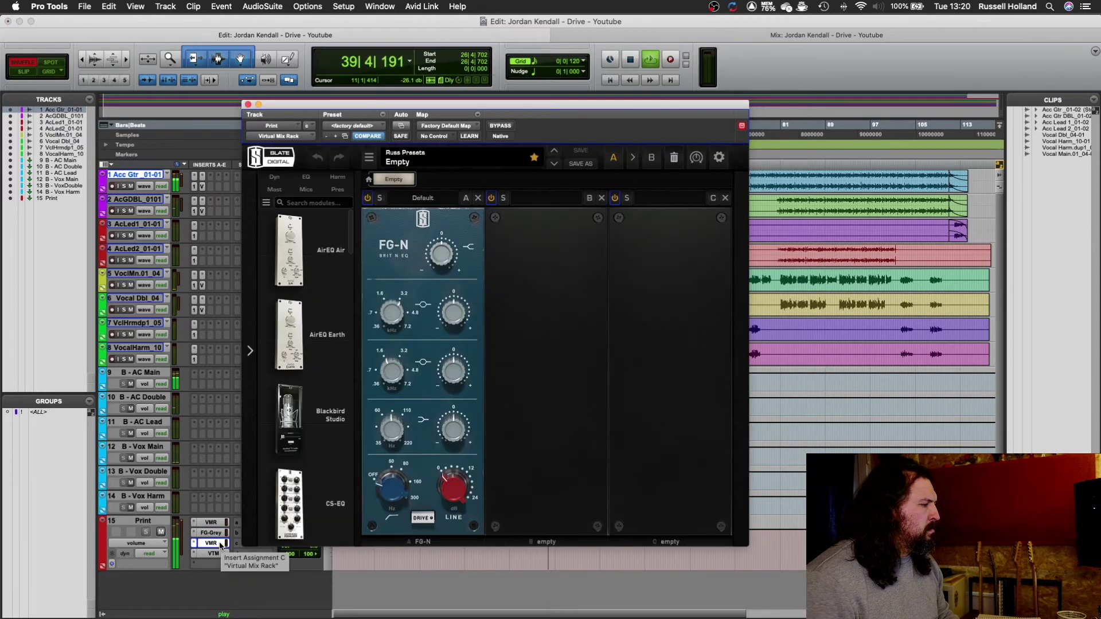
left_click_drag(392, 432, 443, 434)
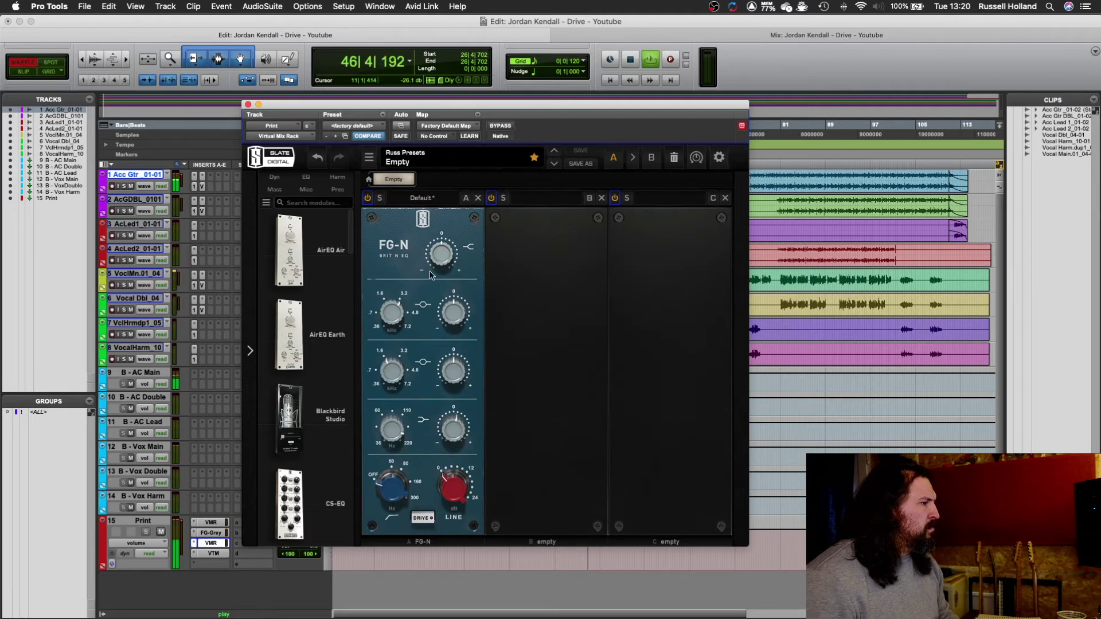
mouse_move(439, 259)
left_click_drag(445, 253, 439, 262)
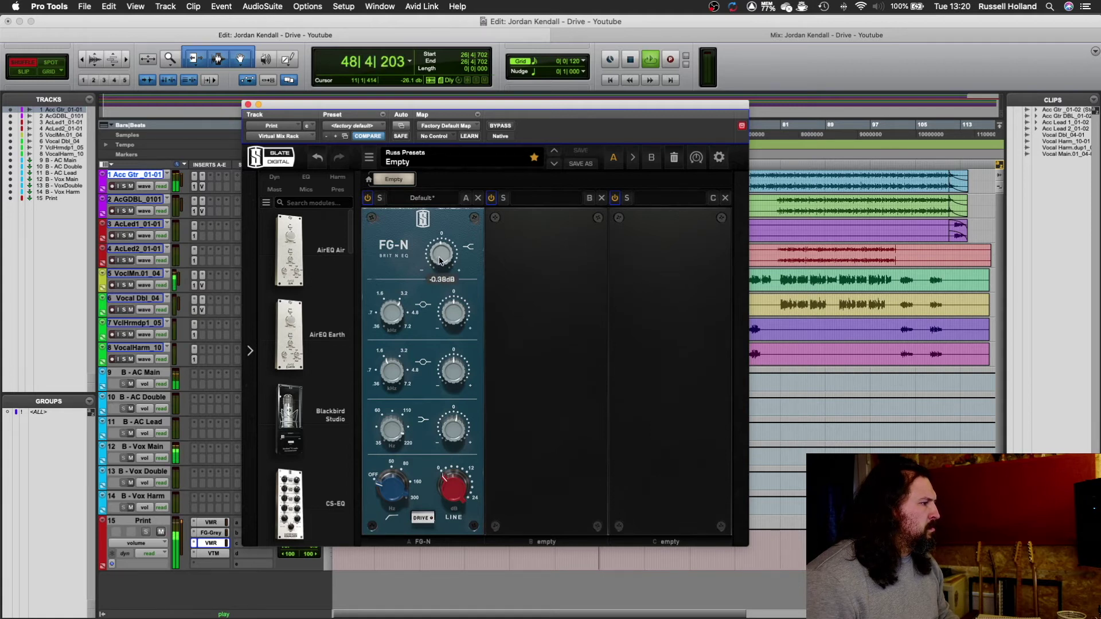
left_click(248, 103)
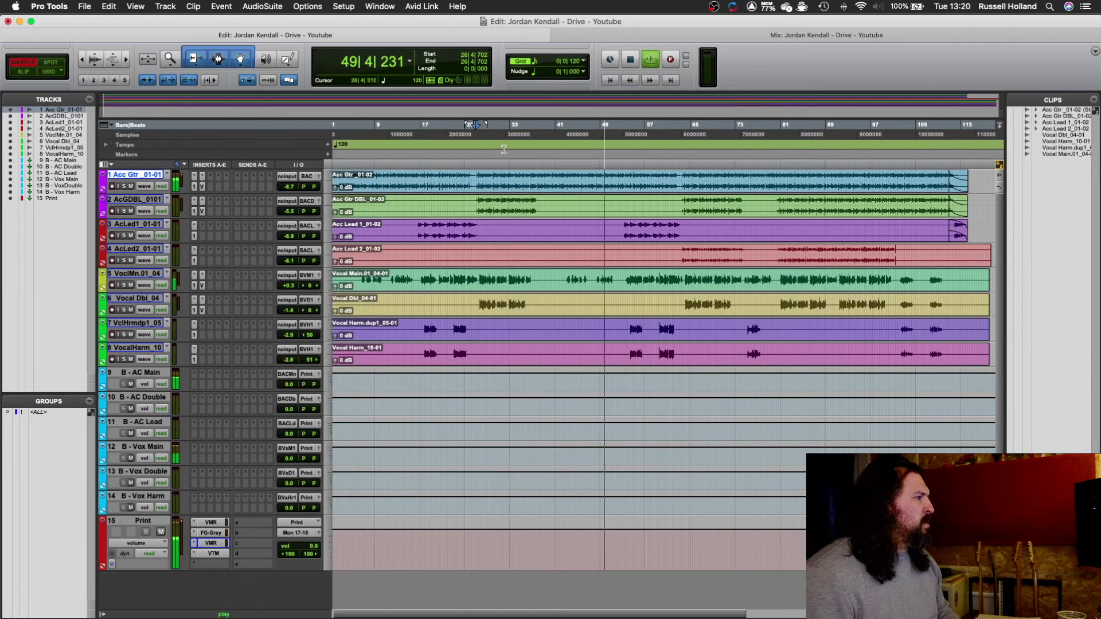
key("space")
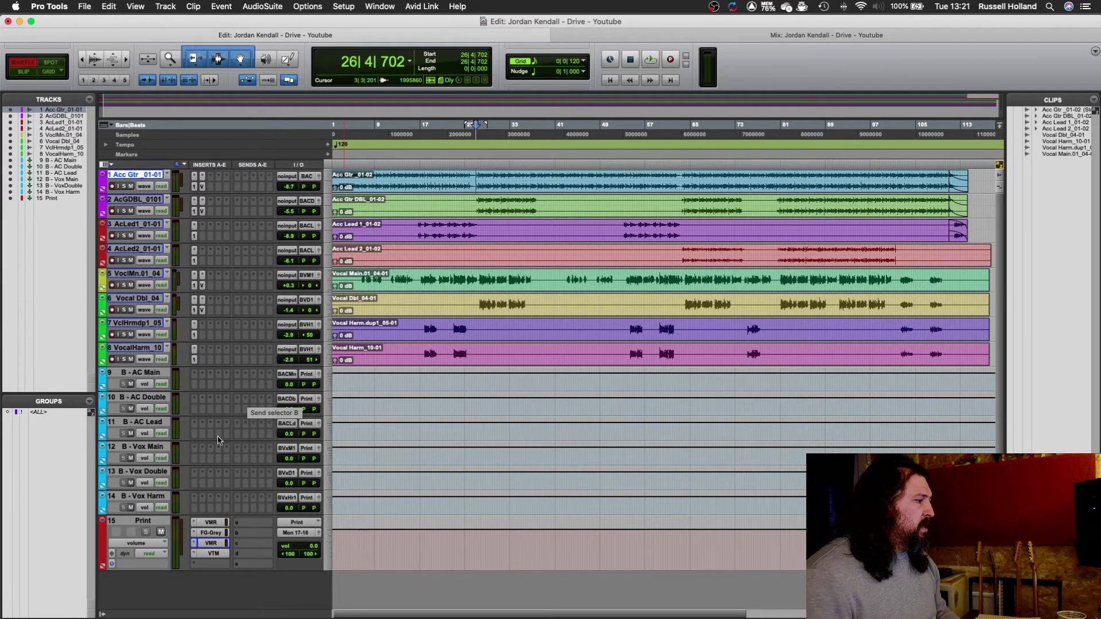
Open the Print track's Virtual Tape Machines, lower the output to about -2.9 dB, and set the input to about +0.6 dB during playback.
left_click(214, 553)
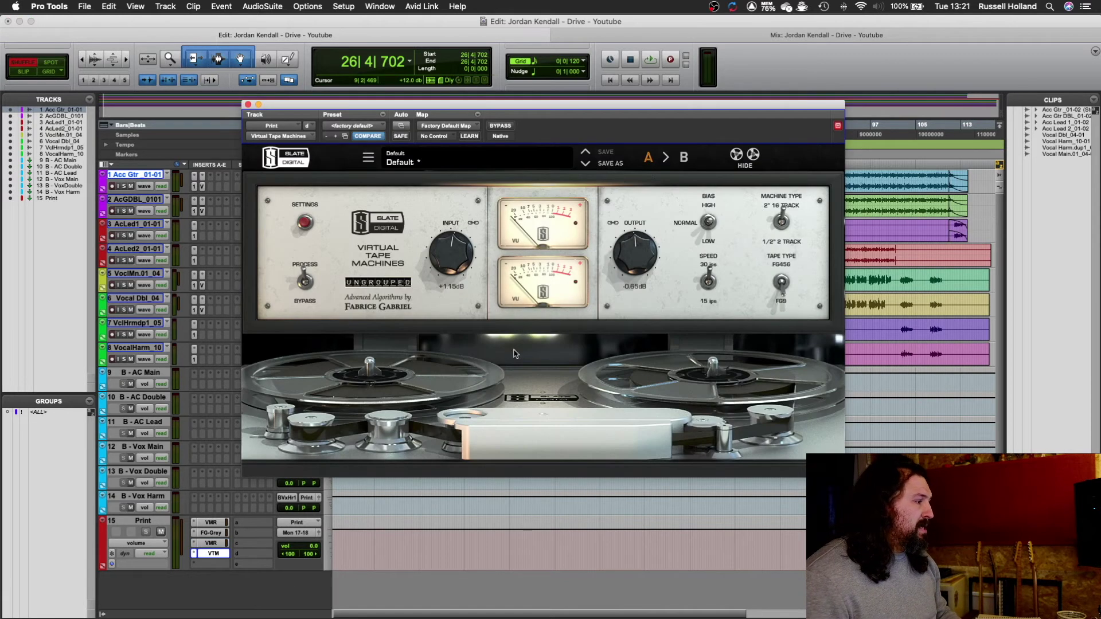
left_click_drag(636, 246, 630, 248)
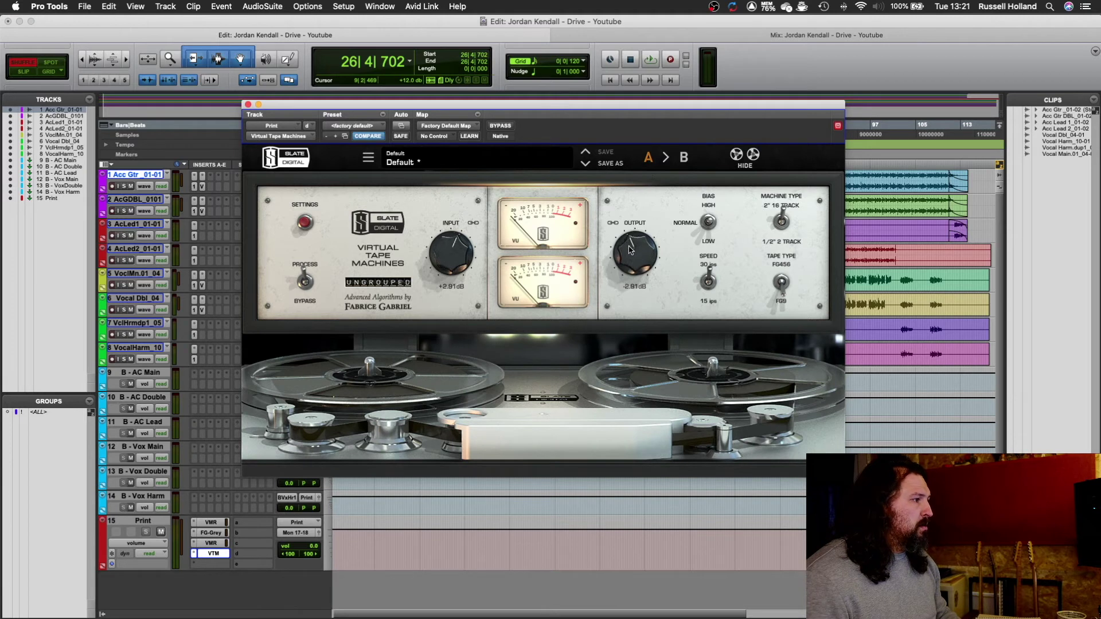
left_click(474, 222)
key("space")
left_click_drag(455, 259, 450, 259)
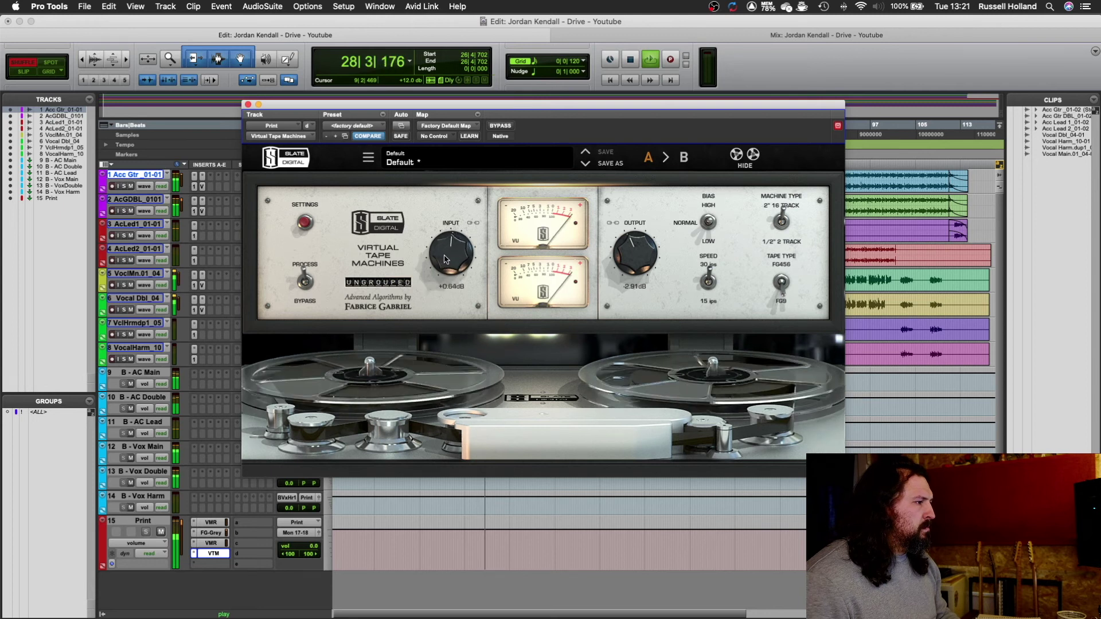
Raise the Print track's Virtual Tape Machines input to about +1.6 dB, stop playback, and close the plug-in.
key("space")
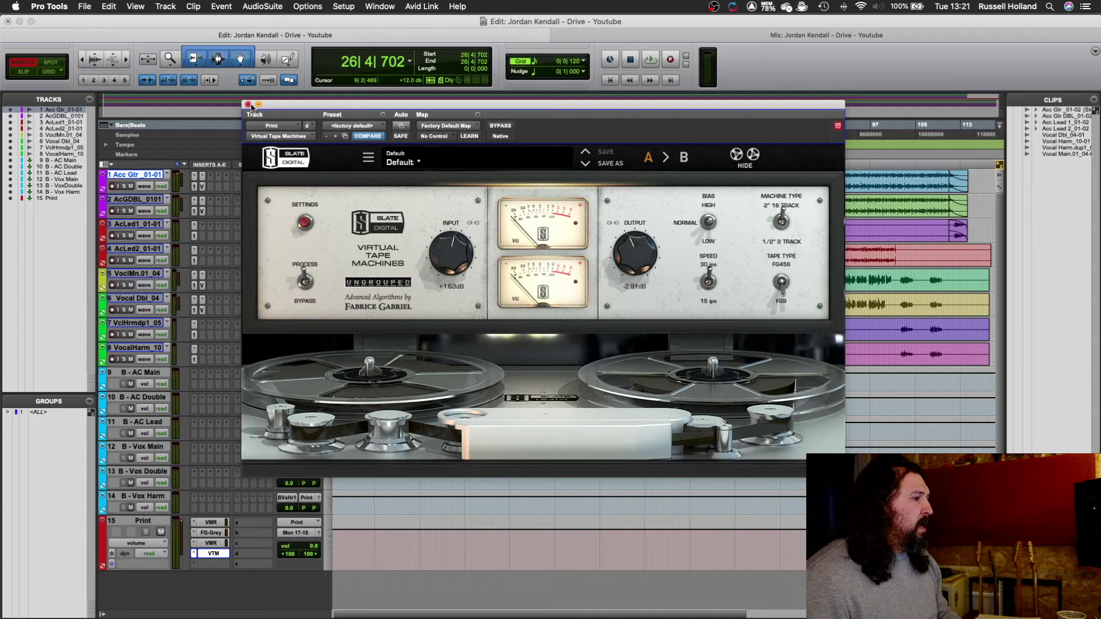
left_click(248, 104)
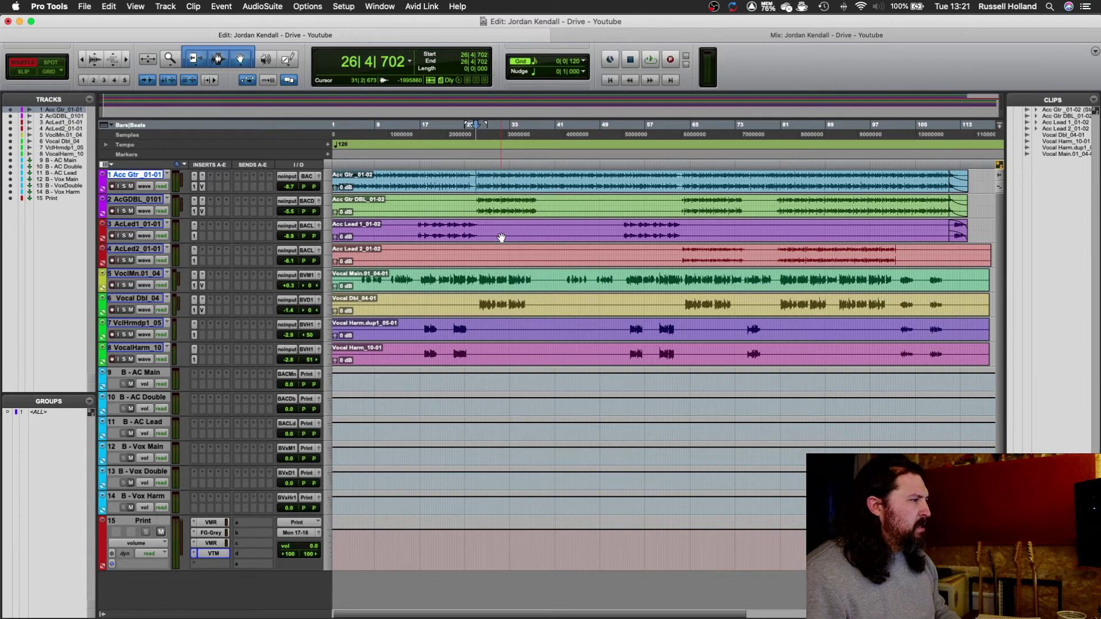
left_click(415, 227)
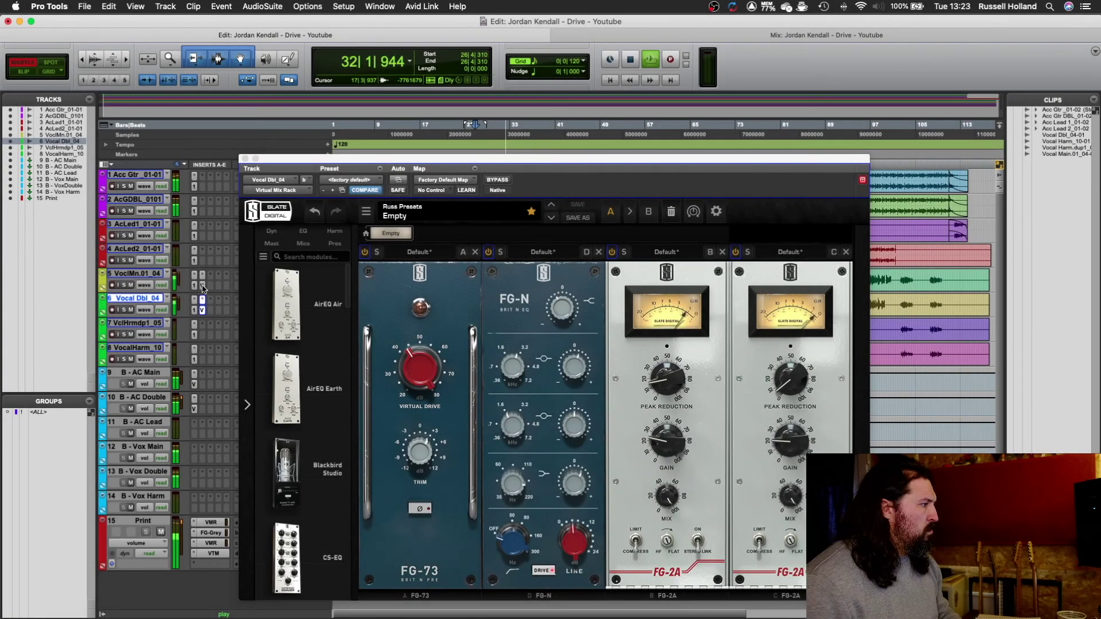
Open the main vocal's Virtual Mix Rack to check its chain, stop playback, and close the plug-in.
left_click(202, 285)
key("space")
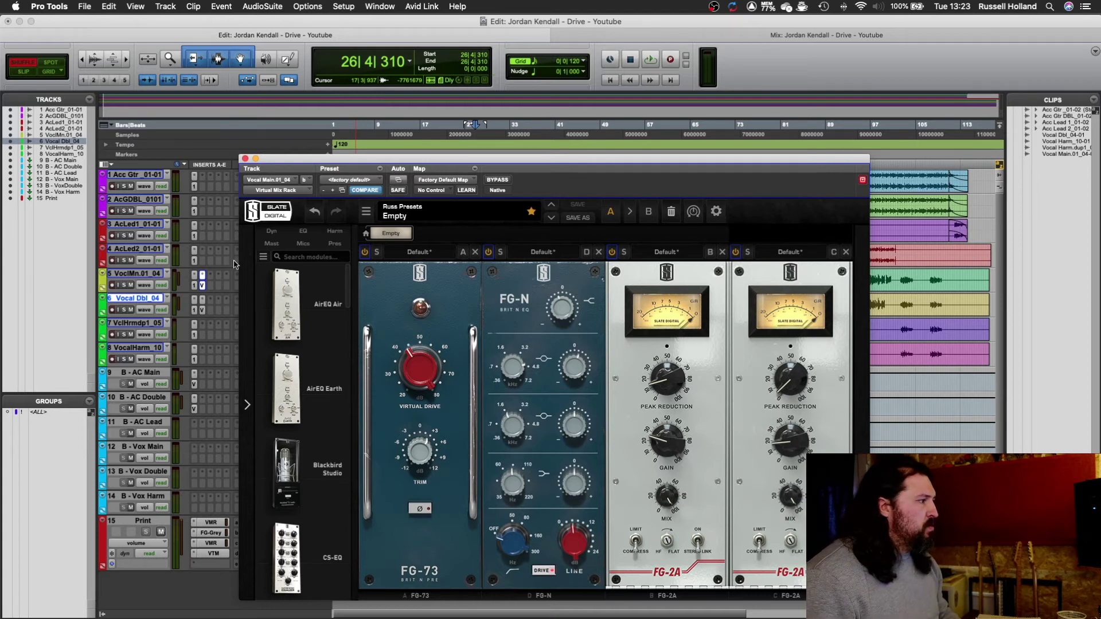
left_click(245, 159)
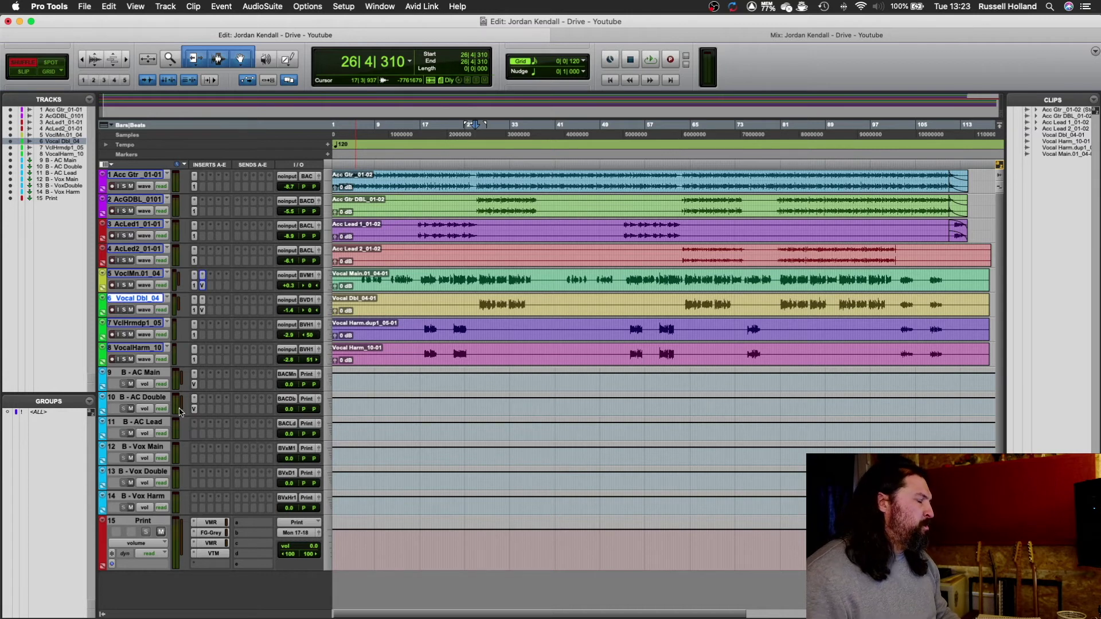
left_click(219, 282)
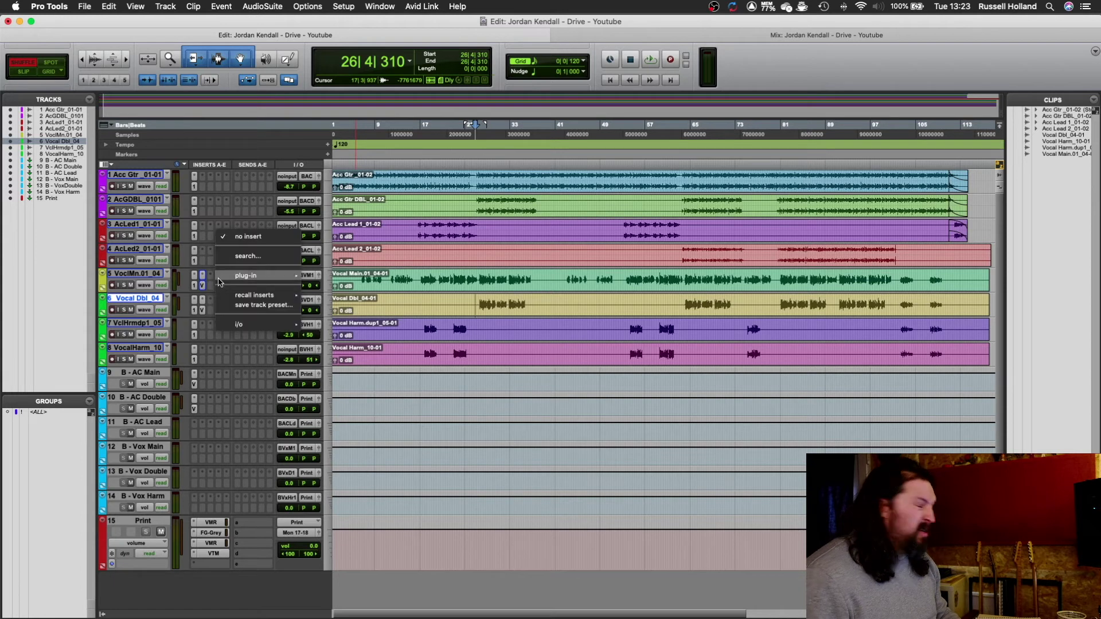
key("Escape")
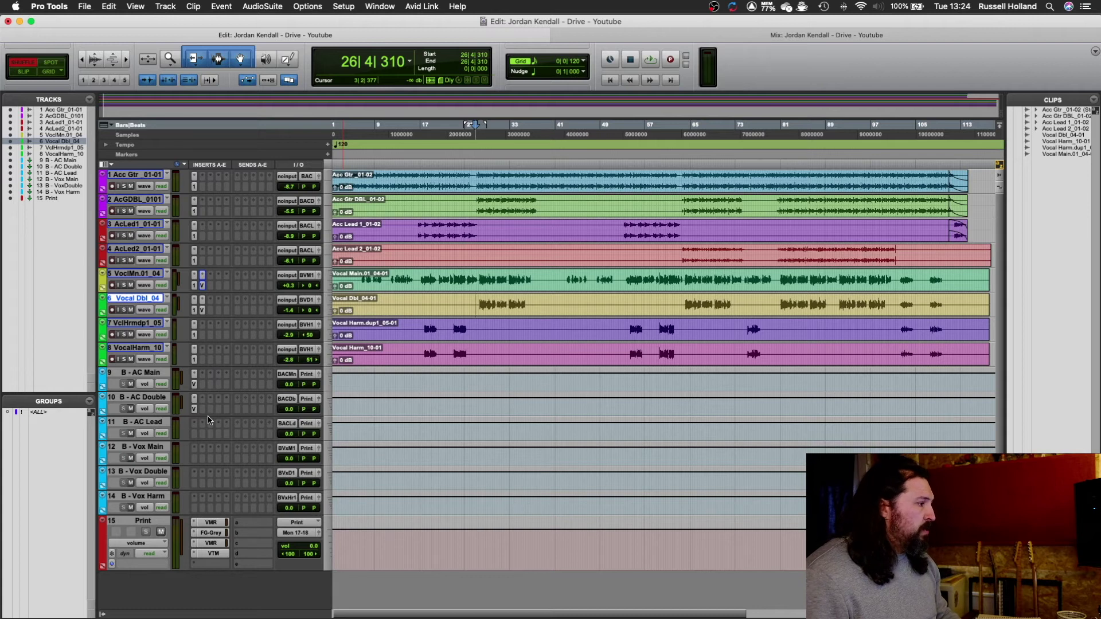
Insert a multichannel Slate Digital Virtual Mix Rack (stereo) on the first insert of the B - AC Lead track.
left_click(195, 435)
mouse_move(217, 434)
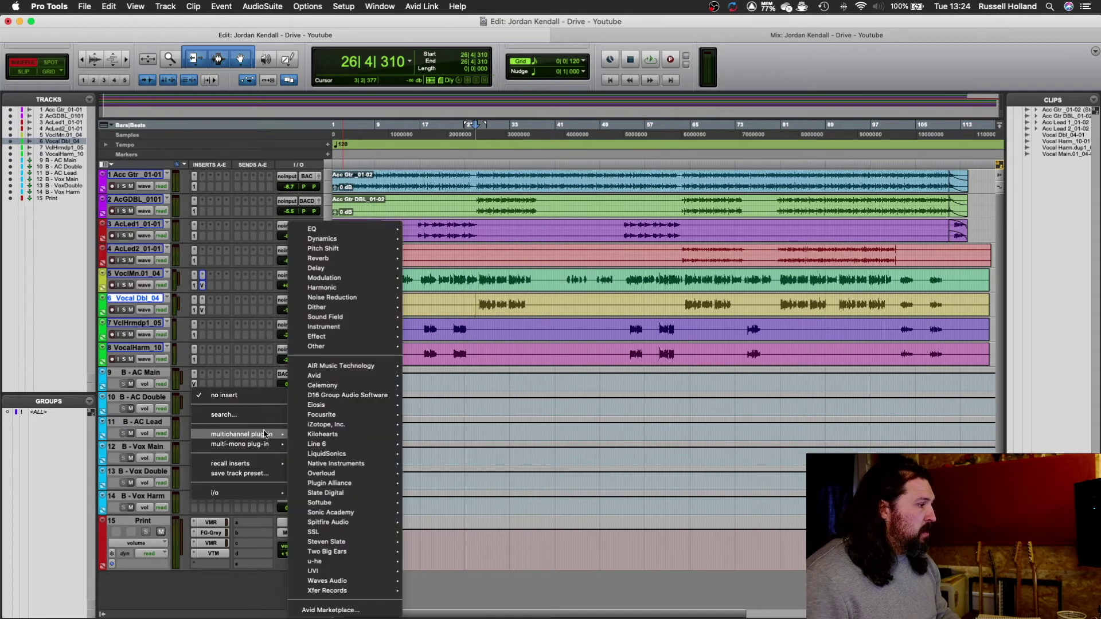
mouse_move(355, 523)
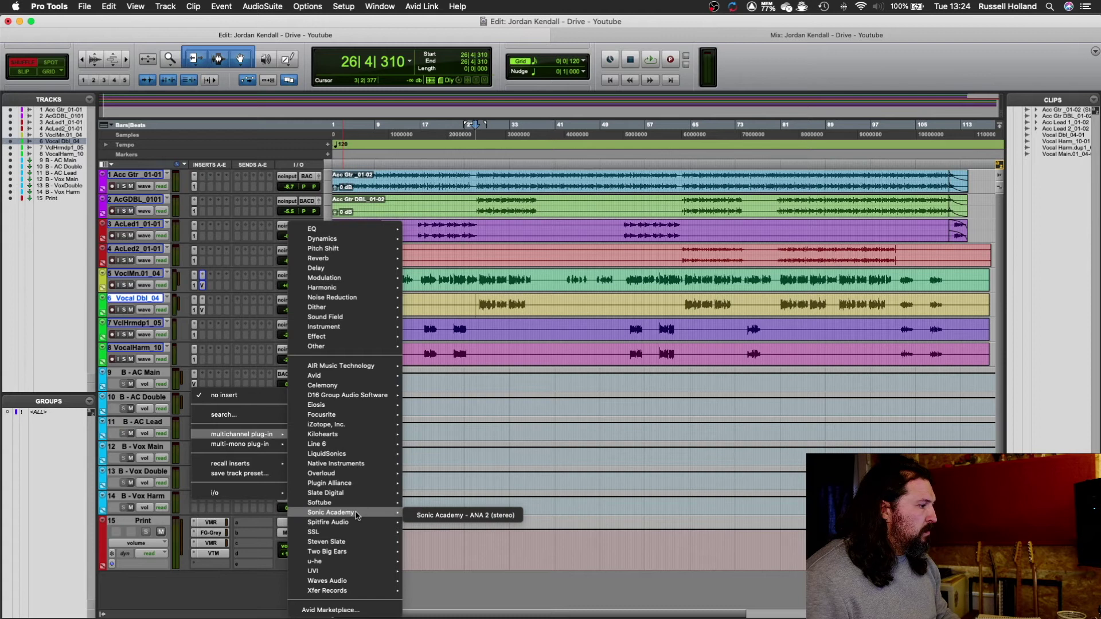
mouse_move(356, 494)
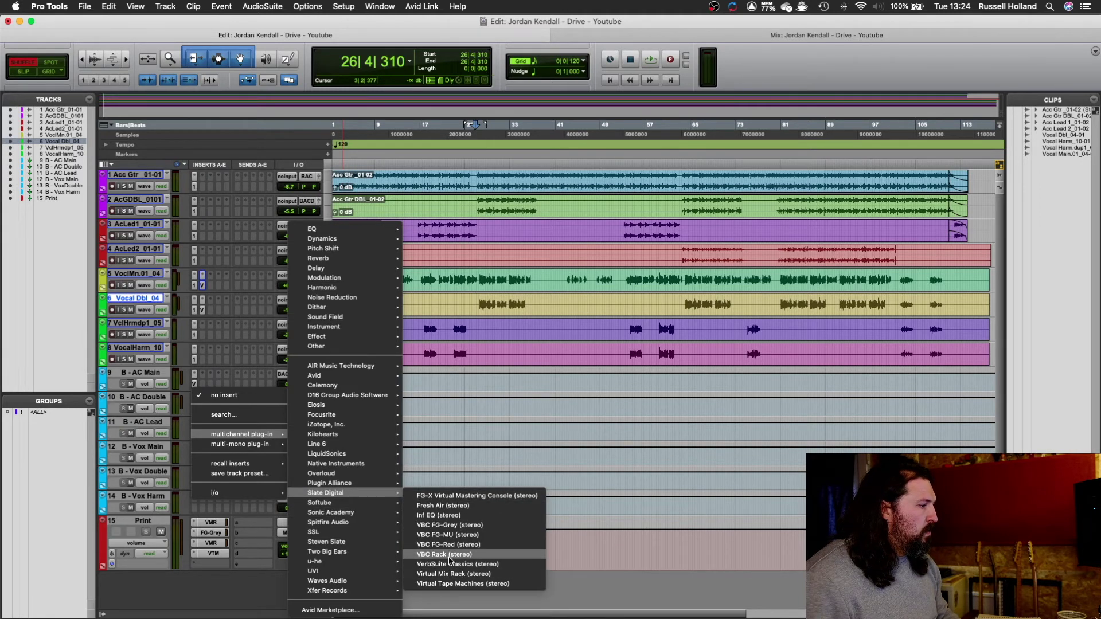
left_click(456, 574)
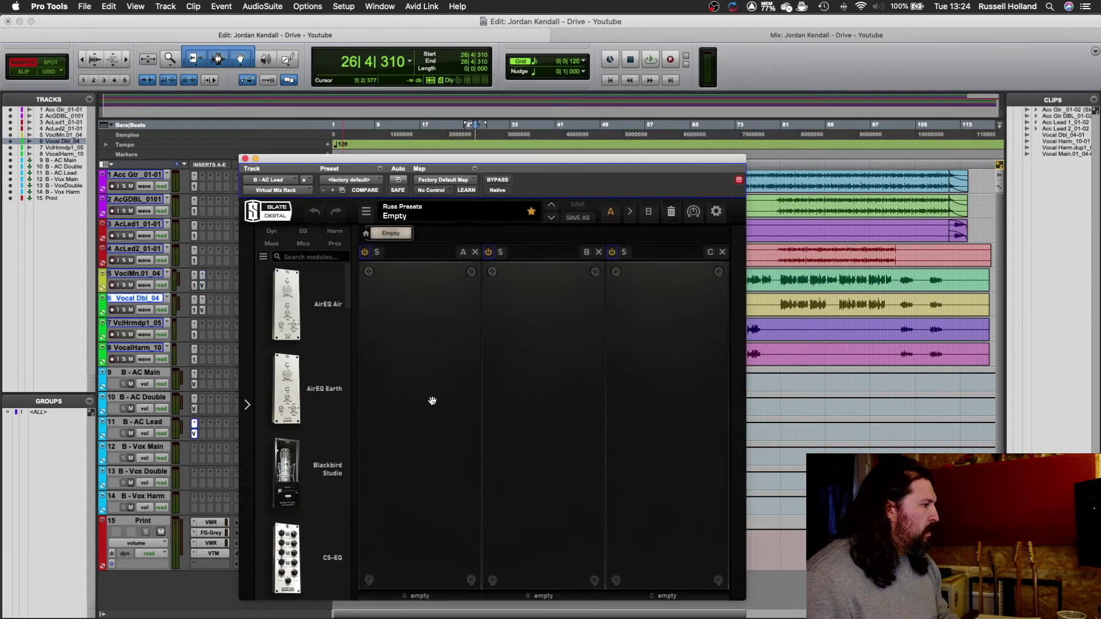
Load the AirEQ Air module into the rack's third slot and the FG-73 preamp into the first slot.
scroll(320, 379, "up", 3)
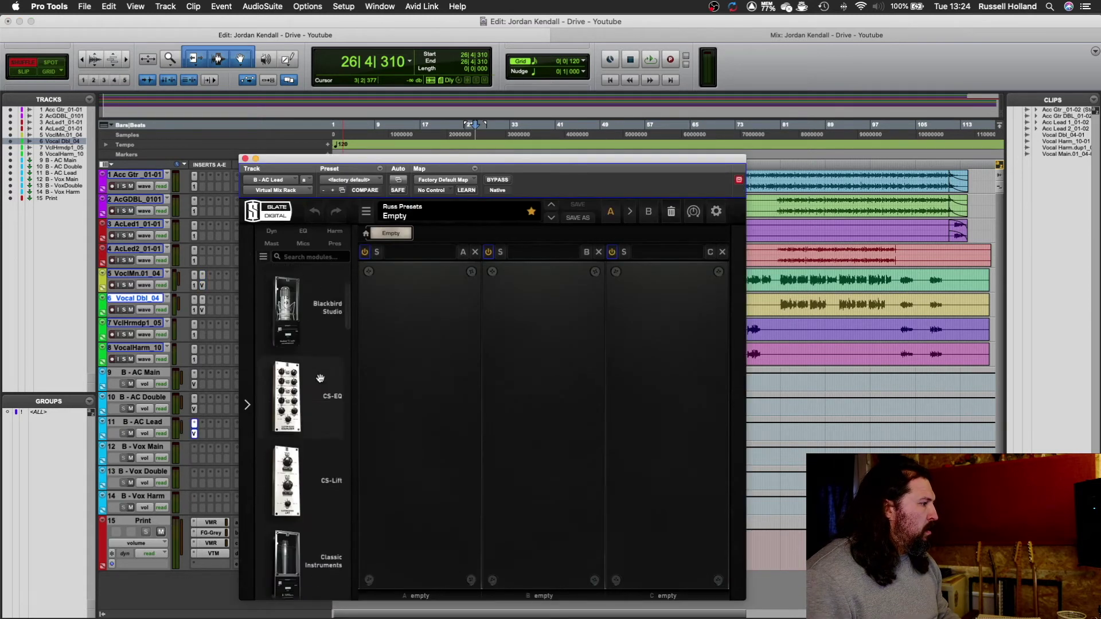
scroll(320, 379, "up", 3)
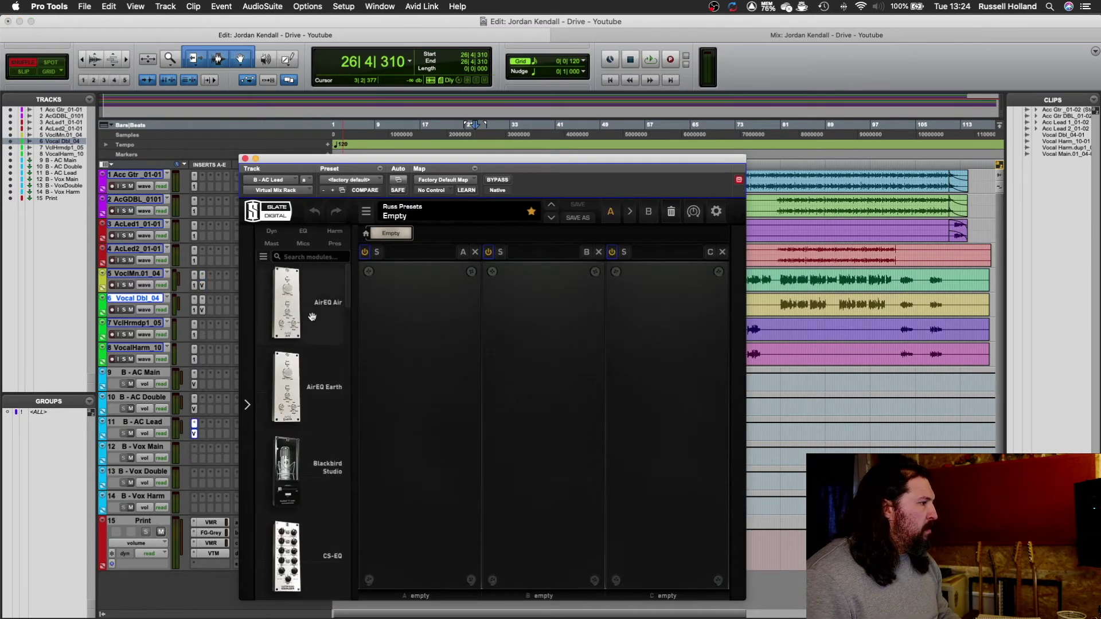
left_click_drag(310, 289, 684, 370)
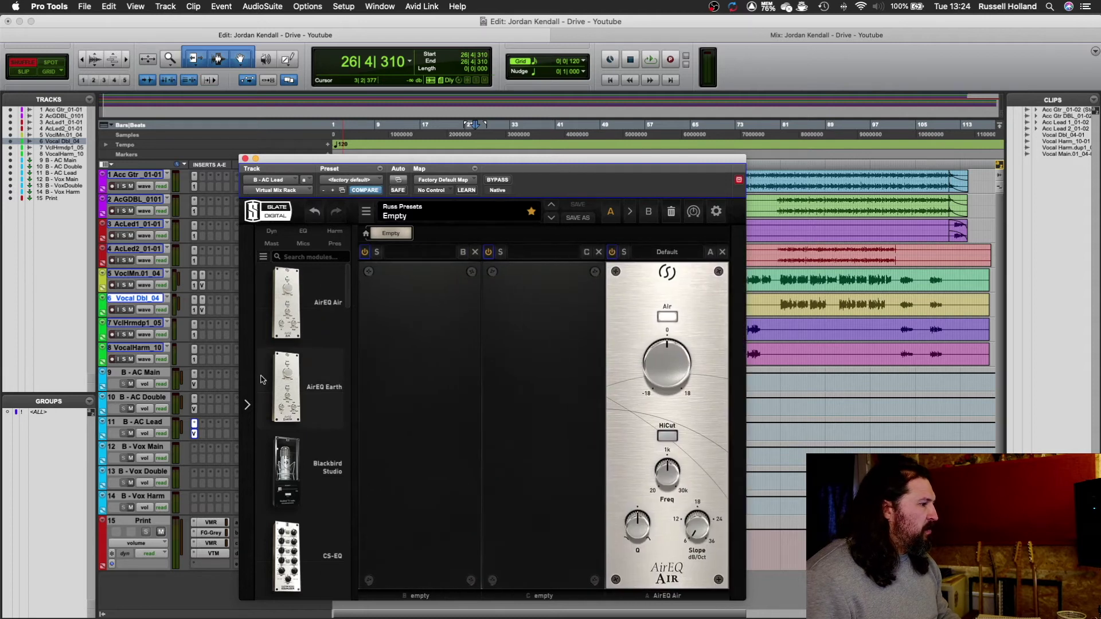
scroll(260, 365, "down", 10)
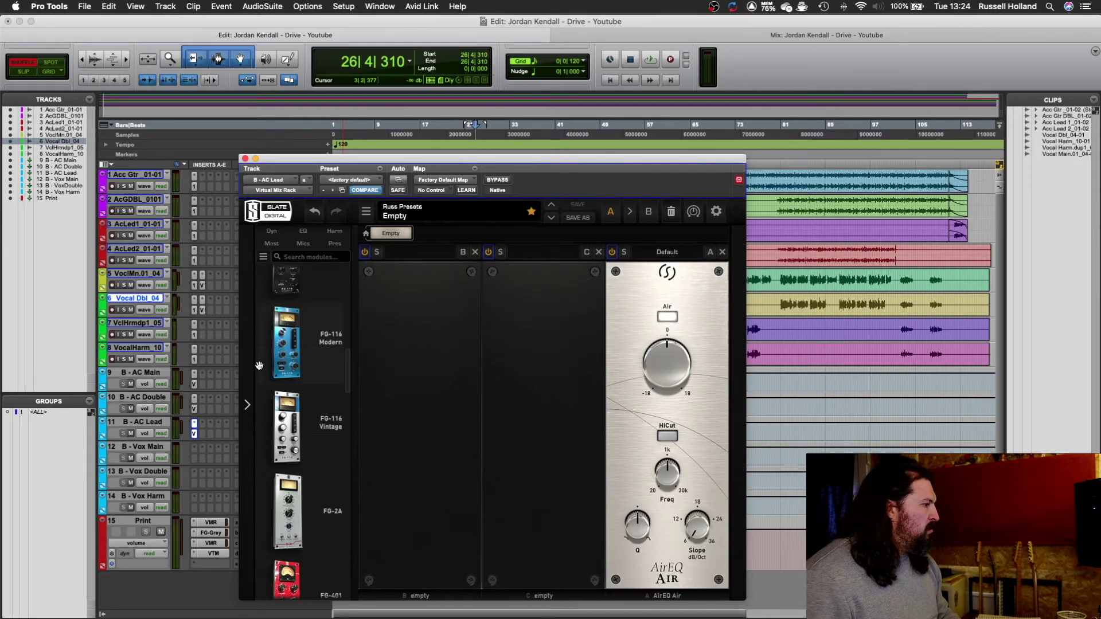
scroll(260, 365, "down", 2)
double_click(298, 372)
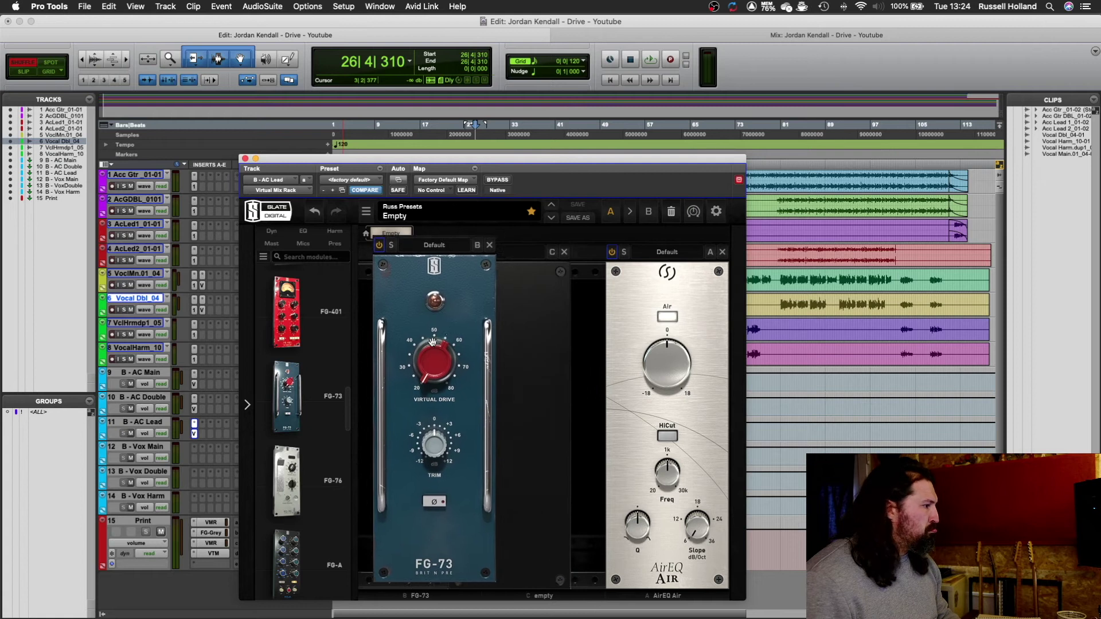
Add the FG-Stress compressor to the rack between the FG-73 and the AirEQ Air.
scroll(299, 414, "down", 8)
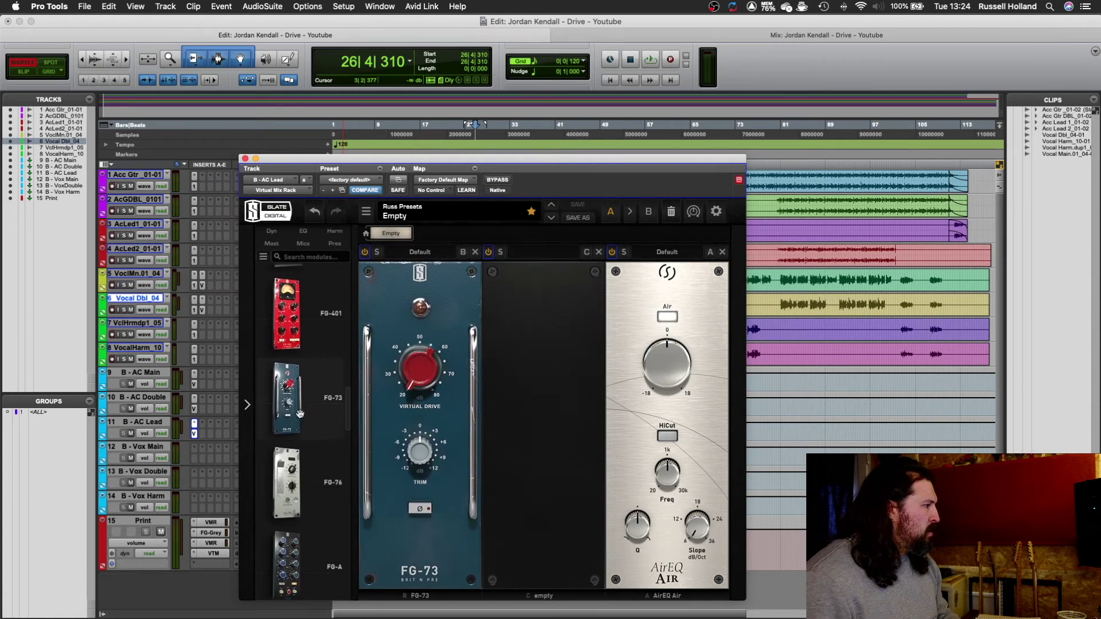
scroll(333, 426, "down", 2)
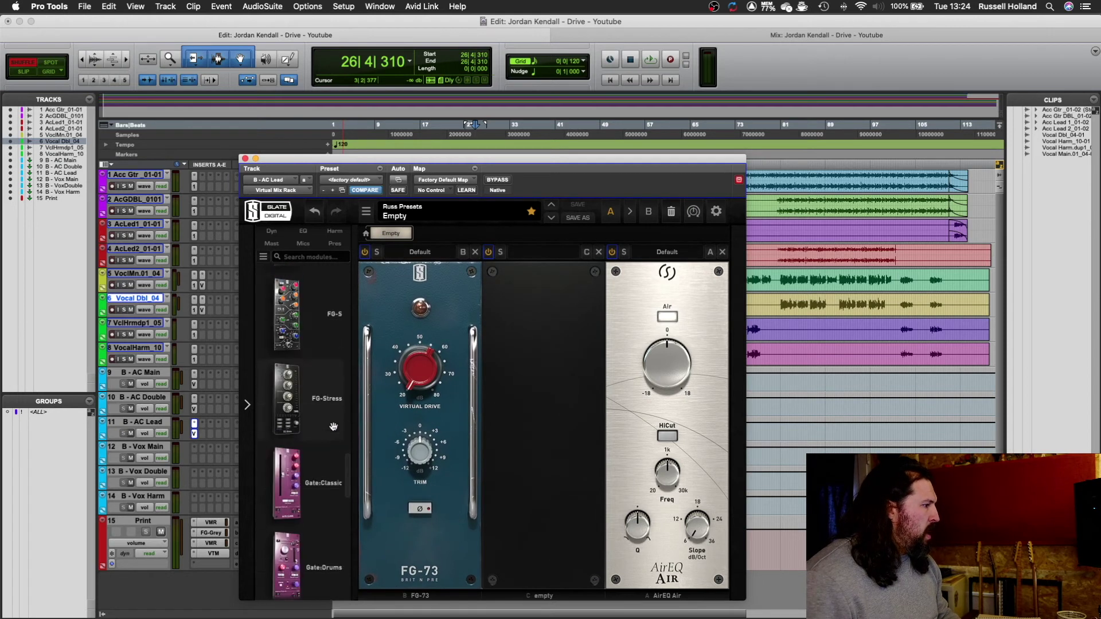
left_click_drag(329, 415, 577, 417)
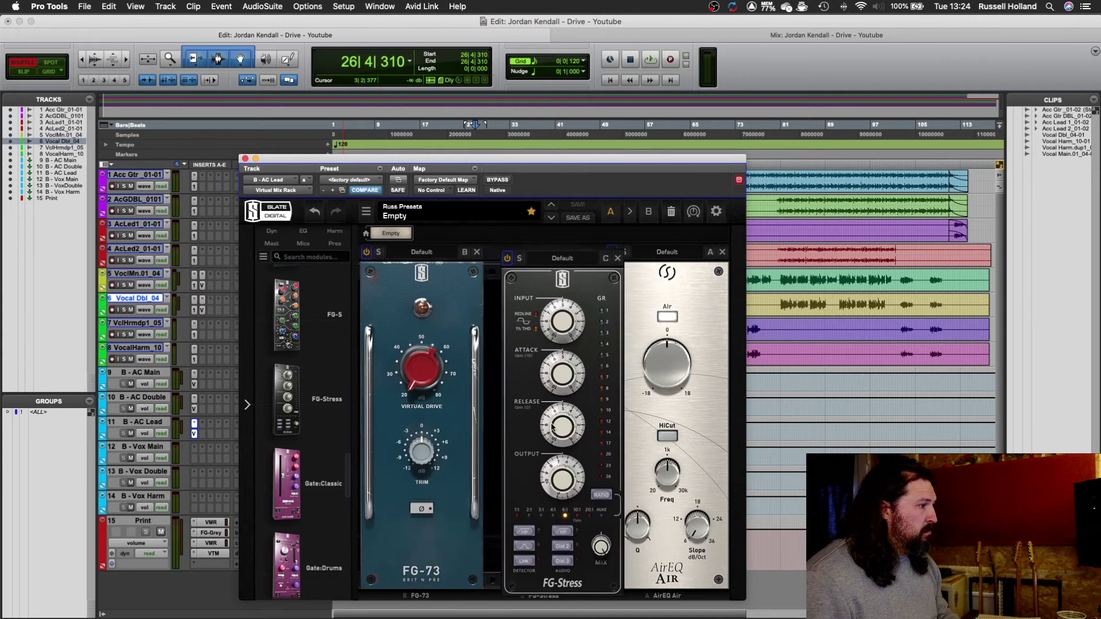
Browse the module list and add the FG-N equalizer between the FG-73 and the FG-Stress.
scroll(303, 394, "down", 10)
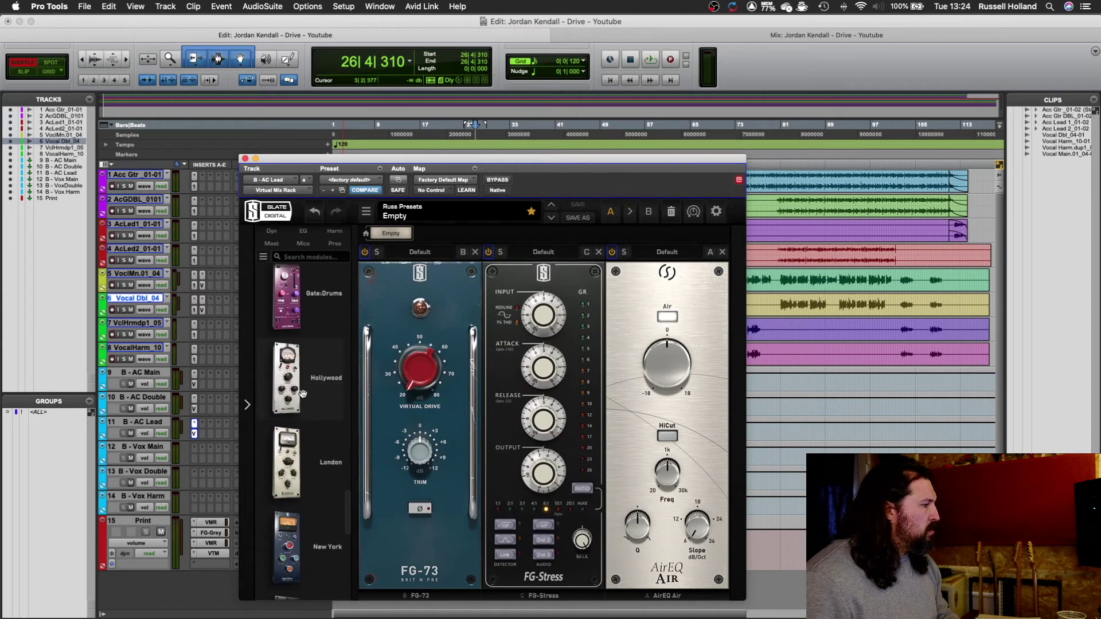
scroll(303, 394, "down", 3)
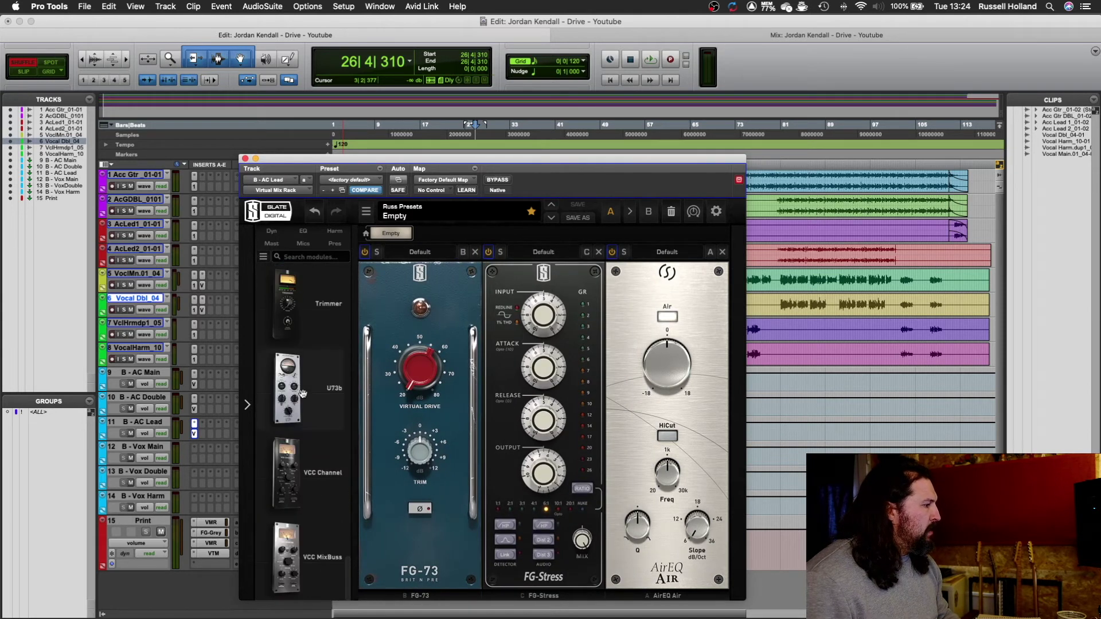
scroll(303, 394, "up", 12)
scroll(303, 395, "up", 4)
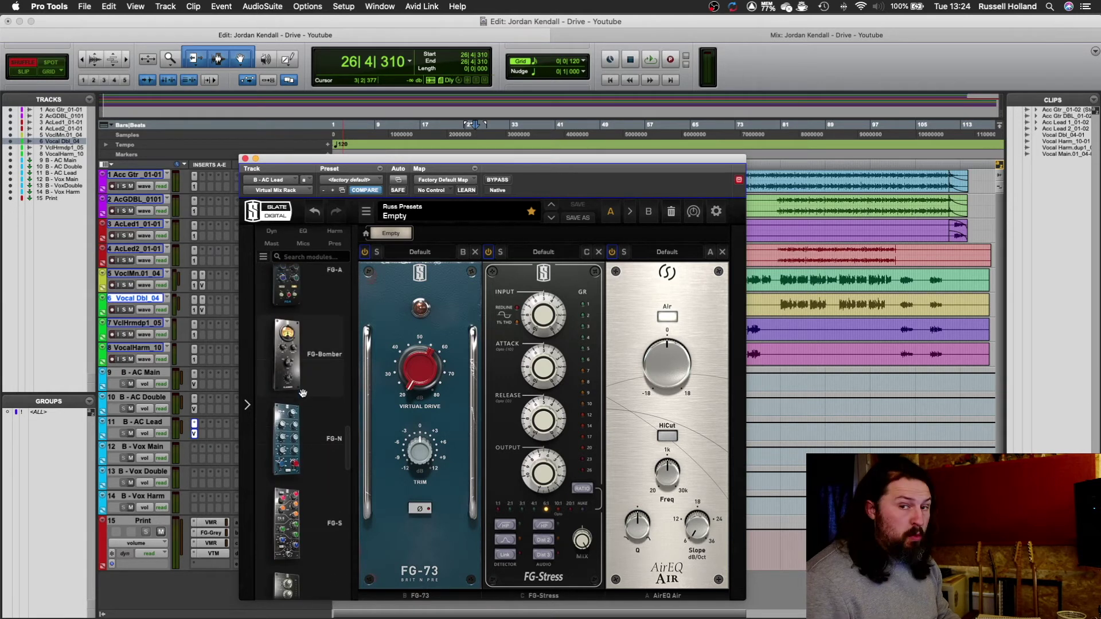
mouse_move(303, 393)
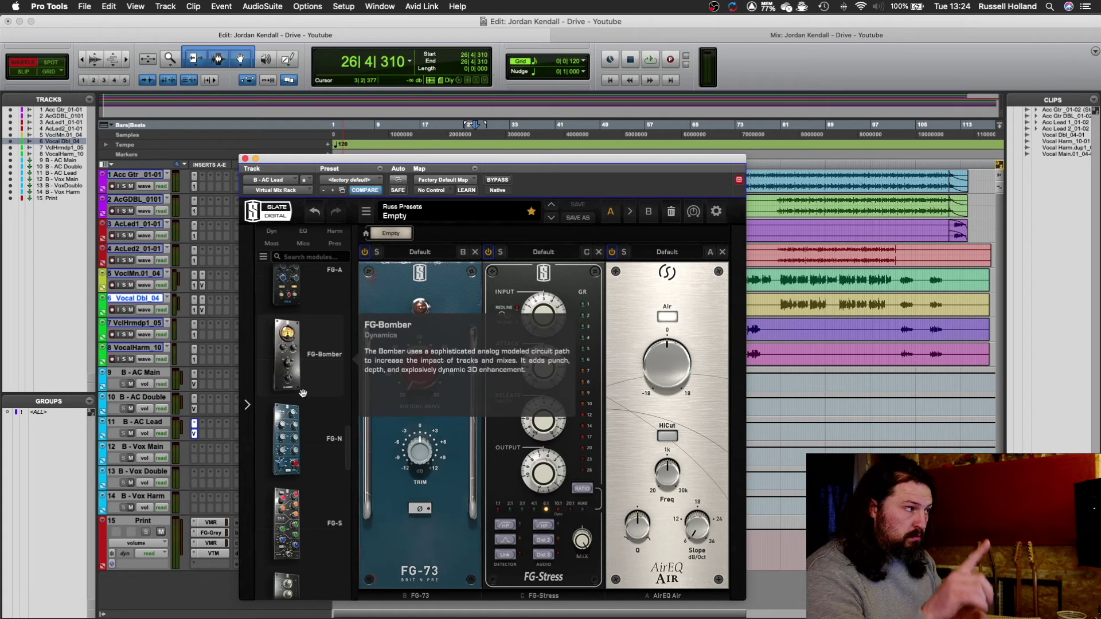
left_click_drag(287, 439, 551, 436)
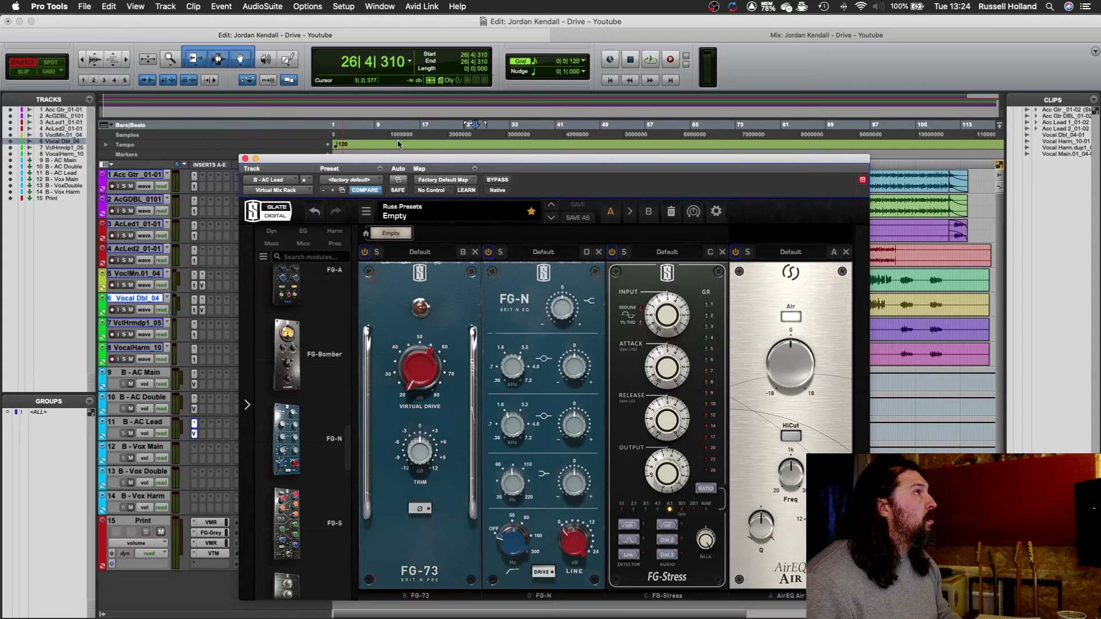
Move the rack window aside, select from about bar 53 to bar 75 on both acoustic lead tracks, and reposition the window.
left_click_drag(460, 158, 344, 115)
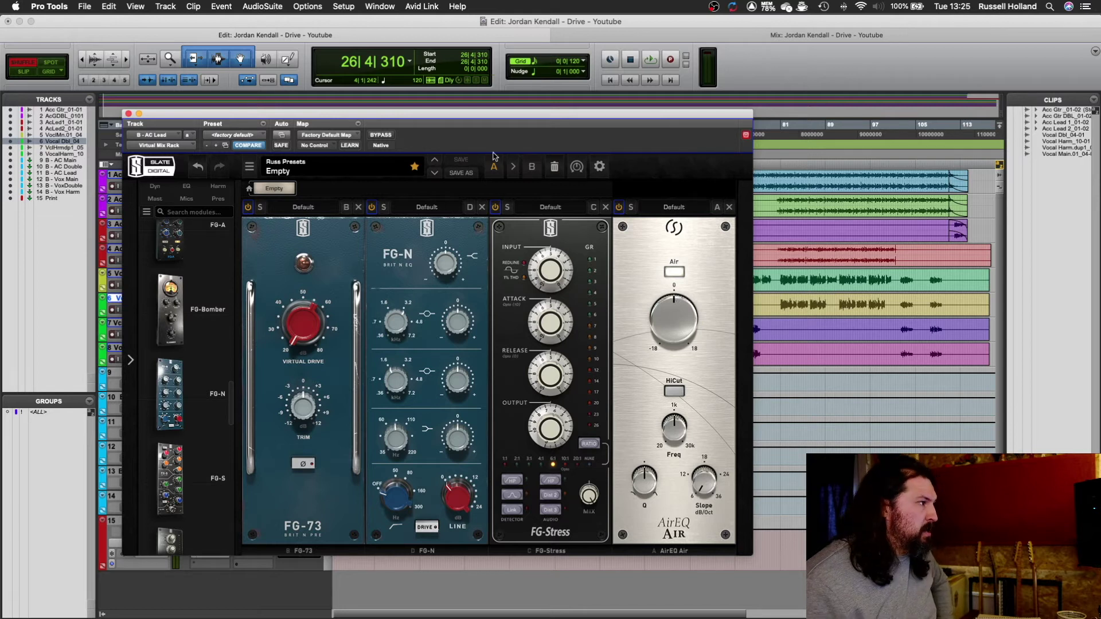
left_click_drag(475, 119, 629, 337)
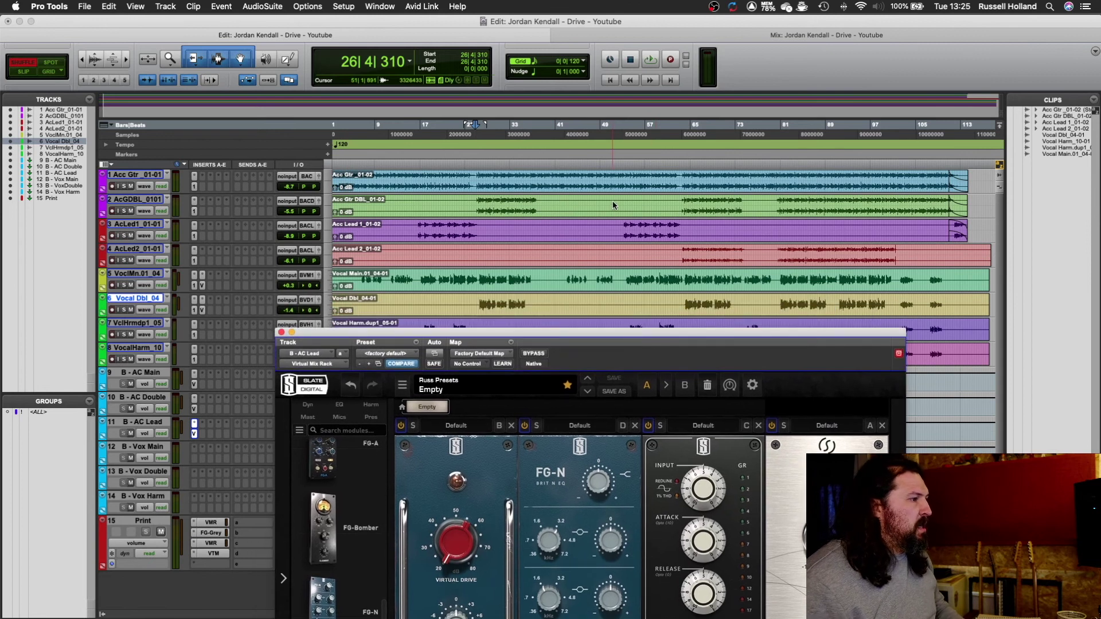
left_click_drag(624, 228, 748, 253)
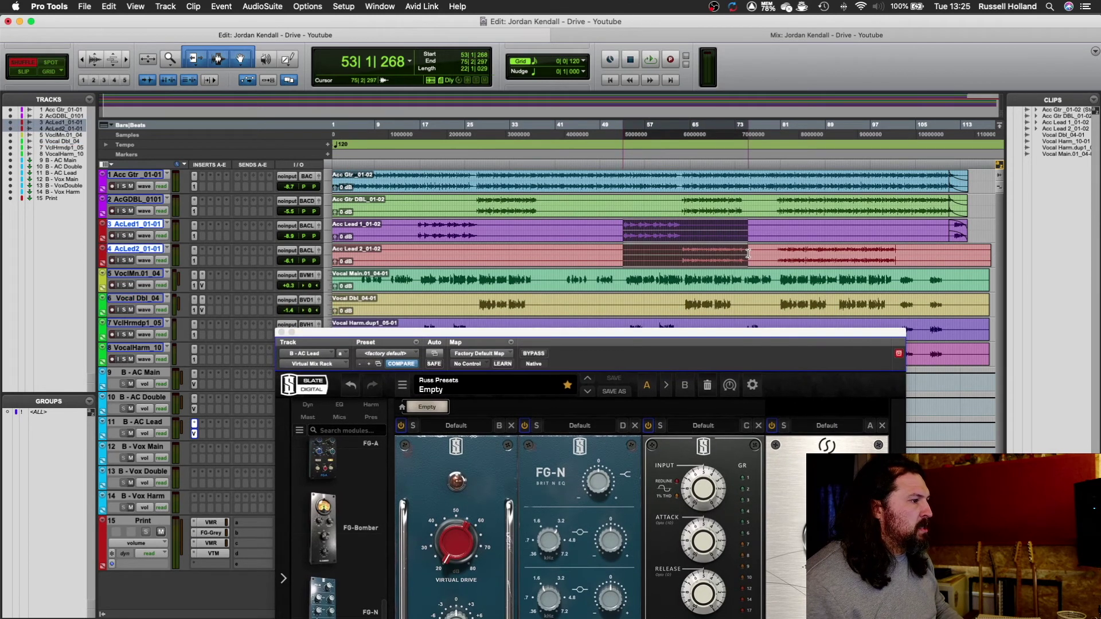
left_click_drag(655, 332, 577, 148)
Start playback of the selection and set the FG-73's virtual drive to about 42.4 dB and its trim to about +2.4 dB.
key("space")
left_click_drag(376, 359, 369, 297)
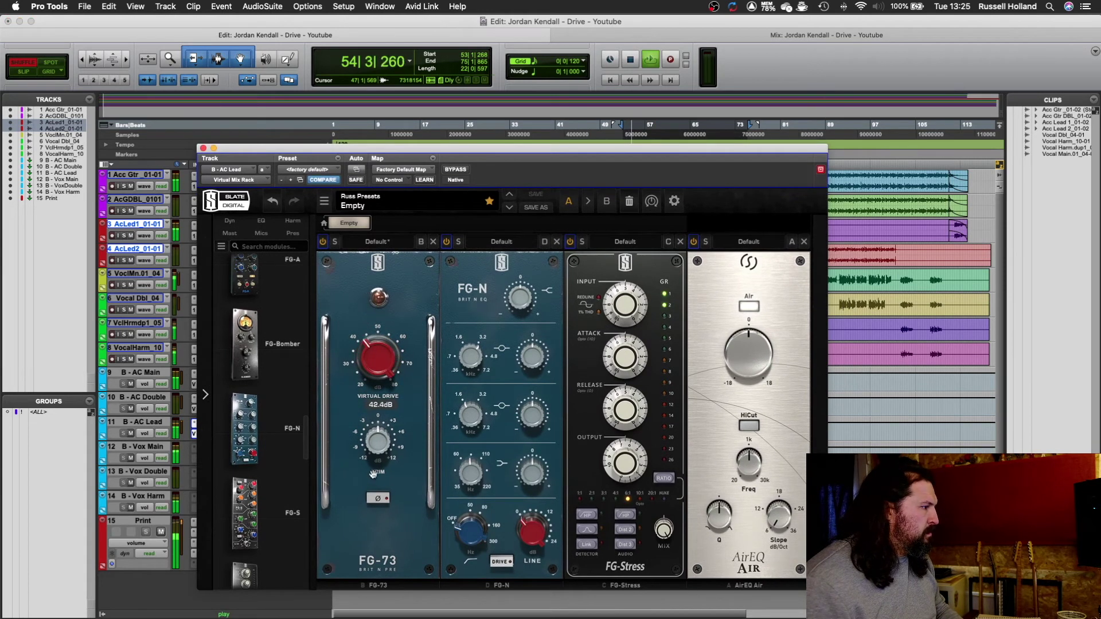
left_click_drag(383, 449, 387, 434)
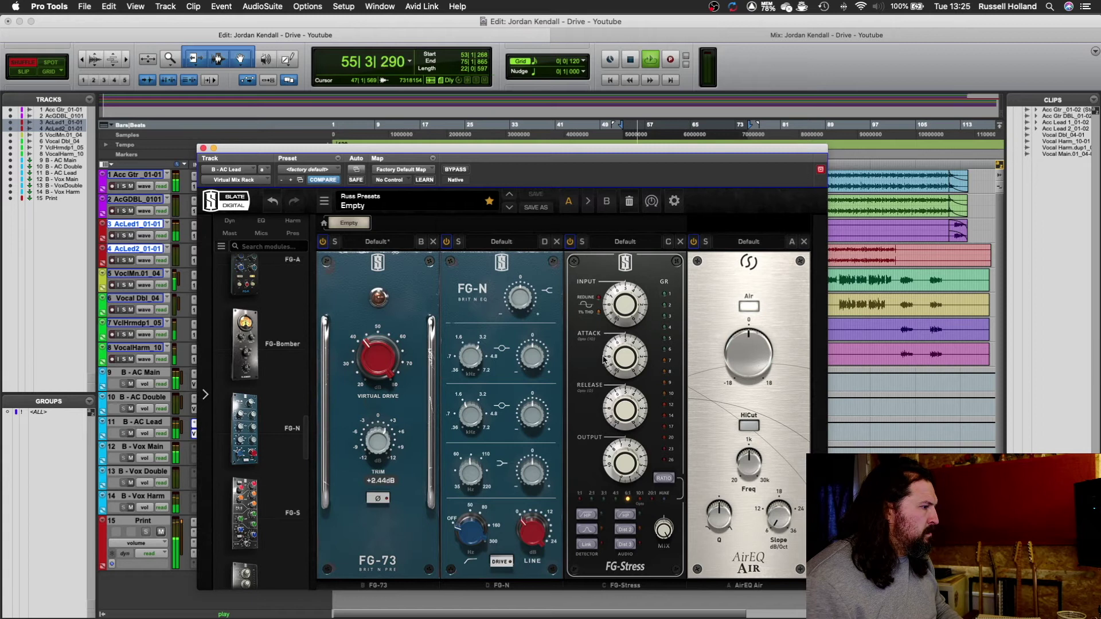
Set the FG-Stress input to 5.50 with Dist 2 enabled, and boost the AirEQ Air band to about 3.1 dB.
mouse_move(625, 305)
left_mouse_down()
mouse_move(625, 292)
mouse_move(624, 307)
left_mouse_up()
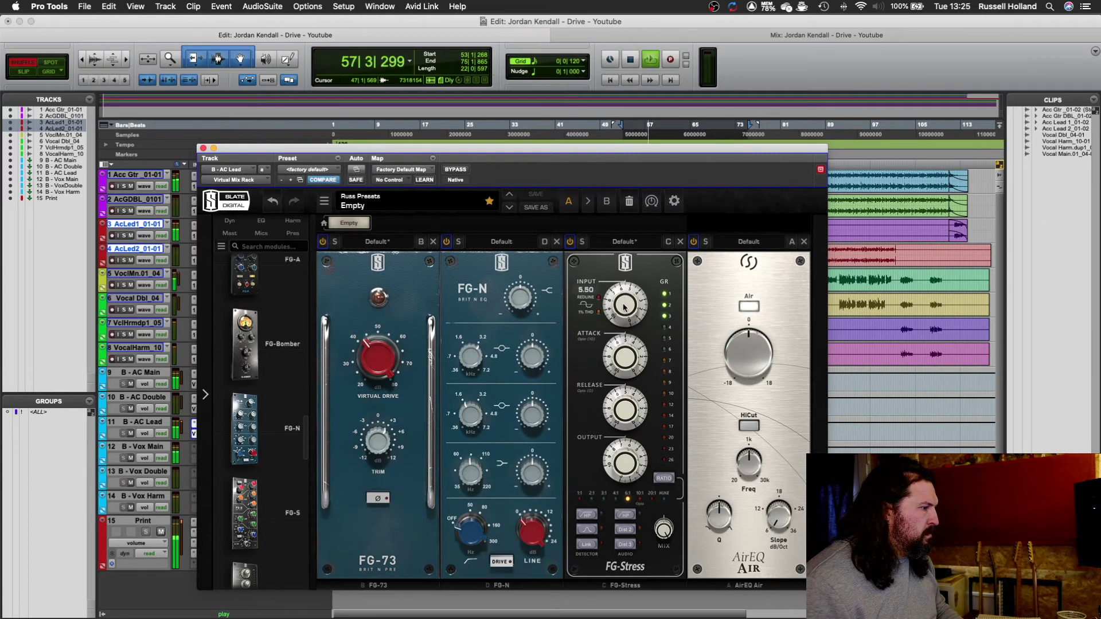
left_click(625, 530)
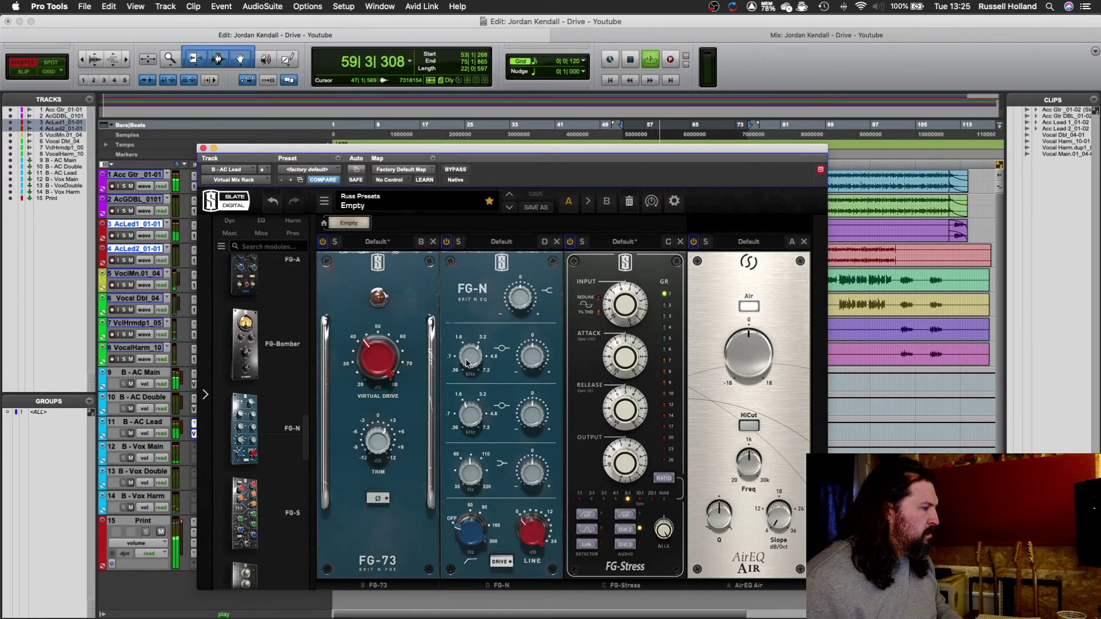
left_click_drag(750, 345, 753, 334)
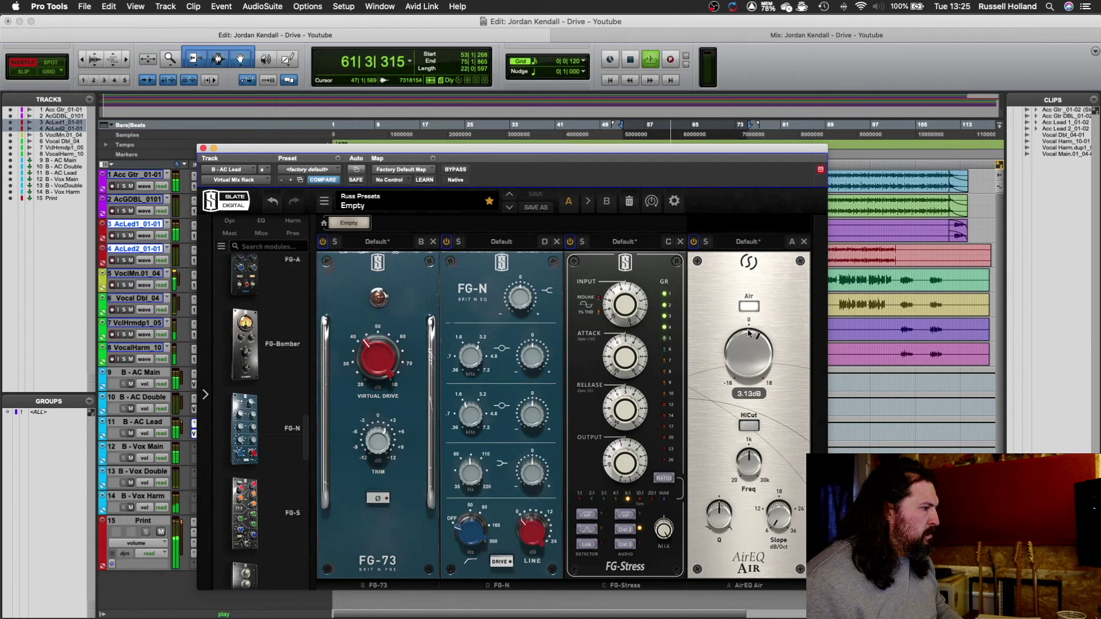
Adjust the FG-Stress attack and output, set its release to 7.20, and restart playback from about bar 53.
left_click_drag(628, 349, 642, 298)
left_click(624, 414)
left_click(643, 305)
left_click_drag(634, 408, 630, 385)
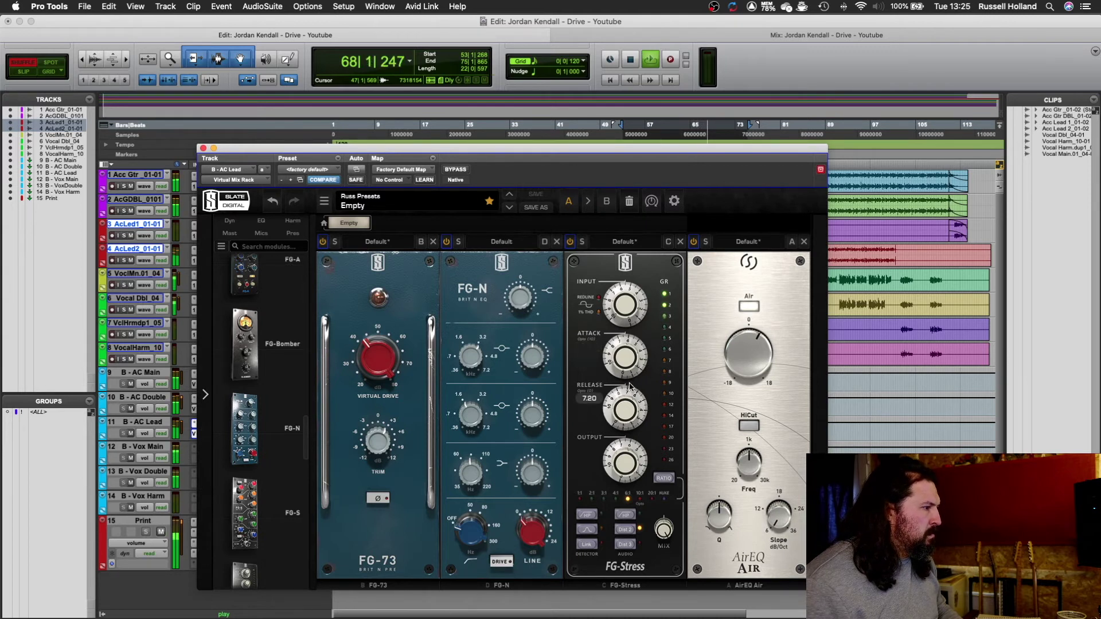
left_click(624, 445)
left_click_drag(624, 445, 624, 445)
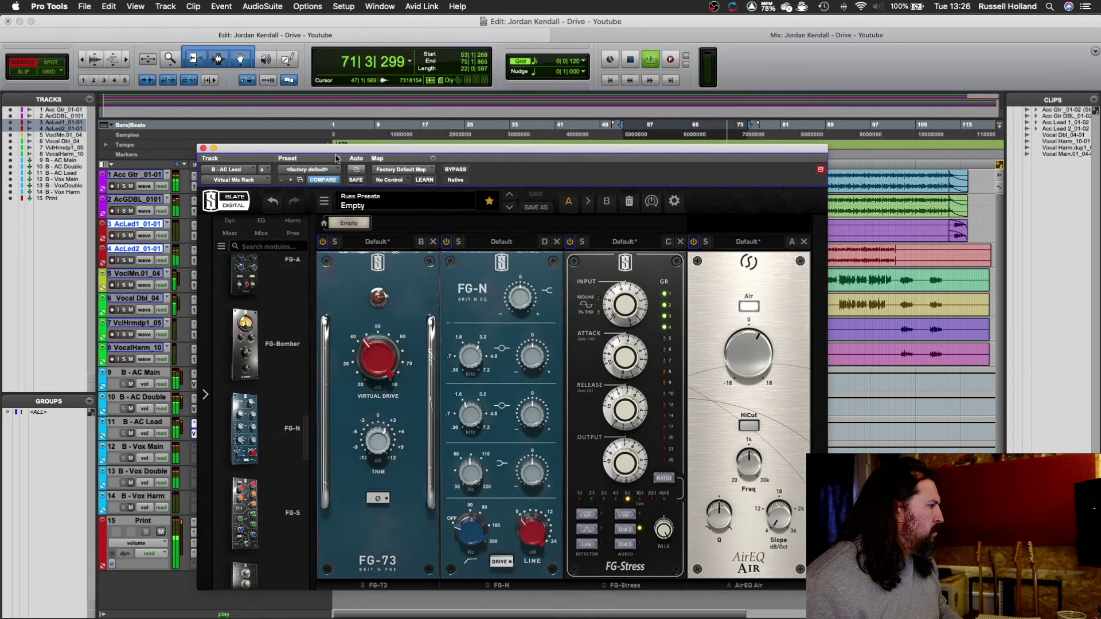
left_click_drag(337, 159, 365, 161)
key("space")
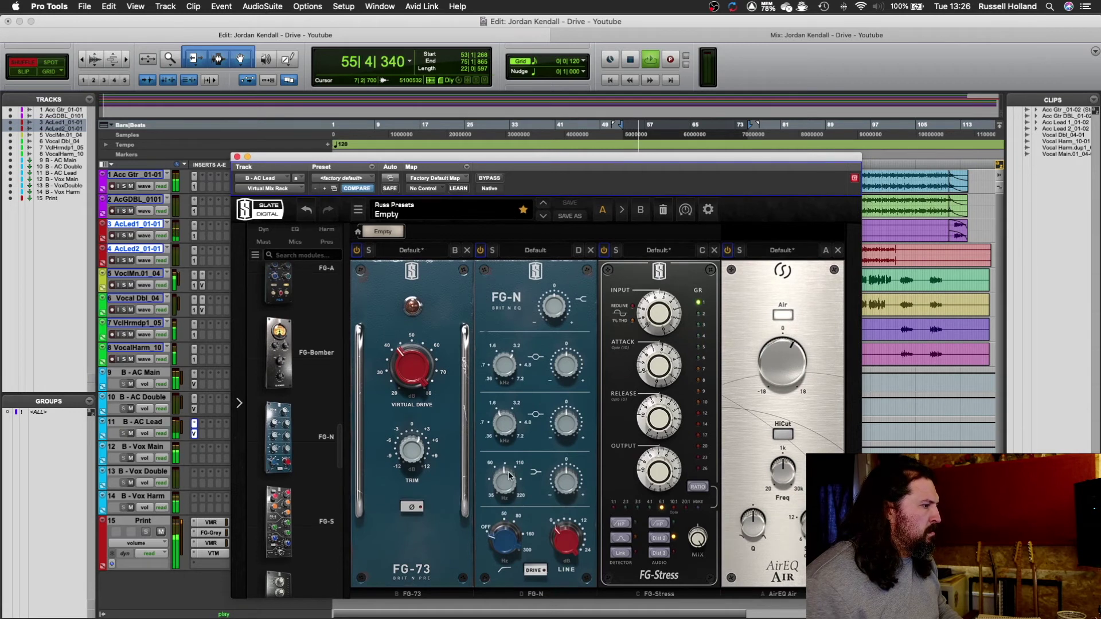
On the B - AC Lead FG-N, cut the low band to about -4.9 dB near 134 Hz and adjust the low-mid band around 1.8 kHz.
mouse_move(556, 488)
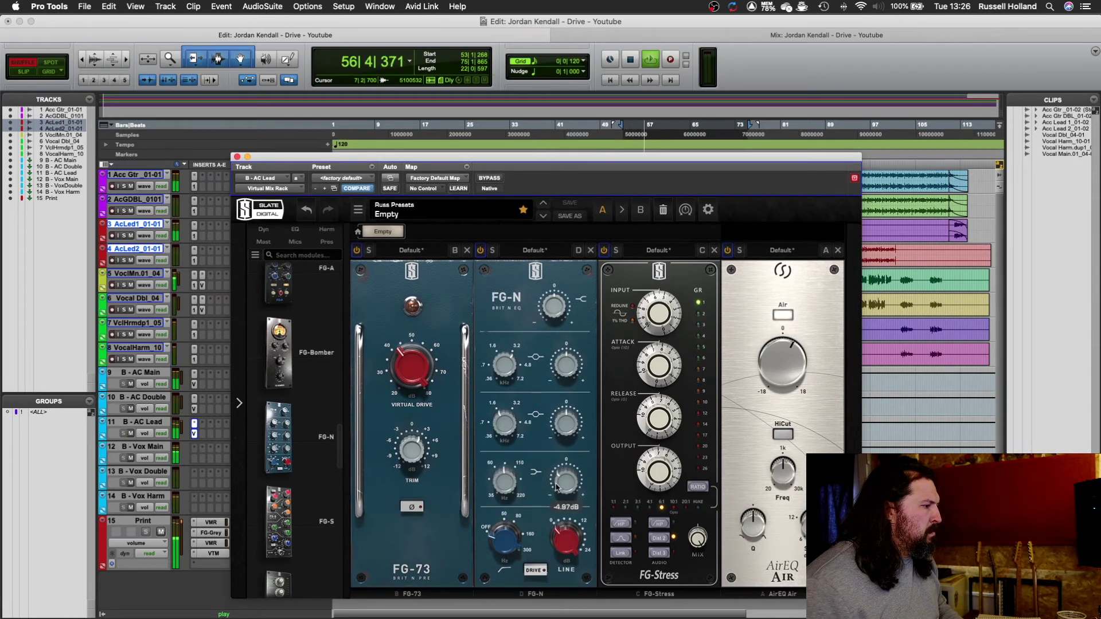
mouse_move(508, 479)
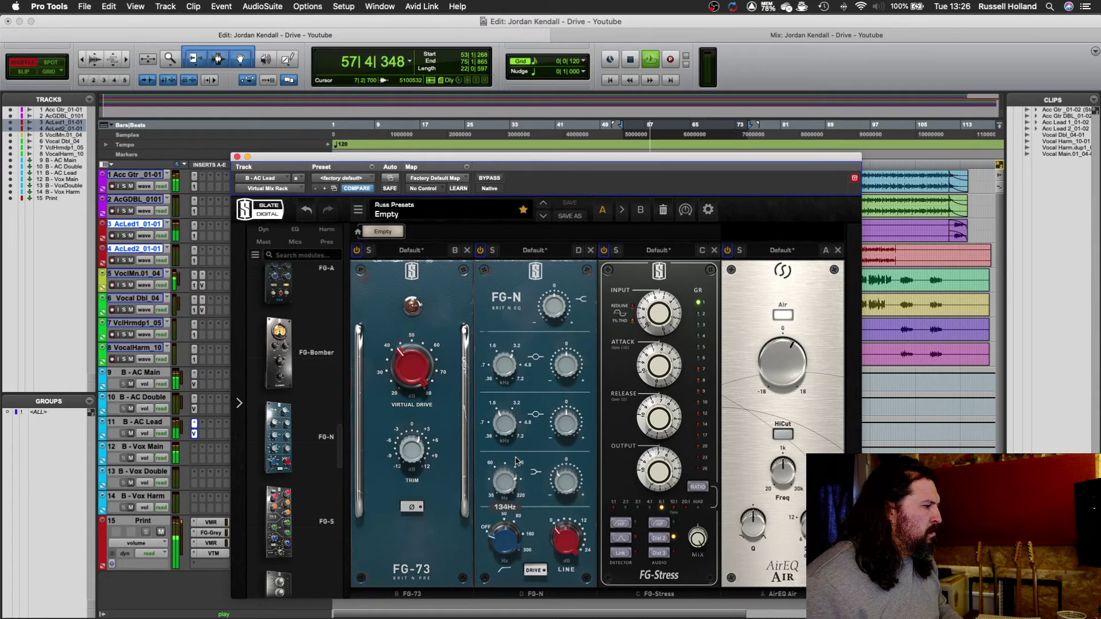
left_click_drag(516, 462, 516, 475)
mouse_move(519, 424)
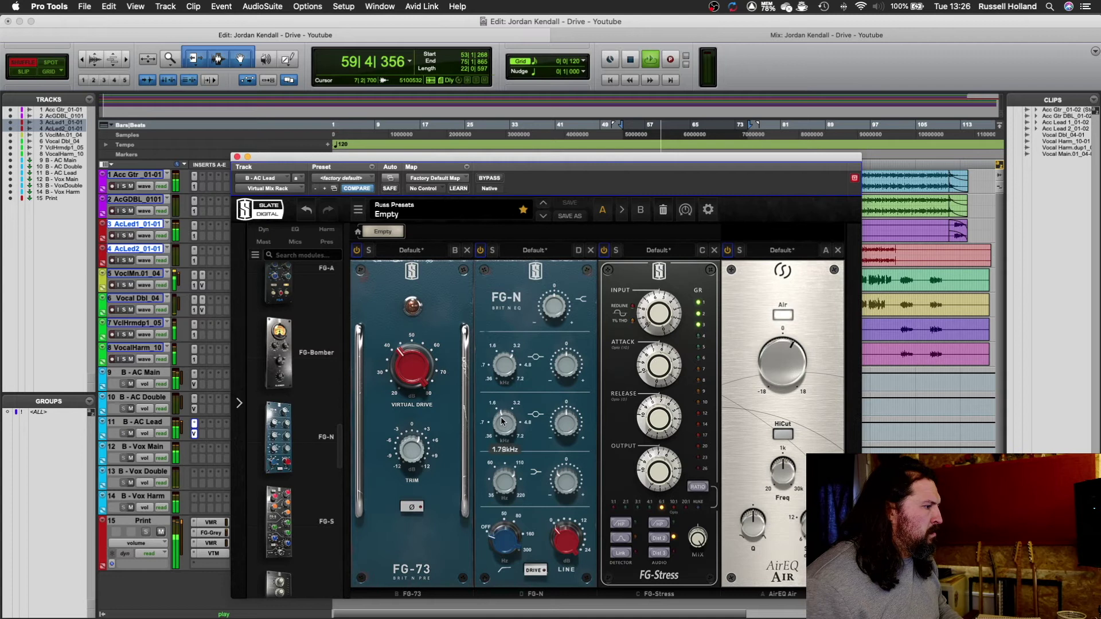
left_click_drag(558, 429, 488, 434)
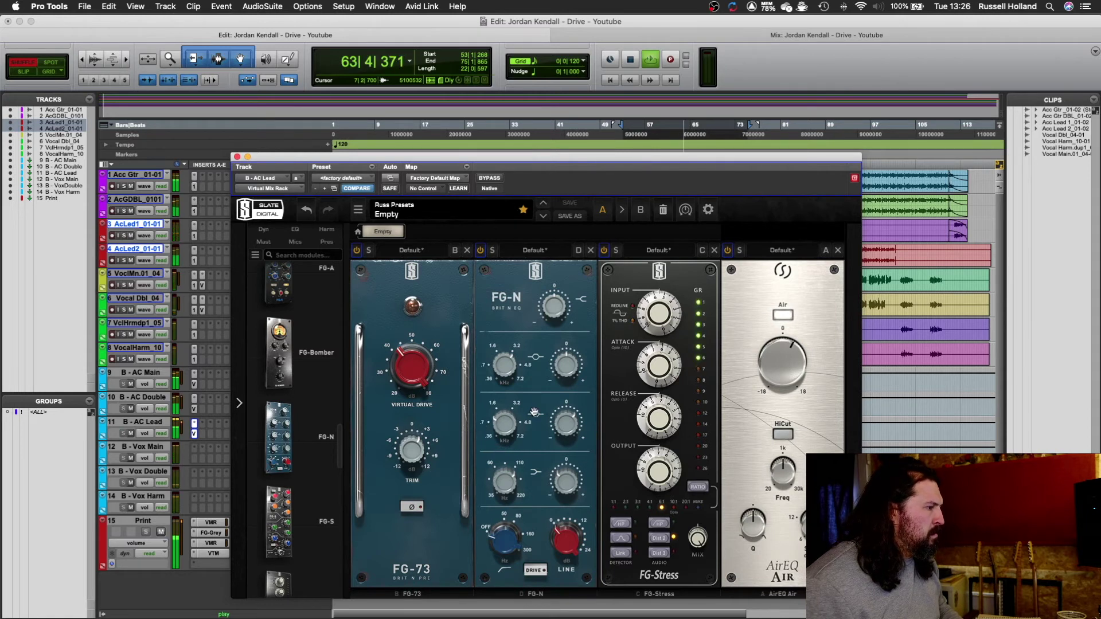
Raise the FG-73 virtual drive to about 63.6 dB and set the FG-Stress ratio to 4:1.
left_click_drag(432, 376, 446, 344)
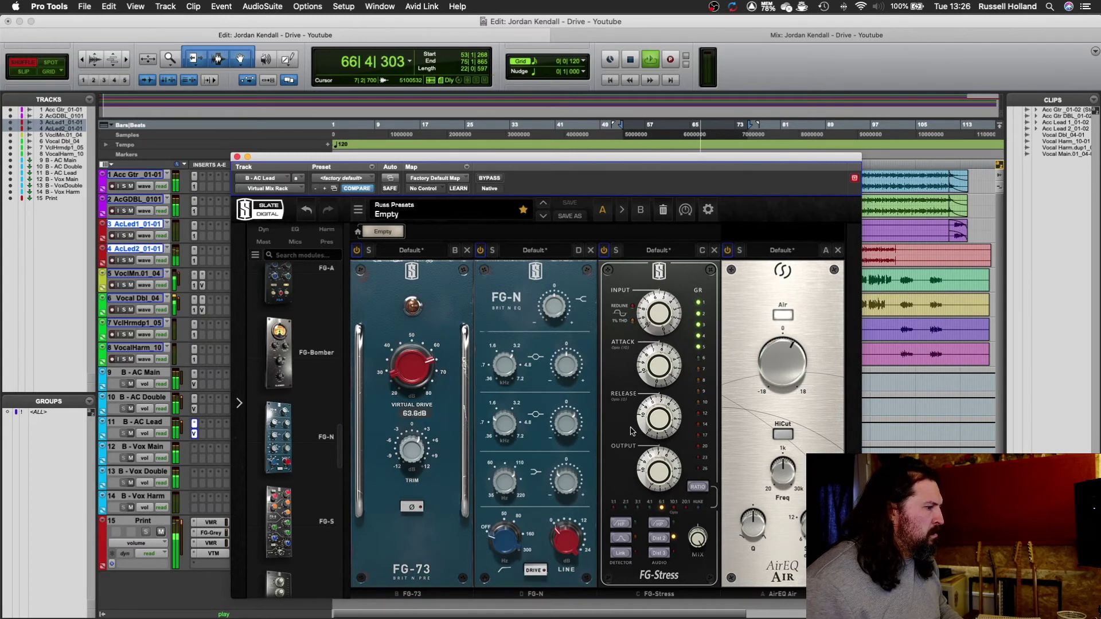
left_click(697, 487)
left_click(698, 487)
left_click(698, 487)
left_click(698, 488)
left_click(698, 487)
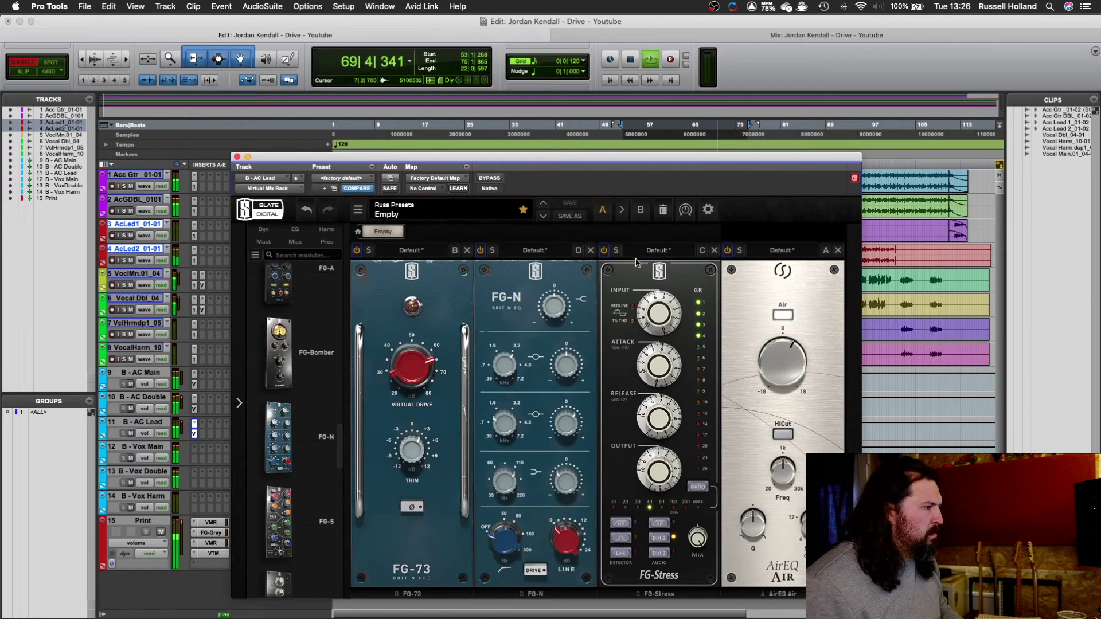
Increase the AirEQ Air boost on the B - AC Lead bus, stop playback, and close the rack window.
left_click_drag(772, 358, 775, 350)
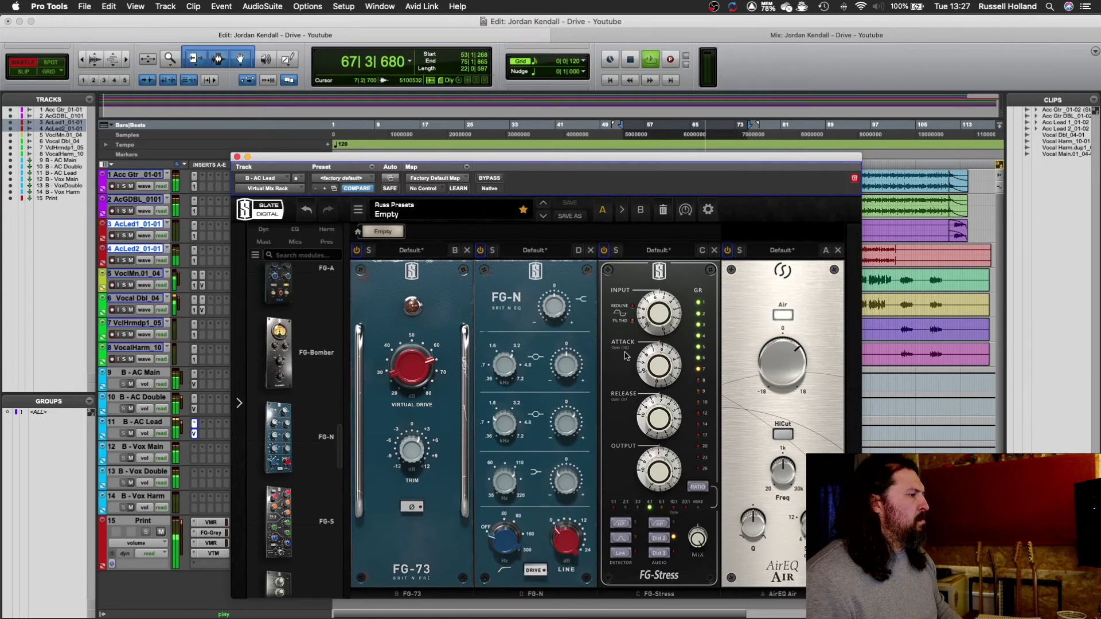
key("space")
left_click(237, 157)
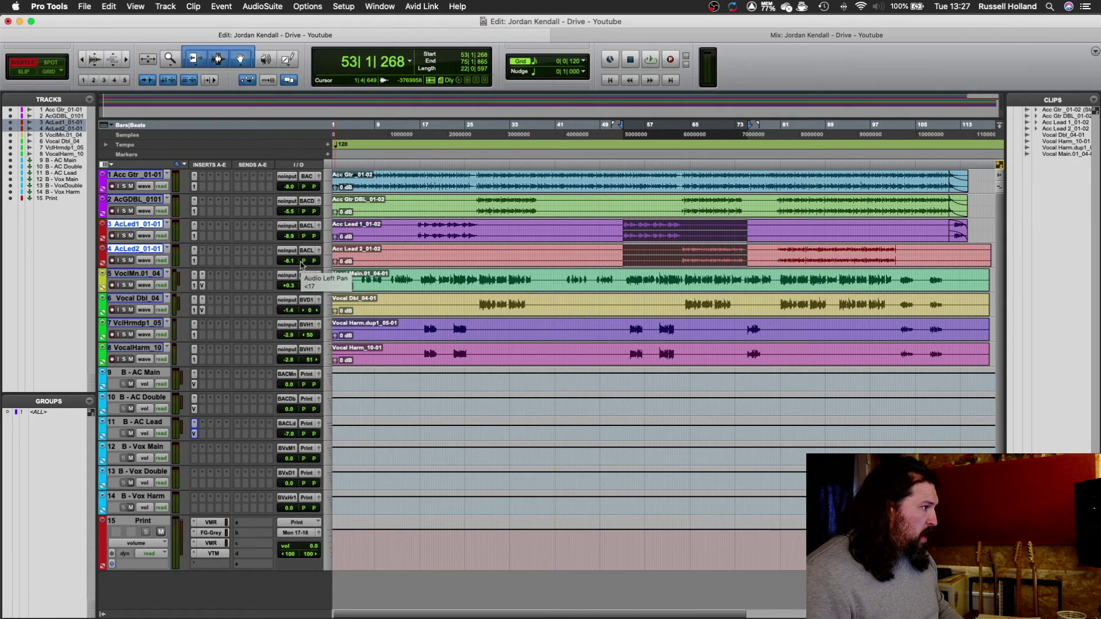
In the Mix window, widen the first acoustic lead's panning to 30, start playback, and raise the B - Vox Main fader to +4.0 dB.
key("super+equal")
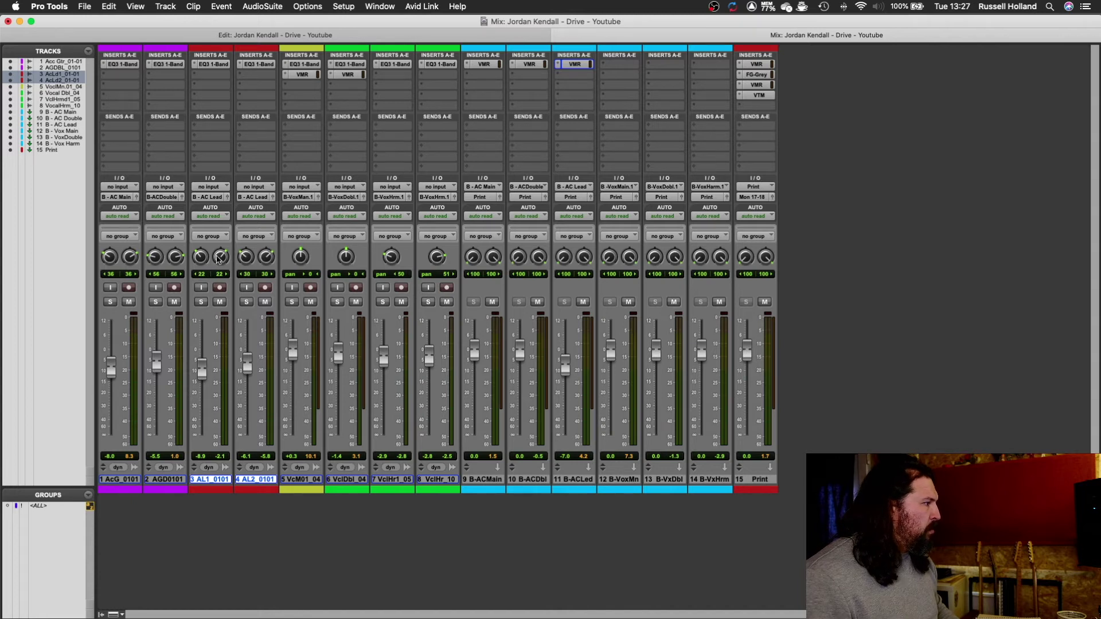
key("space")
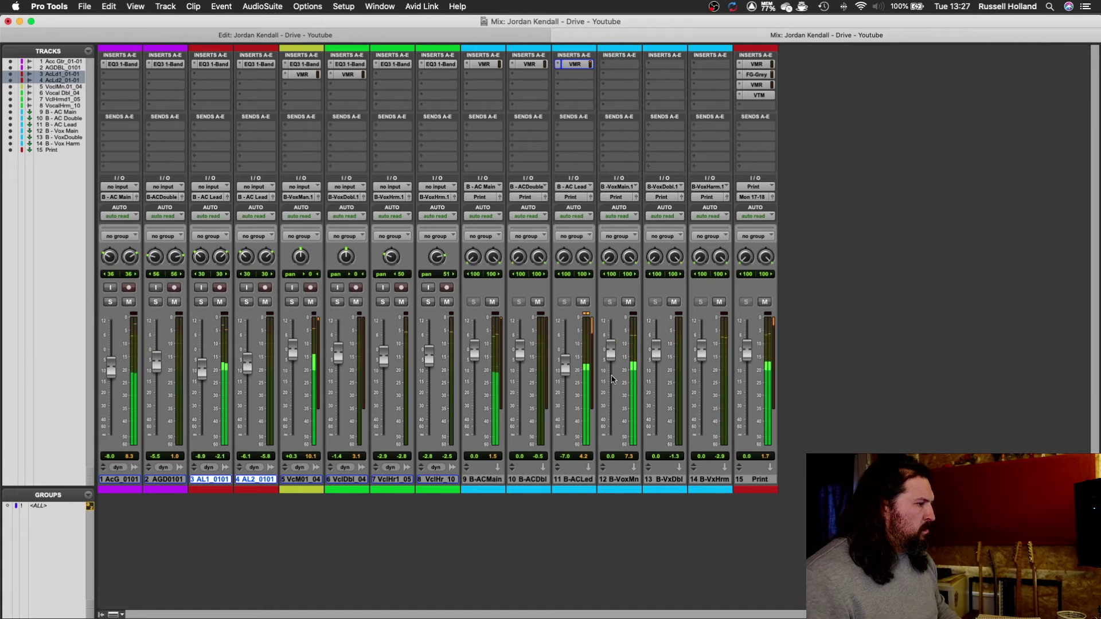
left_click_drag(611, 351, 612, 342)
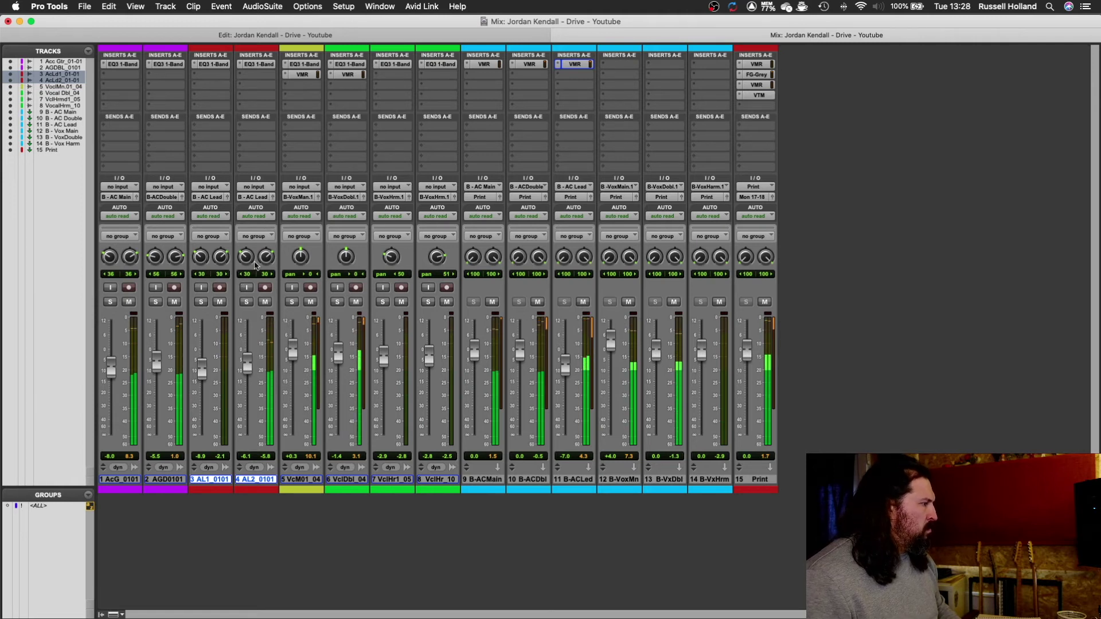
Widen the second acoustic lead track's stereo panning to about 76 on each side and return to the Edit window.
left_click_drag(266, 259, 276, 235)
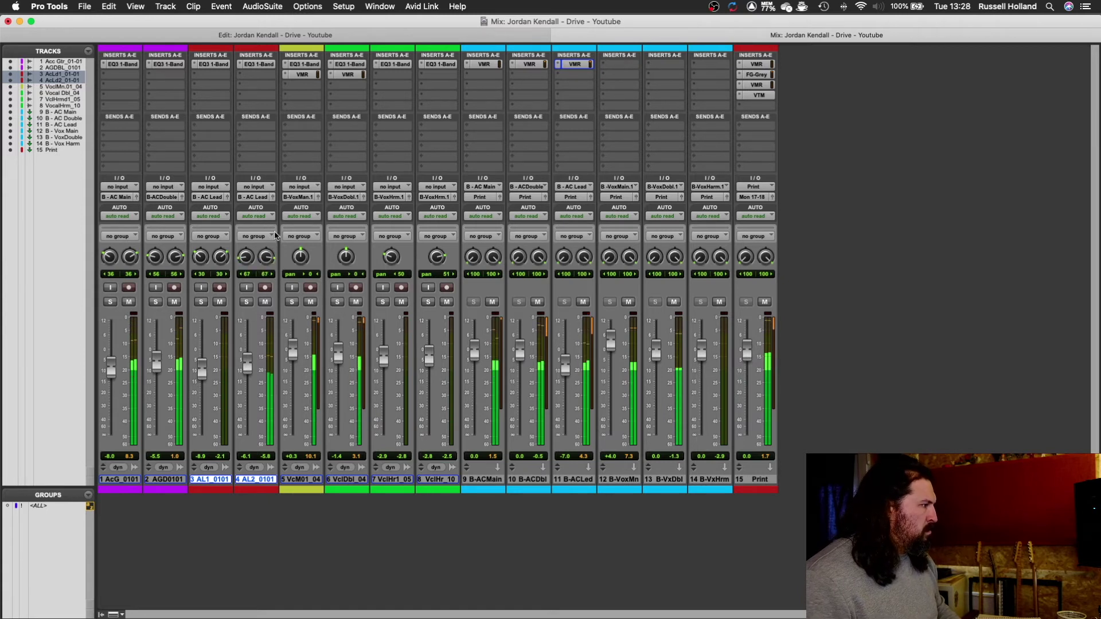
left_click_drag(267, 260, 267, 256)
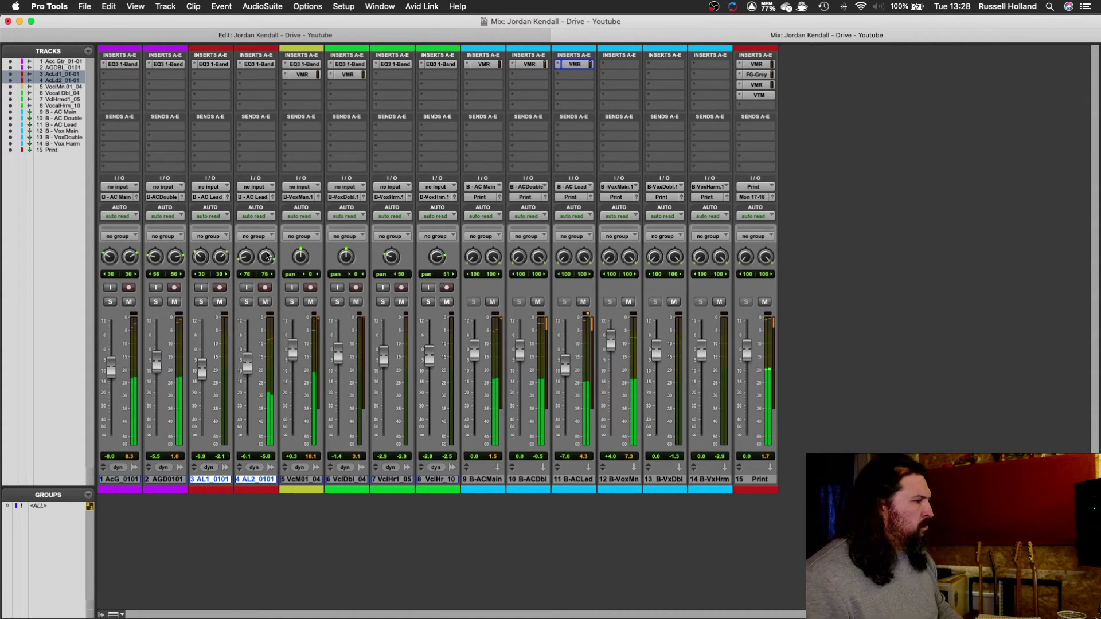
key("super+equal")
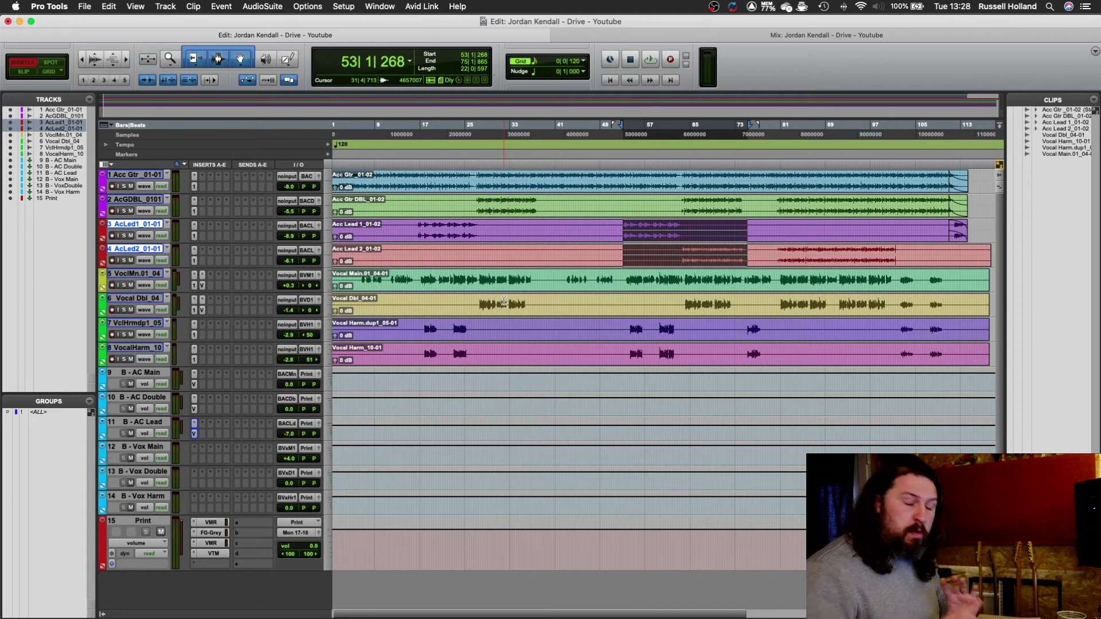
Clear the lead guitar selection and insert a stereo Slate Digital Virtual Mix Rack on the B - Vox Main bus.
left_click(623, 227)
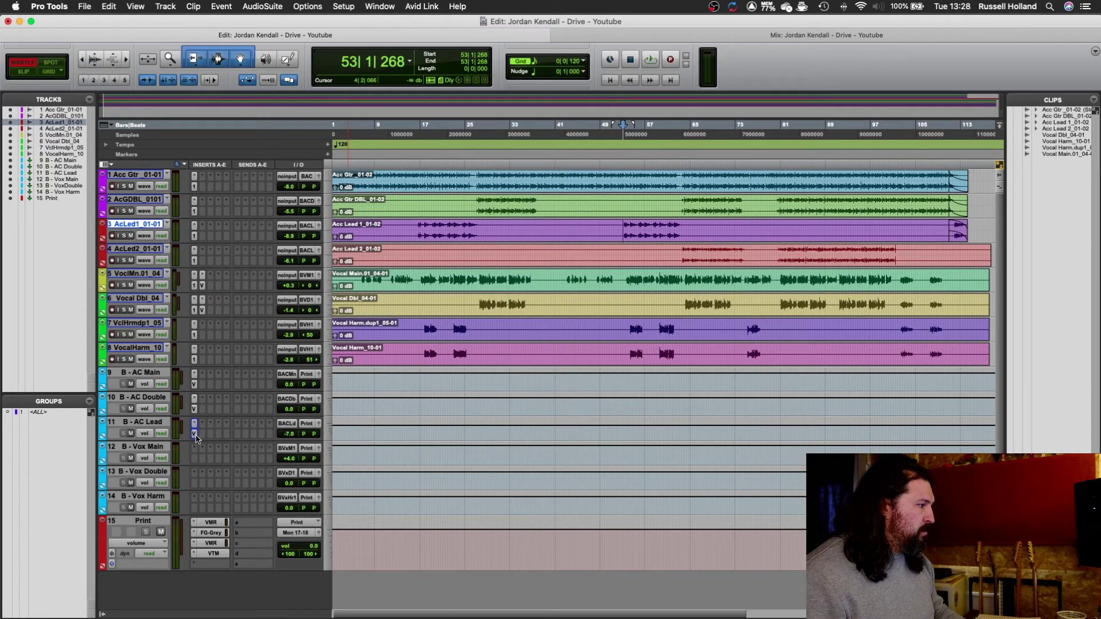
left_click(196, 458)
mouse_move(241, 459)
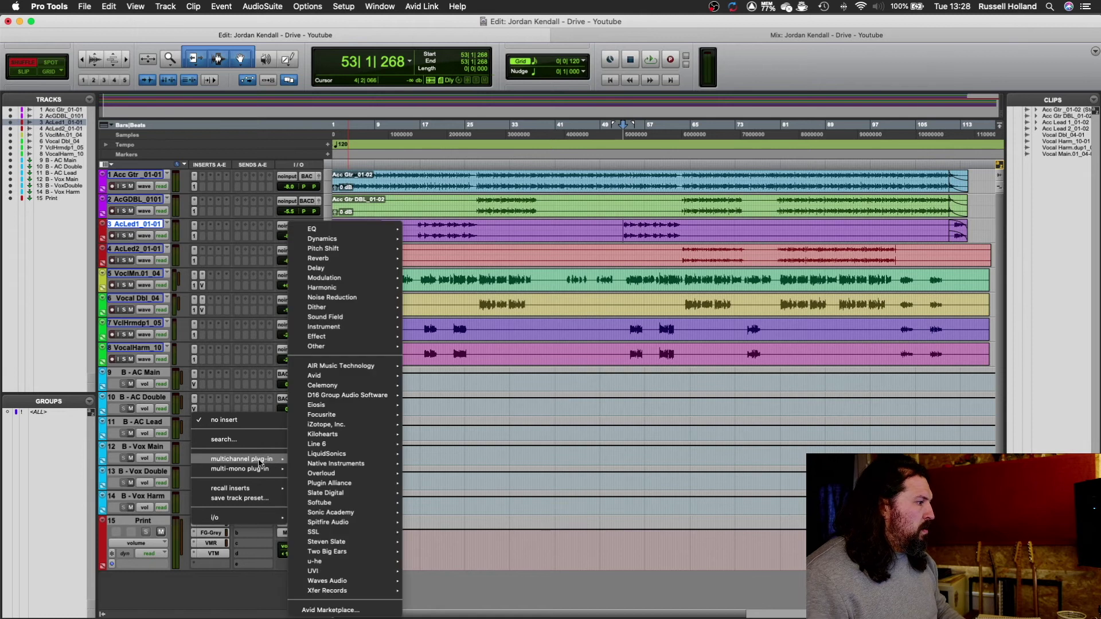
mouse_move(385, 506)
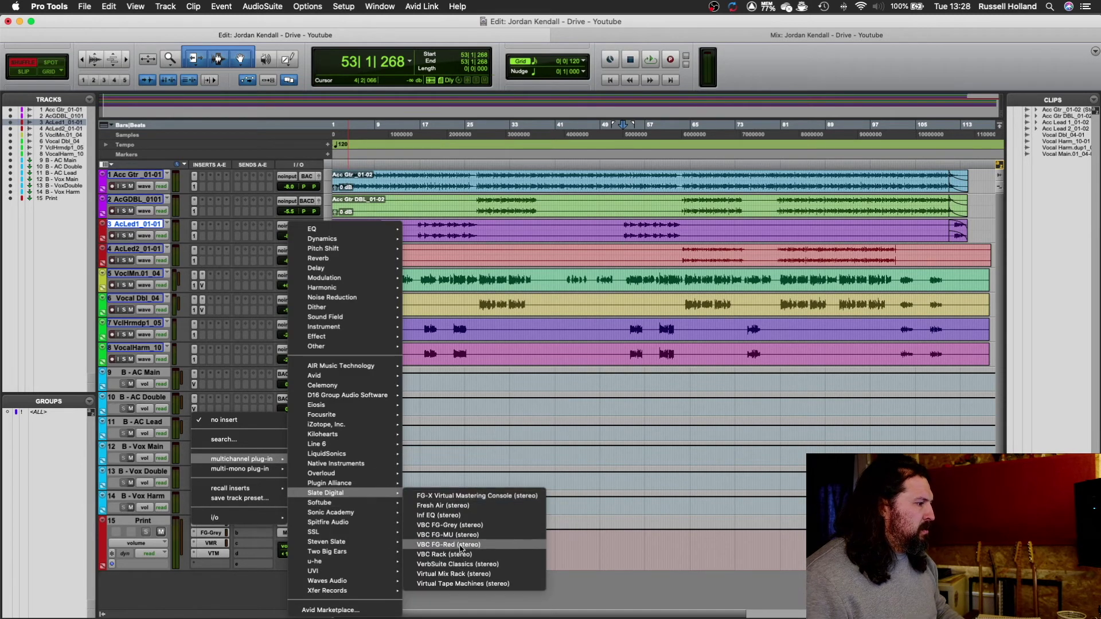
left_click(463, 574)
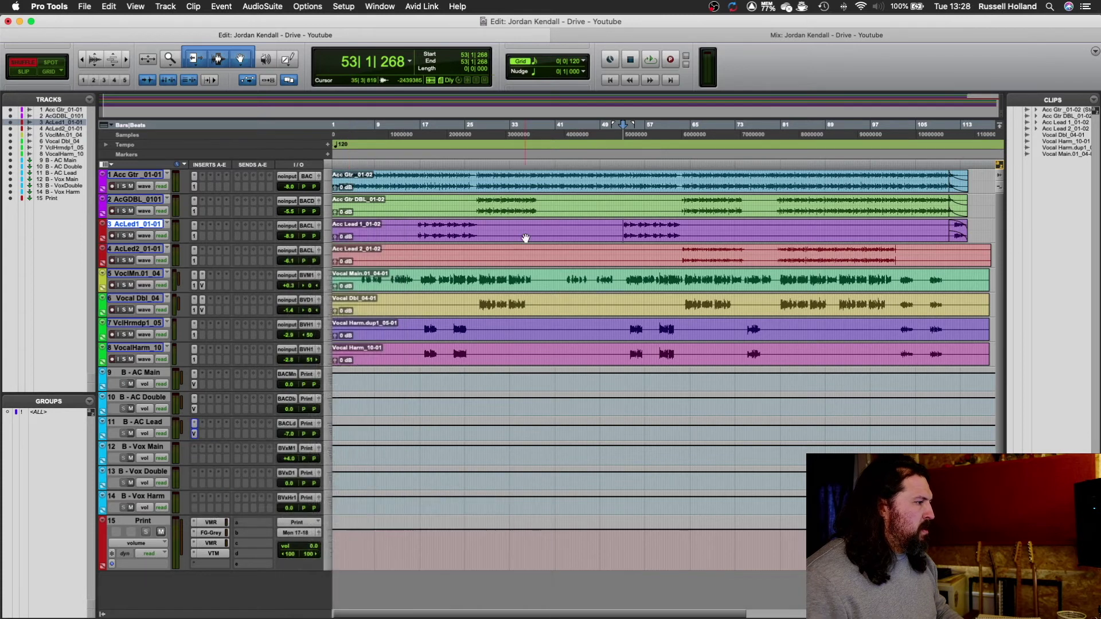
Load the FG-73 preamp and the FG-N EQ into the first two slots of the B - Vox Main rack.
scroll(315, 346, "down", 10)
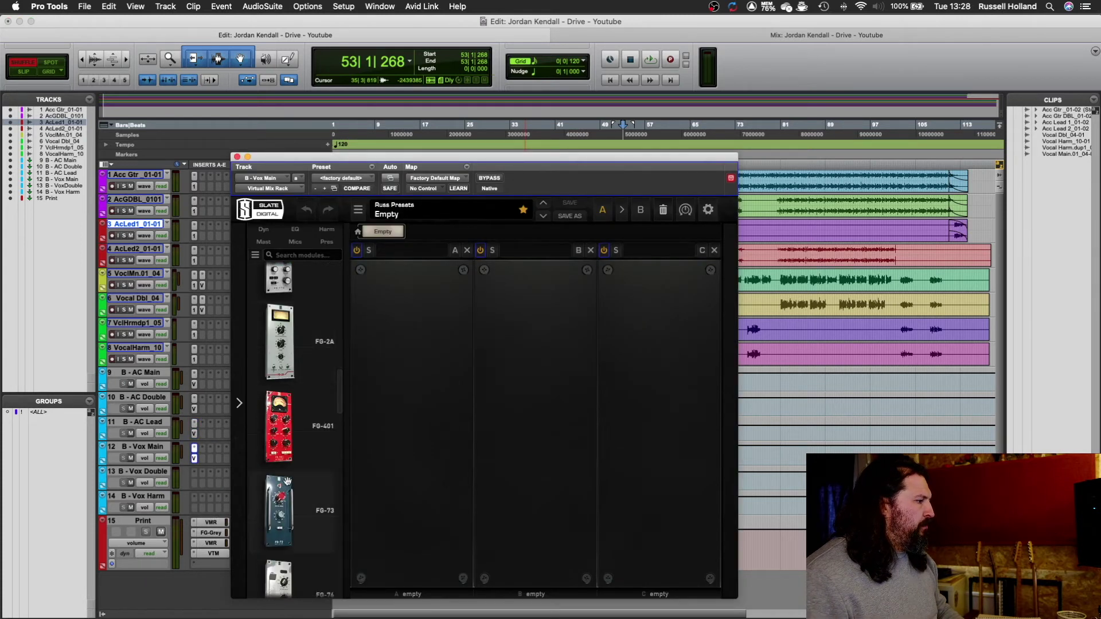
left_click(287, 482)
scroll(290, 417, "down", 5)
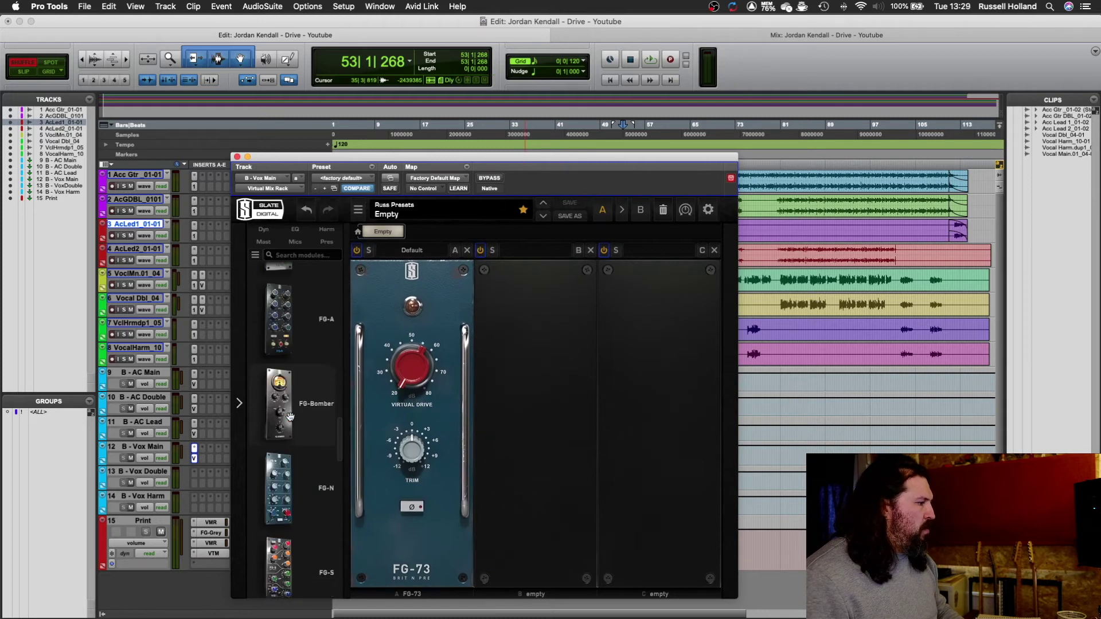
left_click(279, 487)
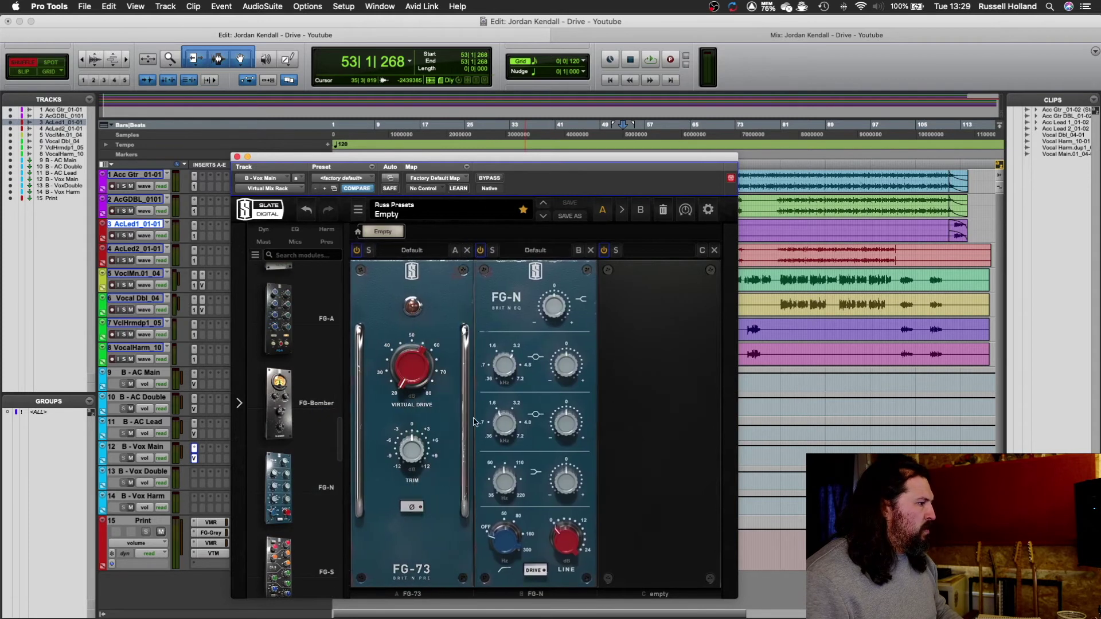
Find the FG-116 Vintage compressor among the modules and place it in the third rack slot.
scroll(280, 347, "down", 5)
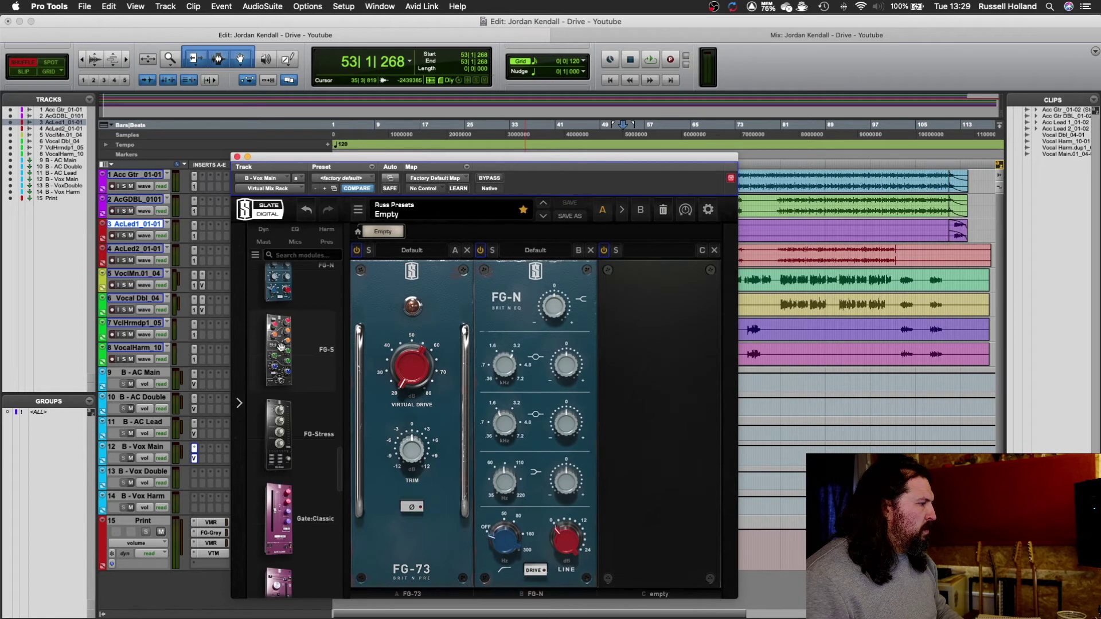
scroll(281, 347, "up", 10)
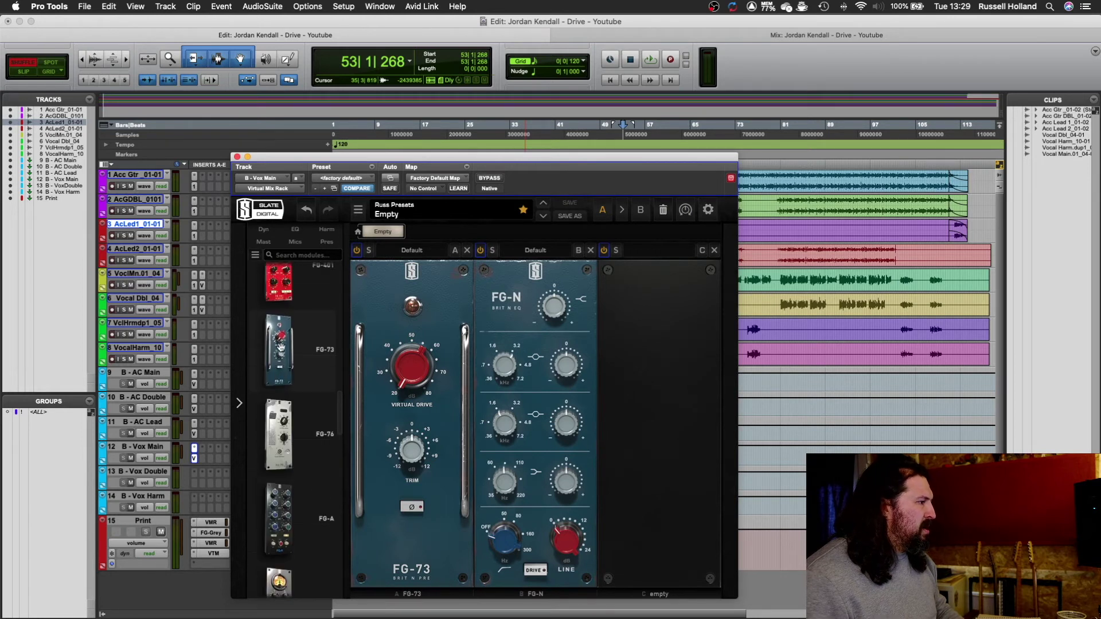
scroll(280, 347, "up", 4)
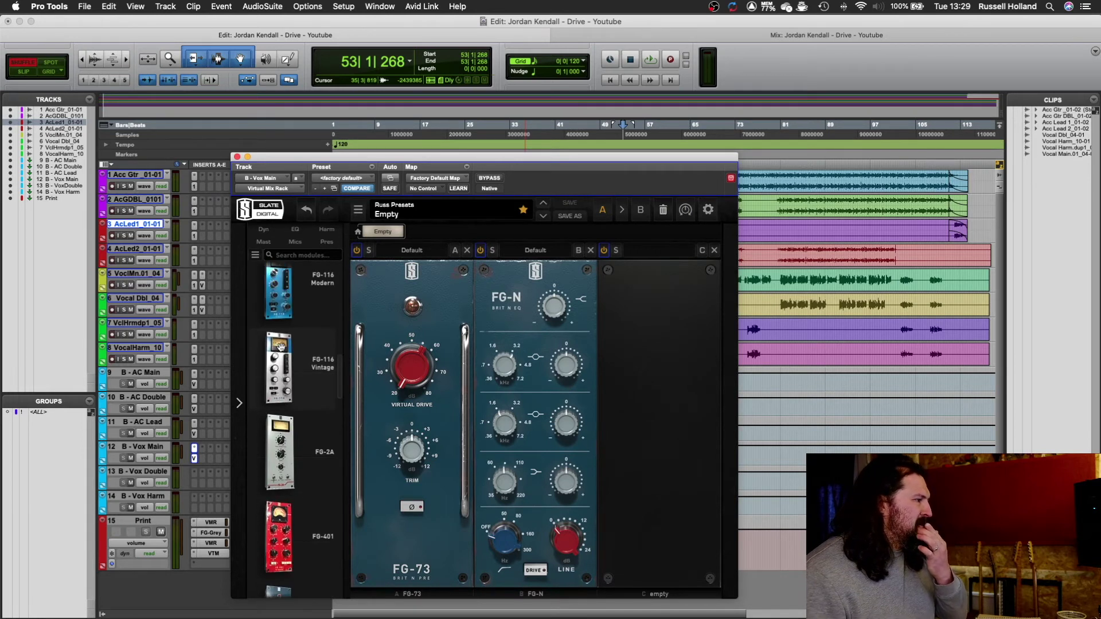
scroll(281, 347, "up", 2)
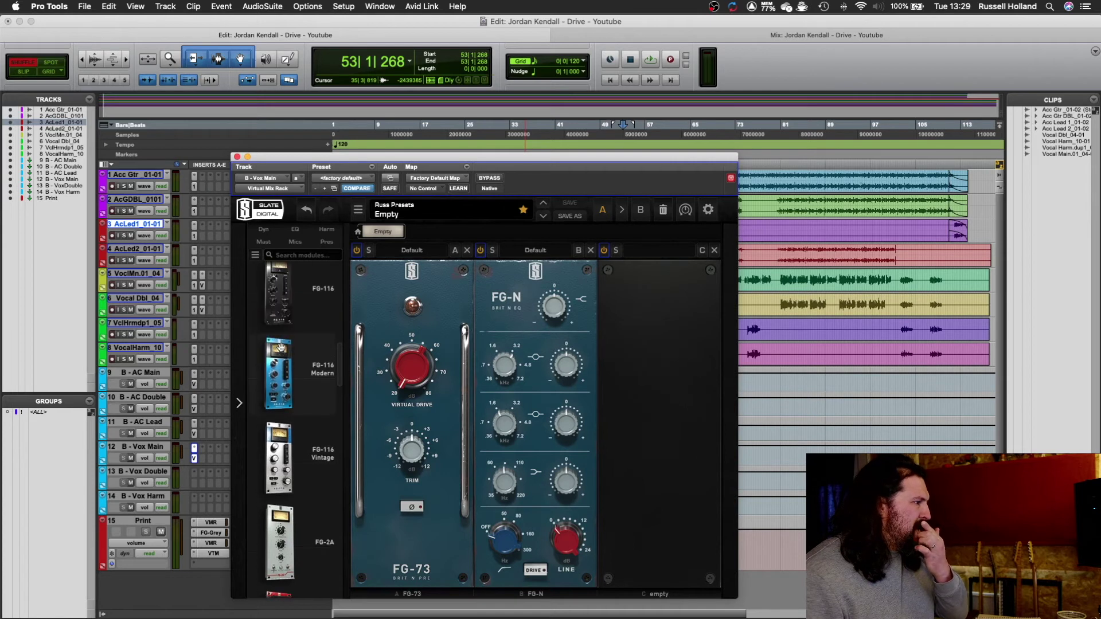
left_click_drag(288, 431, 622, 389)
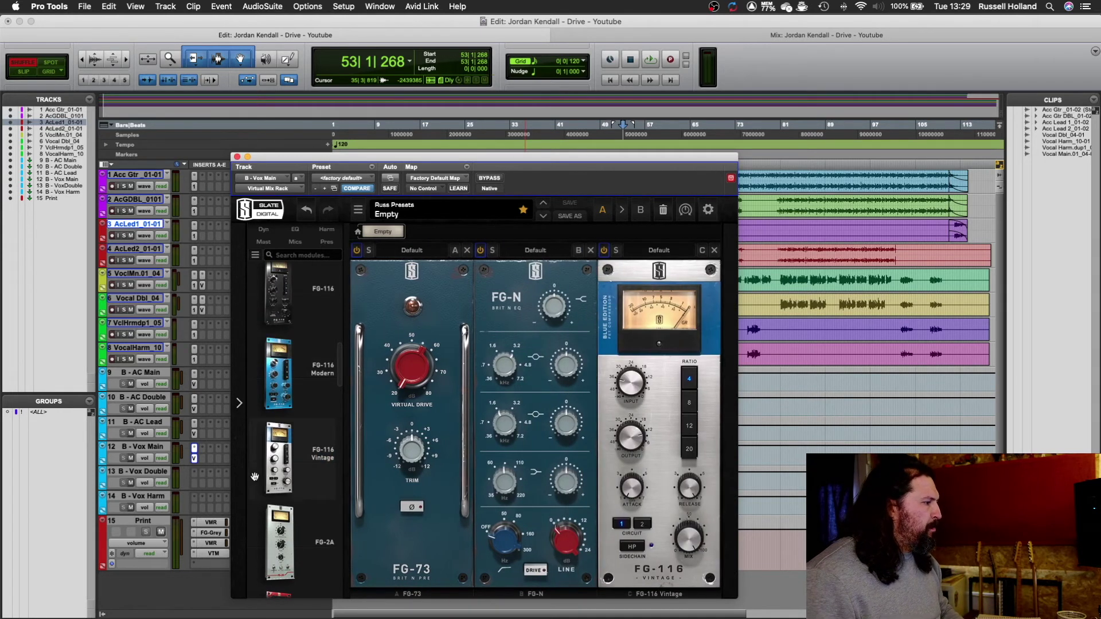
Filter the module library to EQs and add the CS-Lift as the fourth module in the vocal rack.
scroll(255, 477, "down", 8)
scroll(255, 477, "up", 5)
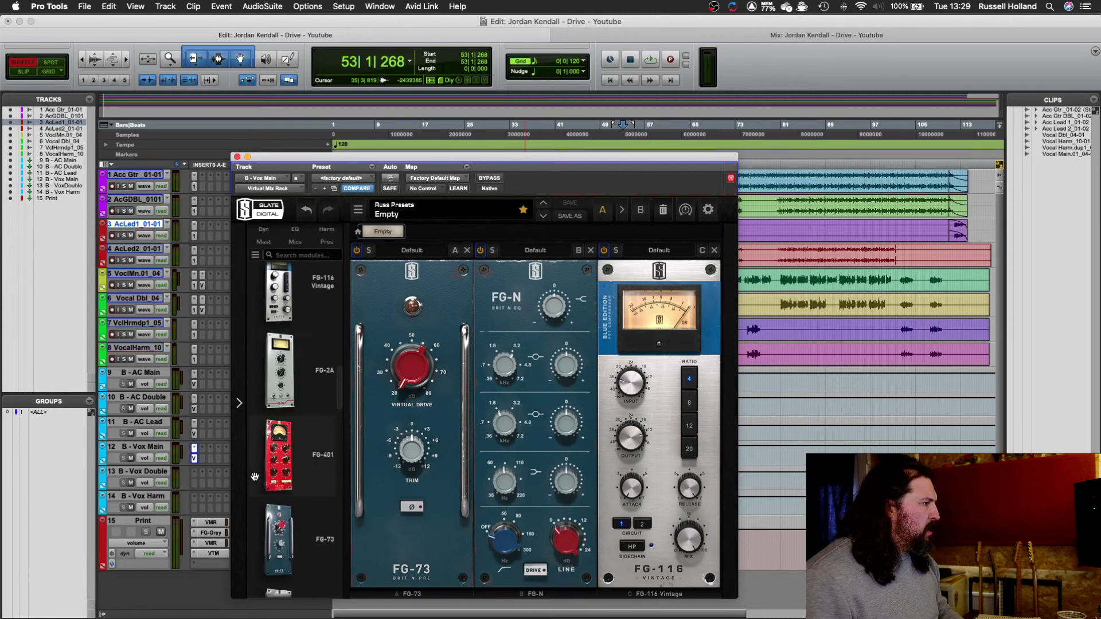
left_click(295, 230)
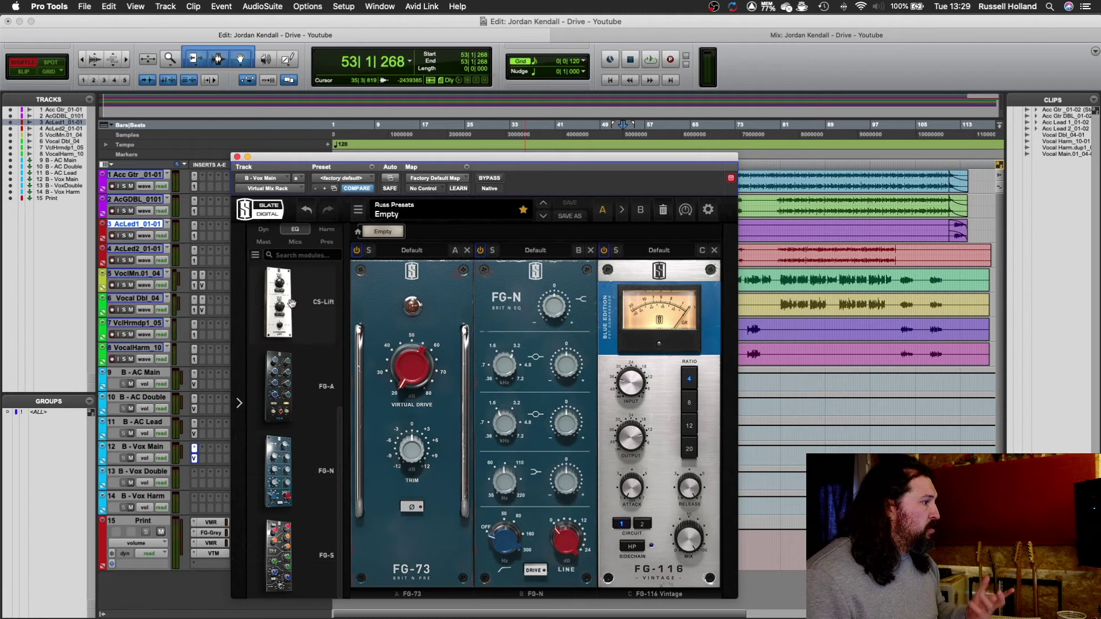
scroll(291, 302, "up", 1)
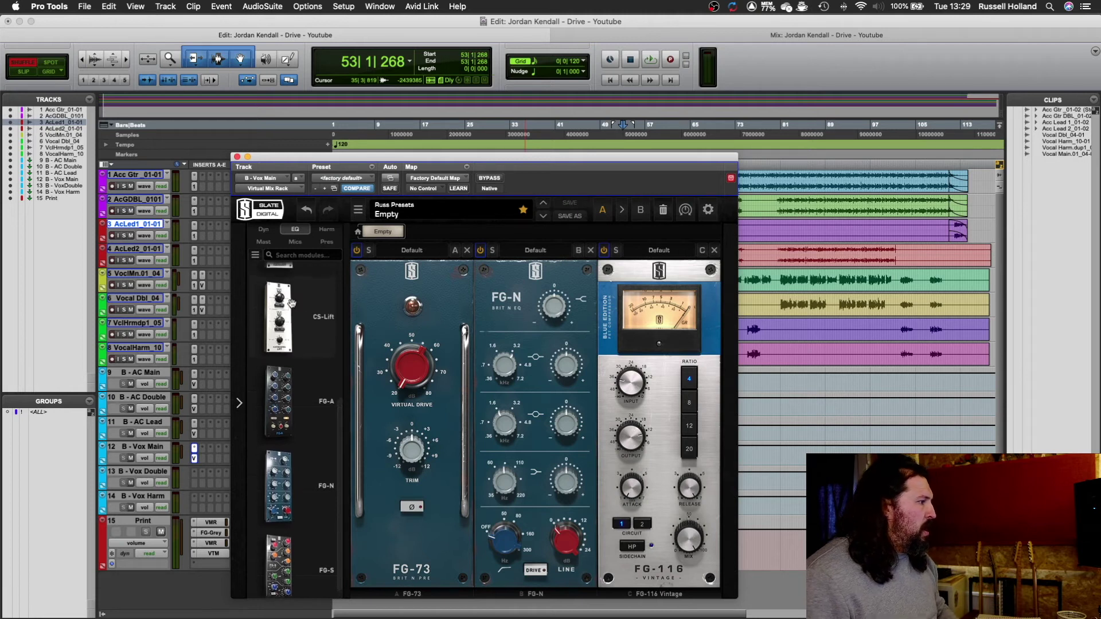
double_click(289, 310)
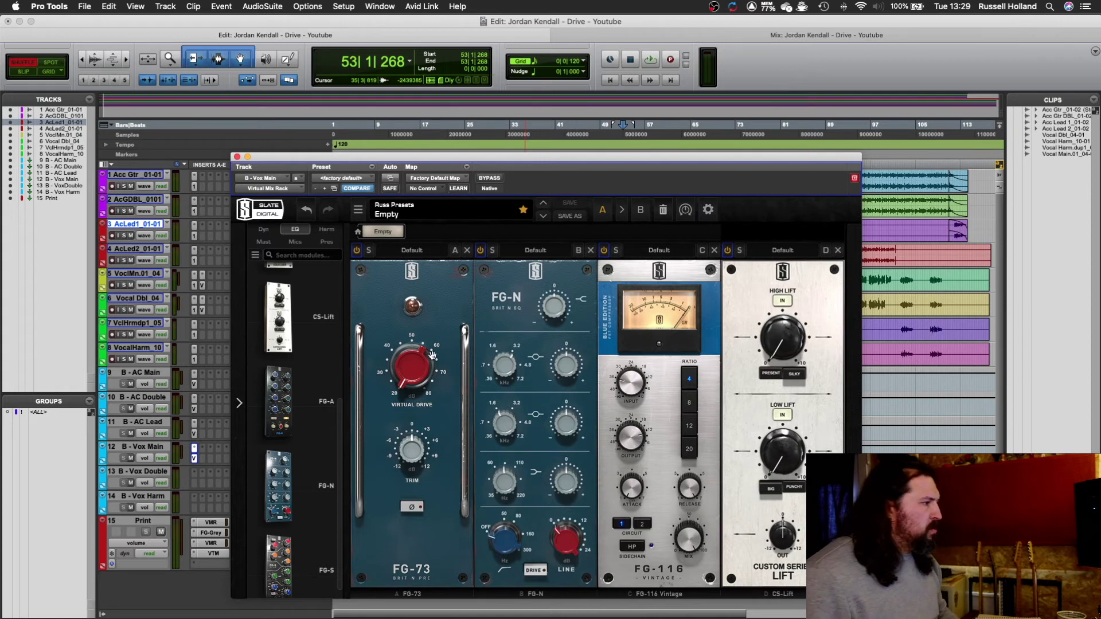
Move the rack window aside, start playback from bar 53, select about bars 34 to 42 across tracks 5 to 10, and reposition the window.
left_click_drag(542, 159, 536, 443)
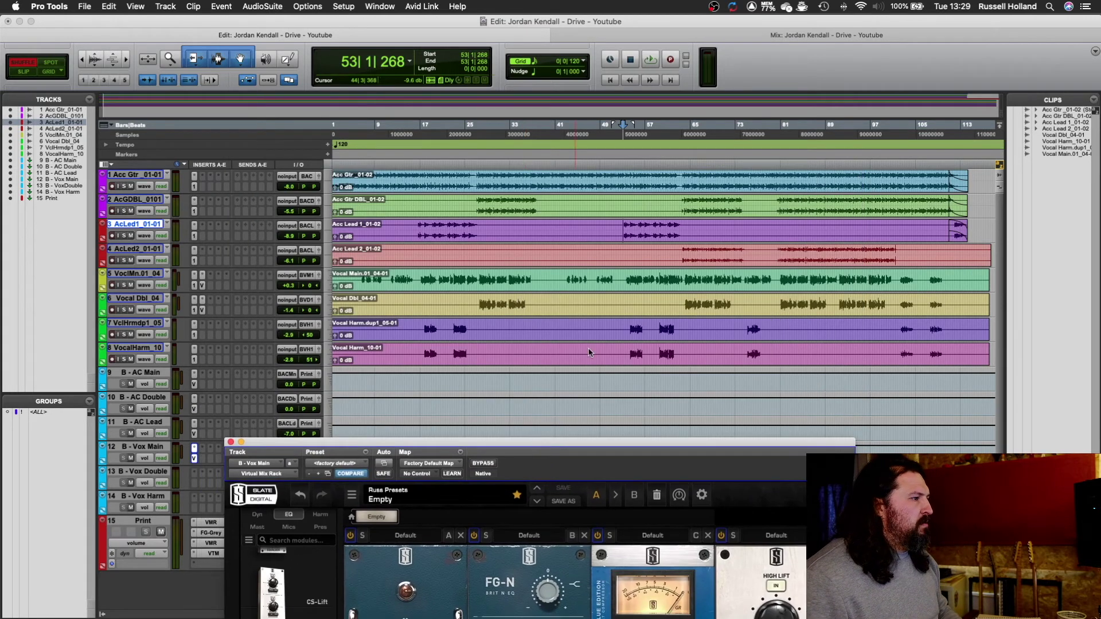
left_click(611, 166)
key("space")
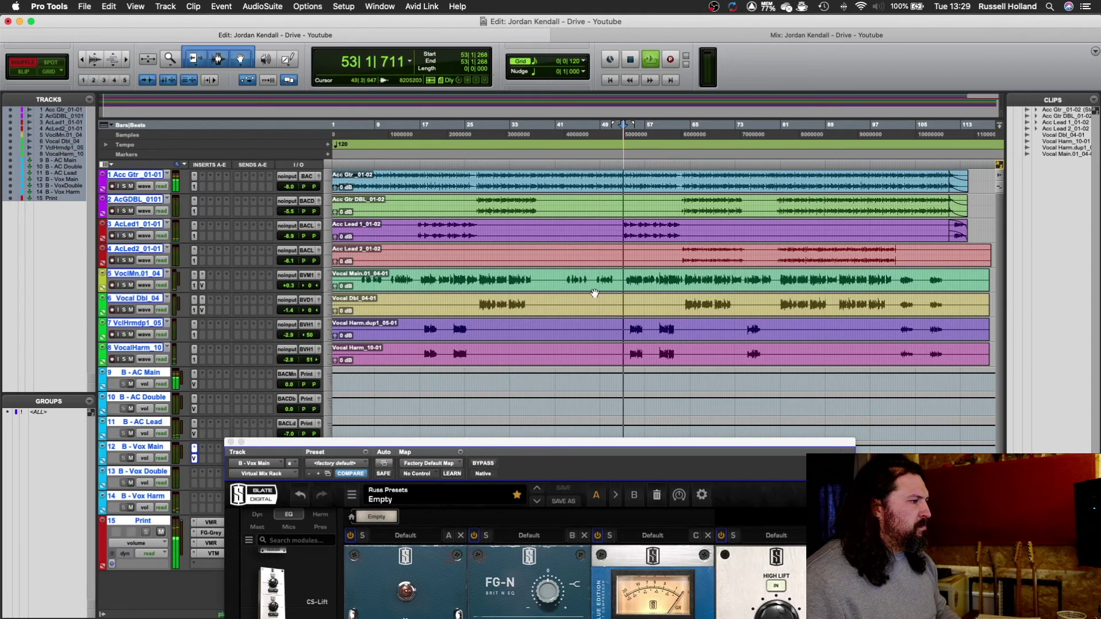
left_click_drag(565, 410, 519, 273)
left_click_drag(557, 445, 574, 124)
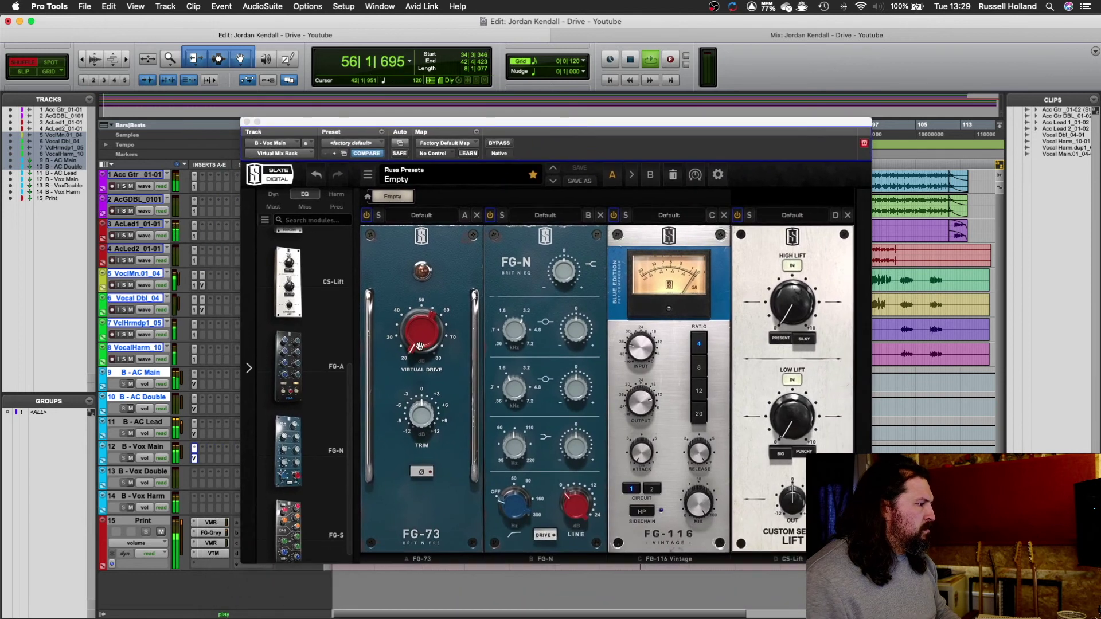
Raise the FG-73 virtual drive on B - Vox Main to just above 50 dB and stop playback.
left_click_drag(417, 325, 429, 256)
key("space")
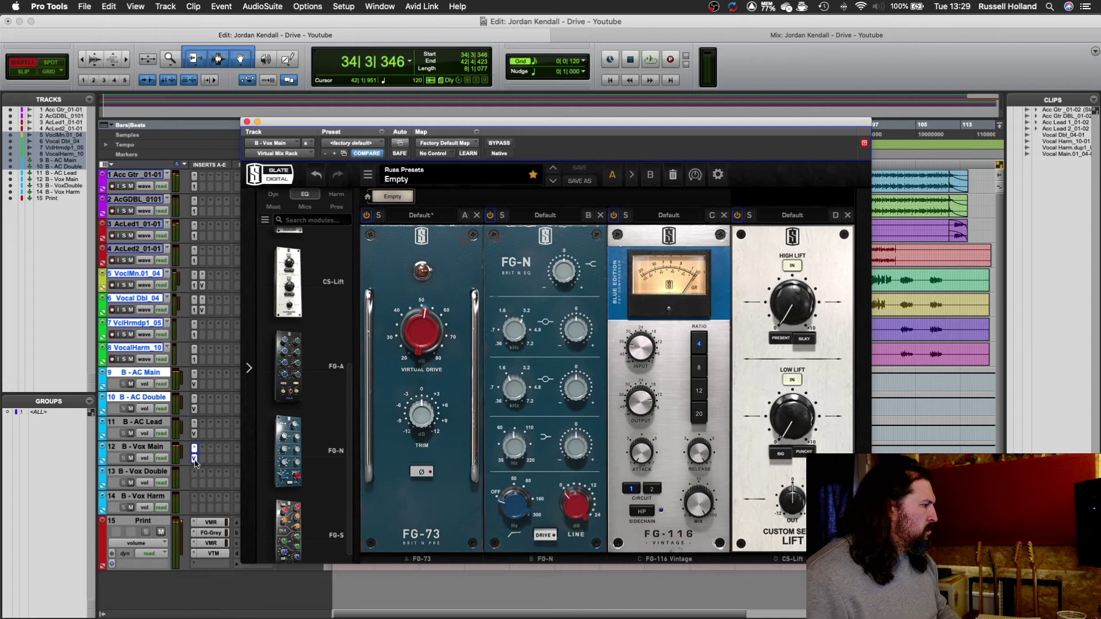
Move the Virtual Mix Rack insert from B - Vox Main to B - Vox Harm and set its FG-73 virtual drive to 60.2 dB during playback.
left_click_drag(195, 461, 193, 485)
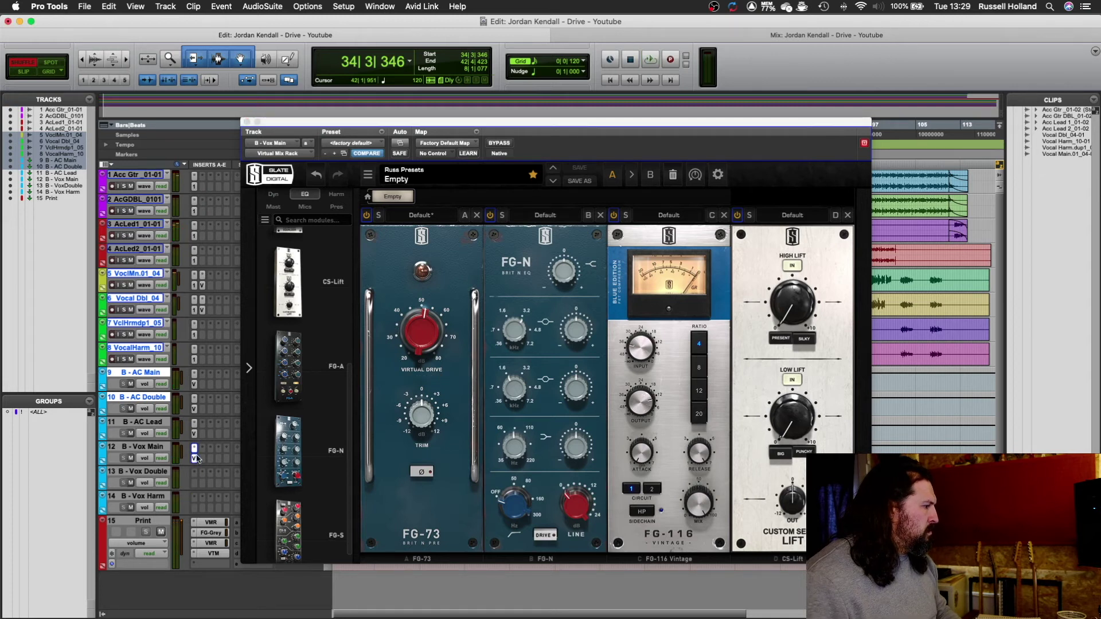
left_click_drag(193, 505, 194, 504)
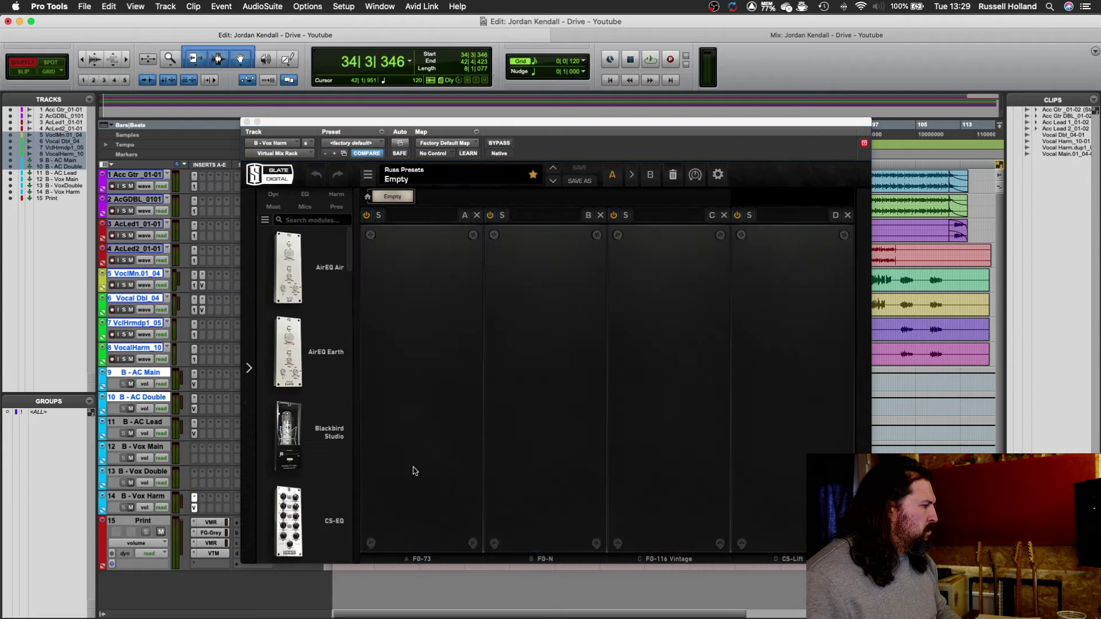
key("space")
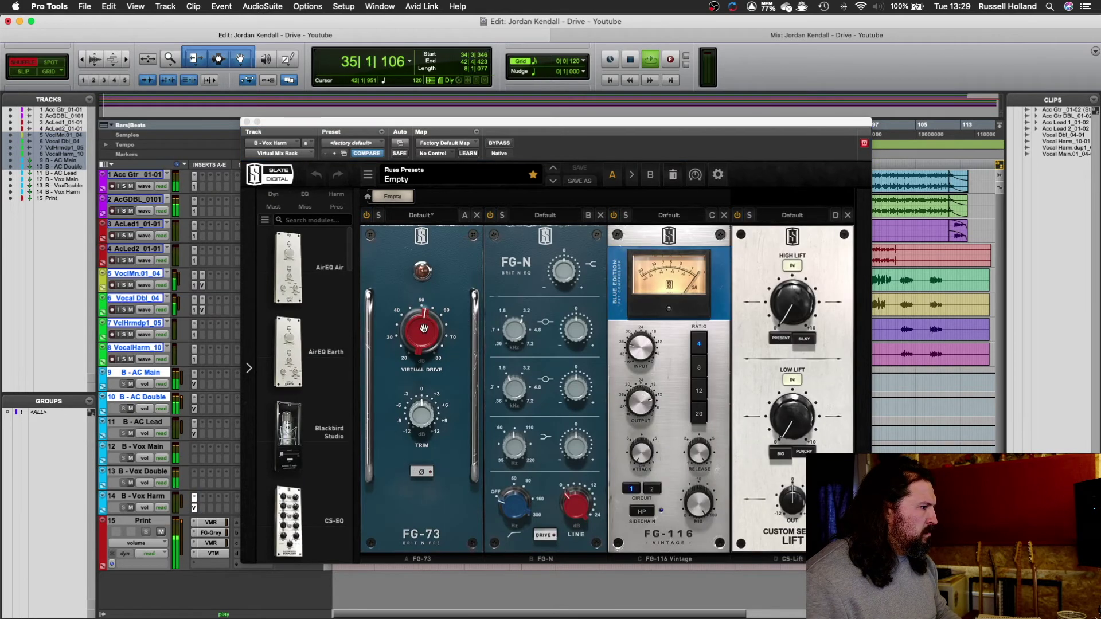
left_click_drag(423, 328, 425, 315)
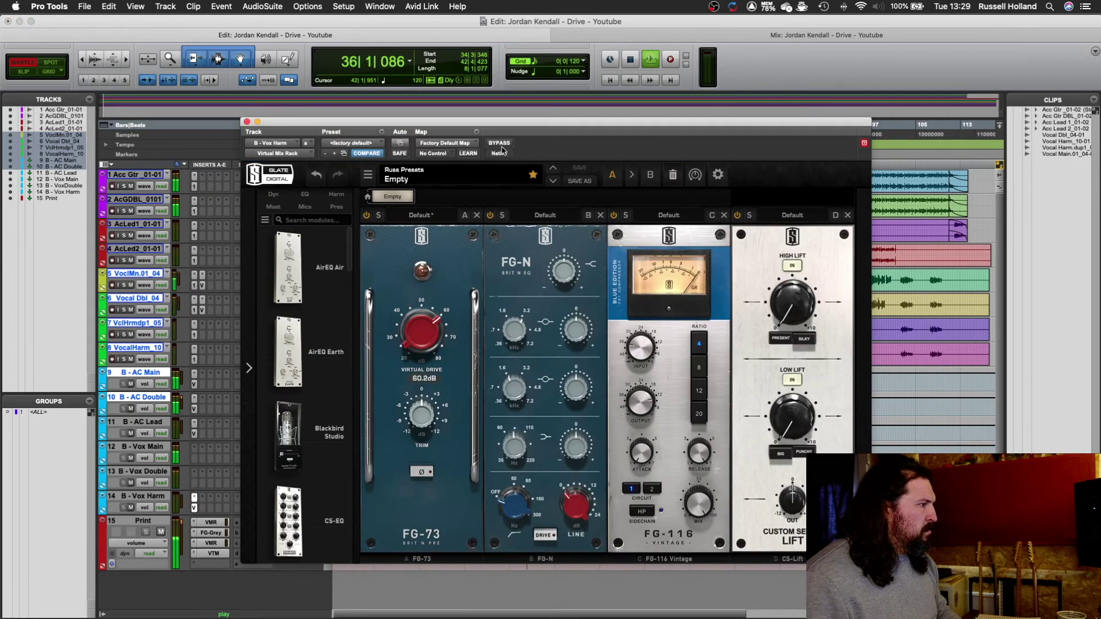
Stop playback, remove the volume automation dip at about bars 34 to 42 on B - AC Double, and place the cursor near bar 27.
left_click_drag(507, 116, 558, 454)
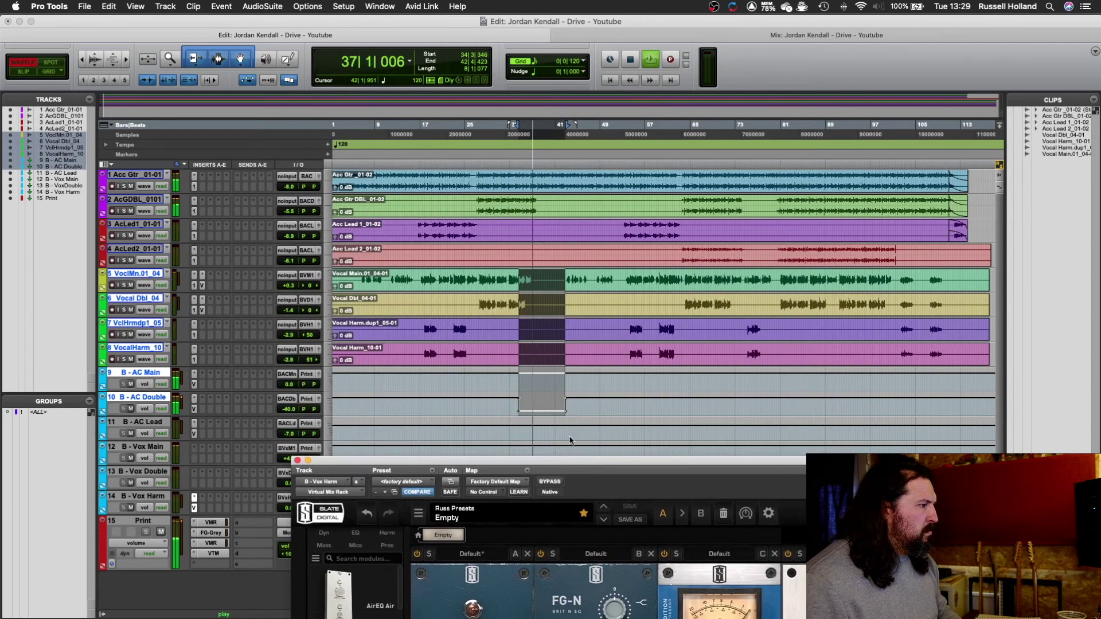
key("space")
left_click(621, 223)
left_click_drag(624, 223, 683, 358)
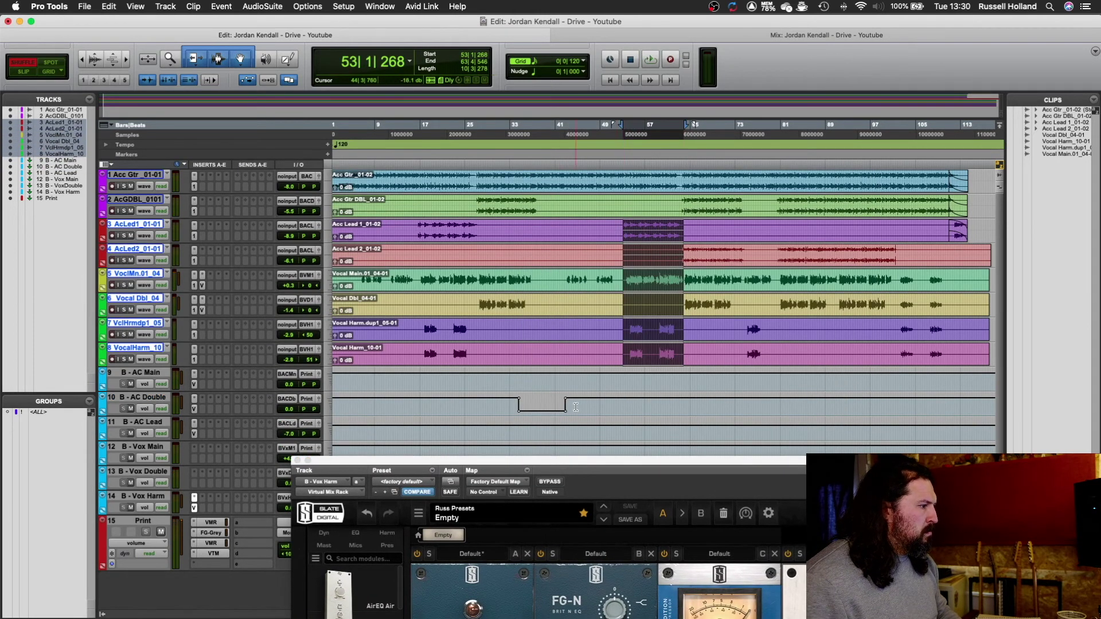
left_click(500, 404)
left_click(481, 404)
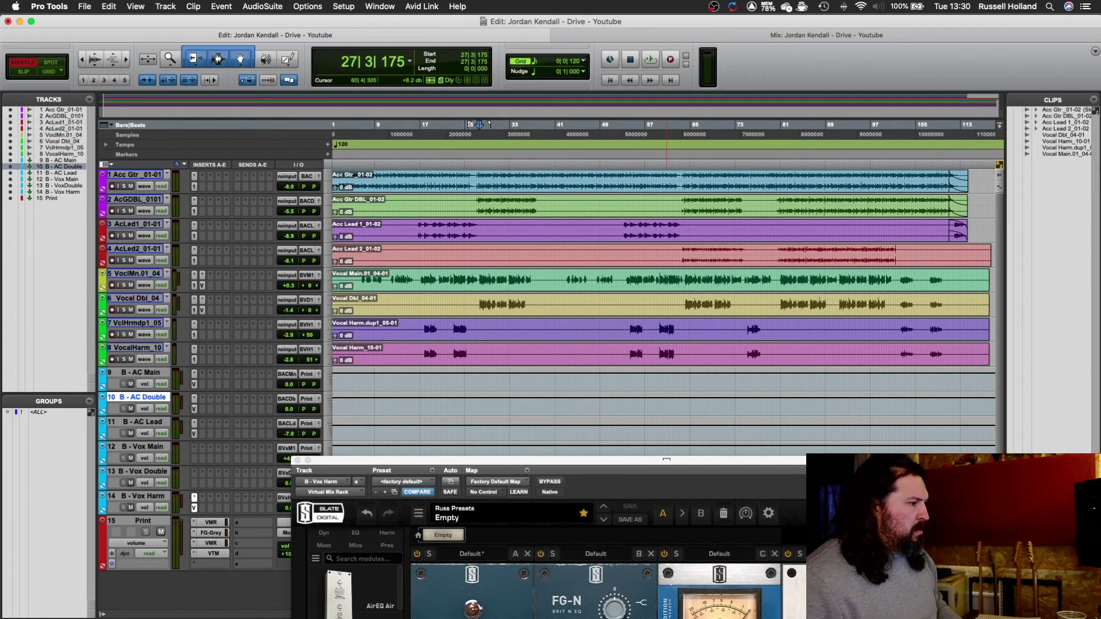
Play the song from bar 27, uncover the tracks, and relocate playback to about bar 53.
left_click_drag(667, 461, 515, 148)
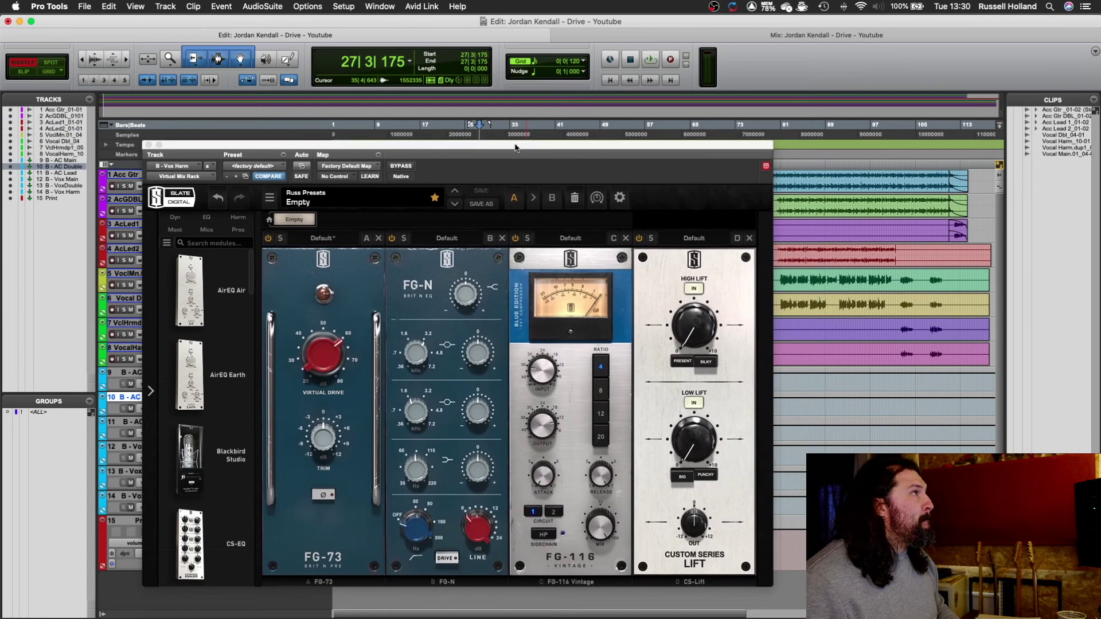
key("space")
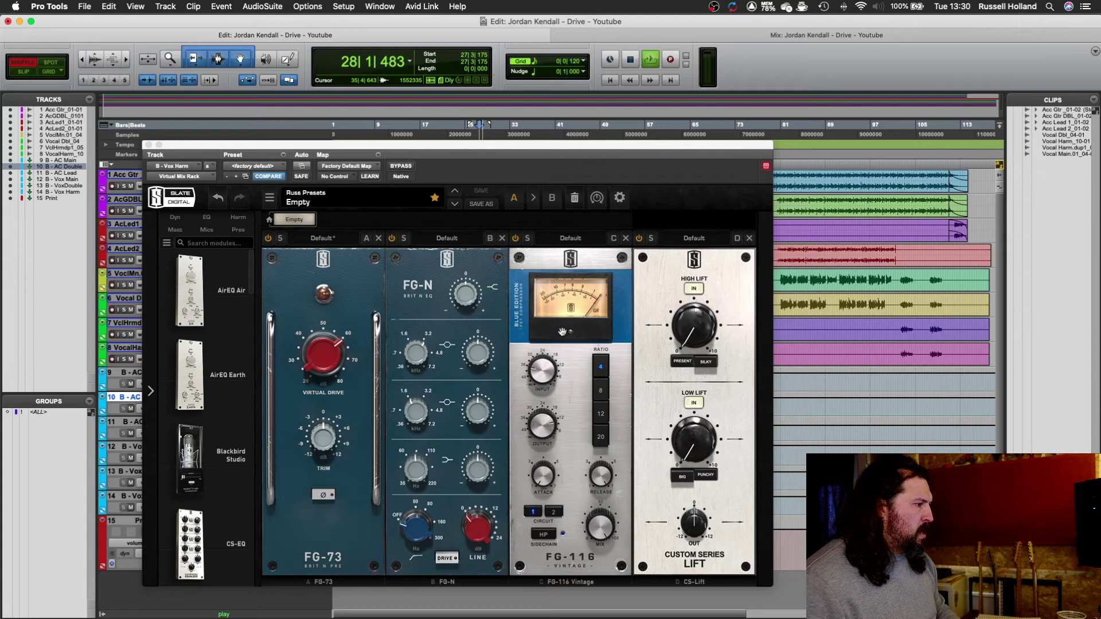
left_click_drag(602, 160, 608, 381)
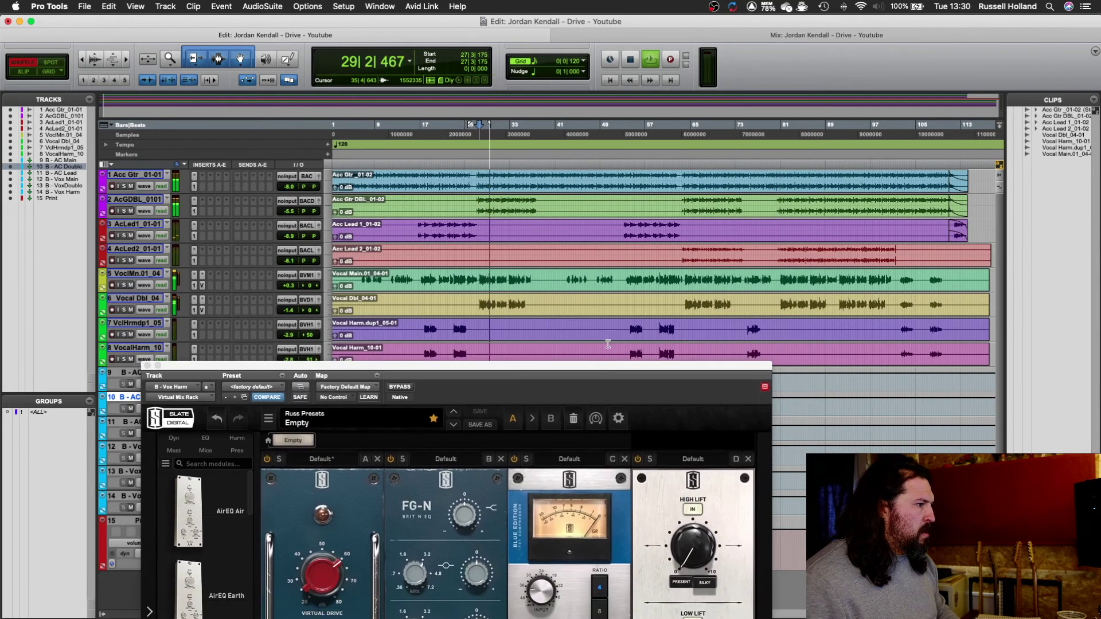
left_click(629, 127)
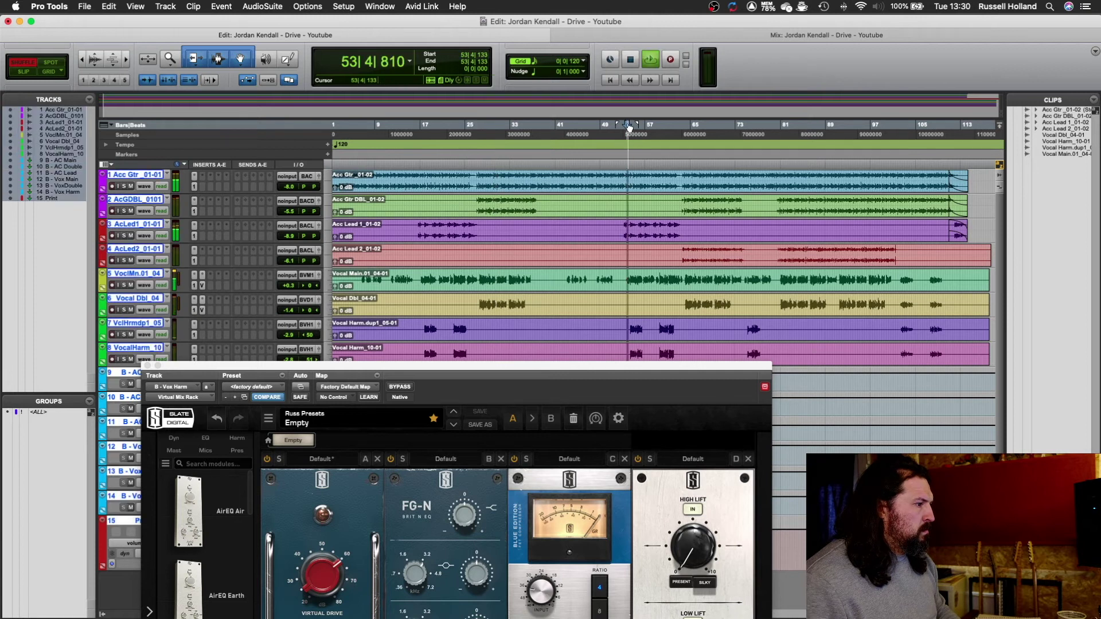
Bring the B - Vox Harm rack back up and lower the FG-73 virtual drive to about 54 dB.
left_click_drag(554, 374, 549, 202)
left_click_drag(314, 483, 313, 479)
left_click_drag(300, 404, 300, 408)
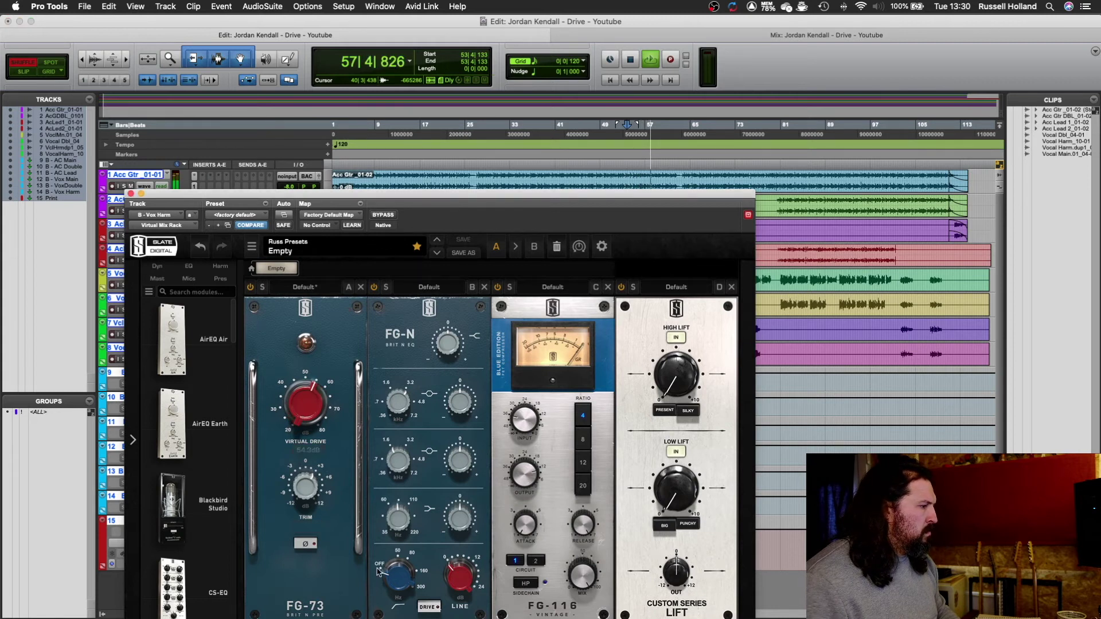
Raise the FG-116 compressor's input slightly, set its attack to 2.38, and choose circuit 2 with ratio 8.
left_click_drag(519, 425, 519, 416)
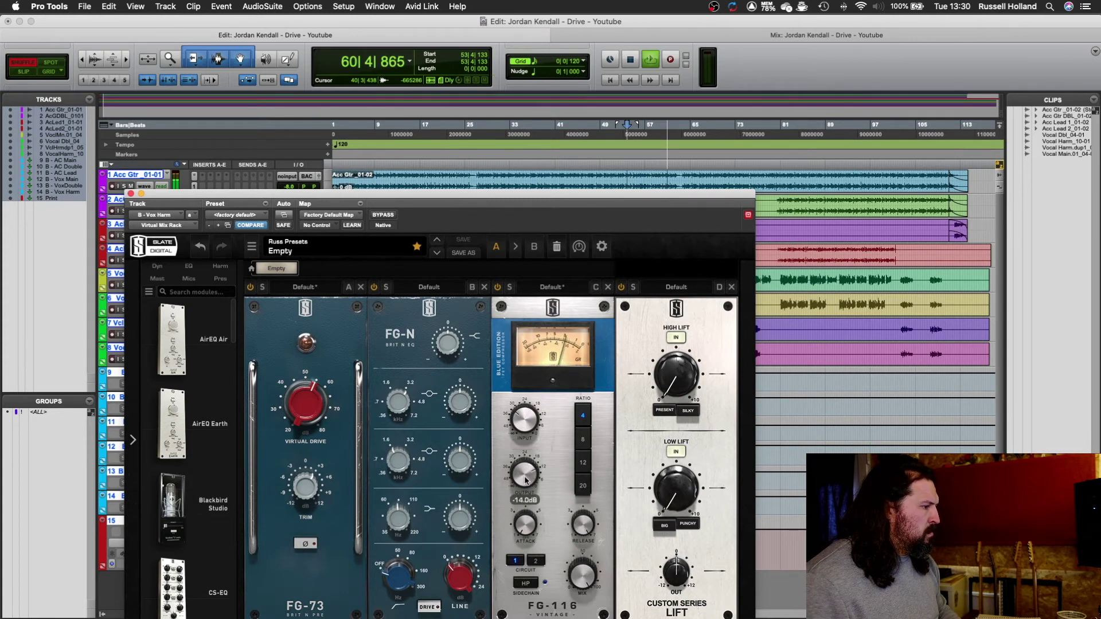
left_click_drag(522, 502, 522, 489)
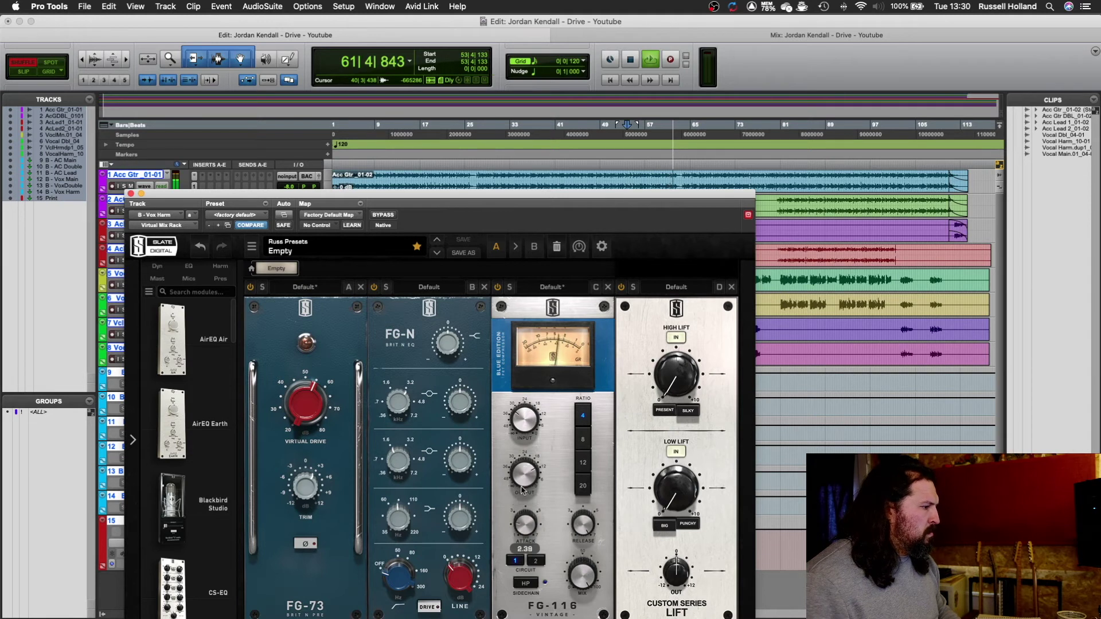
left_click(536, 560)
left_click(582, 440)
Restart playback from bar 53 and set the FG-116 output to -8.40 dB.
key("space")
key("space")
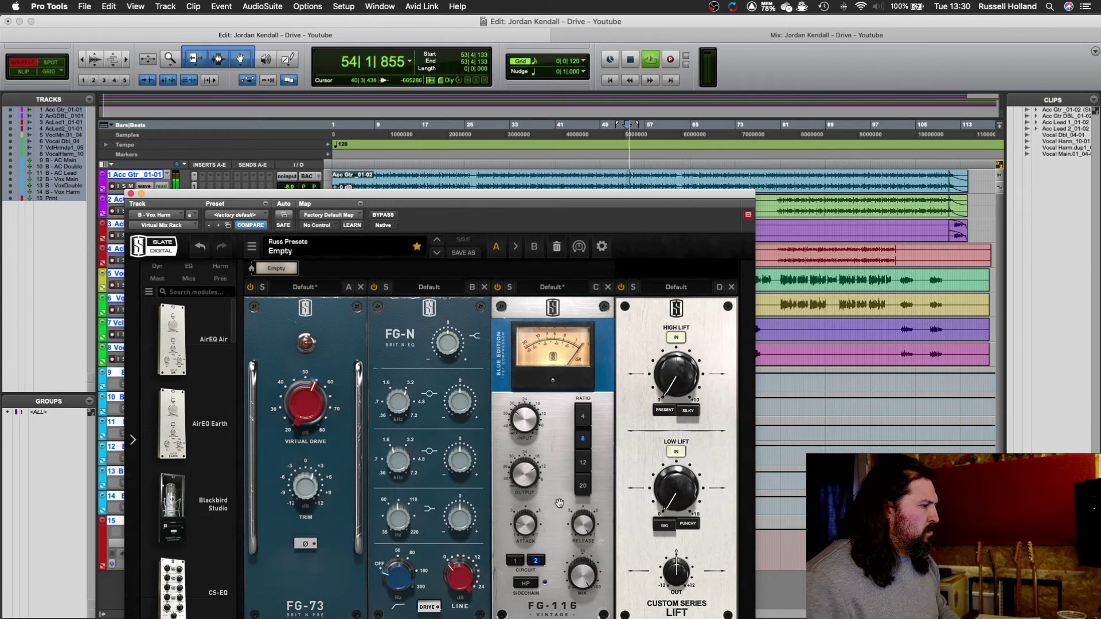
mouse_move(583, 525)
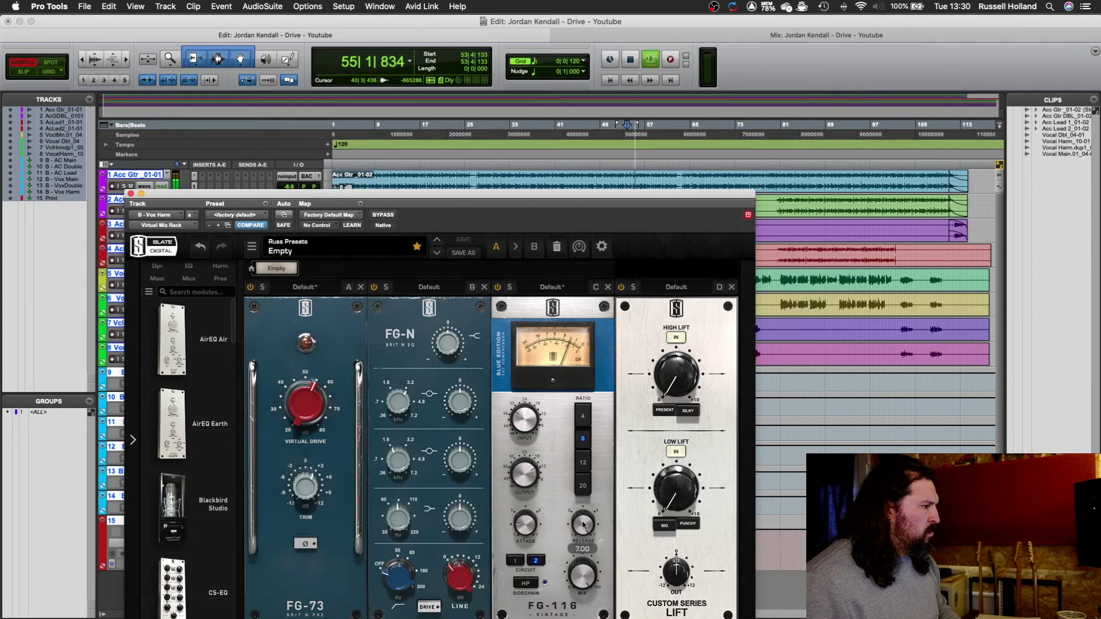
mouse_move(530, 473)
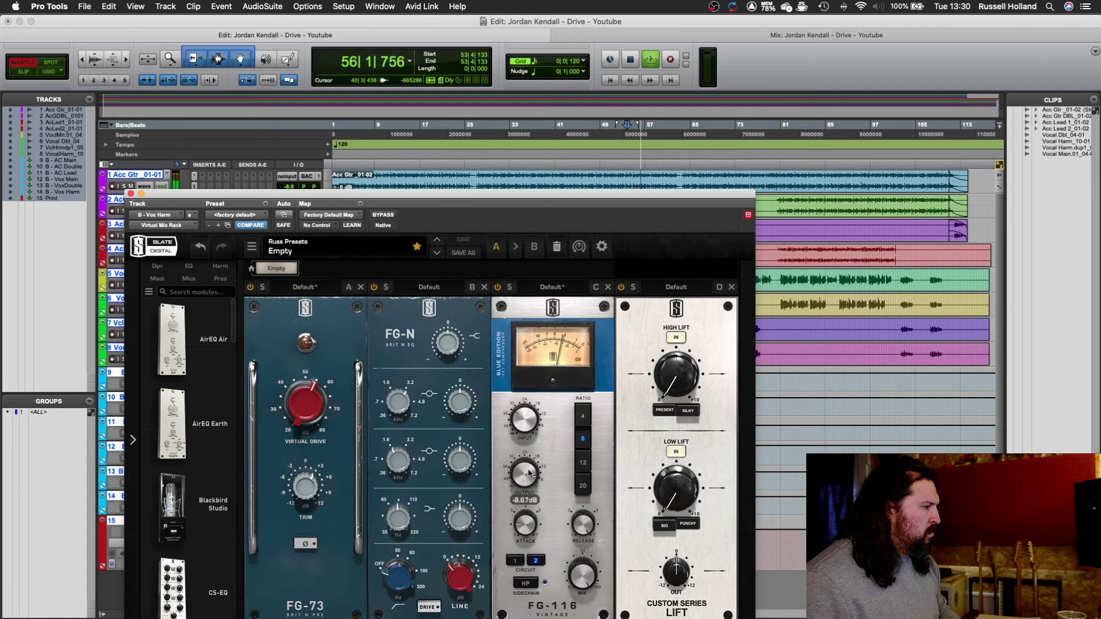
left_click_drag(530, 467, 529, 472)
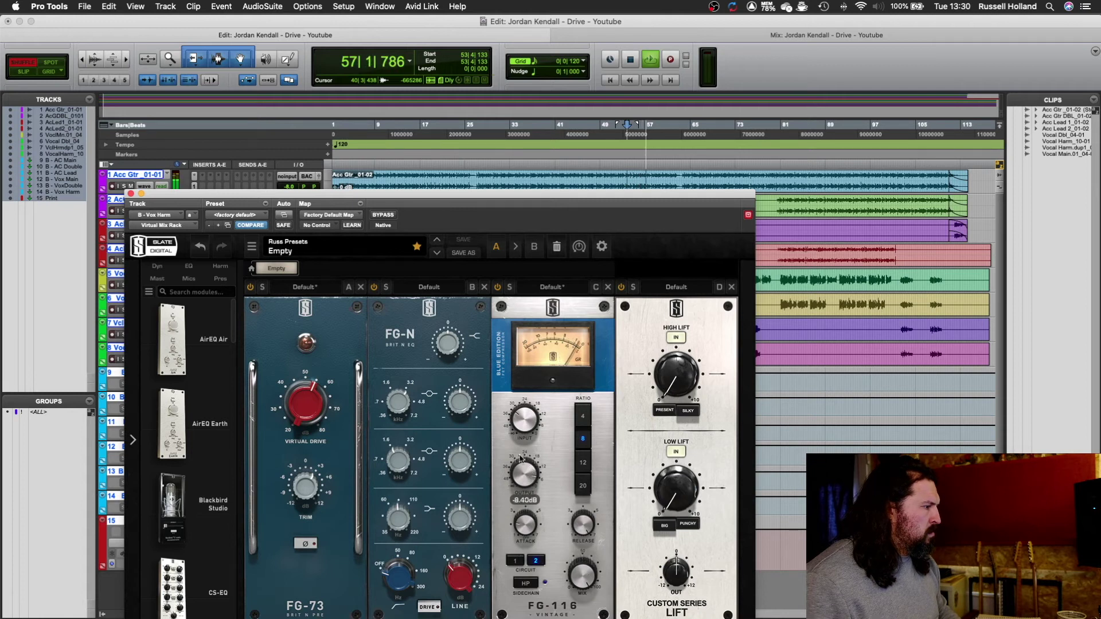
Slightly raise the FG-N high-shelf gain and set its high-pass filter to 140 Hz.
mouse_move(448, 345)
left_click_drag(448, 344, 450, 341)
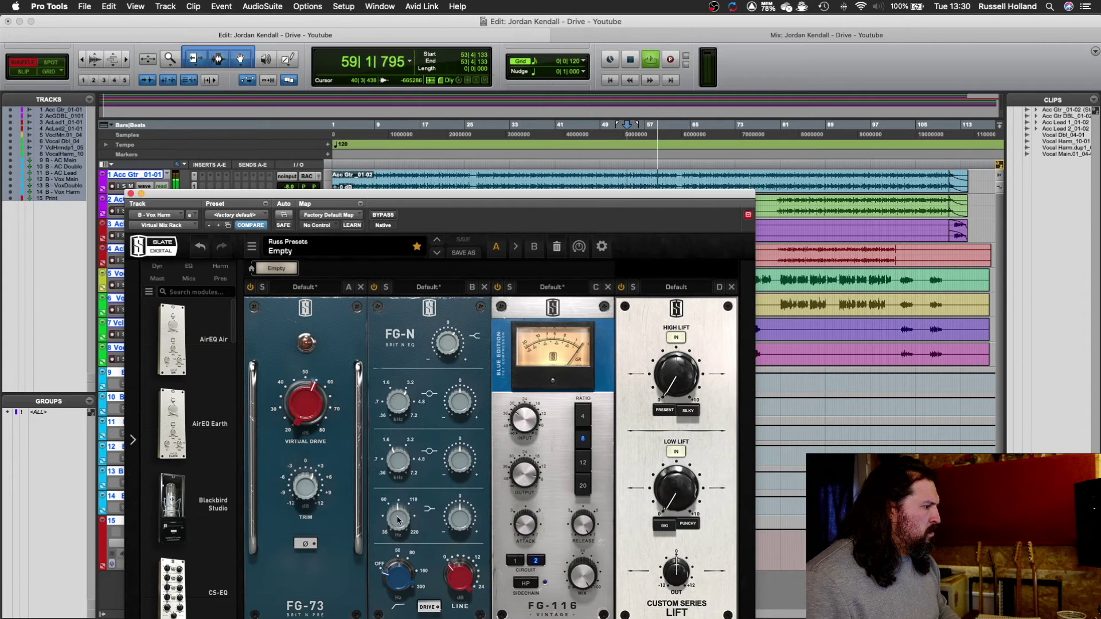
left_click_drag(394, 581, 425, 520)
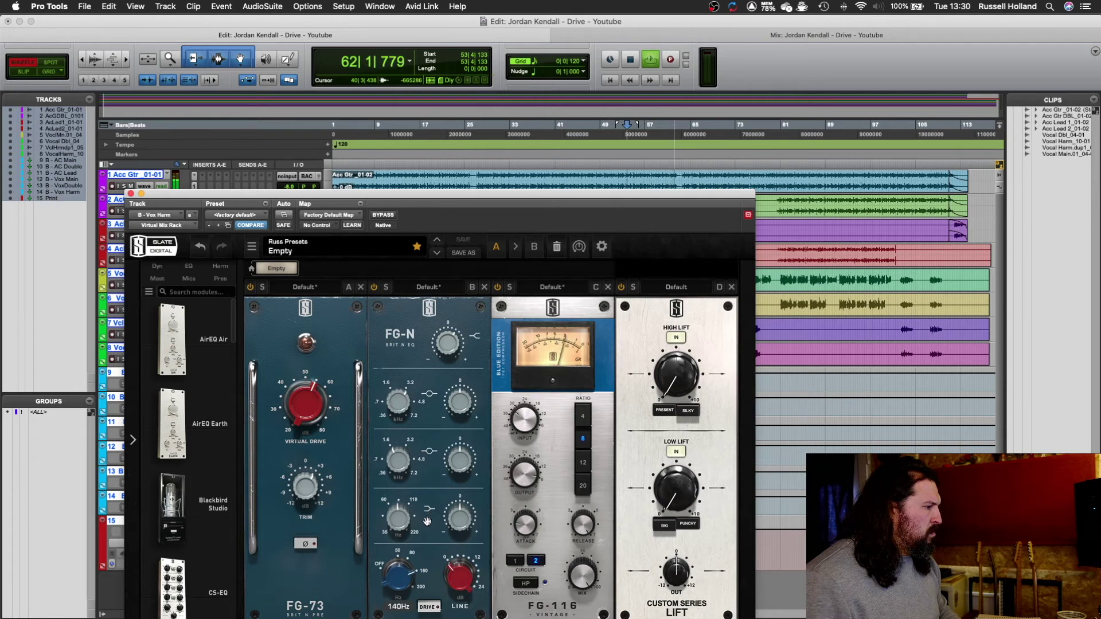
Set the CS-Lift High Lift to 2.68 and Low Lift to about 4, and restart playback from bar 53.
left_click_drag(674, 383, 672, 341)
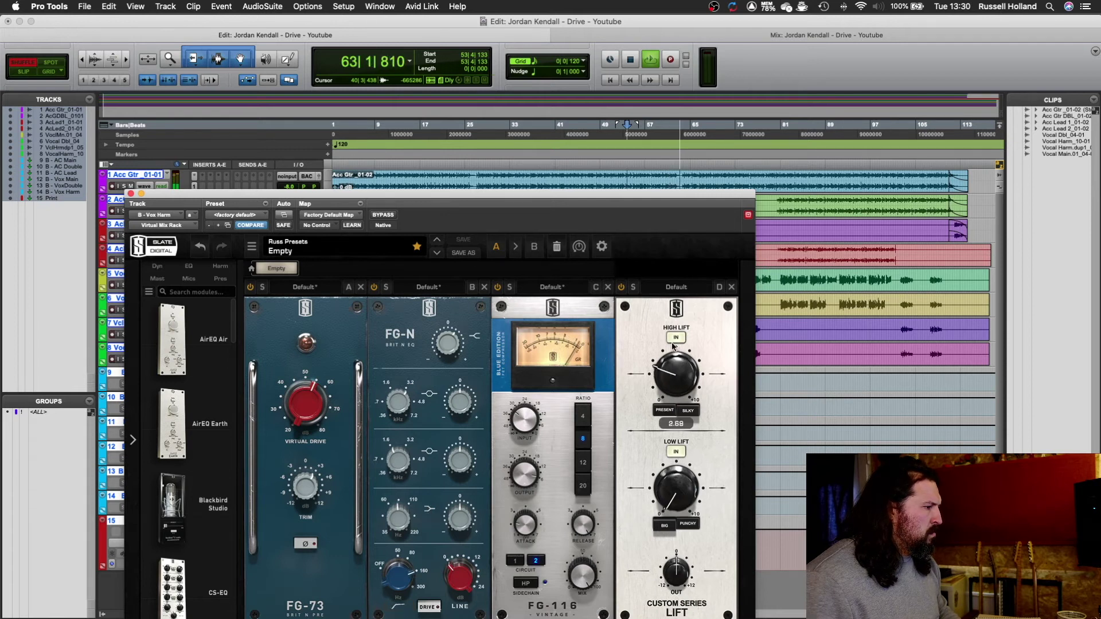
left_click_drag(651, 497, 693, 435)
key("space")
key("space")
Set the CS-Lift Low Lift to Punchy and toggle Silky, try High Lift at 3.08, pull it back slightly and stop playback.
left_click(690, 525)
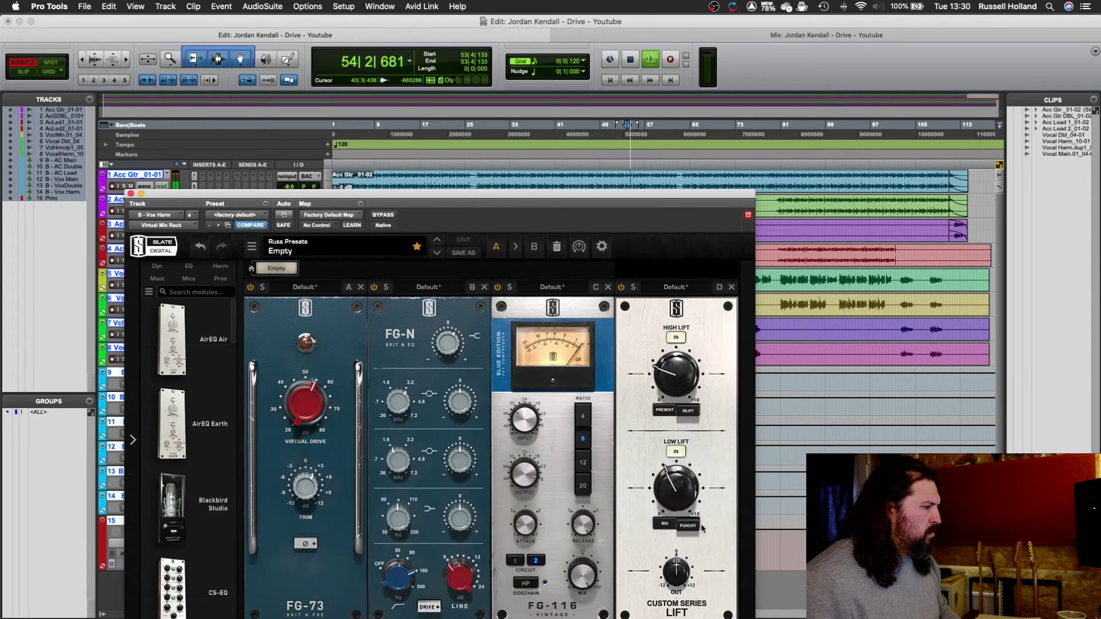
left_click(688, 410)
mouse_move(677, 381)
left_mouse_down()
mouse_move(693, 343)
mouse_move(681, 379)
mouse_move(658, 380)
left_mouse_up()
key("space")
key("space")
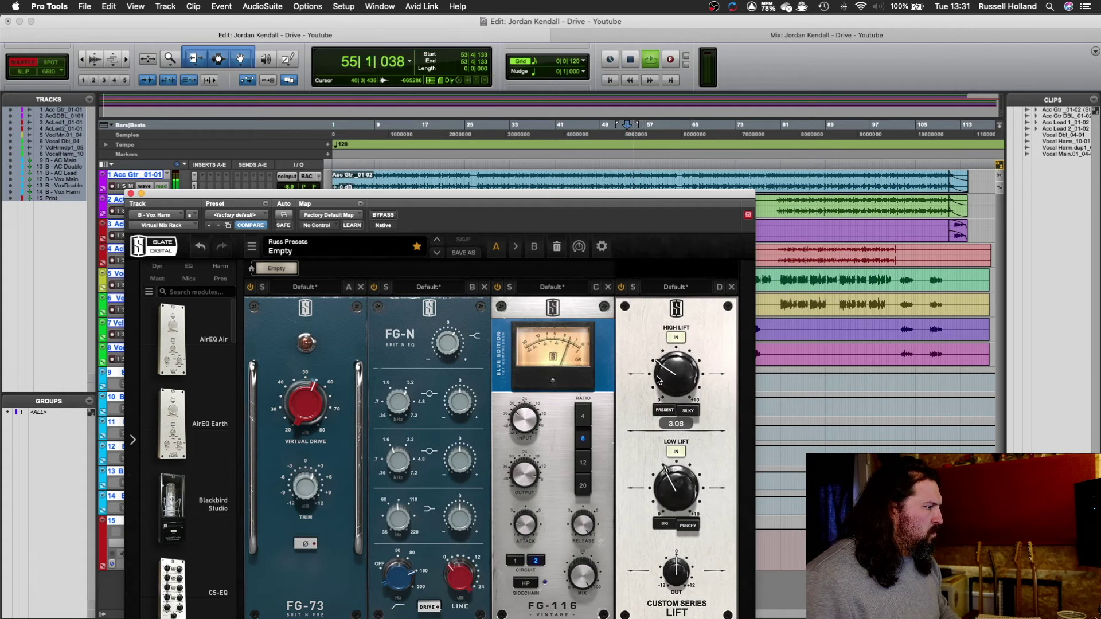
left_click_drag(659, 380, 653, 383)
key("space")
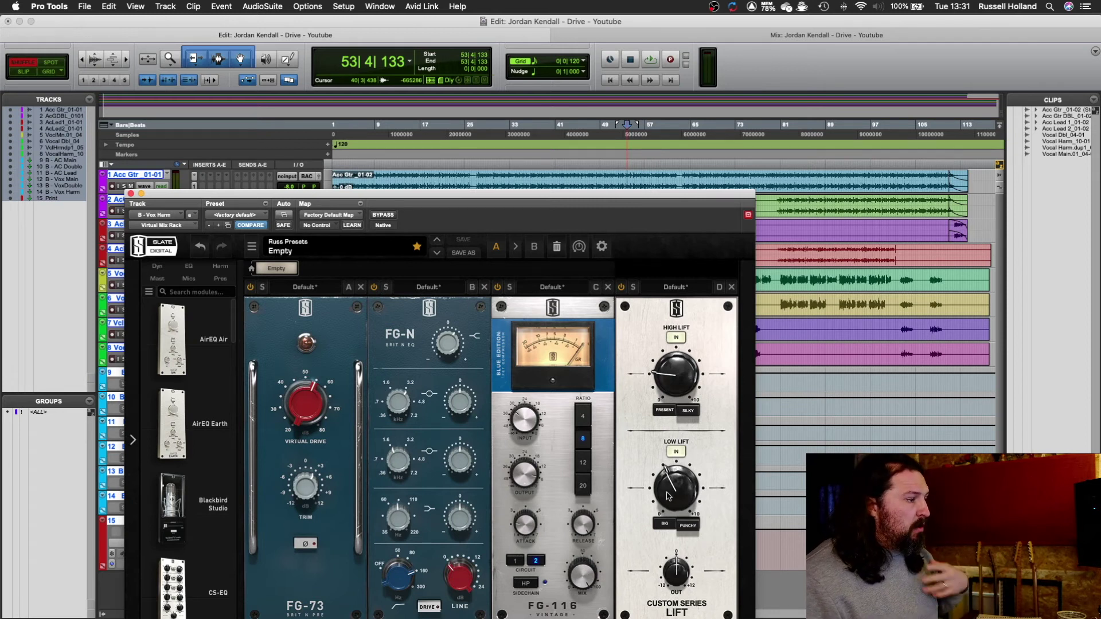
Set the CS-Lift Low Lift to 3.85 and High Lift to 2.48, and toggle the Silky voicing.
mouse_move(671, 489)
mouse_move(671, 489)
left_mouse_down()
mouse_move(659, 501)
mouse_move(668, 484)
left_mouse_up()
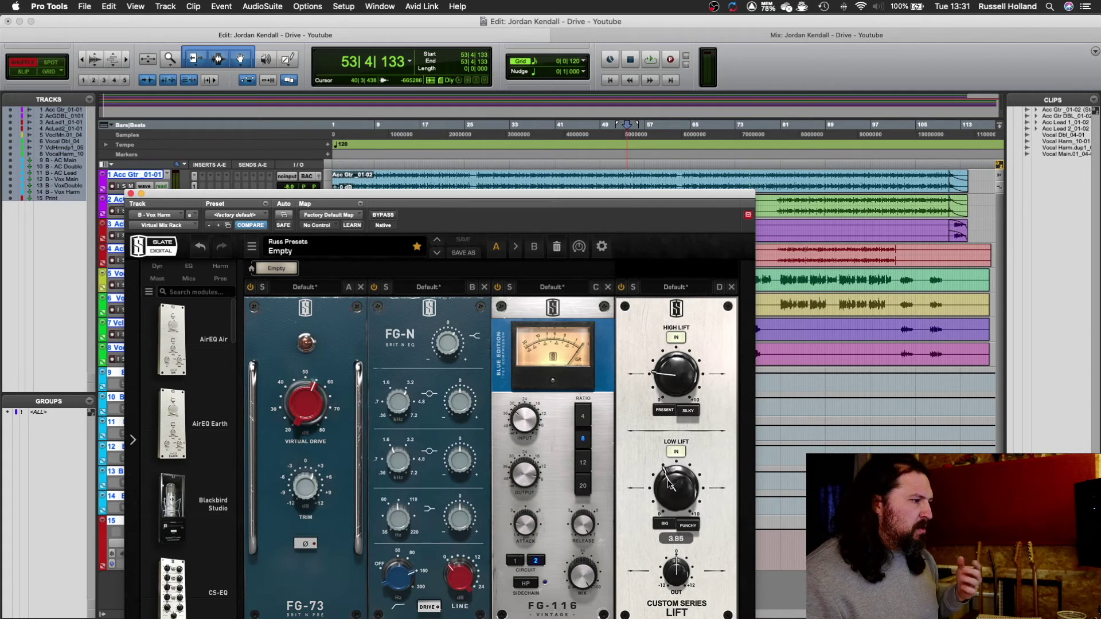
mouse_move(680, 378)
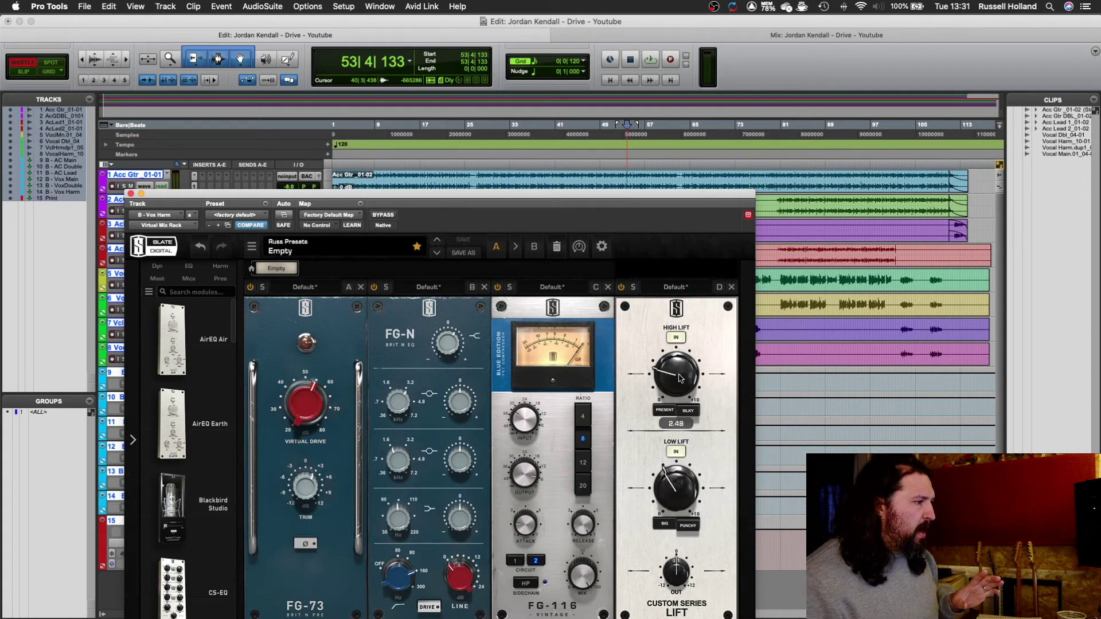
left_click(689, 411)
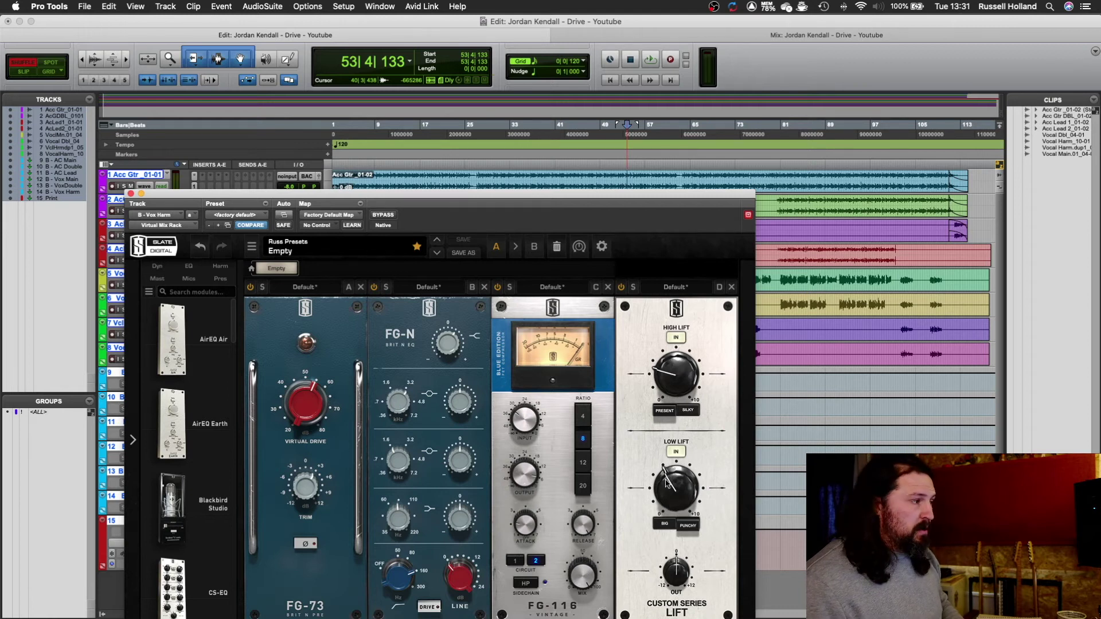
Play from bar 53, fine-tune the CS-Lift output, and raise Low Lift to about 7.
mouse_move(677, 571)
key("space")
left_click_drag(677, 570, 685, 572)
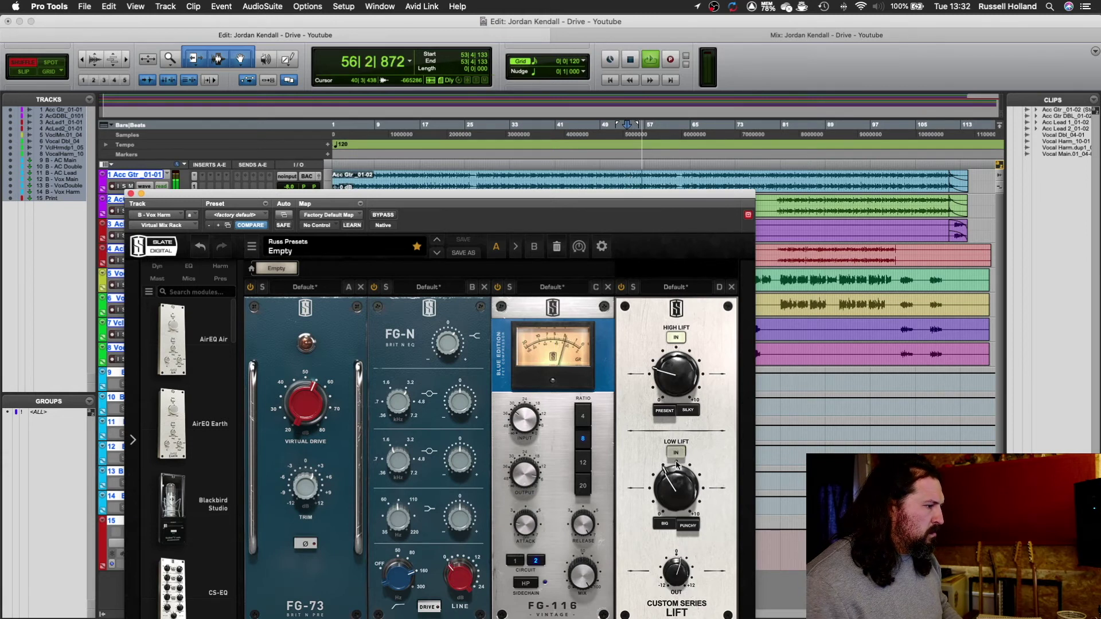
left_click_drag(681, 474, 704, 459)
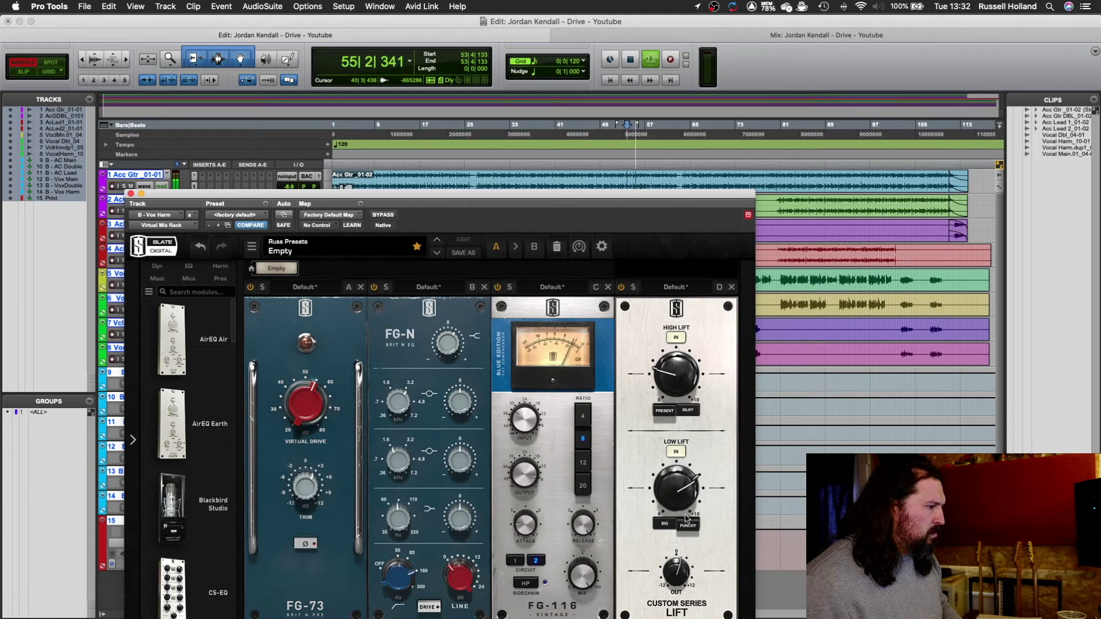
Return the CS-Lift Low Lift from Punchy to Big, compare it switched in and out during playback, leave it out, and stop.
left_click(688, 524)
key("space")
left_click(675, 453)
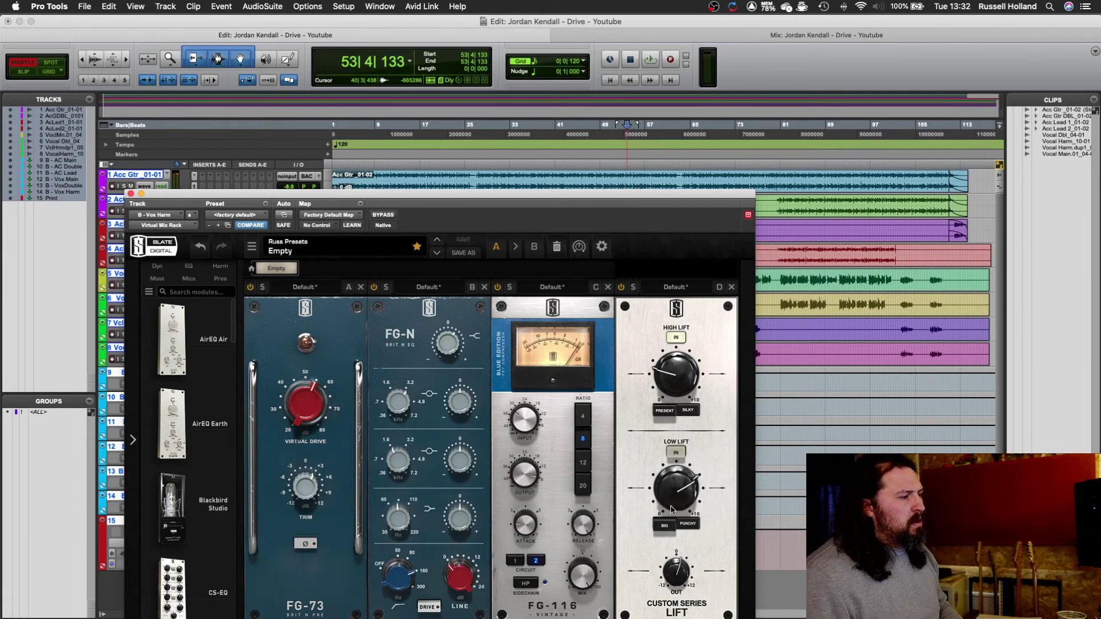
key("space")
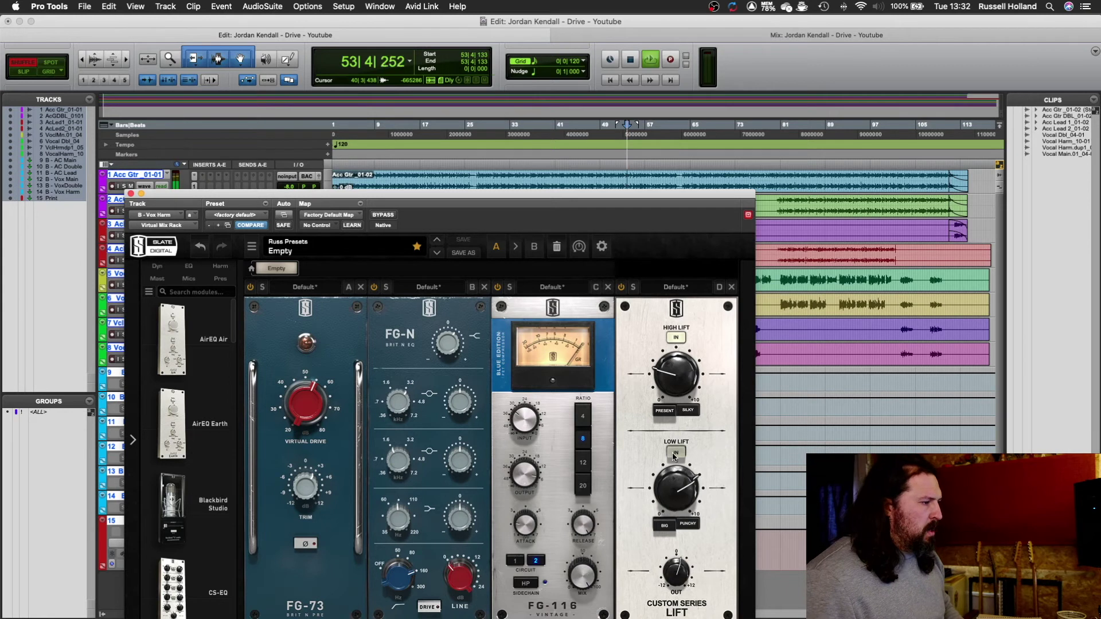
left_click(675, 453)
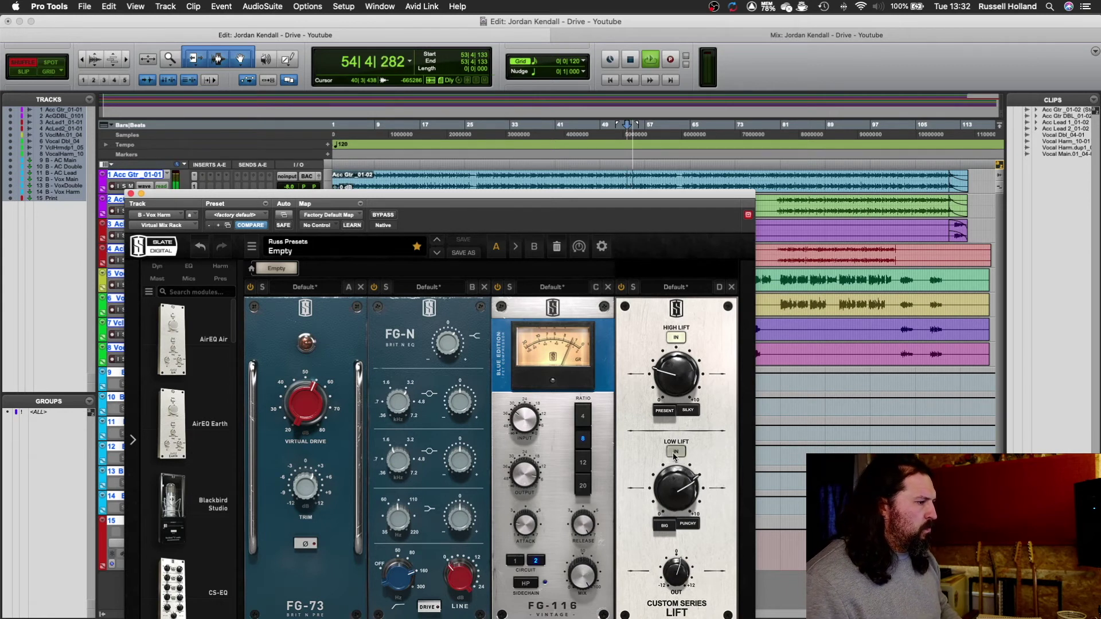
left_click(675, 453)
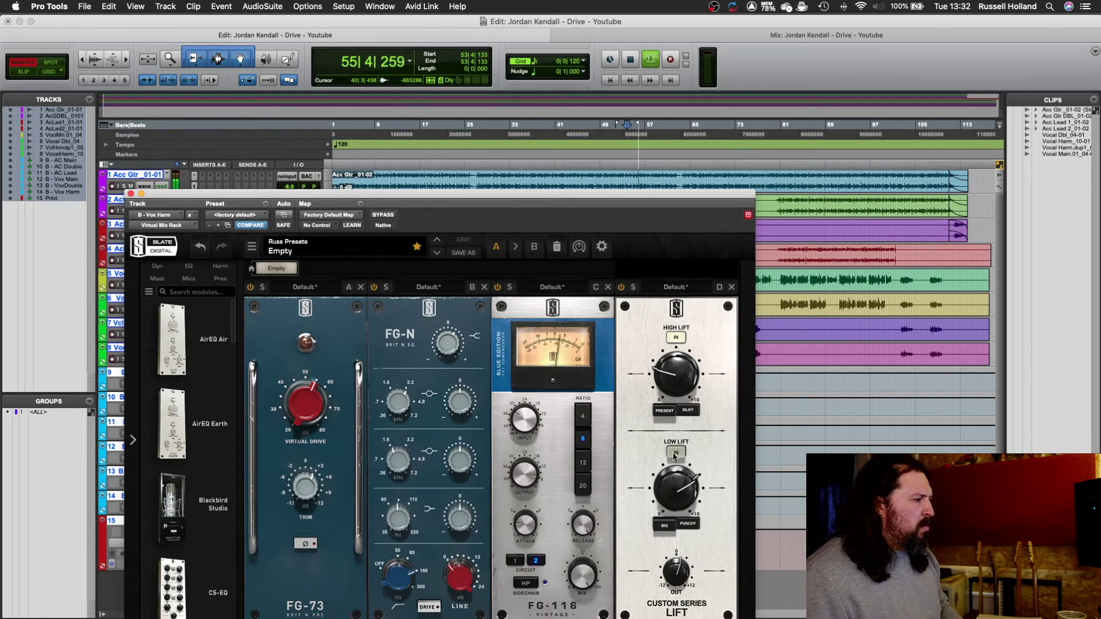
key("space")
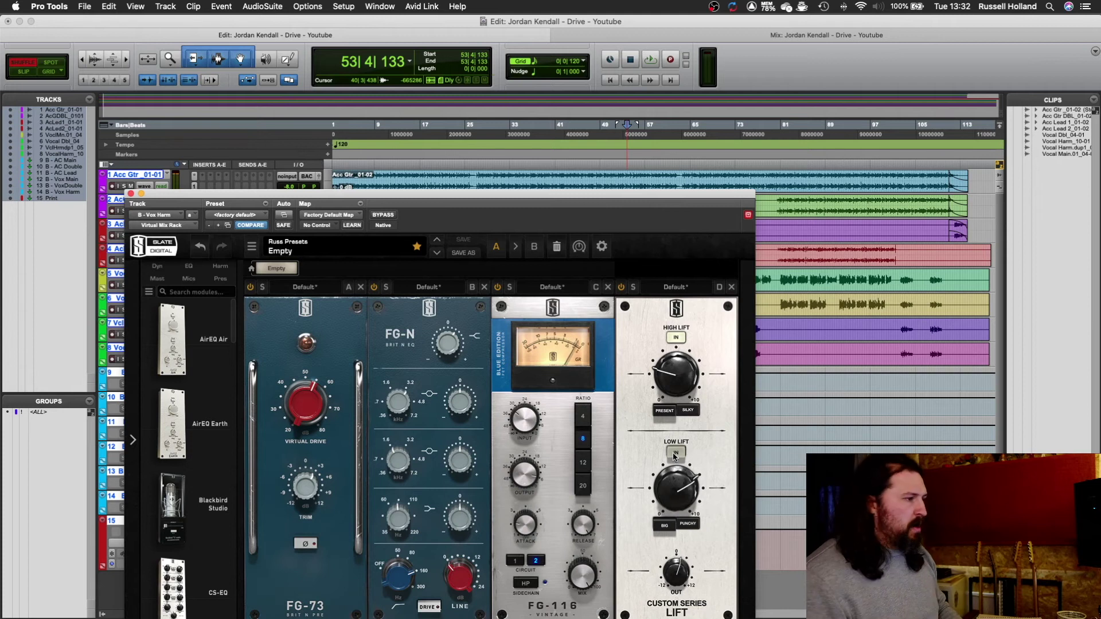
Set the CS-Lift High Lift to 2.82 on the B - Vox Harm bus.
mouse_move(677, 376)
left_click_drag(675, 372, 676, 368)
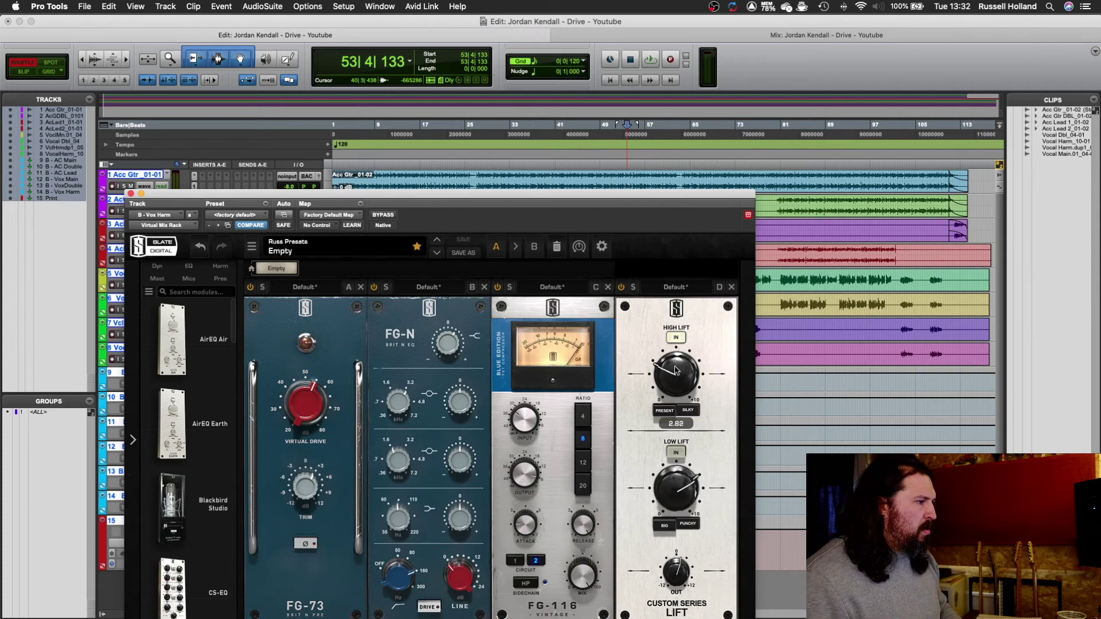
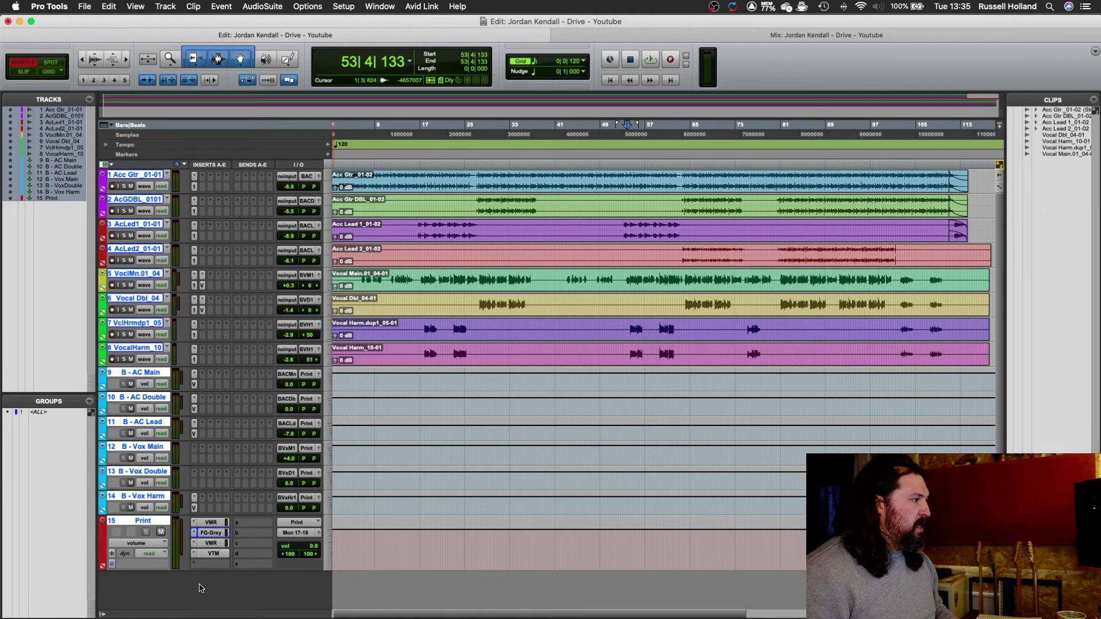
Name the first two new aux tracks "FX - Room Verb" and "FX - Hall Verb".
key("F9")
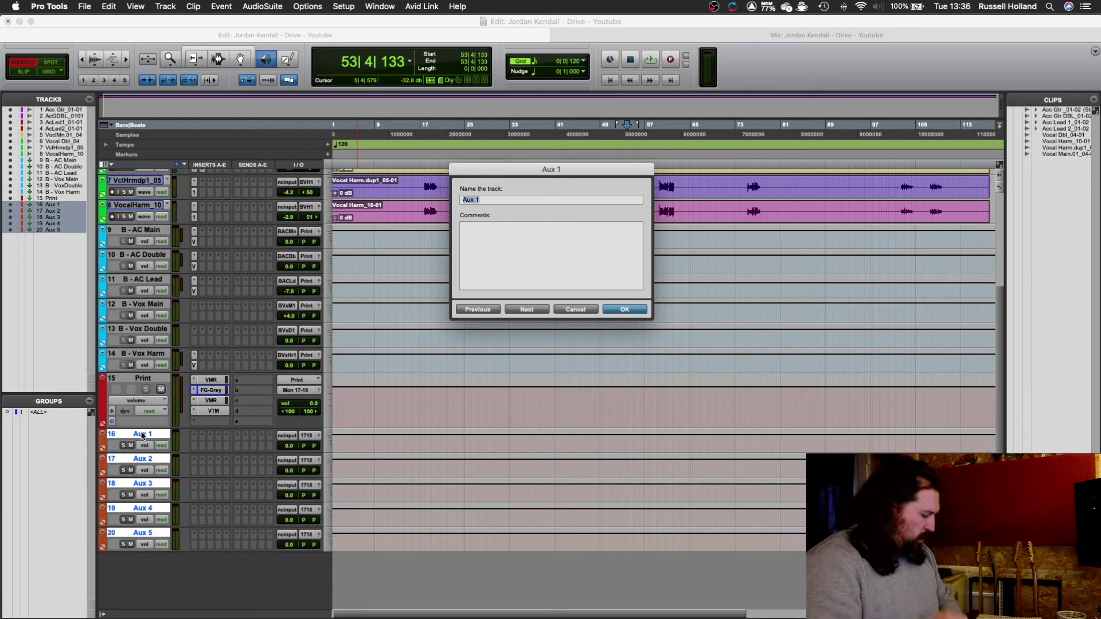
type("F")
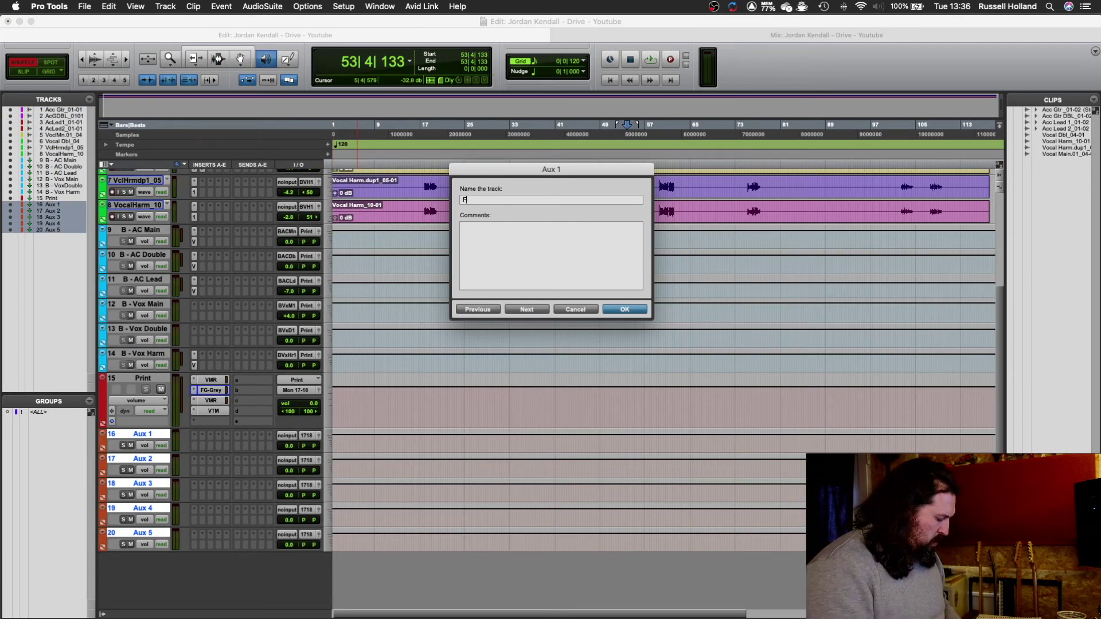
type("X - Room Verb")
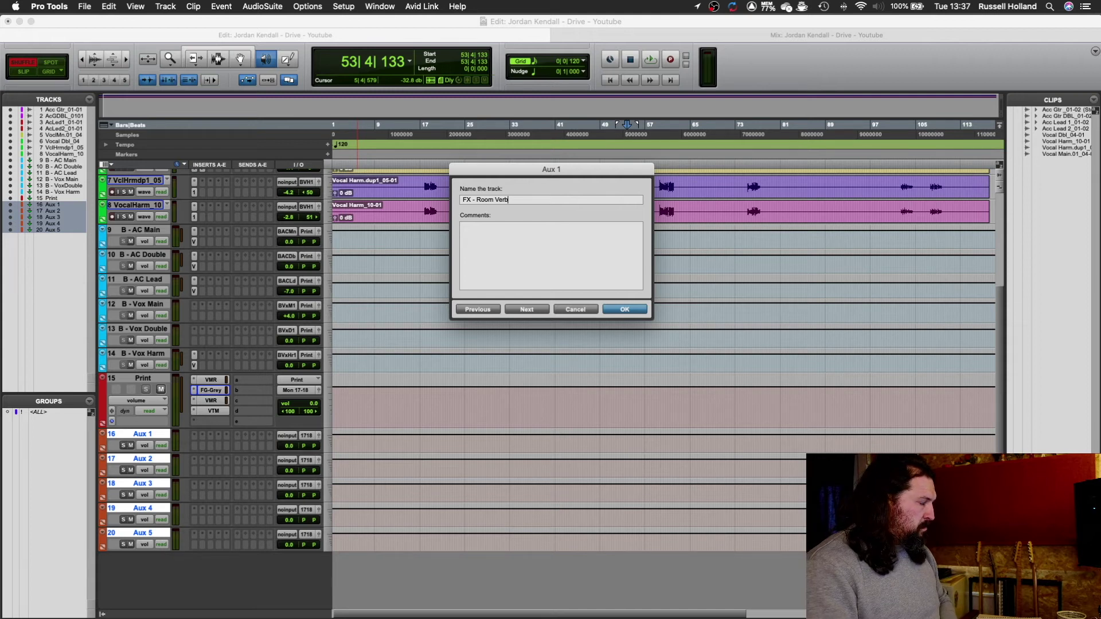
key("super+Right")
type("FX -")
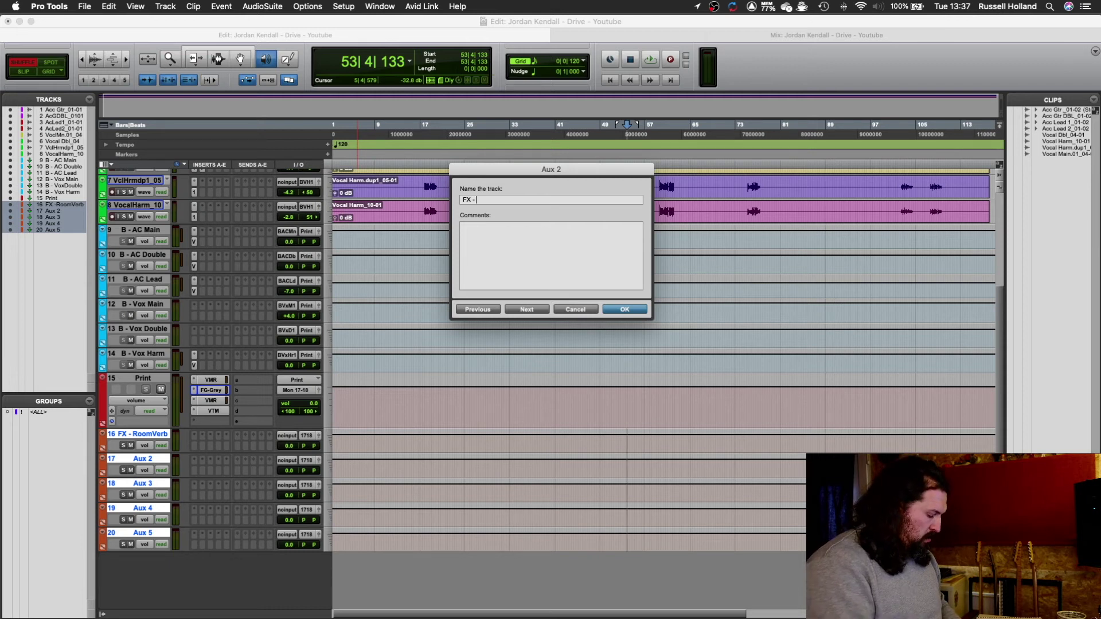
type(" Hall Verb")
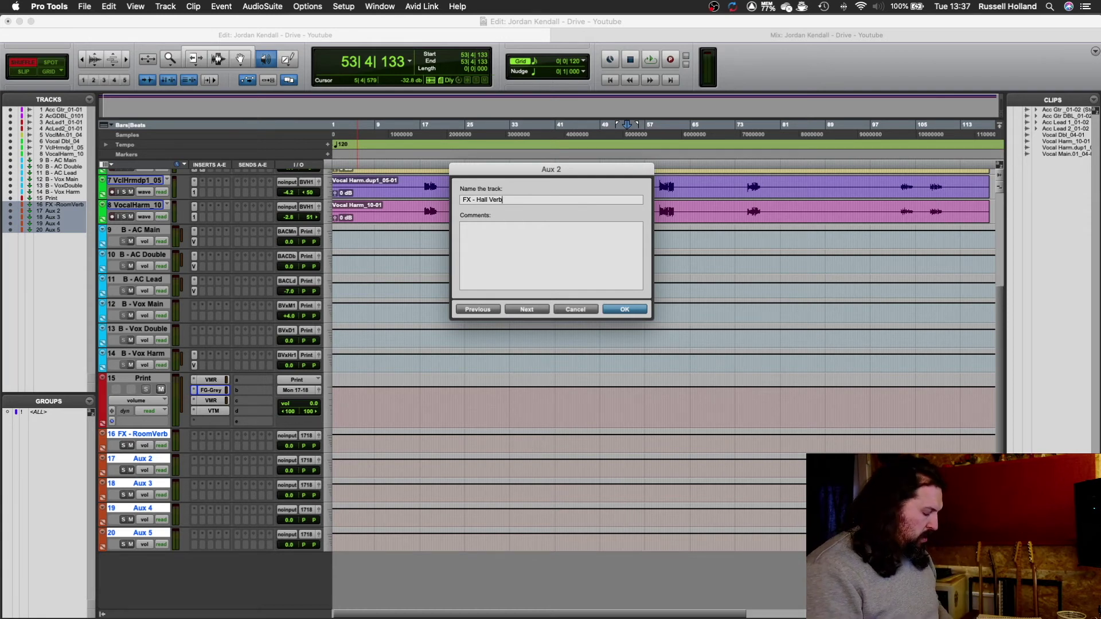
key("super+Right")
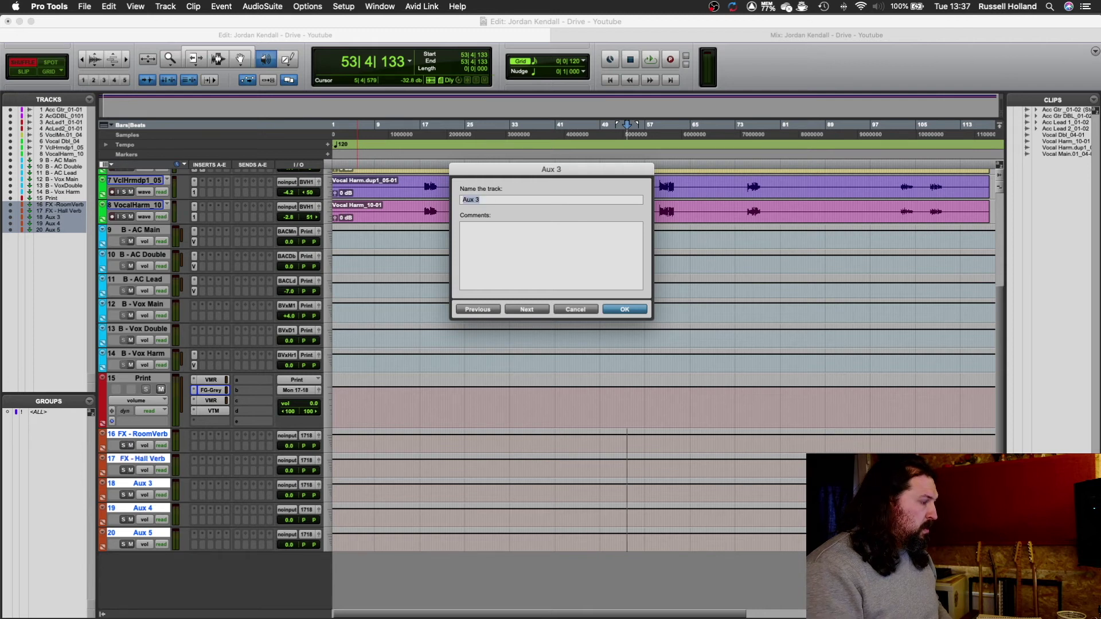
Name the third aux track "FX - Cathedral Verb".
type("Fx")
key("BackSpace")
type("X -")
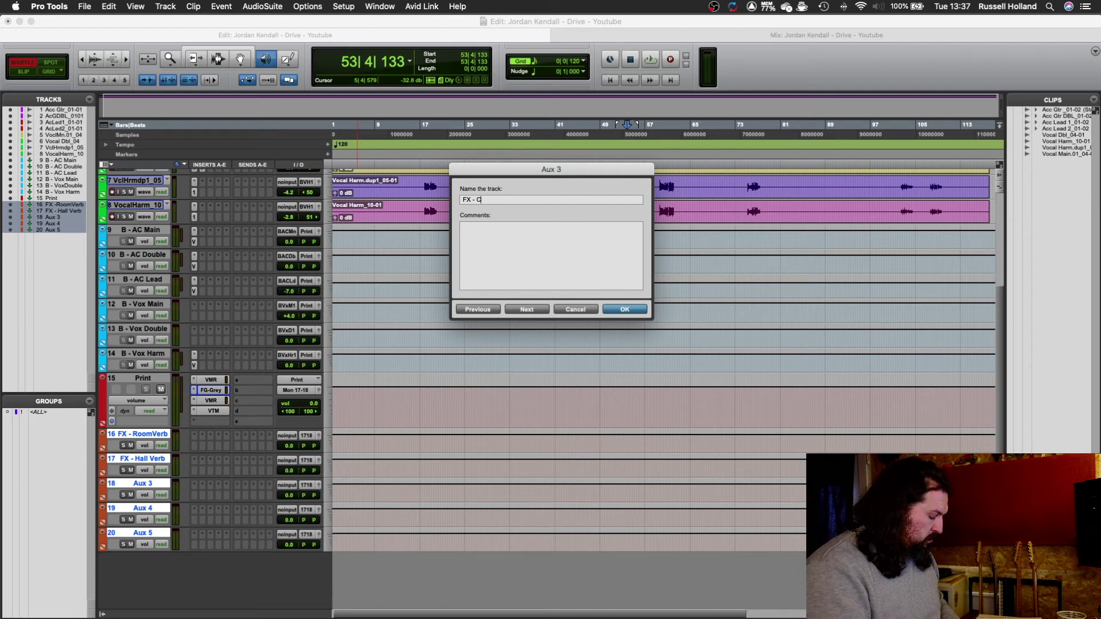
type("Cathedral")
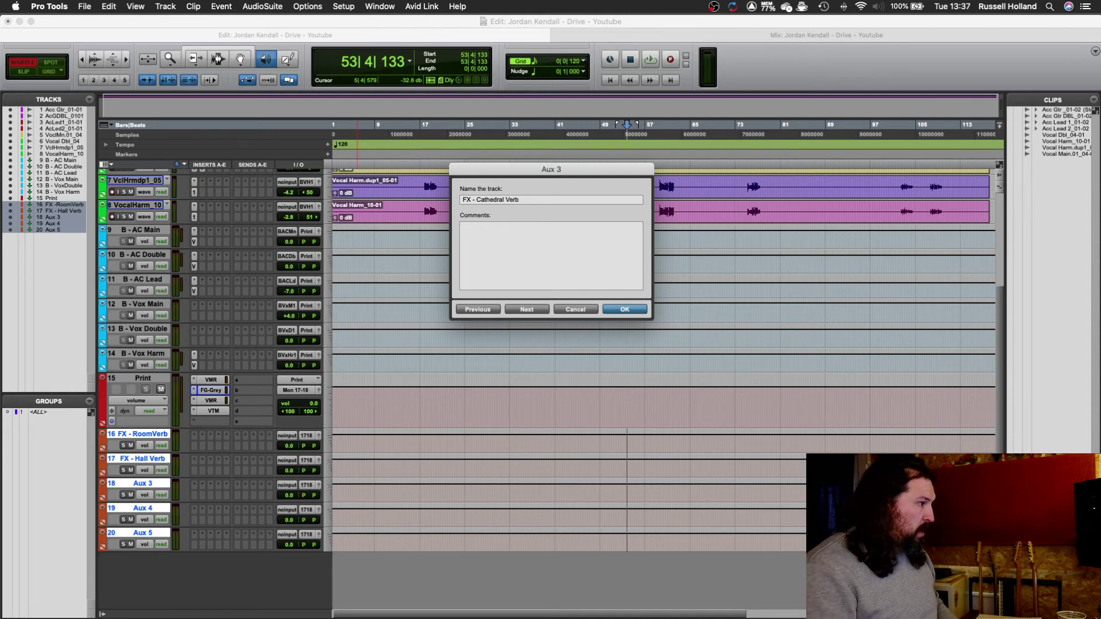
type(" Verb")
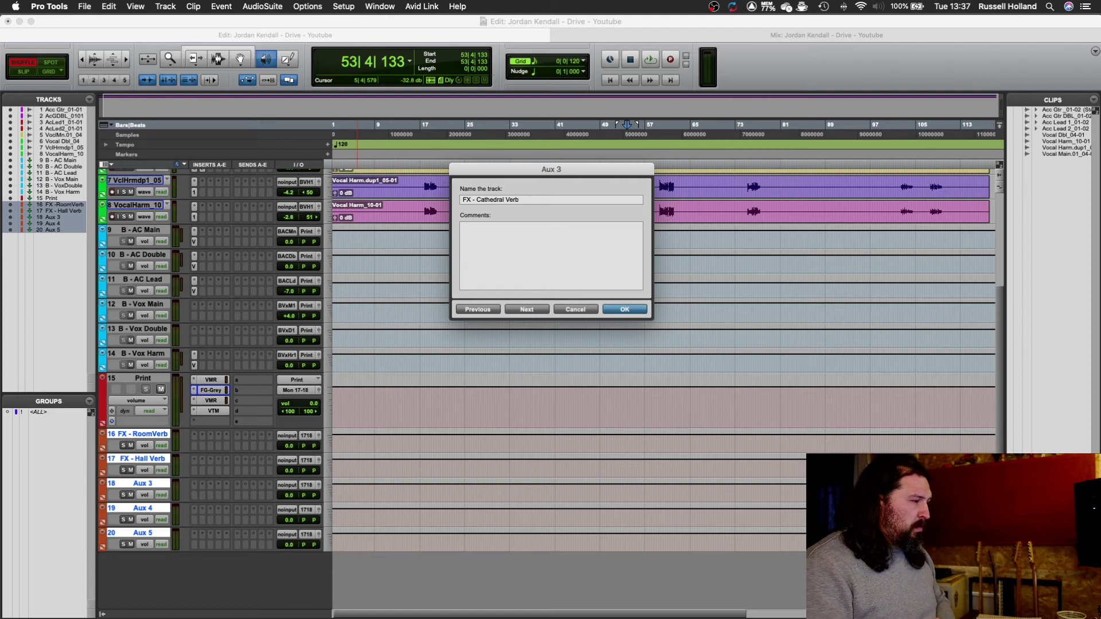
key("super+Right")
Name the fourth aux track "FX - Raum Airy".
type("FX -")
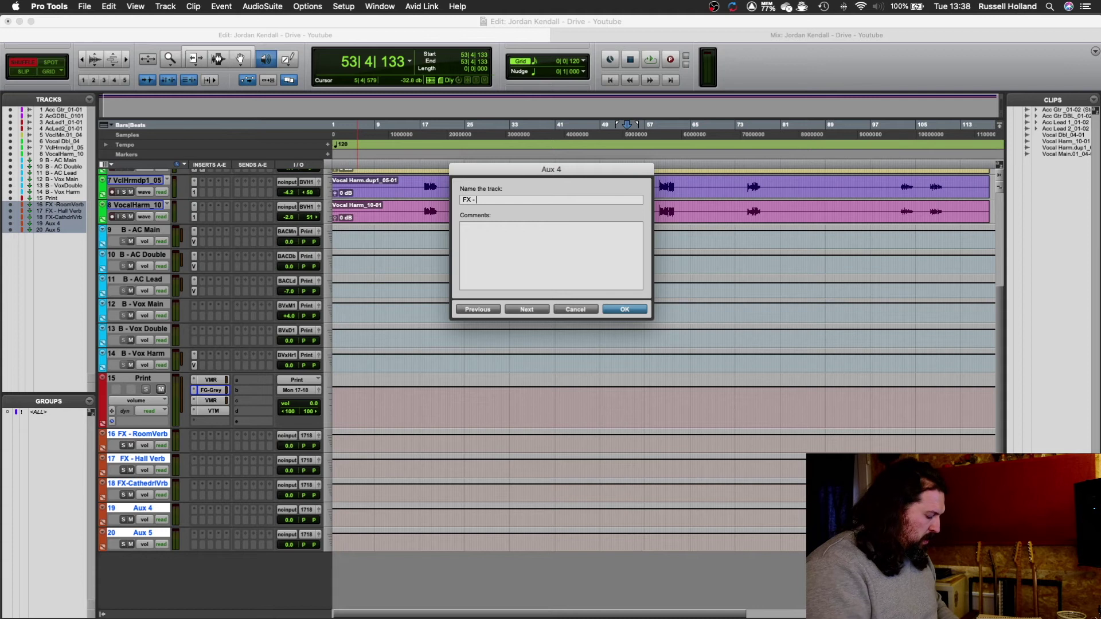
type(" Rau")
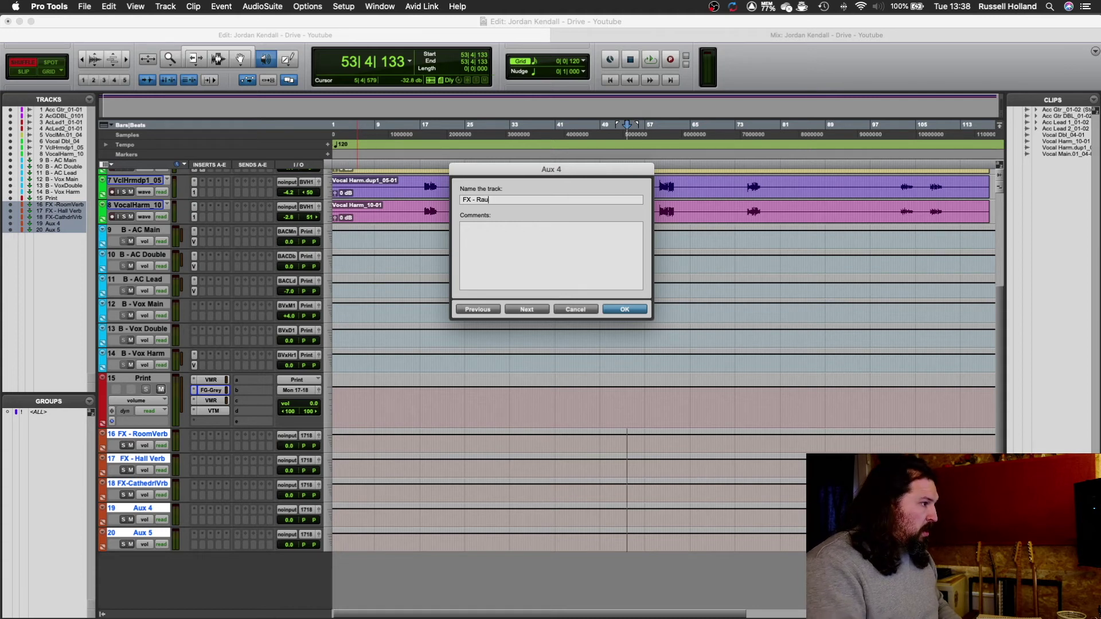
type("nm")
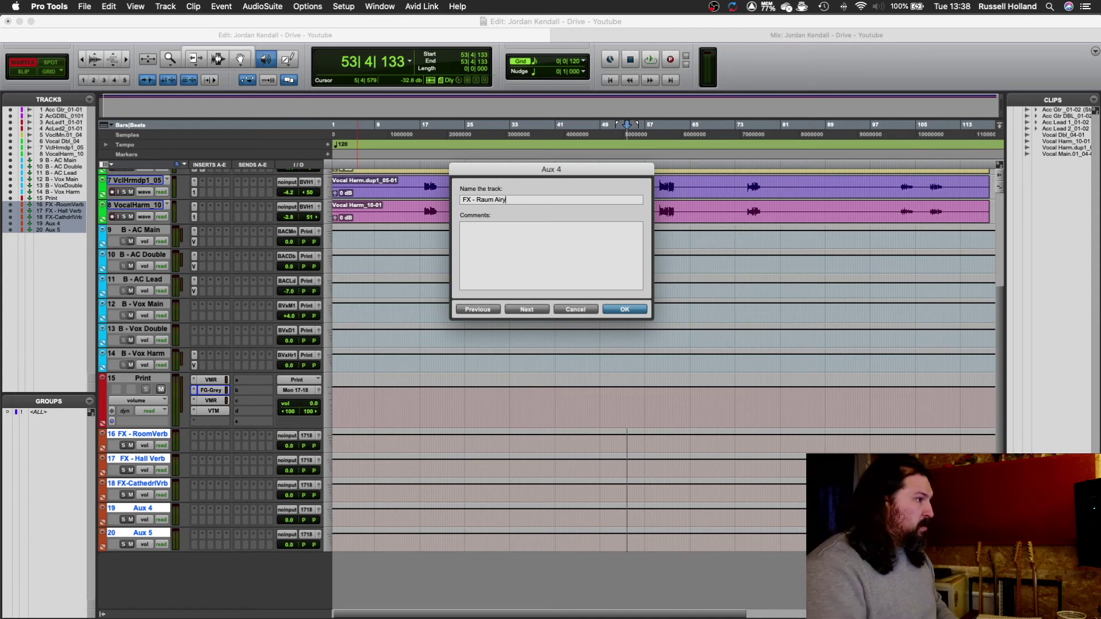
type("Airy")
key("super+Right")
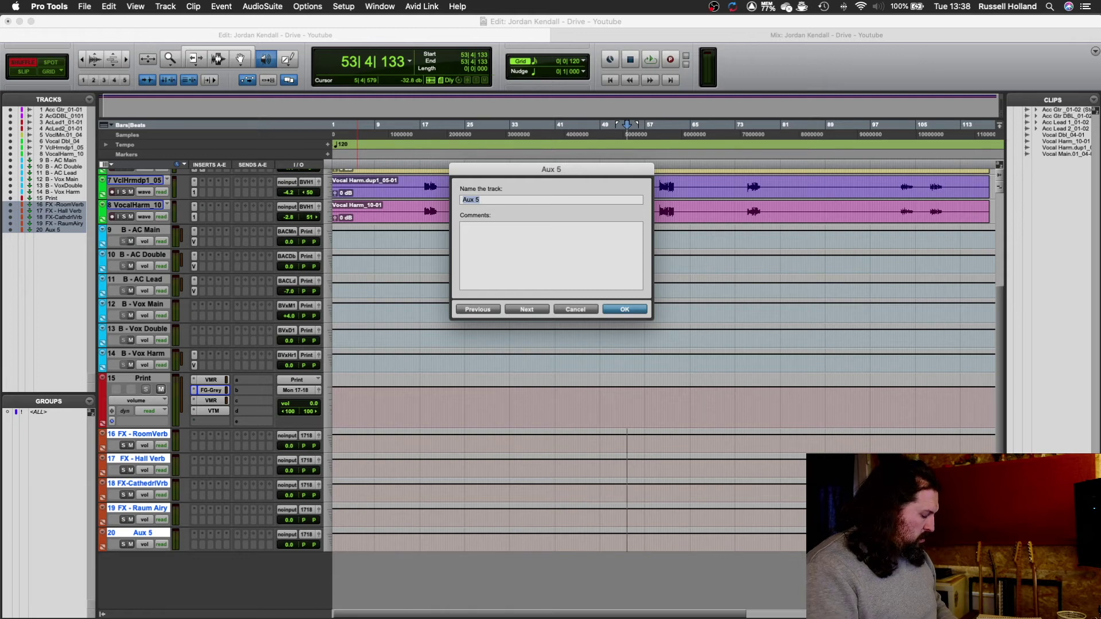
Name the fifth aux track "FX - Vocal Plate" and finish the renaming.
type("FX")
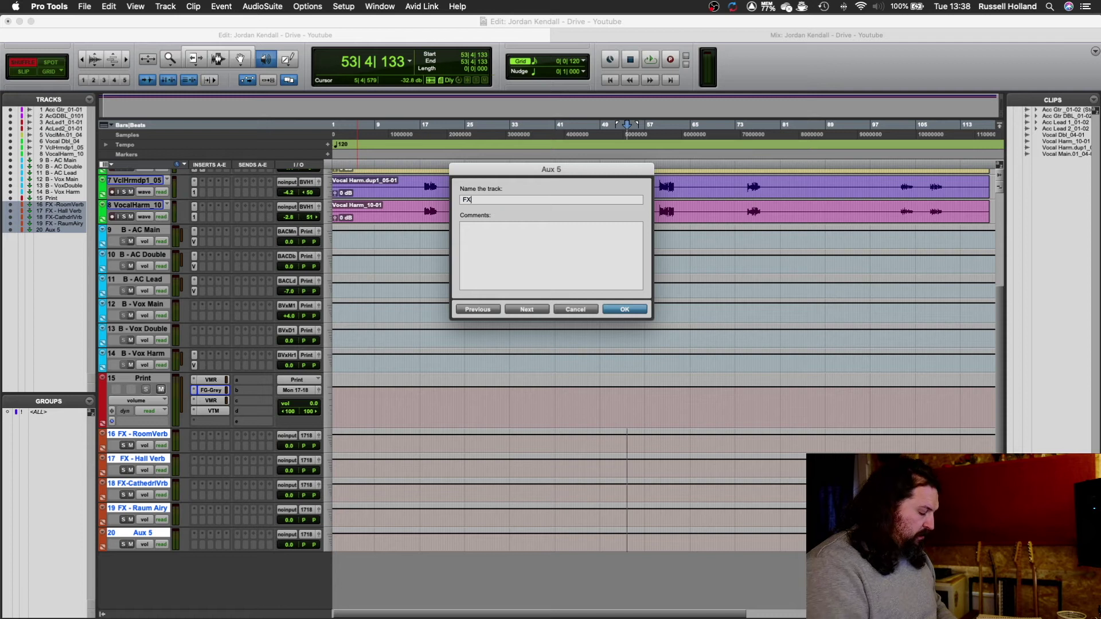
type(" - Voc")
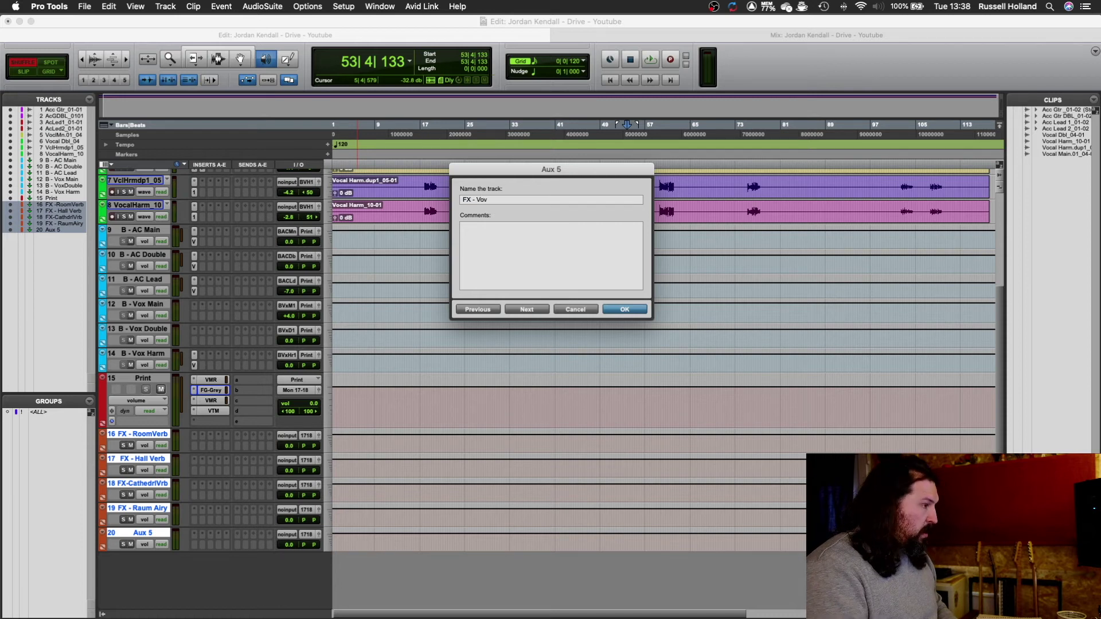
type("al Plate")
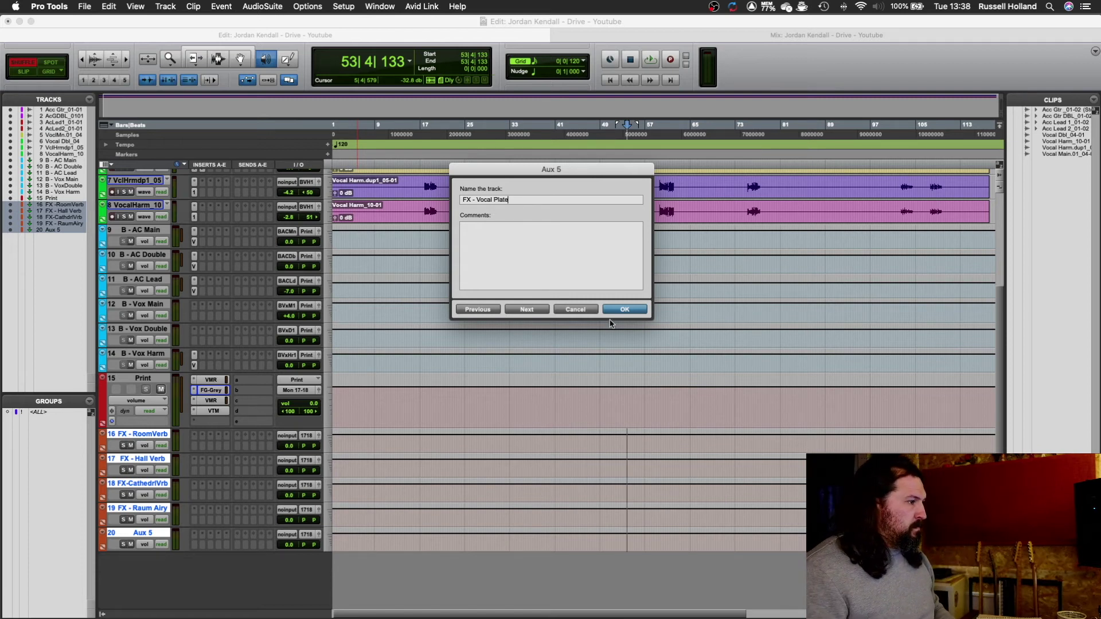
left_click(625, 308)
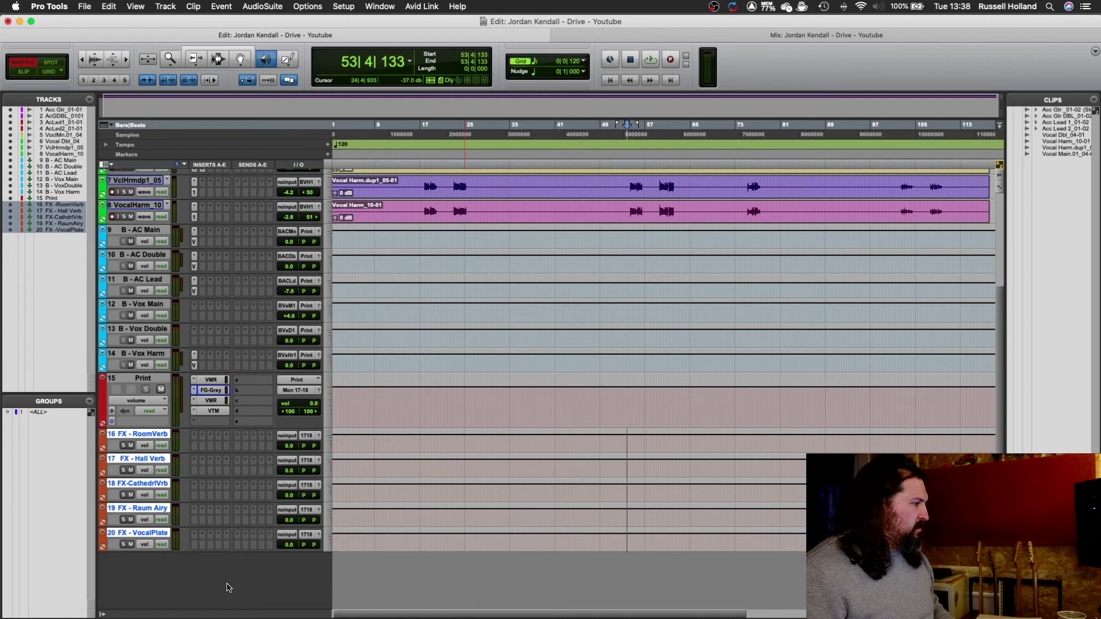
Insert the stereo Compressor plug-in as a multichannel insert on the FX - Vocal Plate track.
scroll(228, 588, "up", 3)
scroll(228, 588, "down", 3)
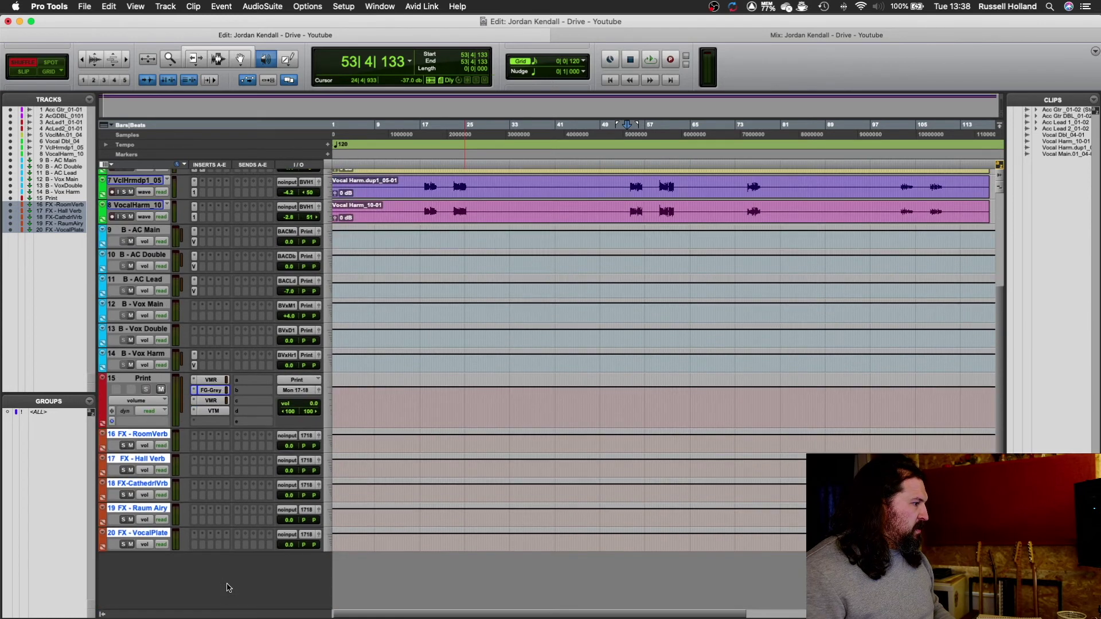
left_click(197, 549)
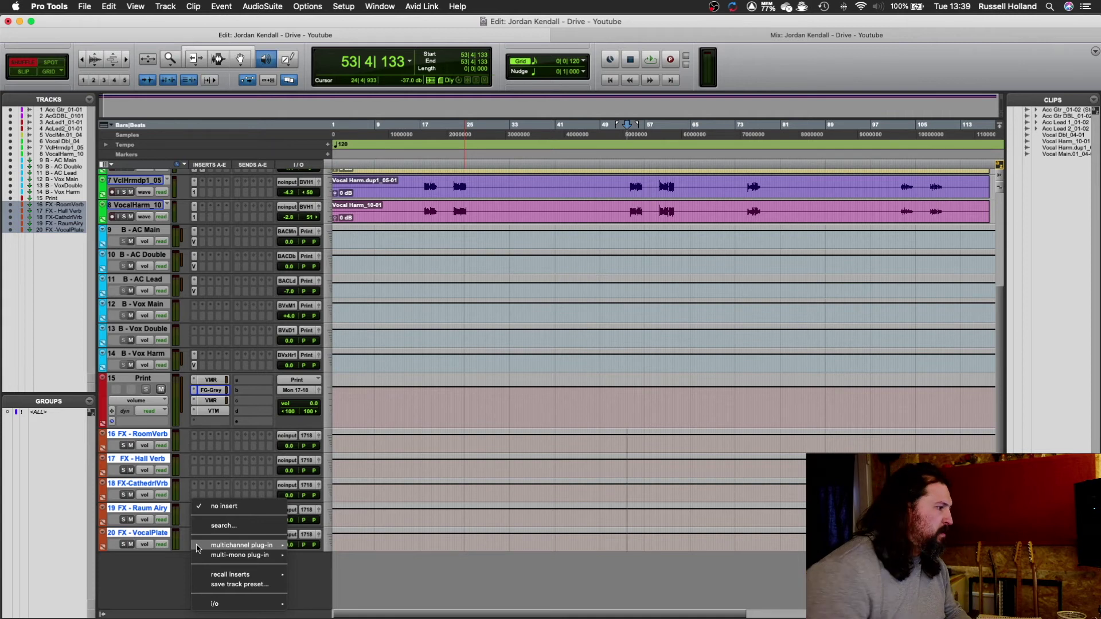
mouse_move(241, 545)
mouse_move(376, 270)
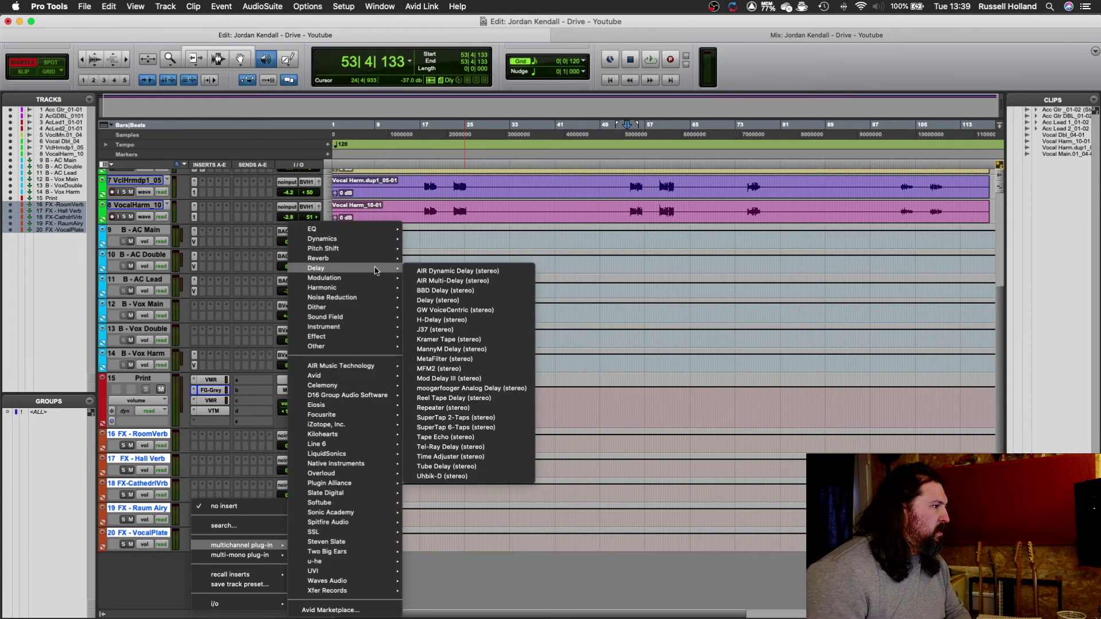
mouse_move(374, 239)
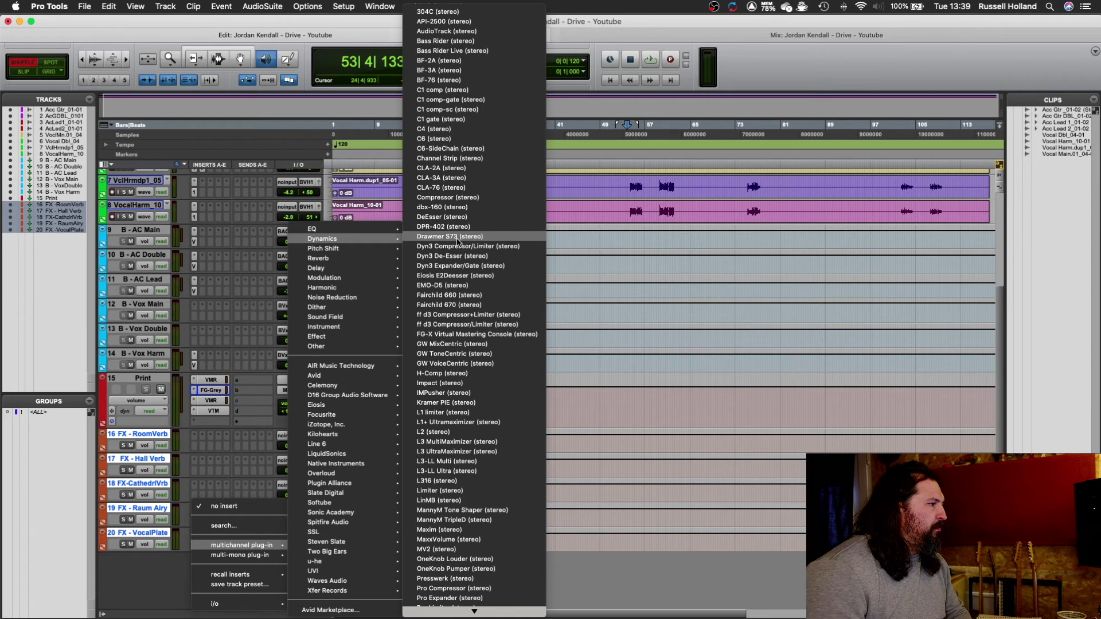
left_click(467, 198)
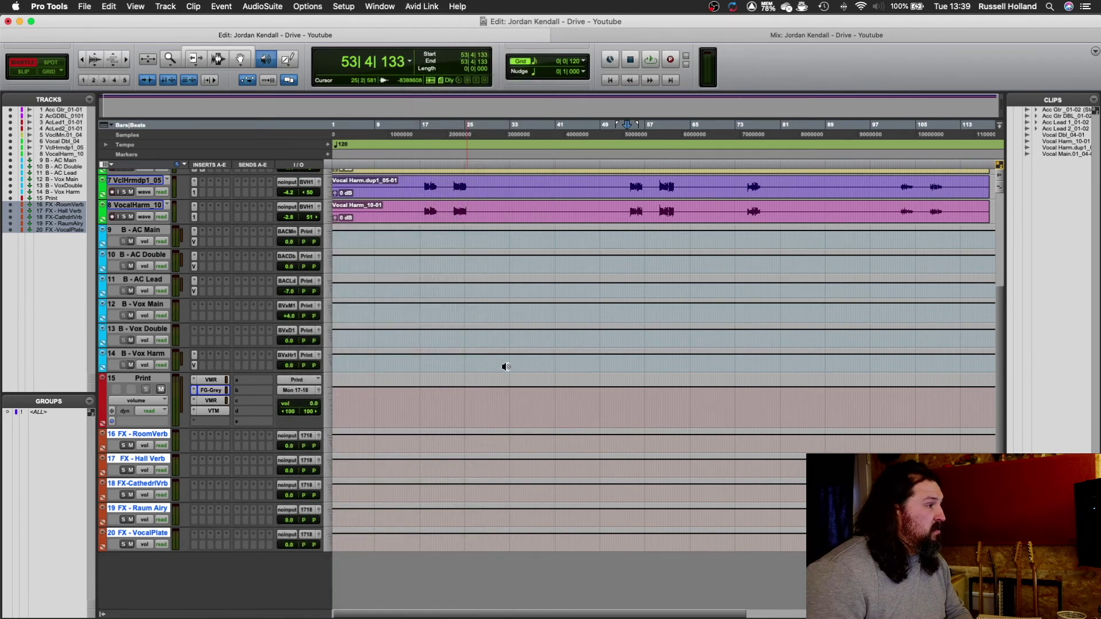
Set the Compressor's key input to the B - Vox Main.1.L bus and play briefly from bar 53.
left_click(380, 230)
mouse_move(414, 240)
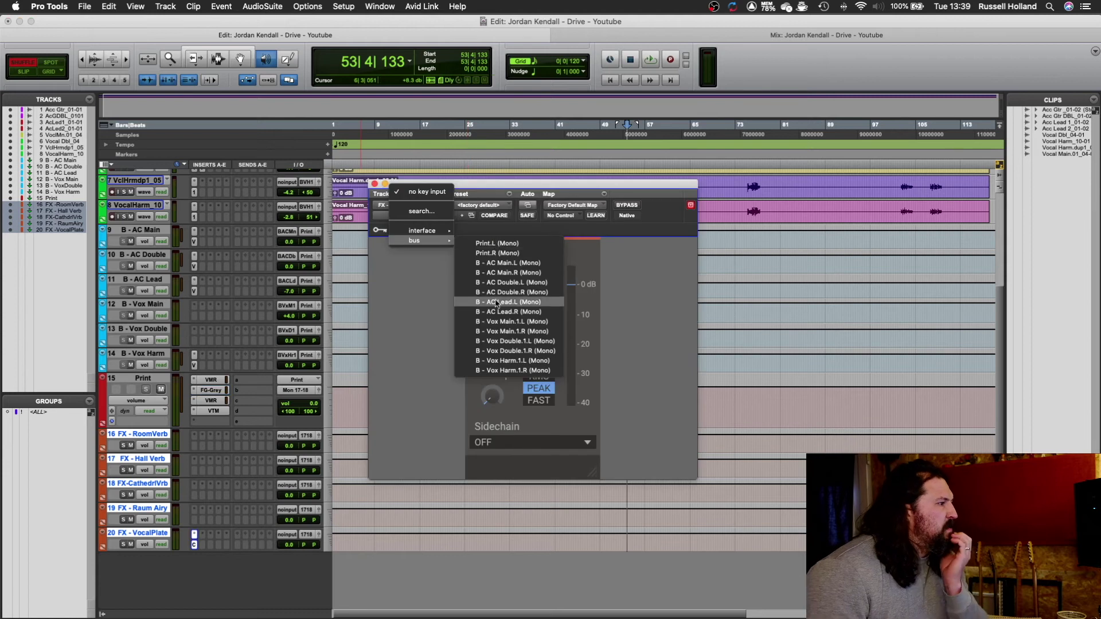
left_click(505, 322)
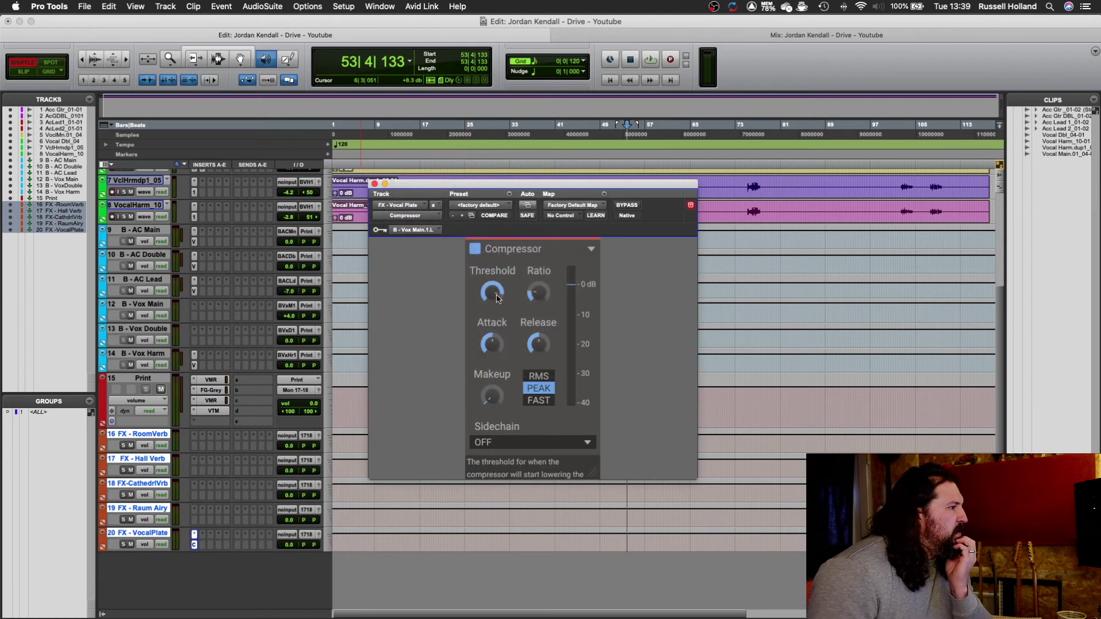
key("space")
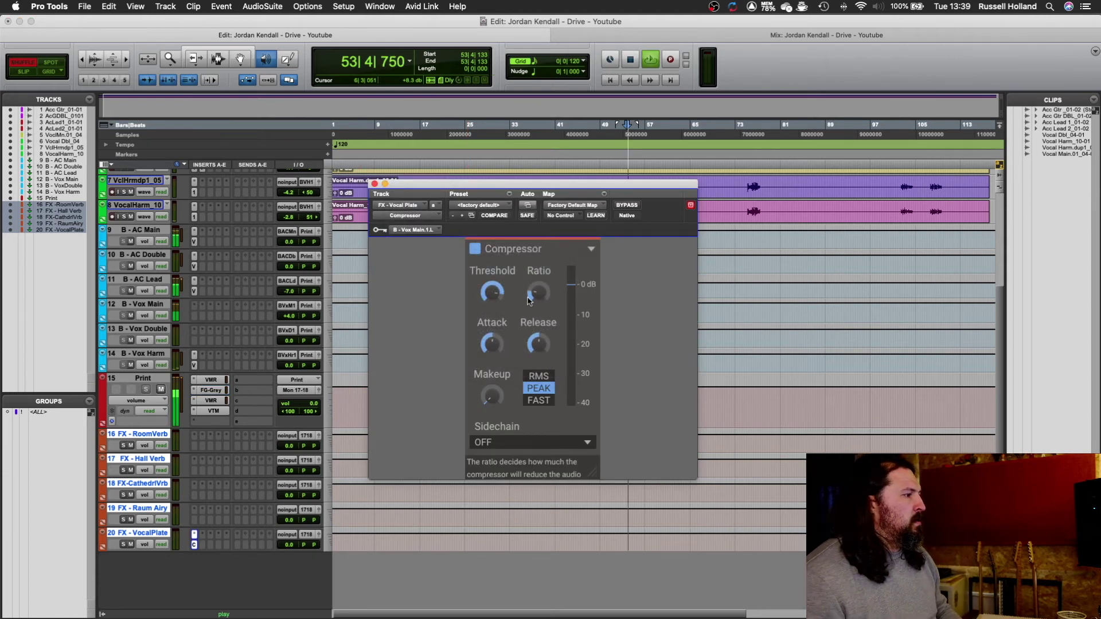
key("space")
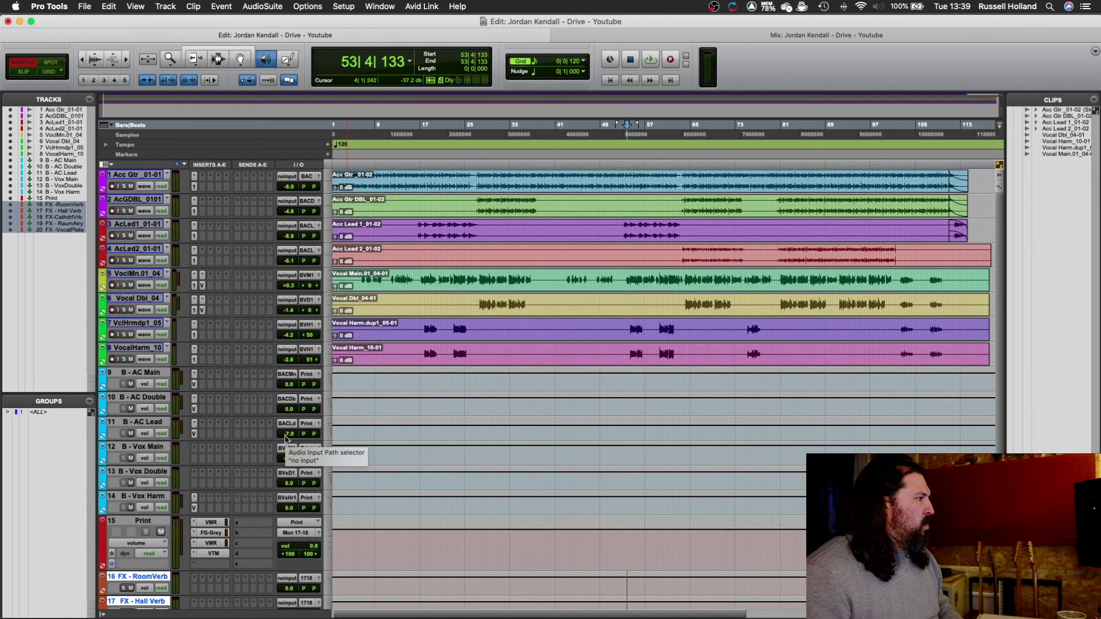
Add a send from the B - Vox Main bus to the FX - Vocal Plate track at -10.7 dB.
scroll(204, 423, "down", 1)
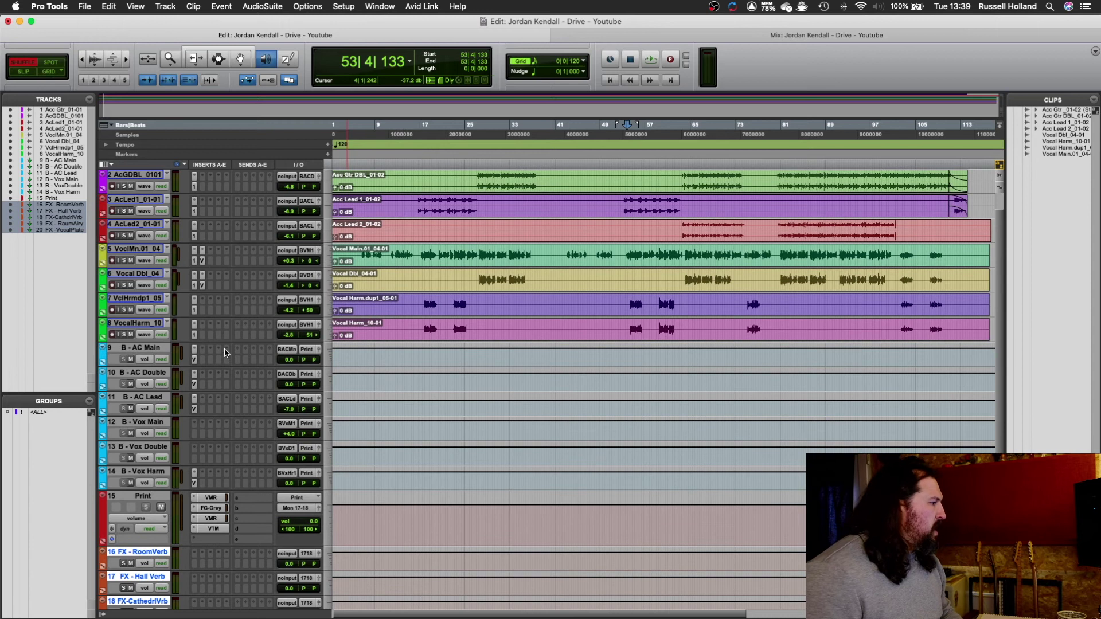
left_click(236, 437)
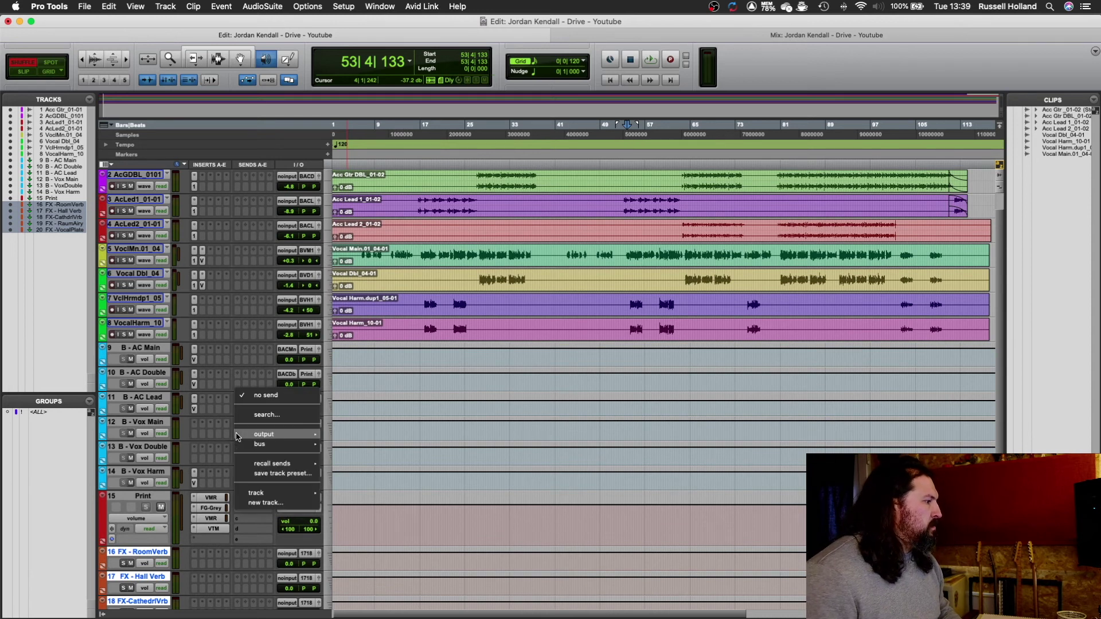
mouse_move(253, 438)
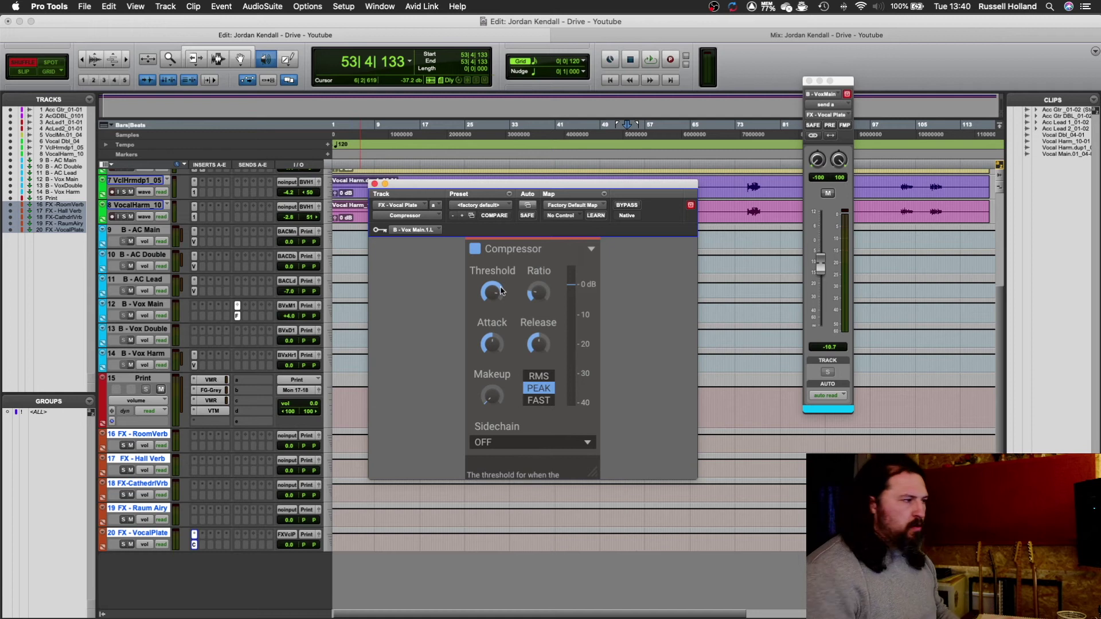
Lower the Compressor's Threshold to about -19 dB, start playback, and open the Sidechain source options.
mouse_move(500, 291)
left_mouse_down()
mouse_move(500, 307)
mouse_move(496, 296)
left_mouse_up()
key("space")
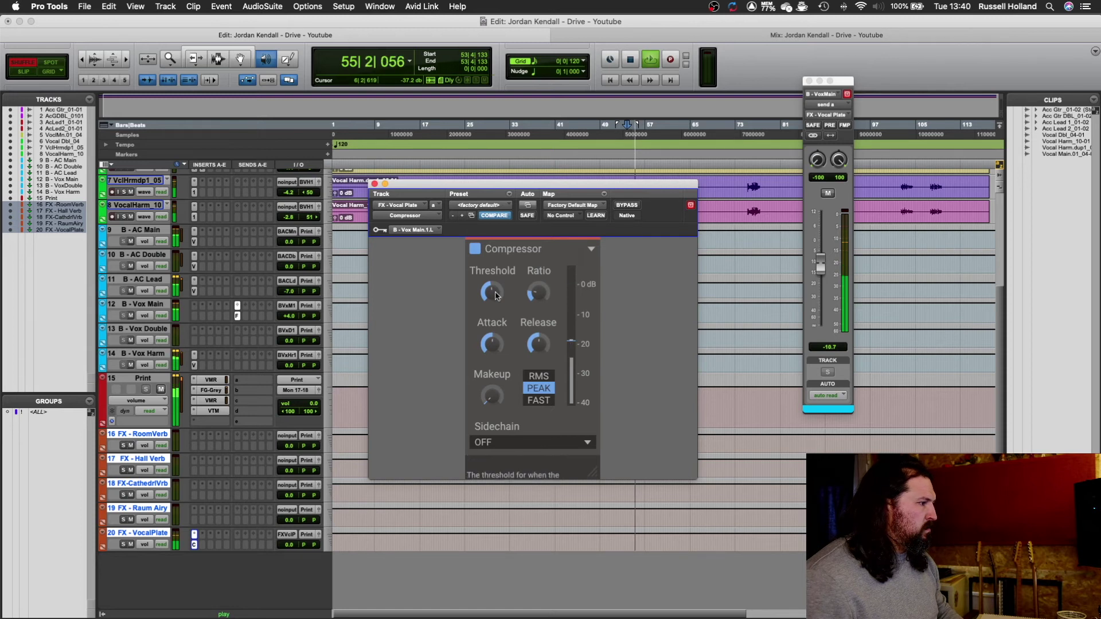
left_click(518, 443)
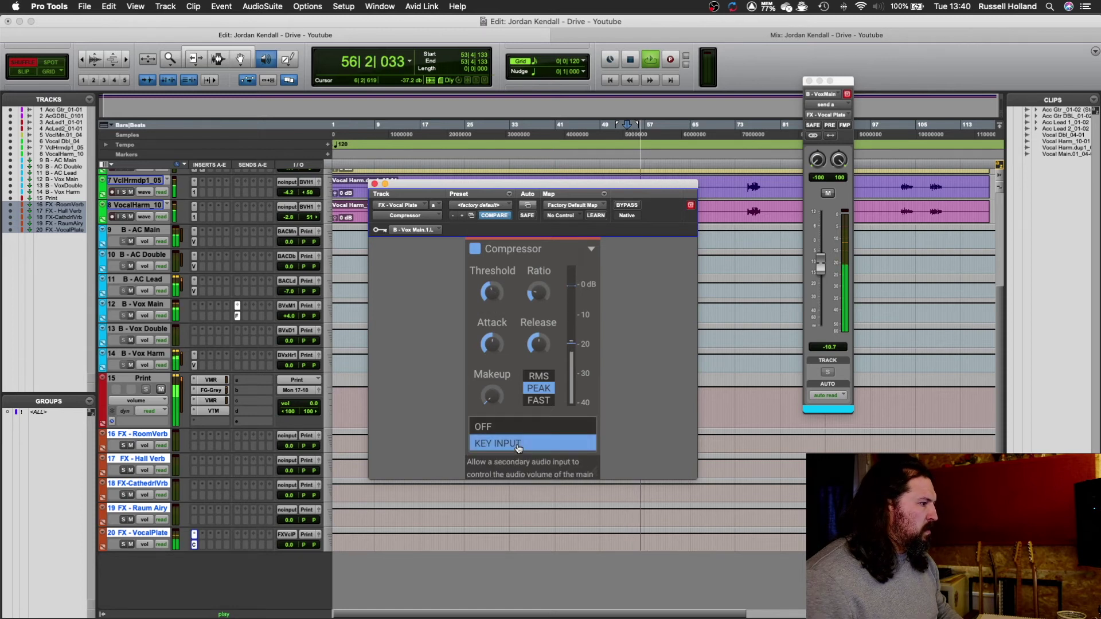
Set the Compressor's sidechain on the FX - Vocal Plate track to KEY INPUT and stop playback.
left_click(518, 445)
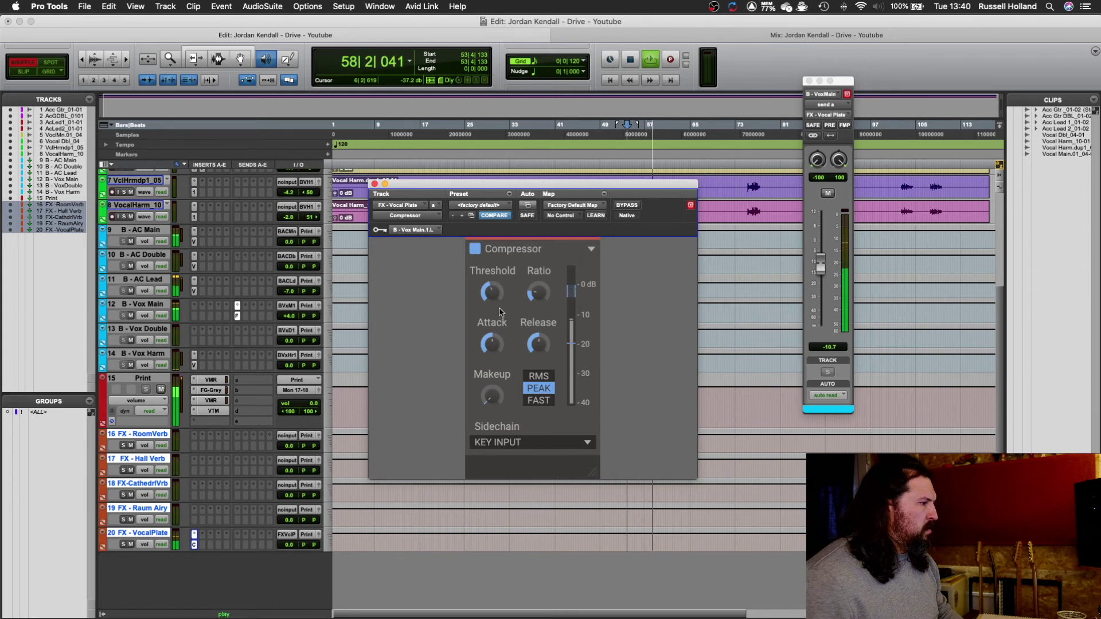
key("space")
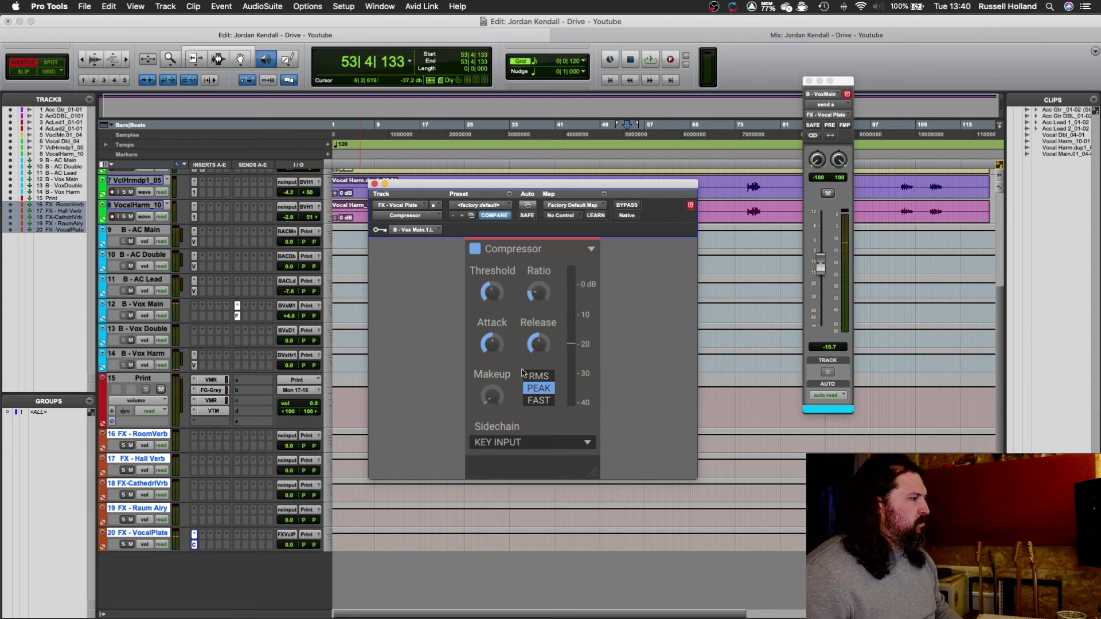
Insert Slate Digital's Inf EQ (stereo) after the compressor on the FX - Vocal Plate track.
left_click(197, 509)
mouse_move(252, 577)
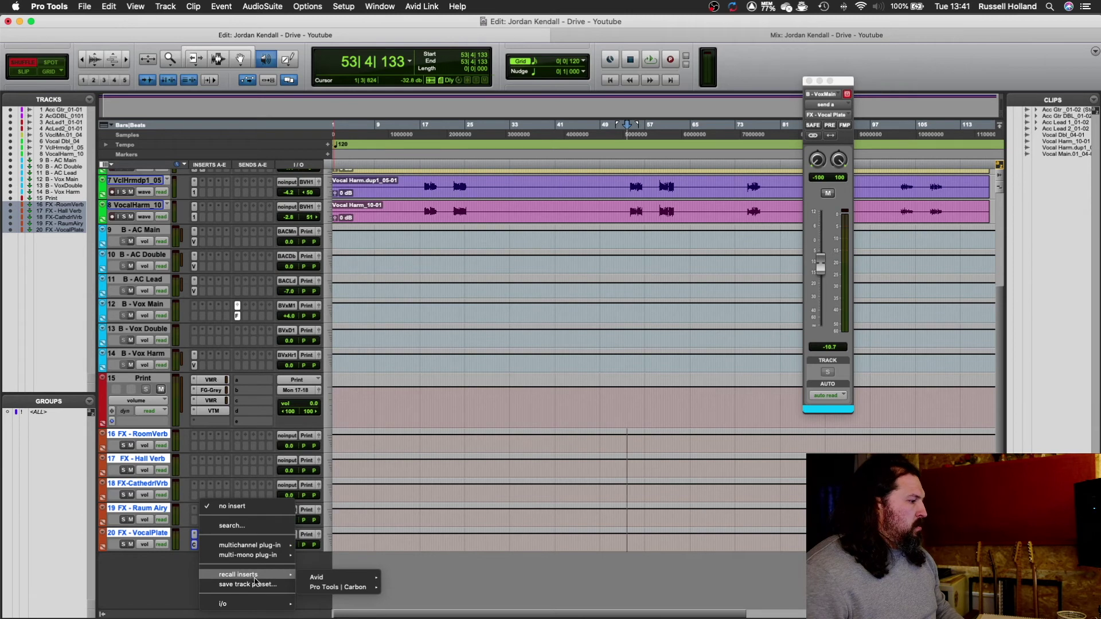
mouse_move(269, 553)
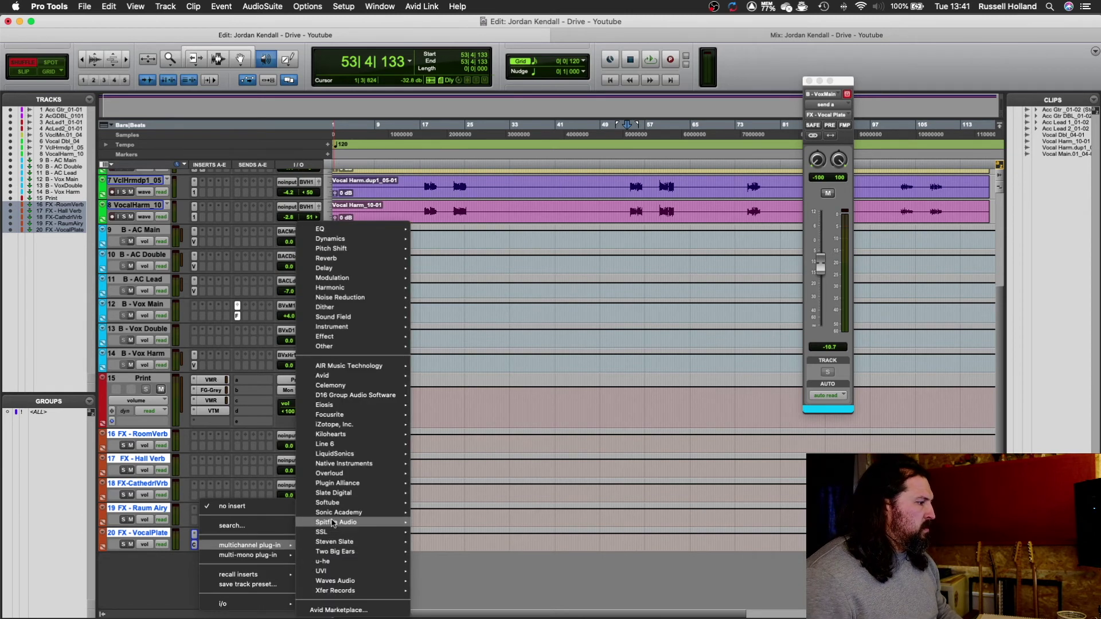
mouse_move(338, 503)
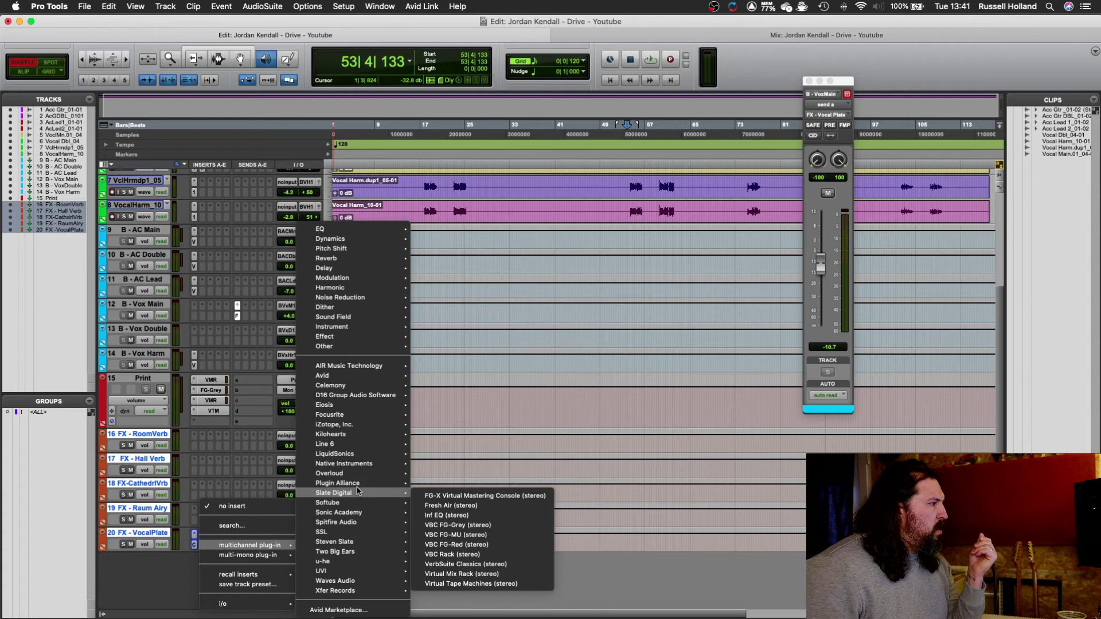
left_click(430, 514)
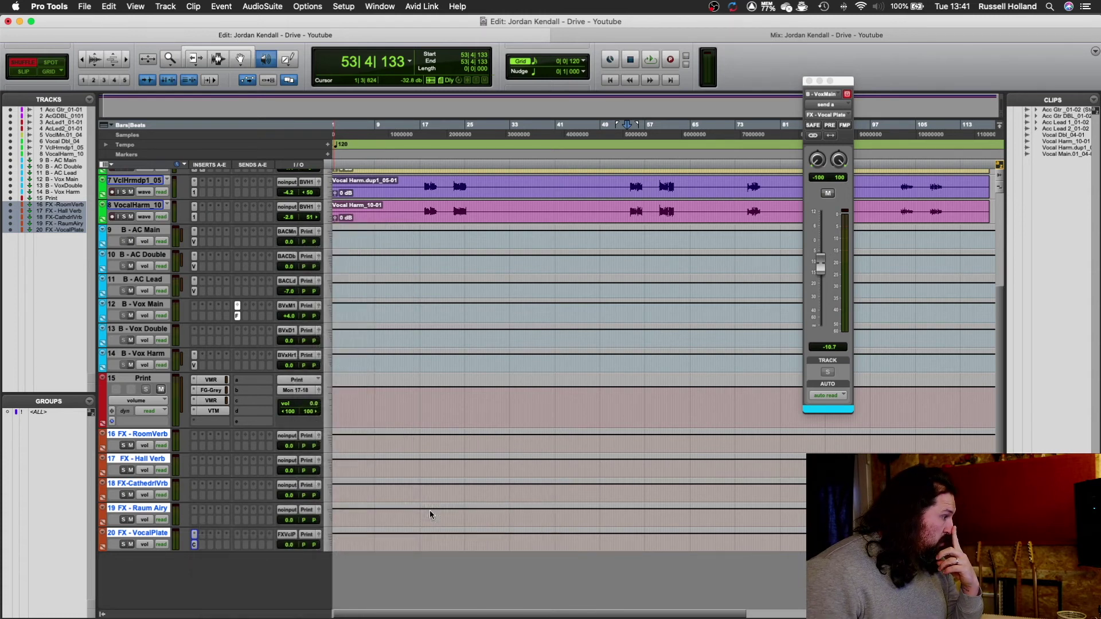
Insert VerbSuite Classics (stereo) after the EQ on the FX - Vocal Plate track, using the CLA Plate preset.
left_click(214, 547)
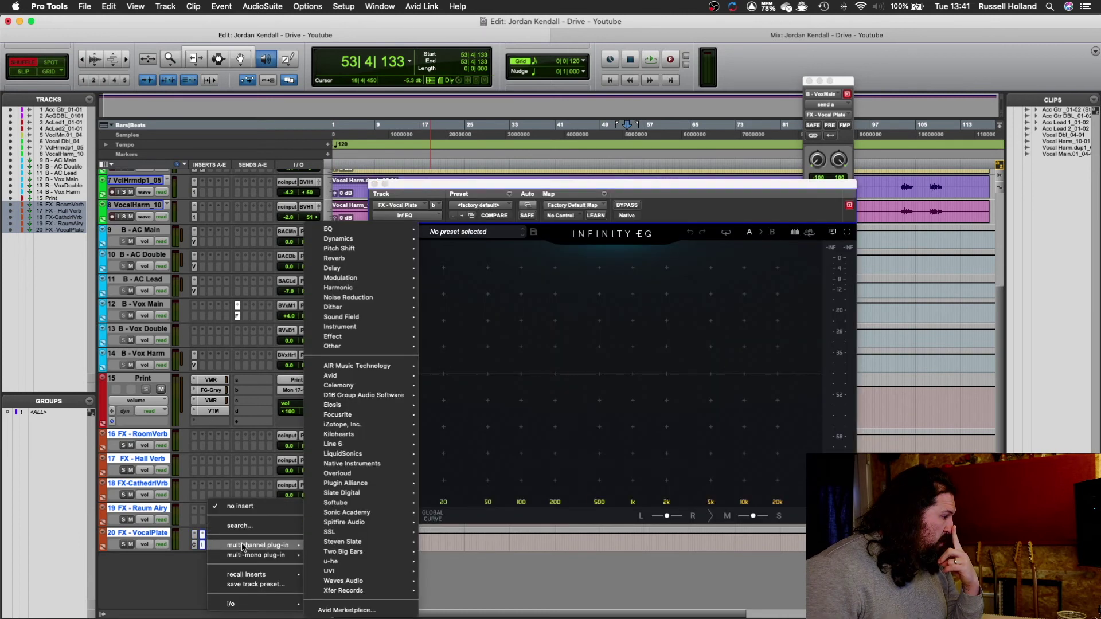
mouse_move(350, 469)
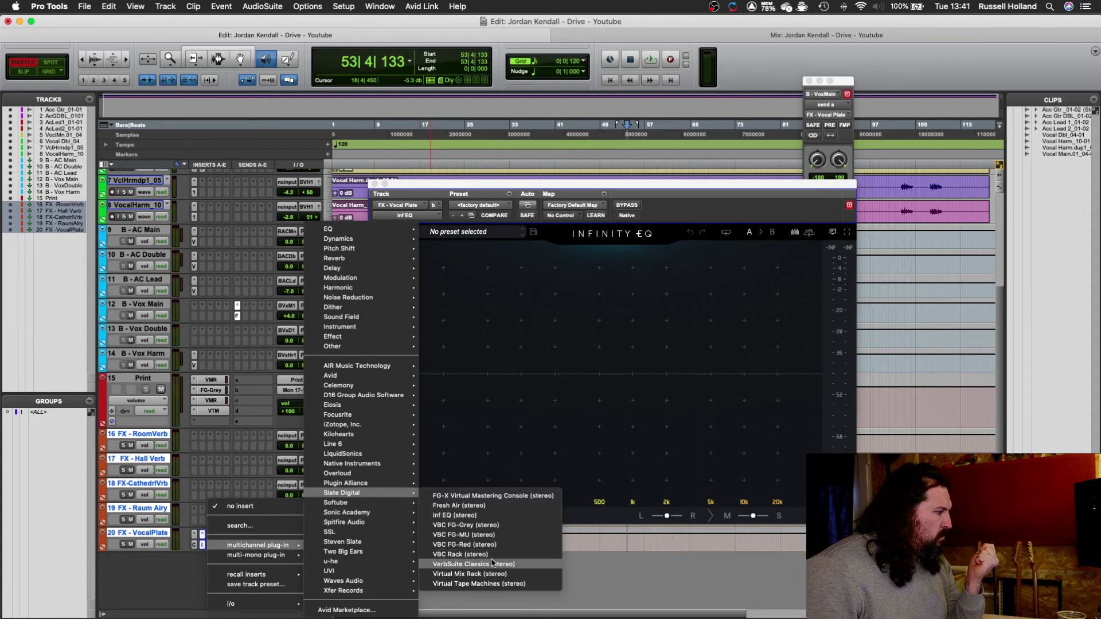
key("Escape")
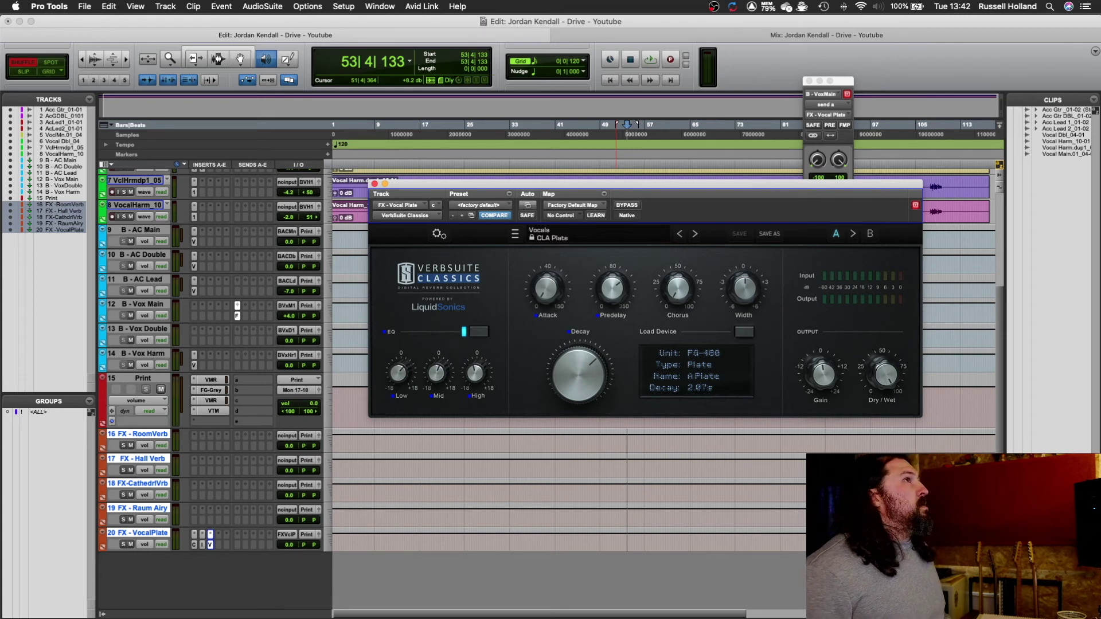
Place the playback start at about bar 48 and bypass VerbSuite Classics on the vocal plate track.
left_click_drag(474, 187, 487, 359)
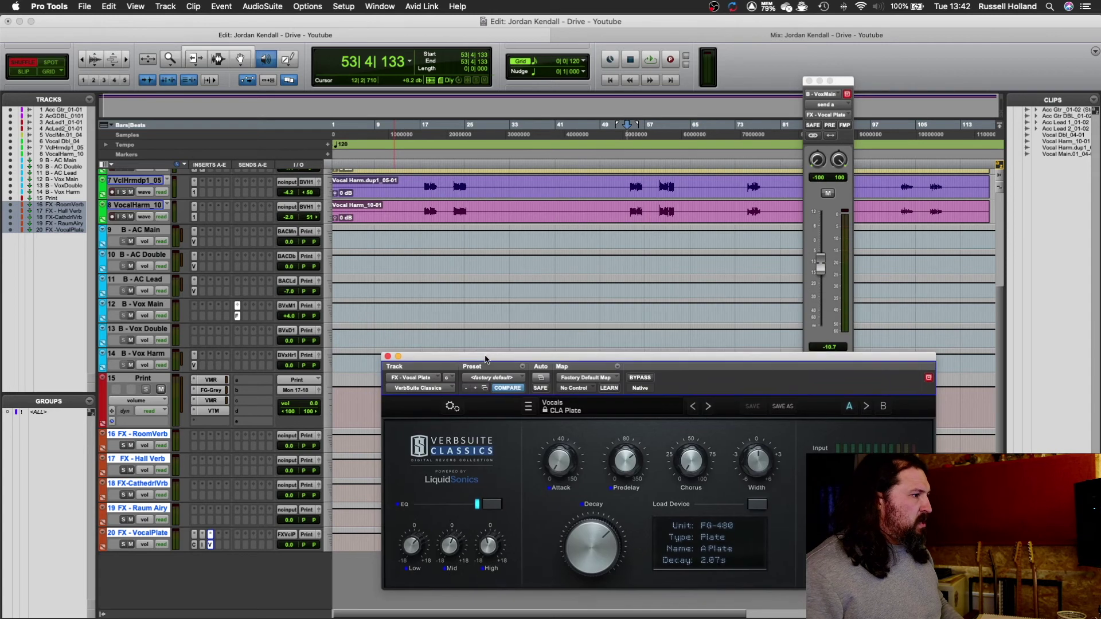
left_click(598, 185)
left_click_drag(648, 356, 600, 319)
left_click(592, 340)
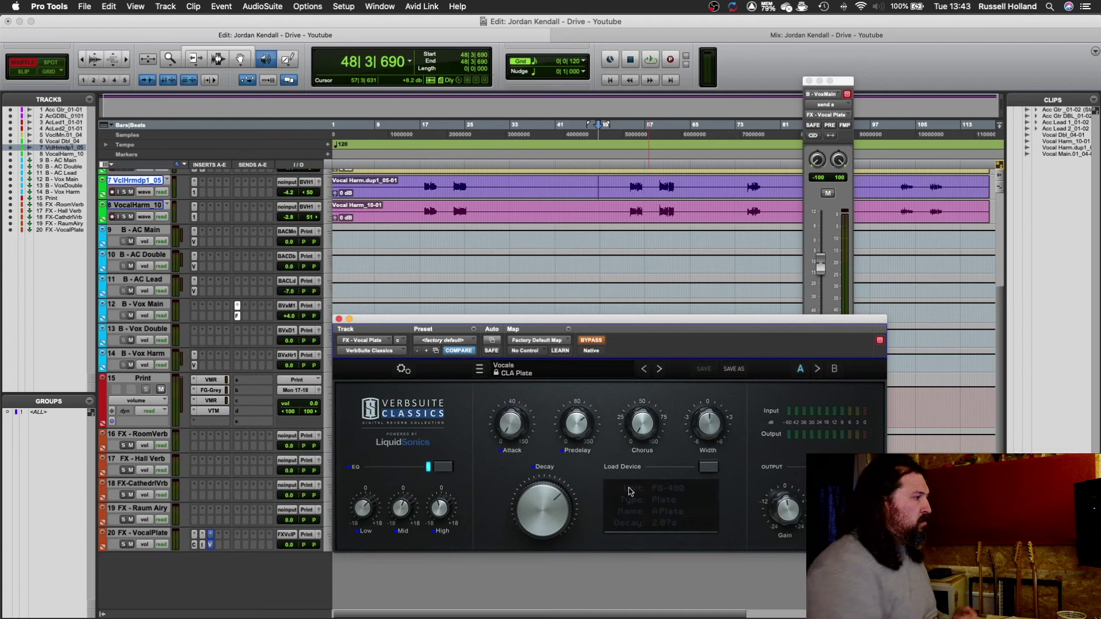
Switch to Calculator, compute 60/100 and close it again.
mouse_move(2, 120)
left_click(14, 65)
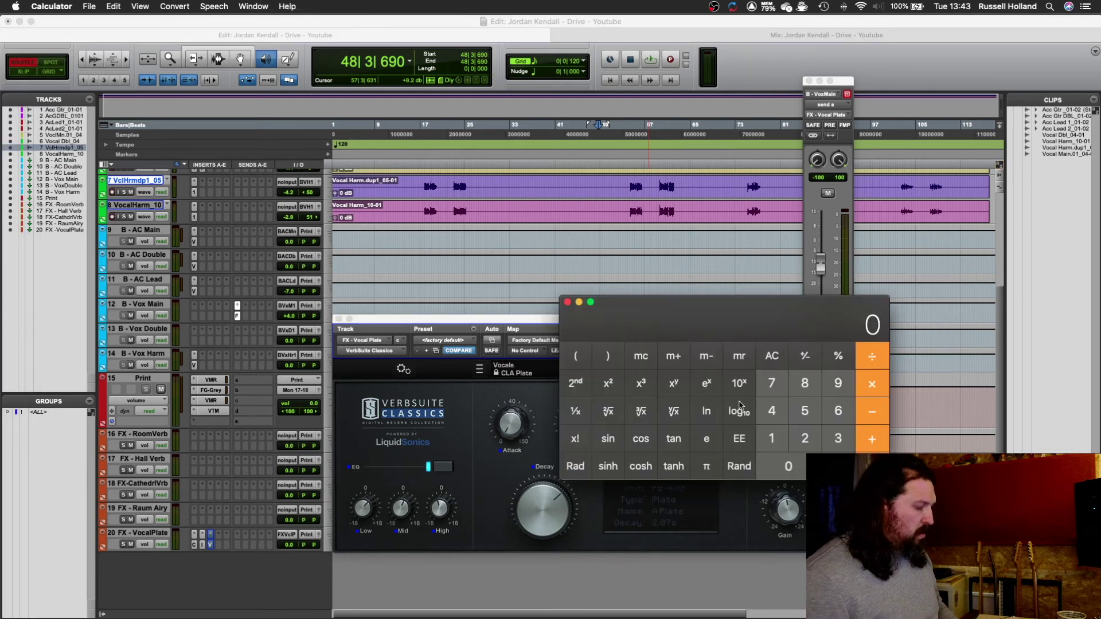
type("60/100")
key("Return")
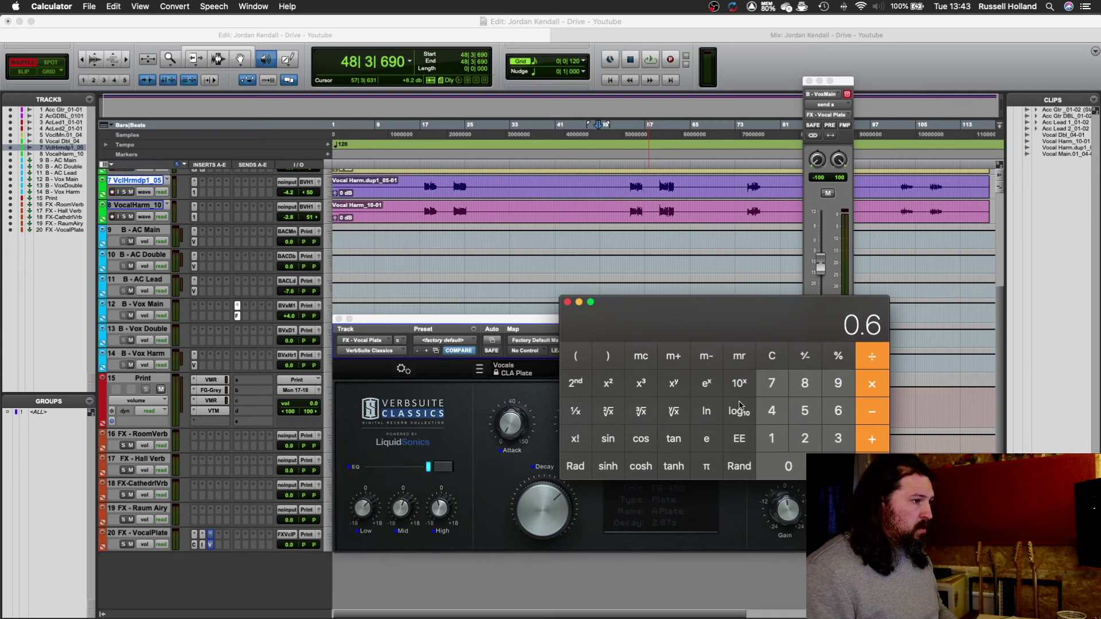
left_click(566, 302)
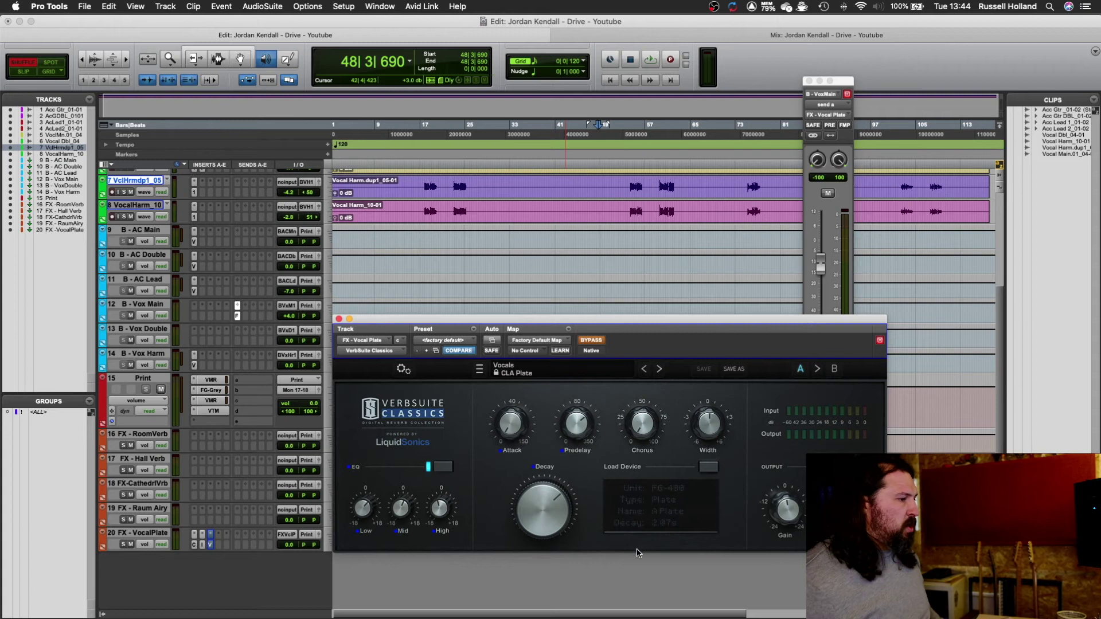
Take VerbSuite Classics out of bypass and shorten its decay to 1.57 s, auditioning it from bar 48.
left_click(592, 341)
left_click_drag(573, 515, 559, 547)
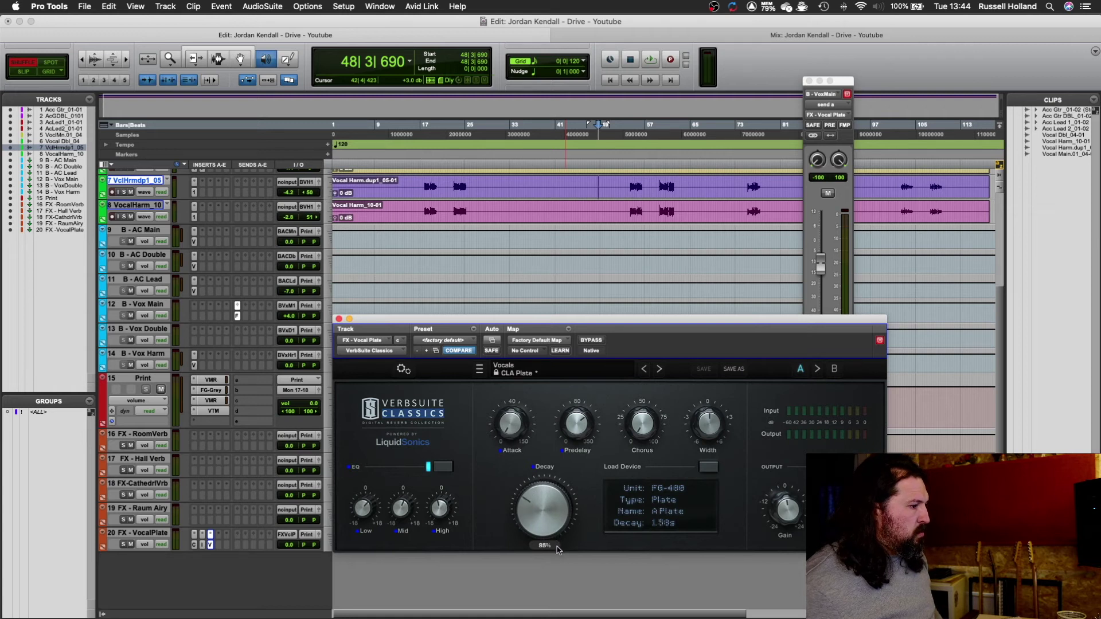
key("space")
mouse_move(434, 509)
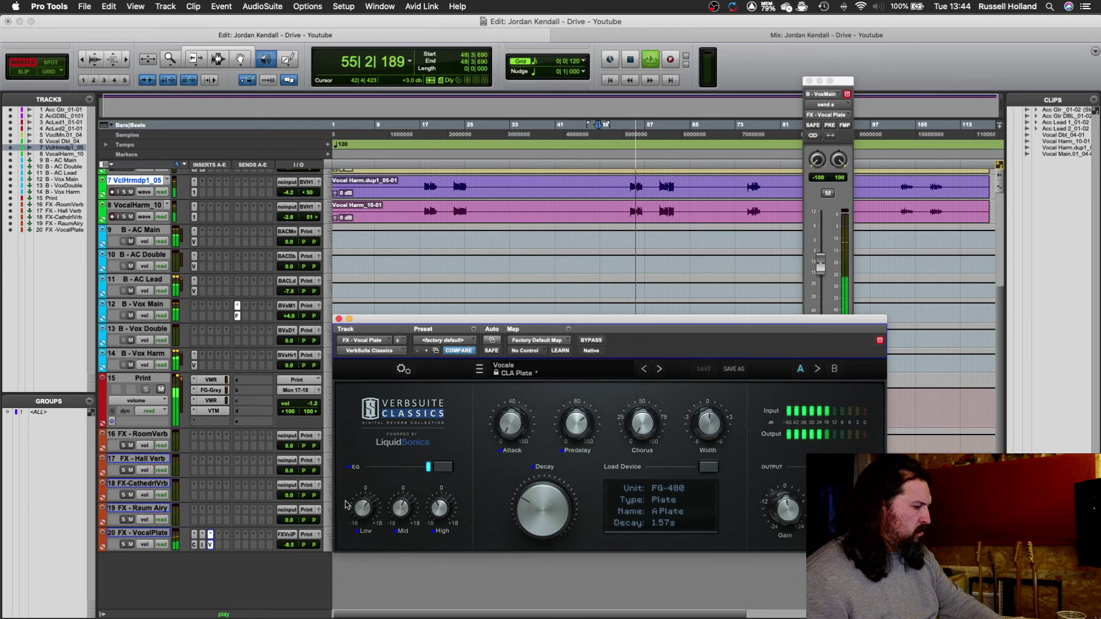
key("space")
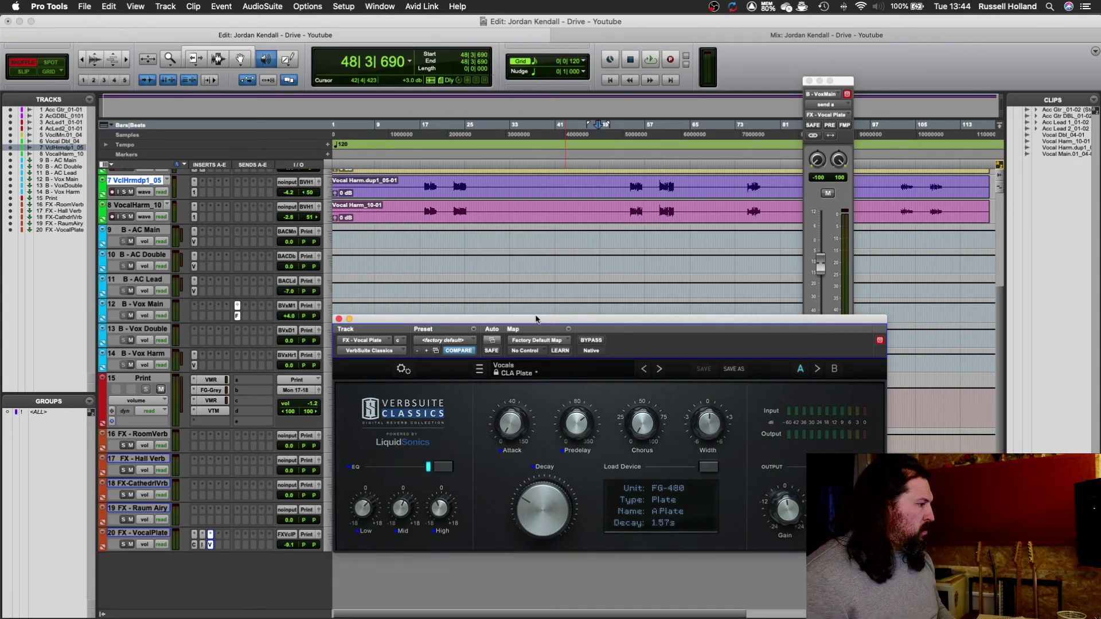
Open VerbSuite Classics' device browser and set the plate reverb's decay to 1.20 s.
left_click_drag(519, 319, 490, 201)
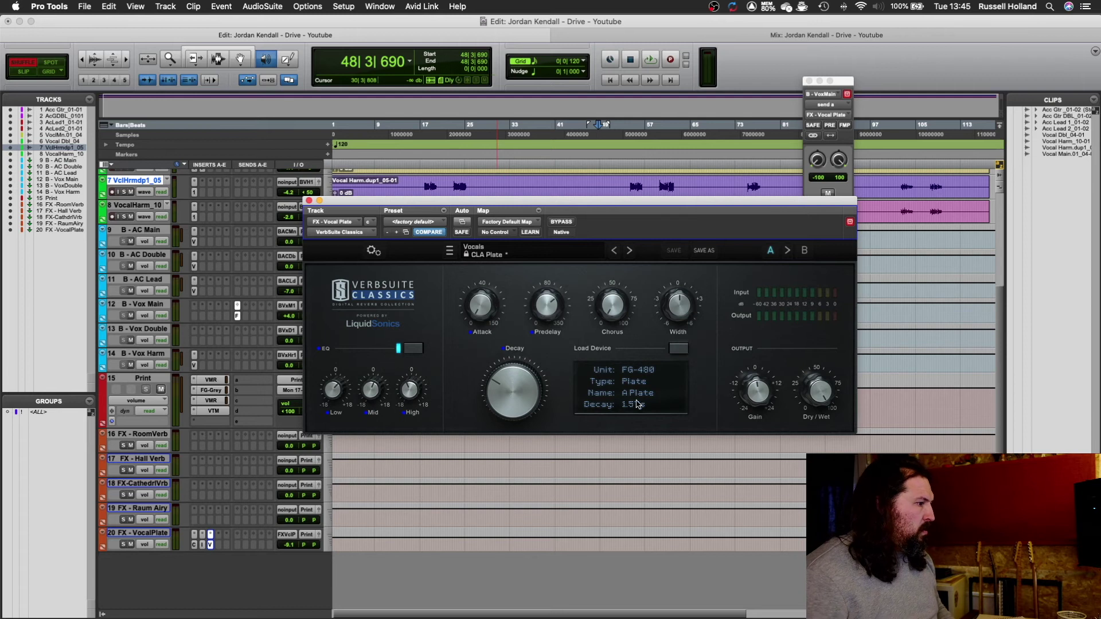
left_click(634, 419)
left_click_drag(513, 395, 507, 404)
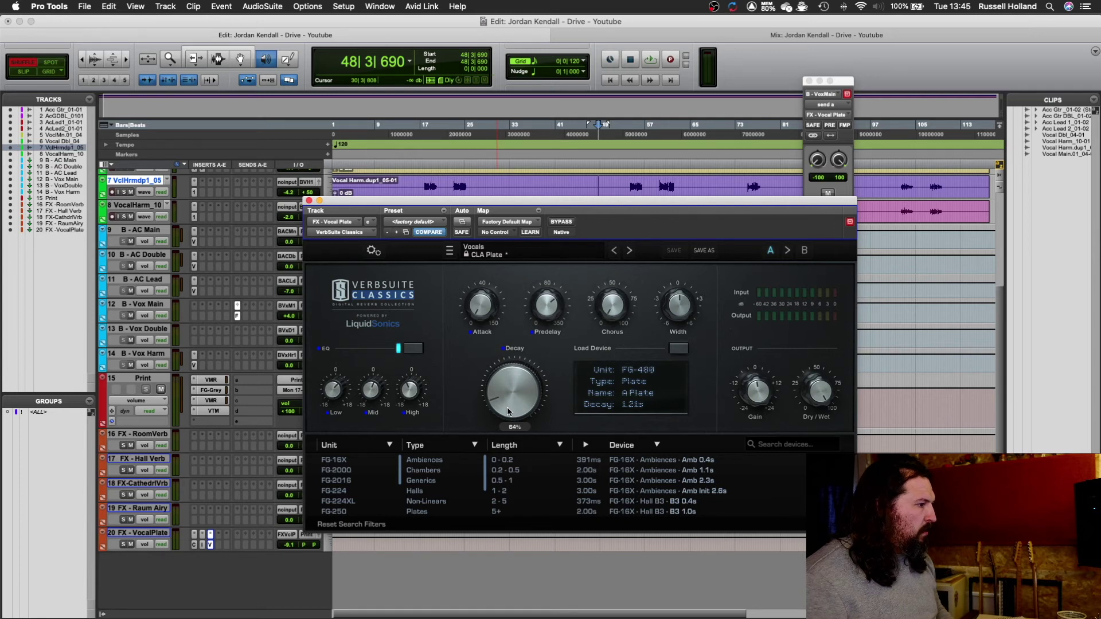
left_click_drag(507, 411, 507, 411)
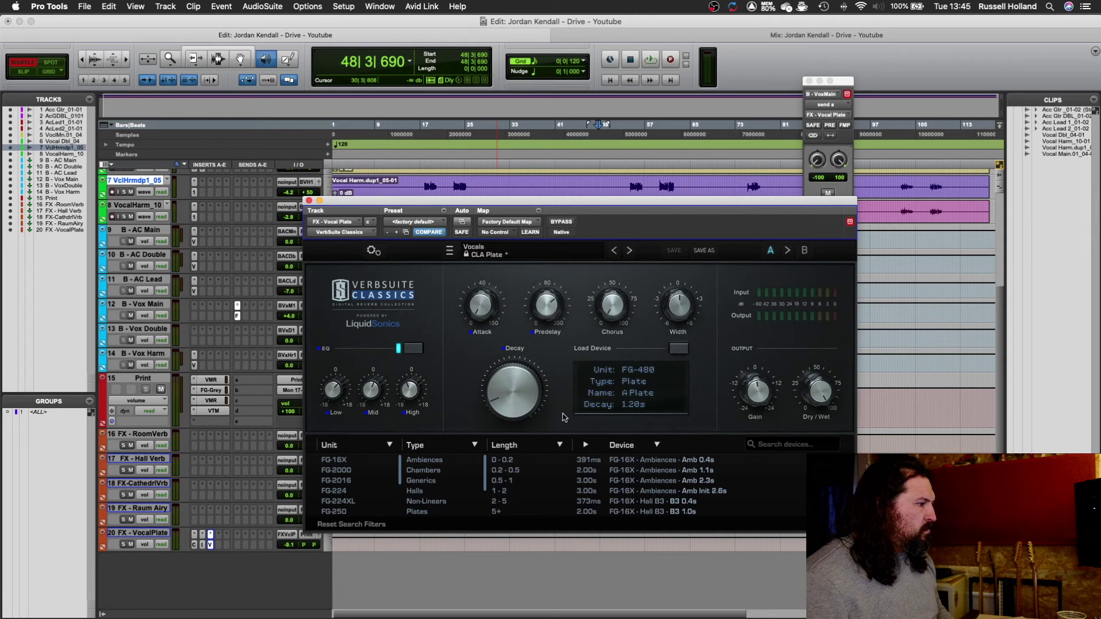
mouse_move(501, 404)
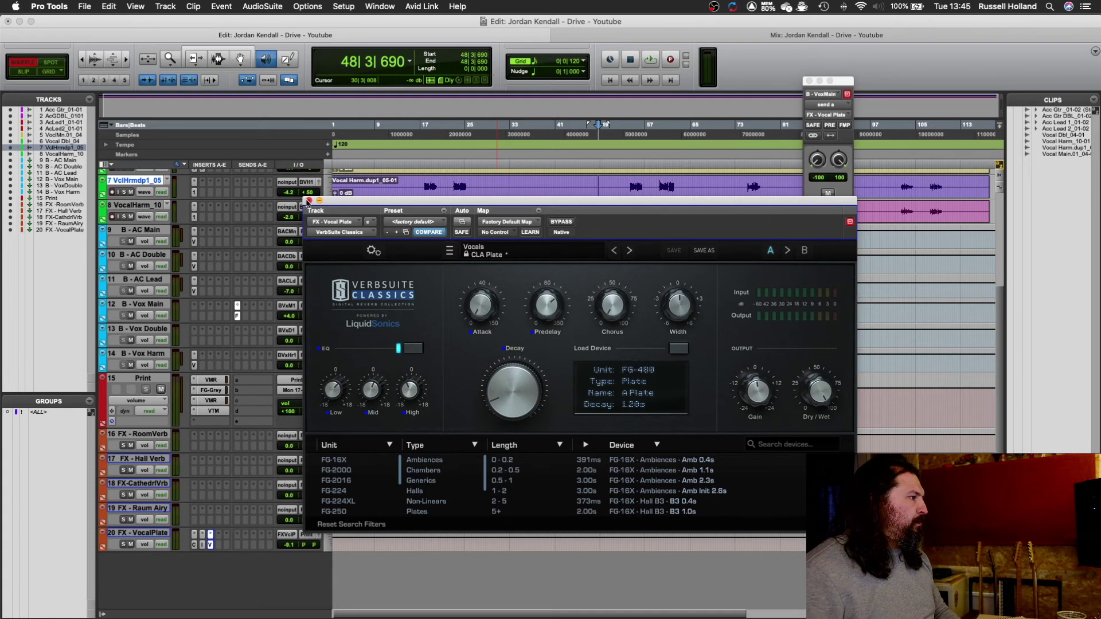
In the vocal plate's Inf EQ, add a high-pass filter at about 548 Hz and a low-pass filter at about 7.04 kHz.
left_click(308, 202)
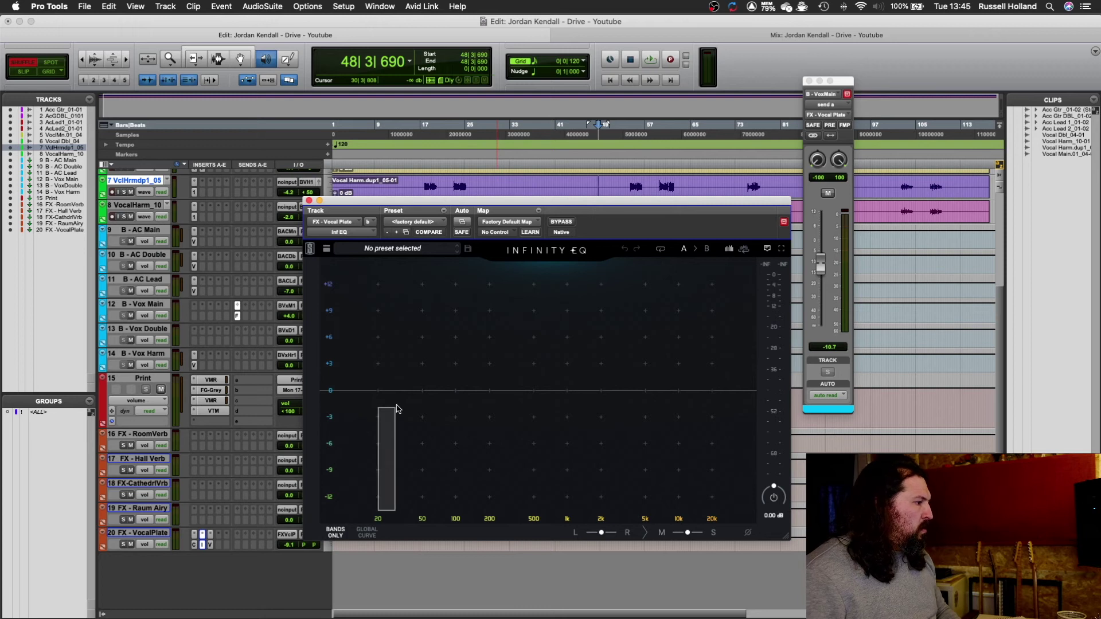
left_click_drag(382, 387, 508, 403)
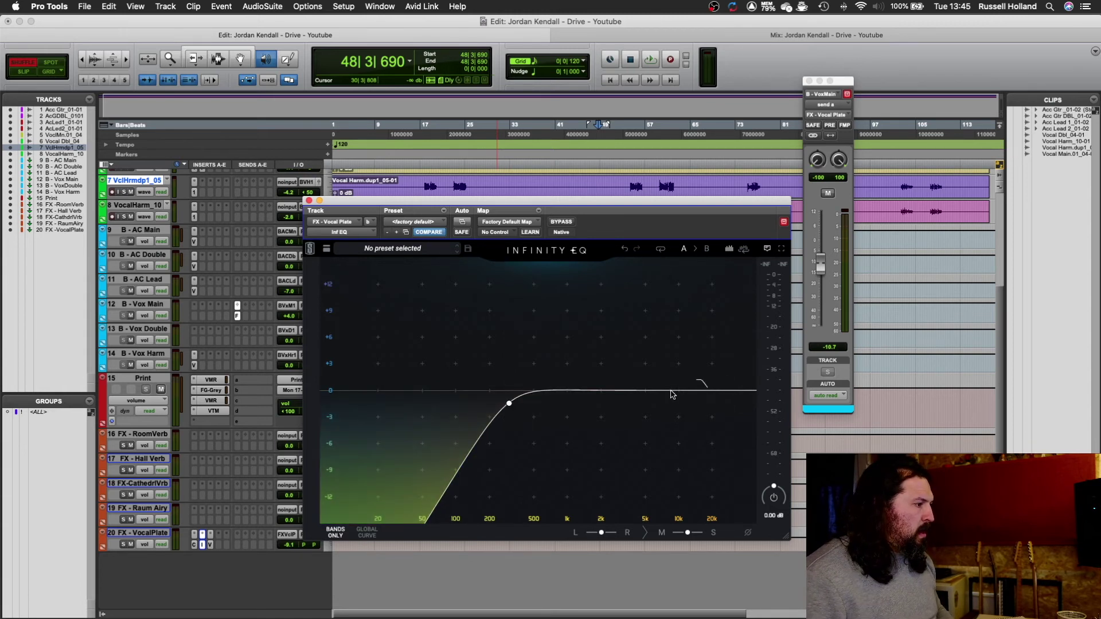
mouse_move(511, 403)
left_click_drag(511, 404, 538, 404)
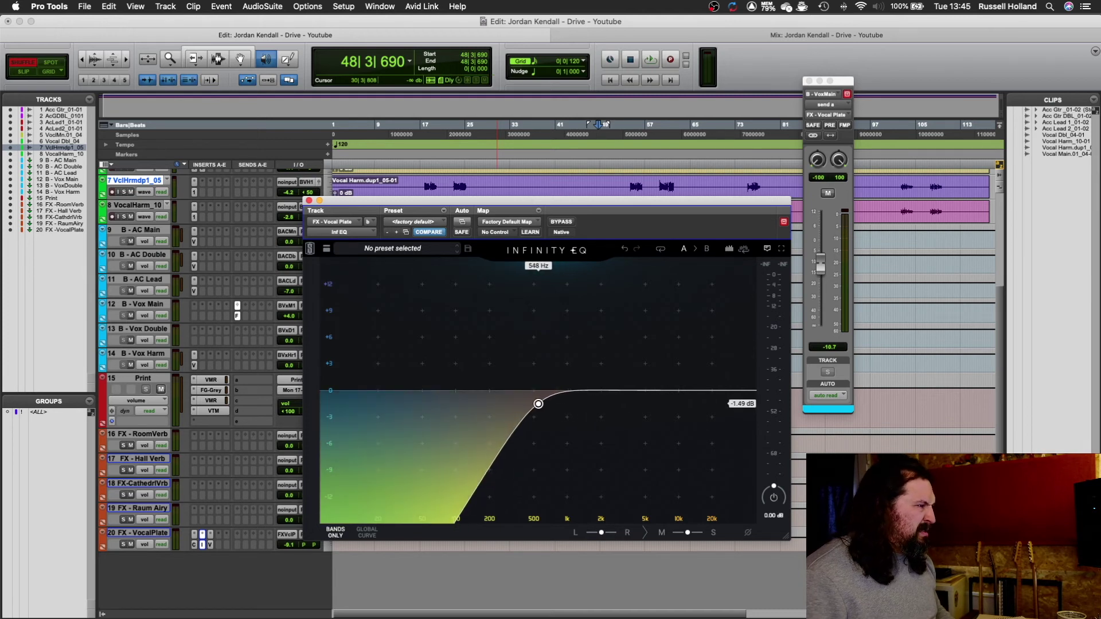
left_click(732, 396)
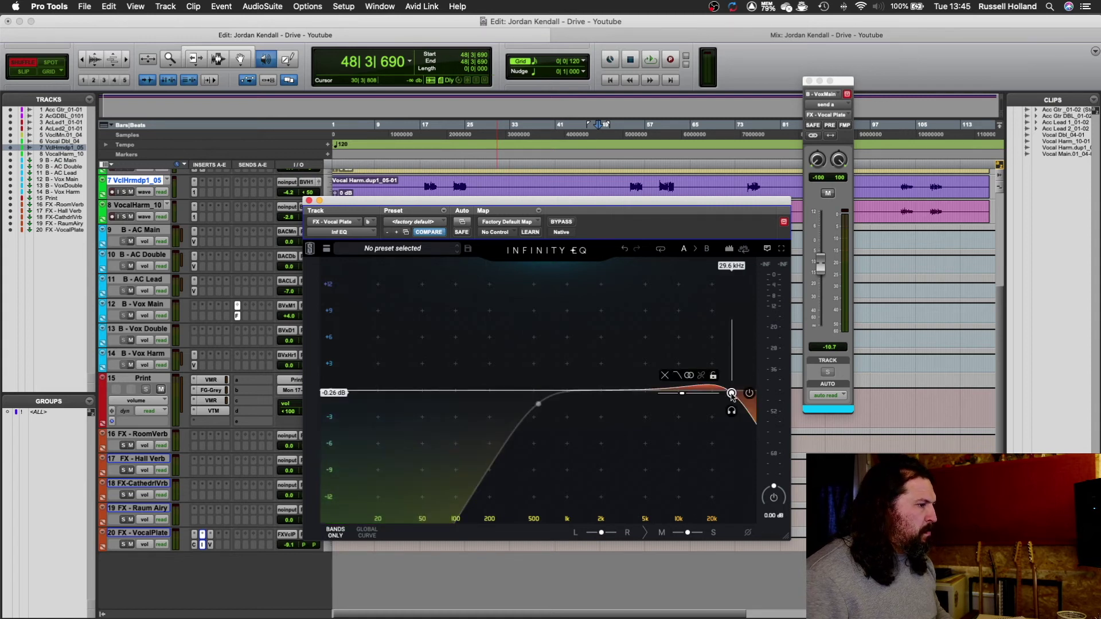
left_click_drag(732, 396, 662, 401)
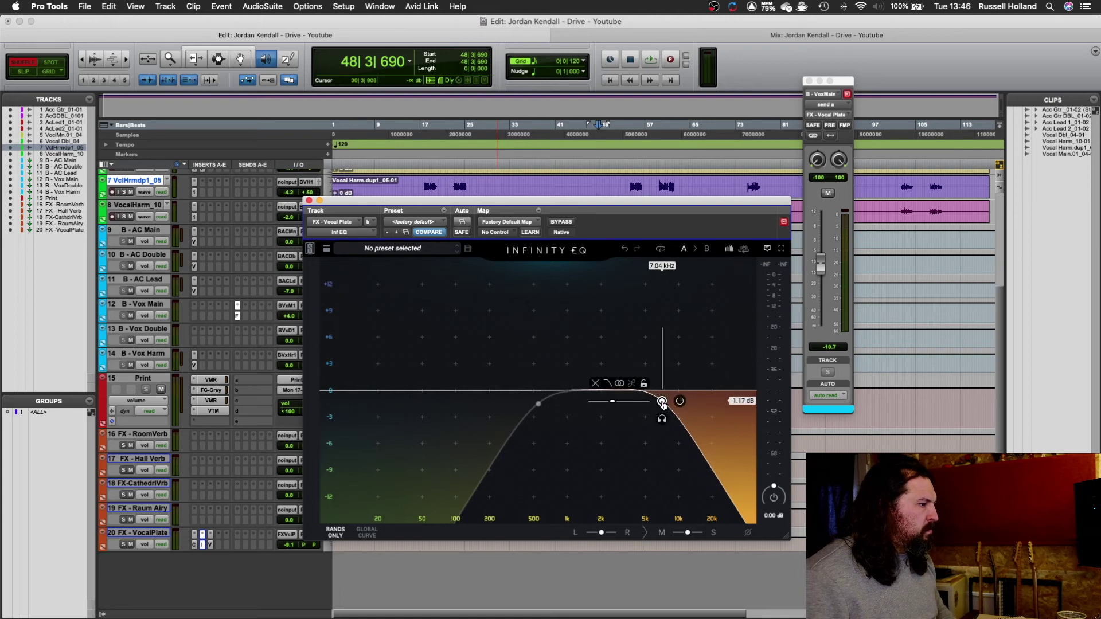
Play the mix from bar 48 to audition the filtered vocal plate reverb.
key("space")
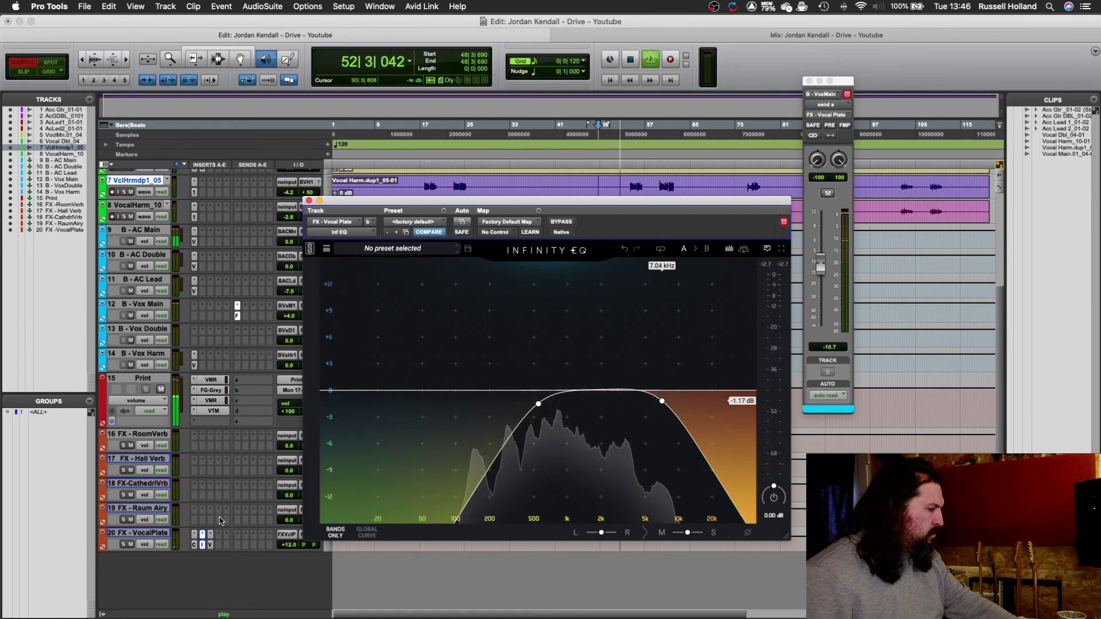
left_click(213, 549)
left_click(211, 546)
key("space")
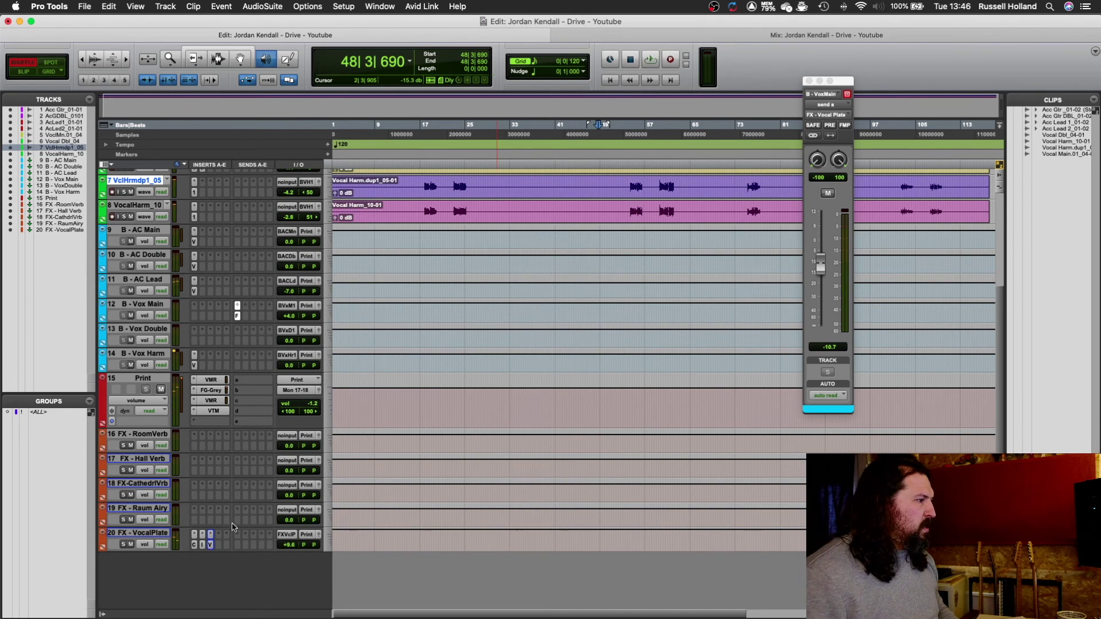
Set VerbSuite Classics' predelay to about 17.4 ms and close the plug-in window.
left_click(211, 545)
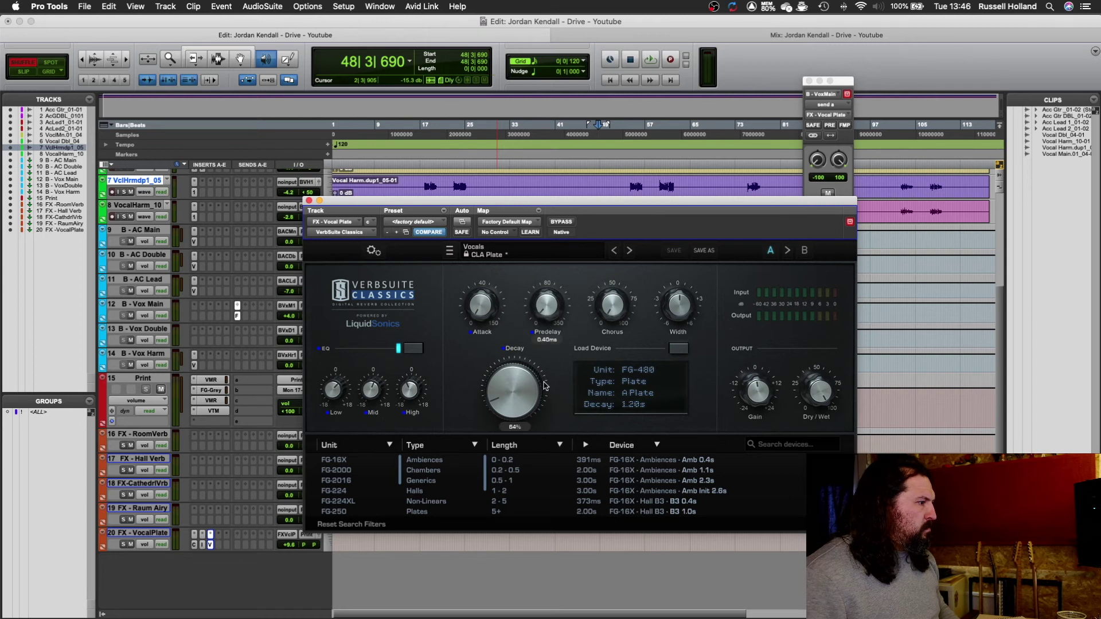
mouse_move(550, 381)
left_mouse_down()
mouse_move(550, 361)
mouse_move(550, 372)
left_mouse_up()
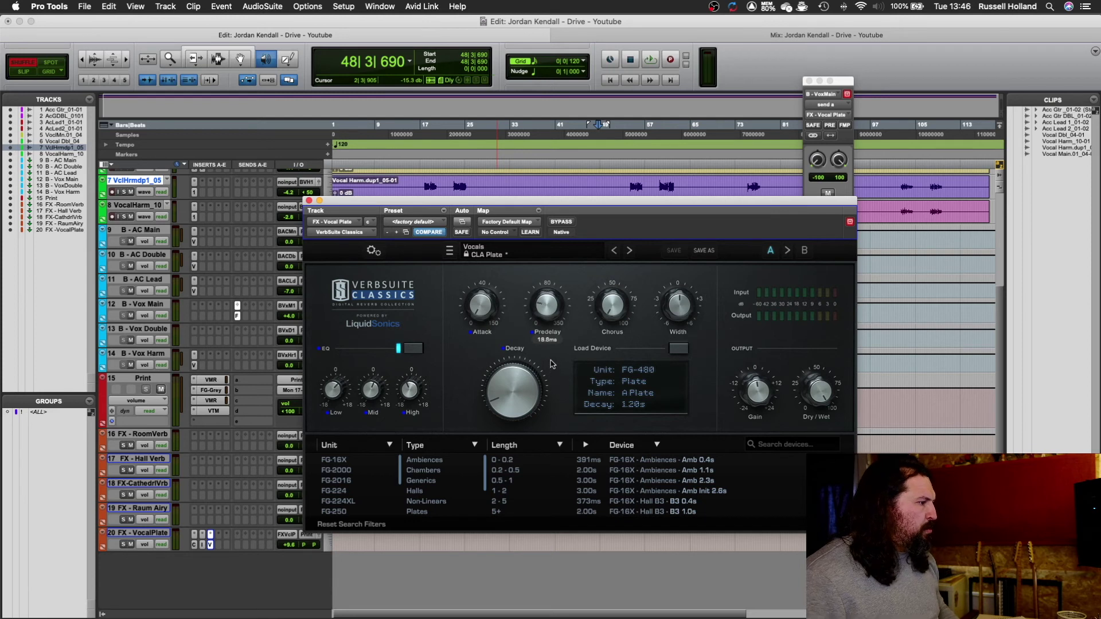
left_click_drag(552, 364, 552, 371)
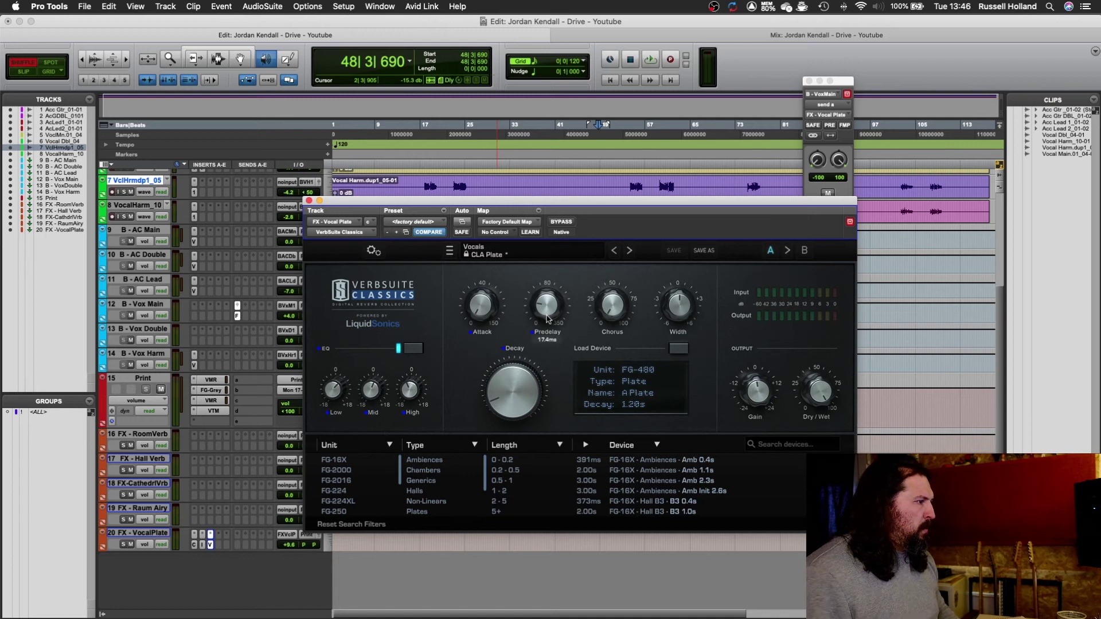
left_click(308, 202)
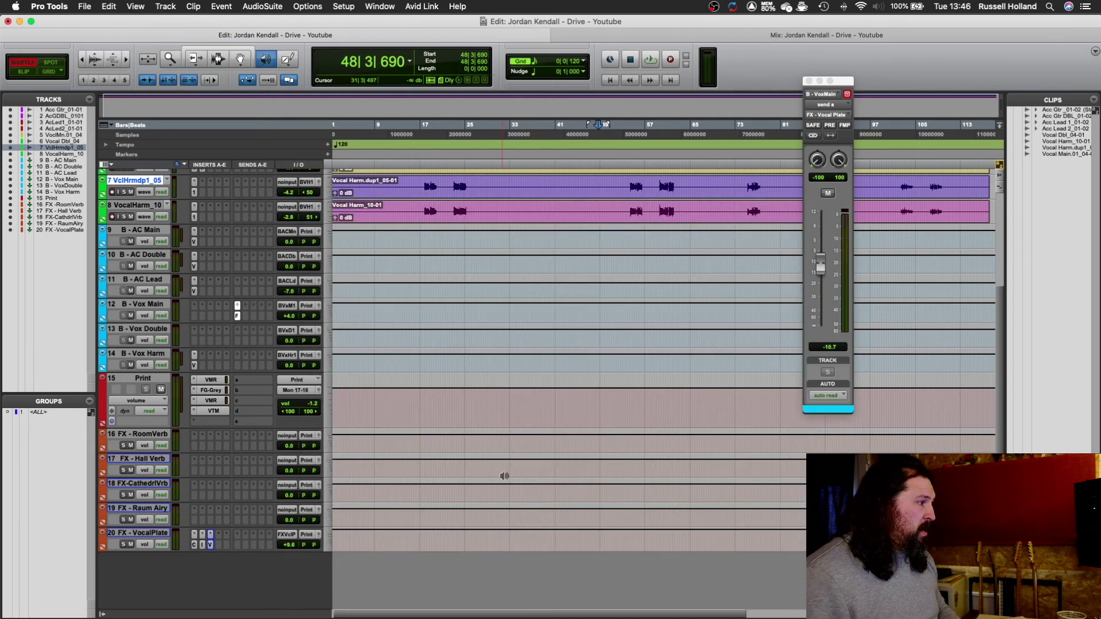
Play the mix and browse the Plates devices in VerbSuite Classics on the vocal plate track.
key("space")
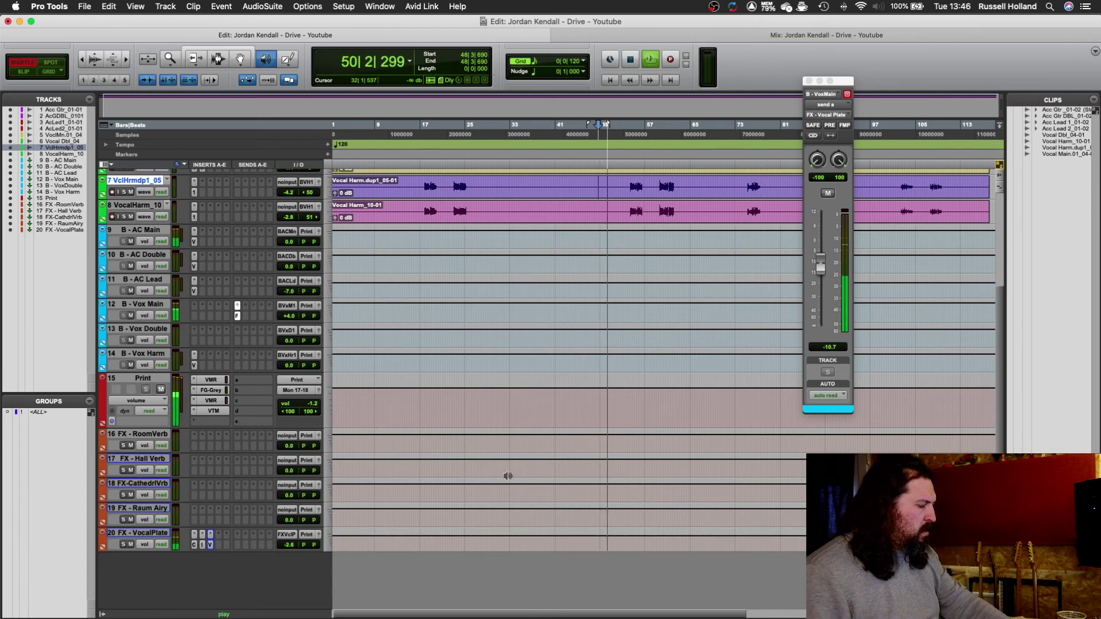
left_click(210, 545)
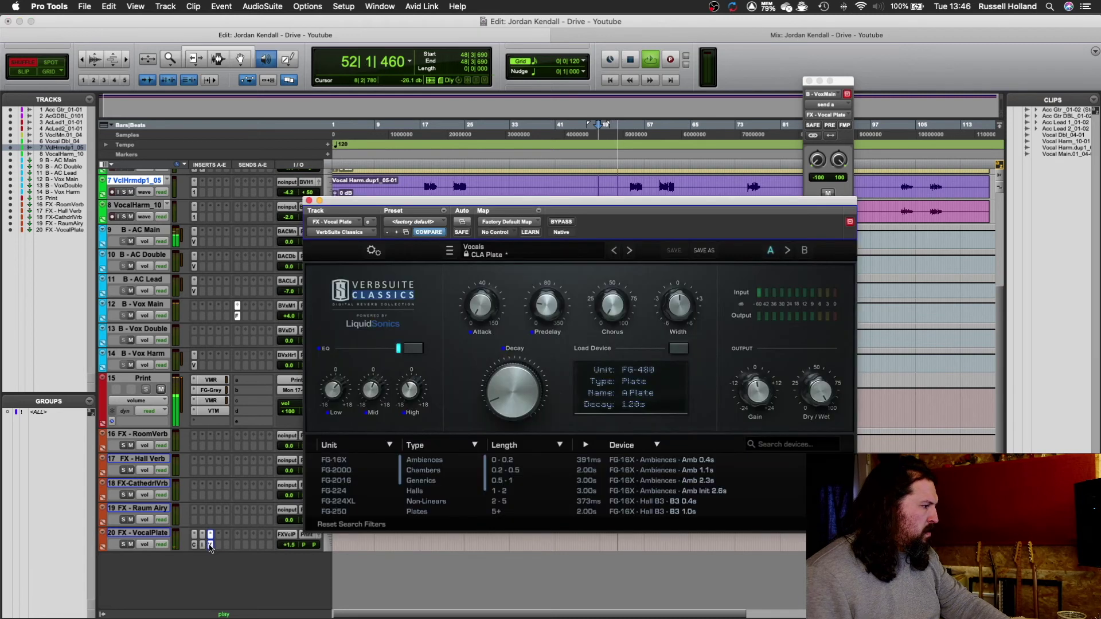
left_click(421, 511)
scroll(671, 471, "down", 5)
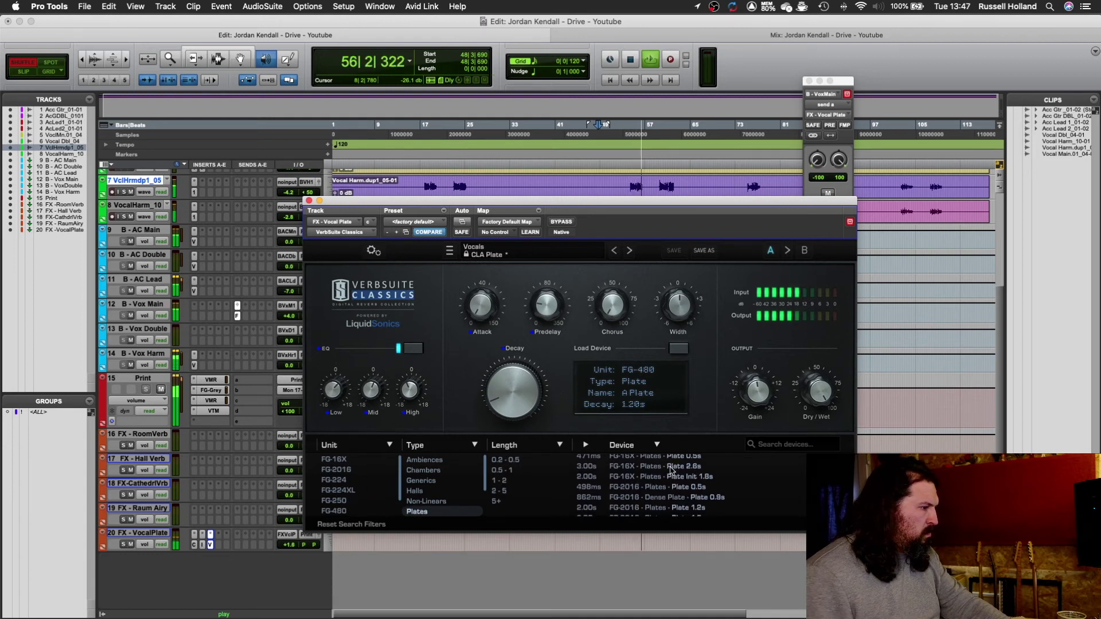
scroll(671, 472, "down", 5)
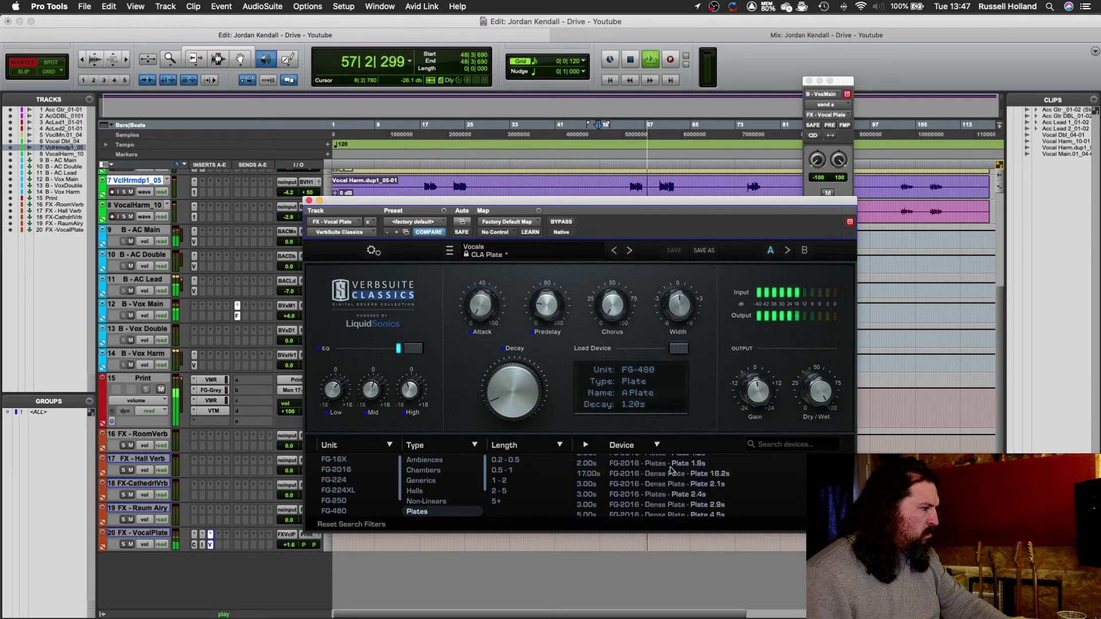
scroll(672, 470, "down", 8)
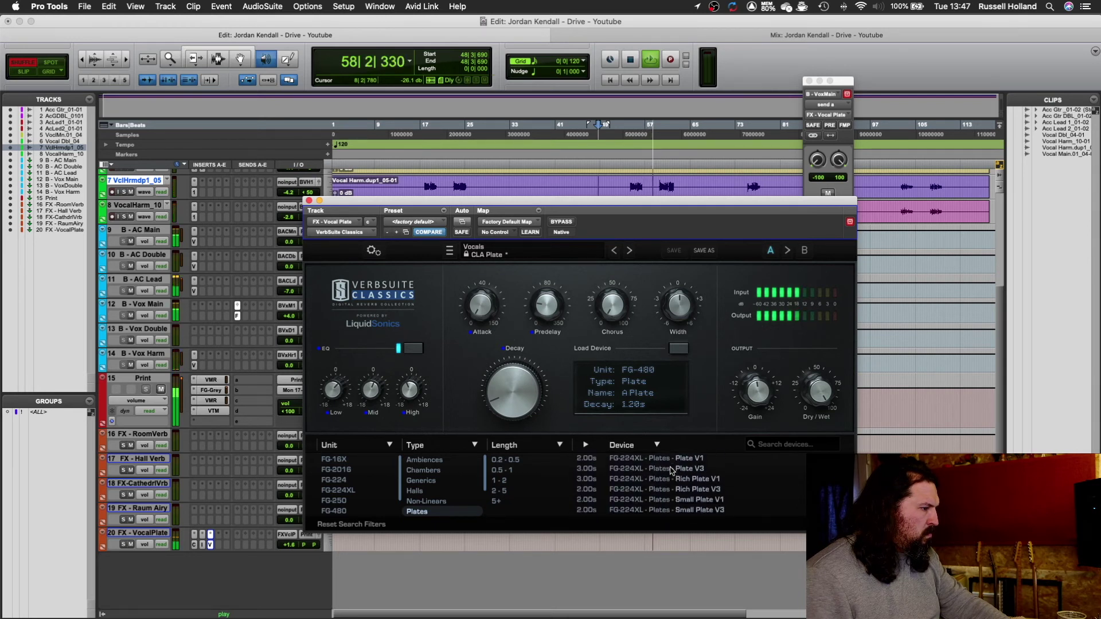
scroll(671, 471, "up", 3)
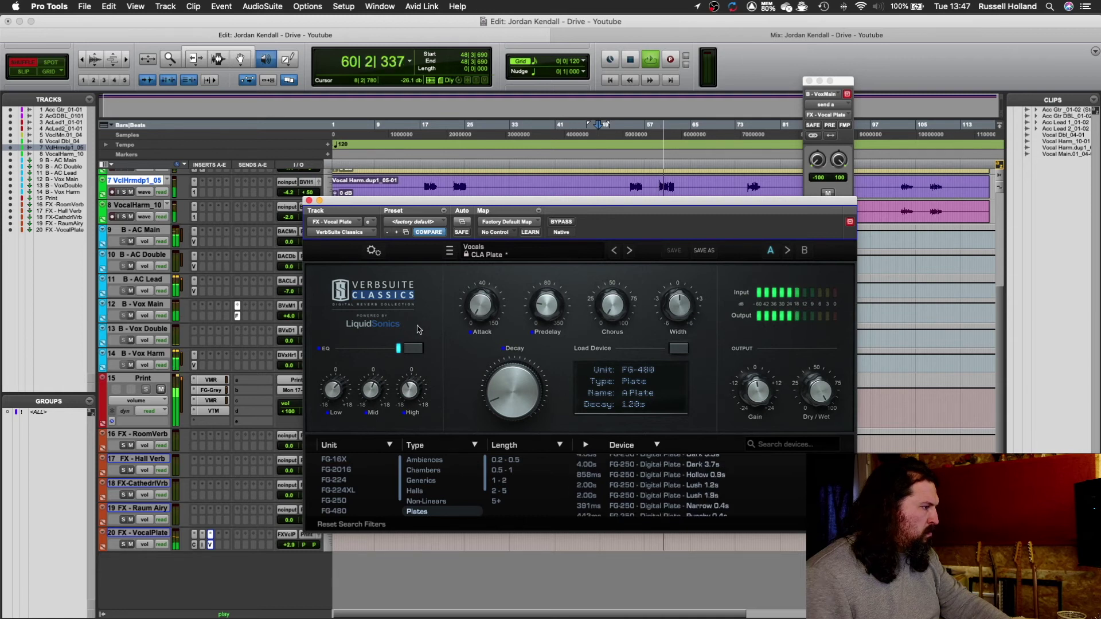
Raise B - Vox Main's send to FX - Vocal Plate to -4.3 dB, stop playback and close the floating windows.
left_click(842, 181)
left_click_drag(821, 265, 827, 250)
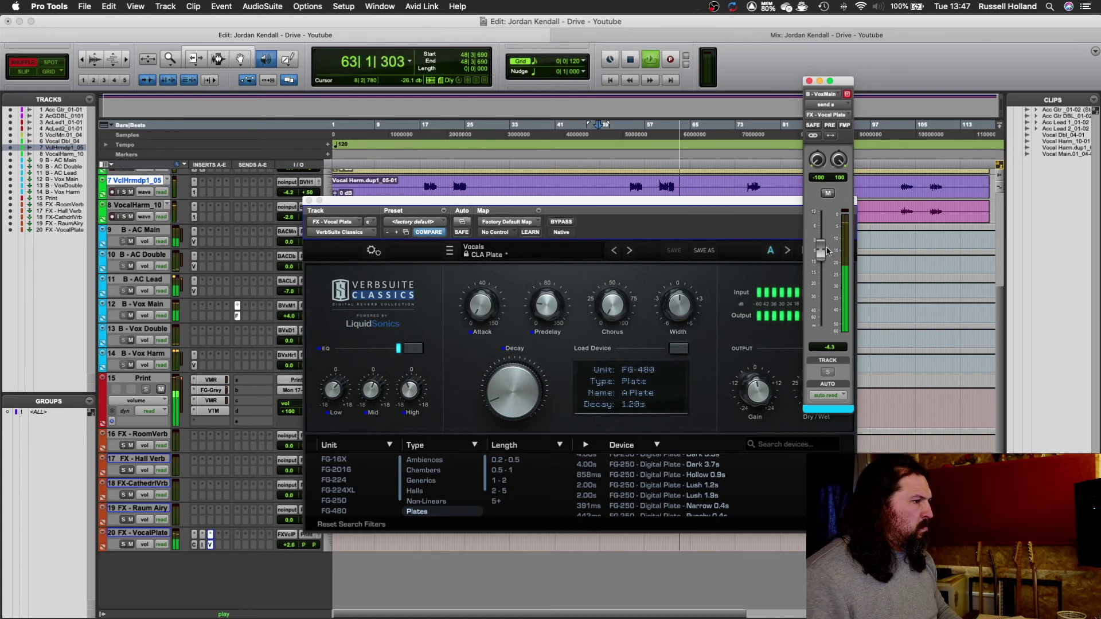
left_click(809, 80)
key("space")
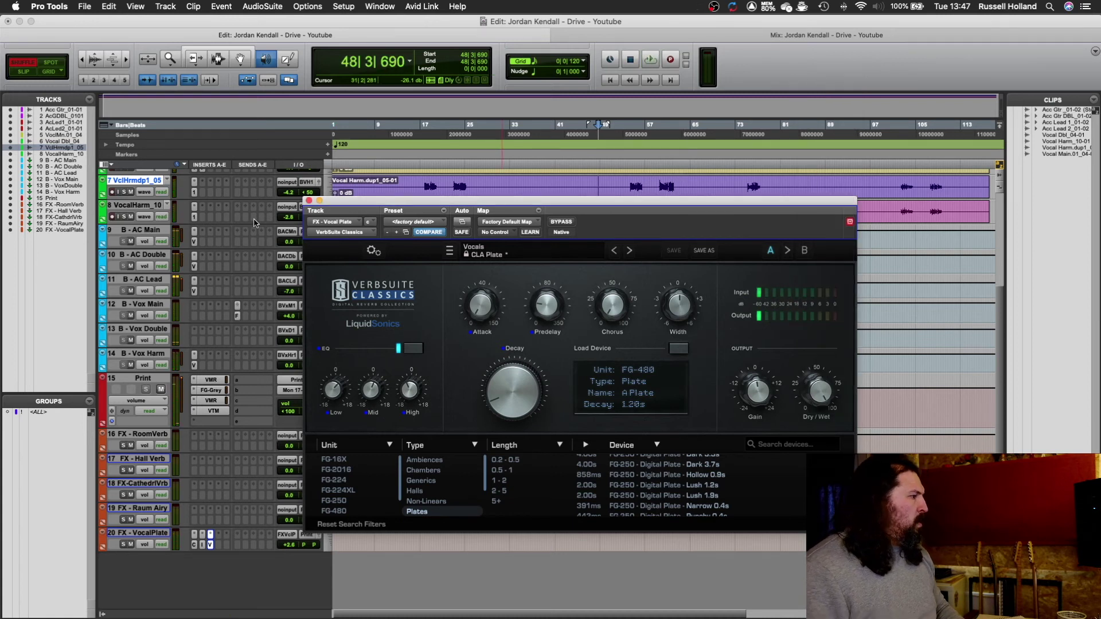
key("super+w")
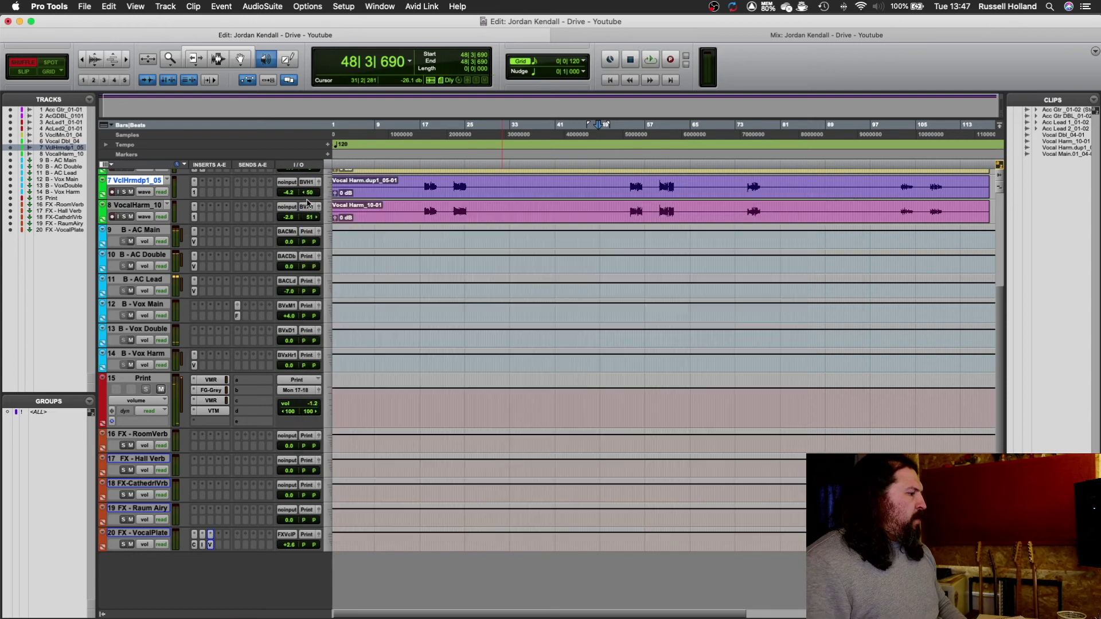
Lower the threshold of the vocal plate's sidechained compressor during playback, stop the transport and close the plug-in.
left_click(209, 545)
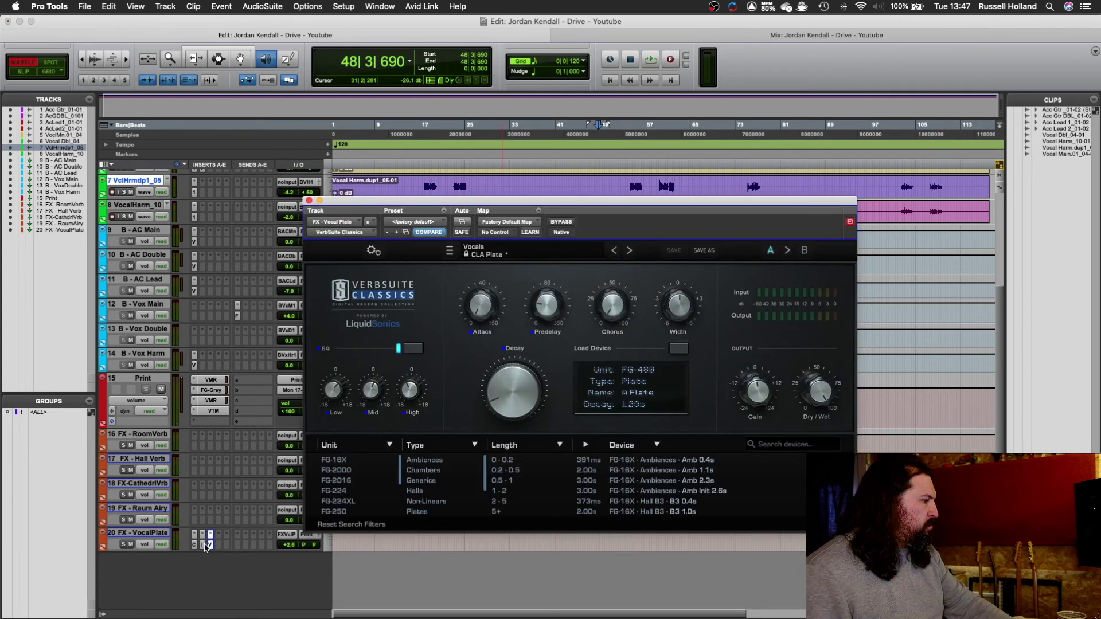
left_click(202, 544)
left_click(194, 544)
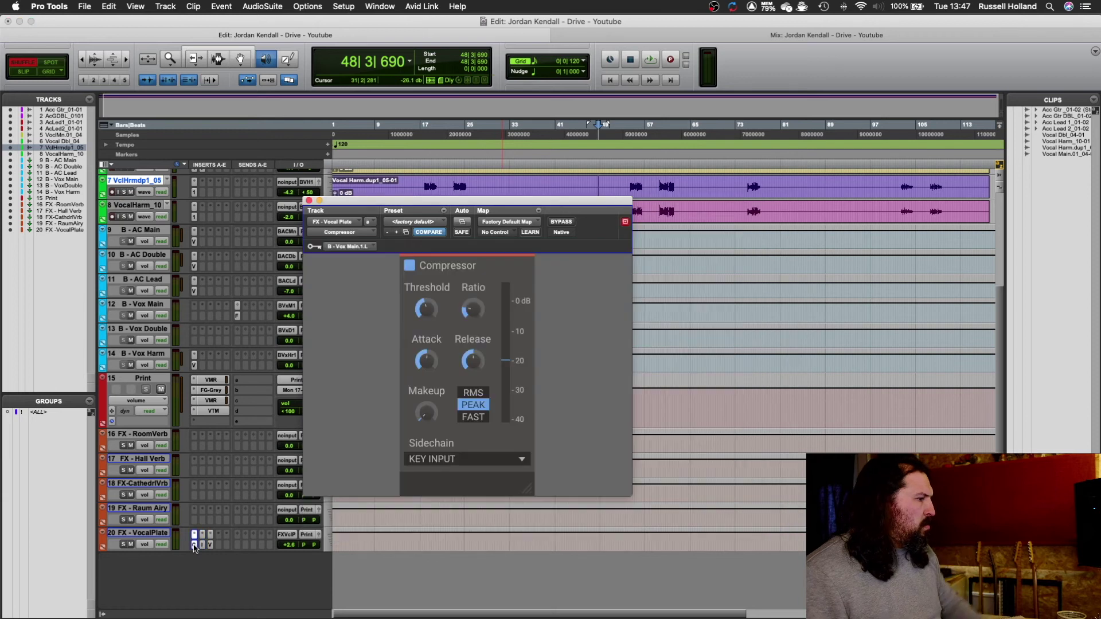
key("space")
mouse_move(472, 310)
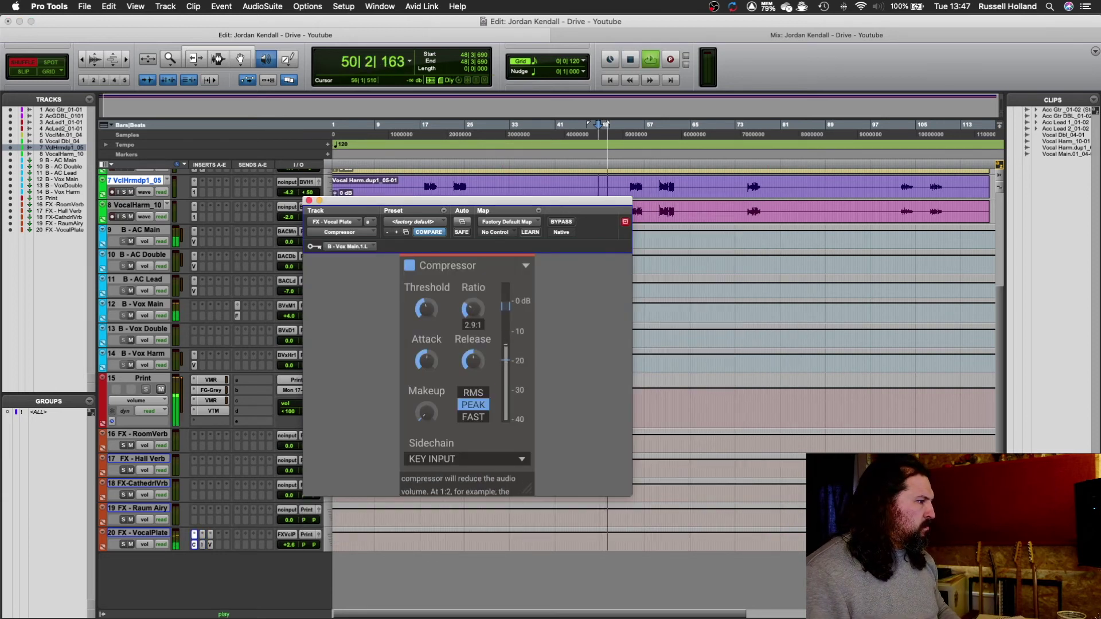
mouse_move(427, 310)
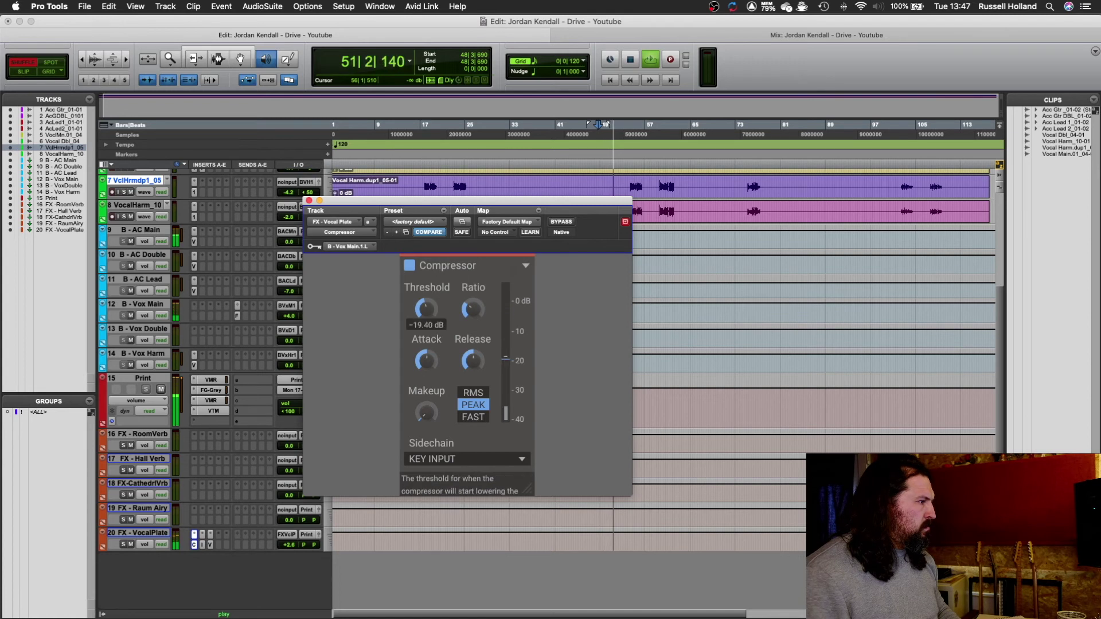
mouse_move(427, 310)
left_mouse_down()
mouse_move(426, 329)
mouse_move(429, 316)
left_mouse_up()
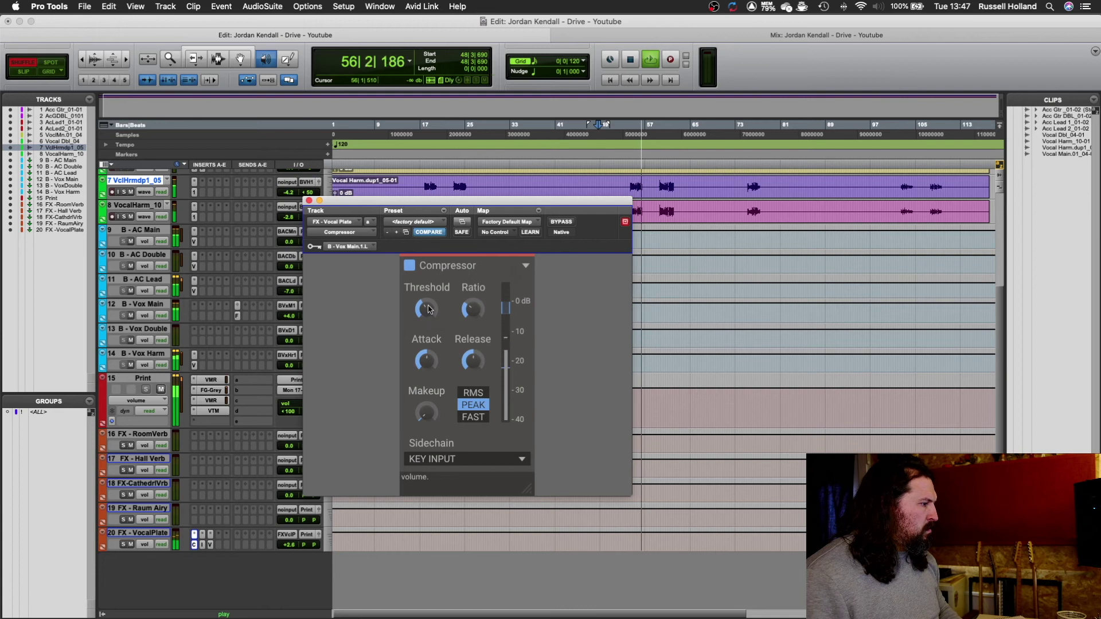
key("space")
left_click(309, 201)
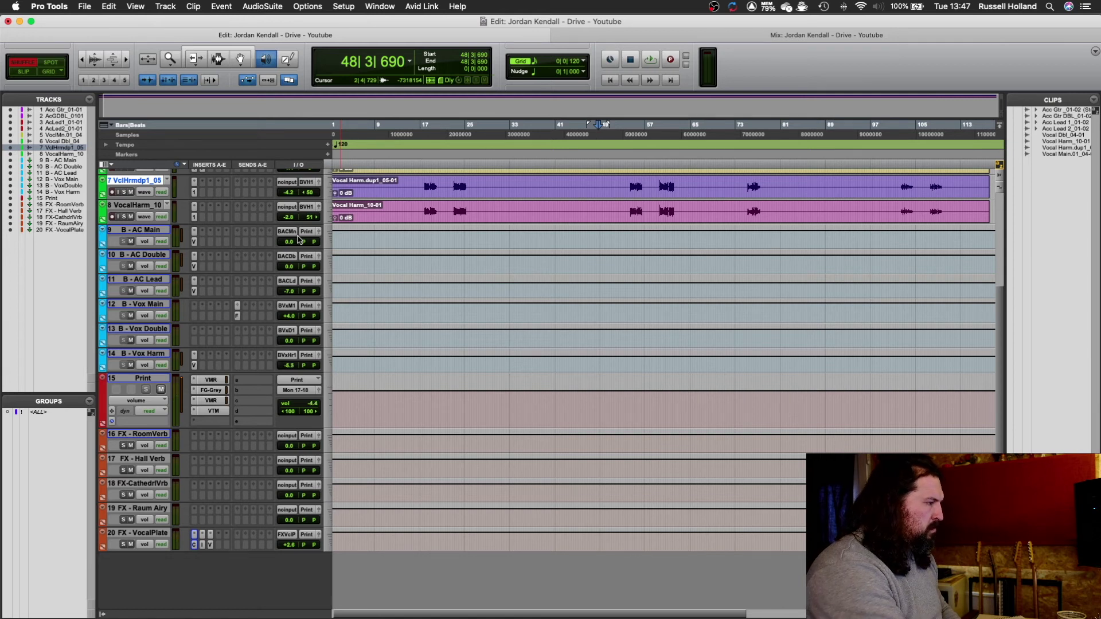
Insert the stereo VerbSuite Classics reverb on the FX - Room Verb track.
scroll(520, 300, "up", 5)
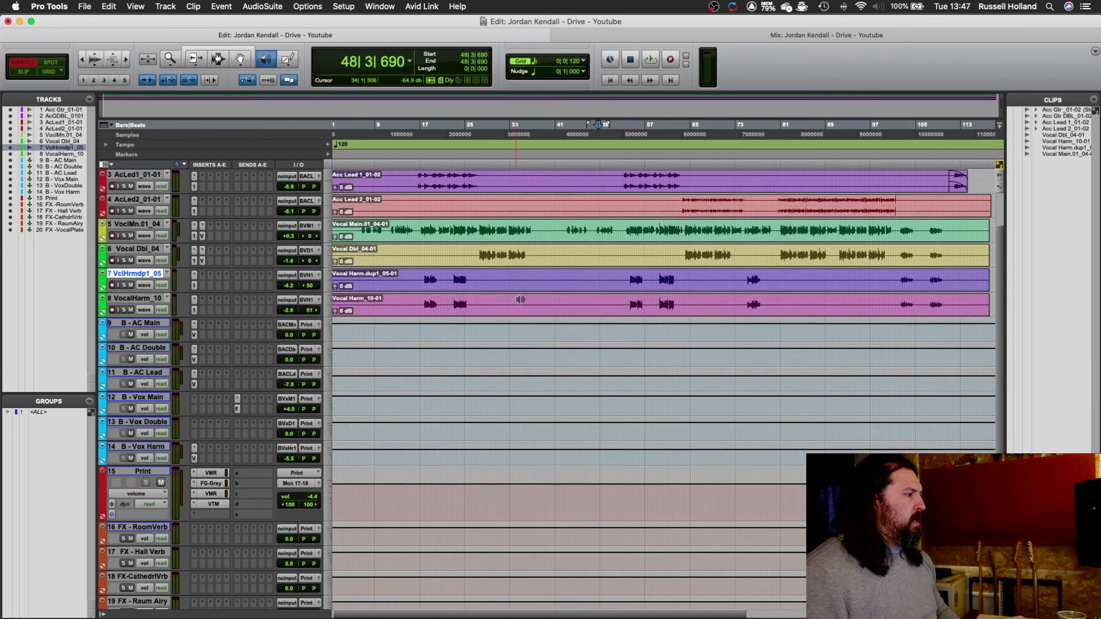
scroll(520, 299, "down", 5)
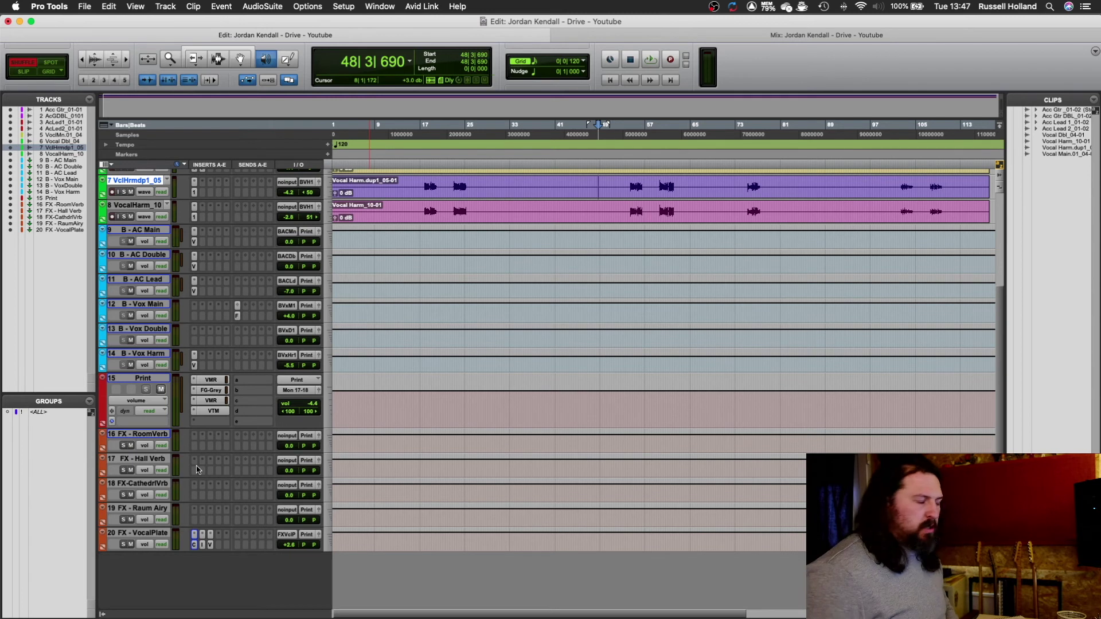
left_click(198, 449)
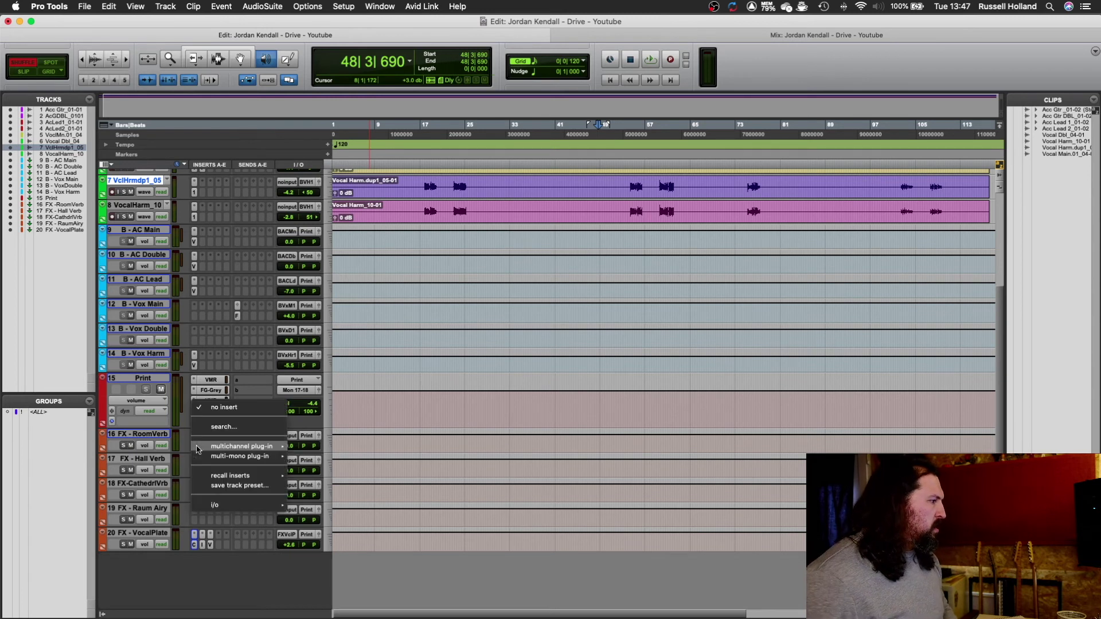
mouse_move(214, 448)
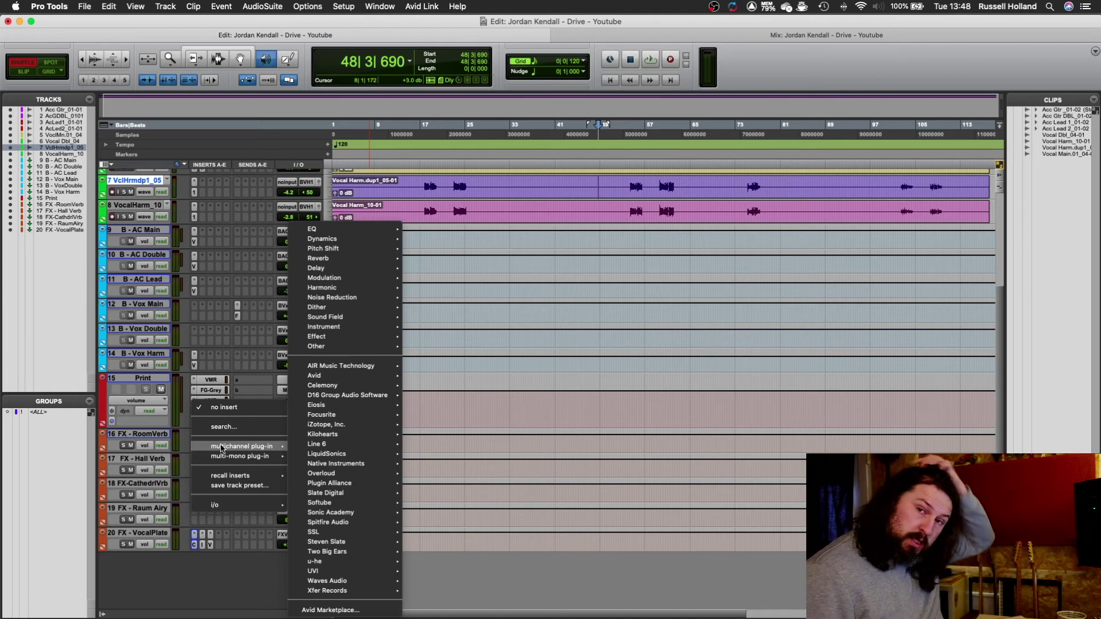
mouse_move(341, 466)
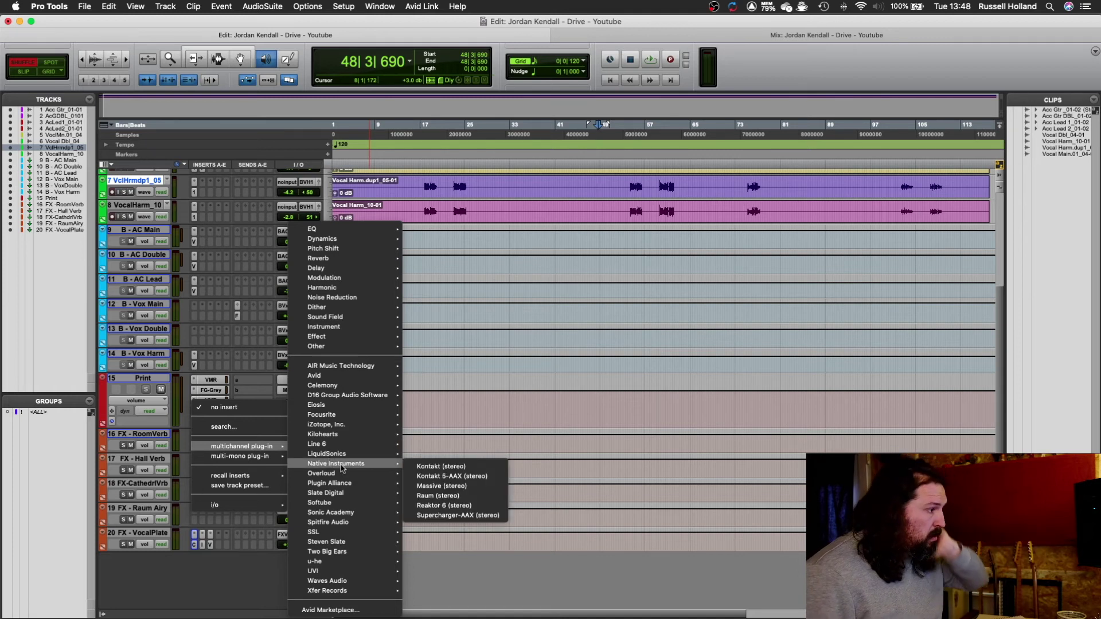
mouse_move(344, 447)
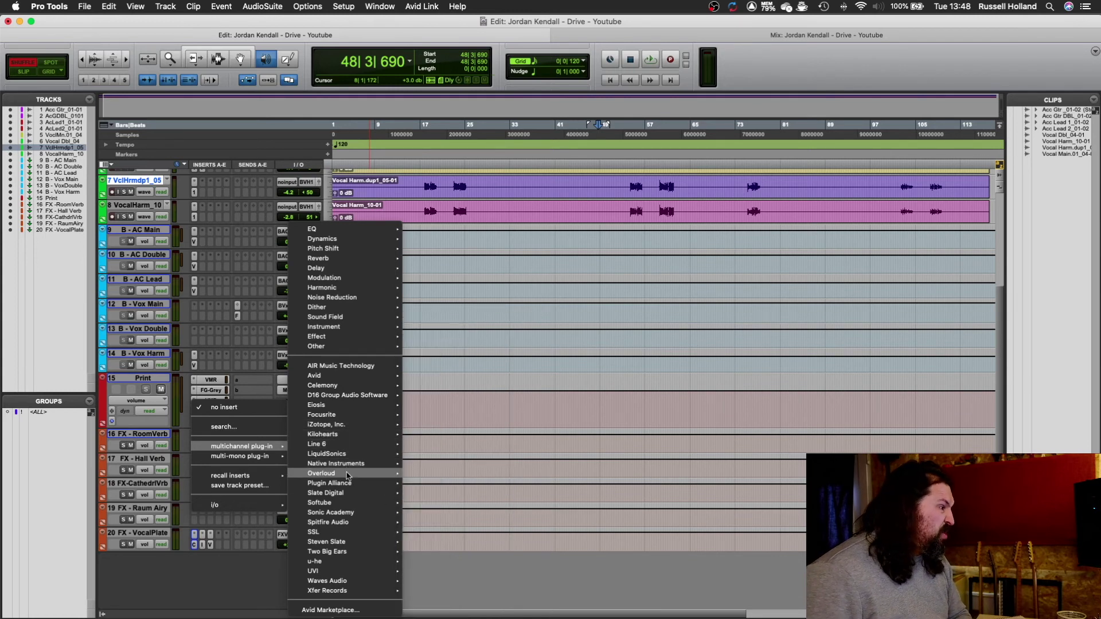
mouse_move(346, 497)
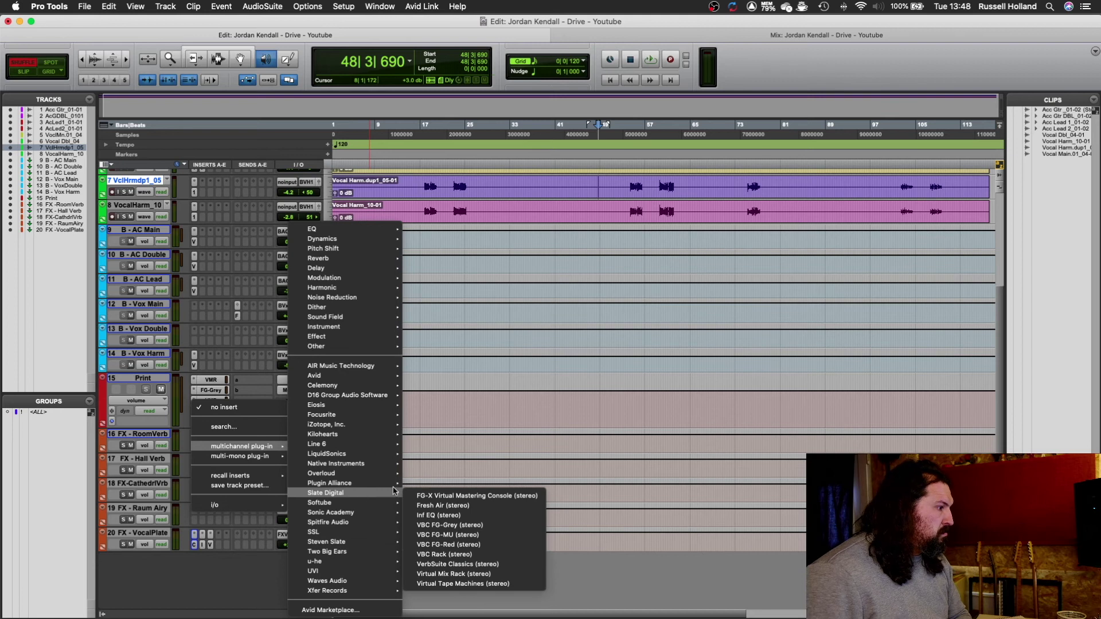
left_click(462, 565)
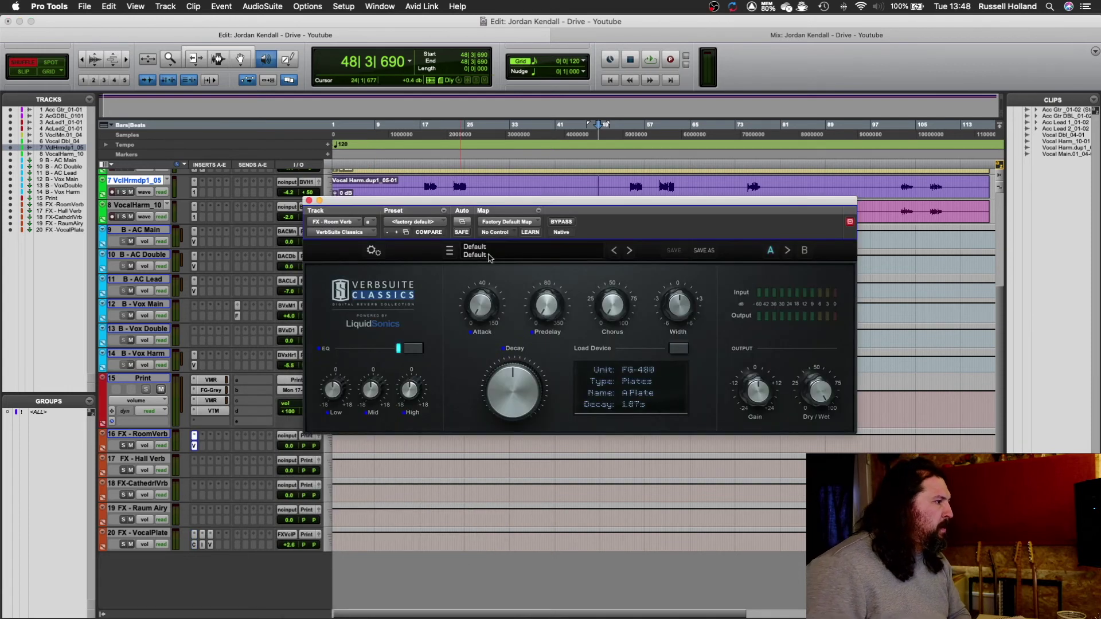
left_click(536, 248)
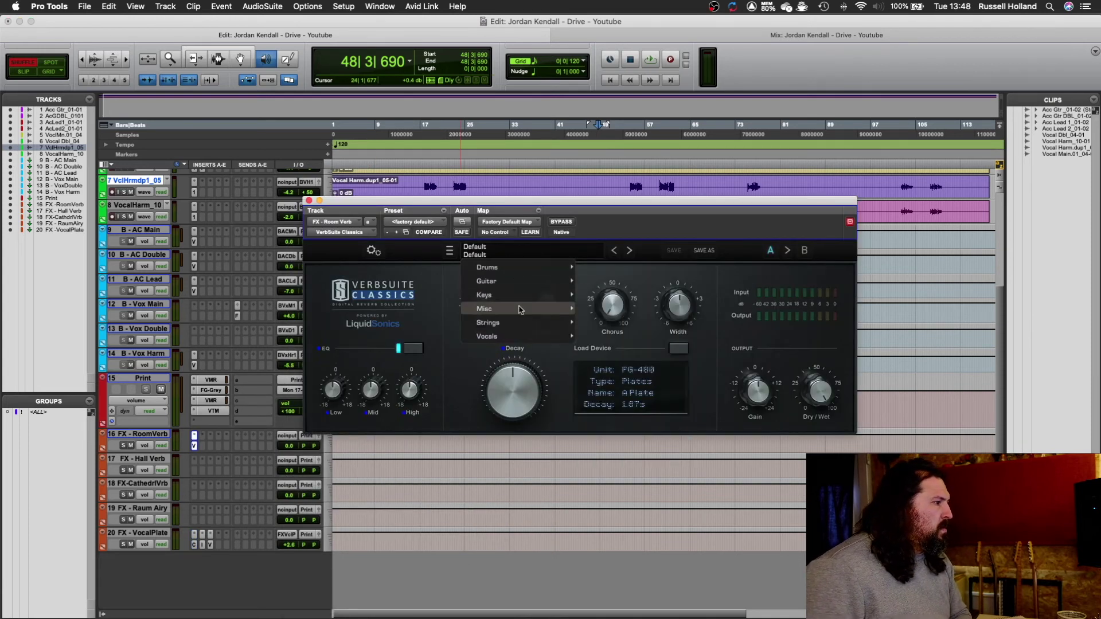
mouse_move(527, 335)
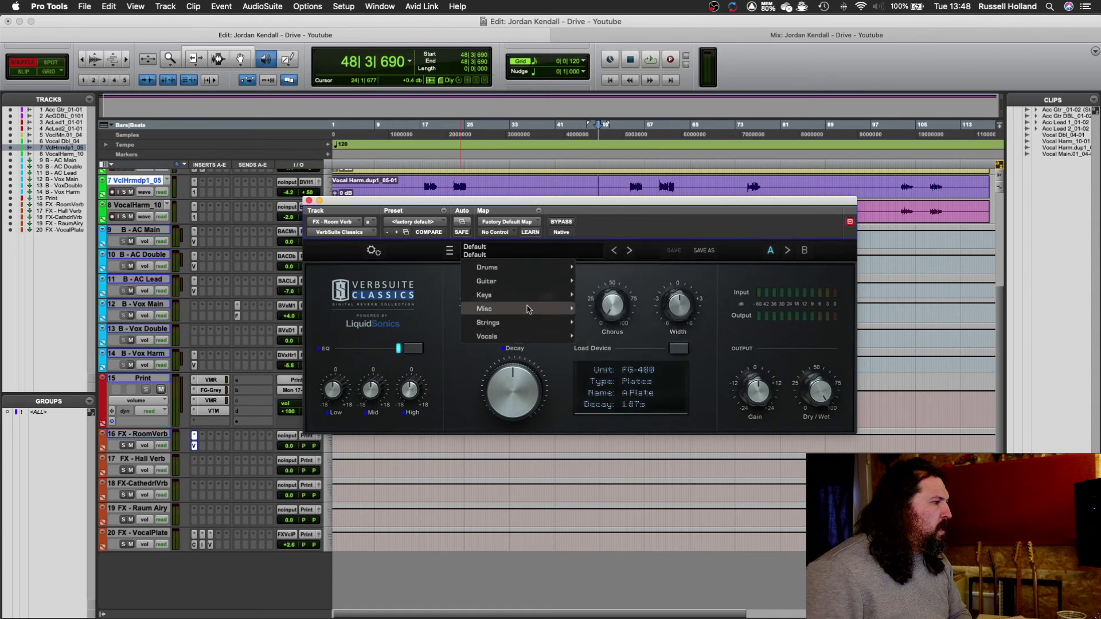
mouse_move(466, 280)
left_click(451, 251)
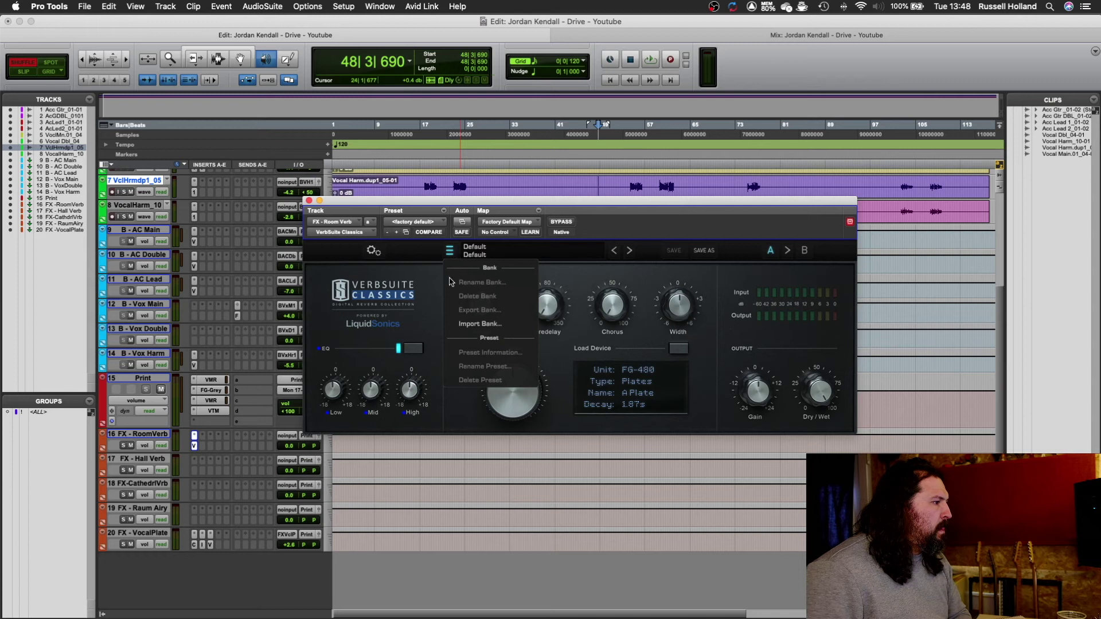
left_click(469, 415)
Filter VerbSuite's devices to Rooms with length 0.2 - 0.5, load FG-3500 Rvrb. Fctry. - Dark Cellar and set its decay to 335 ms.
mouse_move(505, 402)
left_click(633, 381)
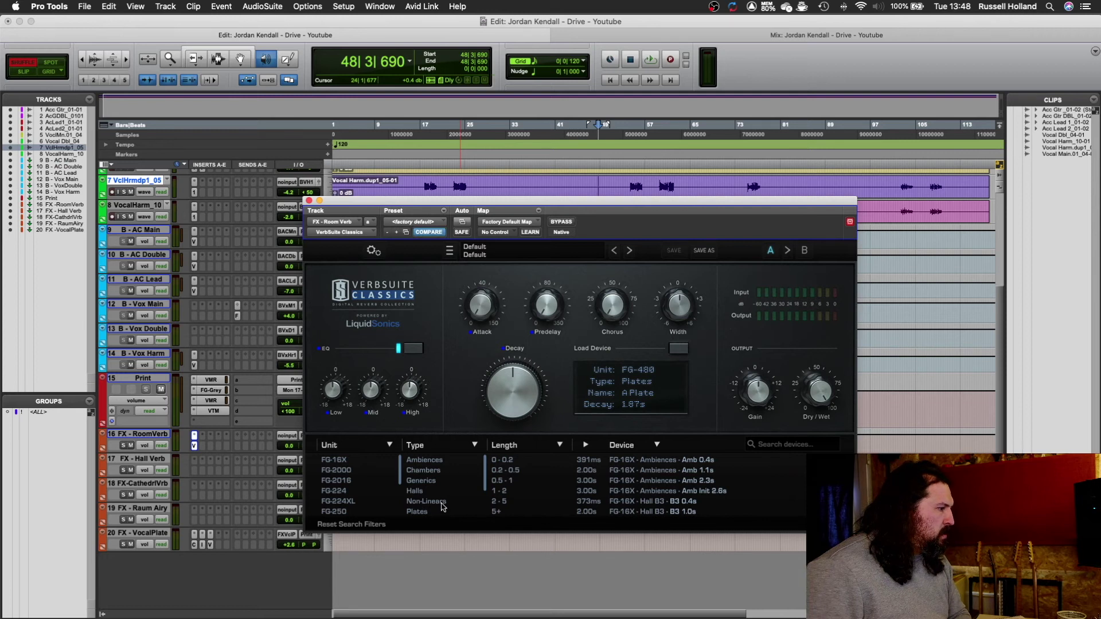
scroll(448, 486, "down", 3)
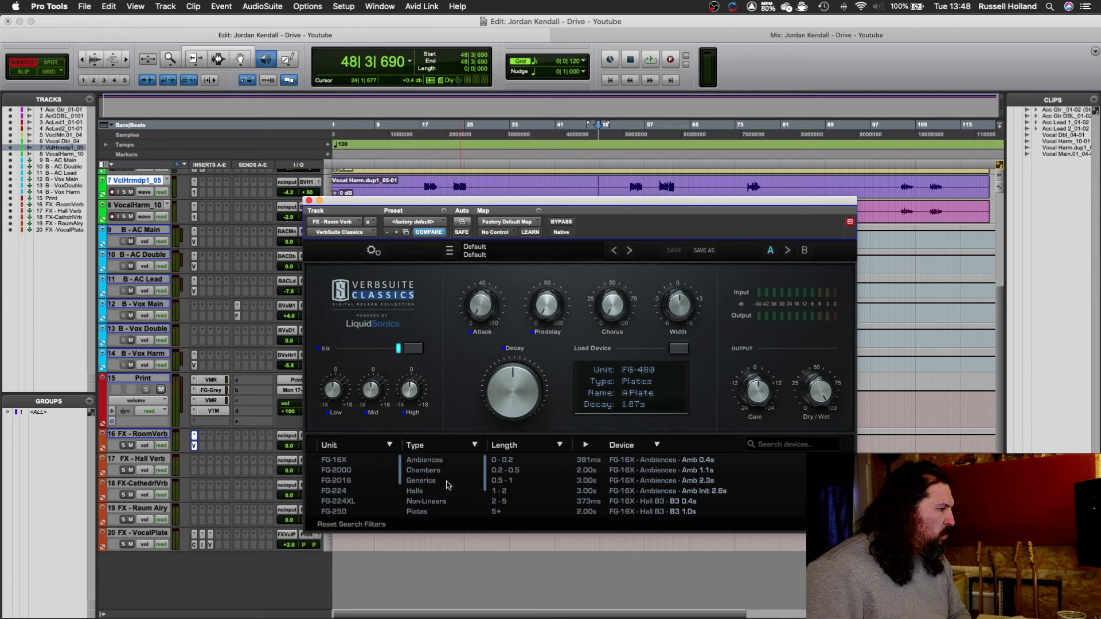
left_click(431, 491)
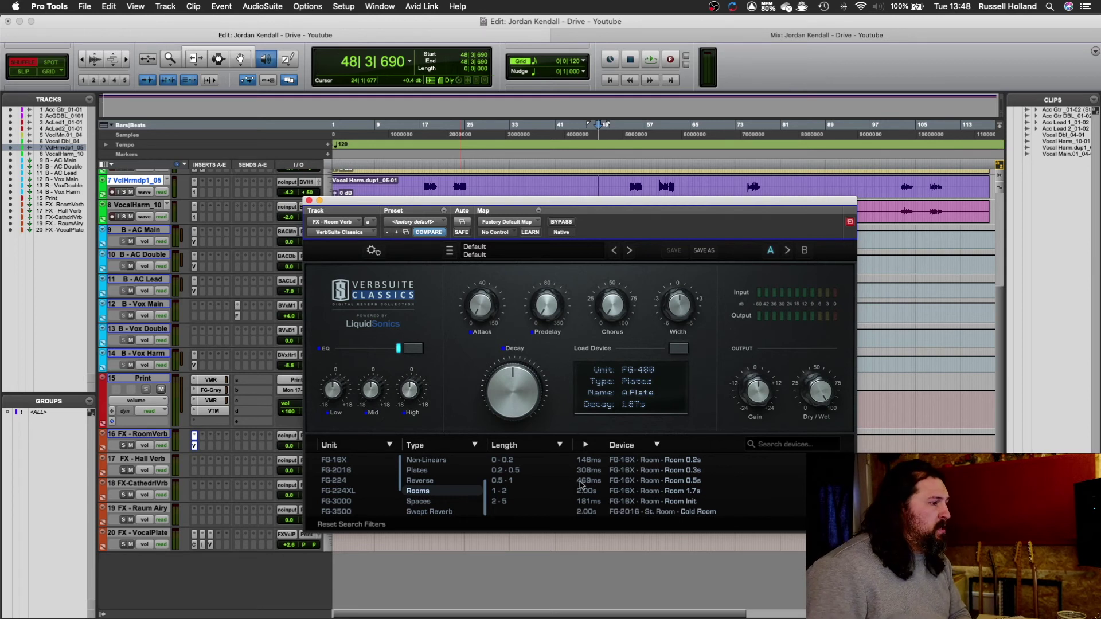
left_click(552, 472)
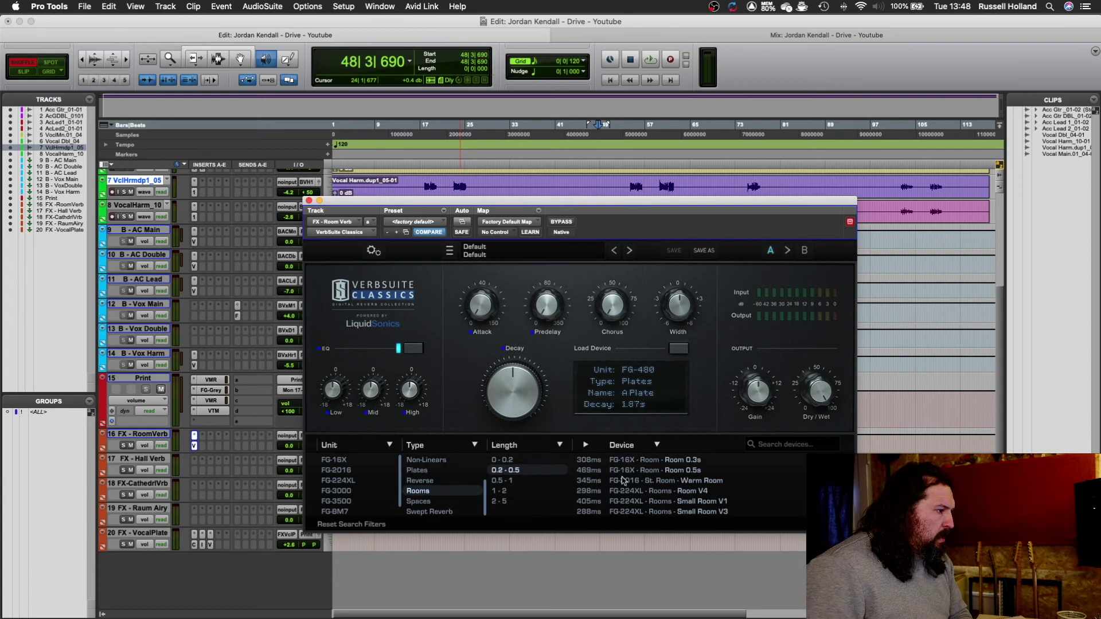
scroll(639, 493, "down", 5)
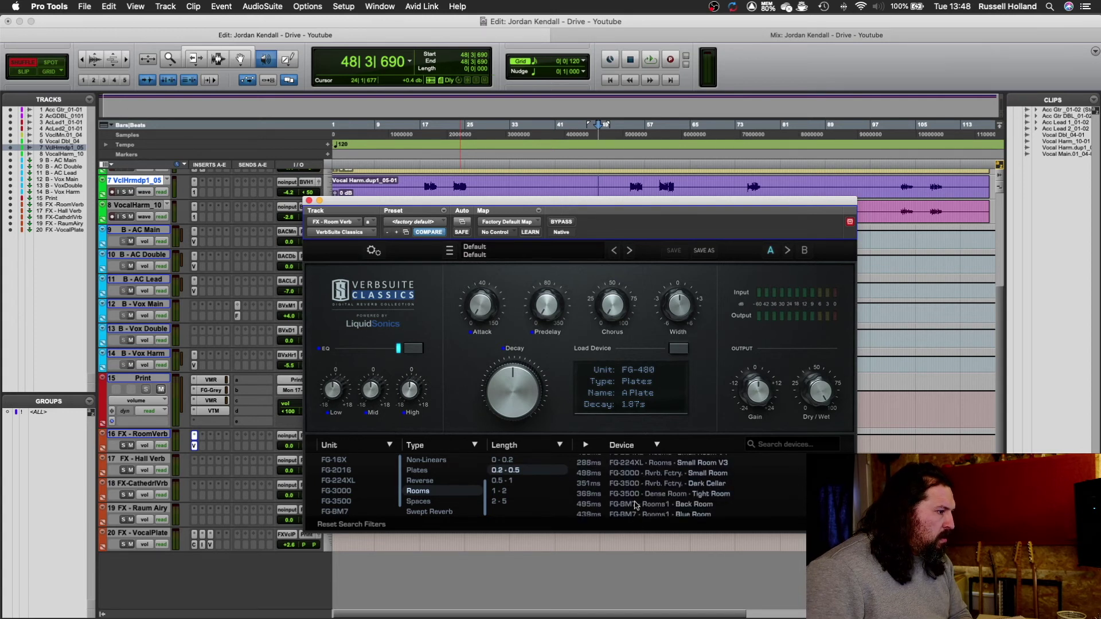
left_click(620, 486)
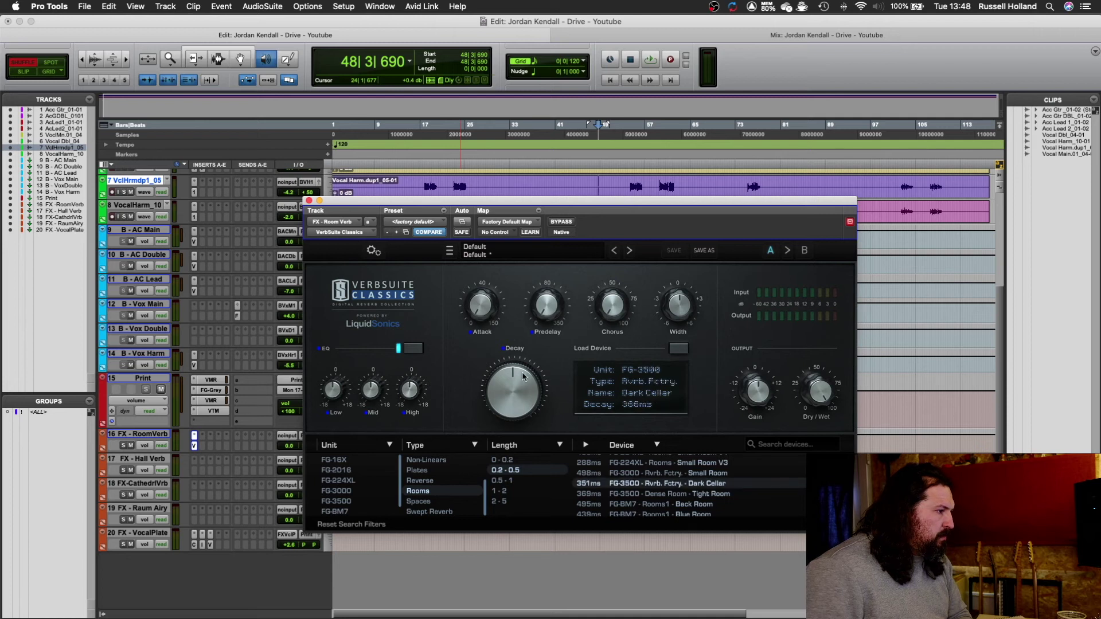
left_click_drag(517, 373, 512, 383)
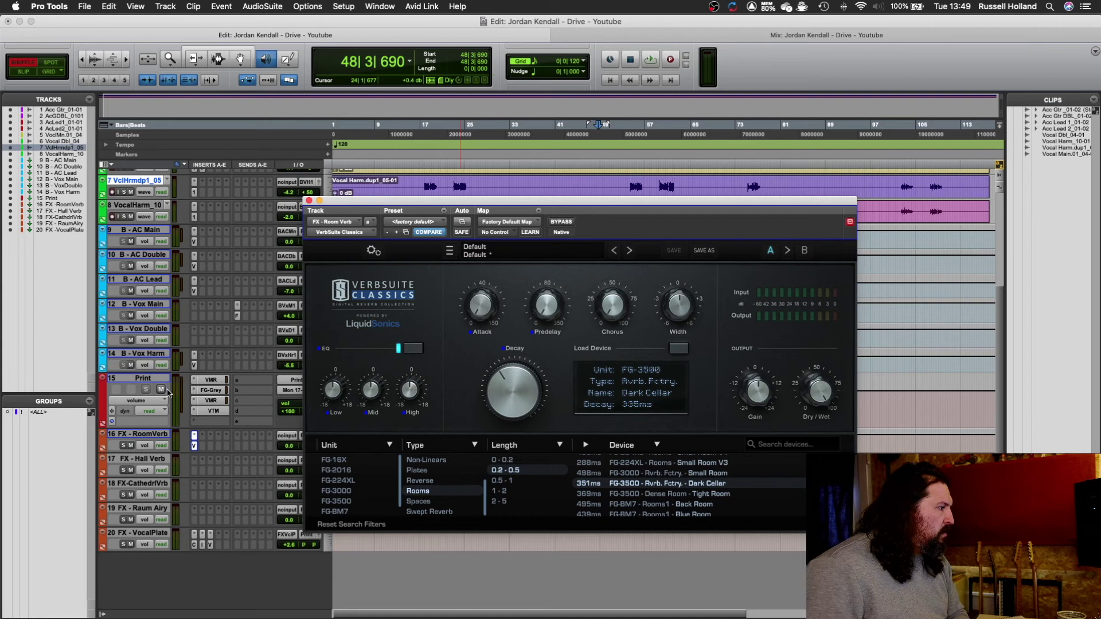
Move B - Vox Main's plate send to slot B and add a send from B - AC Double to FX - Room Verb at +0.2 dB.
left_click_drag(365, 203, 554, 258)
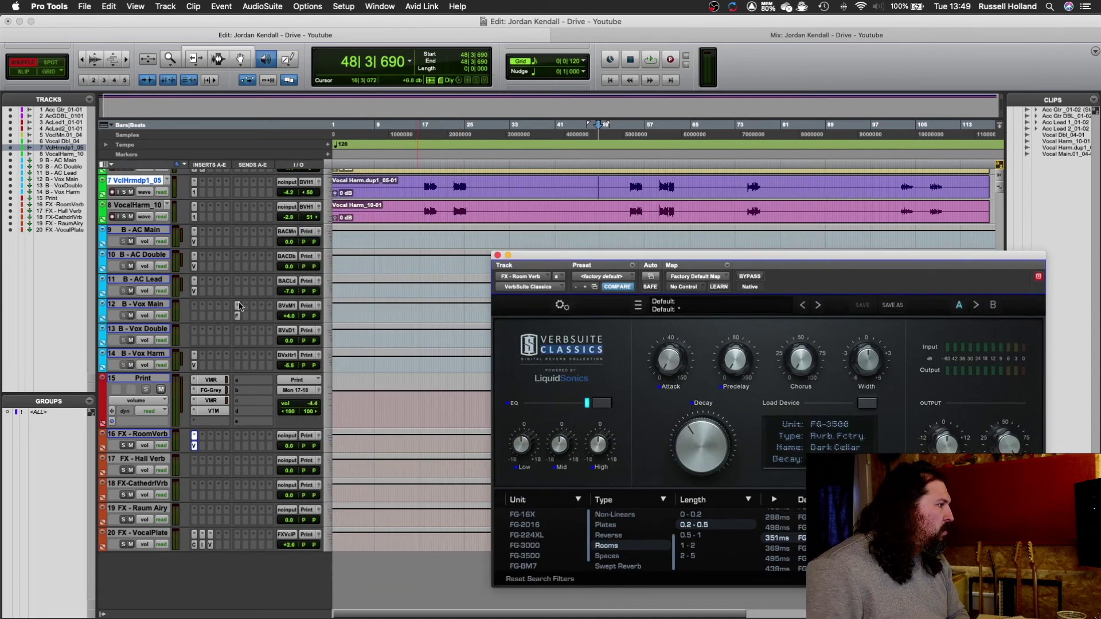
left_click(239, 317)
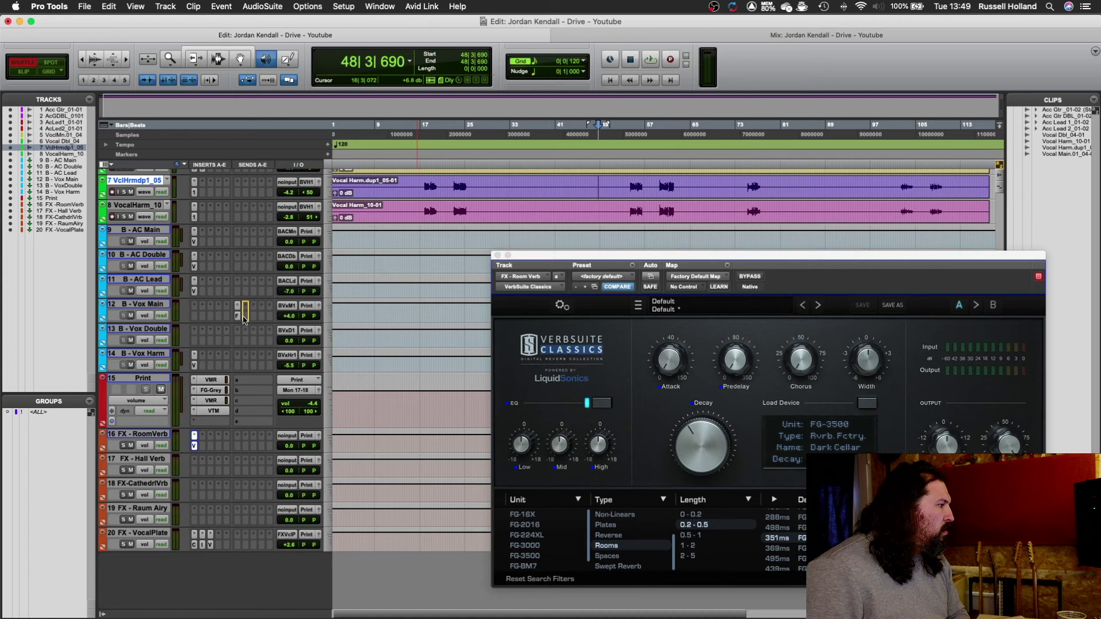
left_click(240, 268)
mouse_move(252, 268)
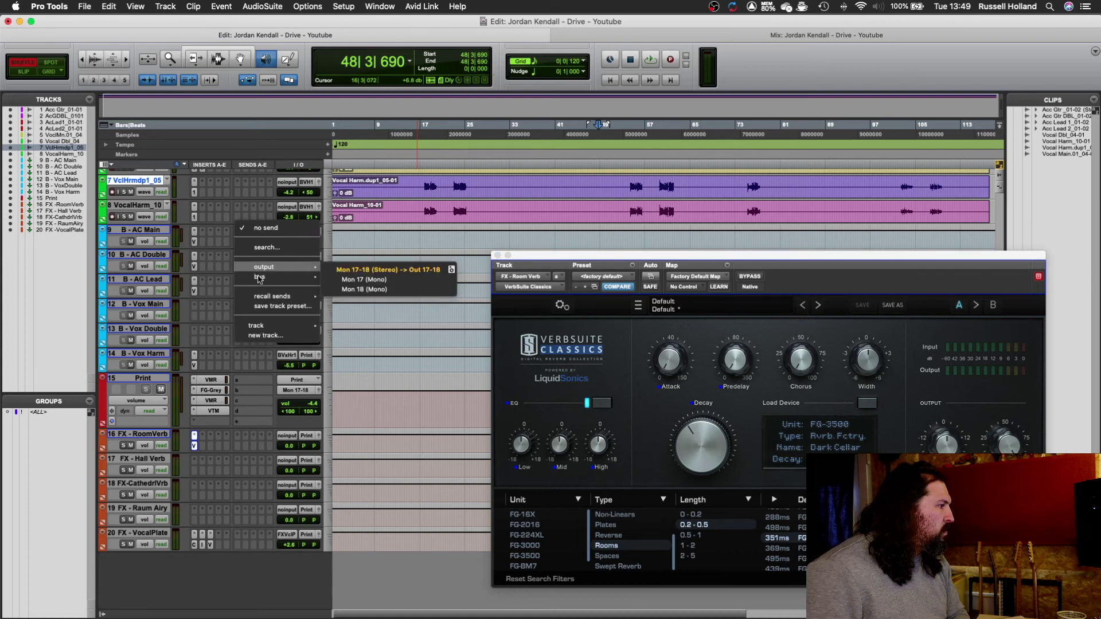
mouse_move(258, 325)
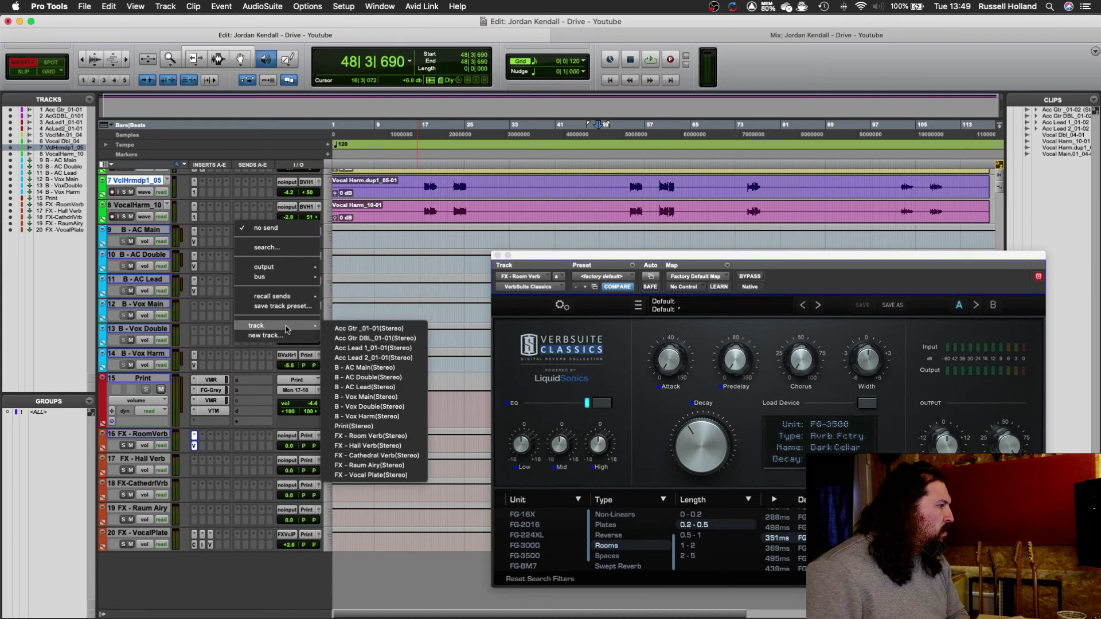
left_click(401, 437)
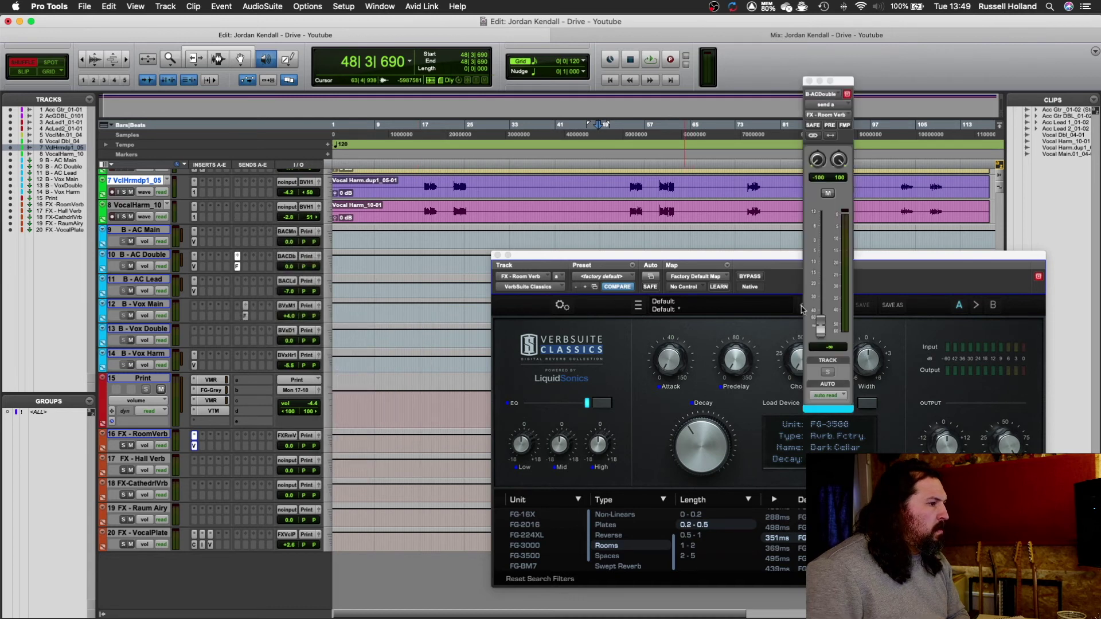
left_click_drag(823, 324, 825, 241)
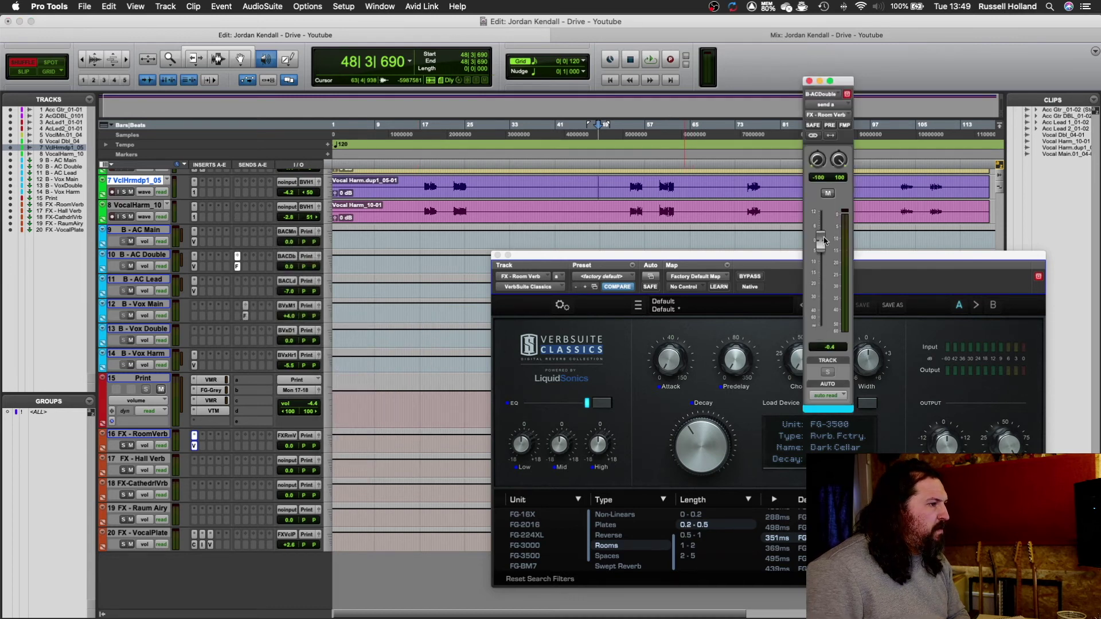
Copy the FX - Room Verb send from B - AC Double to B - AC Lead, B - Vox Main, B - Vox Double and B - Vox Harm.
left_click(241, 275)
left_click(239, 306)
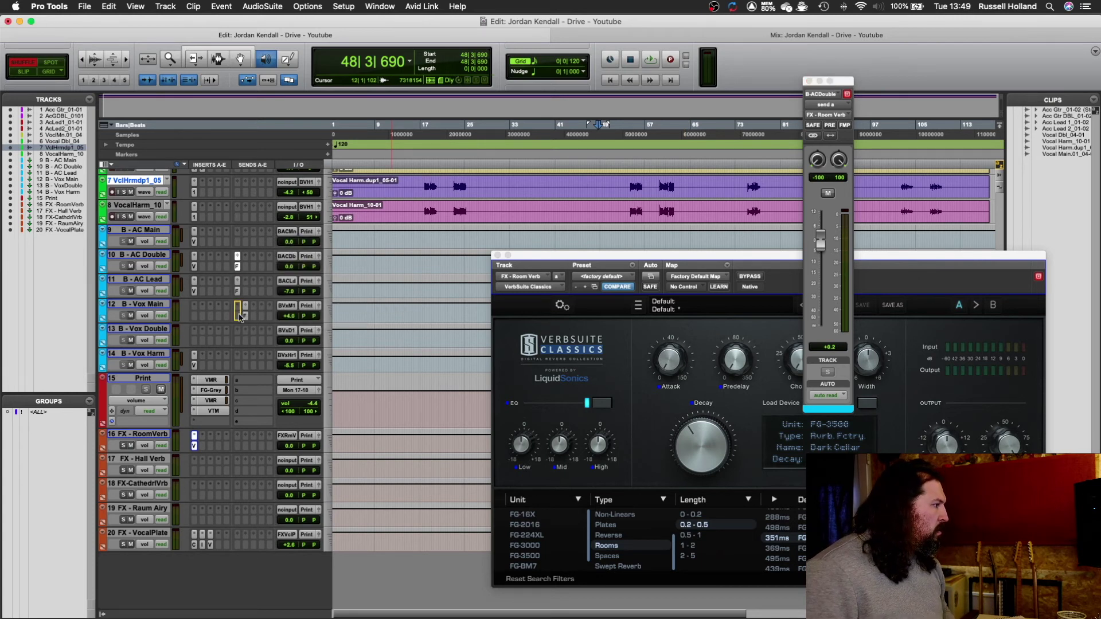
left_click(239, 334)
left_click(221, 330)
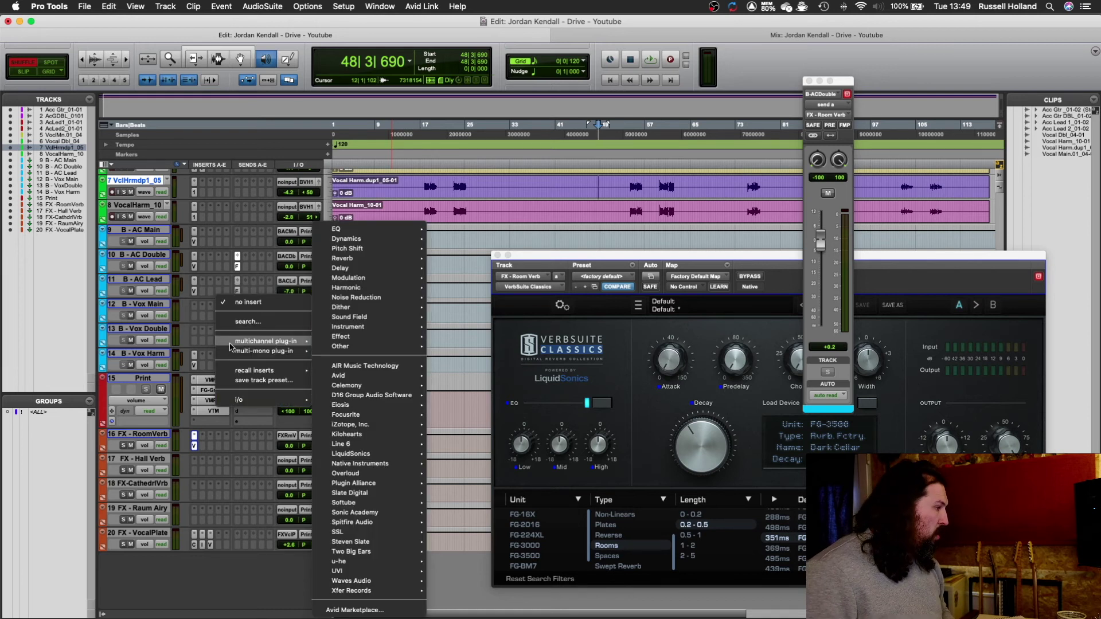
left_click(218, 330)
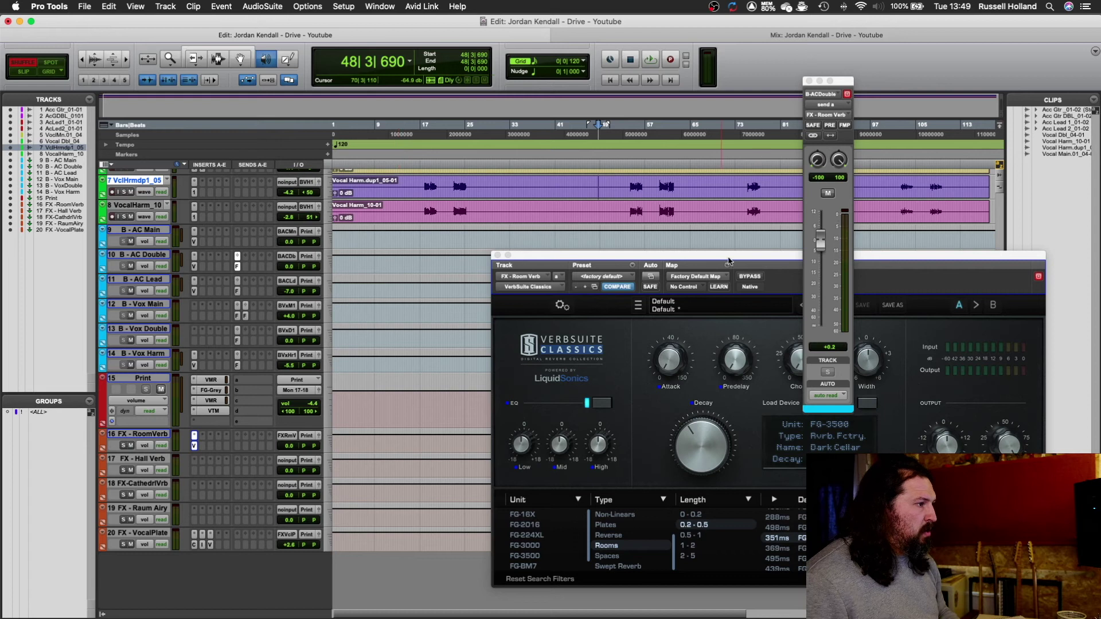
Audition the room reverb in the mix, stop playback and adjust VerbSuite's predelay.
left_click_drag(729, 258, 599, 170)
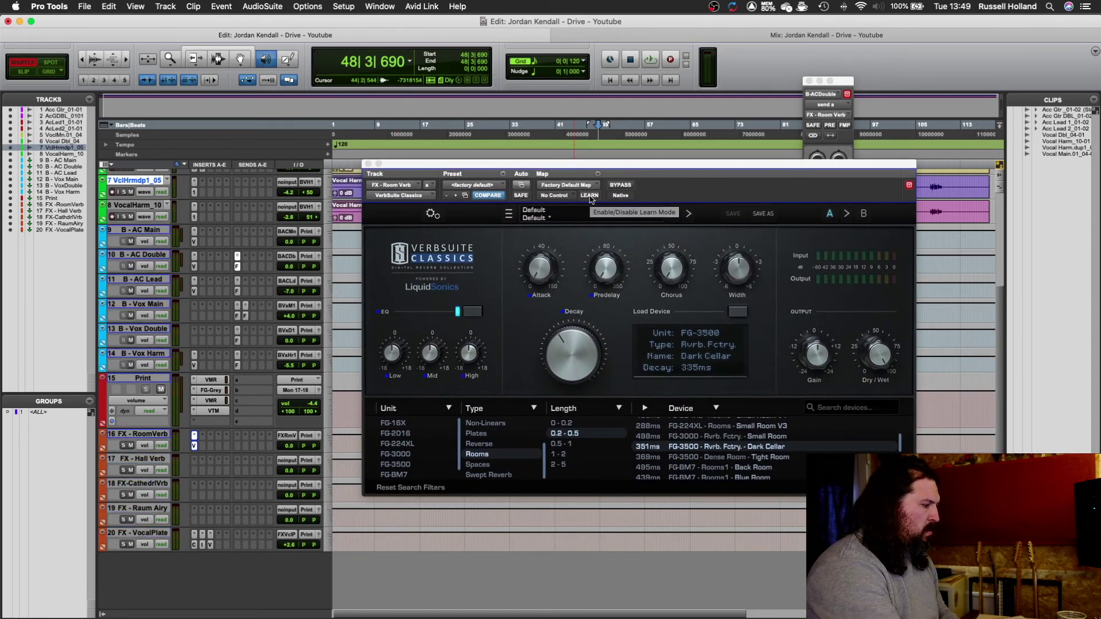
key("space")
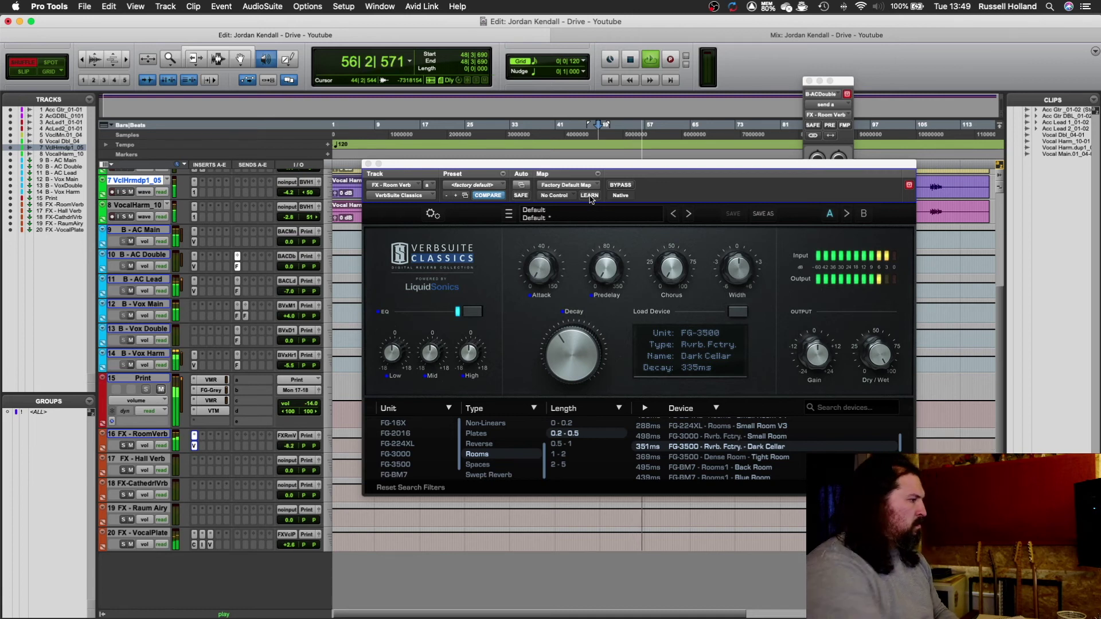
key("space")
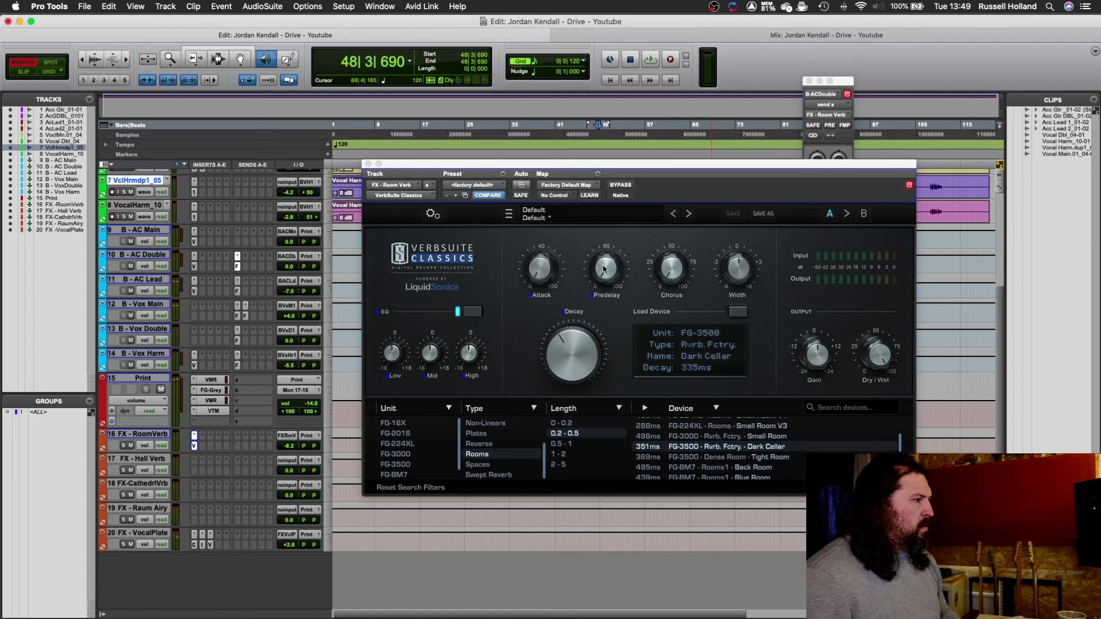
left_click_drag(604, 268, 601, 254)
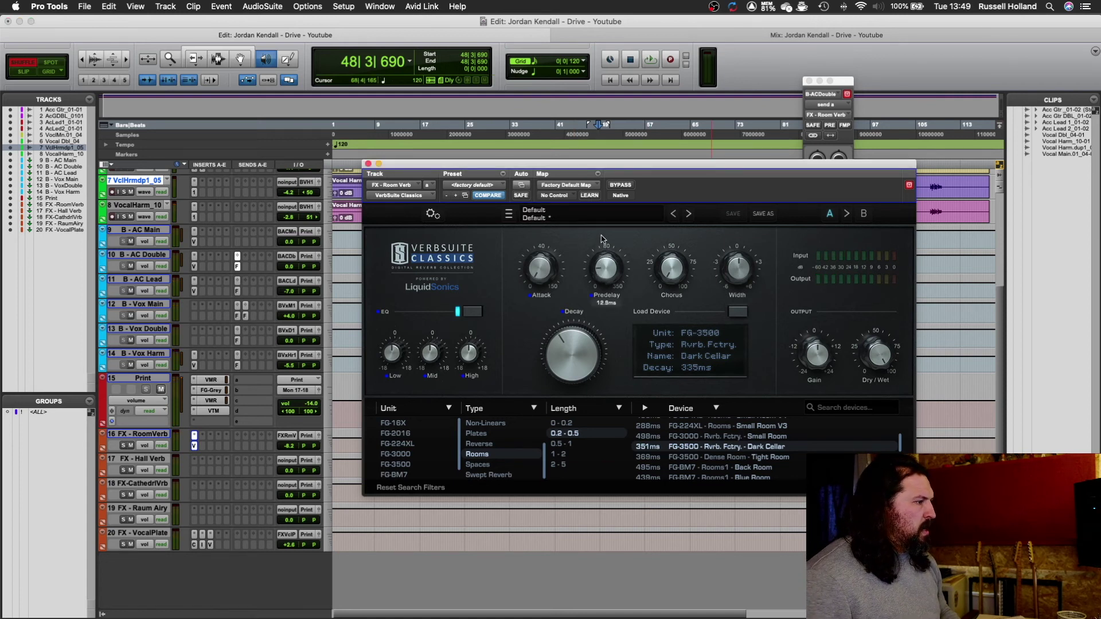
left_click_drag(603, 244, 603, 264)
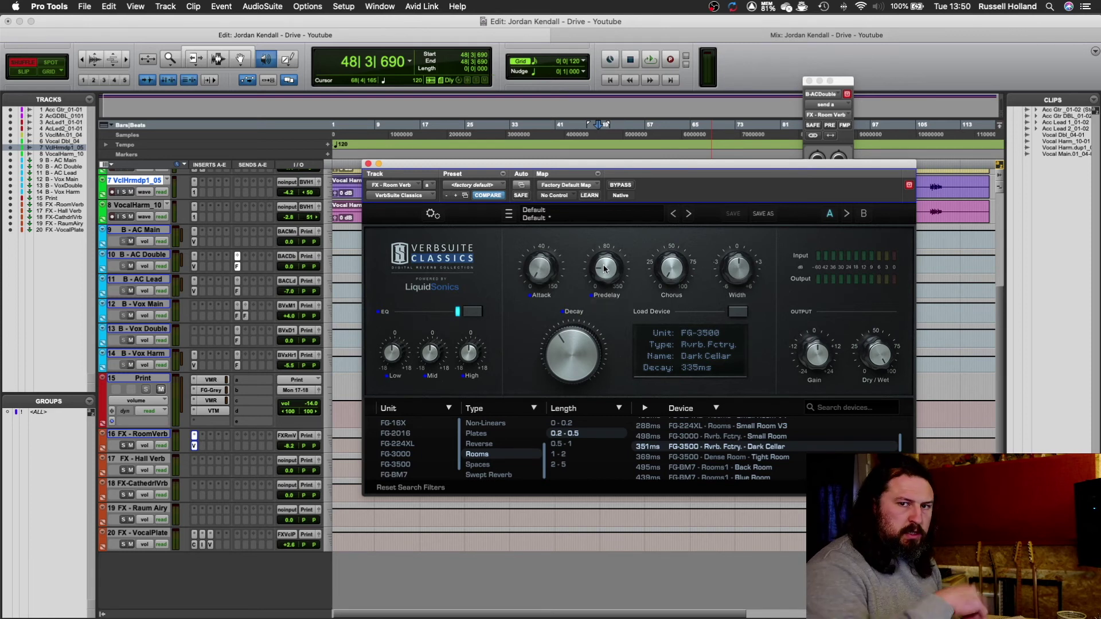
Play the mix and toggle solo on FX - Room Verb to judge the room reverb, then stop playback.
left_click_drag(410, 171, 374, 505)
left_click(547, 318)
scroll(546, 317, "up", 6)
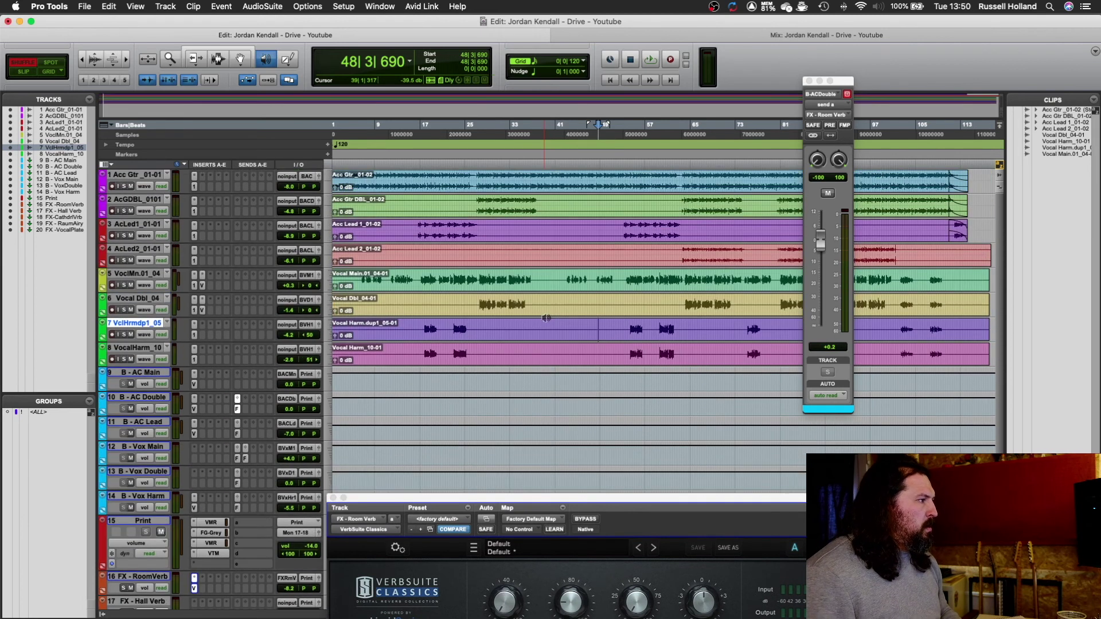
key("space")
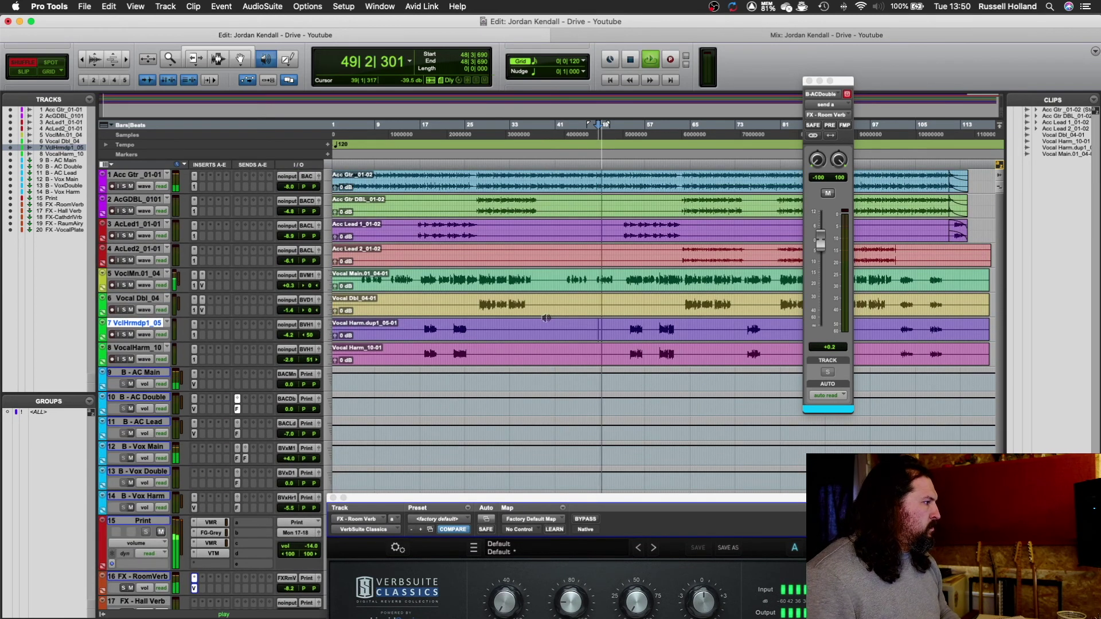
scroll(207, 360, "down", 6)
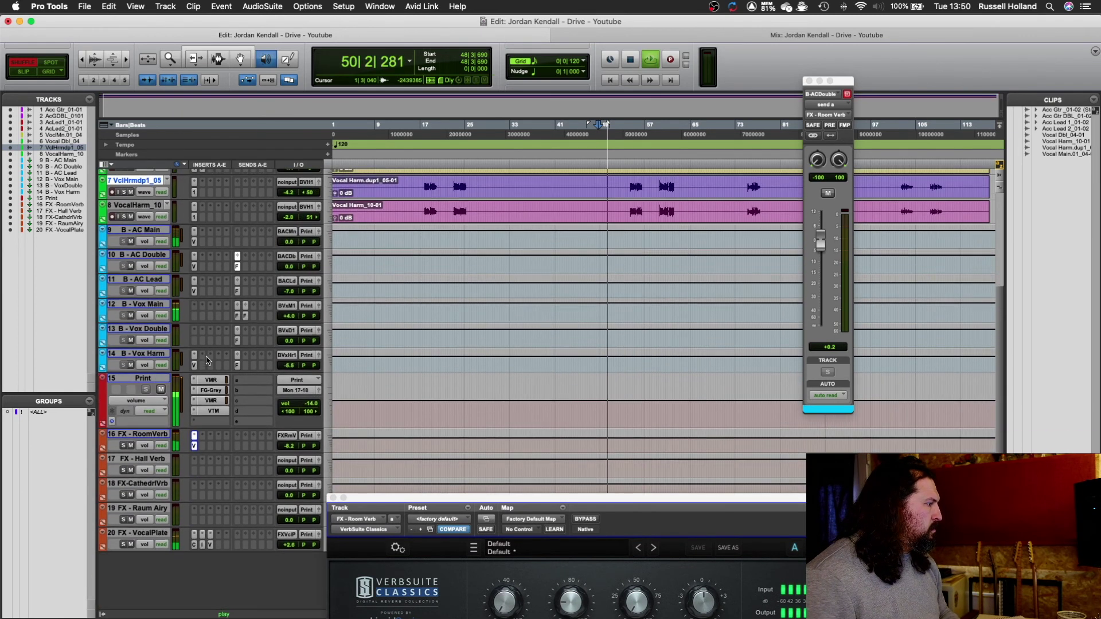
left_click(123, 447)
left_click(123, 446)
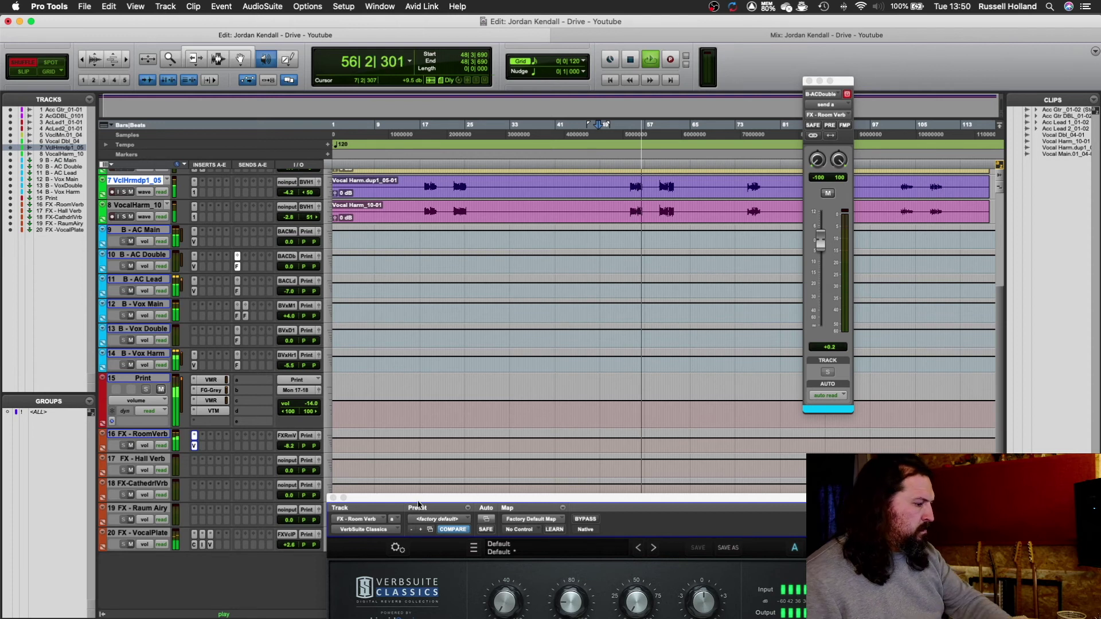
left_click_drag(422, 502, 344, 185)
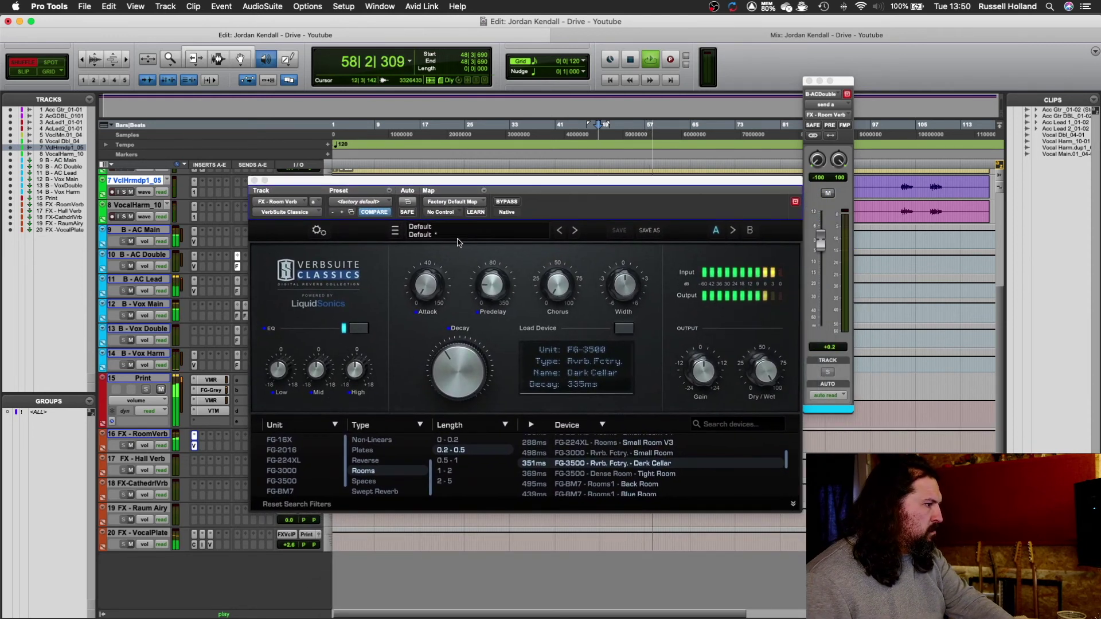
left_click(608, 187)
left_click_drag(591, 186, 769, 220)
key("space")
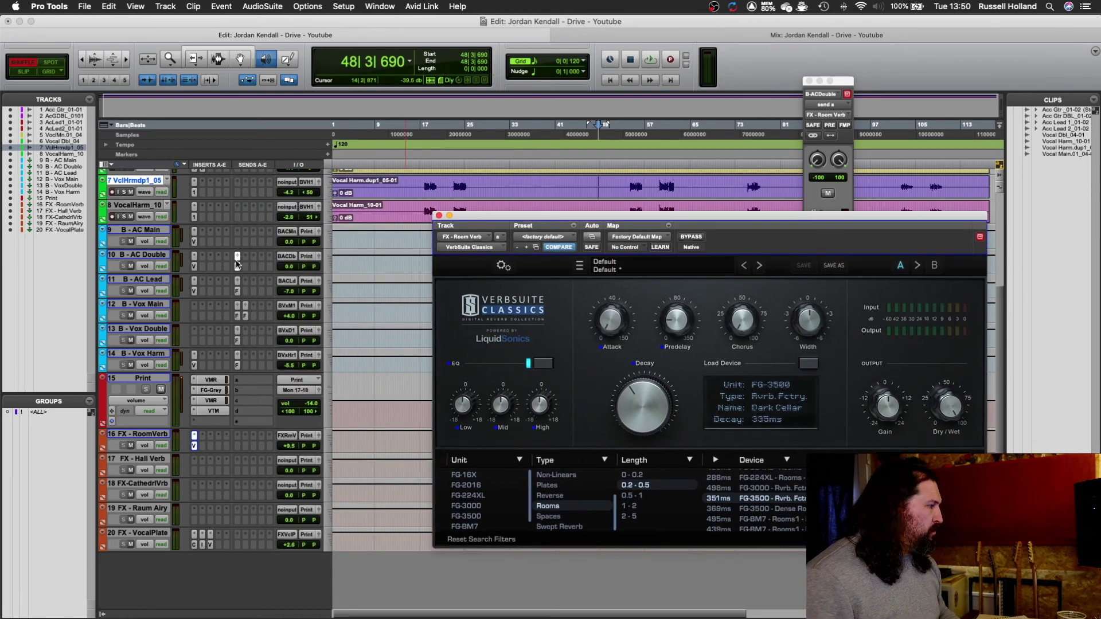
Lower B - Vox Main's send to FX - Room Verb to -11.5 dB.
left_click(237, 265)
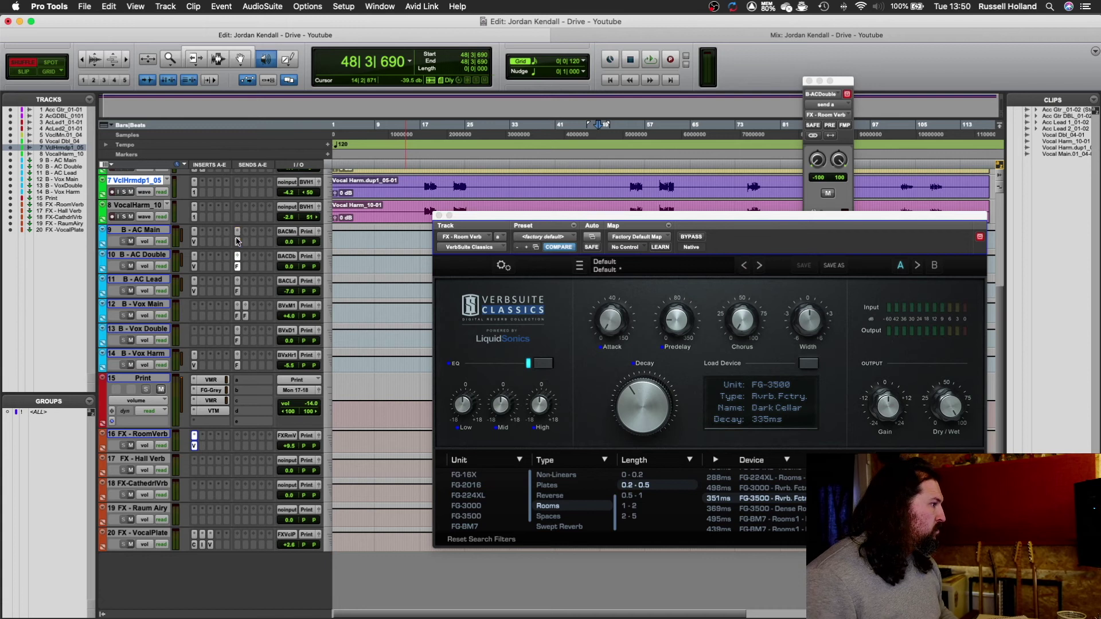
left_click(238, 317)
left_click_drag(820, 243, 819, 263)
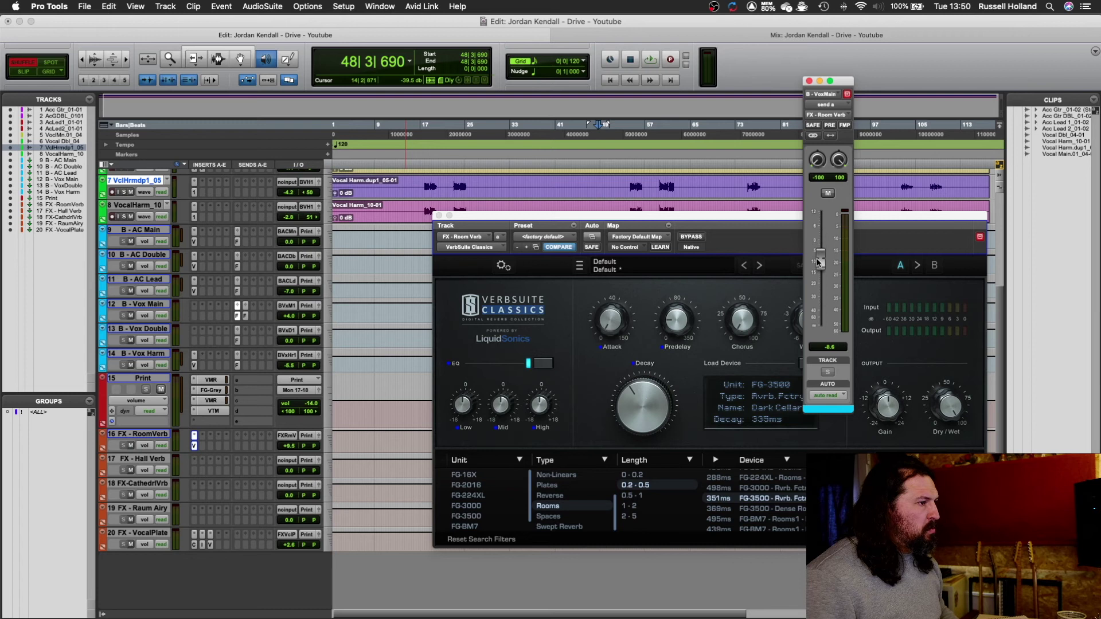
left_click(238, 337)
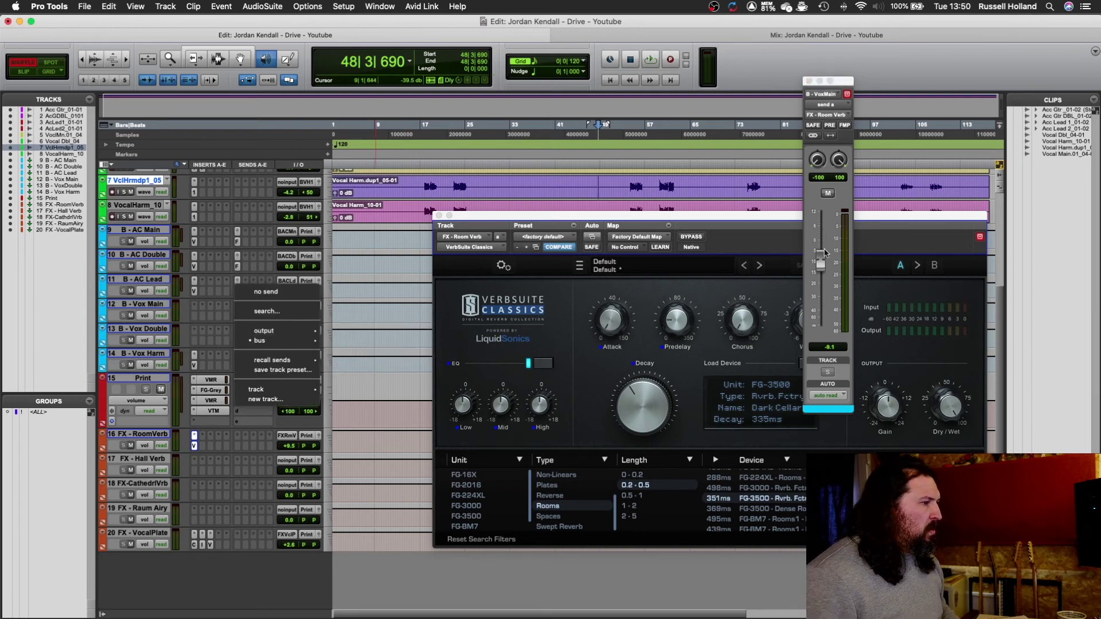
left_click(822, 254)
left_click_drag(821, 255, 821, 272)
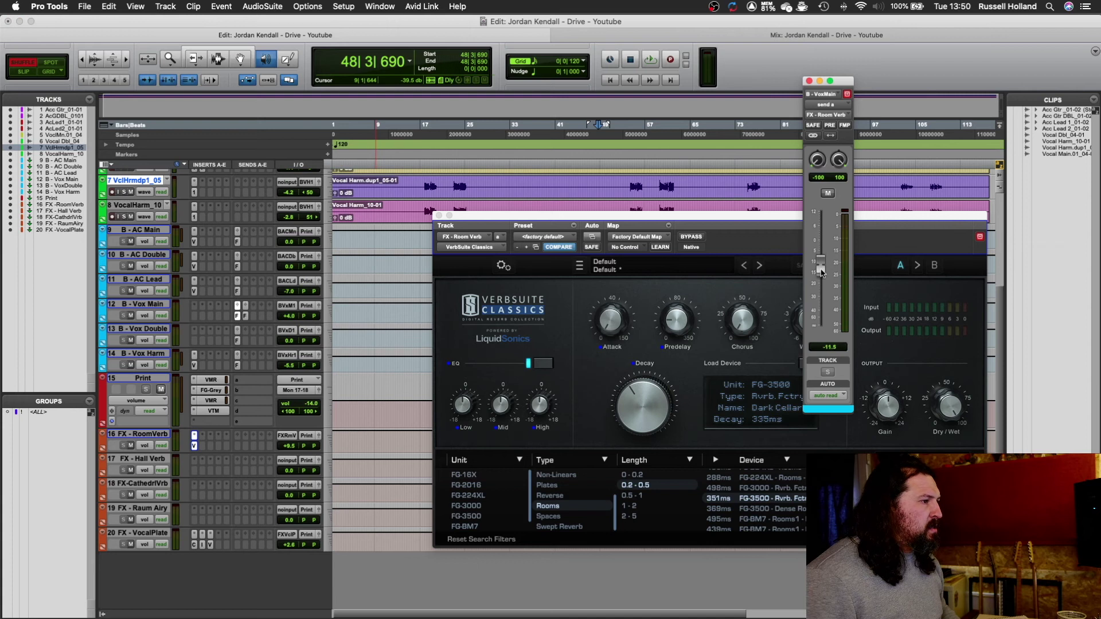
Lower the FX - Room Verb sends of B - Vox Double to -11.0 dB and B - Vox Harm to -10.7 dB.
left_click(238, 342)
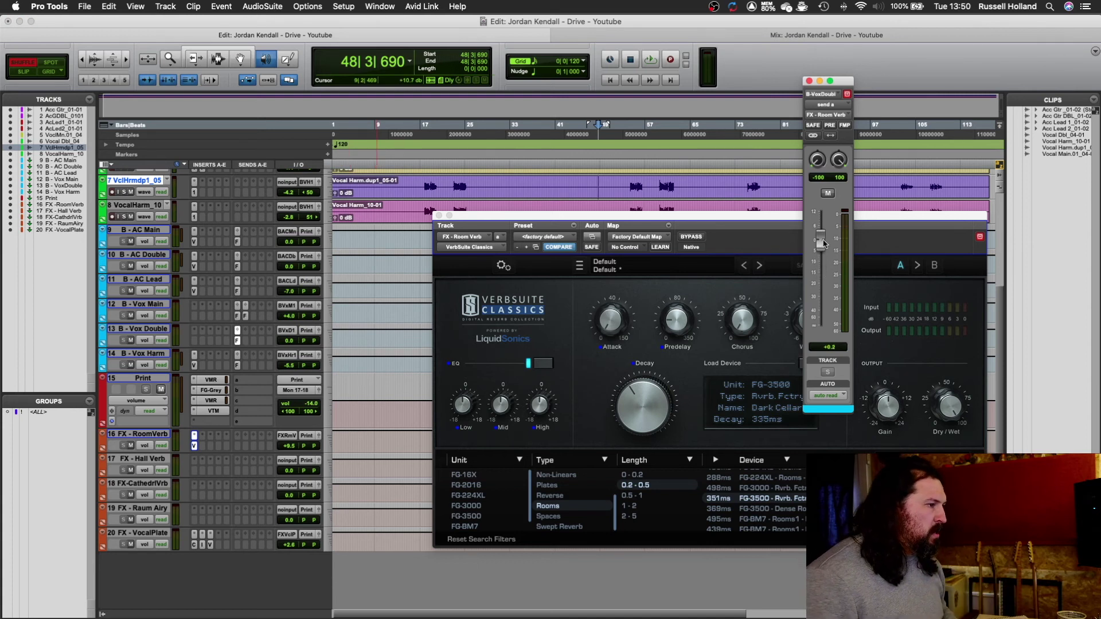
left_click_drag(823, 243, 823, 265)
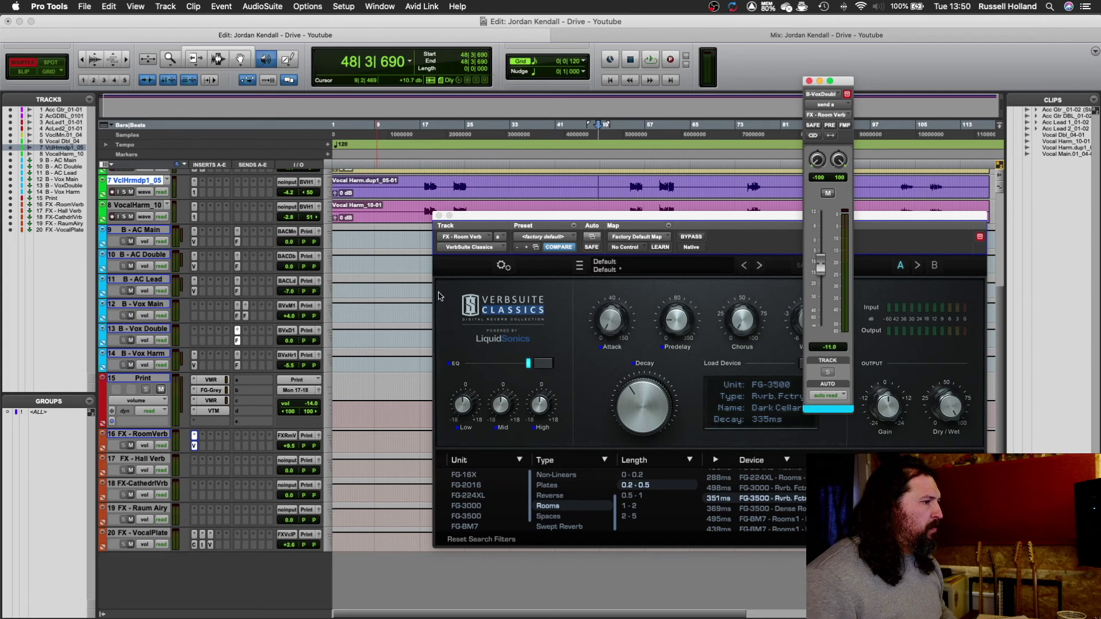
left_click(238, 366)
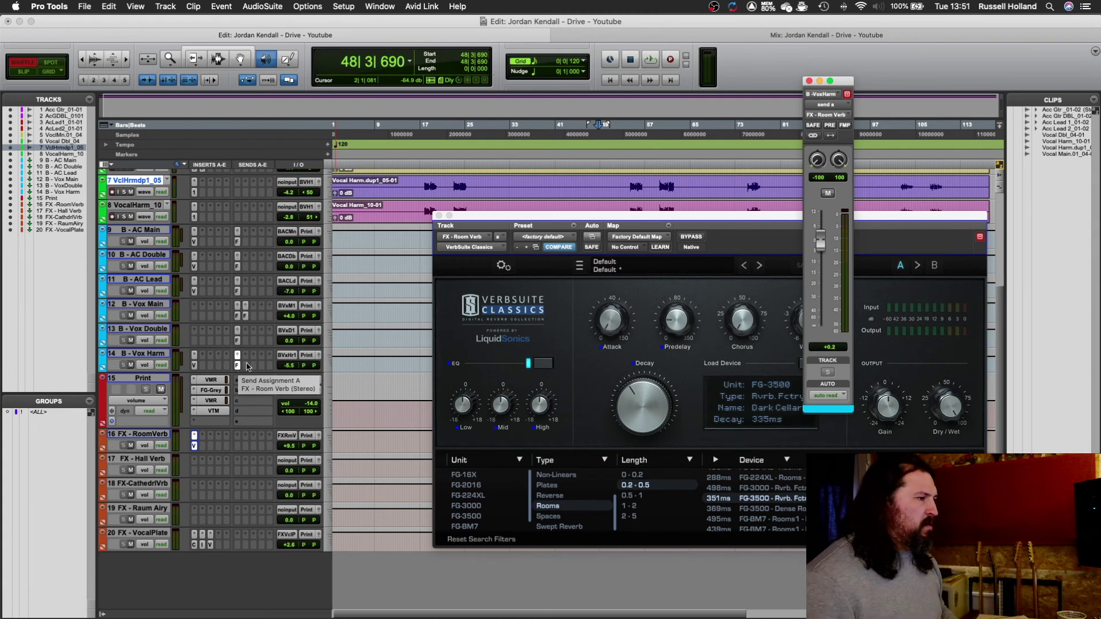
left_click_drag(821, 243, 822, 267)
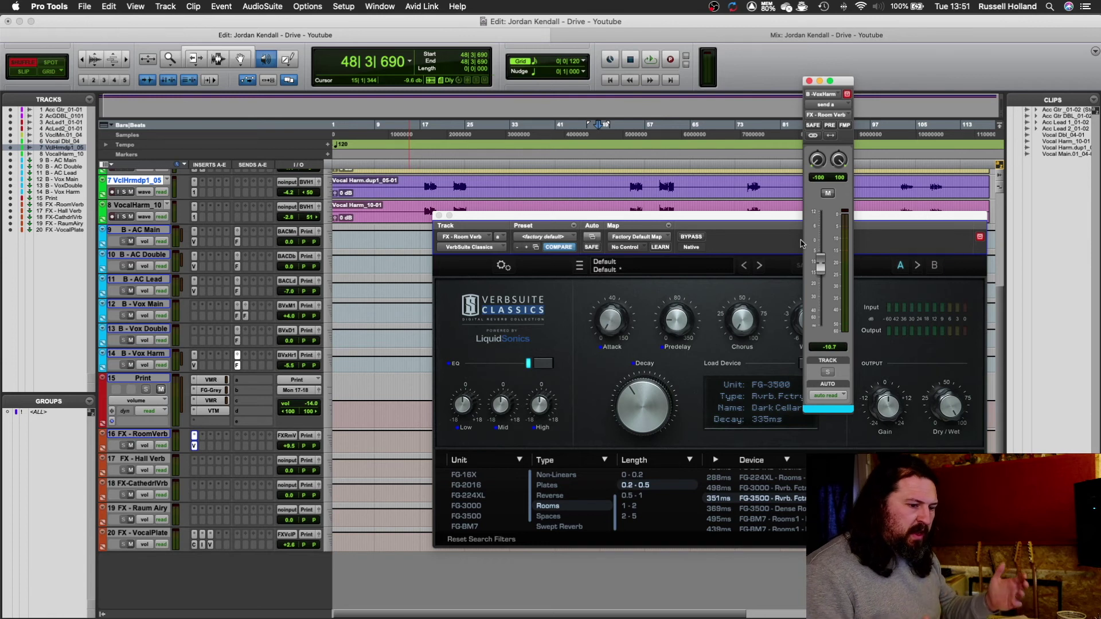
Load FG-3500 - Dense Room - Tight Room on FX - Room Verb, set its decay to 316 ms and audition it in the mix.
key("space")
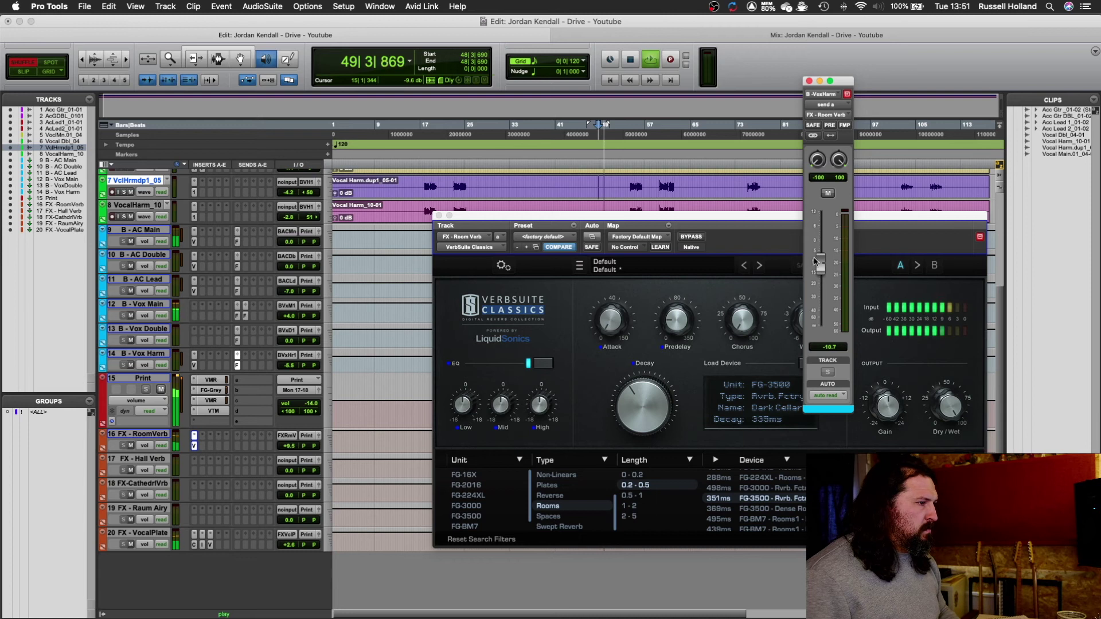
left_click_drag(774, 220, 615, 186)
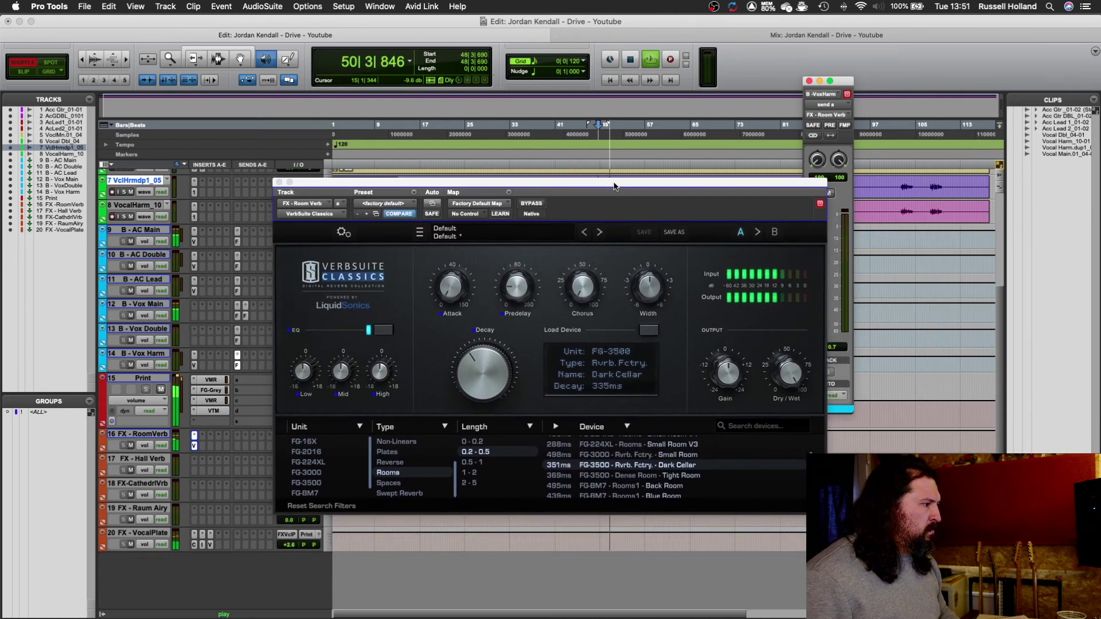
key("space")
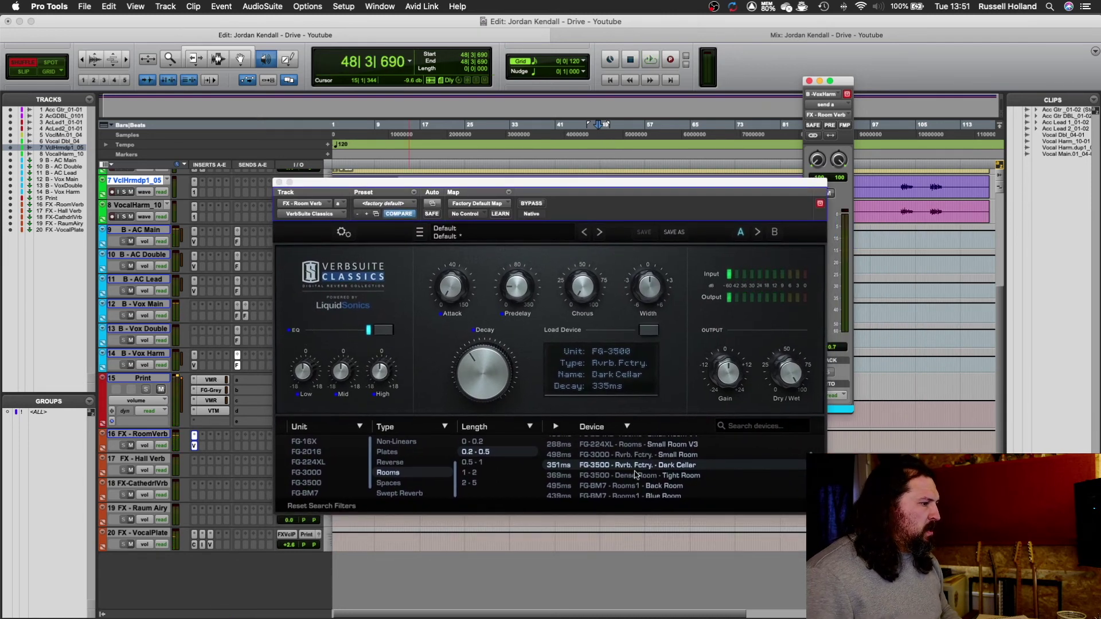
left_click(641, 476)
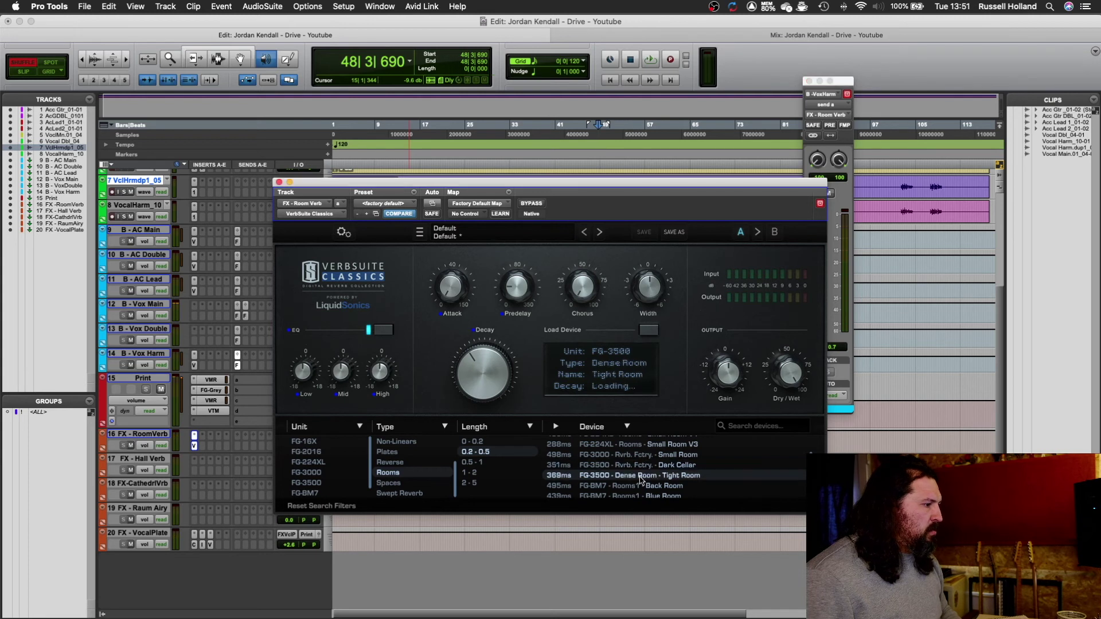
left_click_drag(483, 365, 478, 371)
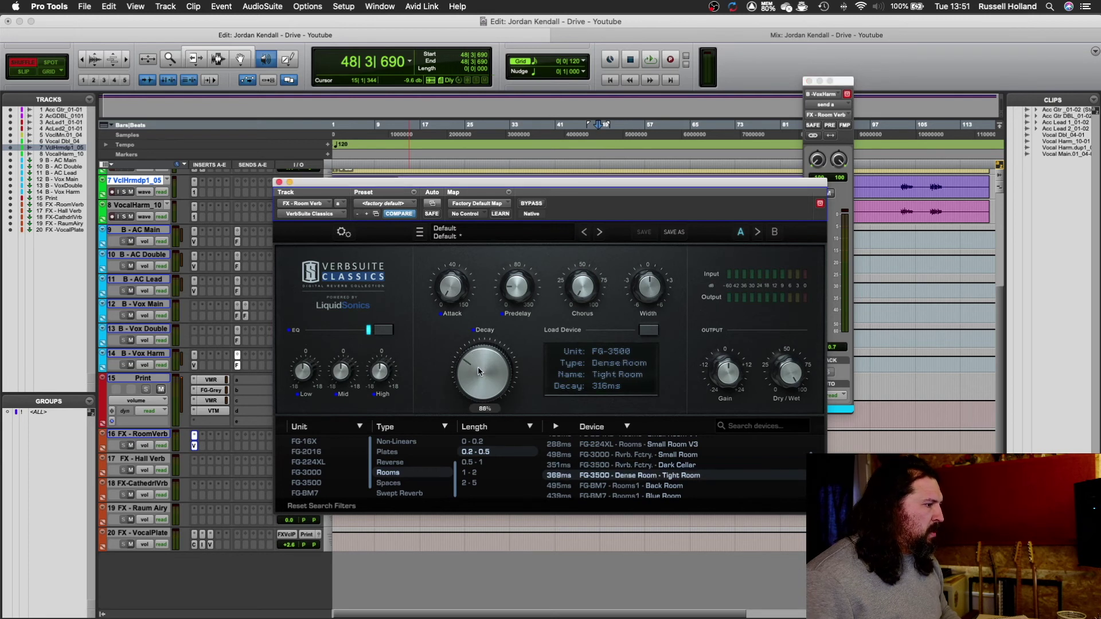
left_click(650, 330)
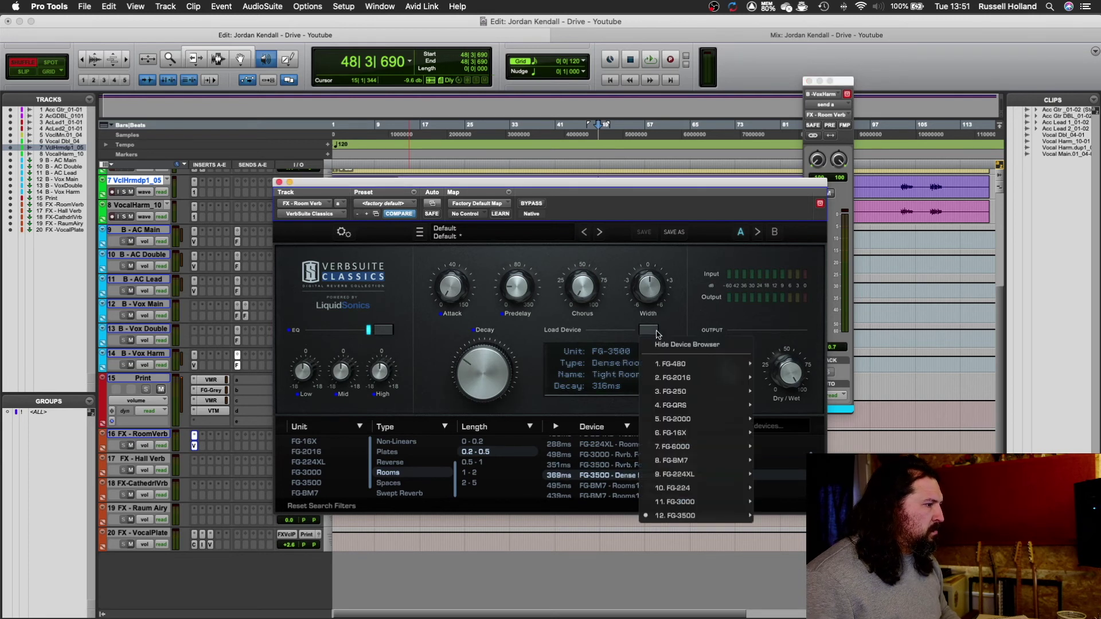
left_click(607, 321)
key("space")
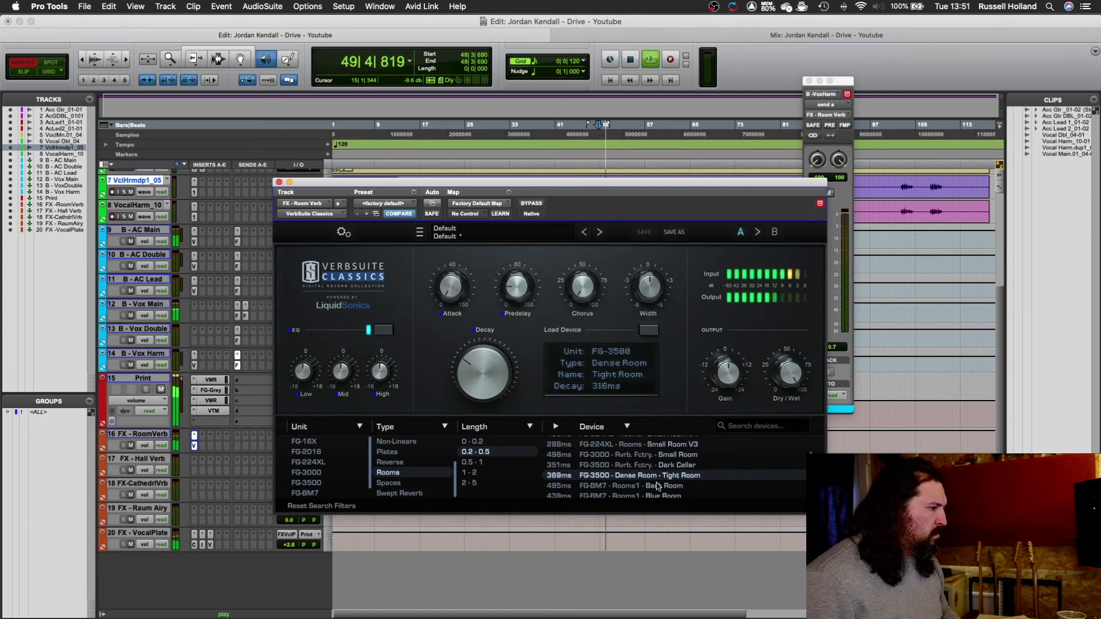
Try FG-BM7 - Rooms1 - Blue Room on FX - Room Verb with its decay at 303 ms and audition it in the mix.
mouse_move(518, 288)
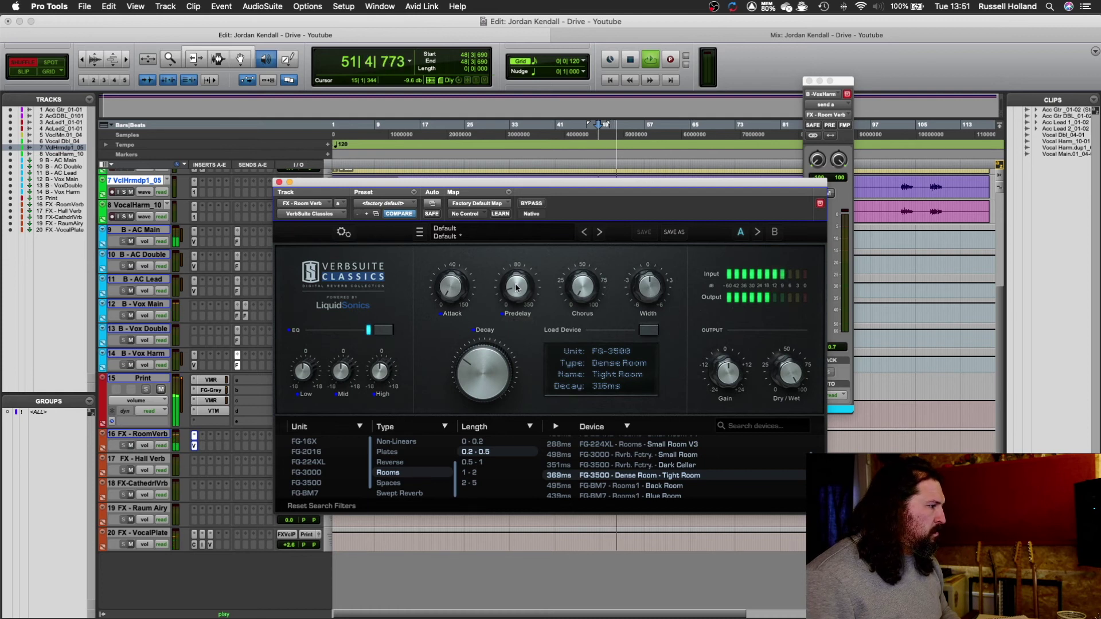
key("space")
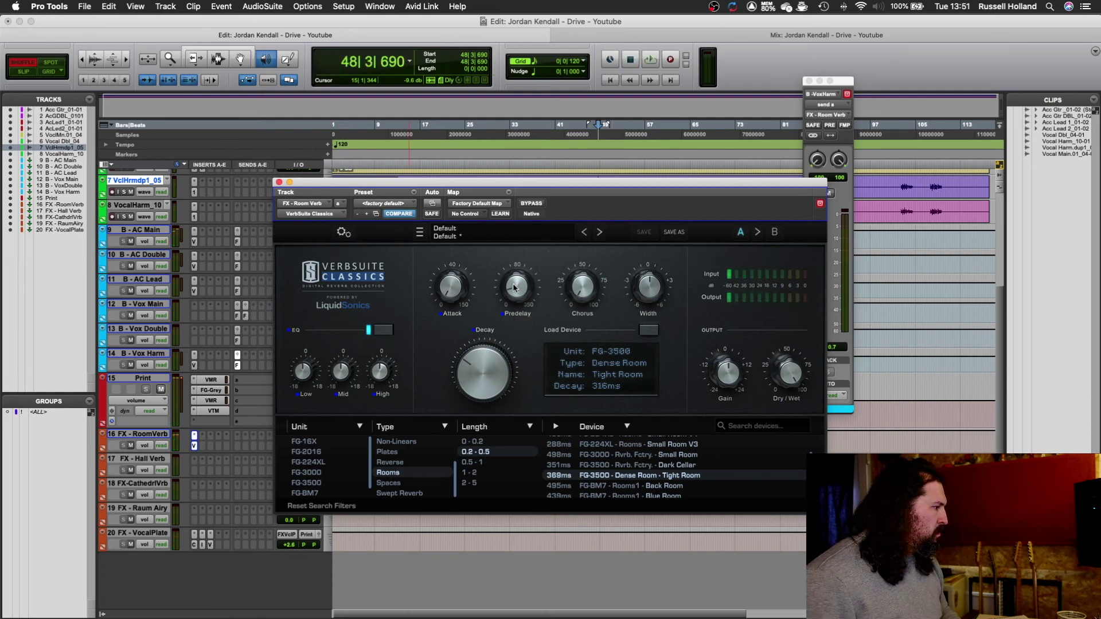
key("space")
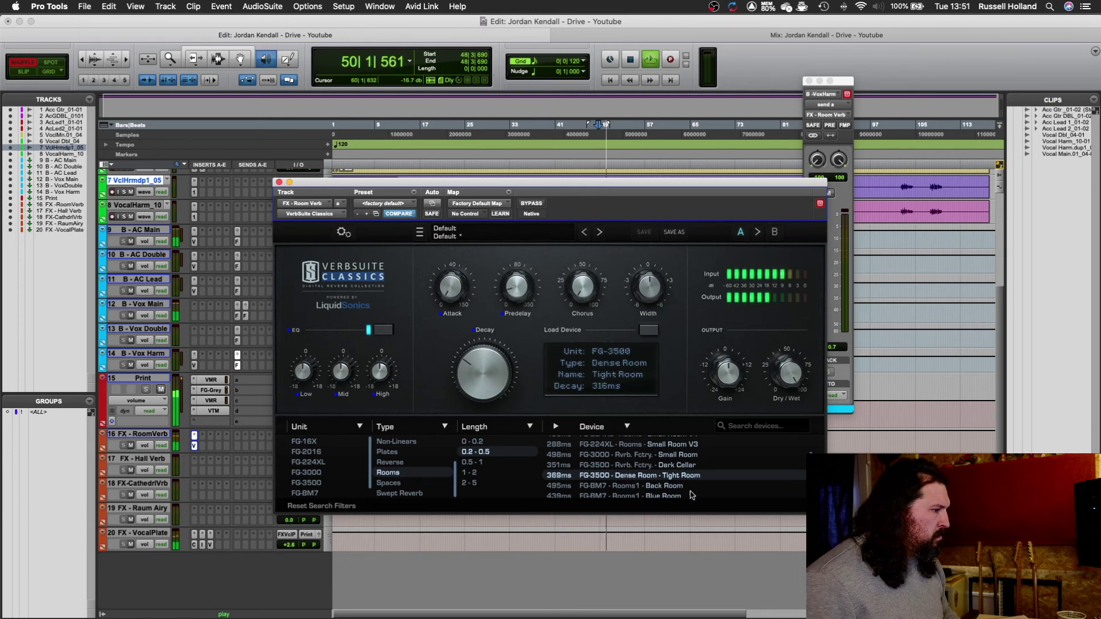
scroll(691, 495, "down", 1)
left_click(666, 493)
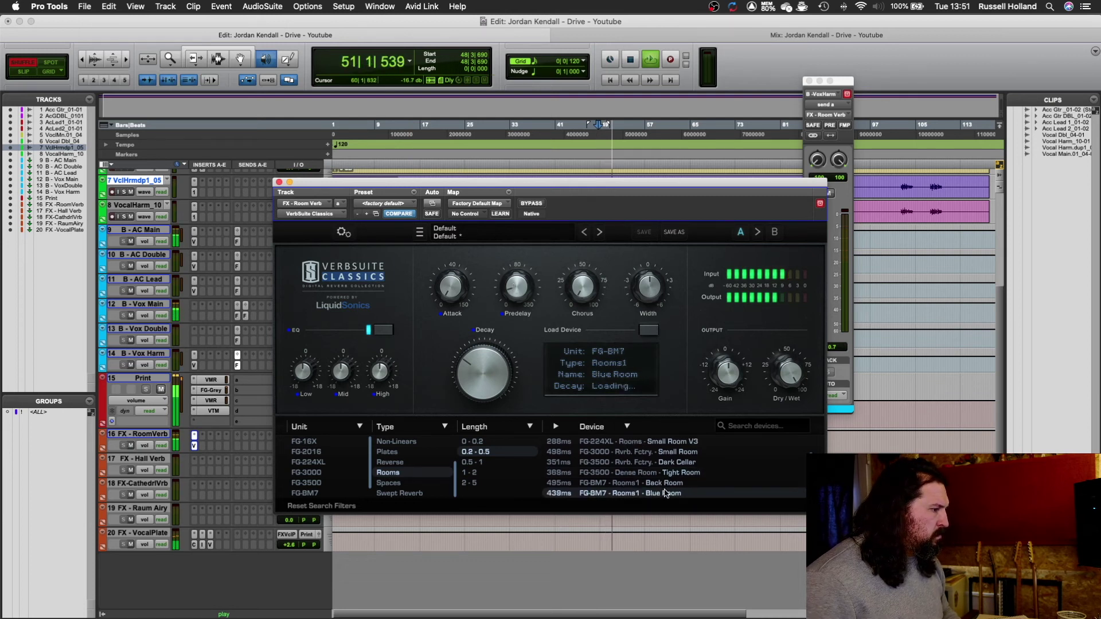
left_click_drag(493, 358, 484, 370)
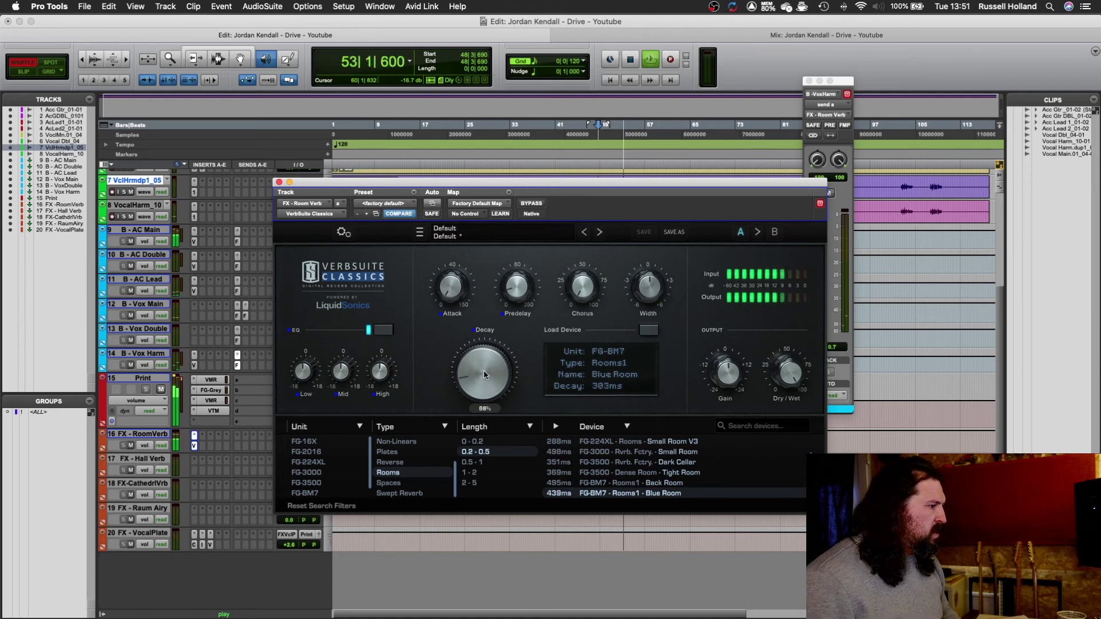
key("space")
key("space")
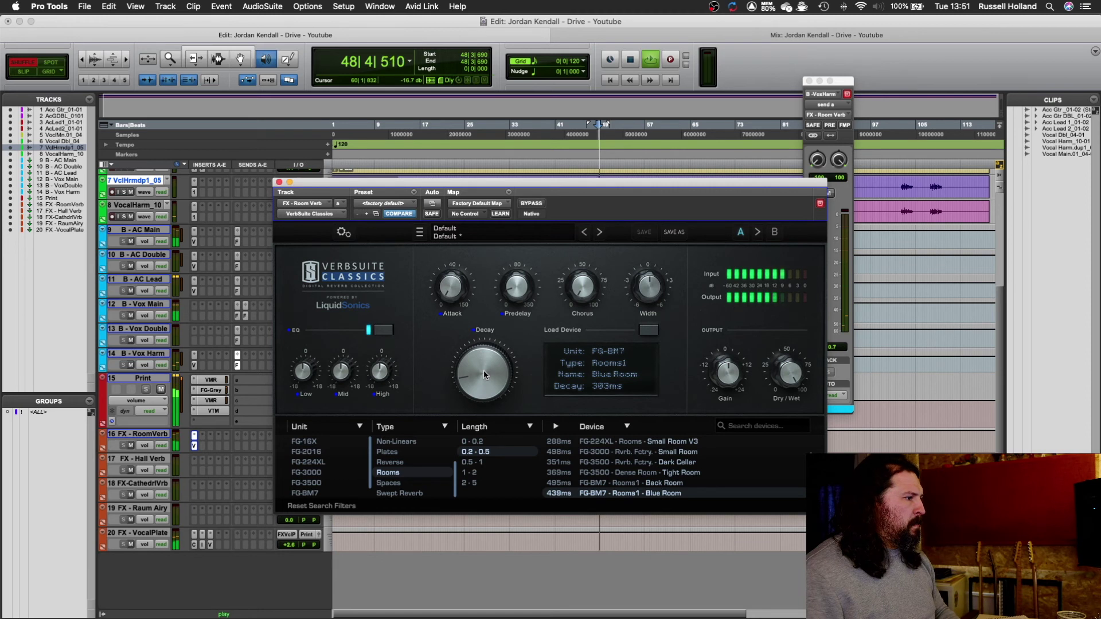
Compare other short rooms, load FG-2016 - St. Room - Warm Room on FX - Room Verb and set its decay to 297 ms during playback.
scroll(678, 470, "down", 1)
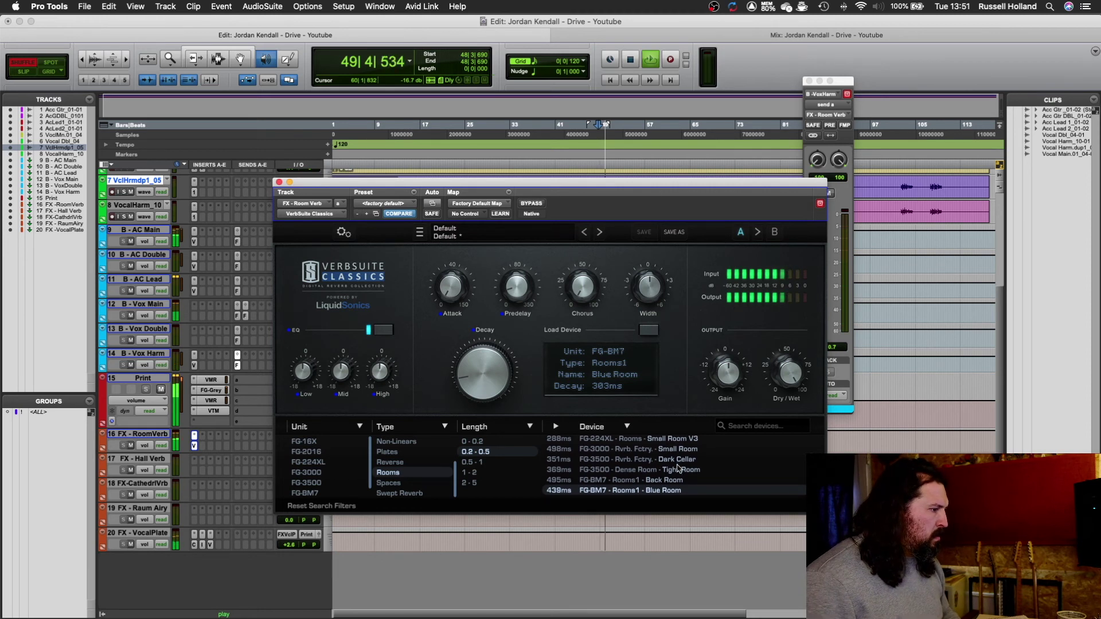
scroll(678, 469, "up", 3)
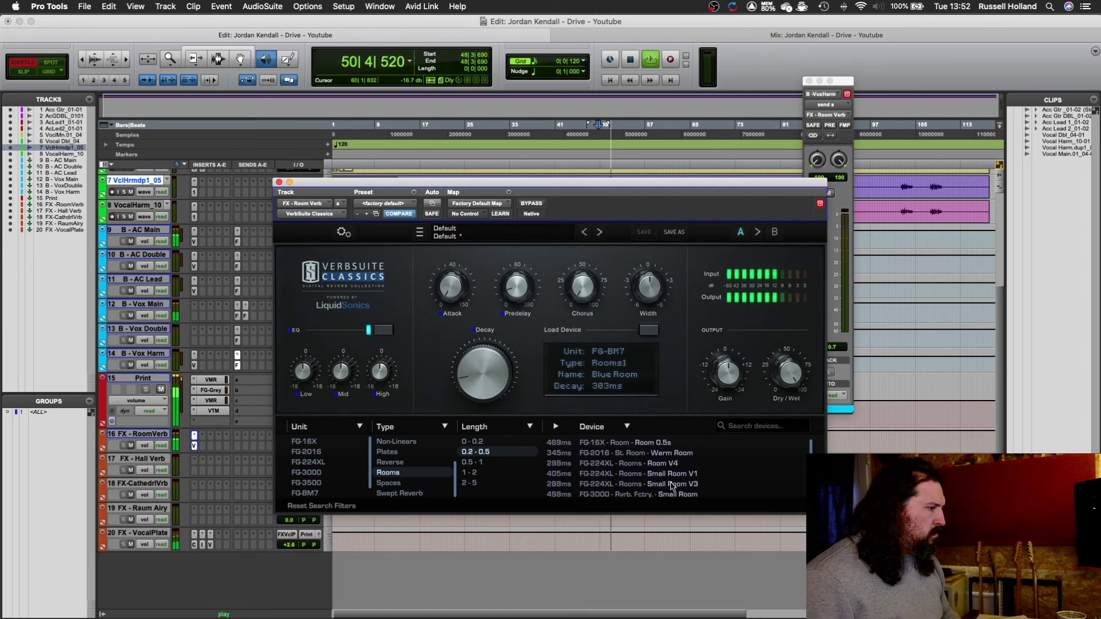
left_click(672, 485)
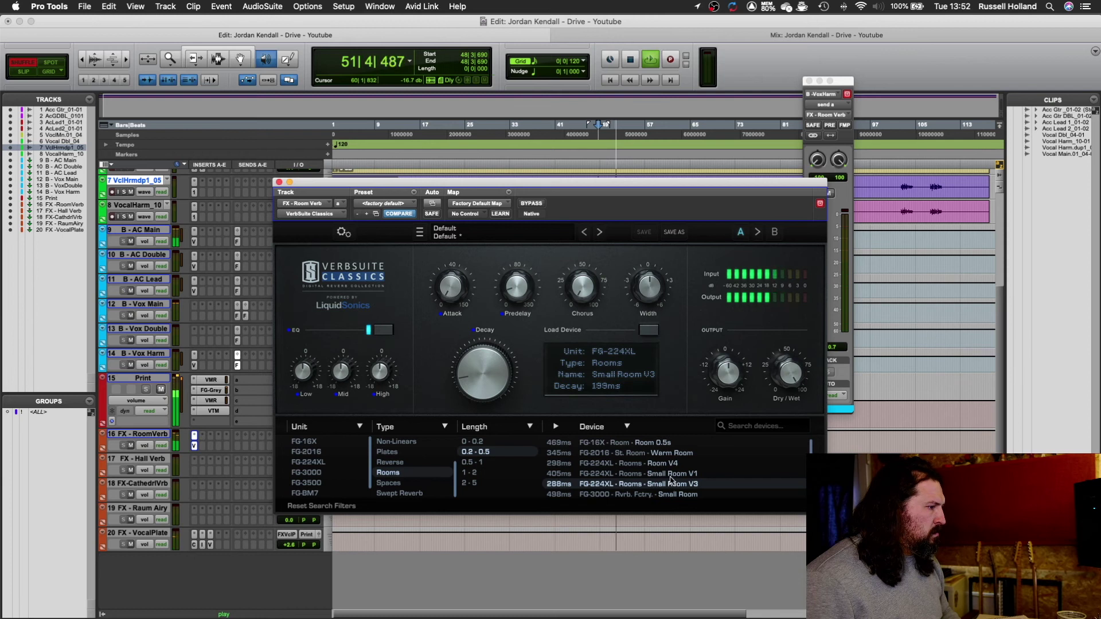
left_click(671, 476)
left_click(671, 454)
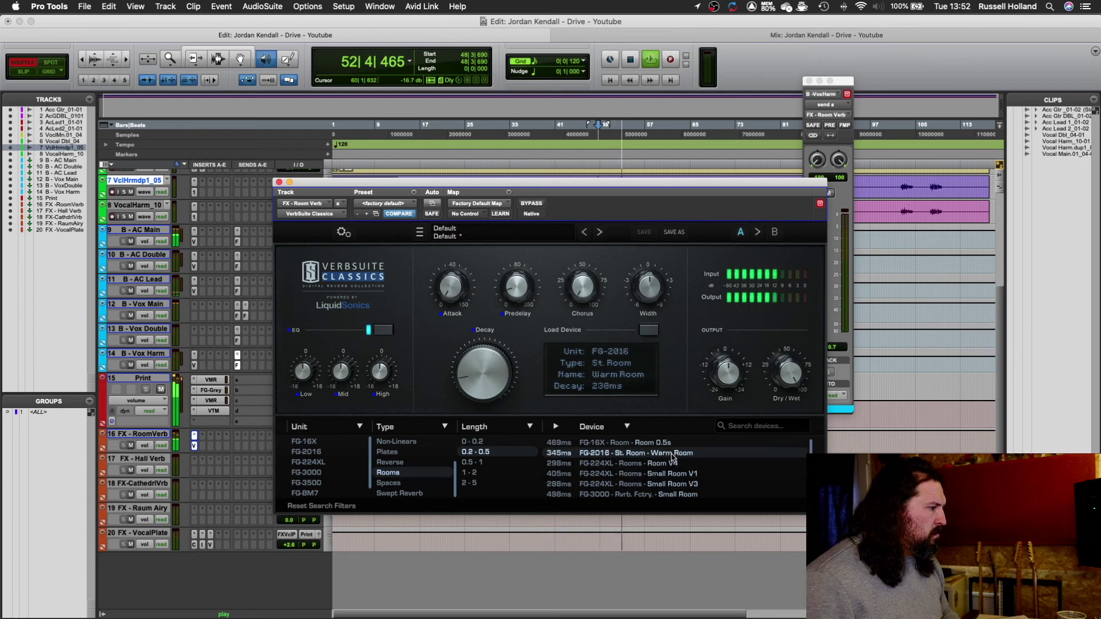
left_click_drag(463, 369, 490, 371)
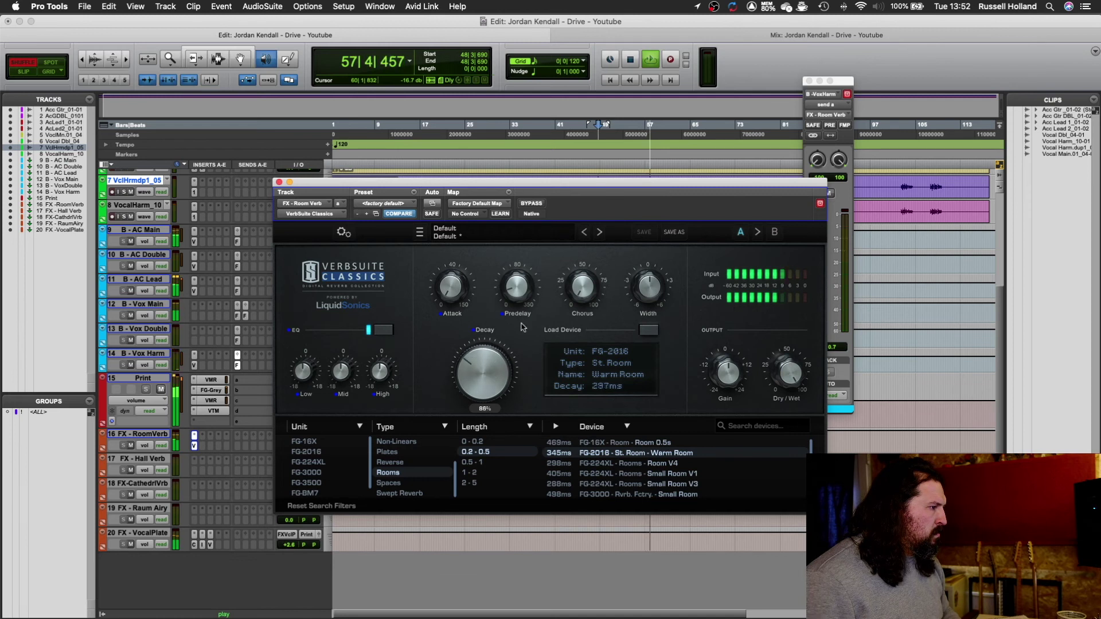
mouse_move(515, 289)
left_mouse_down()
mouse_move(518, 315)
mouse_move(518, 260)
mouse_move(518, 270)
left_mouse_up()
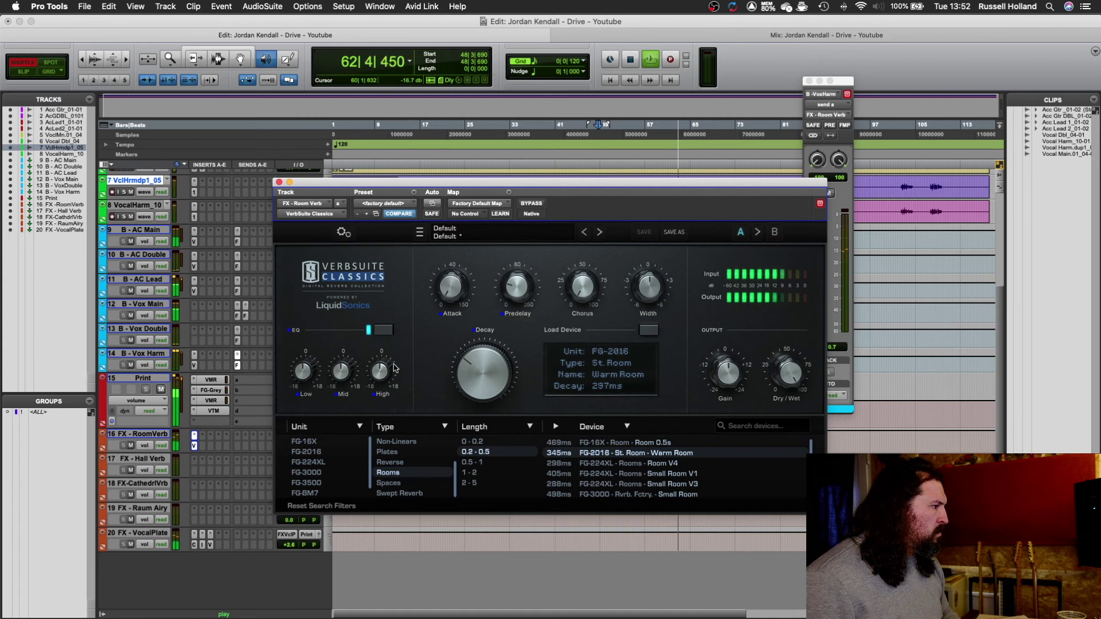
key("space")
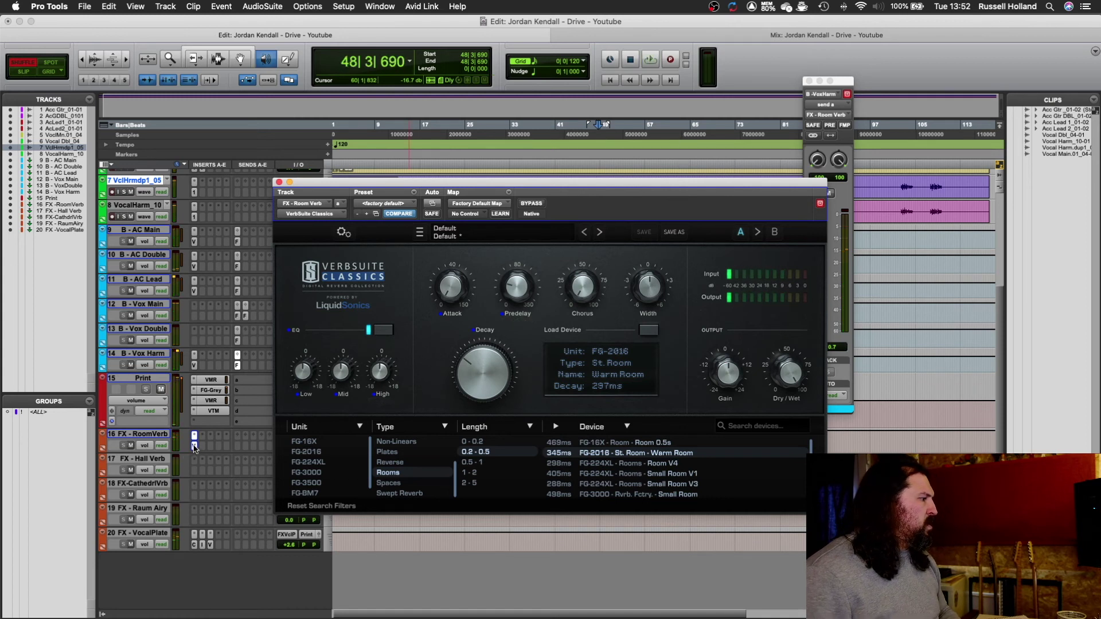
Place Infinity EQ ahead of VerbSuite Classics on FX - Room Verb, with a low cut at 197 Hz and a high cut at 2.42 kHz.
left_click(202, 447)
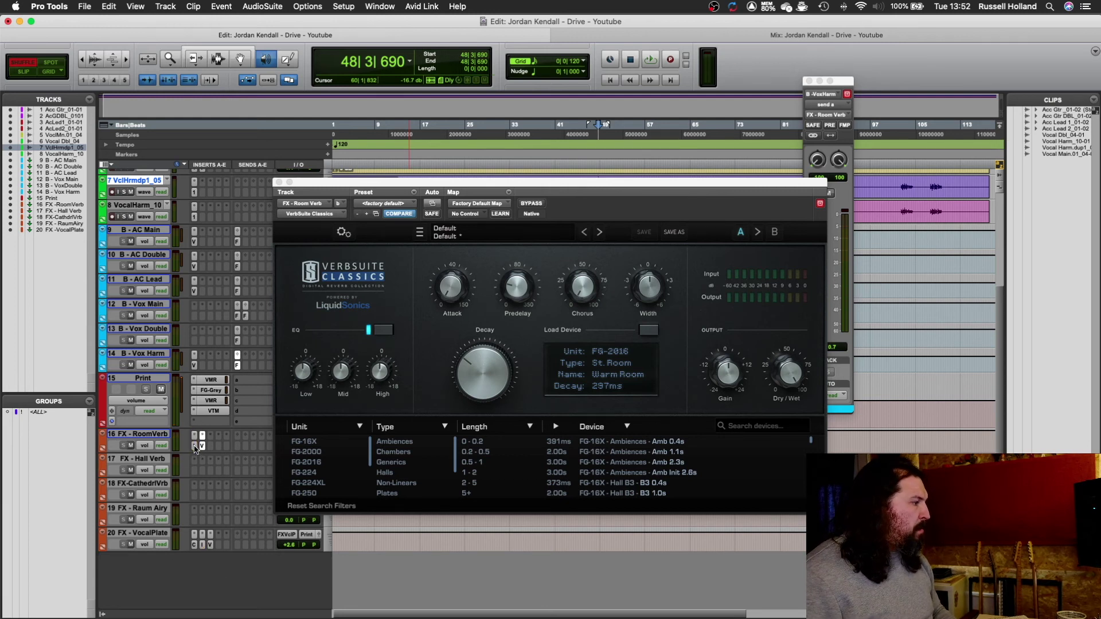
key("space")
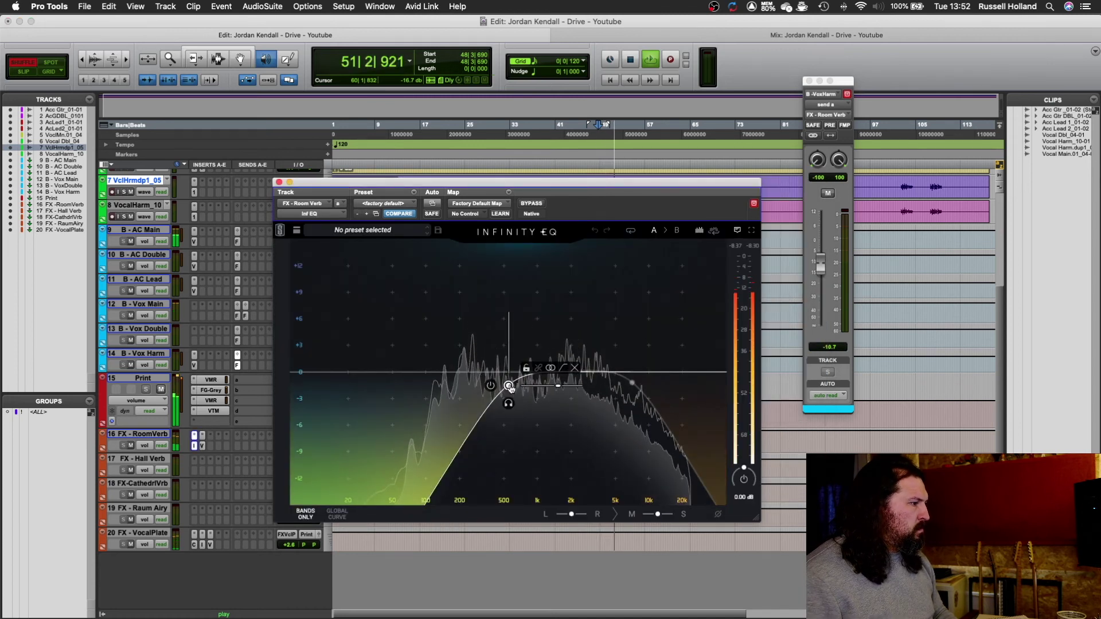
left_click_drag(509, 386, 459, 382)
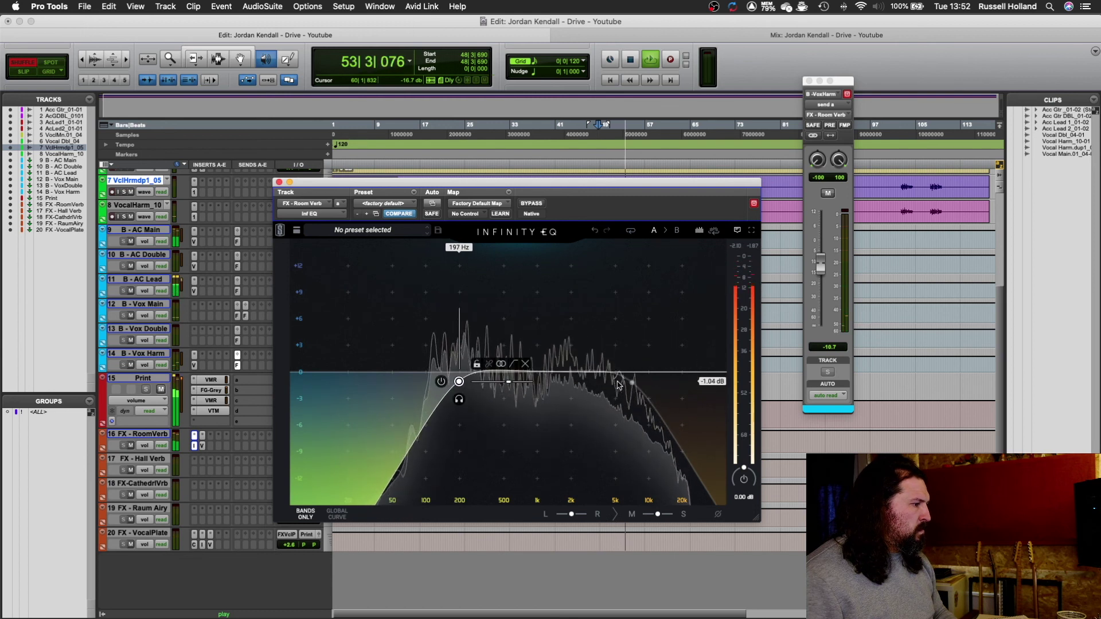
left_click_drag(632, 381, 580, 381)
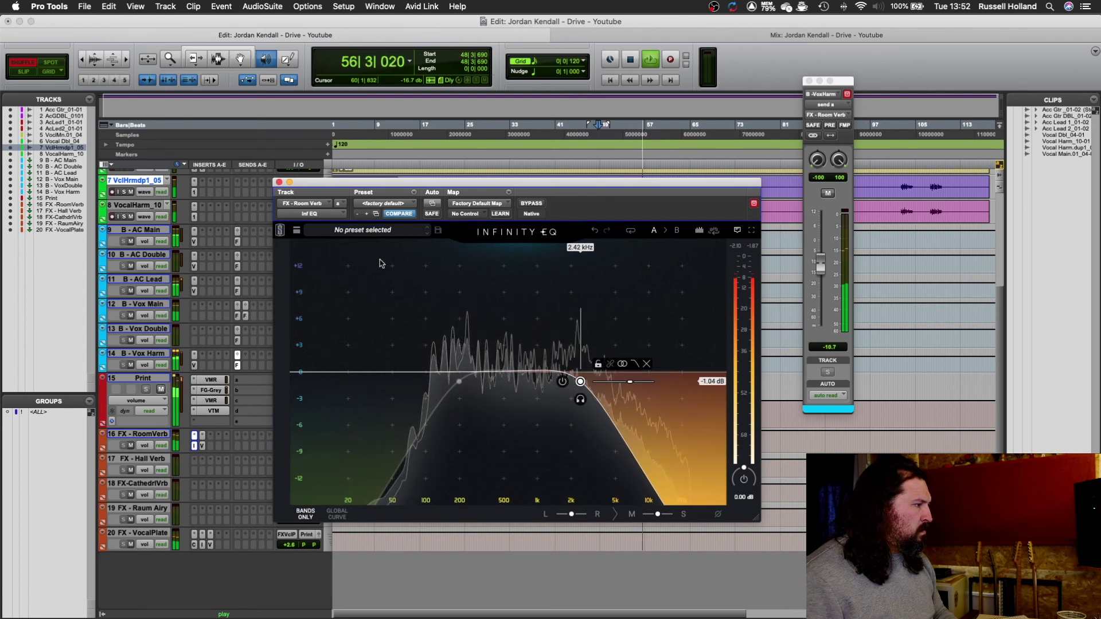
key("super+w")
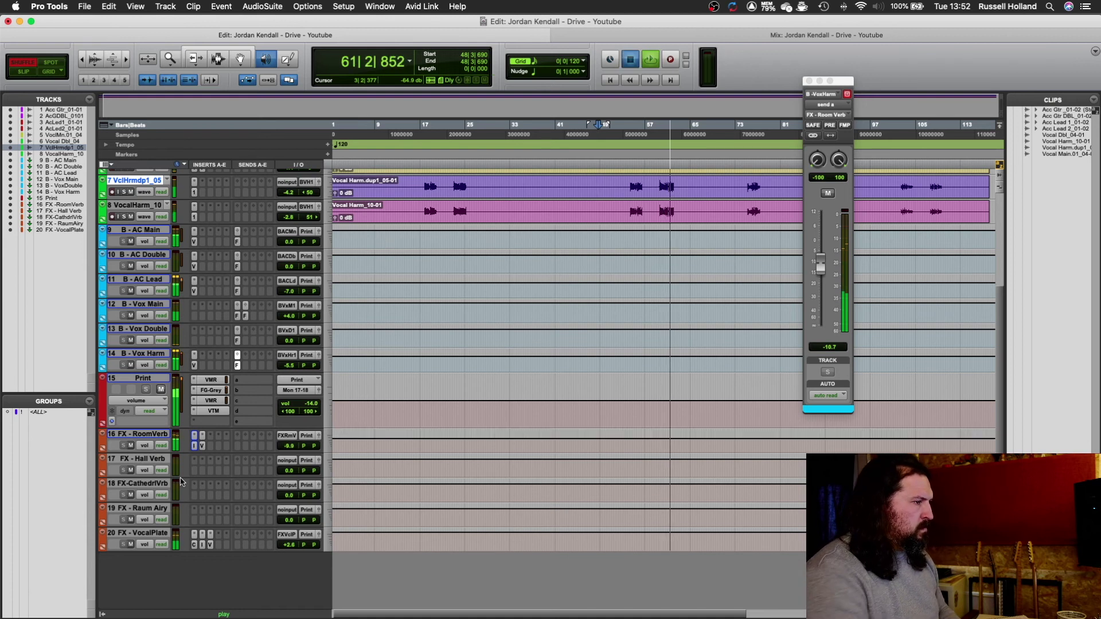
Play the mix from bar 48, setting Print's volume to -1.5 dB and FX - Vocal Plate's volume to -3.1 dB.
key("space")
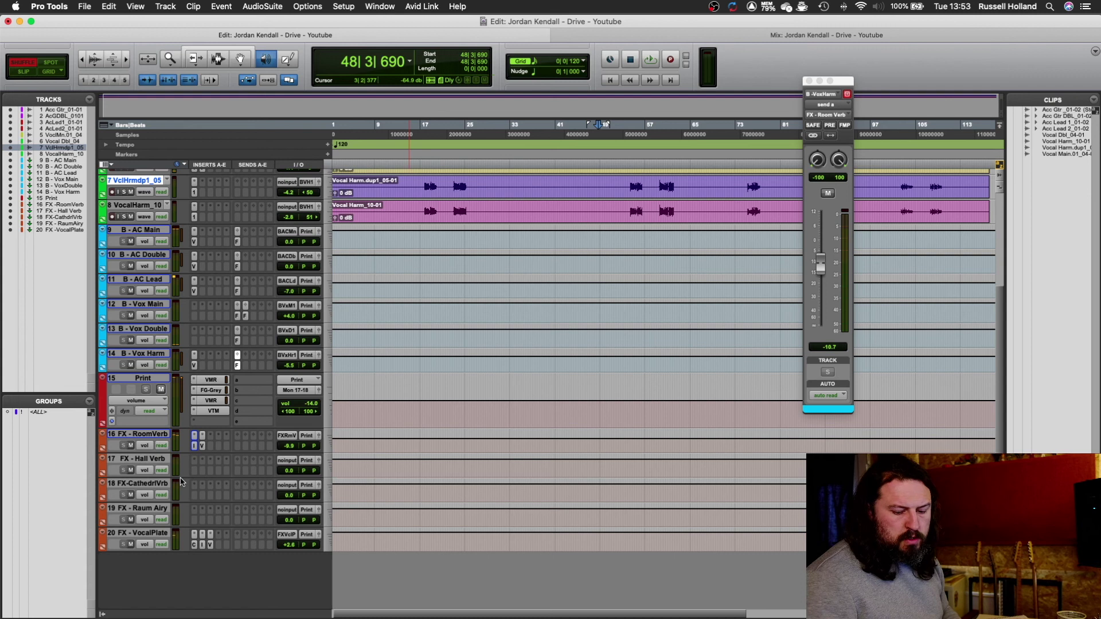
key("space")
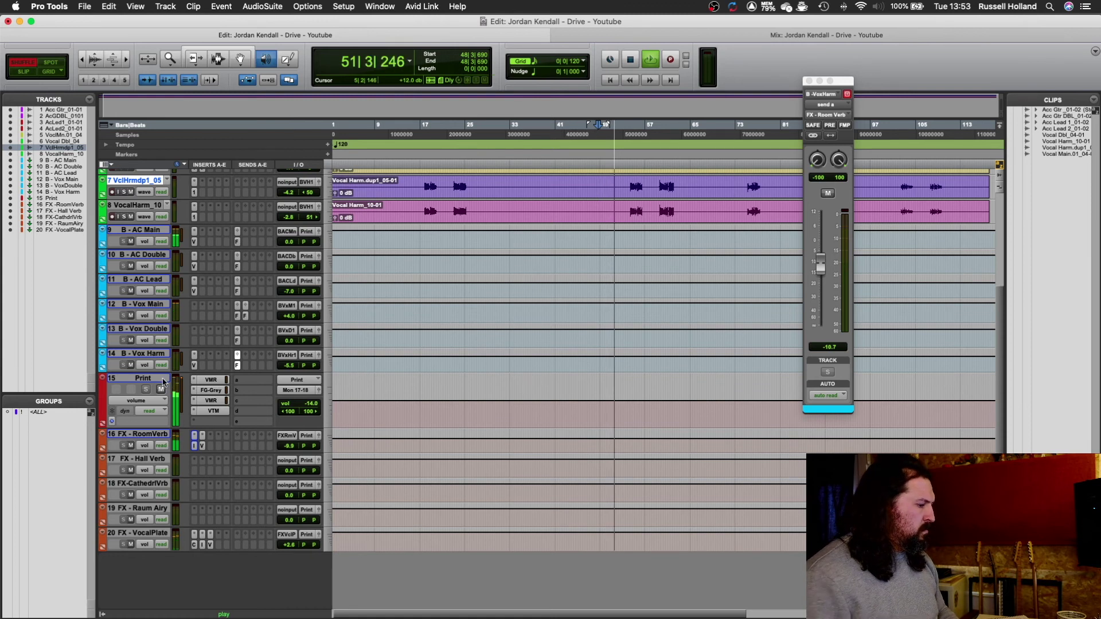
scroll(163, 382, "up", 5)
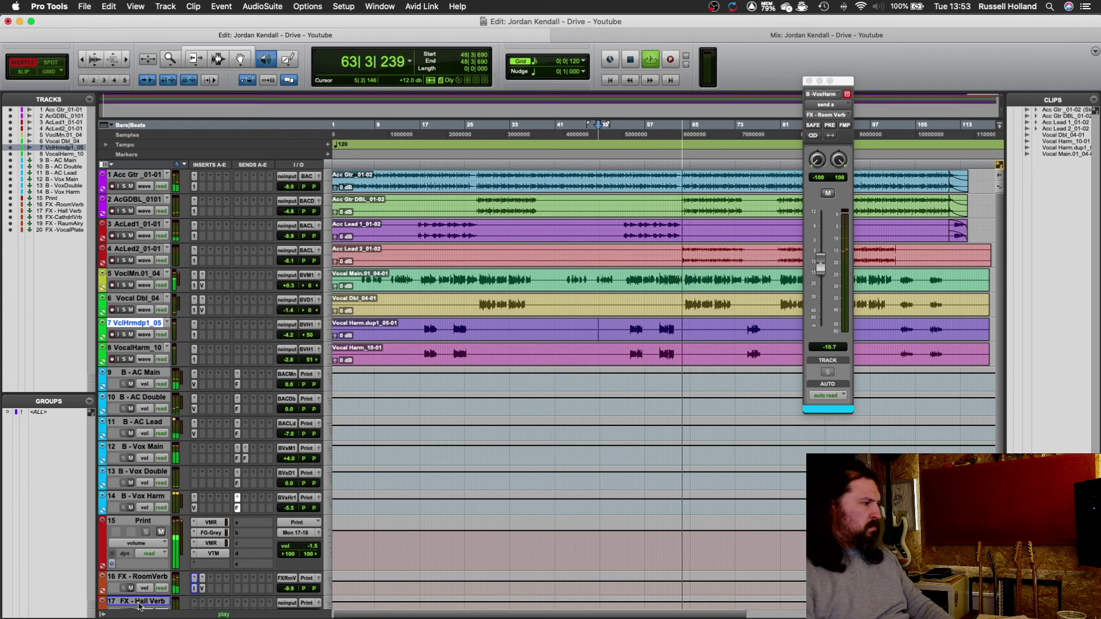
key("space")
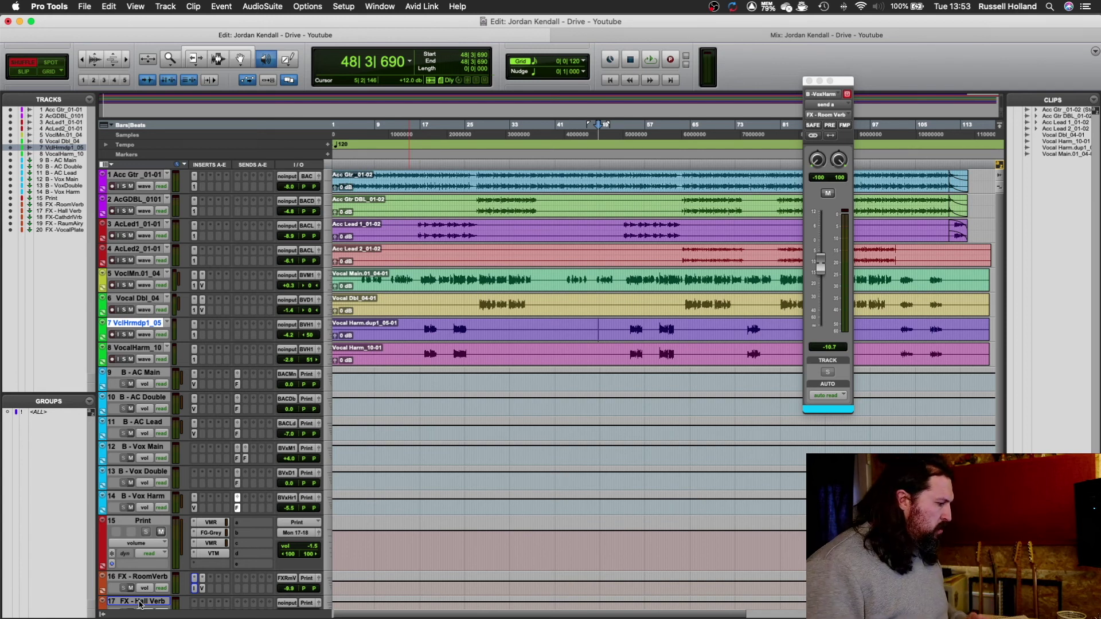
Move the FX - Vocal Plate track directly below Print, above FX - Room Verb.
scroll(127, 497, "down", 5)
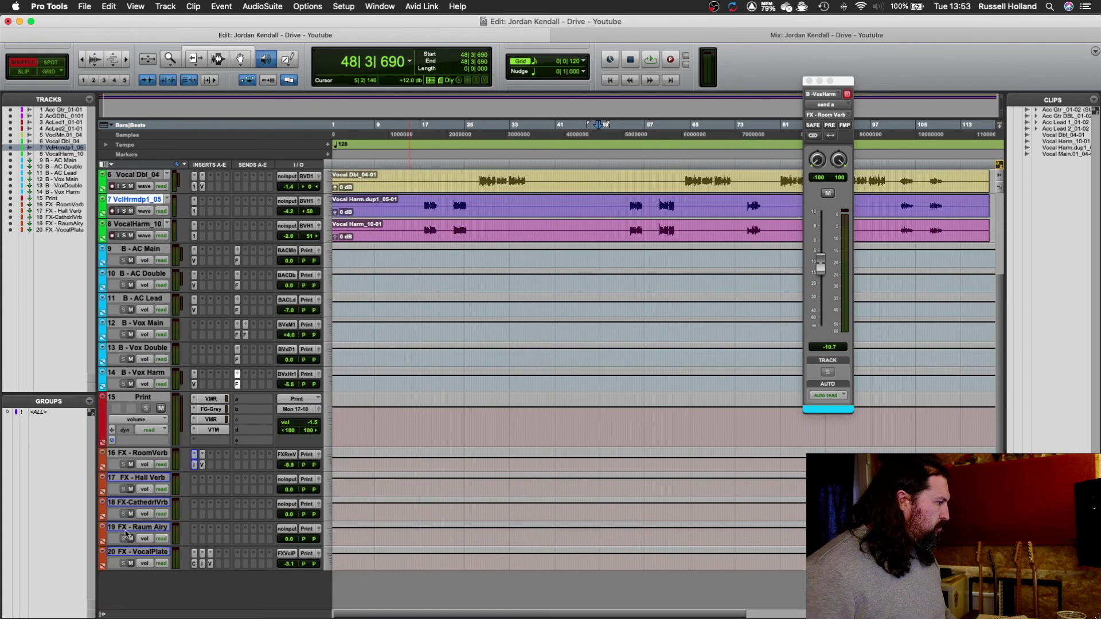
left_click_drag(137, 552, 122, 440)
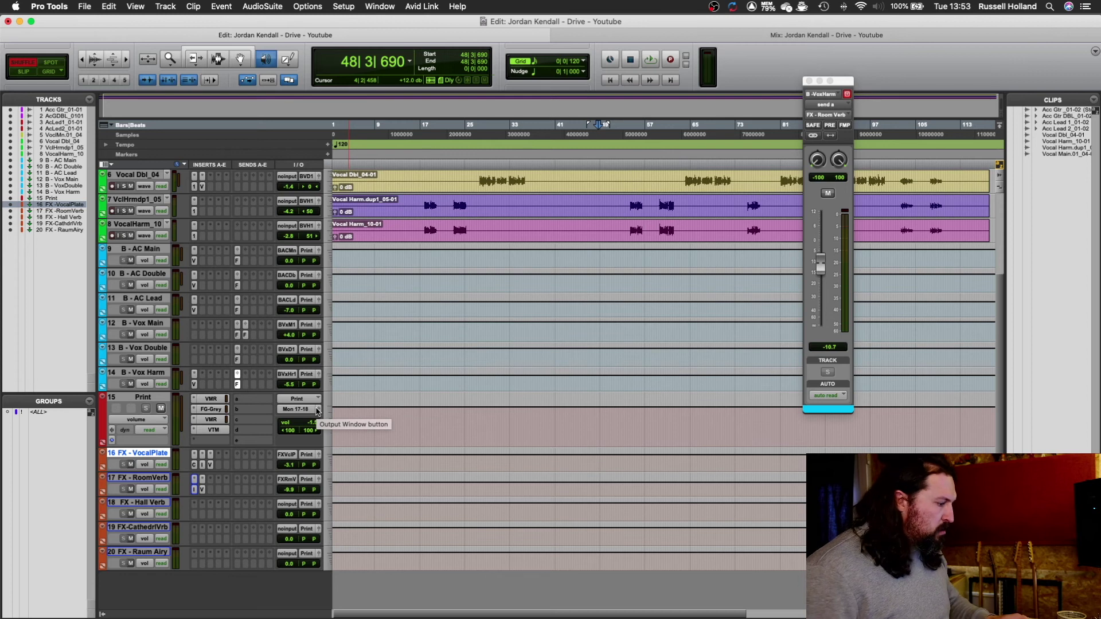
Play from the start, set FX - Vocal Plate to -6.2 dB and FX - Room Verb to -7.3 dB, and move FX - Hall Verb directly below Print.
key("Return")
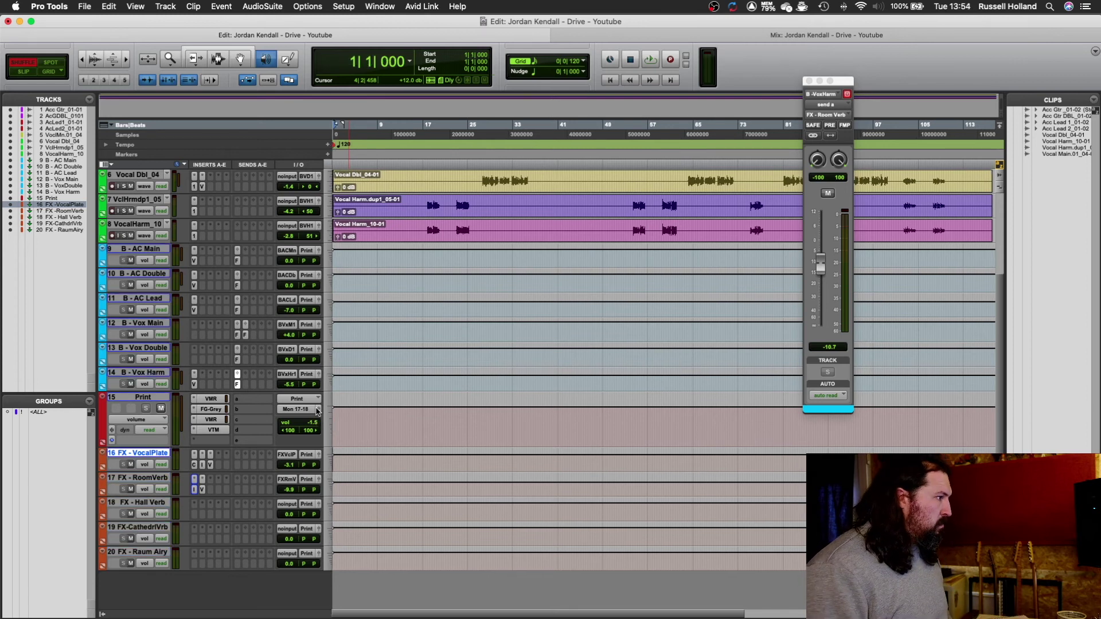
key("space")
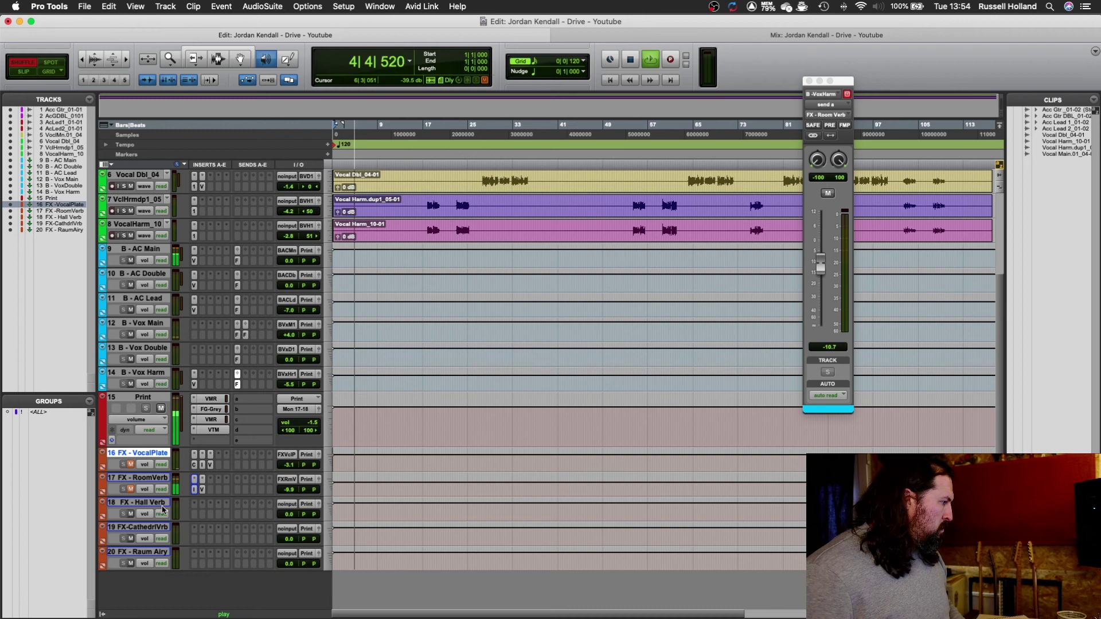
left_click_drag(162, 507, 156, 462)
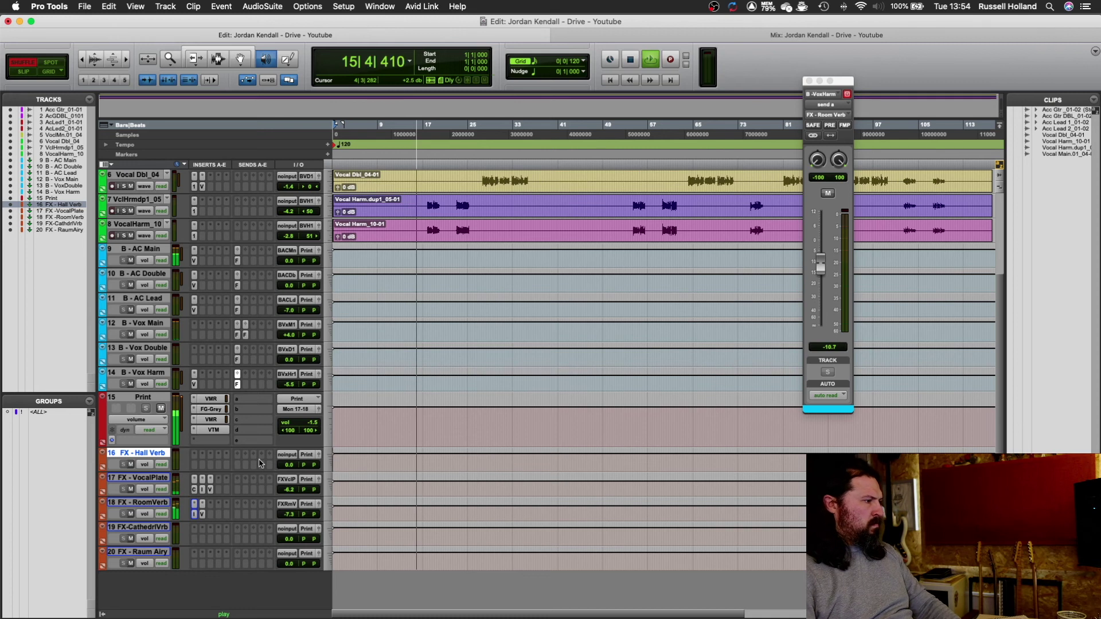
key("space")
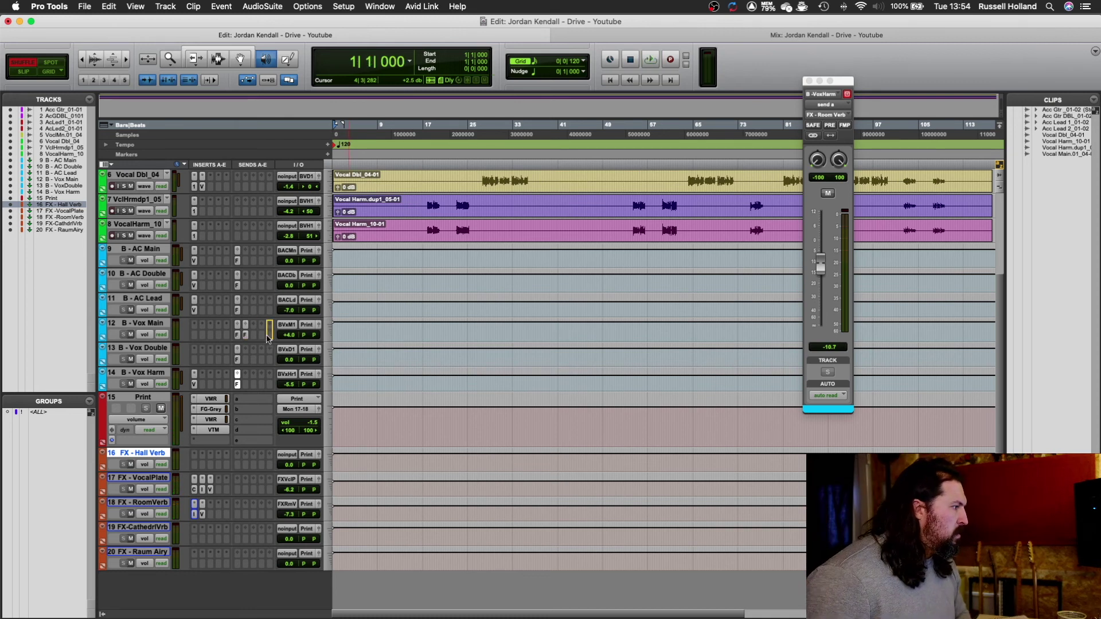
Move B - Vox Main's second send to slot e and insert Infinity EQ and VerbSuite Classics on FX - Hall Verb.
left_click_drag(267, 338, 268, 336)
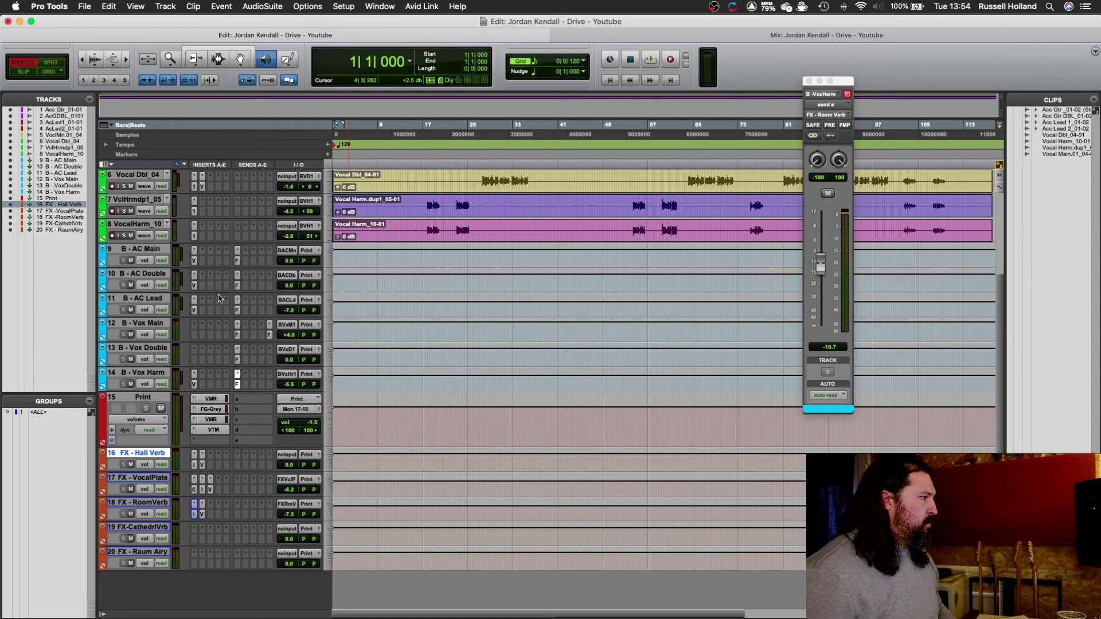
Add FX - Hall Verb sends in slot b of buses B - AC Main through B - Vox Harm, and set B - AC Main's send to -15.0 dB.
left_click(150, 249)
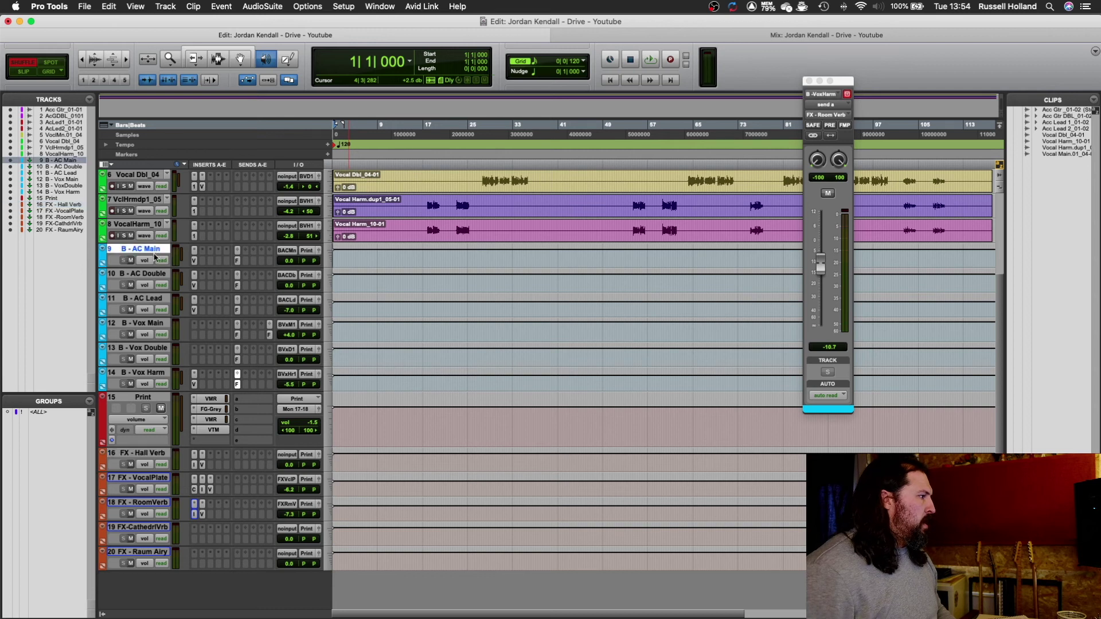
left_click(149, 374, "shift")
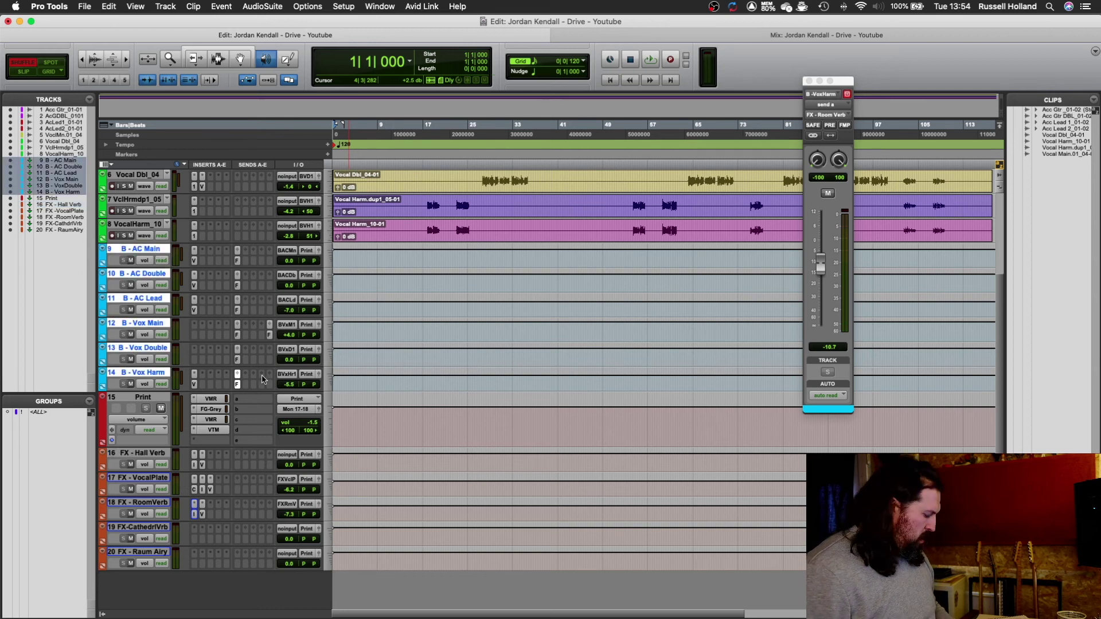
left_click(245, 262)
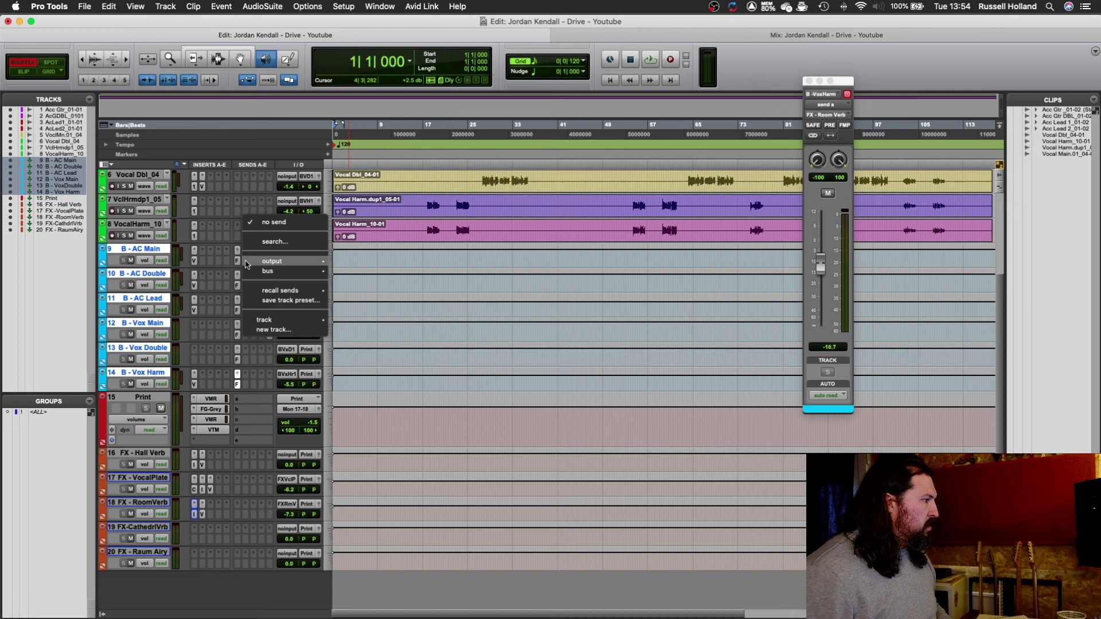
mouse_move(269, 320)
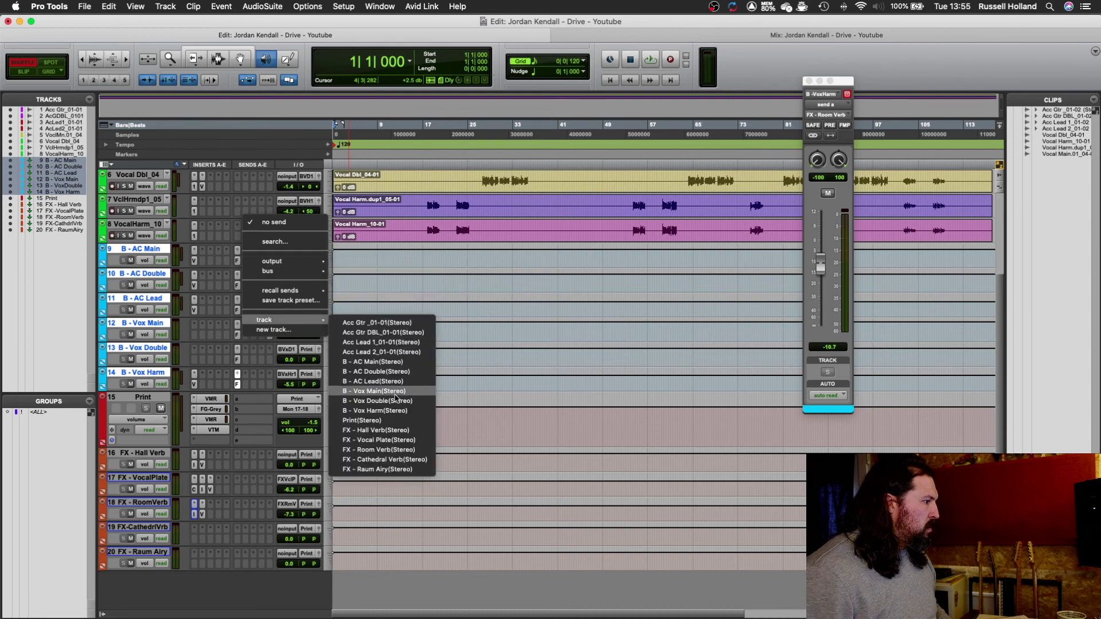
left_click(404, 430, "alt+shift")
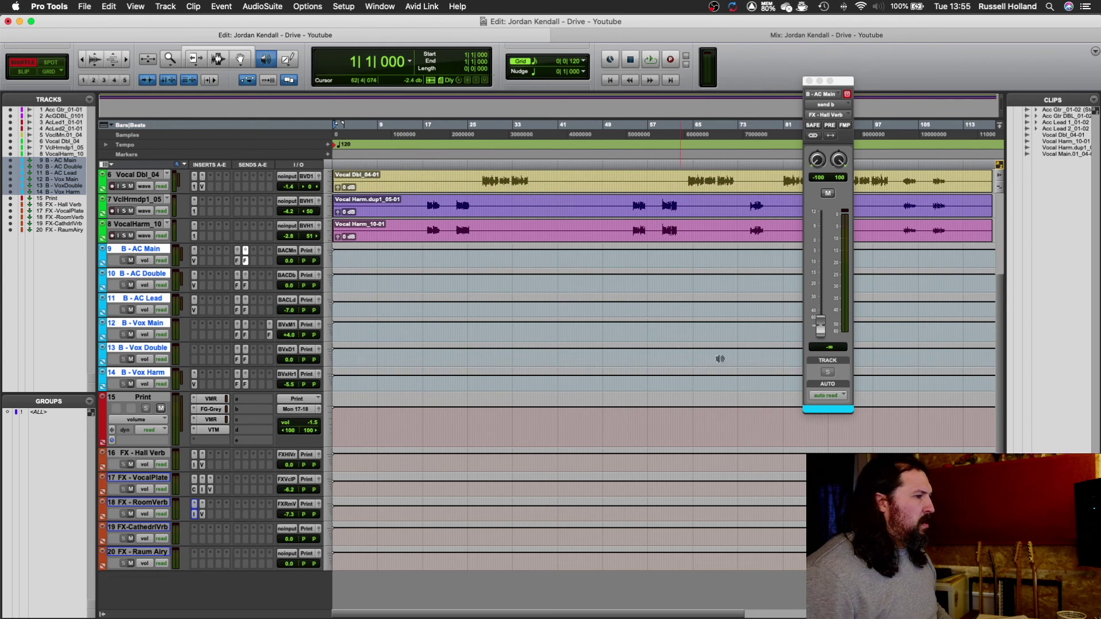
left_click_drag(828, 328, 825, 269)
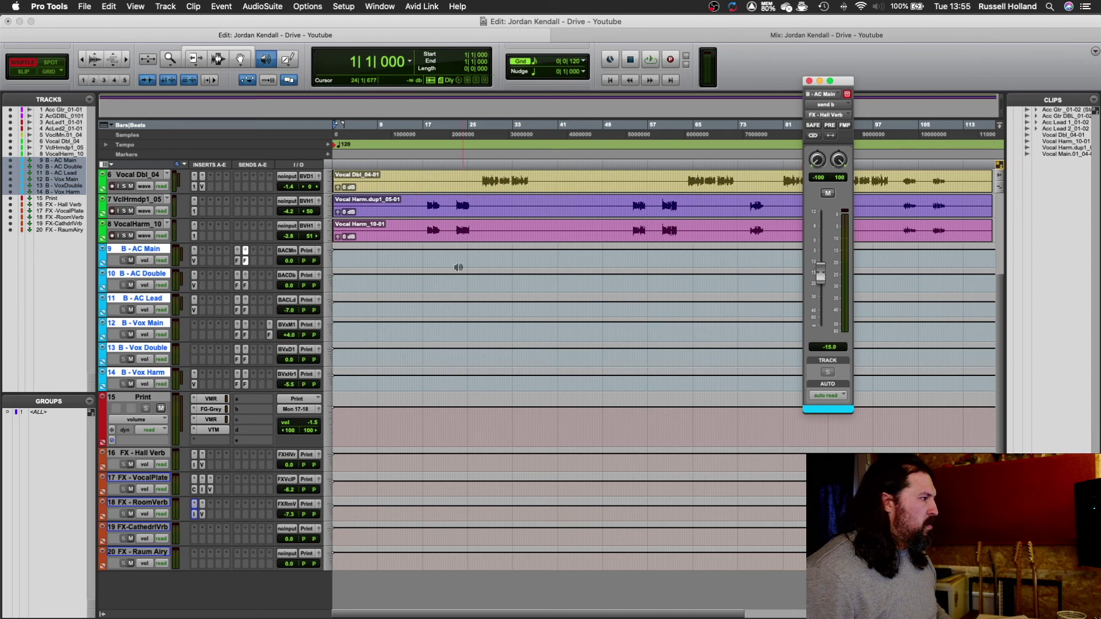
Set the FX - Hall Verb sends of B - AC Double and B - AC Lead to -15.0 dB.
left_click(246, 285)
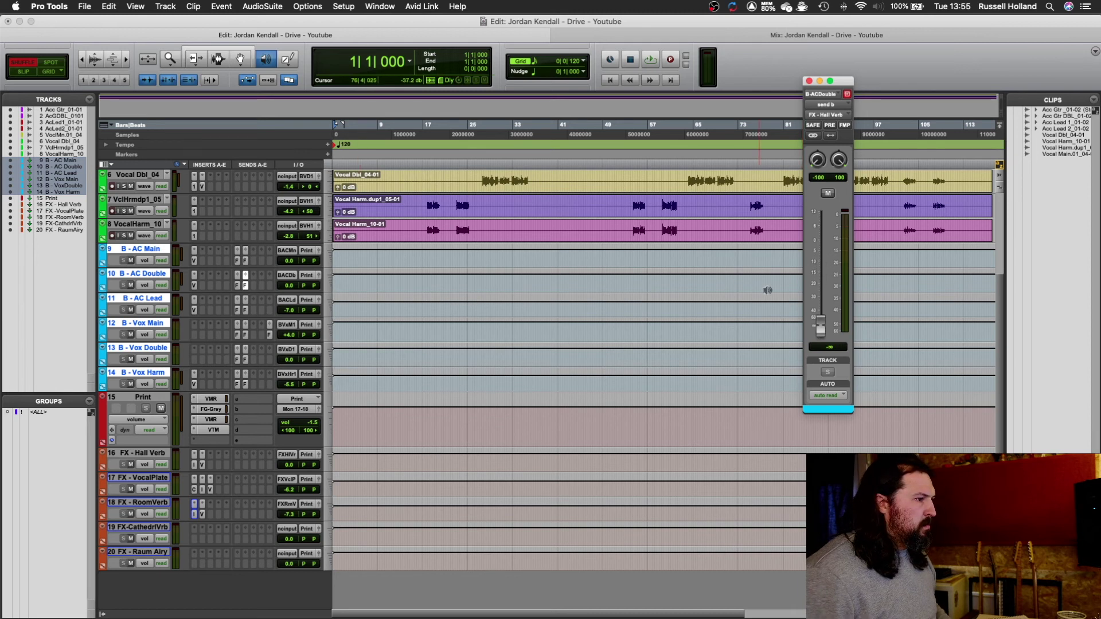
left_click(245, 309)
left_click(829, 347)
type("-15")
key("Return")
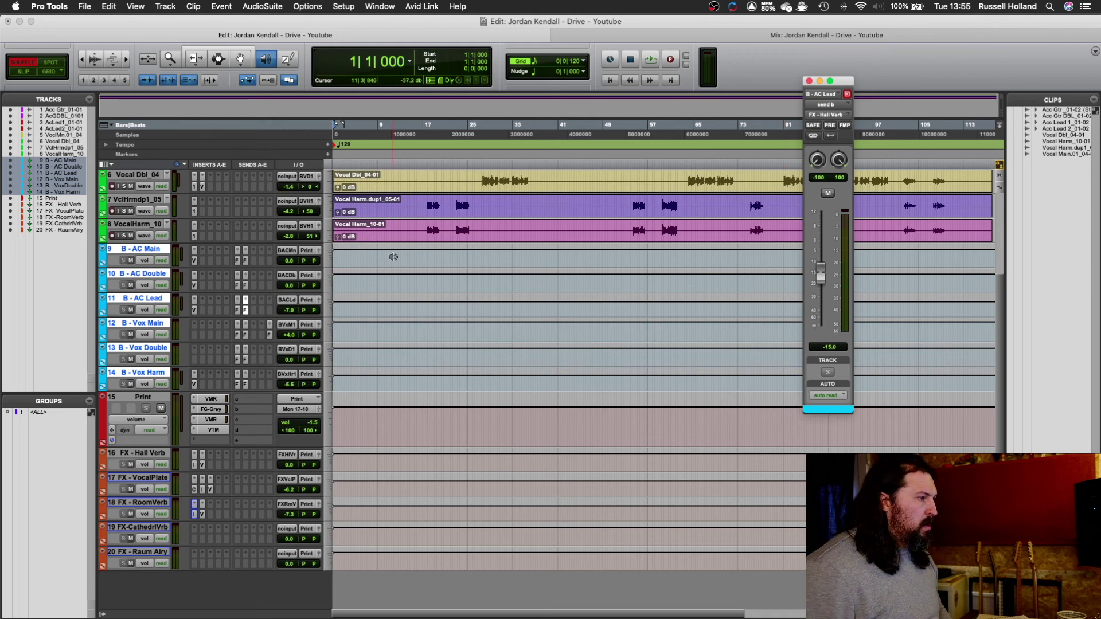
Set the FX - Hall Verb send level of B - Vox Main, and bring B - Vox Harm's send to -15.0 dB.
left_click(246, 335)
left_click(829, 348)
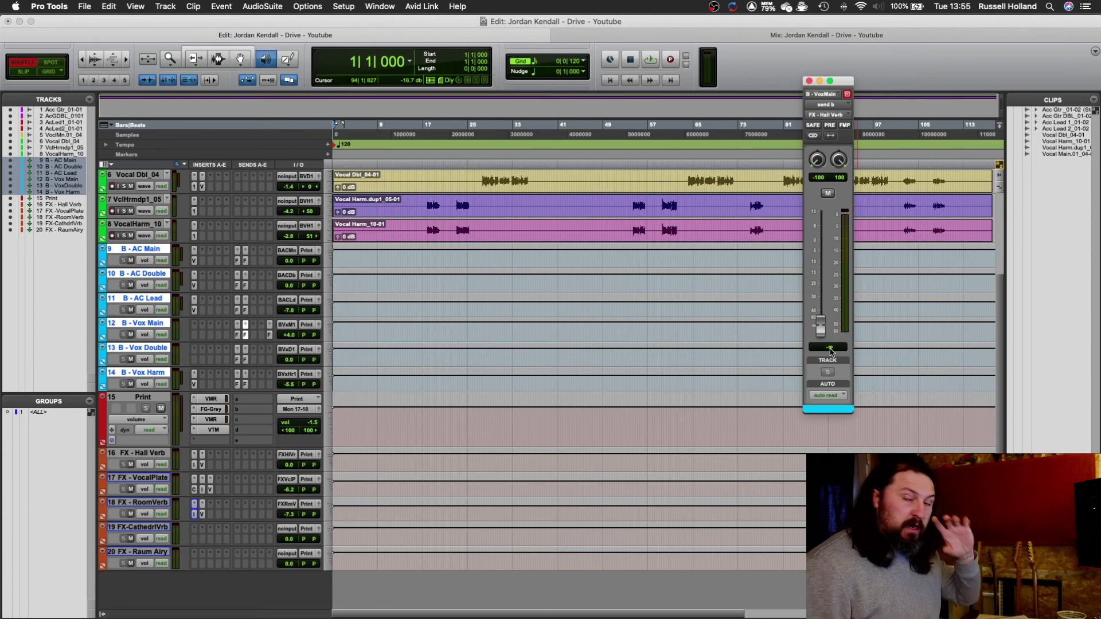
left_click(835, 352)
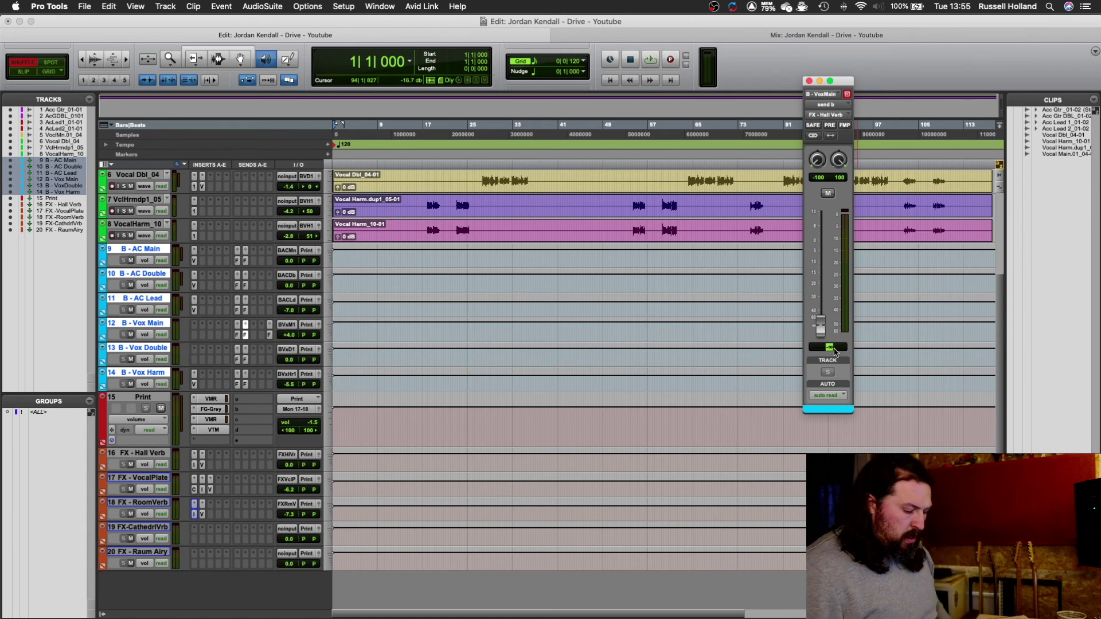
key("Return")
left_click(245, 373)
In FX - Hall Verb's VerbSuite Classics, filter for Halls with length 1 - 2 and load the FG-480 Jazz Hall device.
left_click(202, 454)
left_click(384, 473)
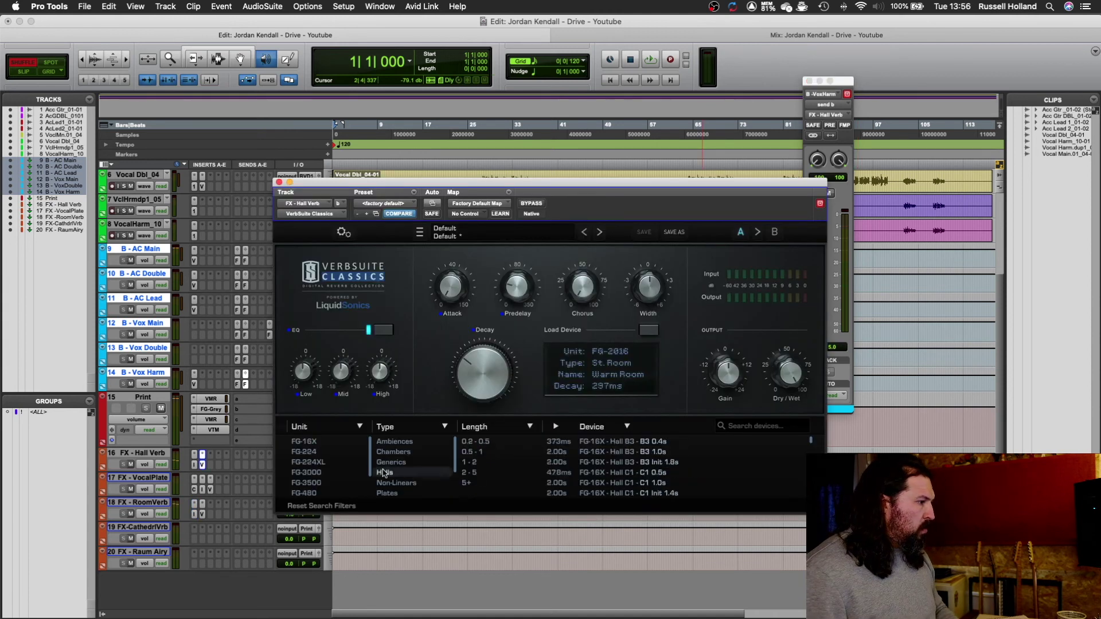
left_click(492, 462)
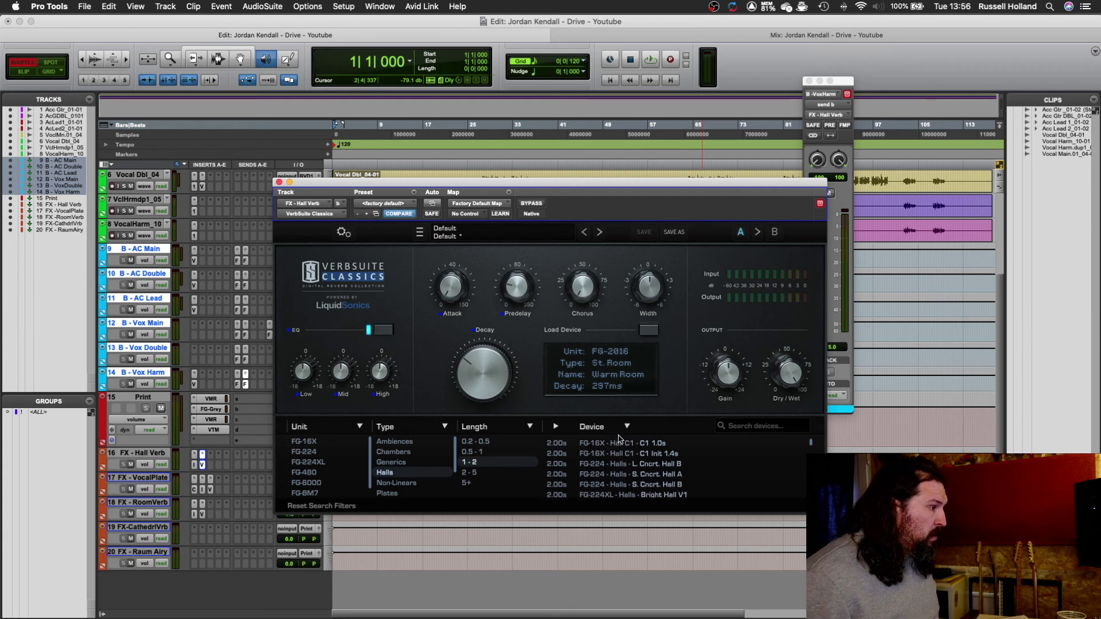
left_click(554, 427)
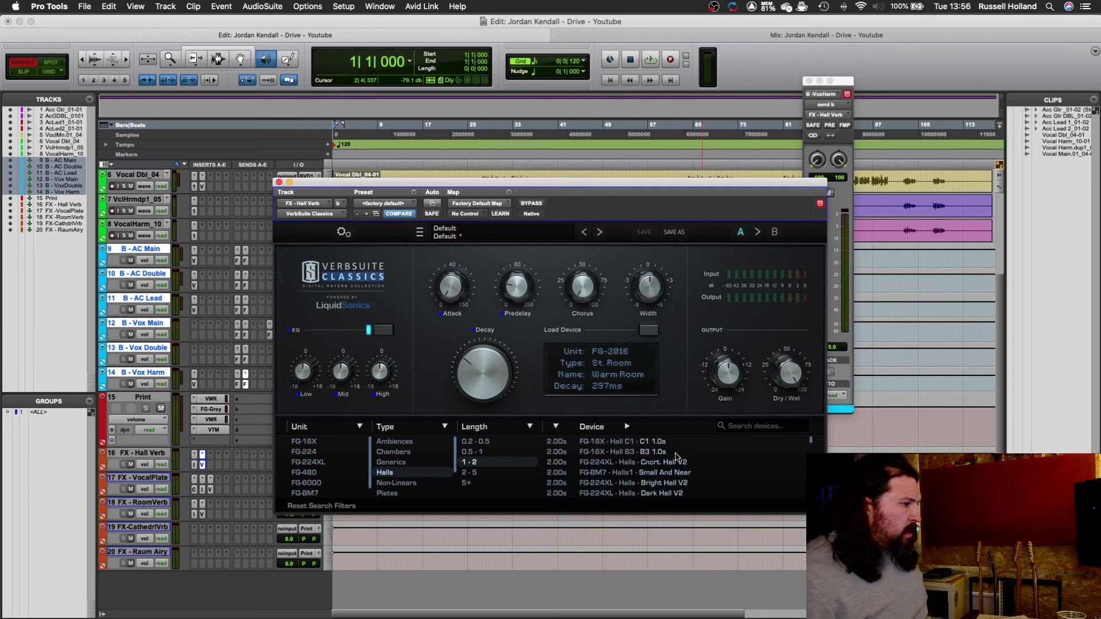
scroll(680, 465, "down", 2)
scroll(680, 466, "down", 3)
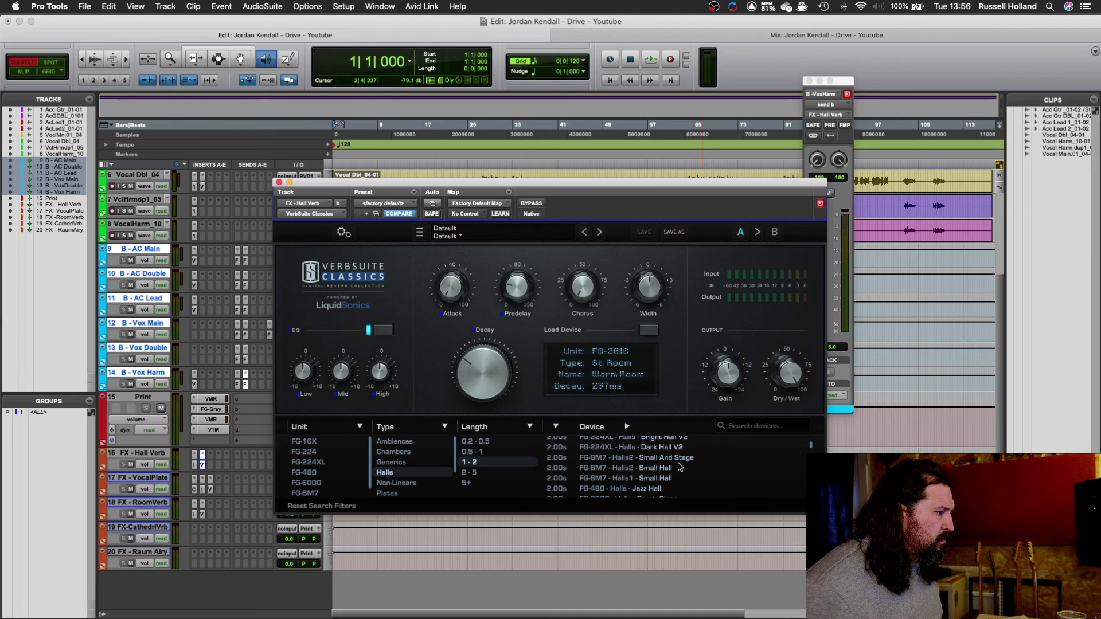
left_click(629, 490)
Set the Jazz Hall decay to 1.23 s and predelay to about 12.8 ms, audition the mix, and close the reverb.
left_click_drag(488, 374, 488, 369)
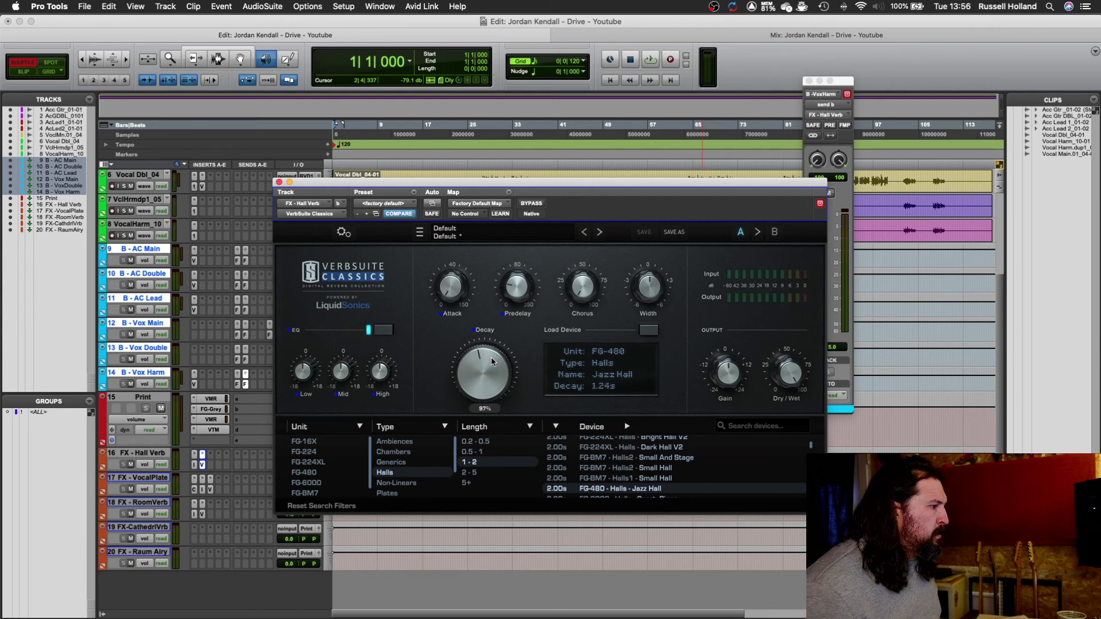
mouse_move(523, 294)
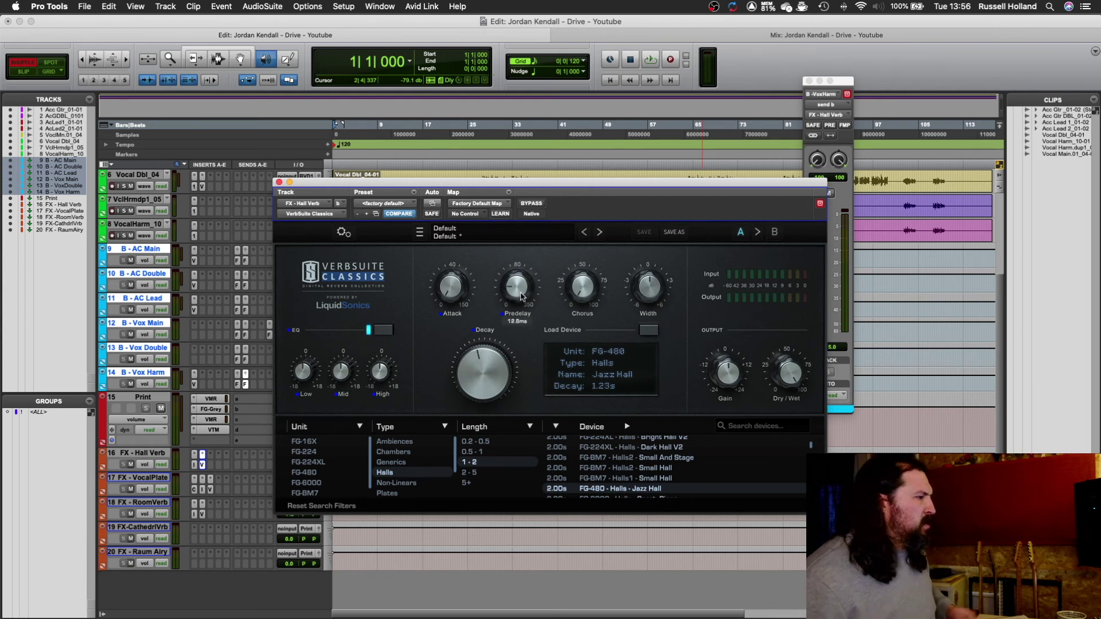
key("space")
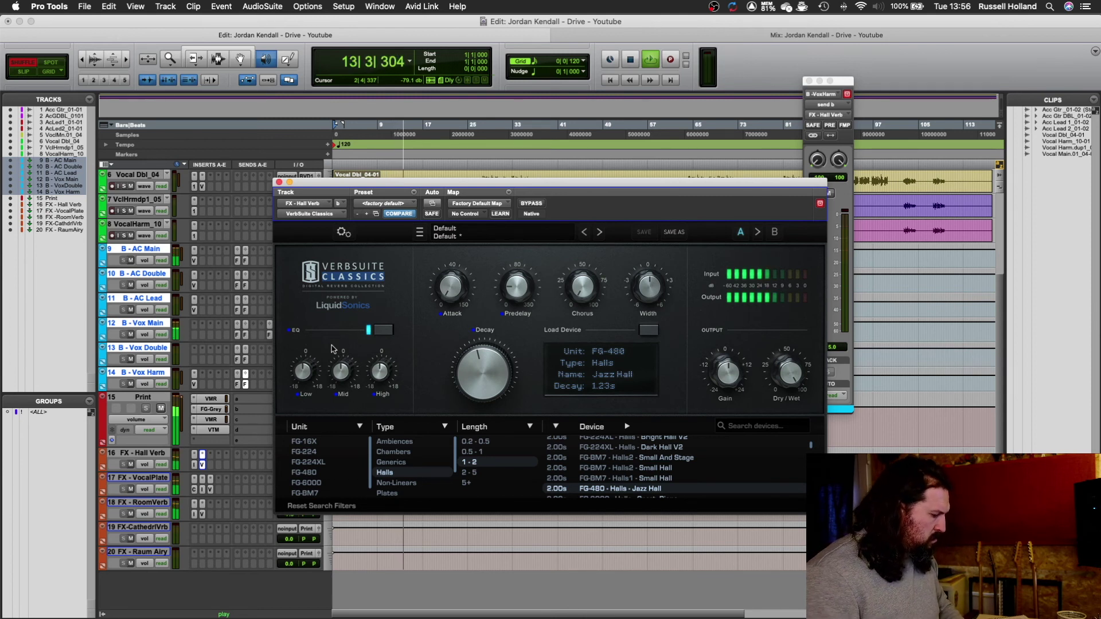
key("space")
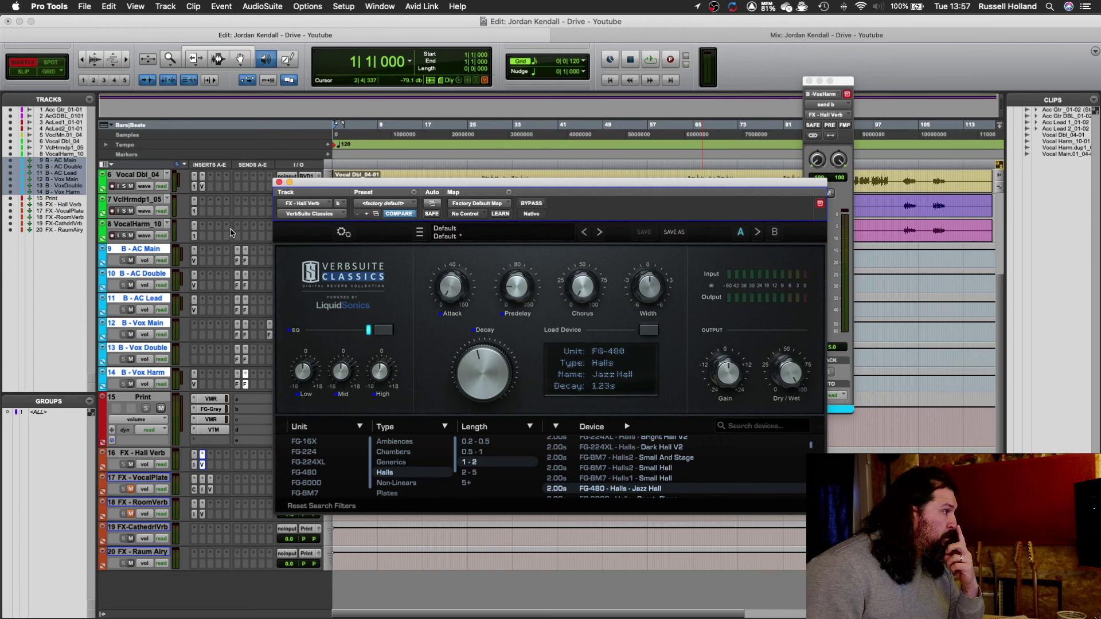
left_click(279, 182)
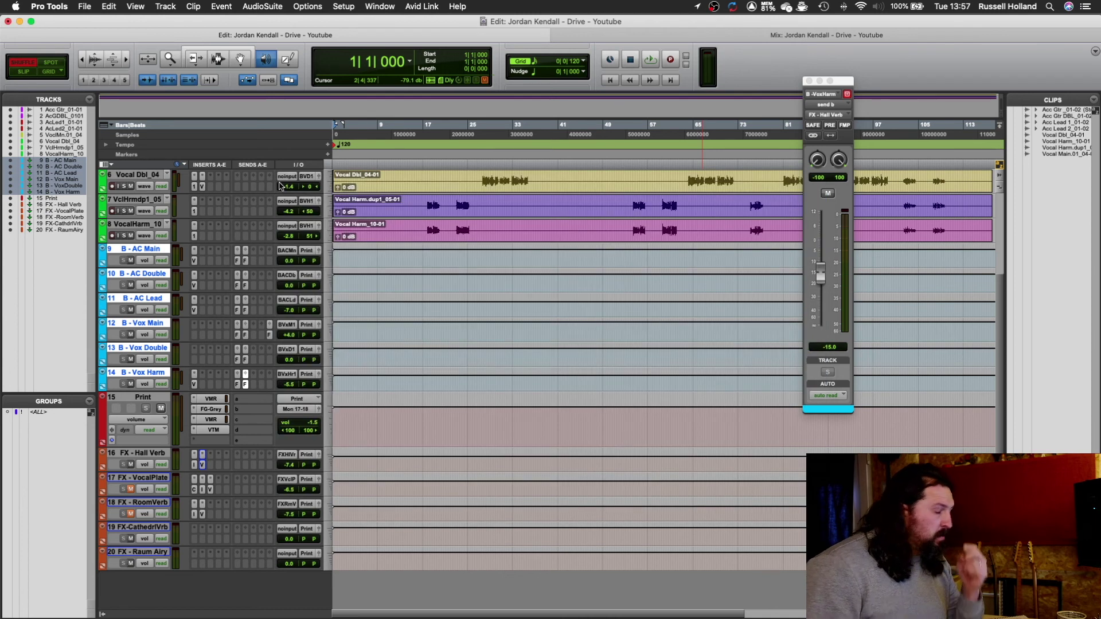
Play the mix from about bar 51 and lower B - AC Main's FX - Hall Verb send to -20.1 dB.
key("space")
scroll(631, 214, "up", 5)
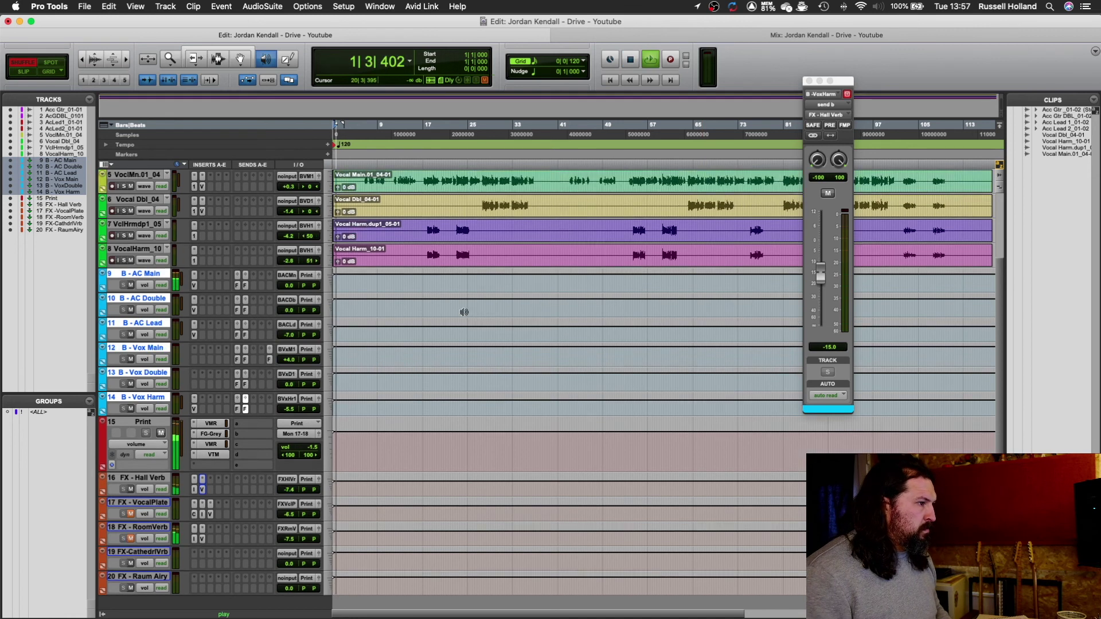
left_click(619, 164)
key("space")
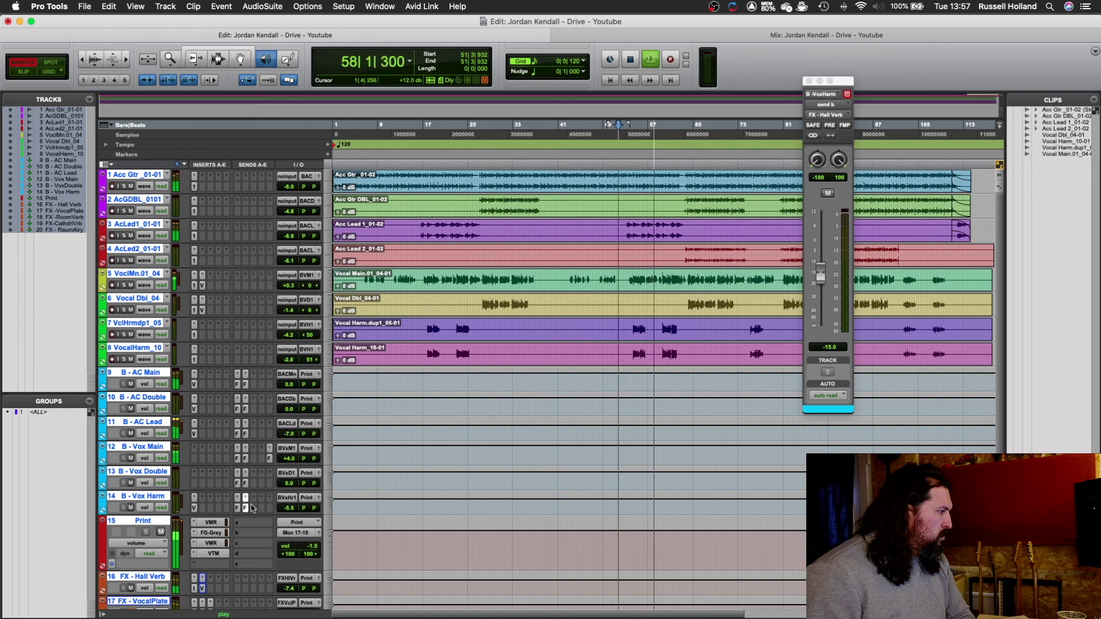
left_click(246, 385)
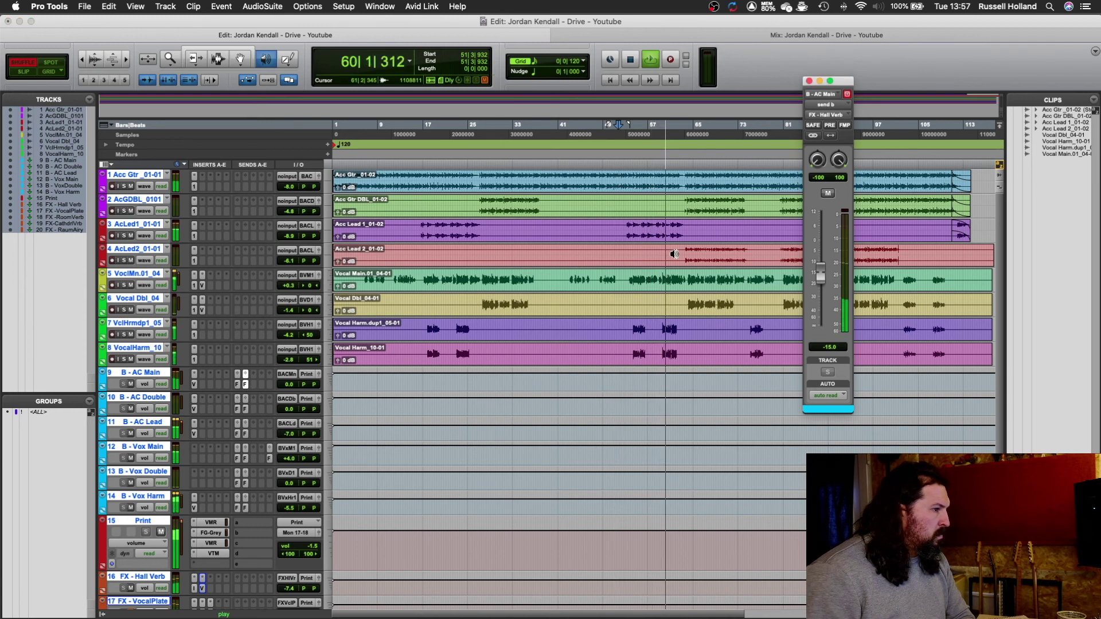
left_click_drag(822, 279, 824, 291)
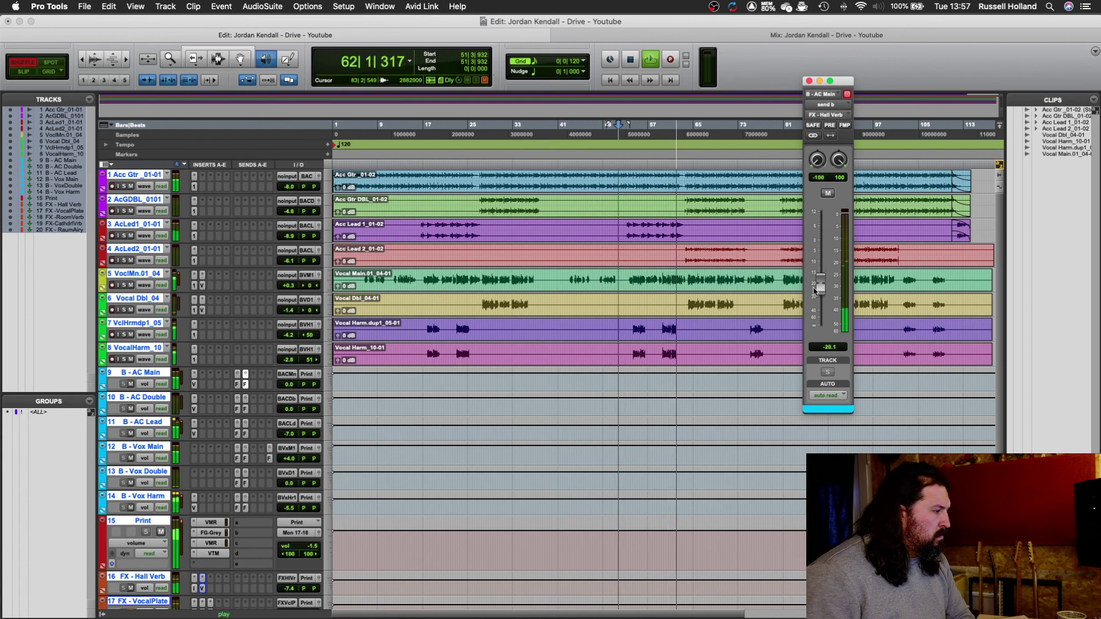
Lower B - AC Double's FX - Hall Verb send to about -19 dB, stop playback, and set B - AC Main's send to -20.6 dB.
left_click(245, 409)
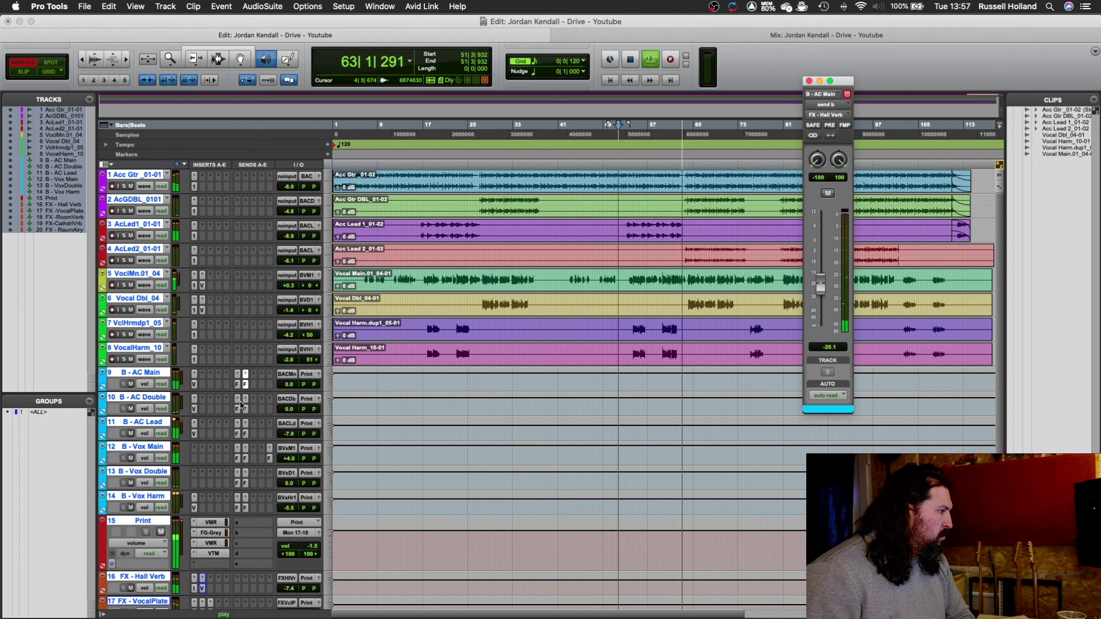
left_click_drag(821, 276, 821, 288)
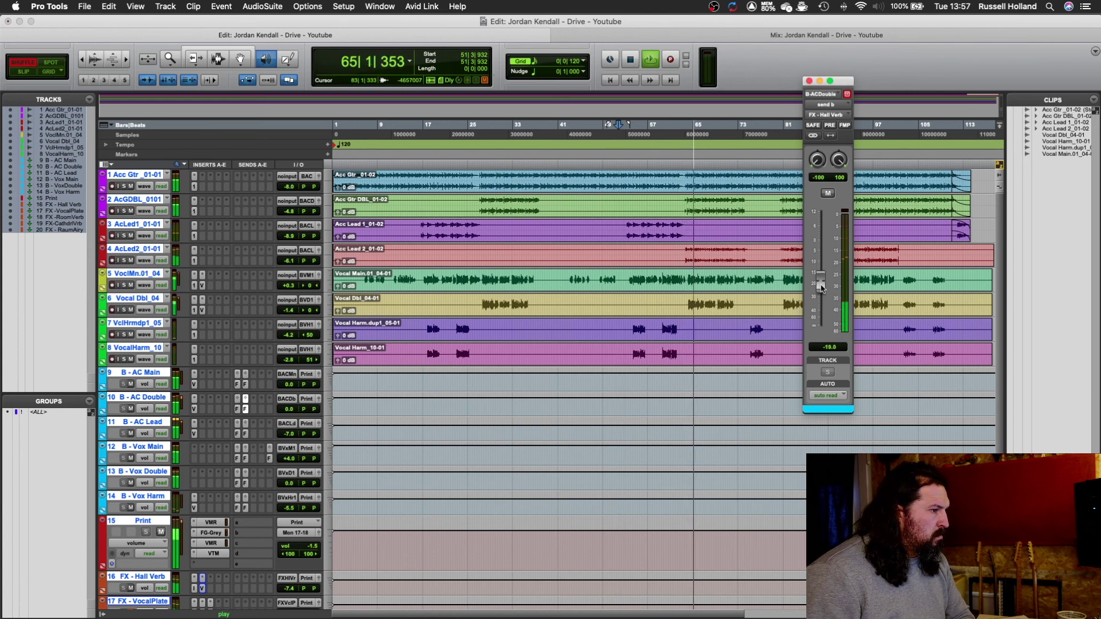
key("space")
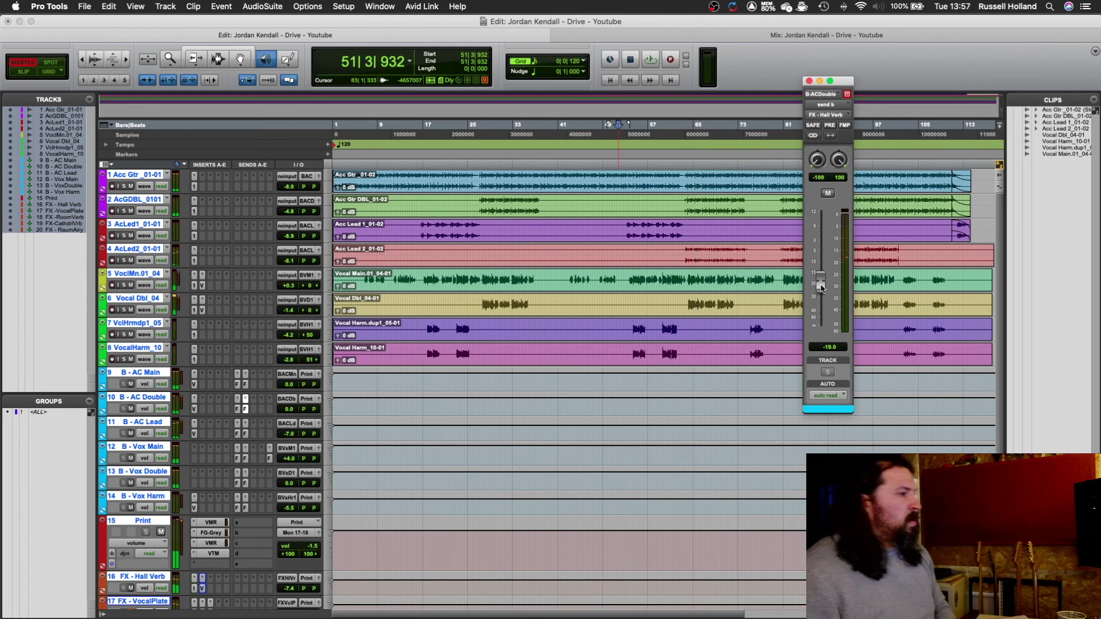
left_click(245, 374)
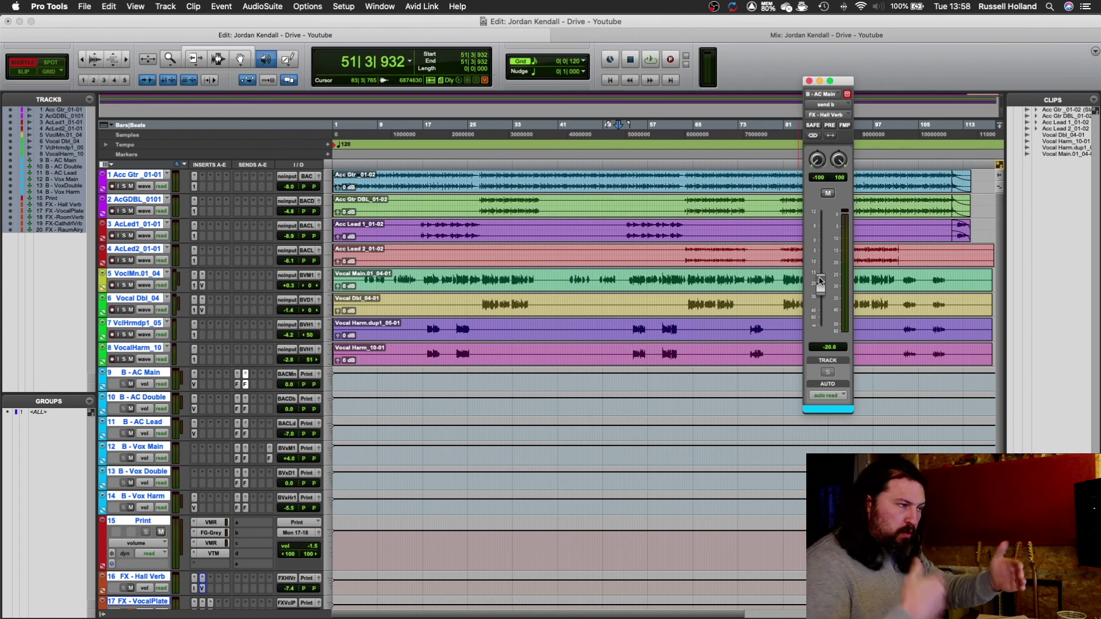
left_click(809, 81)
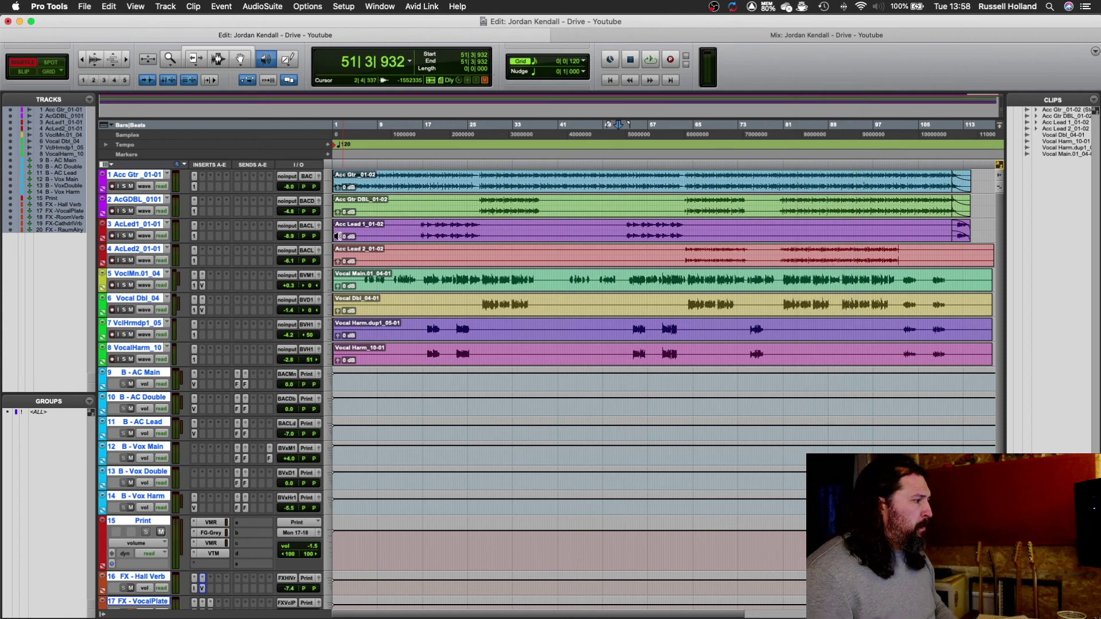
scroll(273, 356, "down", 5)
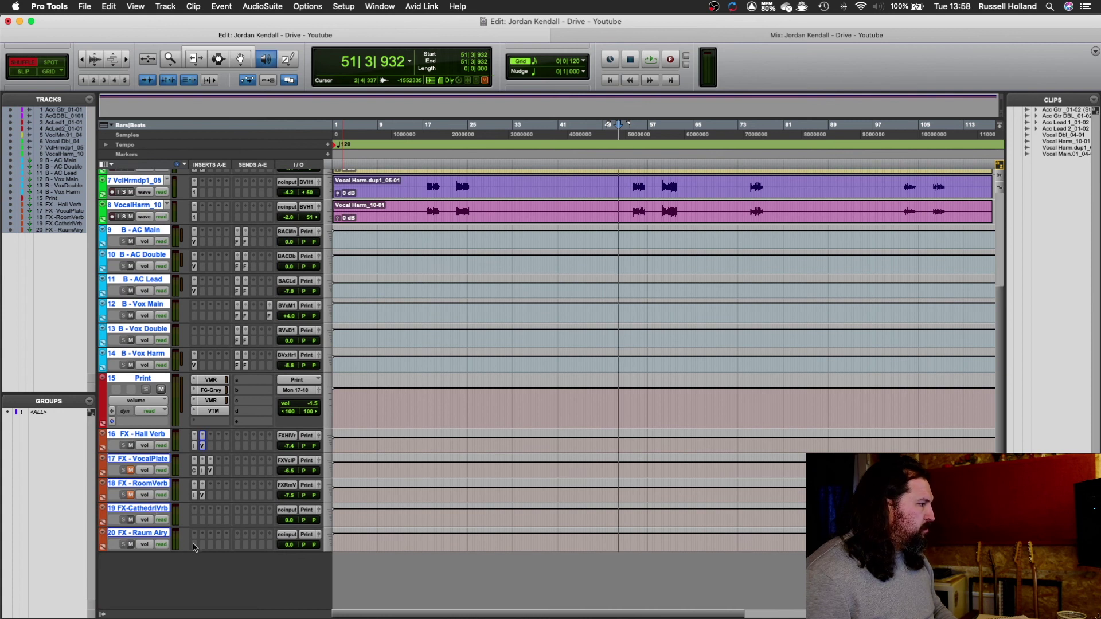
left_click(194, 548)
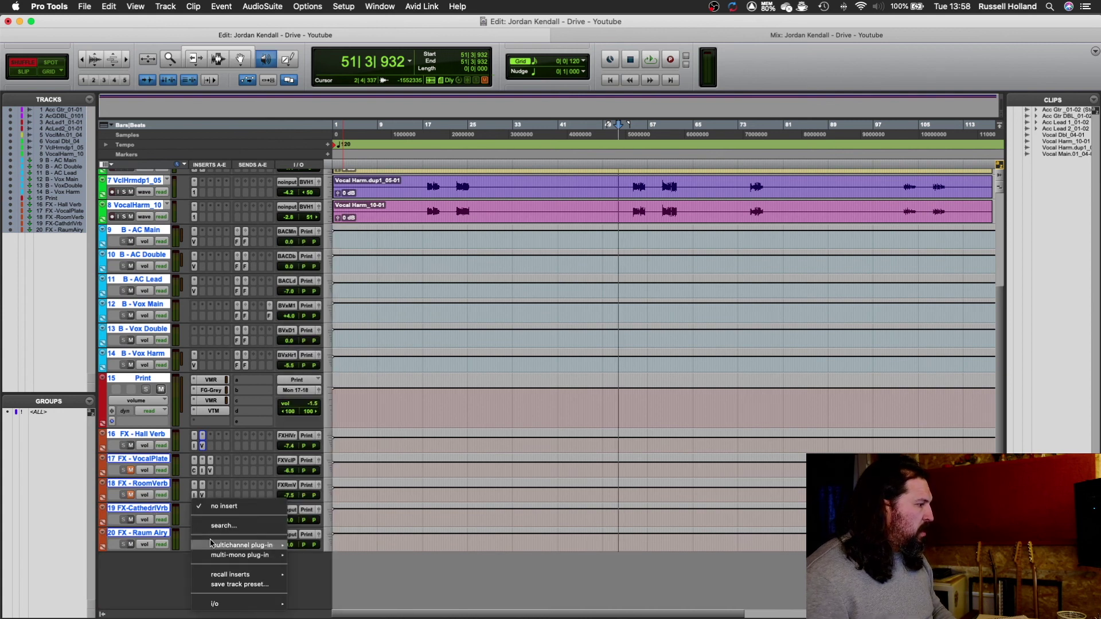
left_click(189, 497)
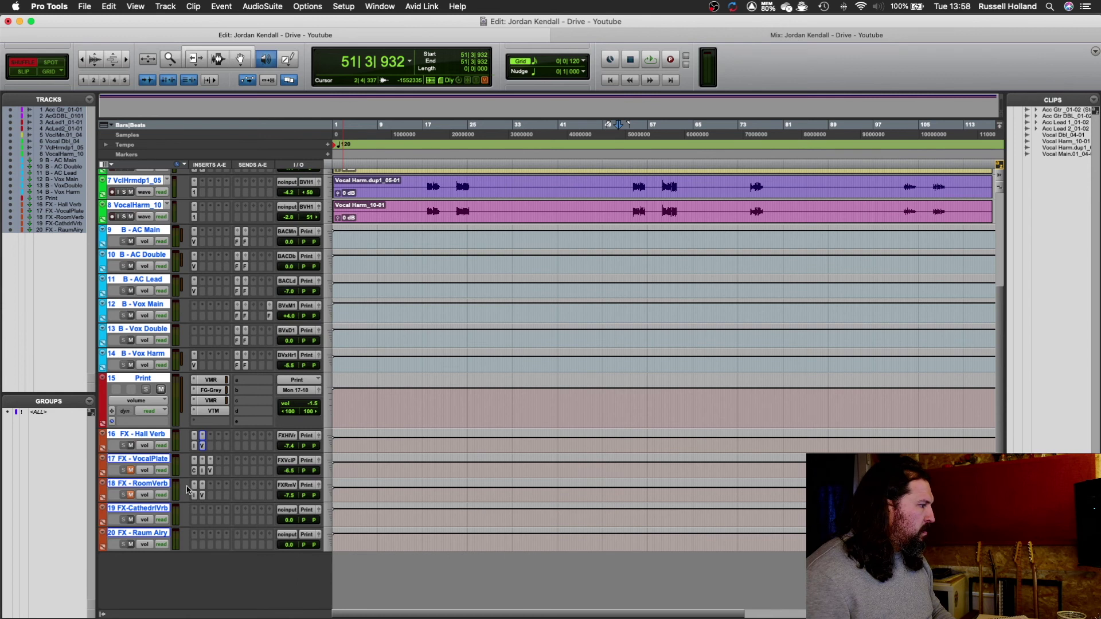
In FX - Vocal Plate's Infinity EQ, narrow the midrange boost and move it to 1.75 kHz at +2.27 dB.
left_click(202, 461)
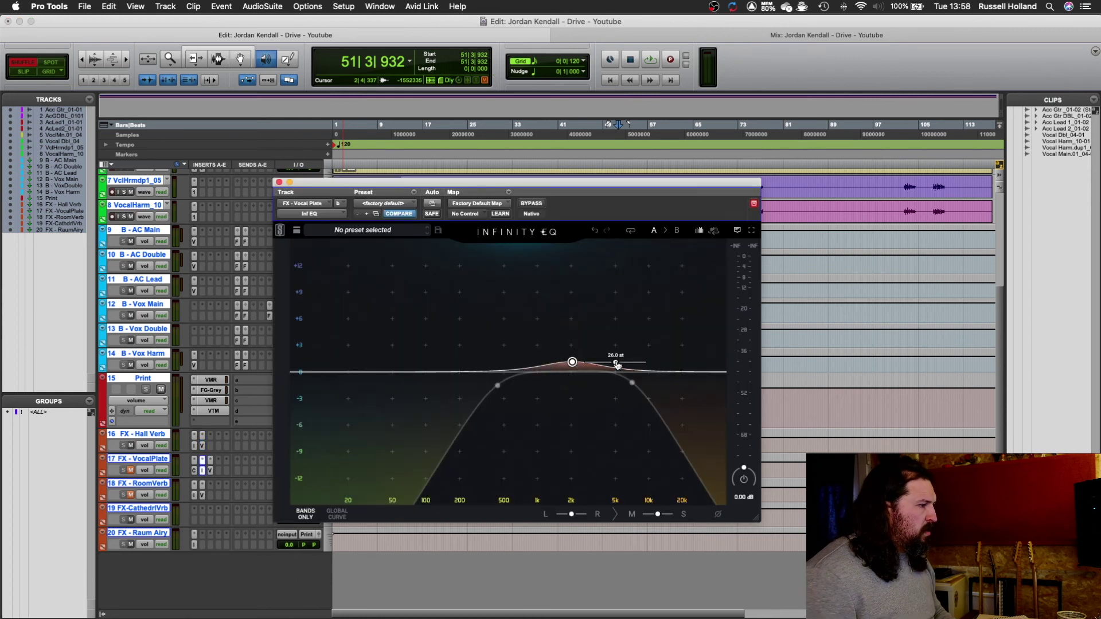
scroll(575, 364, "down", 3)
mouse_move(572, 361)
left_click_drag(573, 362, 565, 353)
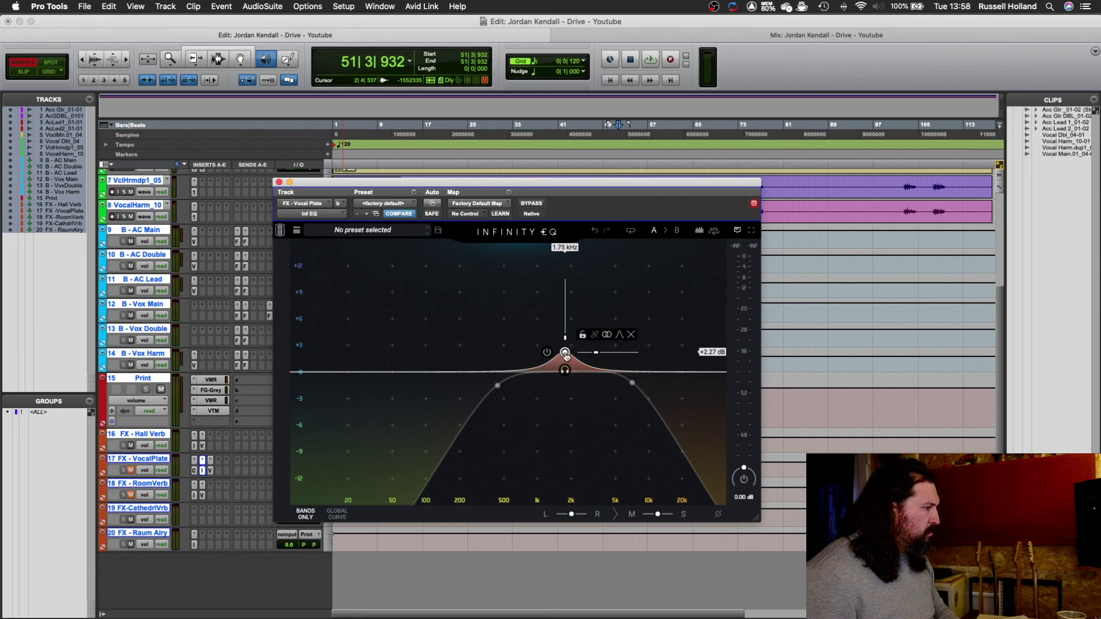
While playing the mix, move the Vocal Plate EQ boost to 2.07 kHz at +1.30 dB, then stop and narrow it slightly.
key("space")
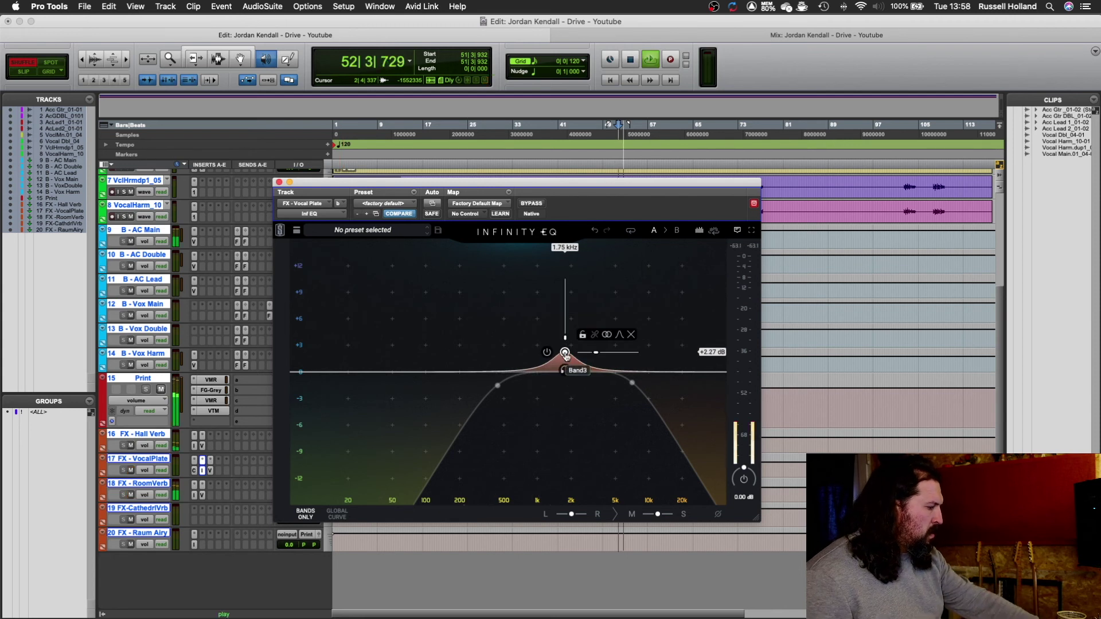
mouse_move(565, 354)
left_mouse_down()
mouse_move(566, 298)
mouse_move(575, 320)
mouse_move(556, 365)
mouse_move(568, 370)
mouse_move(577, 337)
mouse_move(564, 361)
mouse_move(574, 361)
left_mouse_up()
mouse_move(574, 361)
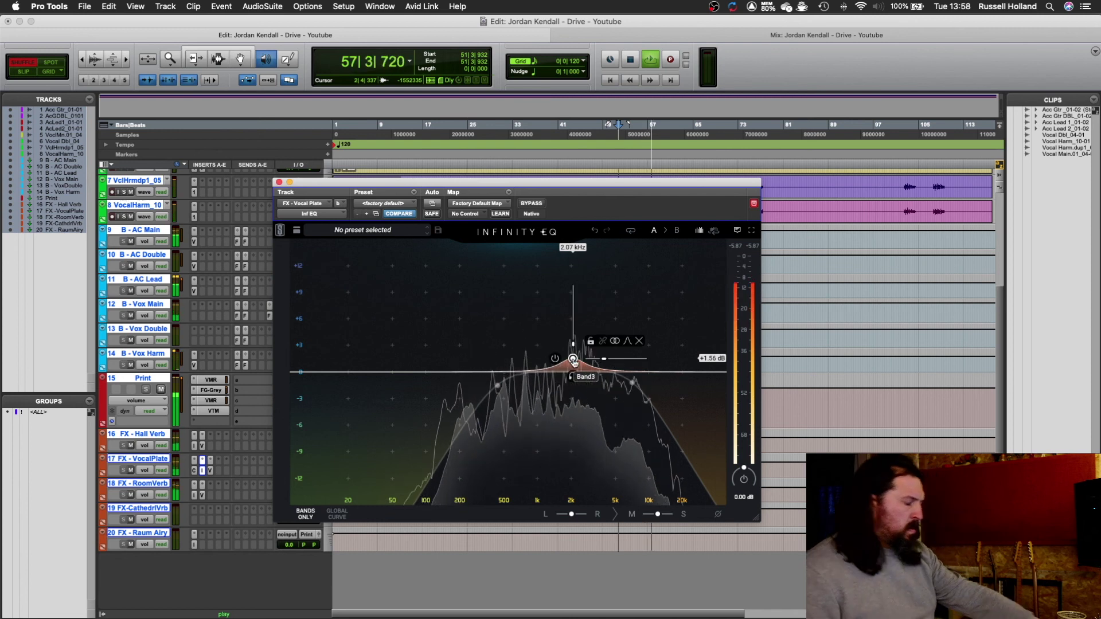
left_click_drag(574, 362, 575, 363)
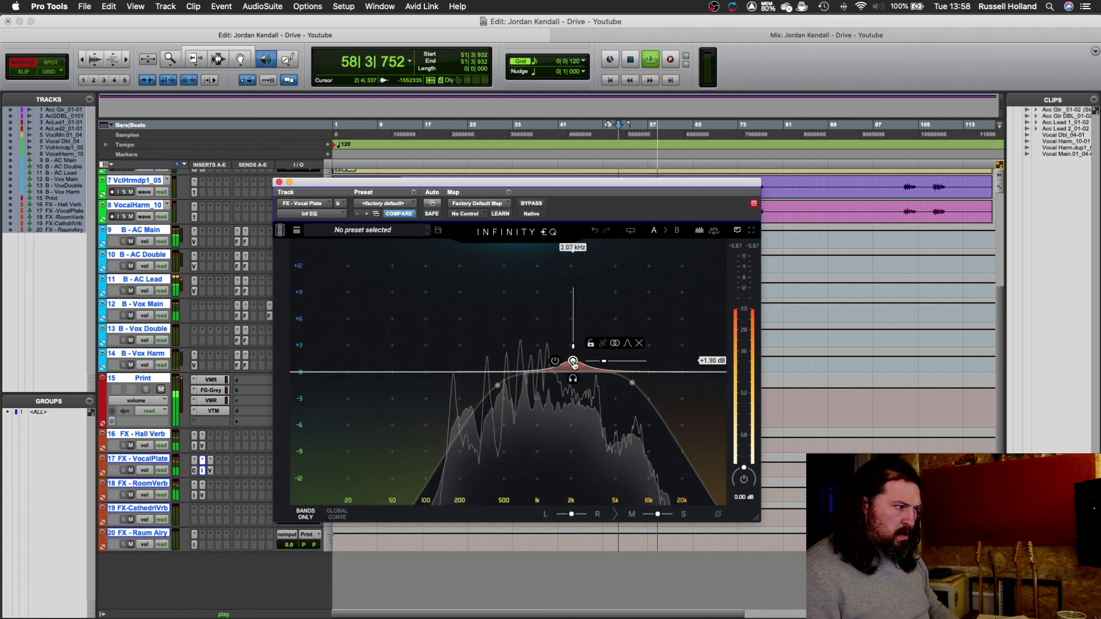
key("space")
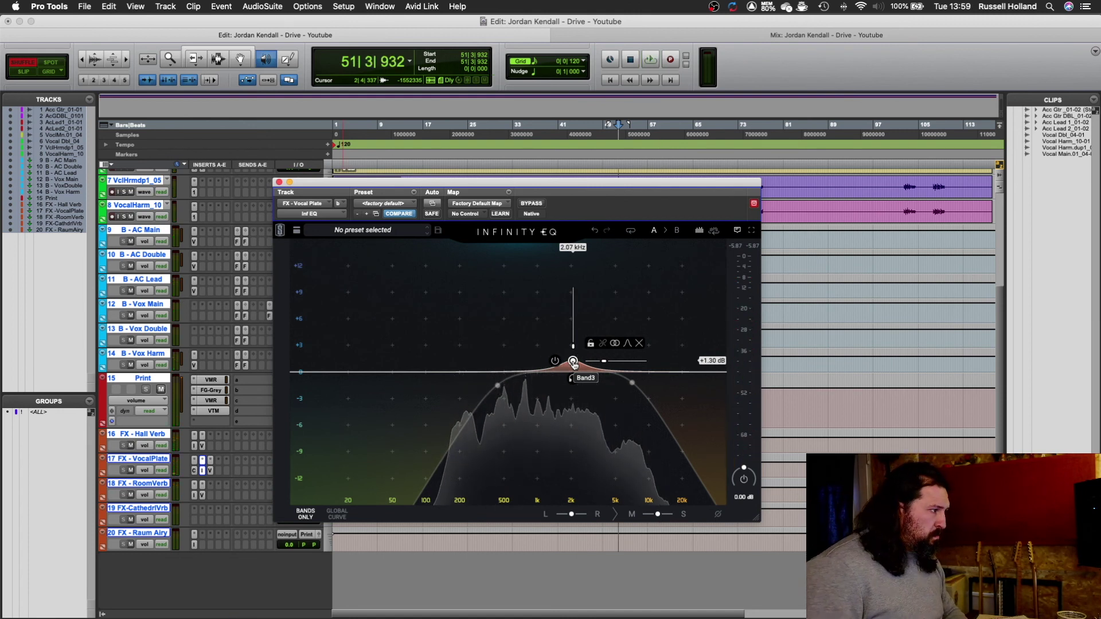
mouse_move(604, 368)
left_click_drag(605, 367, 603, 368)
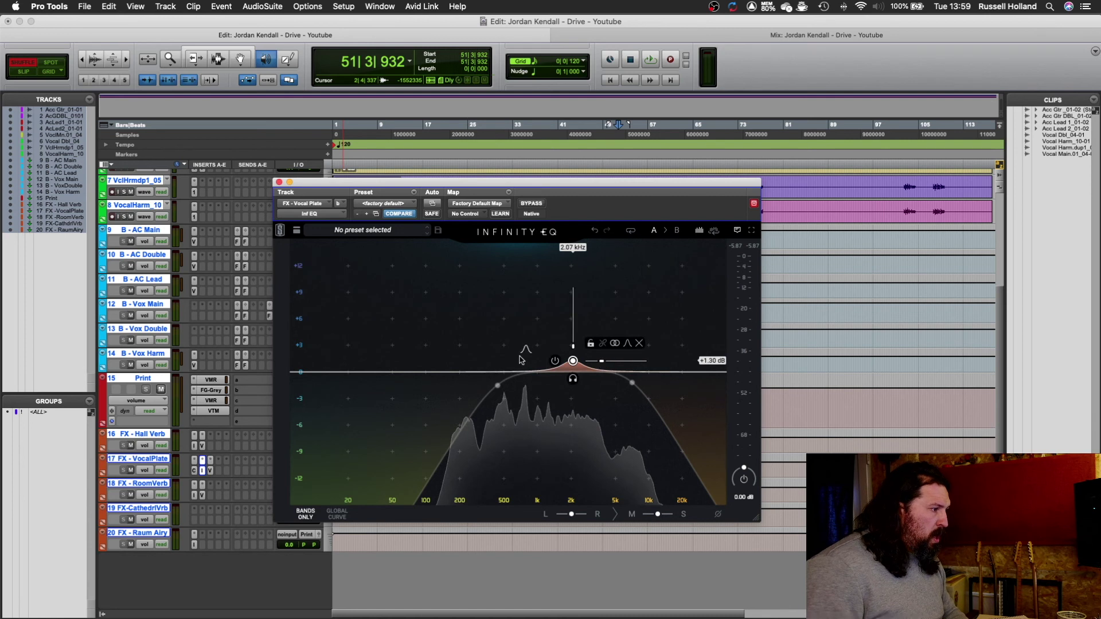
Show the Vocal Plate EQ's combined global curve to examine the overall filter shape.
mouse_move(503, 396)
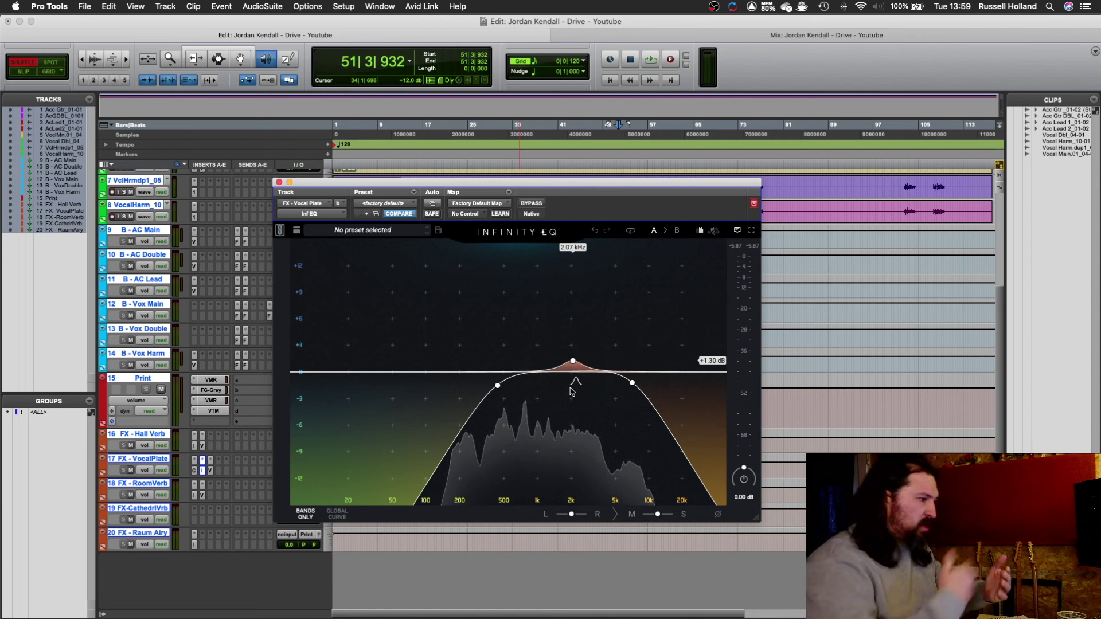
left_click(343, 511)
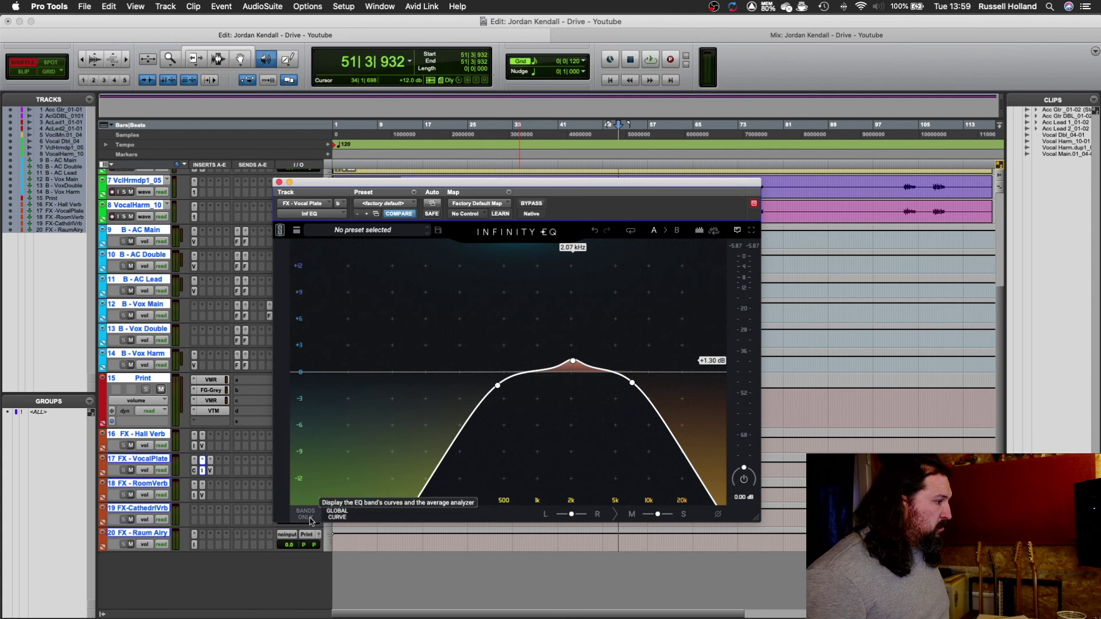
left_click(336, 516)
left_click(334, 516)
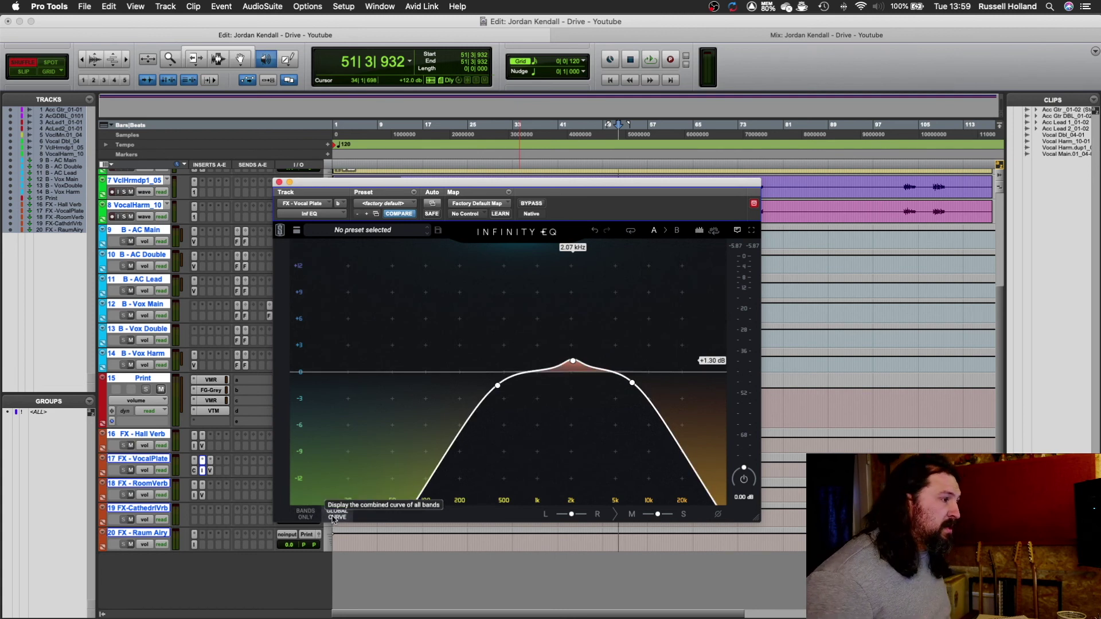
In FX - Hall Verb's Infinity EQ, move the low-cut band slightly lower and set the high-cut band to 1.71 kHz at -1.04 dB.
key("super+w")
scroll(594, 308, "up", 6)
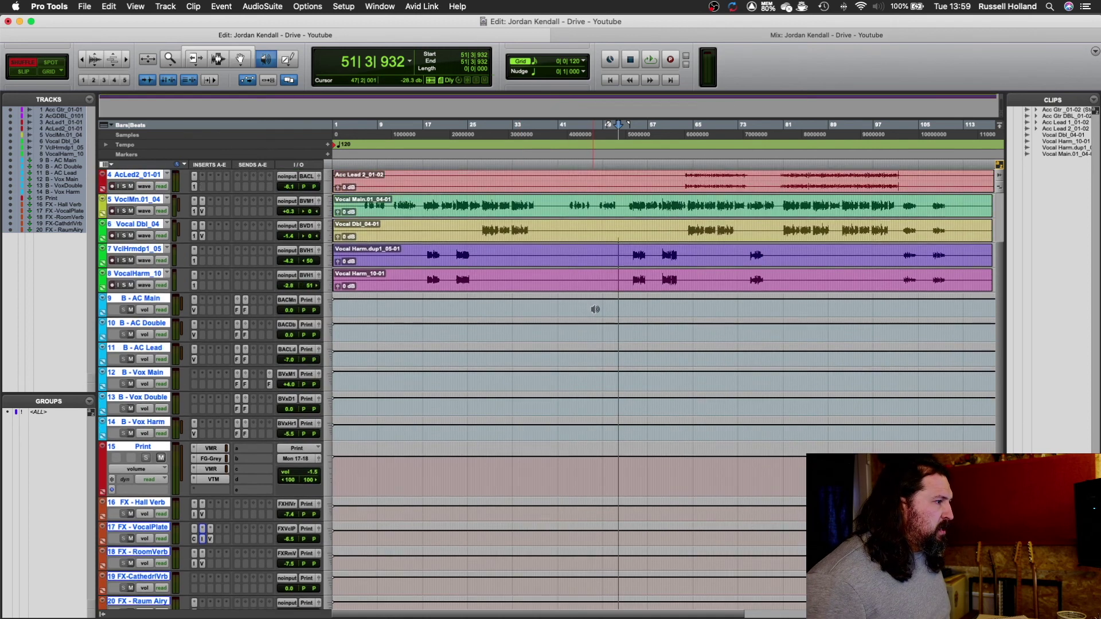
scroll(596, 309, "down", 4)
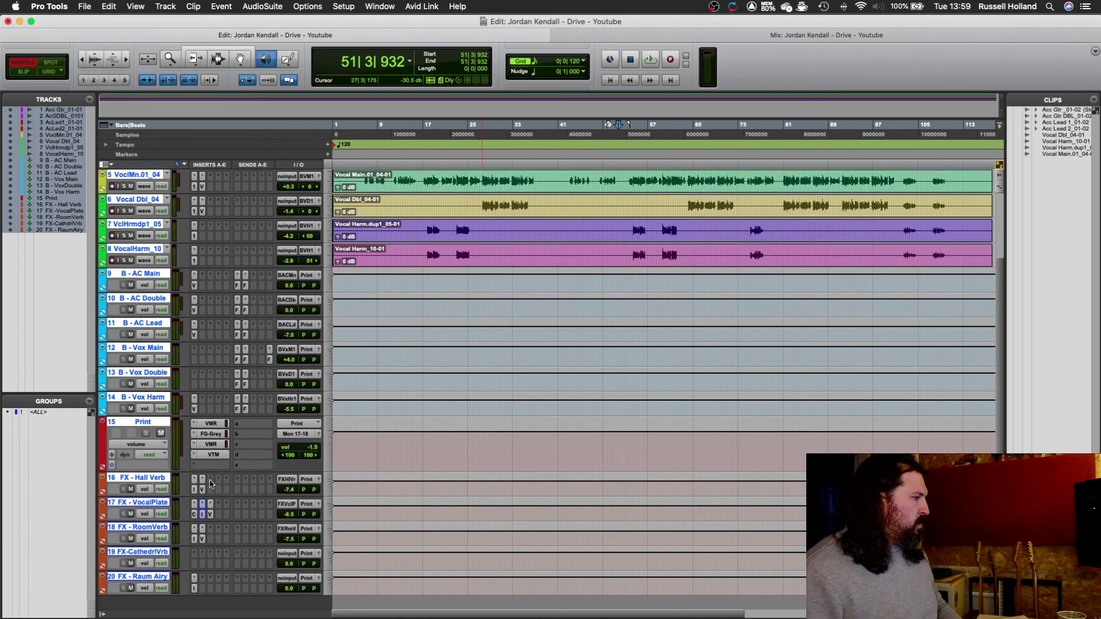
left_click(195, 479)
left_click_drag(459, 382, 452, 382)
left_click_drag(581, 383, 564, 381)
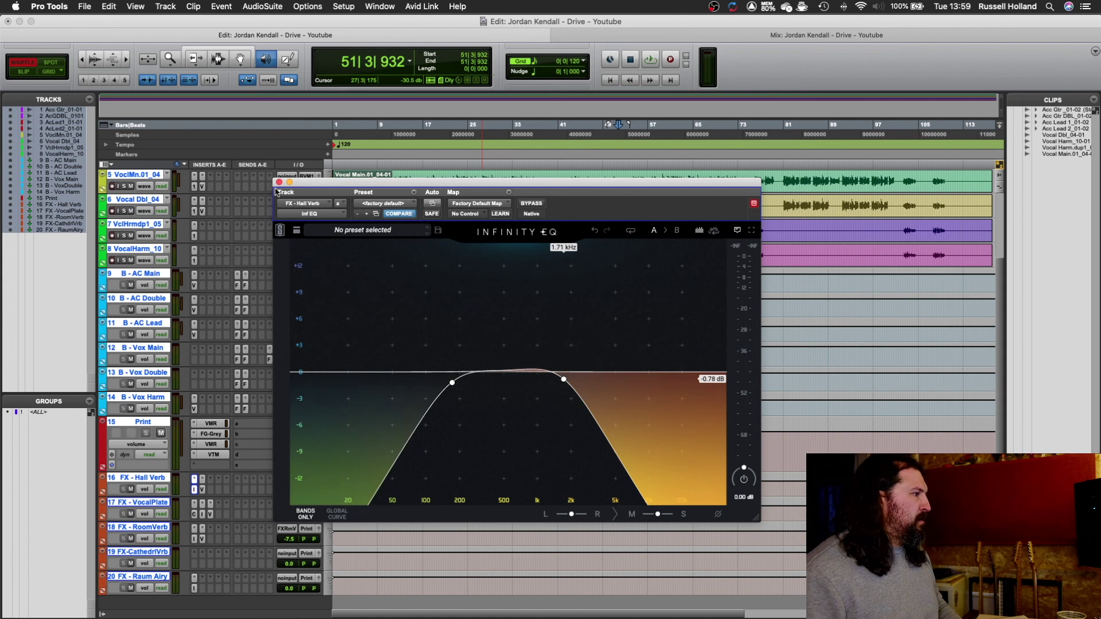
mouse_move(565, 394)
left_click_drag(565, 383, 565, 386)
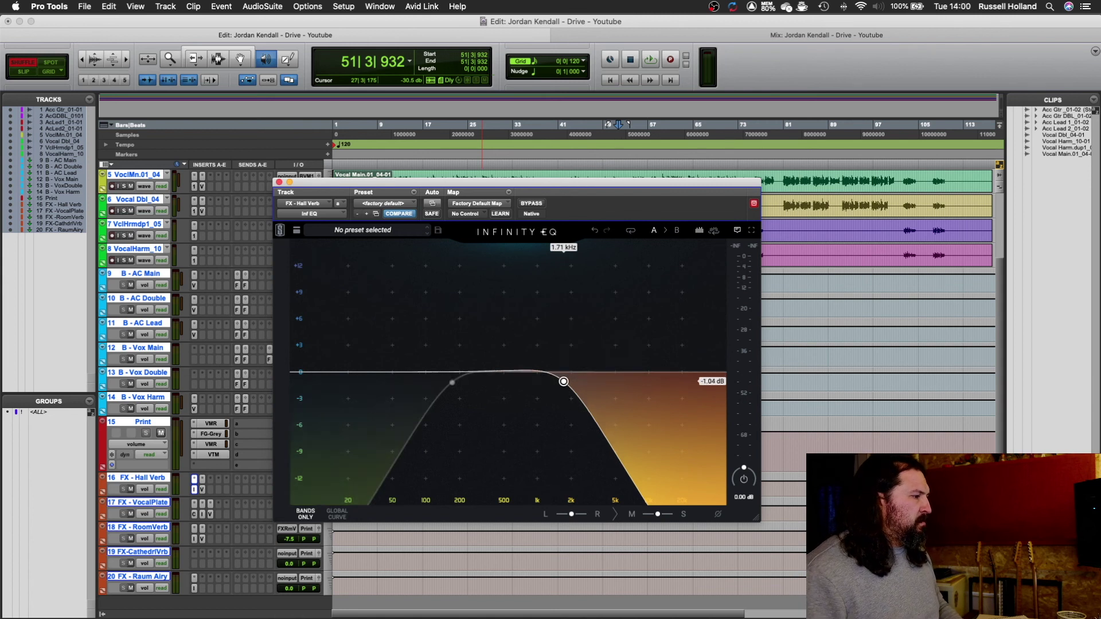
While playing the mix, lower the Hall Verb EQ's high-cut band to 1.47 kHz, then stop playback and close the EQ.
key("space")
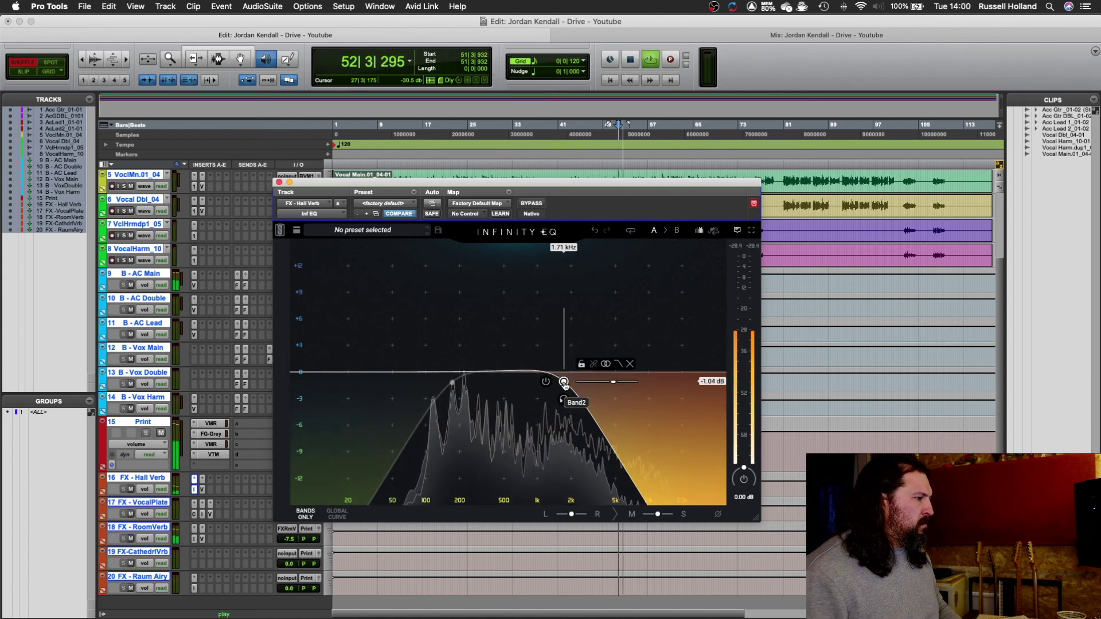
left_click_drag(565, 383, 557, 382)
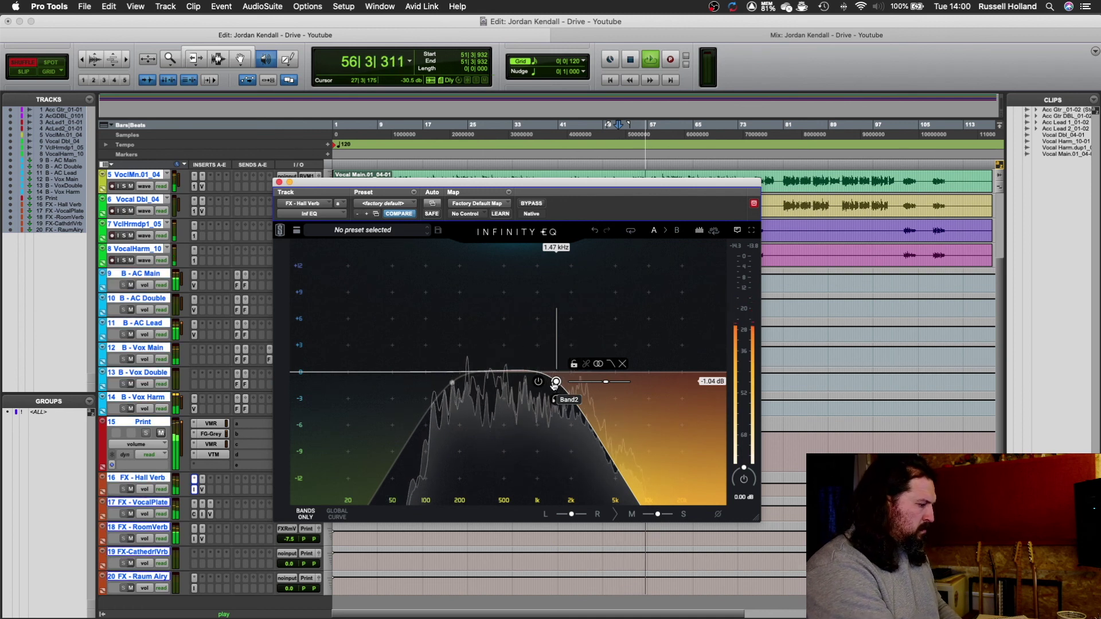
key("space")
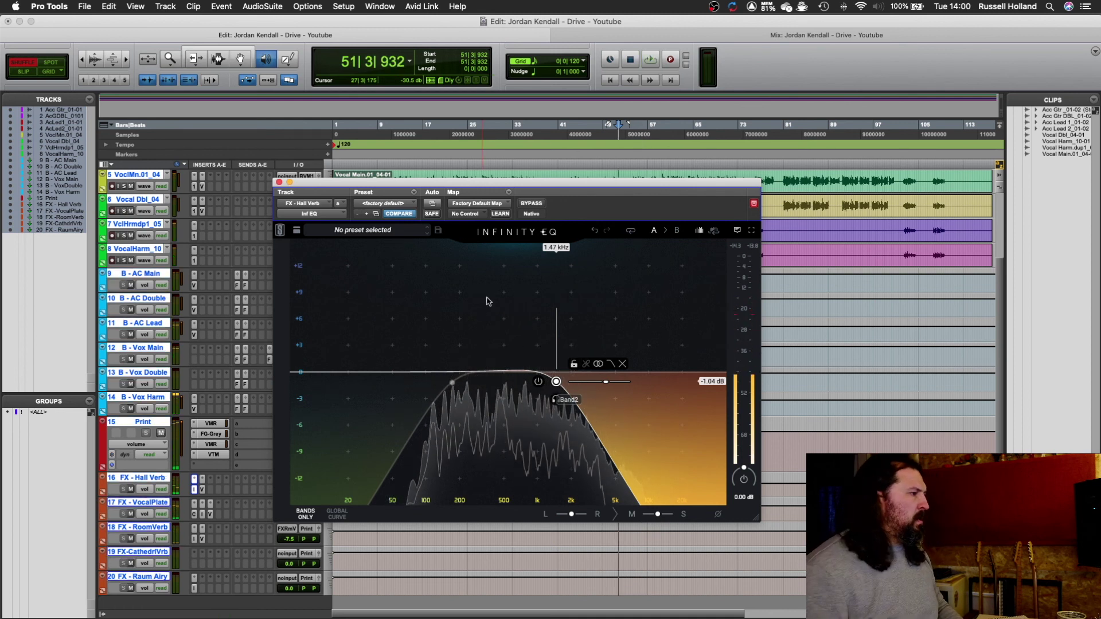
left_click(279, 182)
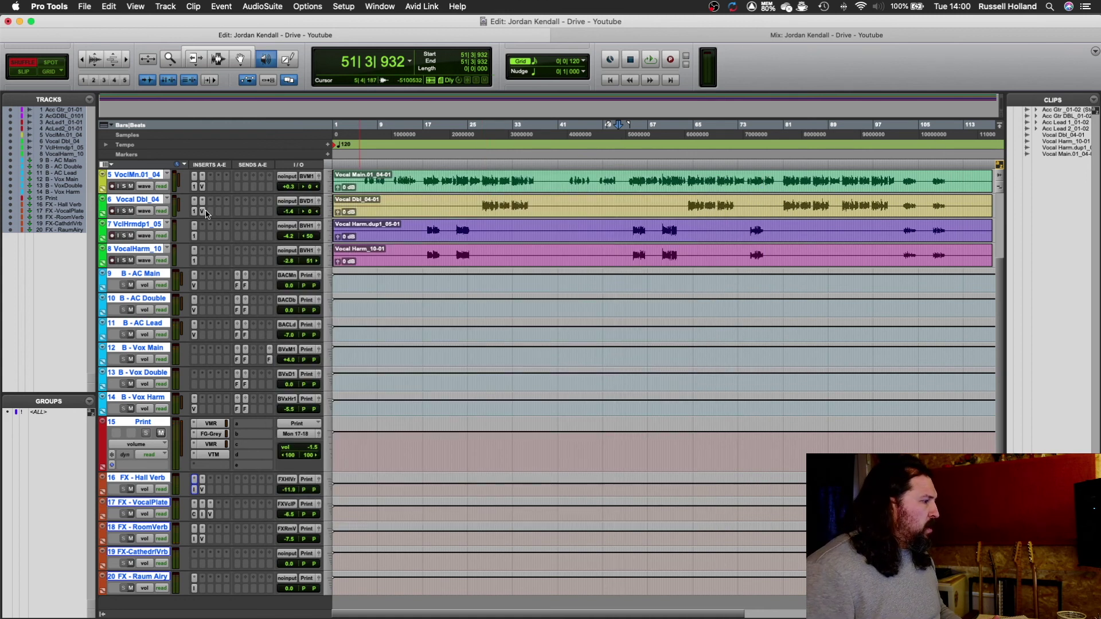
Play the mix from about bar 52 and again from about bar 61 to listen to the reverb balance.
scroll(207, 214, "up", 5)
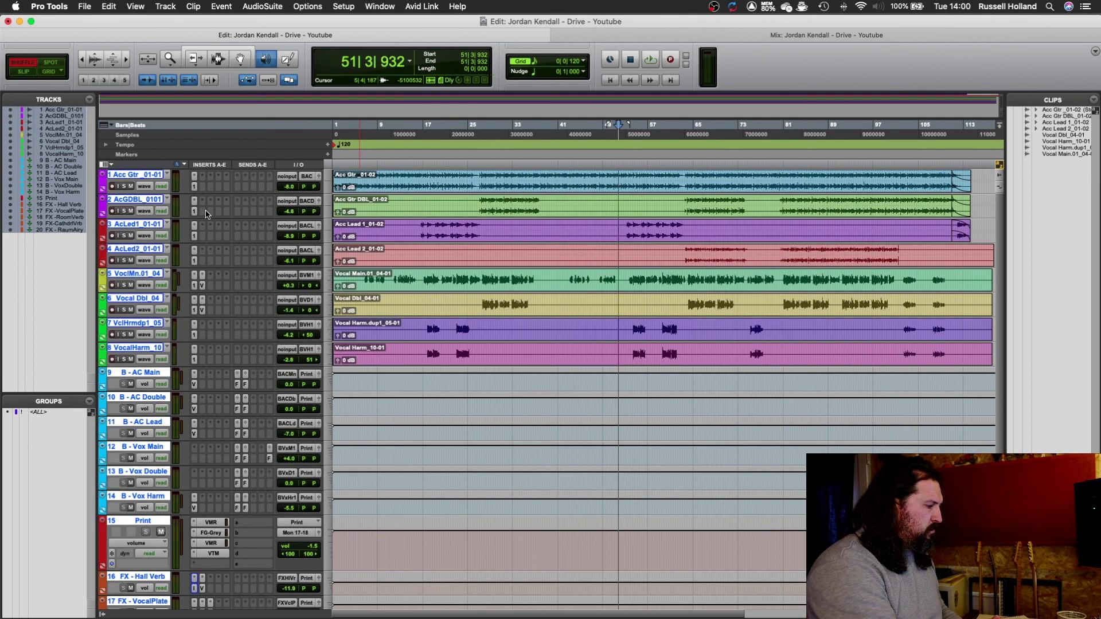
key("Return")
left_click(623, 166)
key("space")
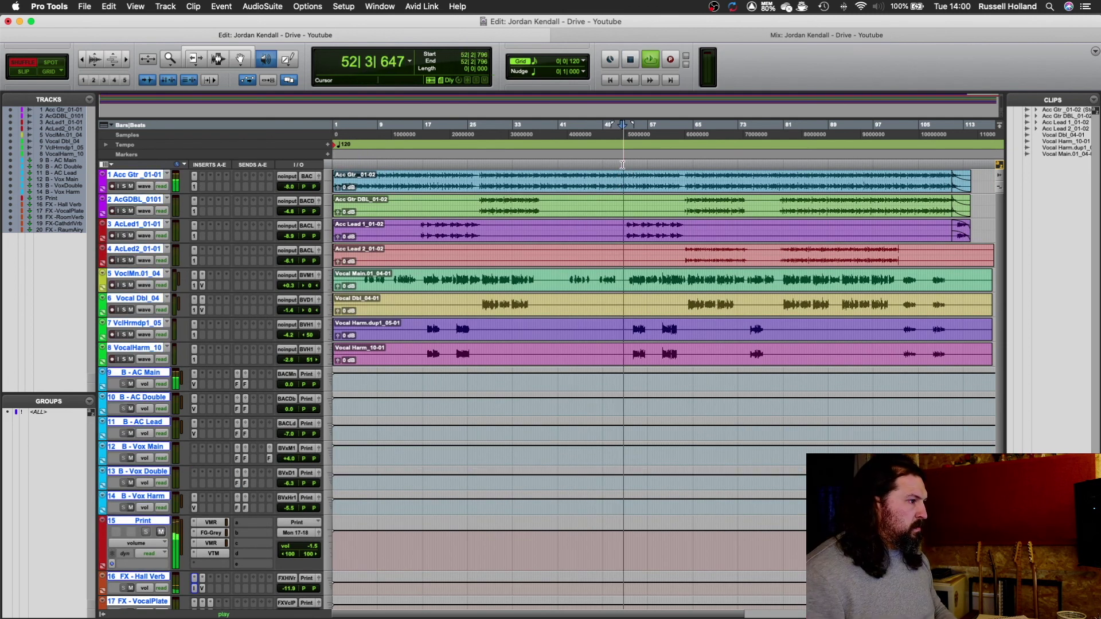
left_click(677, 165)
key("space")
key("space")
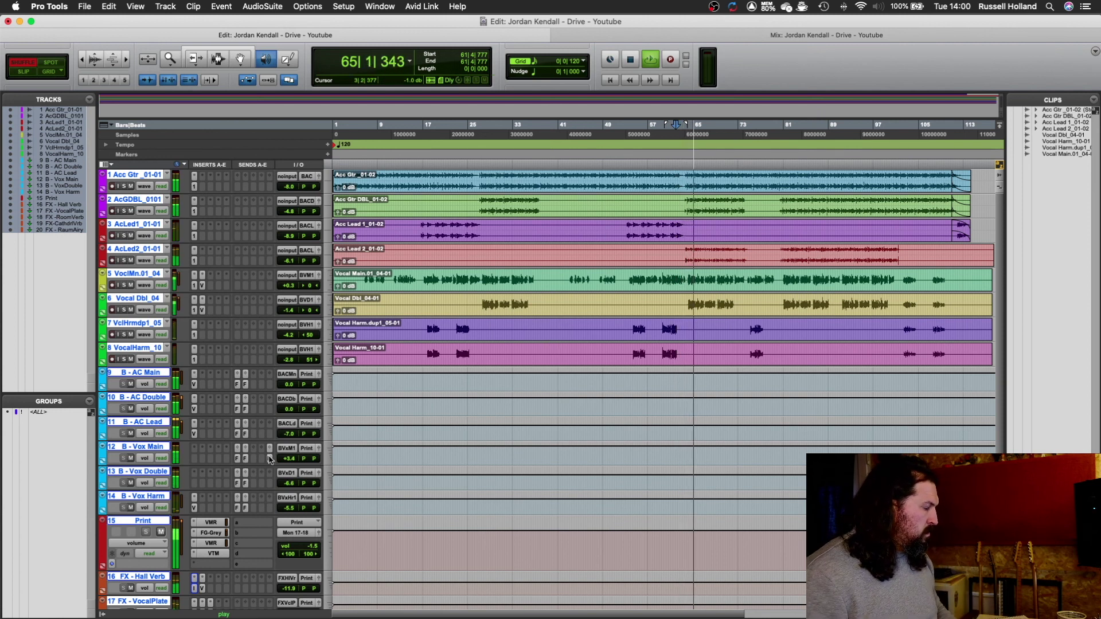
key("space")
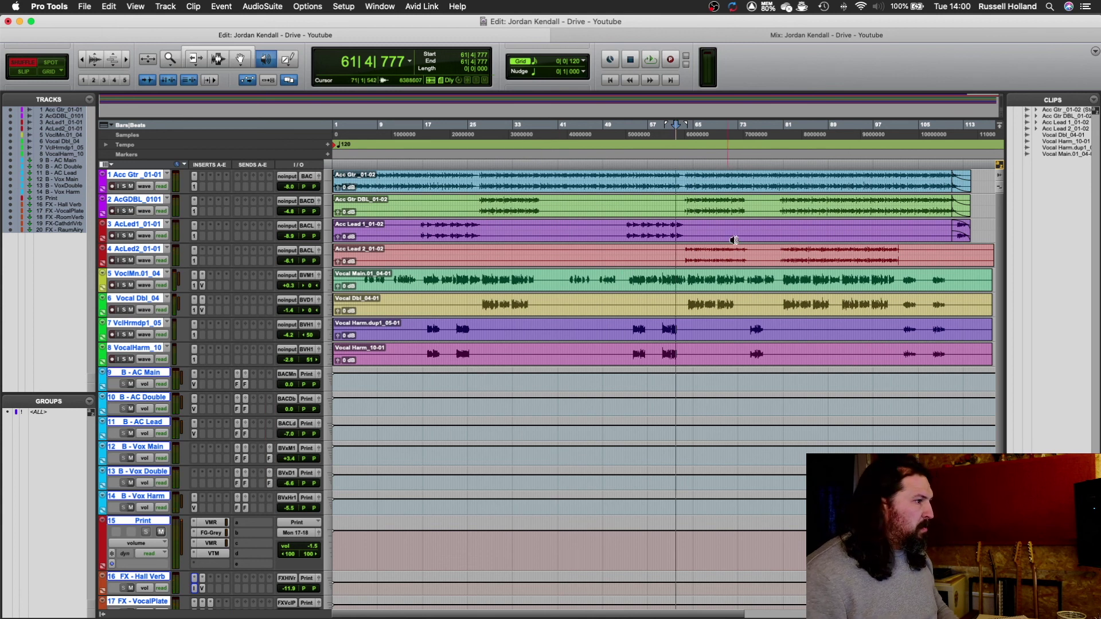
While playing from about bar 61, lower B - Vox Double's FX - Vocal Plate send to -18.5 dB, then stop playback.
key("space")
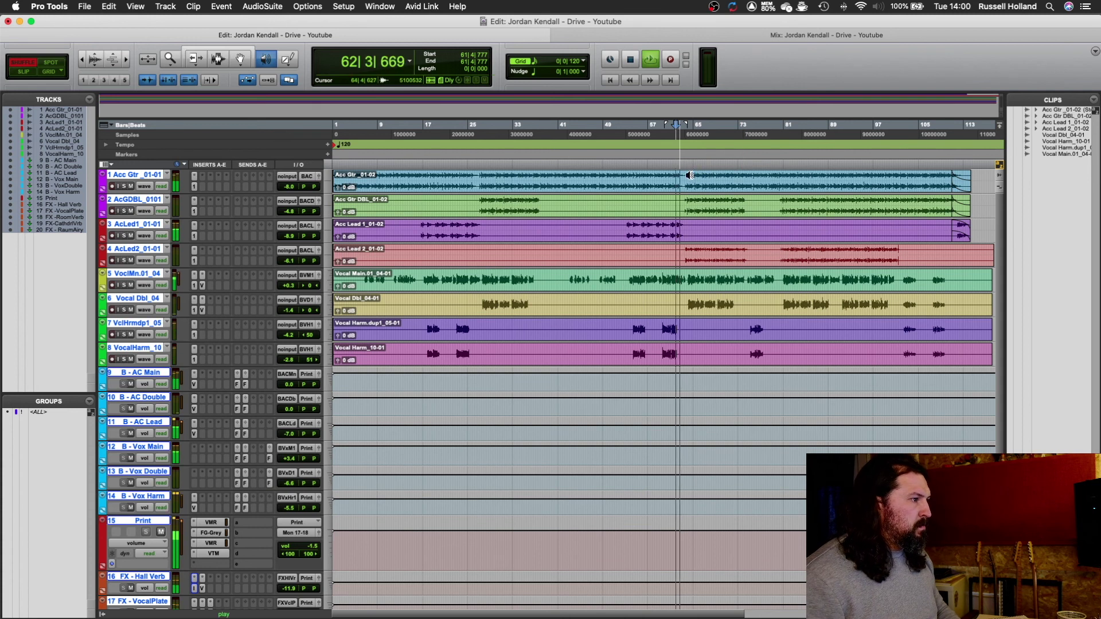
left_click(271, 484)
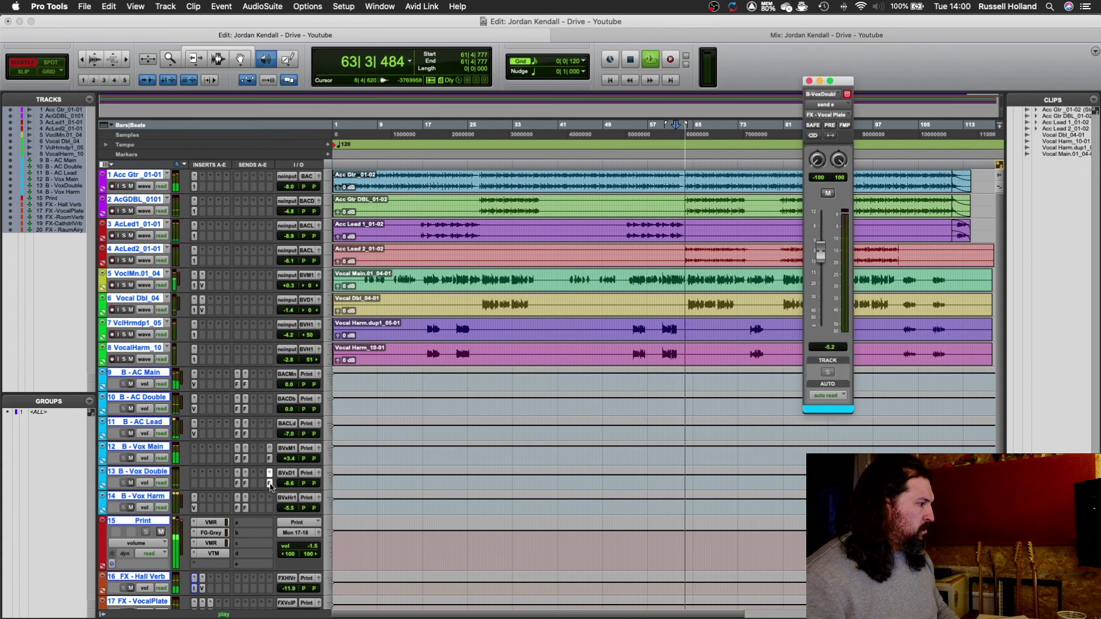
mouse_move(821, 251)
left_mouse_down()
mouse_move(829, 275)
mouse_move(821, 261)
left_mouse_up()
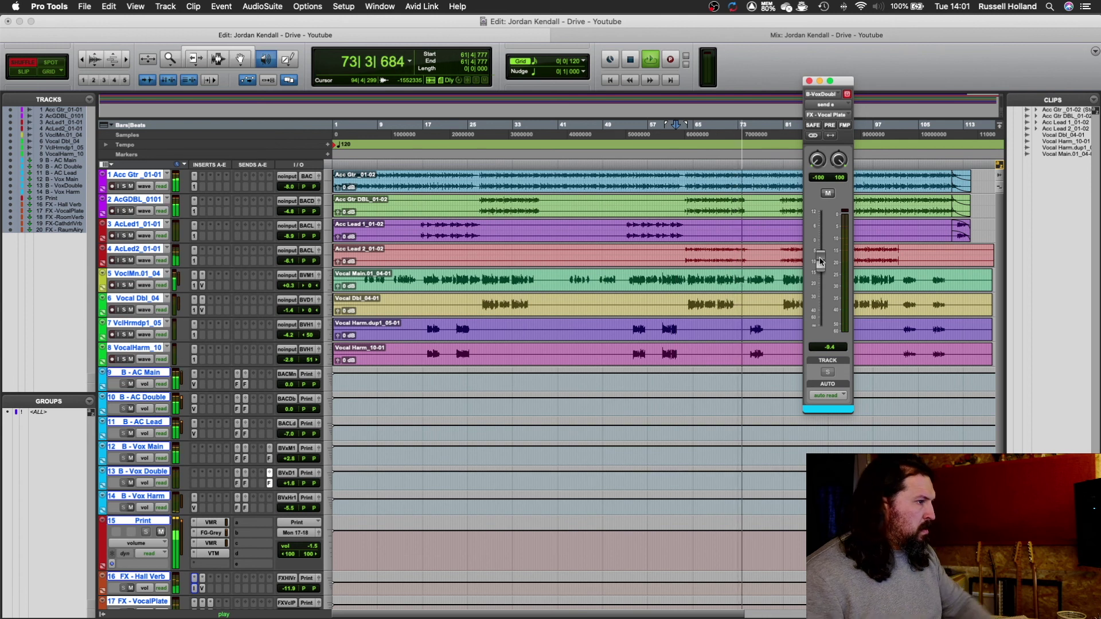
key("space")
key("space")
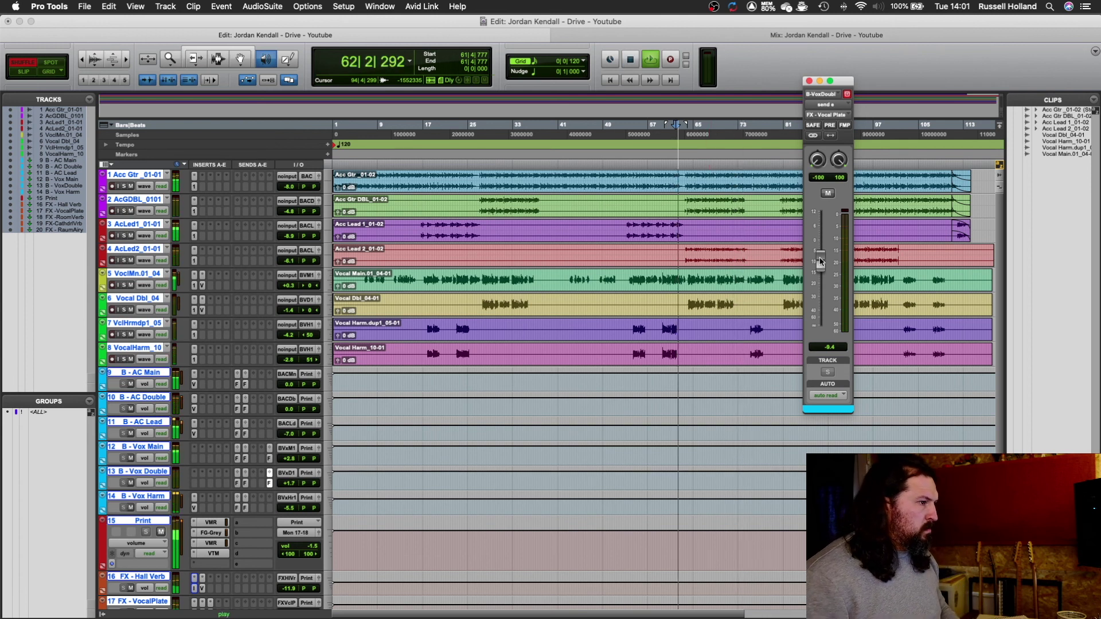
left_click_drag(818, 272, 819, 281)
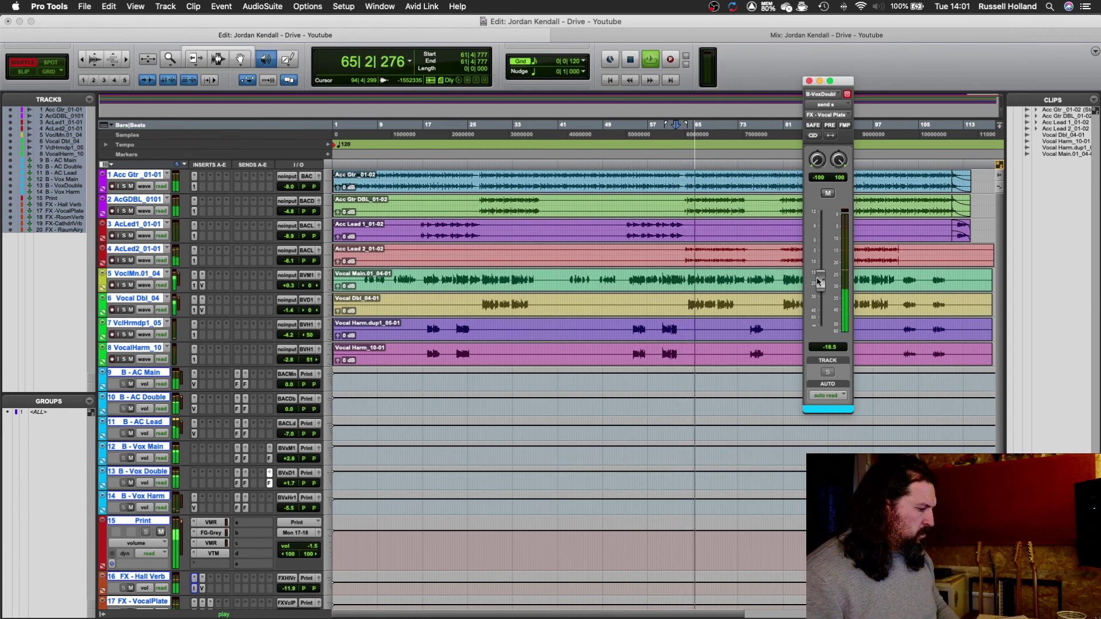
key("space")
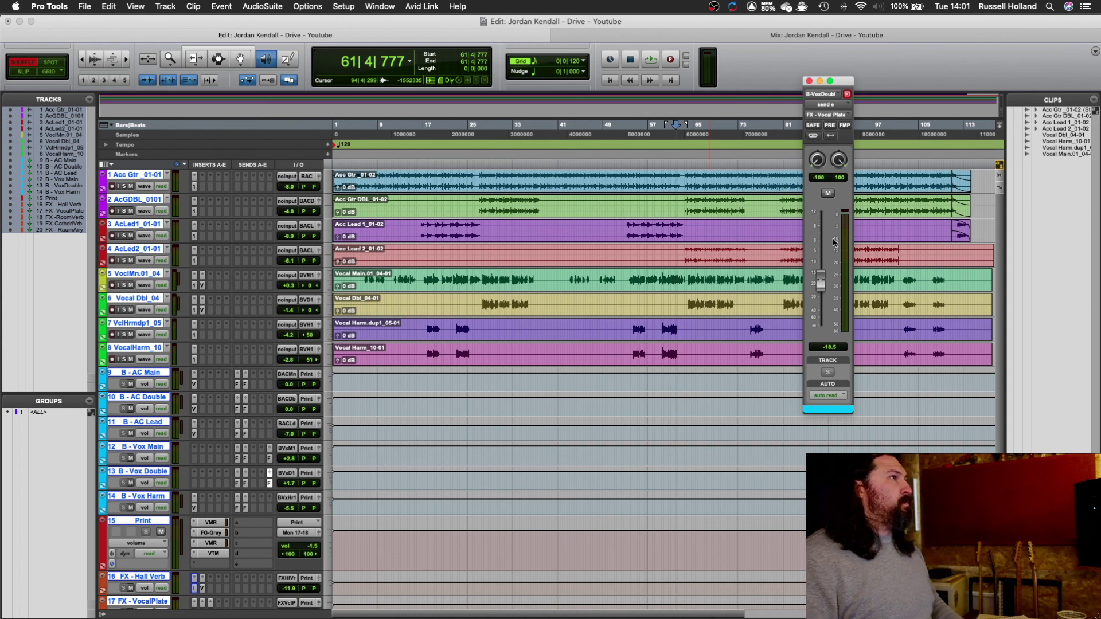
Insert the Native Instruments Raum stereo plug-in after the EQ on the FX - Raum Airy track.
scroll(195, 546, "down", 5)
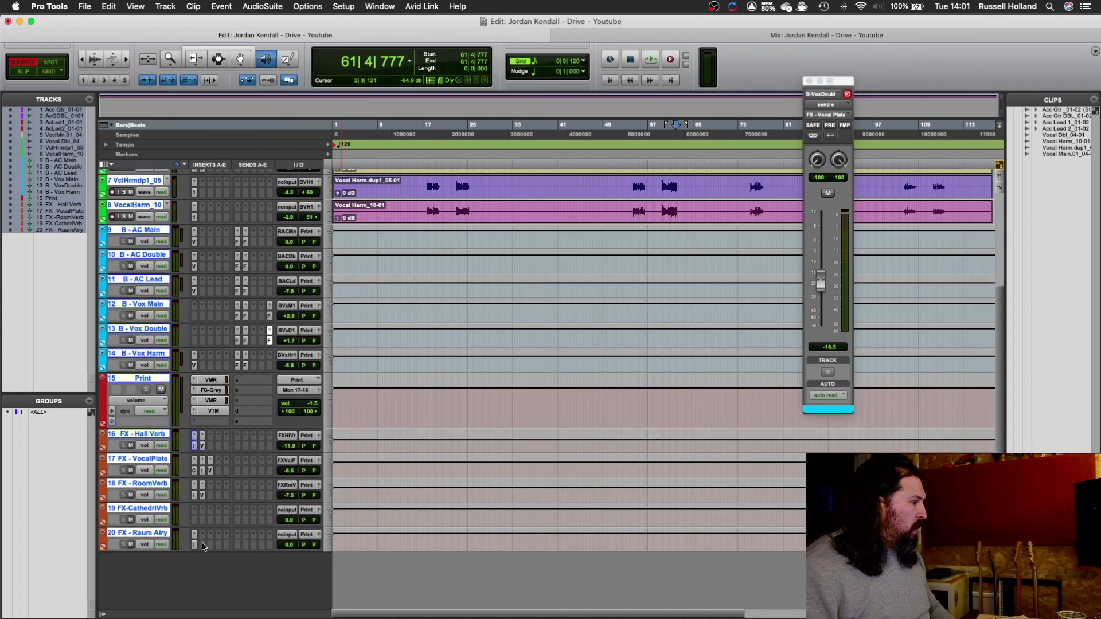
left_click(195, 545)
mouse_move(210, 546)
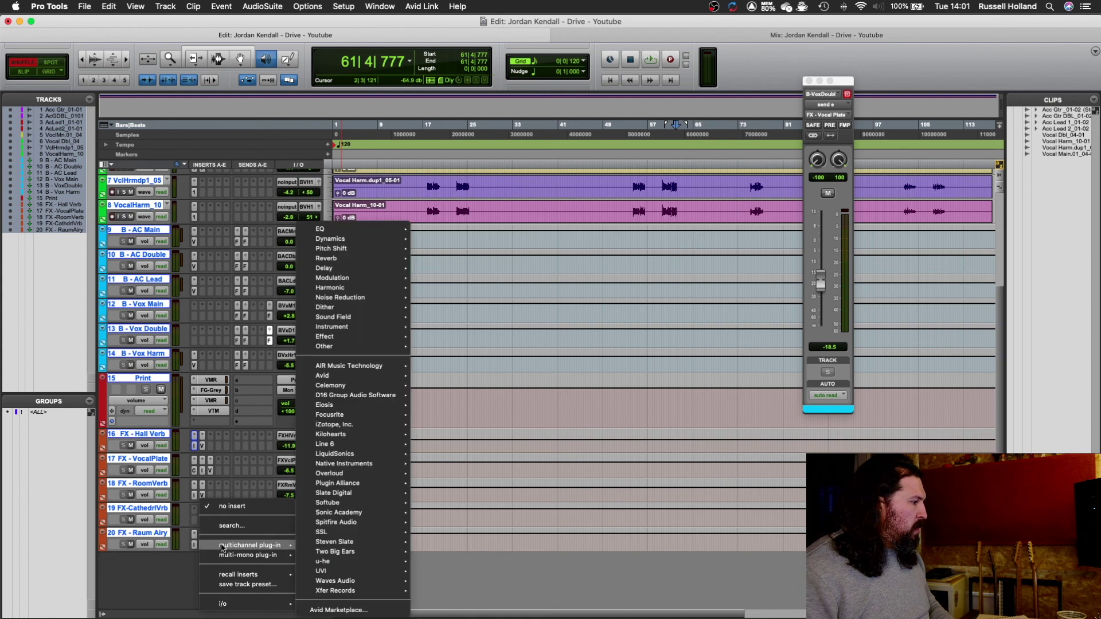
mouse_move(362, 497)
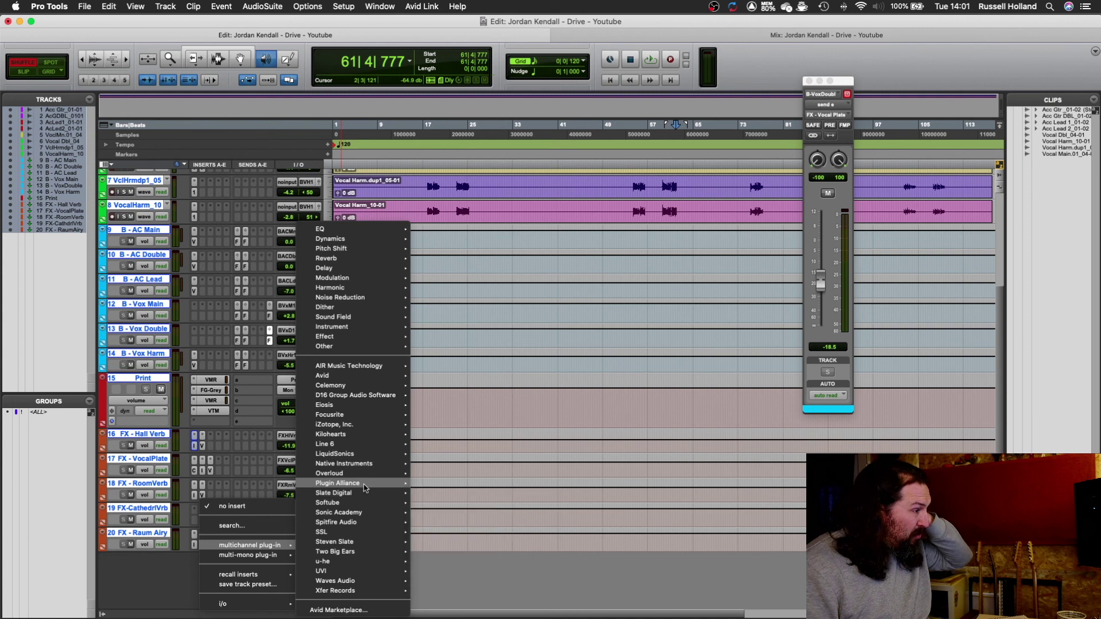
mouse_move(377, 465)
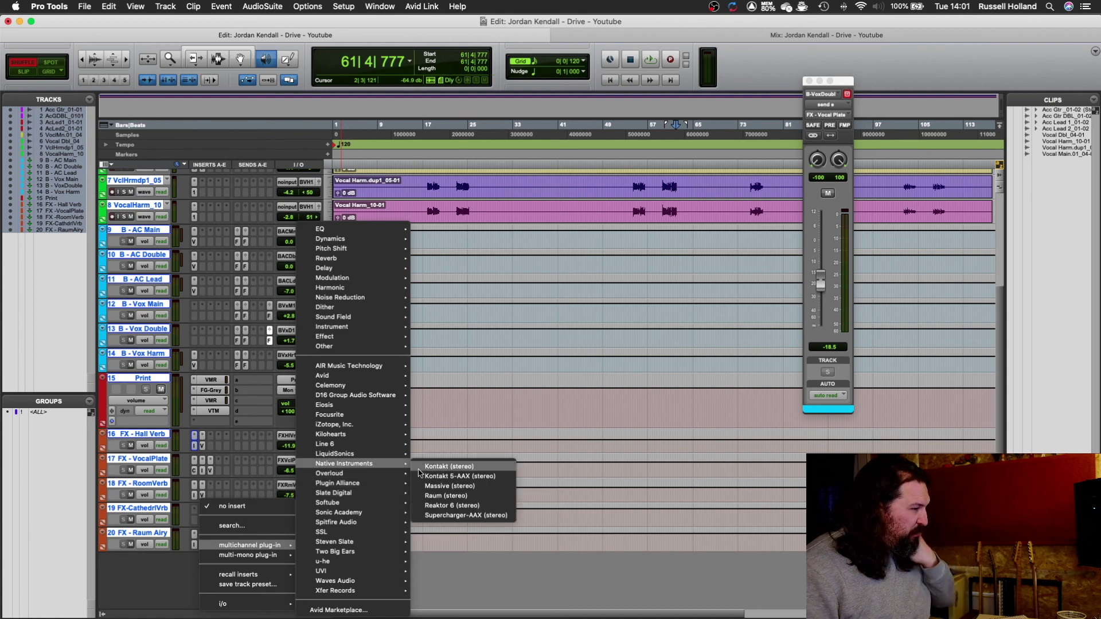
left_click(429, 496)
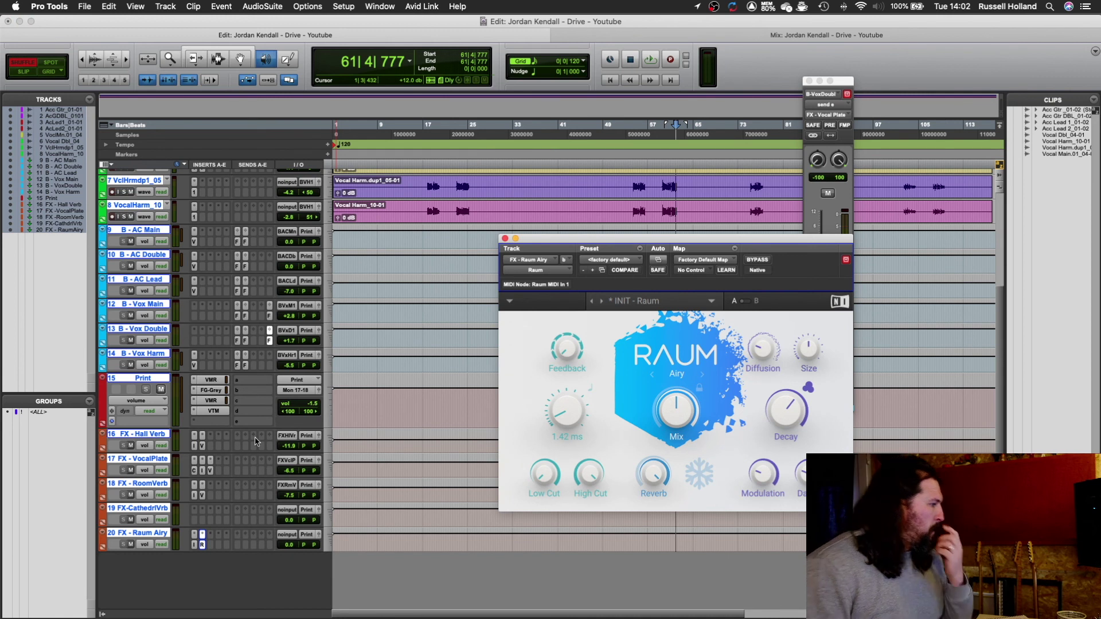
Add a send in the first slot of FX - VocalPlate, assigned to FX - Vocal Plate, and play the mix briefly.
left_click(242, 473)
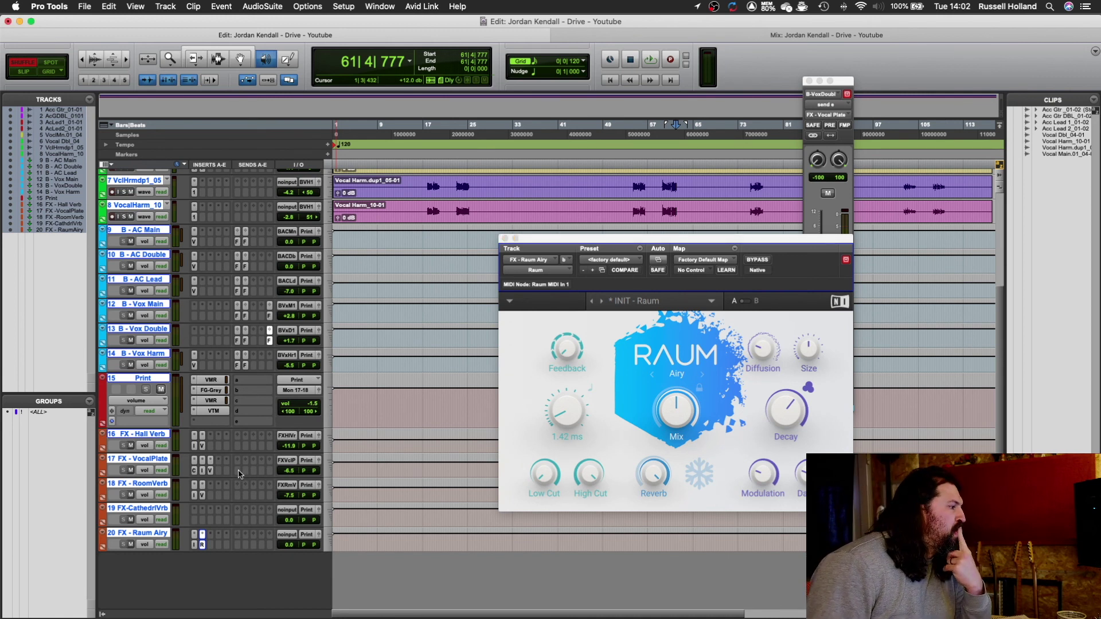
left_click(242, 473)
mouse_move(255, 474)
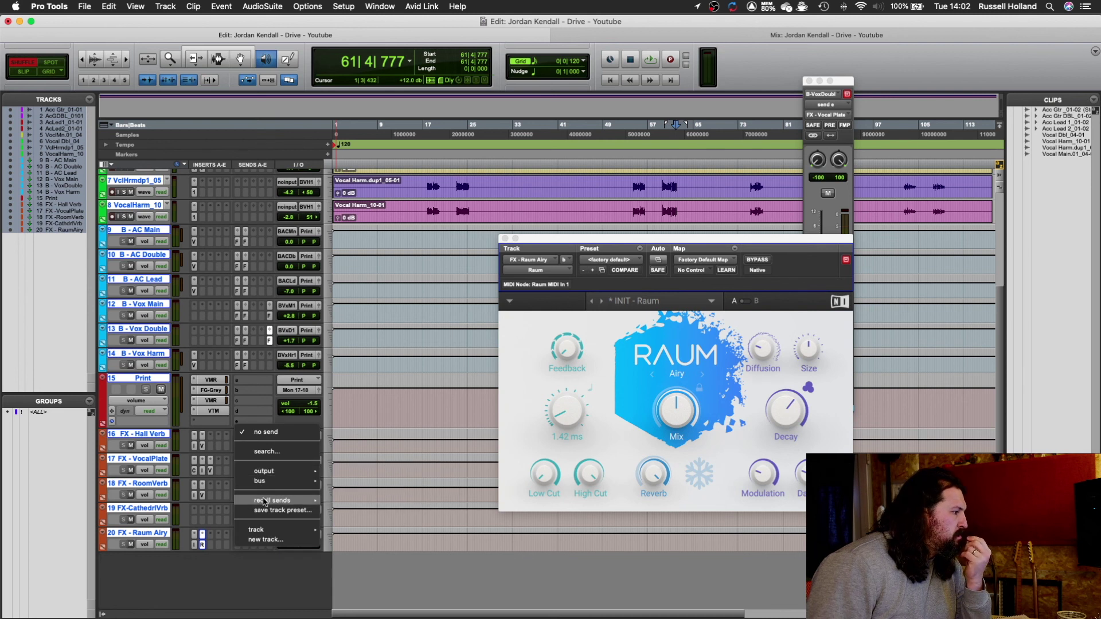
left_click(367, 499)
key("space")
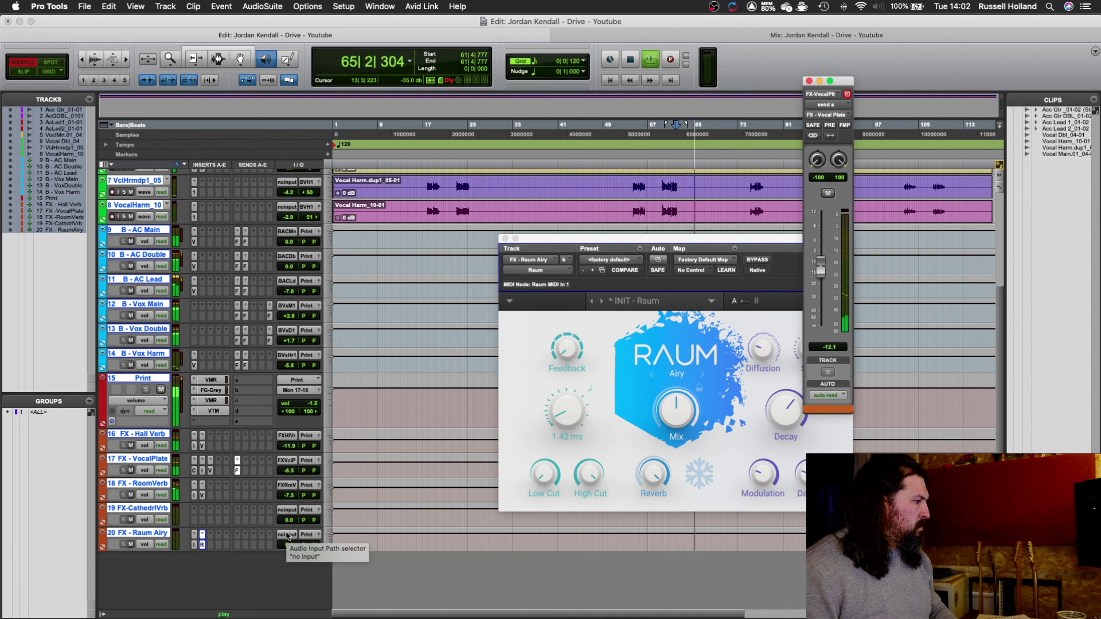
key("space")
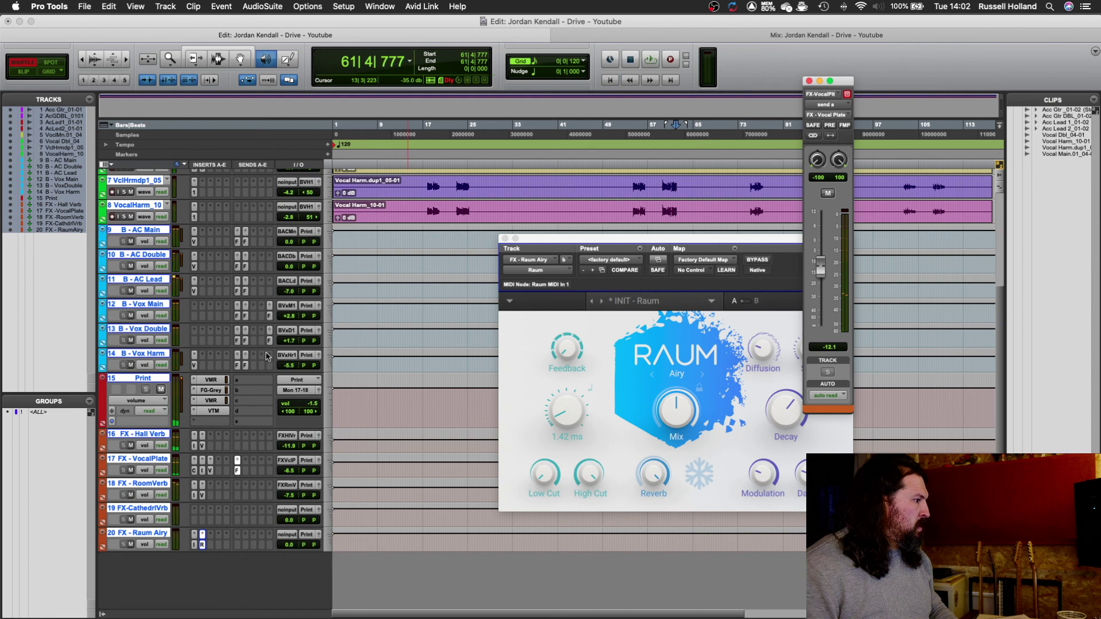
Add a send on B - Vox Harm to the FX - Raum Airy track and start playback.
left_click(268, 355)
mouse_move(302, 426)
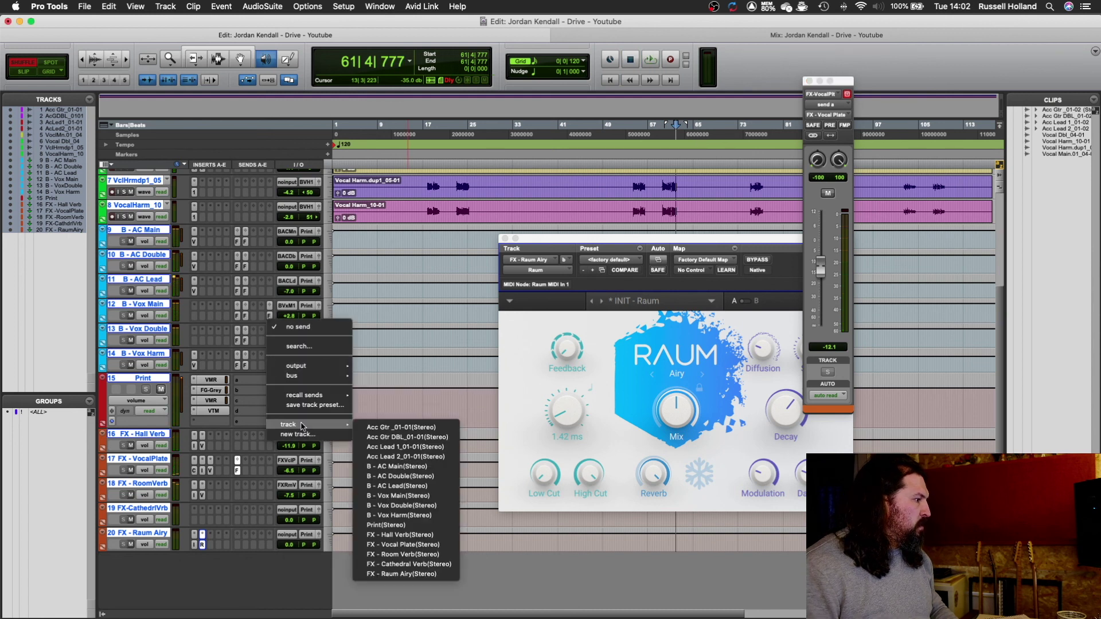
left_click(411, 574)
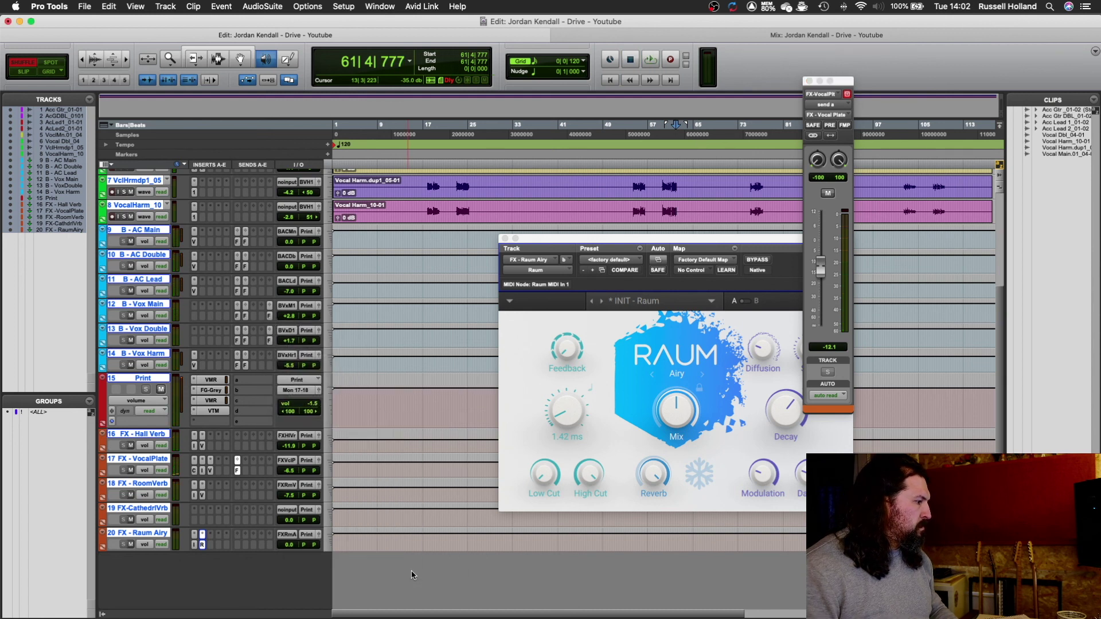
key("space")
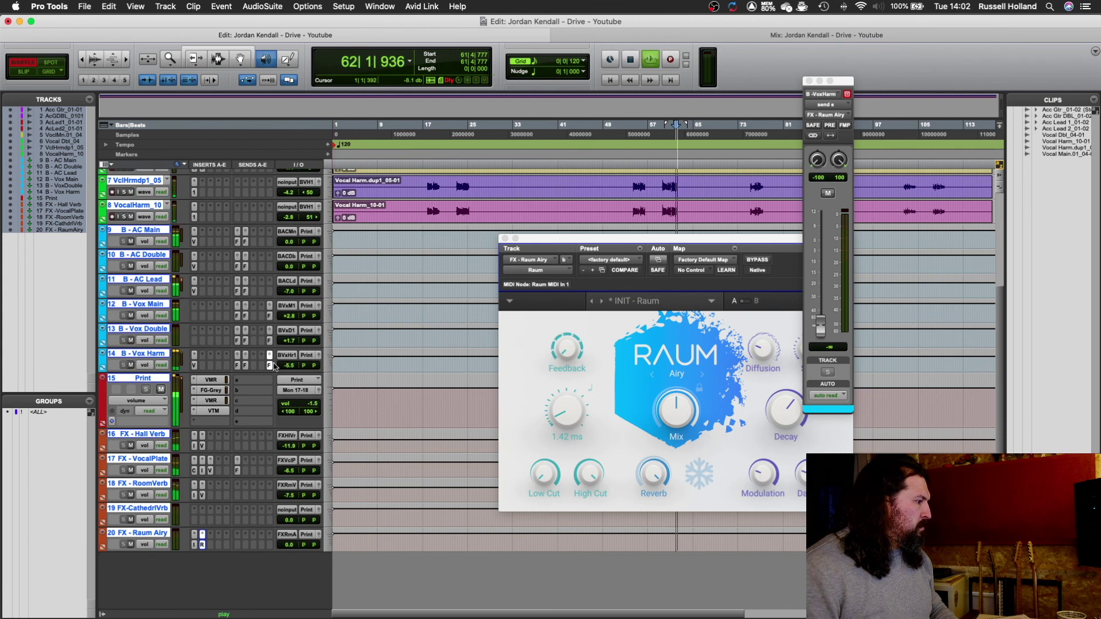
Reassign FX - VocalPlate's first send to the FX - Raum Airy track.
left_click(237, 462)
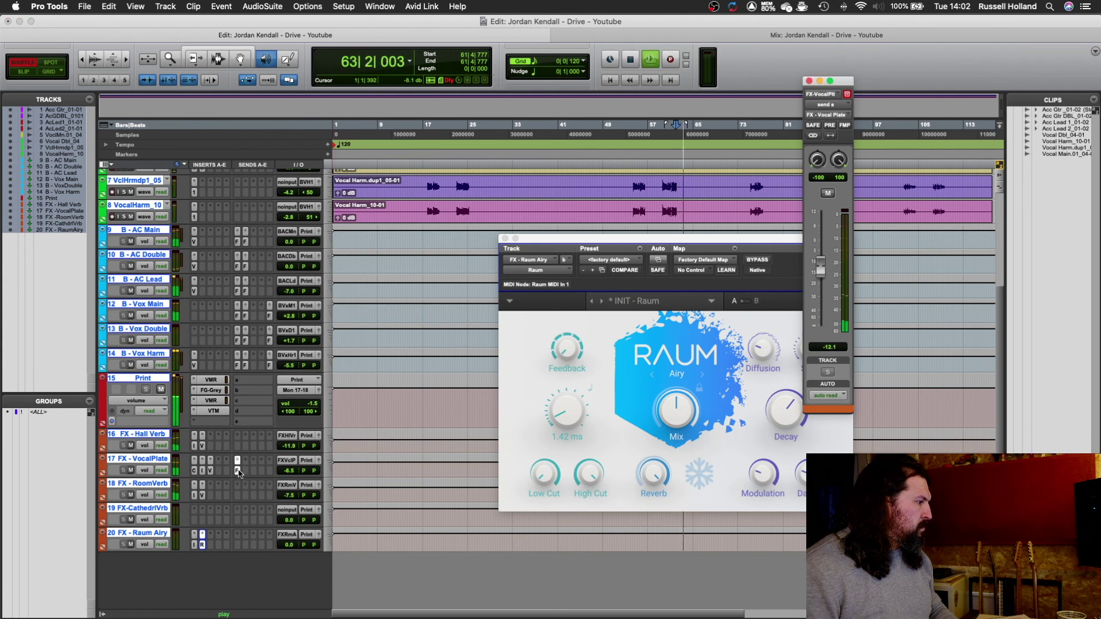
left_click(237, 464)
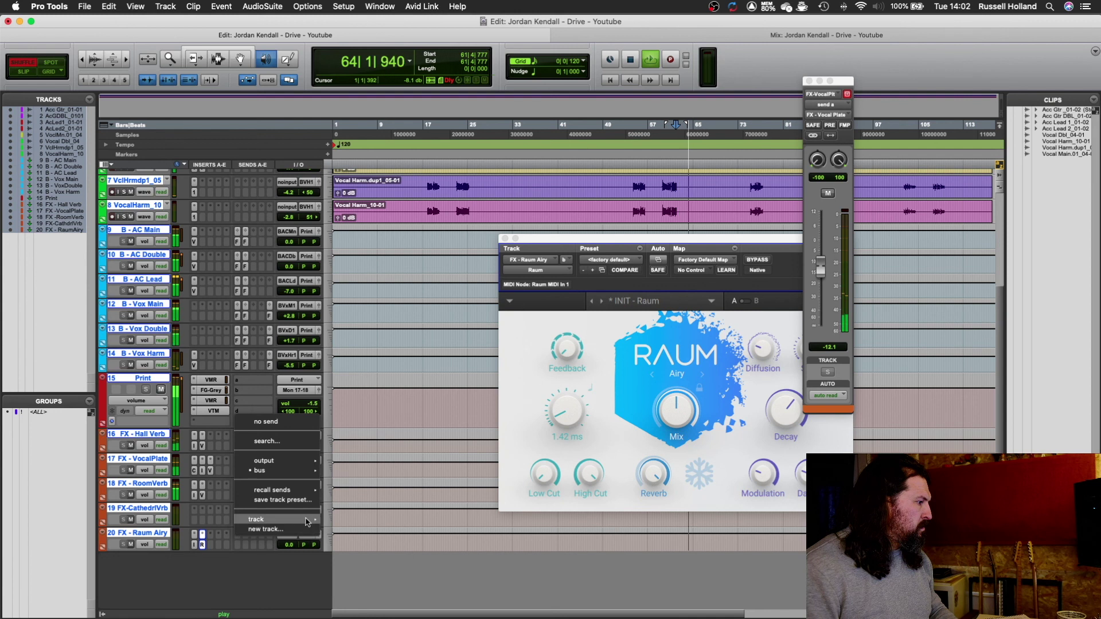
mouse_move(306, 520)
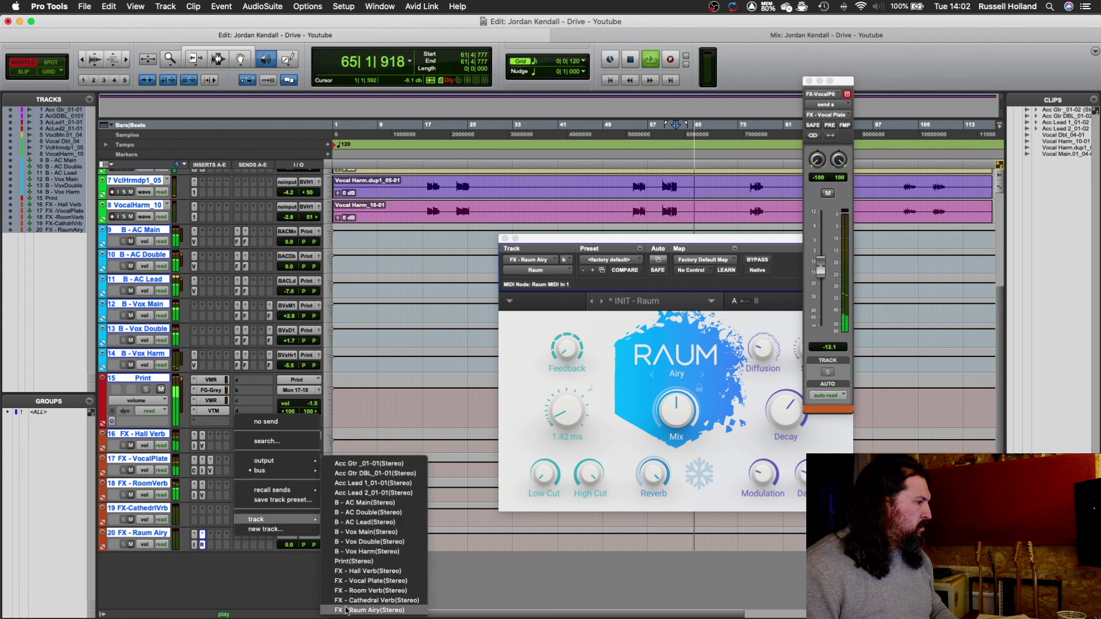
left_click(346, 611)
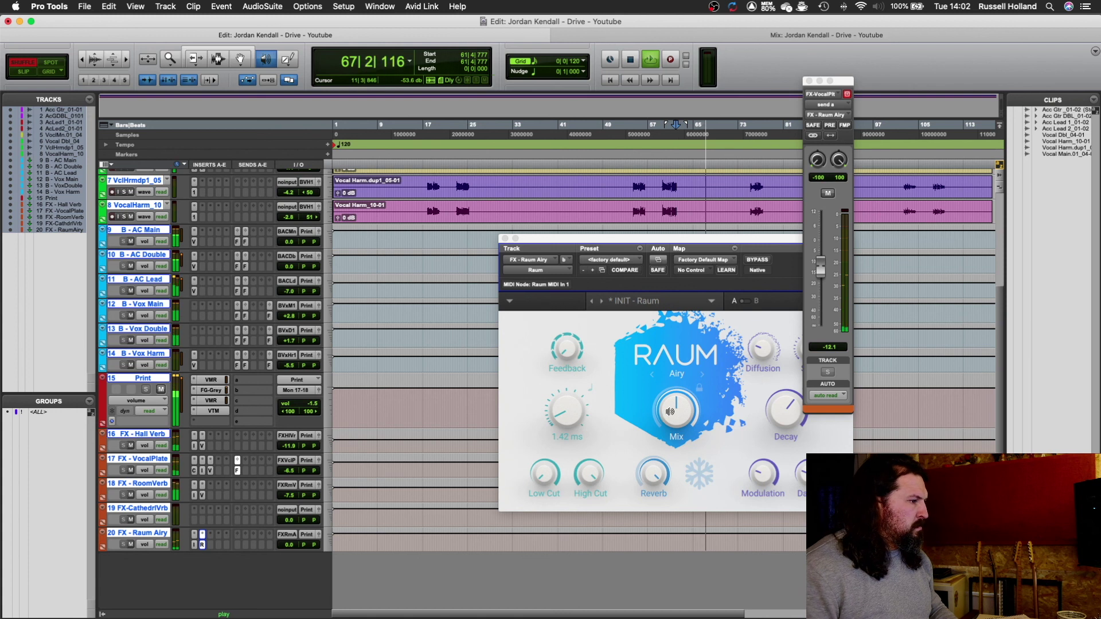
Set Raum's mix to 100% and raise FX - VocalPlate's send to FX - Raum Airy to +12.0 dB during playback.
left_click_drag(675, 410, 676, 396)
left_click_drag(756, 238, 651, 225)
left_click_drag(820, 267, 821, 211)
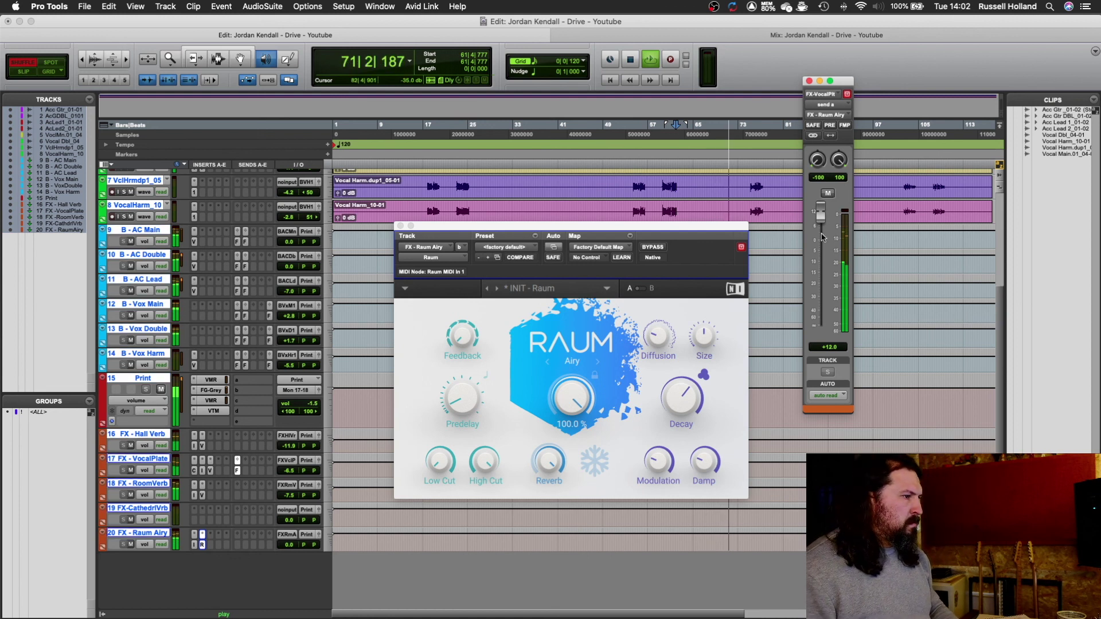
Pull FX - VocalPlate's send to FX - Raum Airy fully down, set Raum's predelay to 6.27 ms and restart playback.
left_click_drag(821, 214, 821, 337)
key("space")
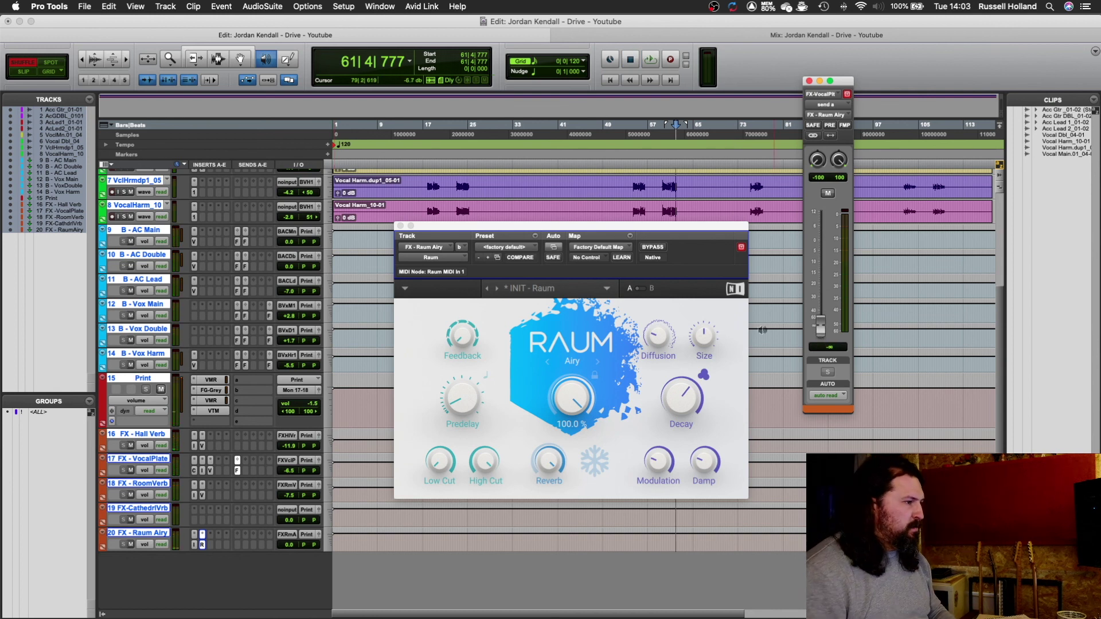
left_click(465, 339)
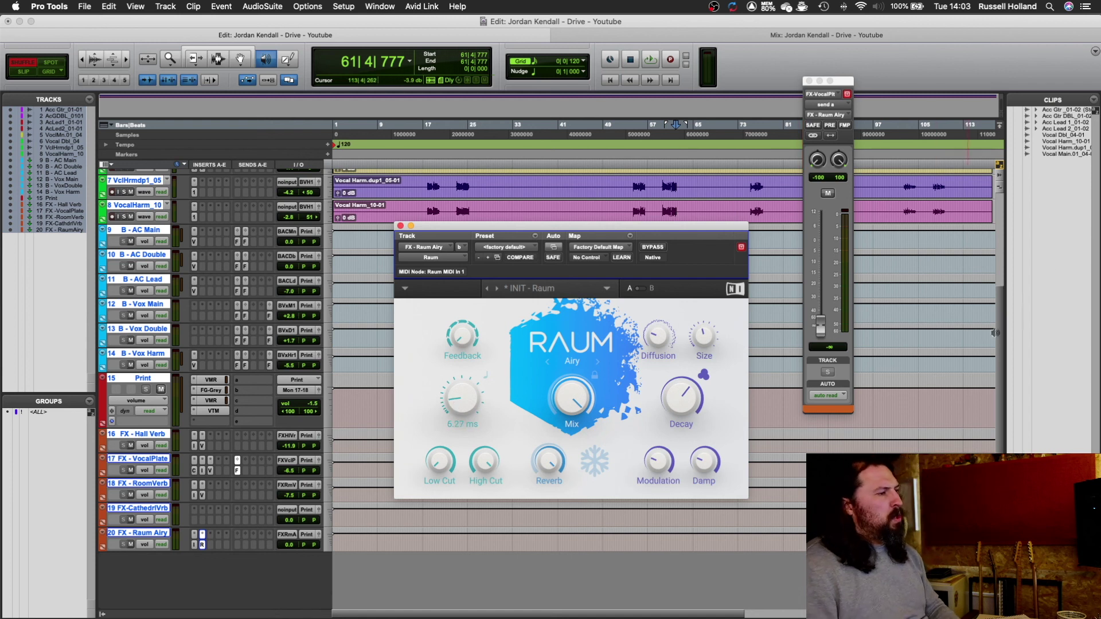
key("space")
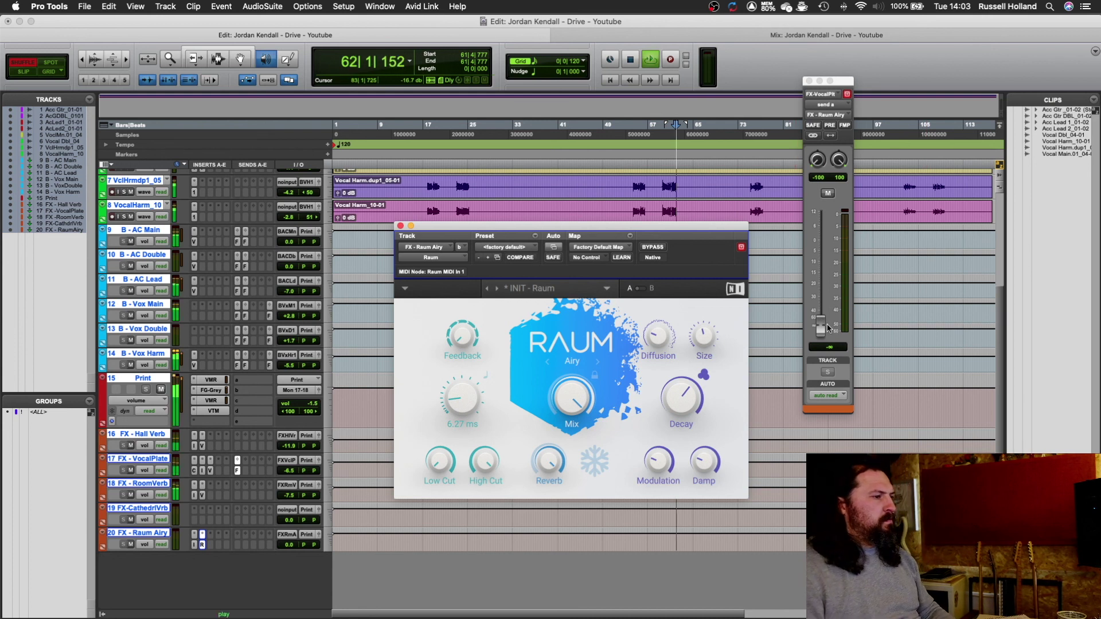
Bring FX - VocalPlate's send to FX - Raum Airy up to about -11 dB by ear, then close Raum.
left_click_drag(822, 327, 843, 272)
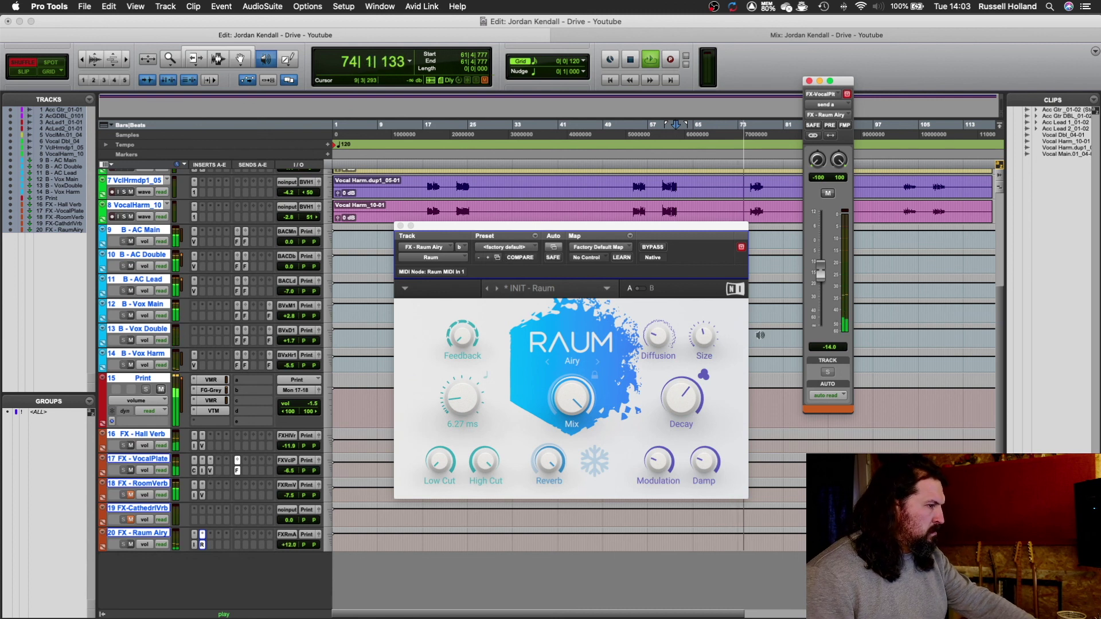
left_click_drag(823, 276, 822, 267)
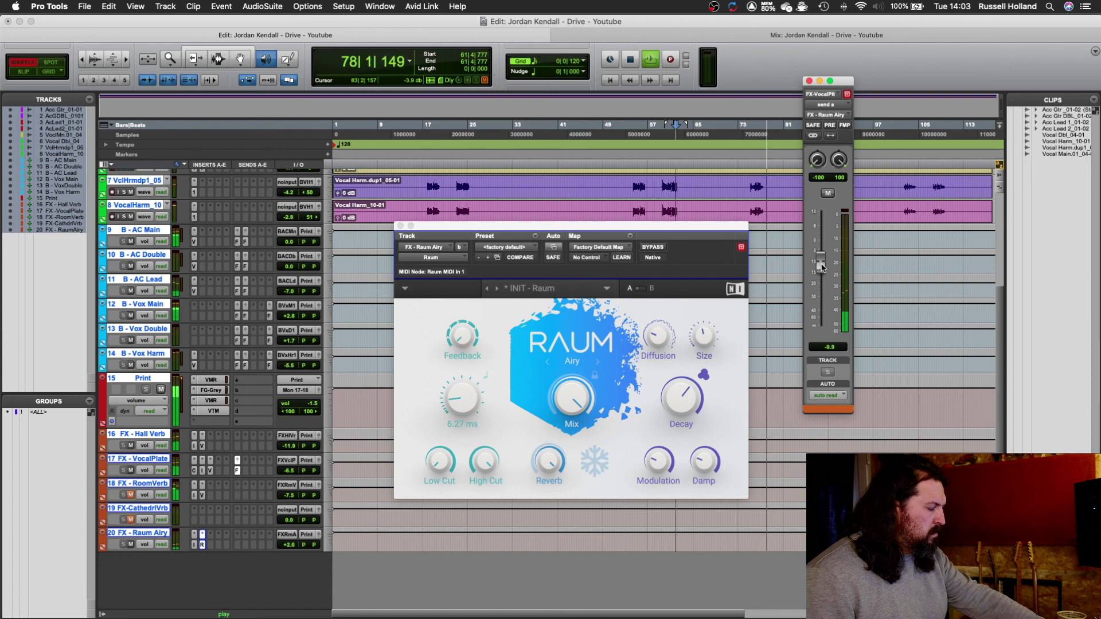
key("space")
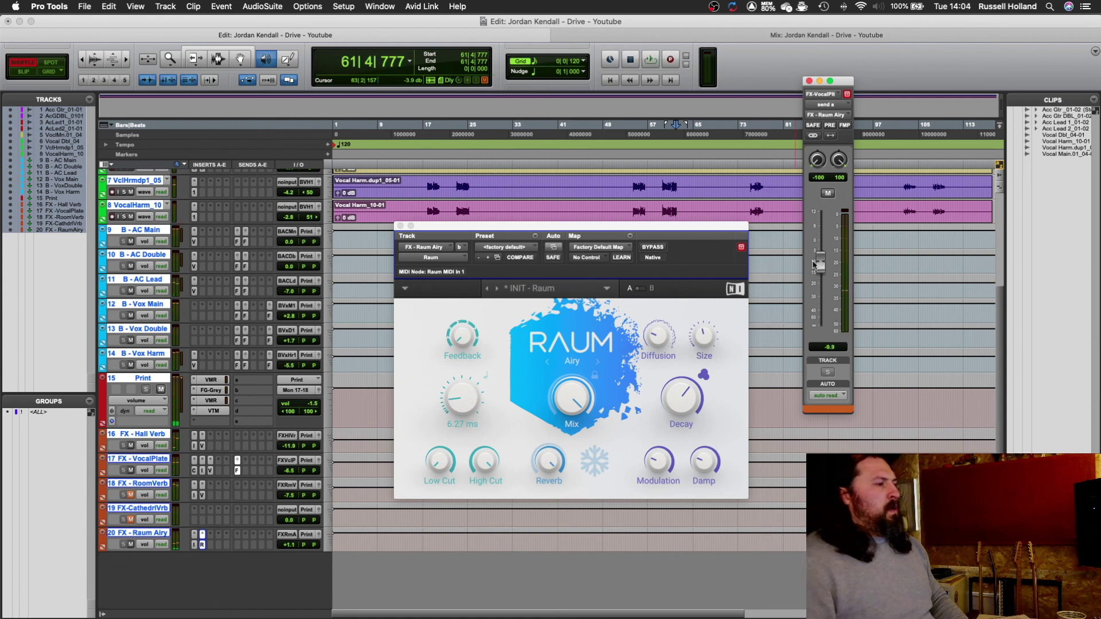
left_click_drag(821, 264, 823, 266)
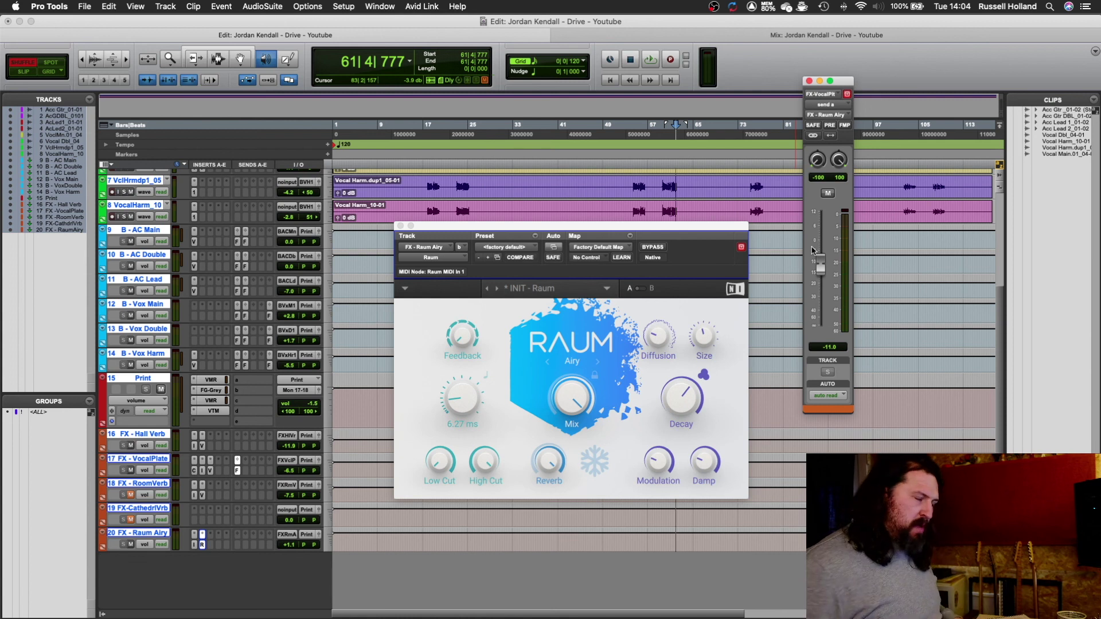
left_click(400, 227)
scroll(381, 433, "up", 5)
scroll(381, 433, "down", 5)
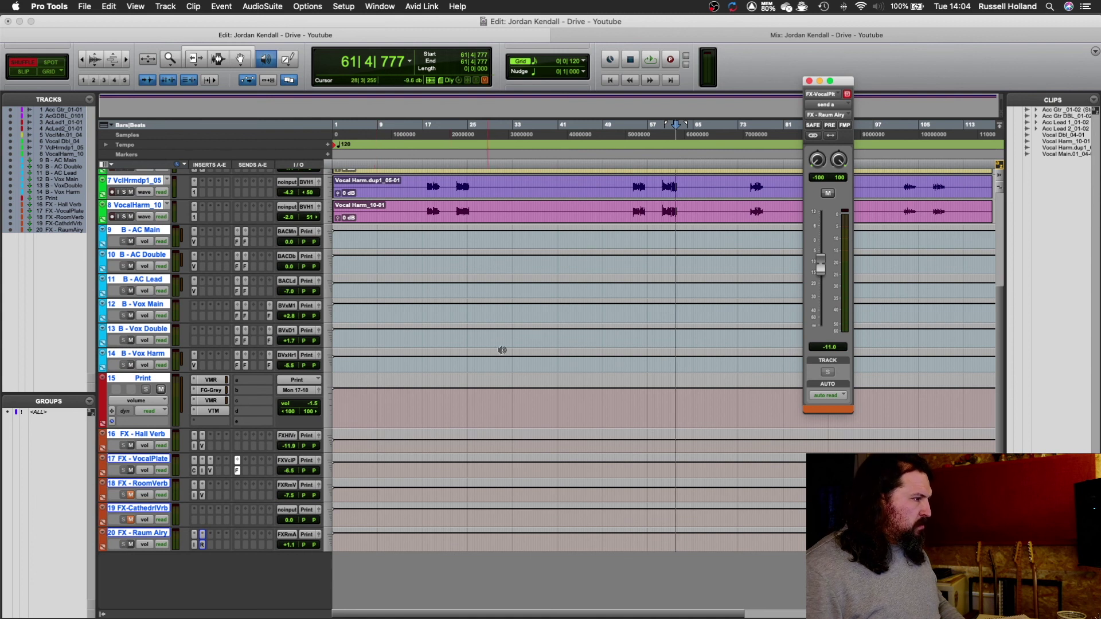
Move B - Vox Harm's send to FX - Raum Airy from slot C to slot E.
key("KP_Decimal")
key("1")
key("KP_Decimal")
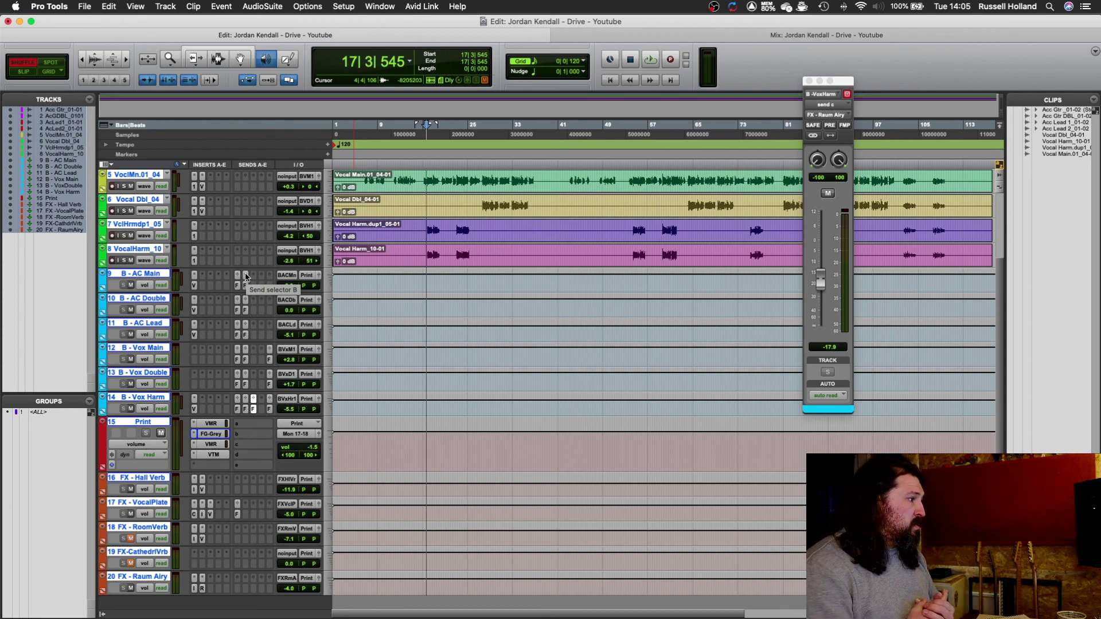
left_click(254, 400)
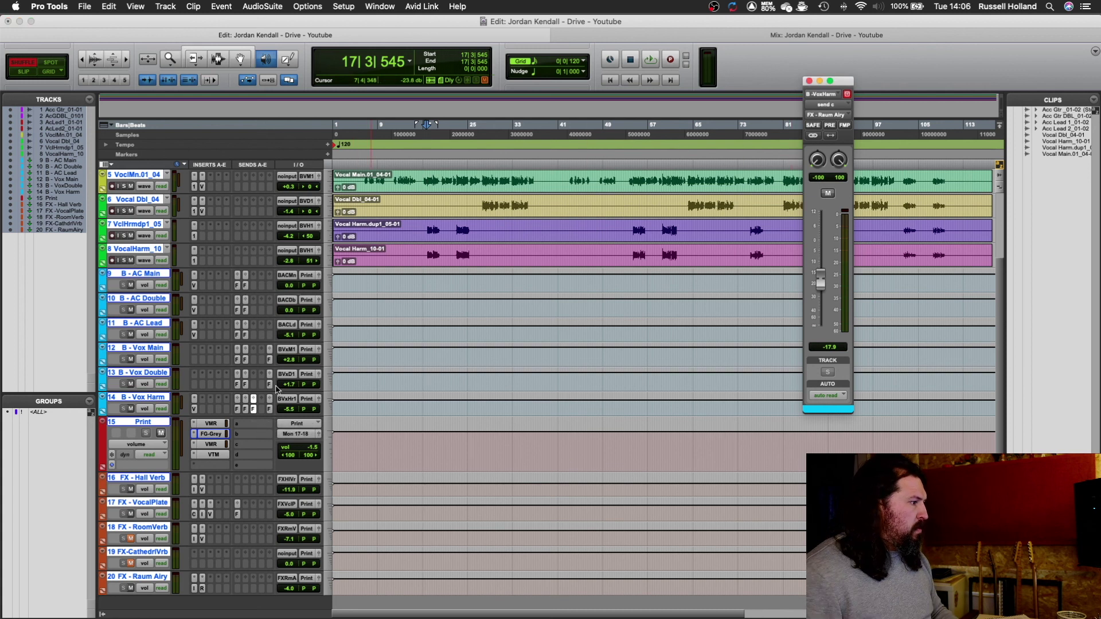
left_click(261, 399)
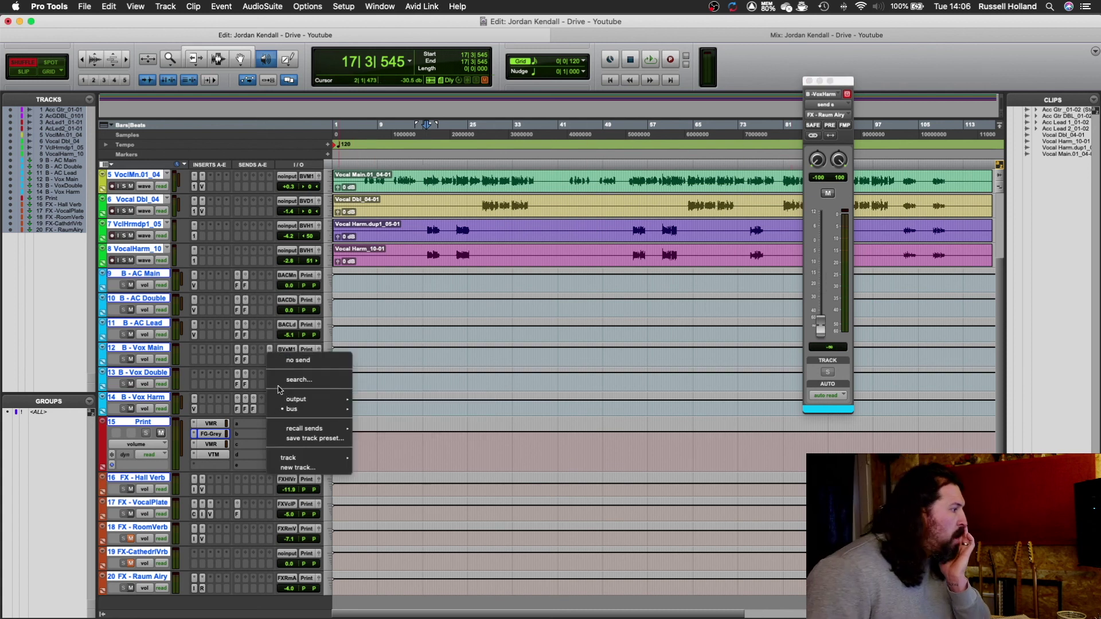
mouse_move(283, 401)
left_click(253, 411)
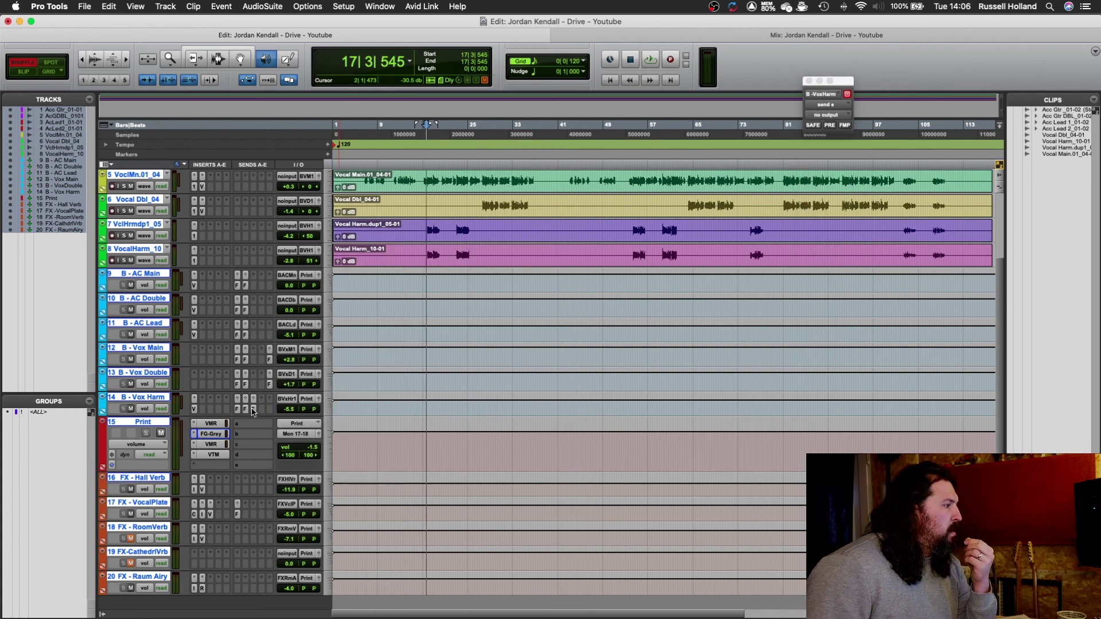
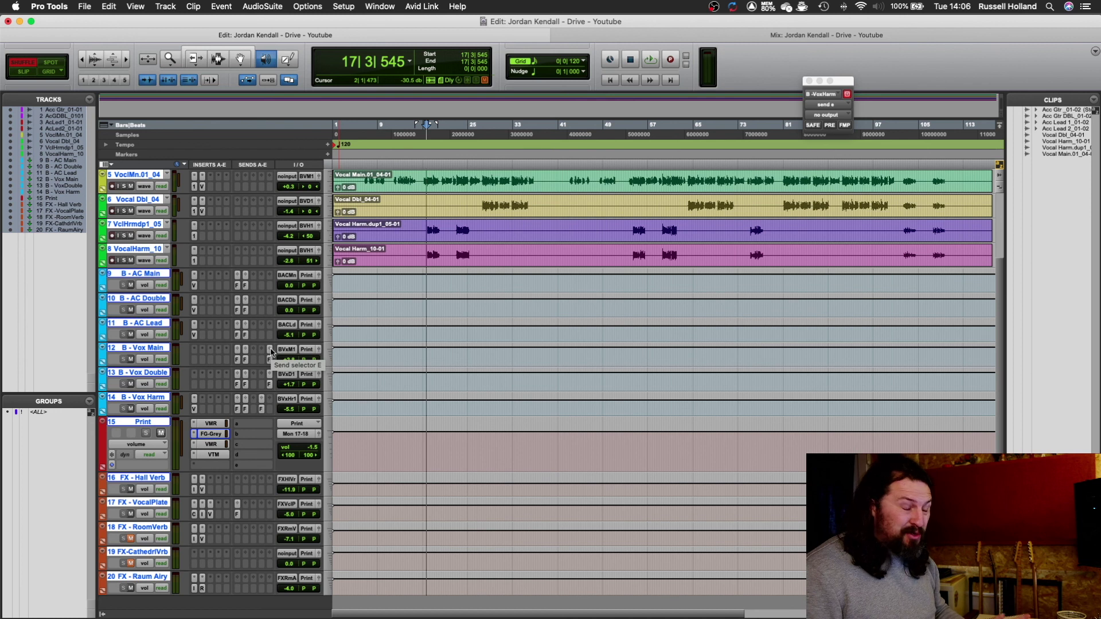
left_click(826, 115)
left_click(832, 104)
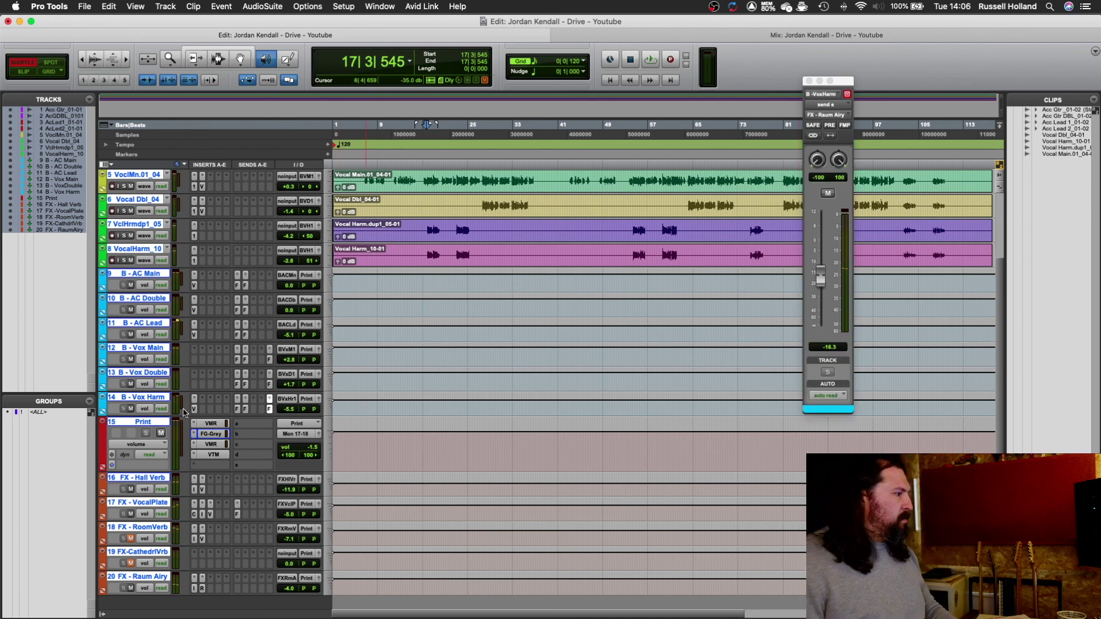
Set B - Vox Harm's send to FX - Raum Airy to -15.3 dB while playing the soloed harmony tracks.
scroll(127, 361, "up", 3)
key("space")
scroll(235, 393, "down", 4)
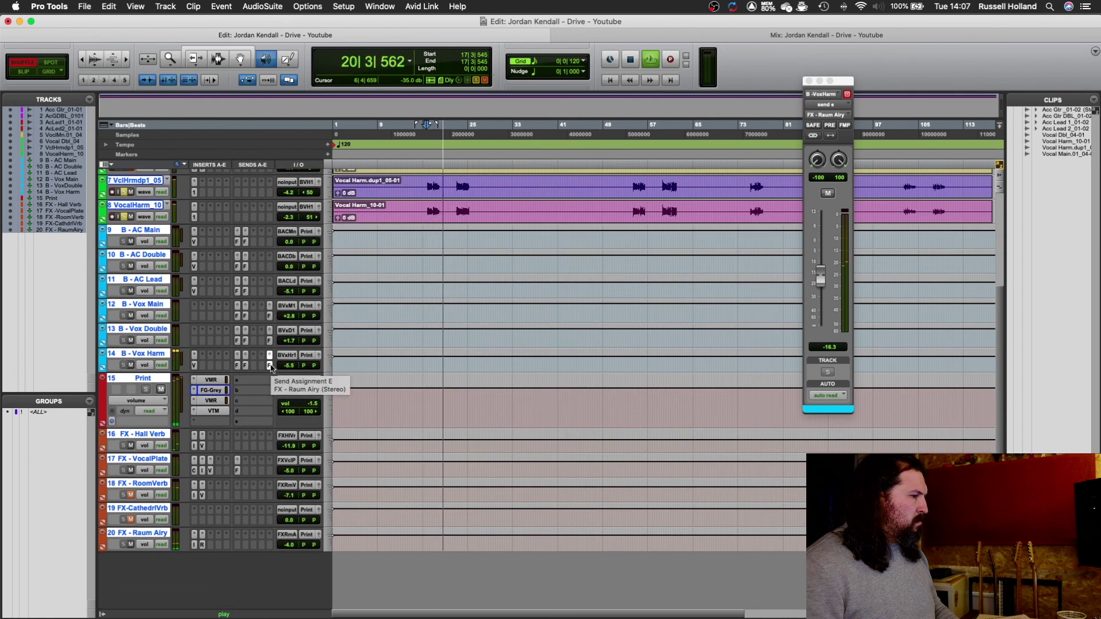
left_click_drag(821, 280, 821, 277)
key("space")
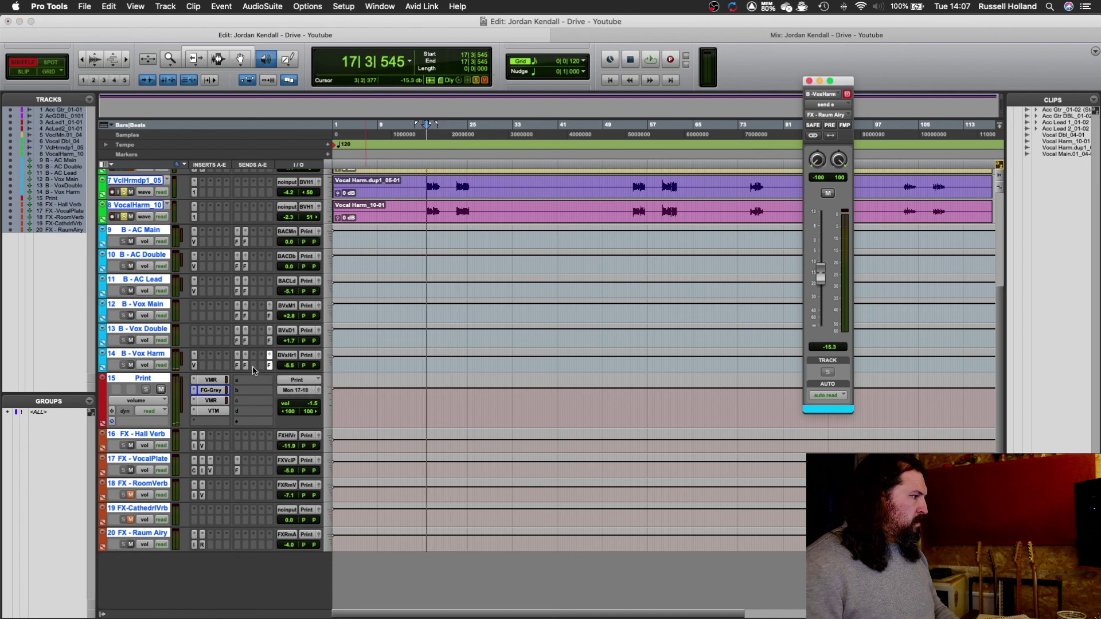
Add a slot C send on B - Vox Harm to FX - Vocal Plate and raise it to about -4.8 dB during playback.
left_click(254, 368)
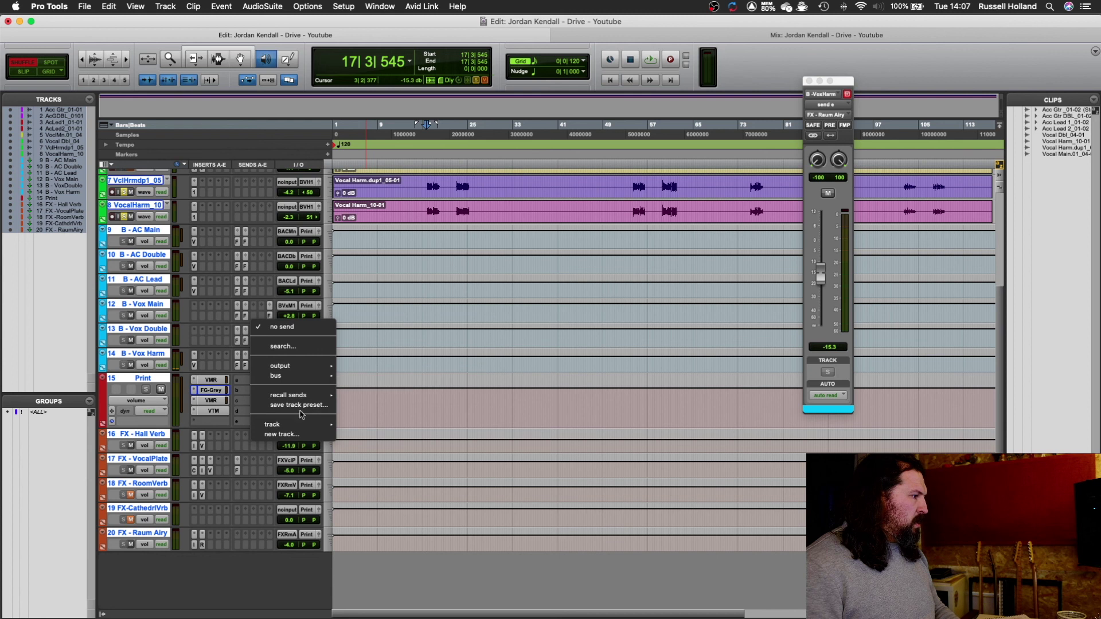
mouse_move(305, 425)
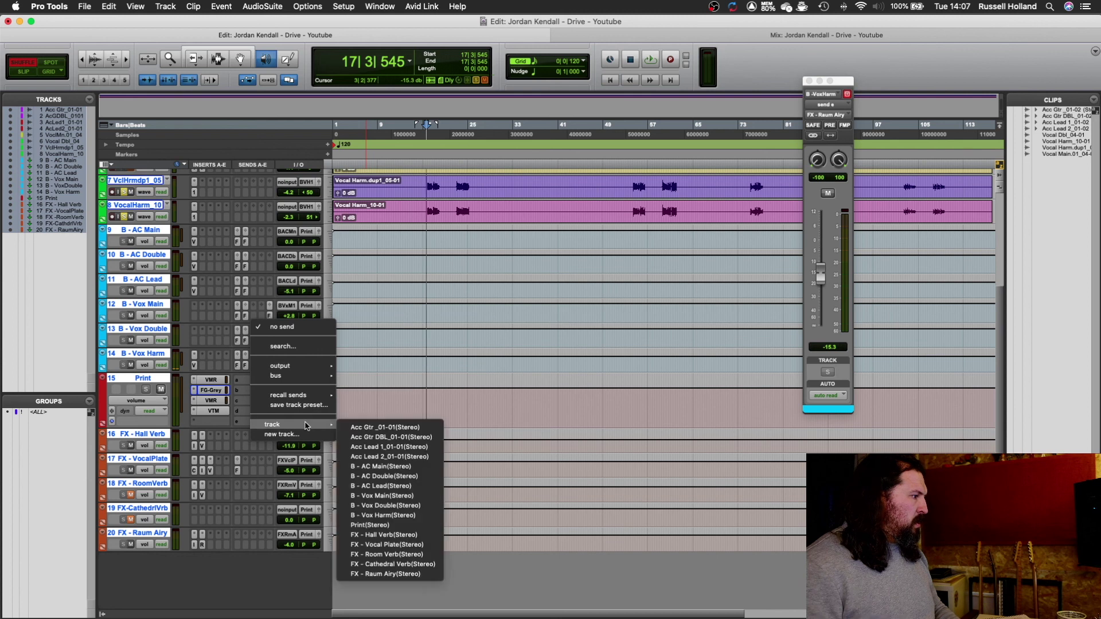
left_click(396, 545)
key("space")
left_click_drag(820, 324, 822, 253)
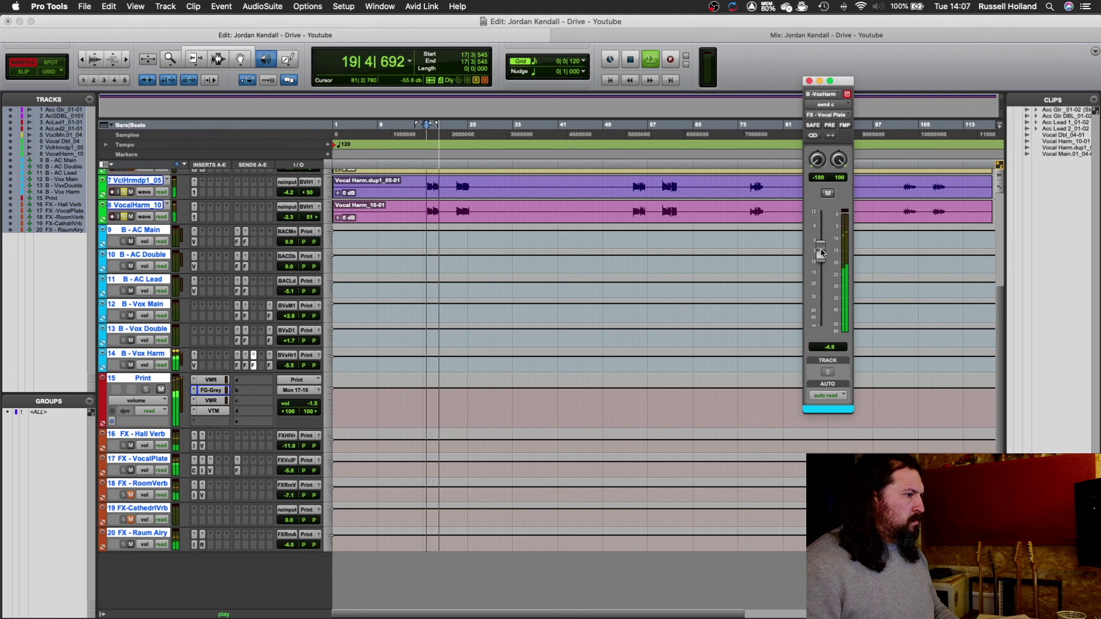
key("space")
left_click(809, 81)
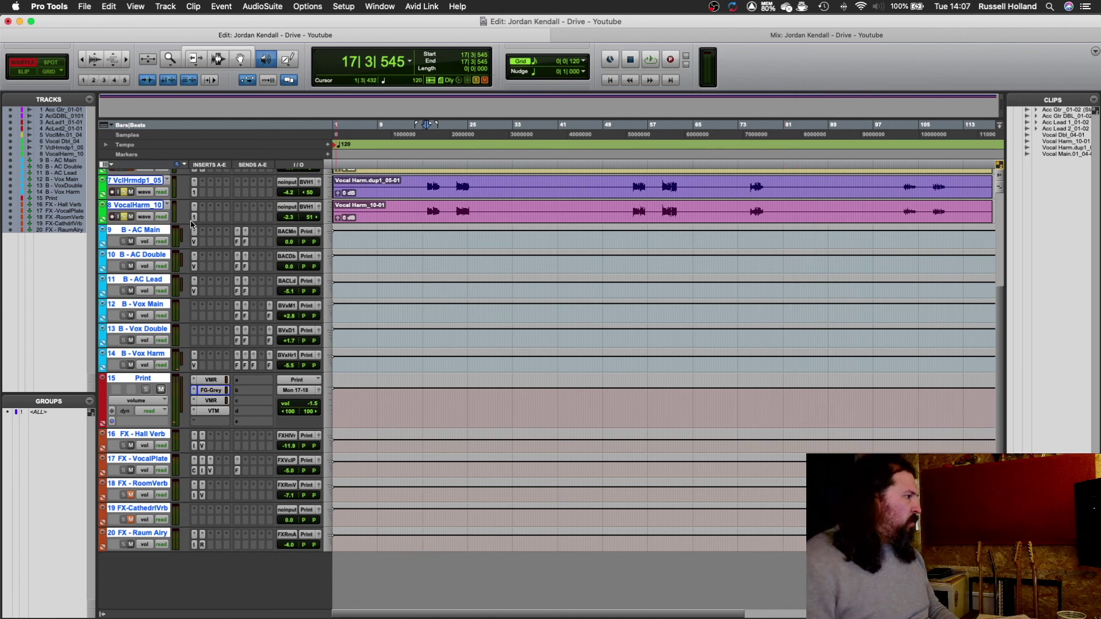
Review the Virtual Mix Rack settings on B - Vox Harm and briefly play the soloed harmonies.
left_click(195, 356)
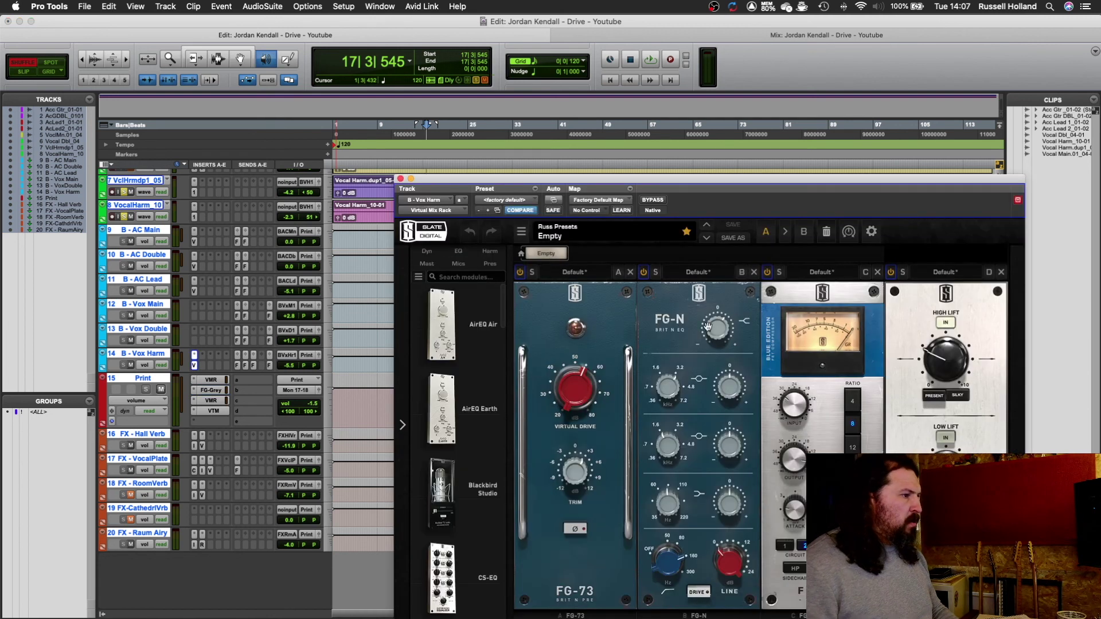
left_click(400, 179)
key("space")
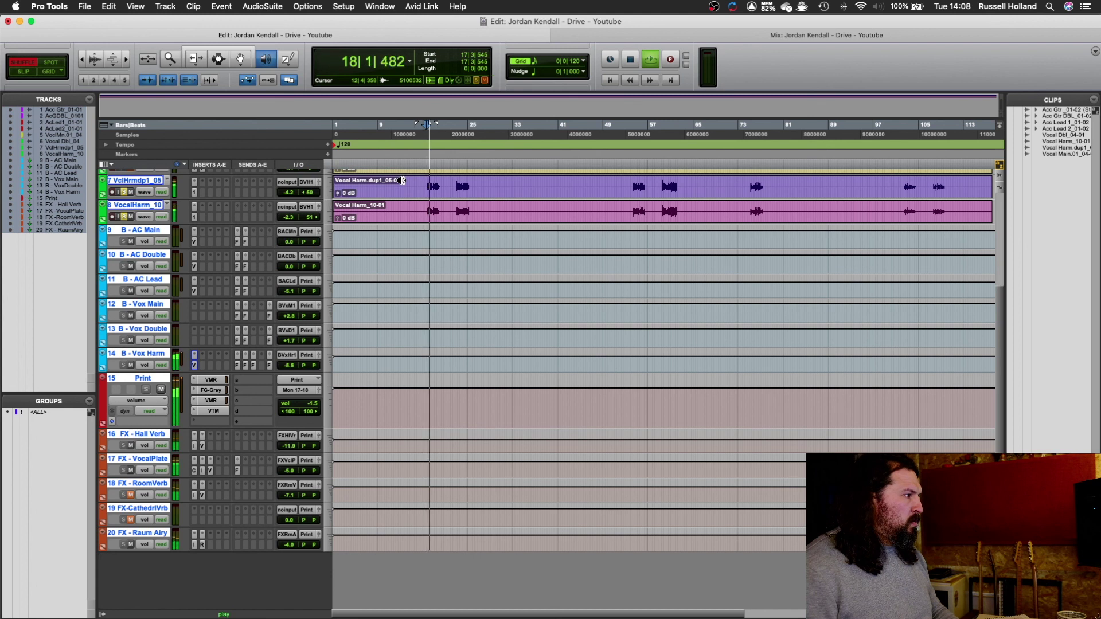
key("space")
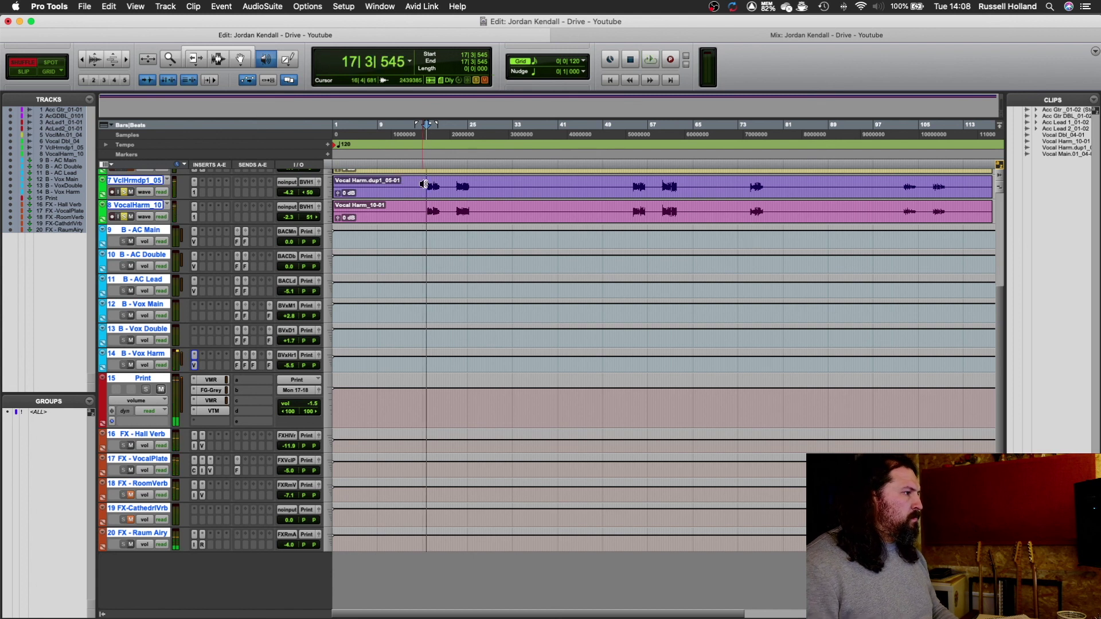
Unsolo the two vocal harmony tracks and play the full mix from the end of bar 15.
scroll(424, 184, "up", 5)
left_click(417, 167)
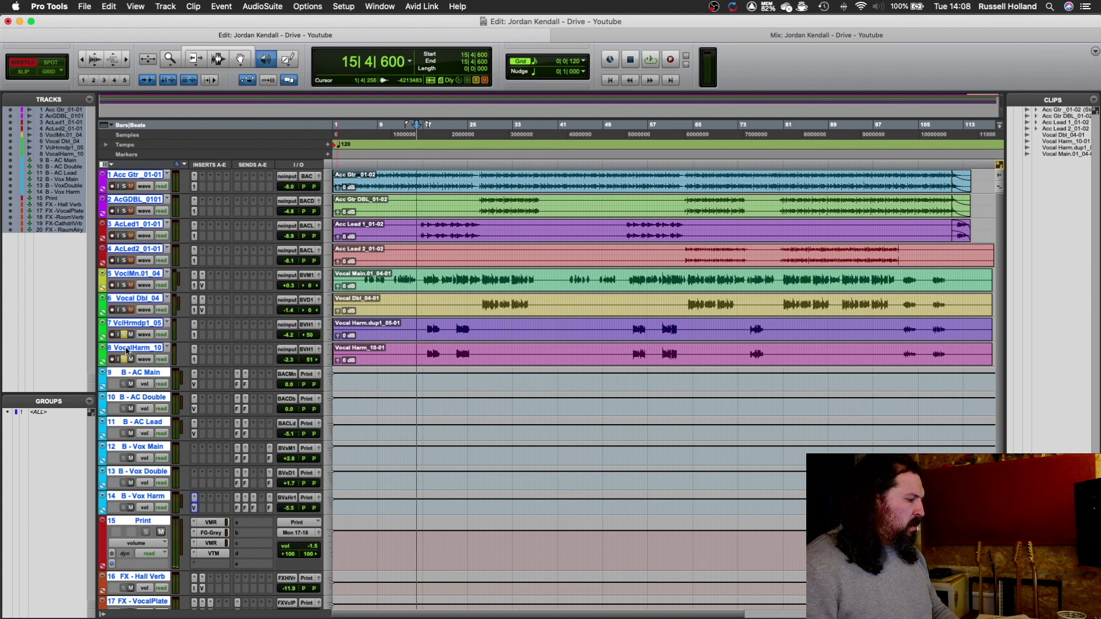
key("space")
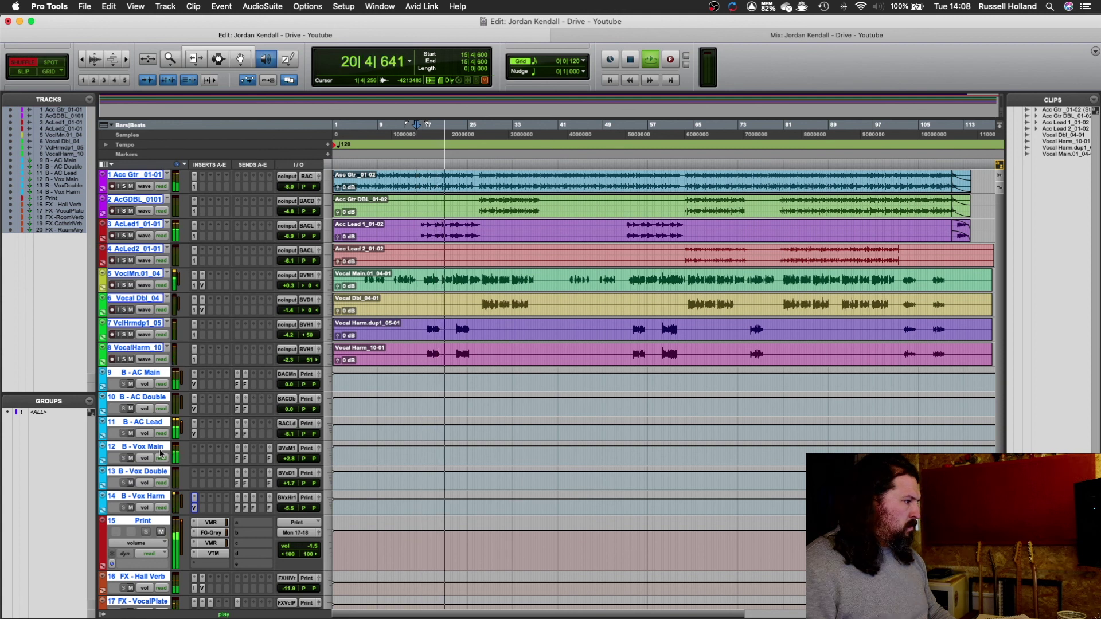
Lower FX - VocalPlate's send to FX - Raum Airy to -23.5 dB during playback.
scroll(161, 453, "down", 5)
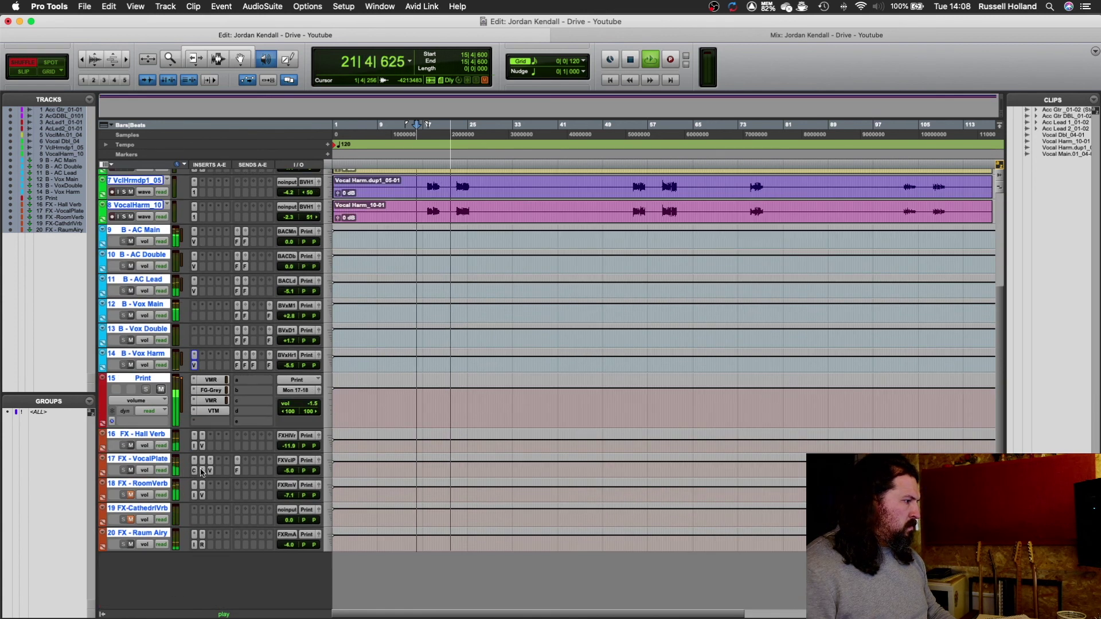
left_click(239, 472)
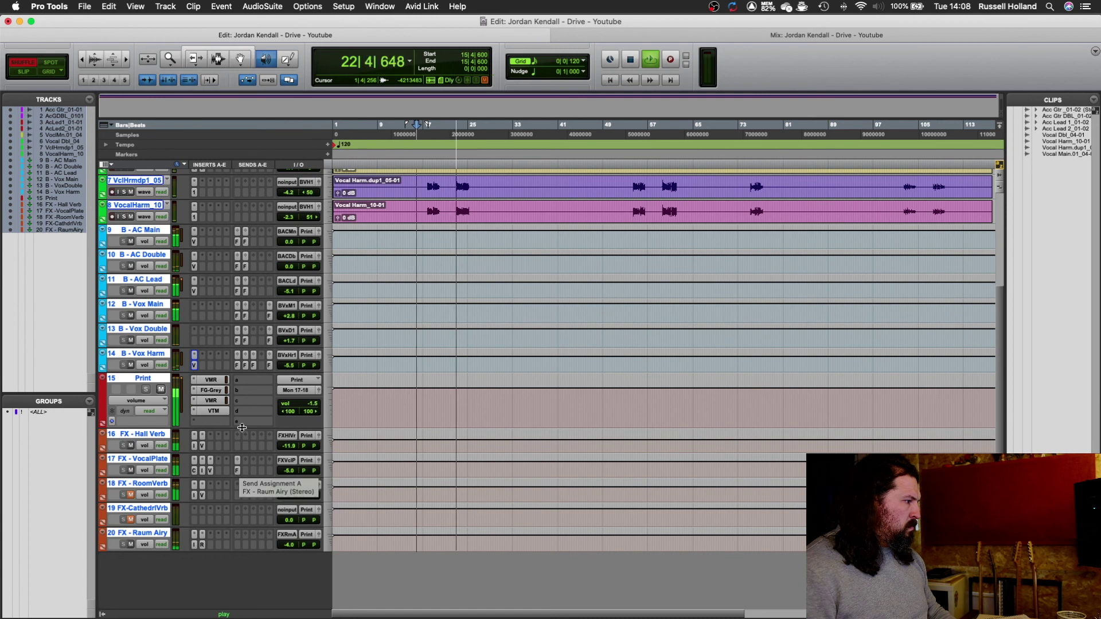
left_click_drag(822, 267, 822, 289)
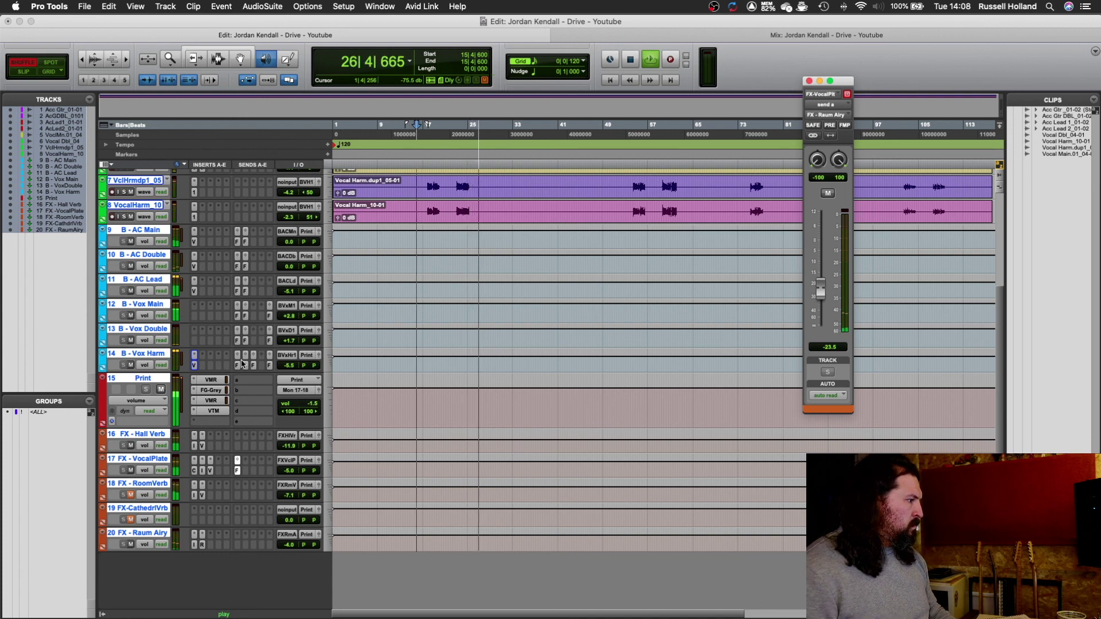
Set B - Vox Main's send to FX - Vocal Plate to -6.2 dB and listen on through the mix.
left_click(269, 316)
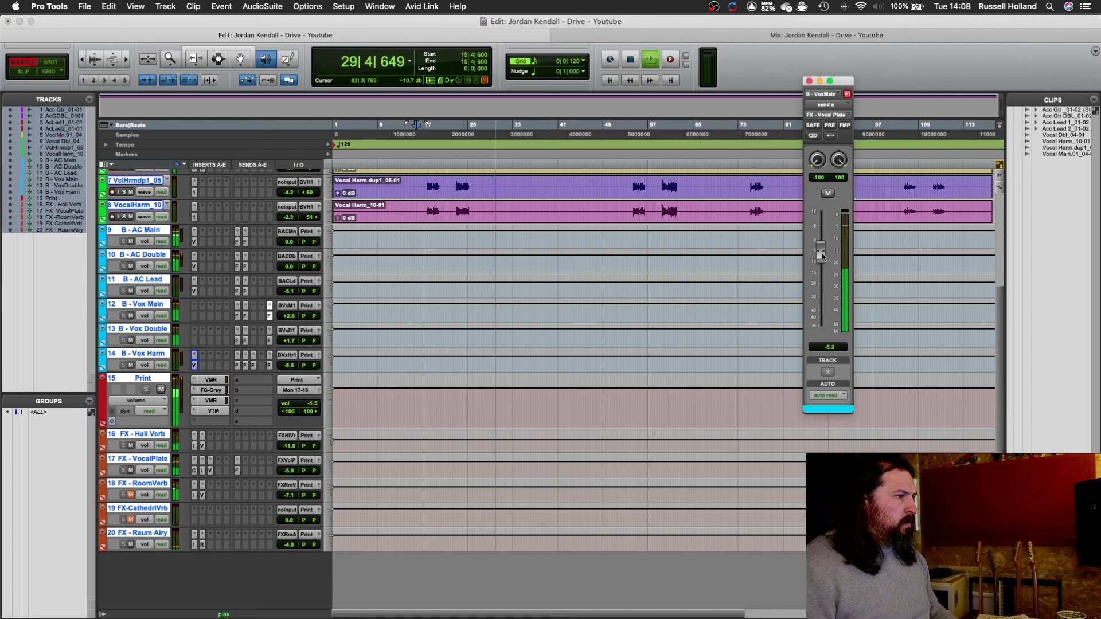
left_click_drag(821, 253, 824, 259)
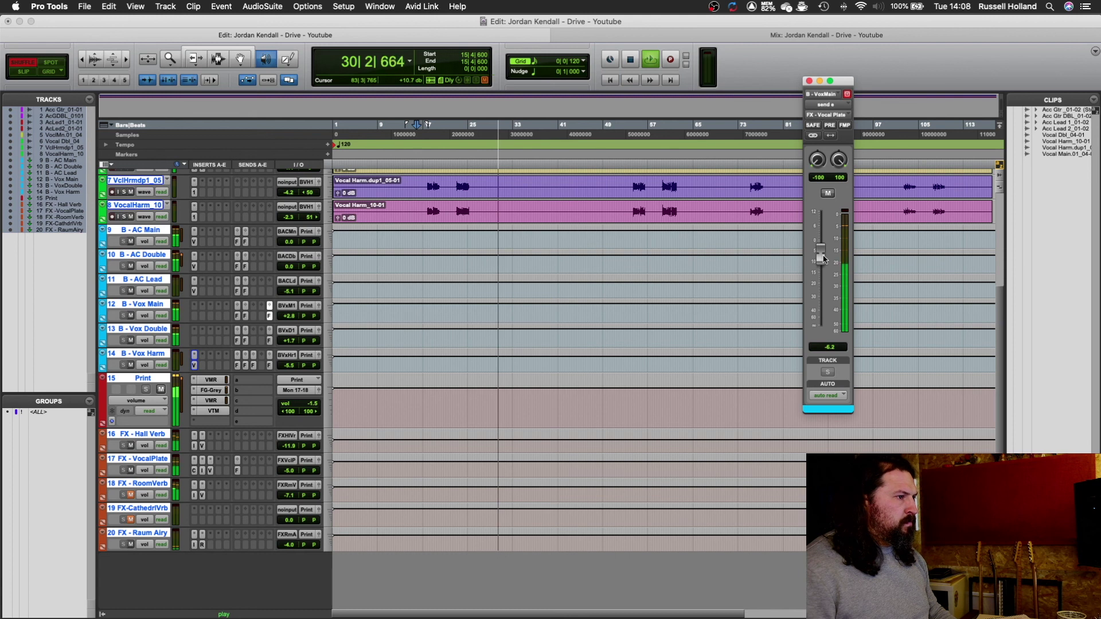
left_click(810, 81)
scroll(636, 305, "up", 5)
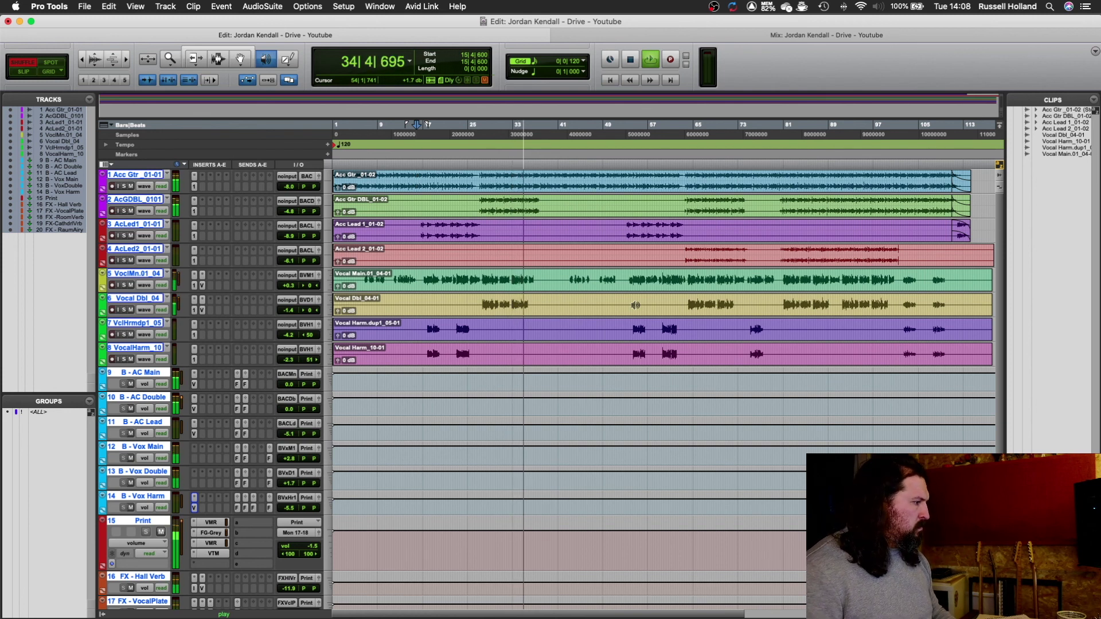
key("space")
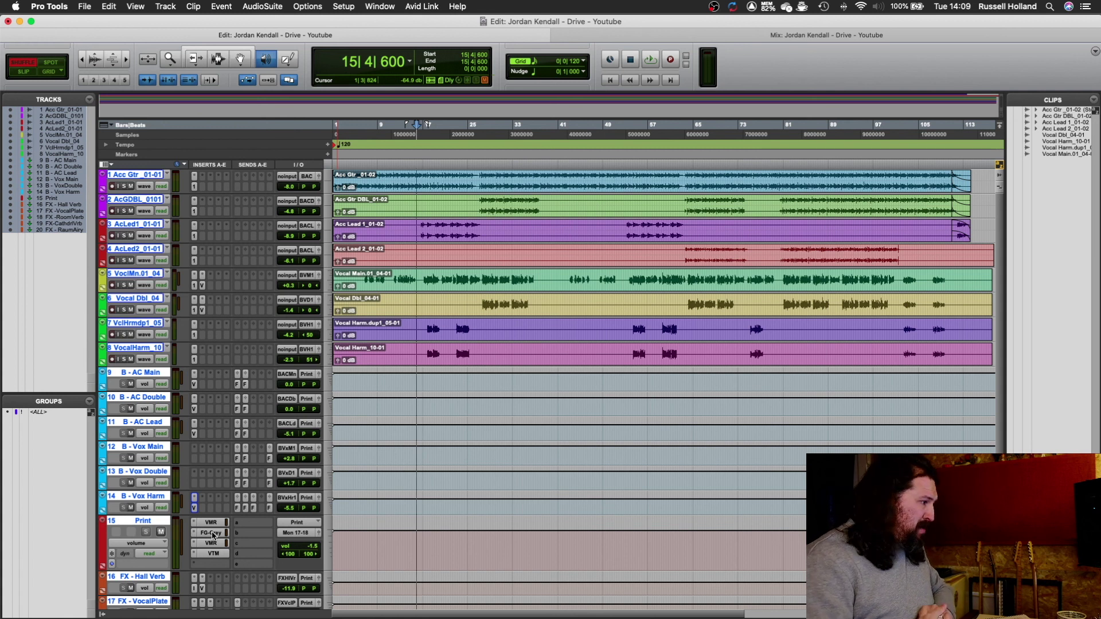
Check the FG-Grey bus compressor on the Print track while playing the mix, and close it.
left_click(212, 533)
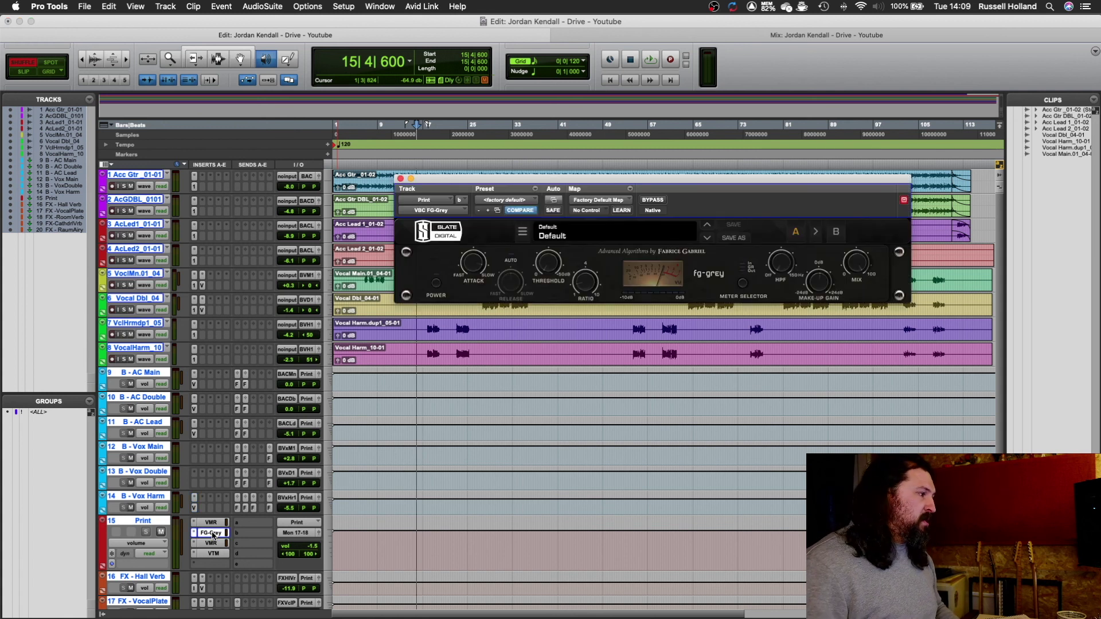
key("space")
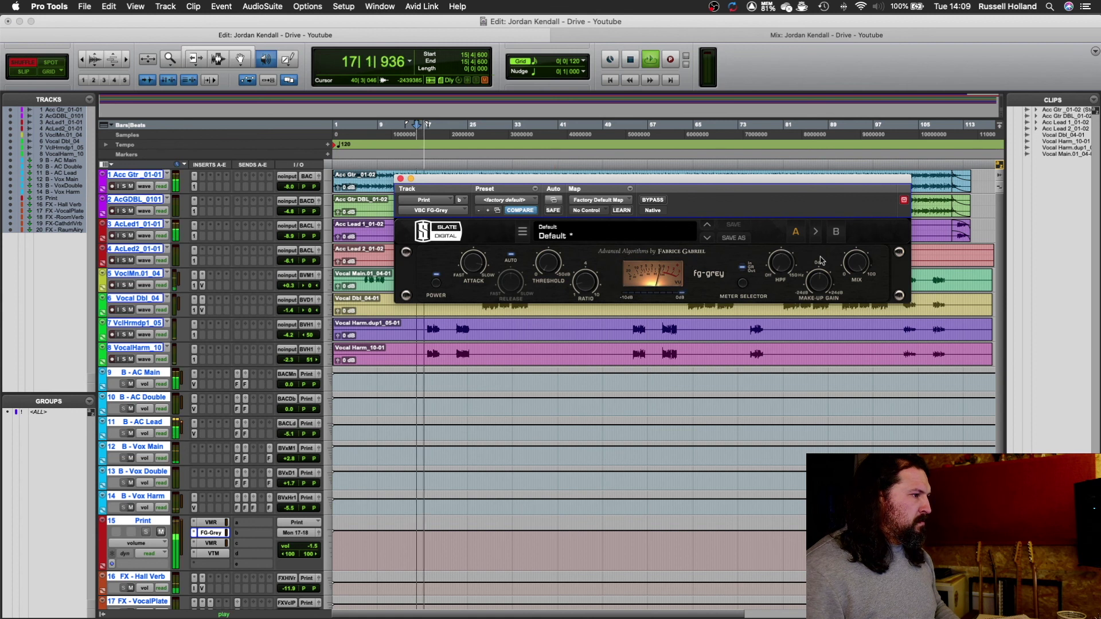
mouse_move(821, 283)
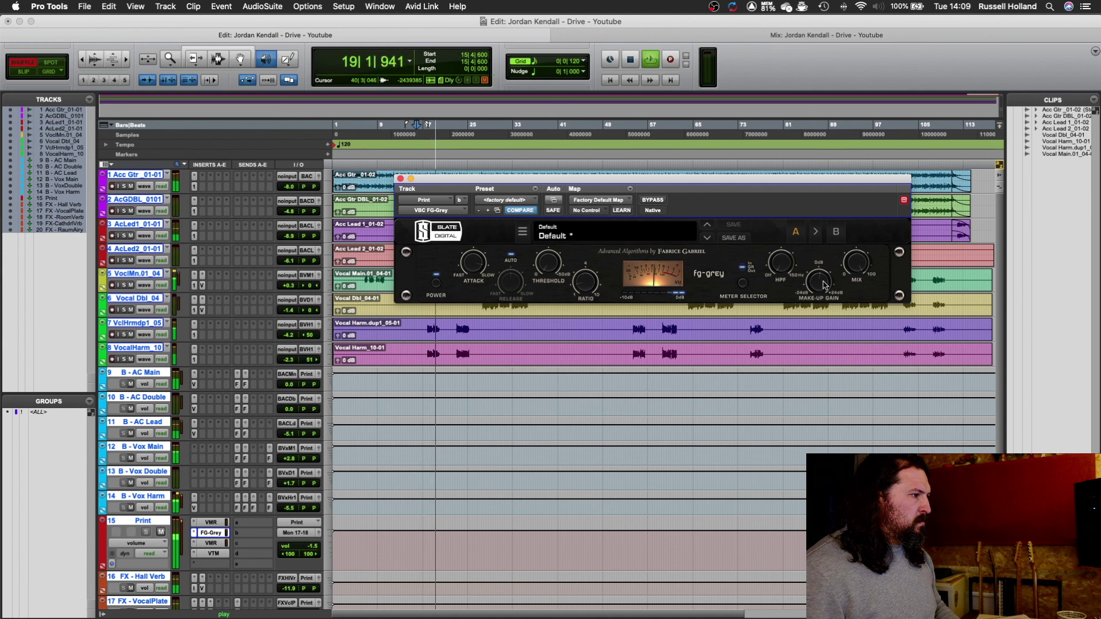
key("space")
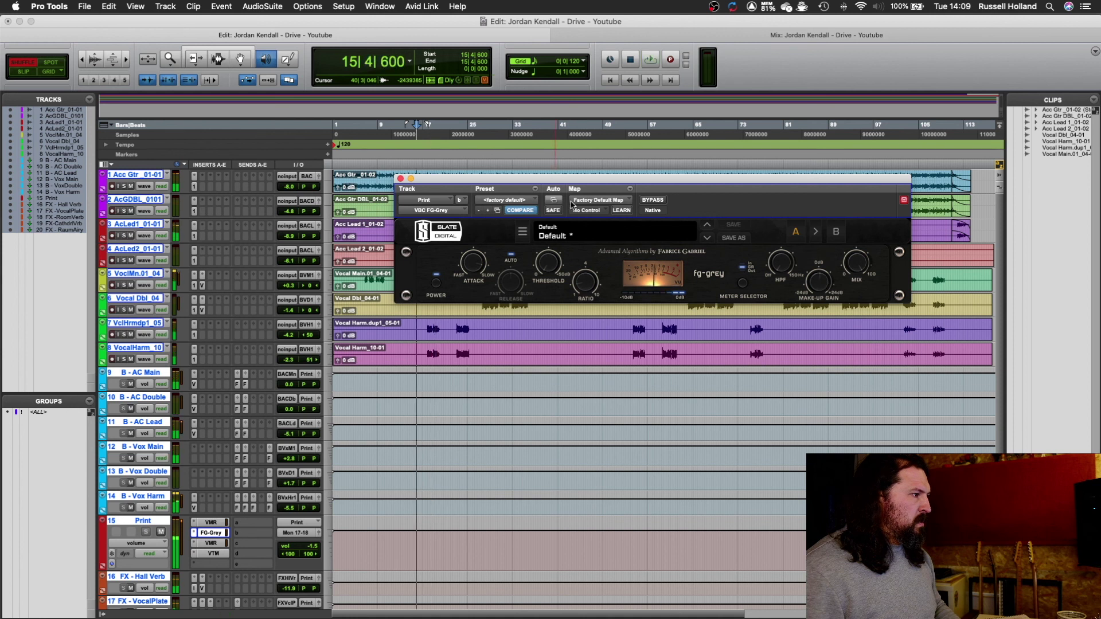
left_click(400, 179)
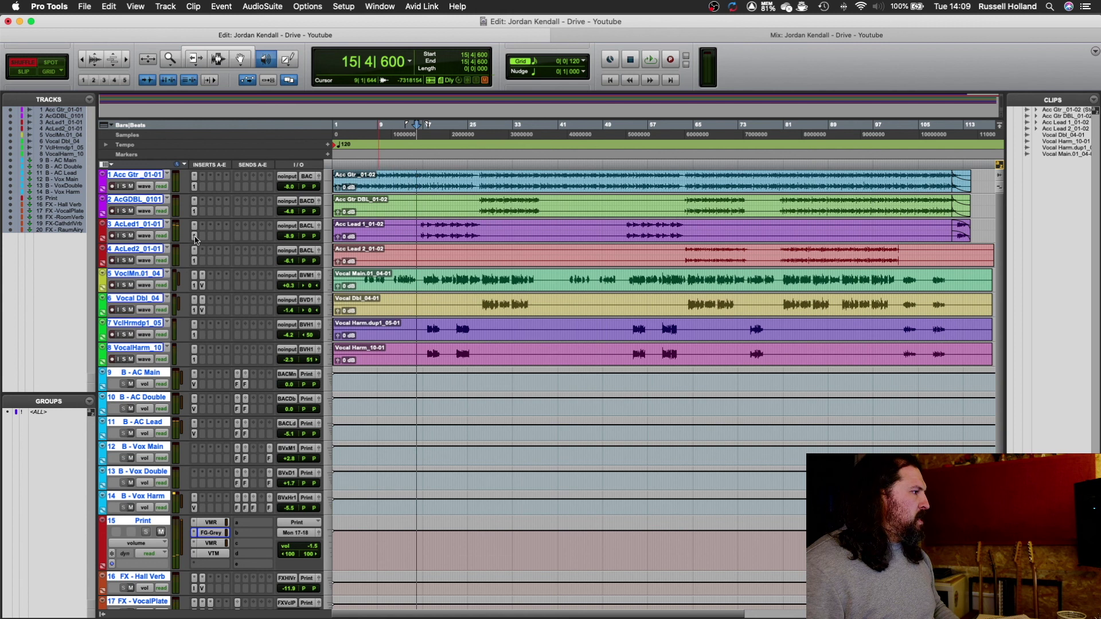
Replace the compressor between FG-N and the Air EQ in B - AC Lead's Virtual Mix Rack with an FG-2A.
scroll(197, 239, "down", 3)
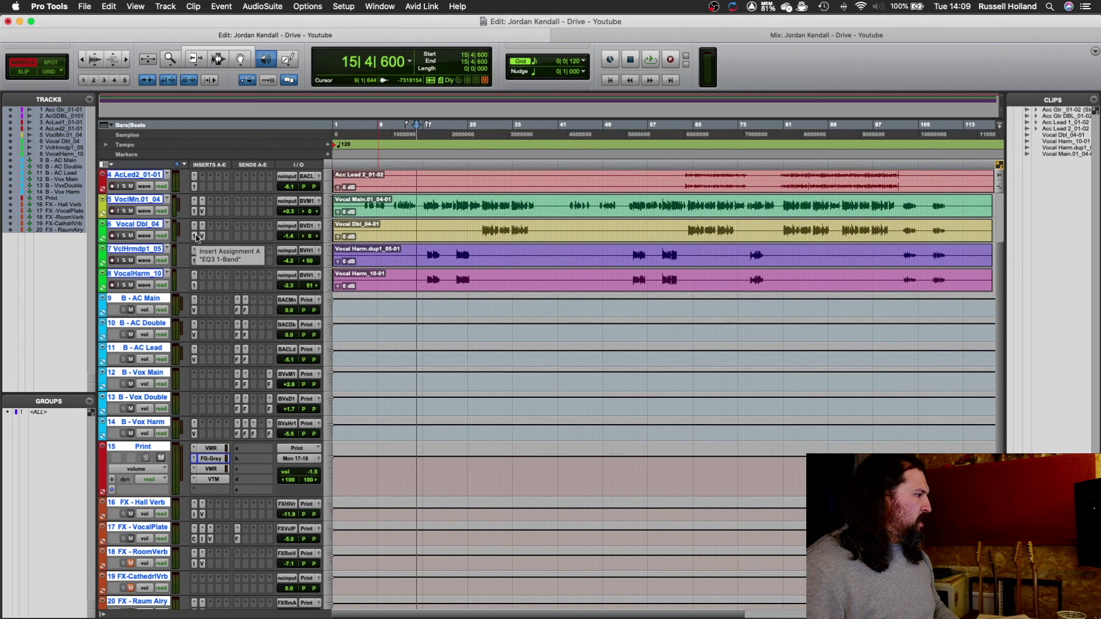
left_click(195, 349)
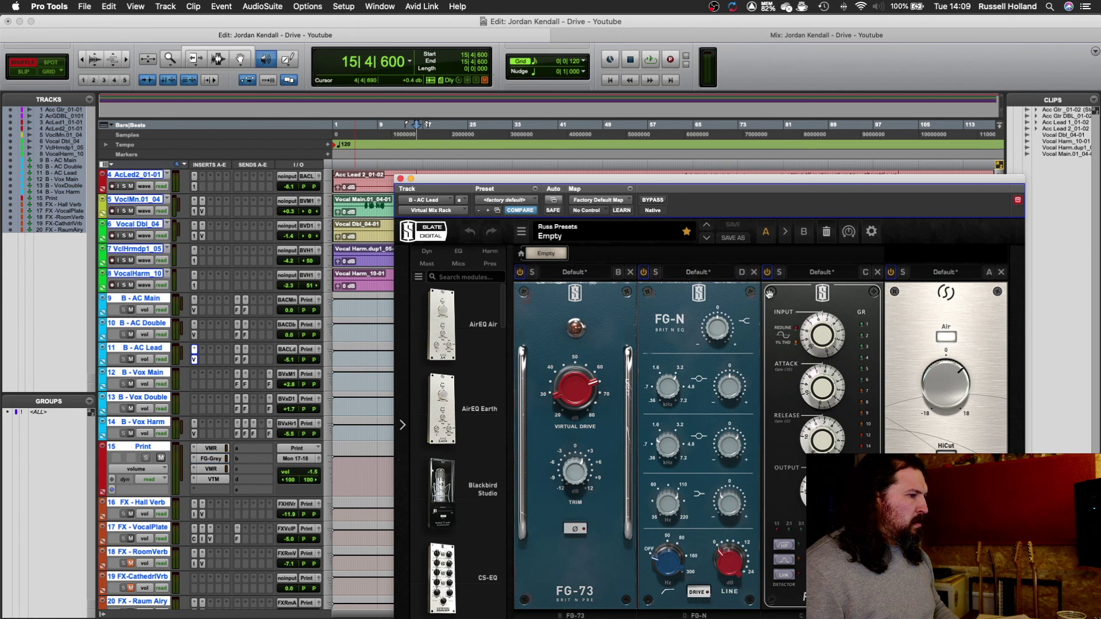
key("space")
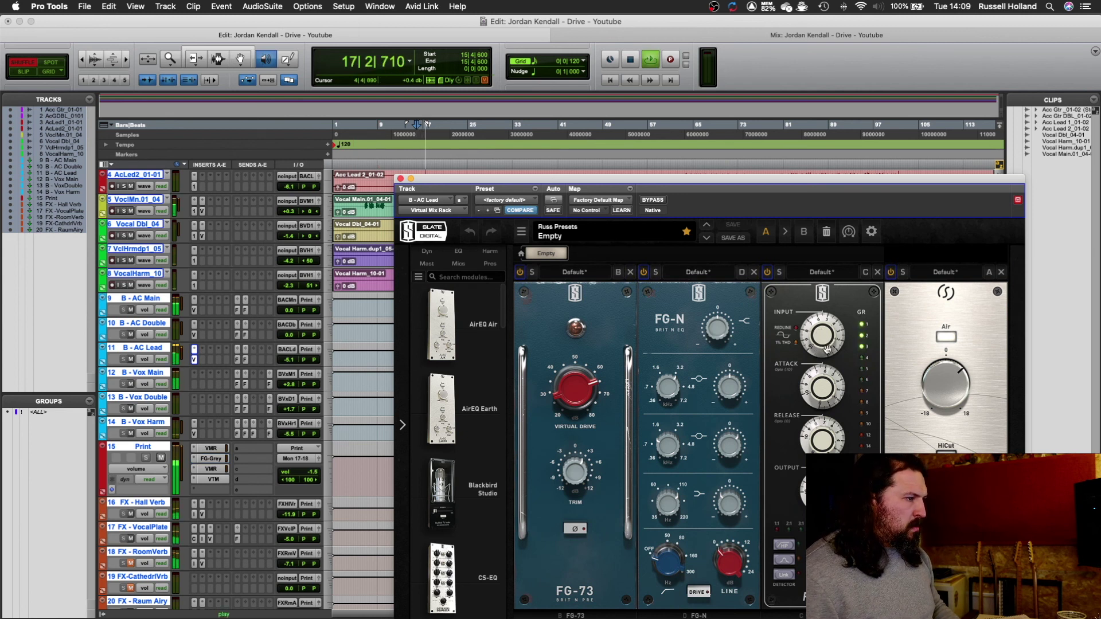
key("space")
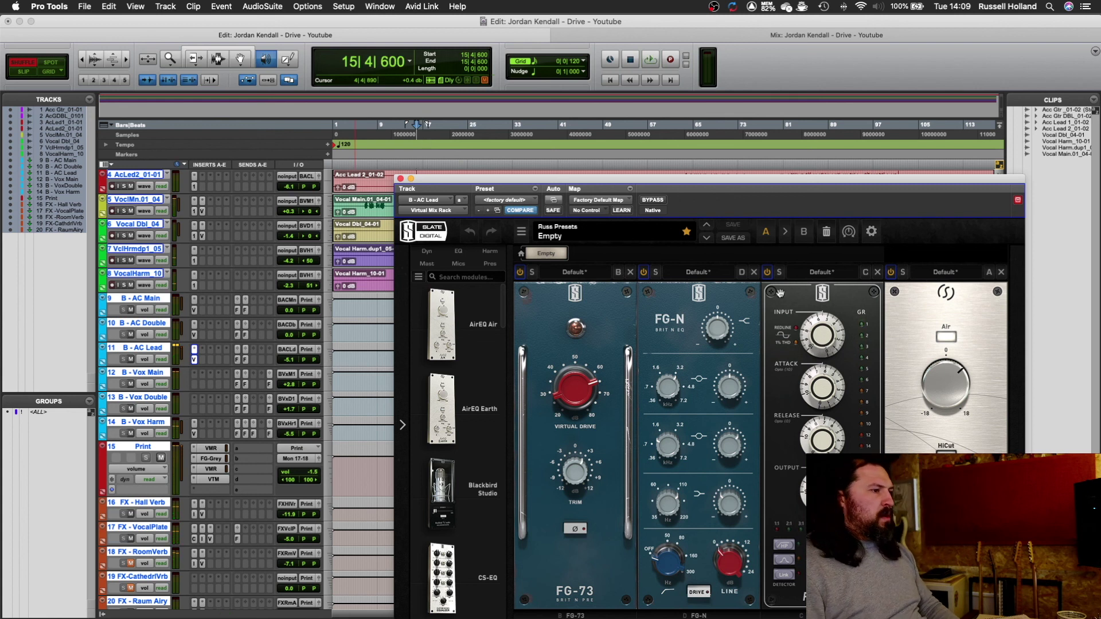
left_click_drag(799, 303, 448, 376)
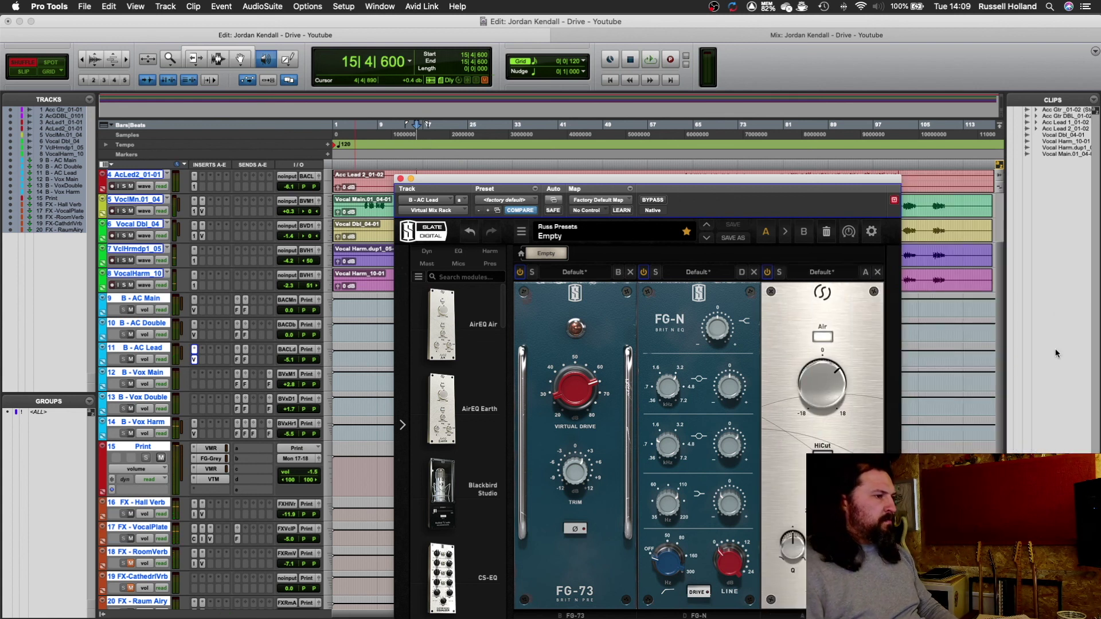
scroll(448, 376, "down", 10)
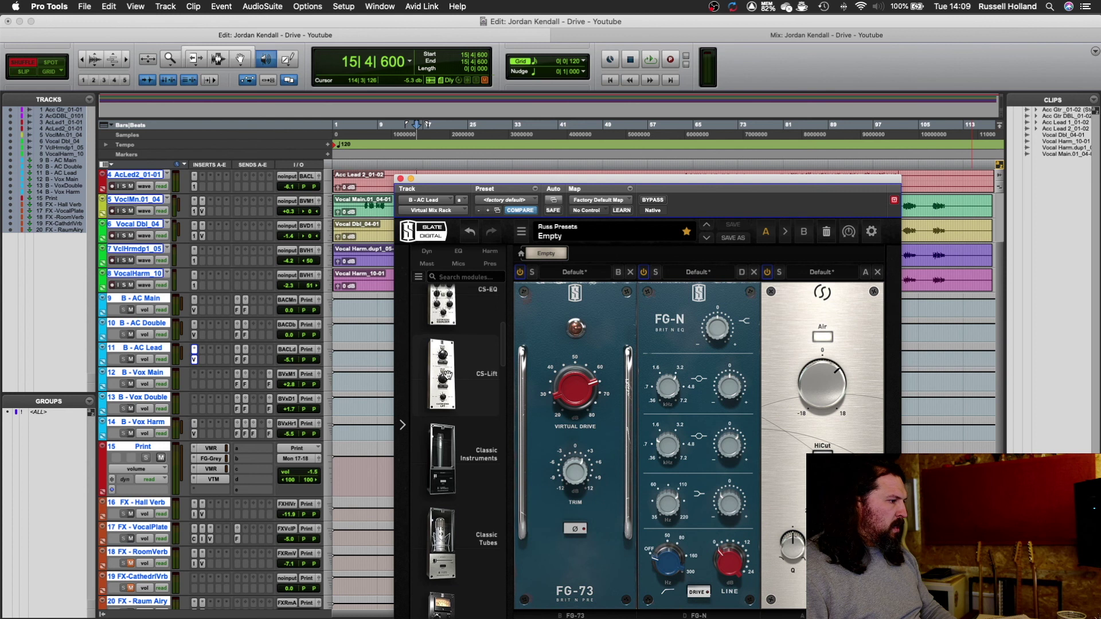
scroll(448, 375, "down", 5)
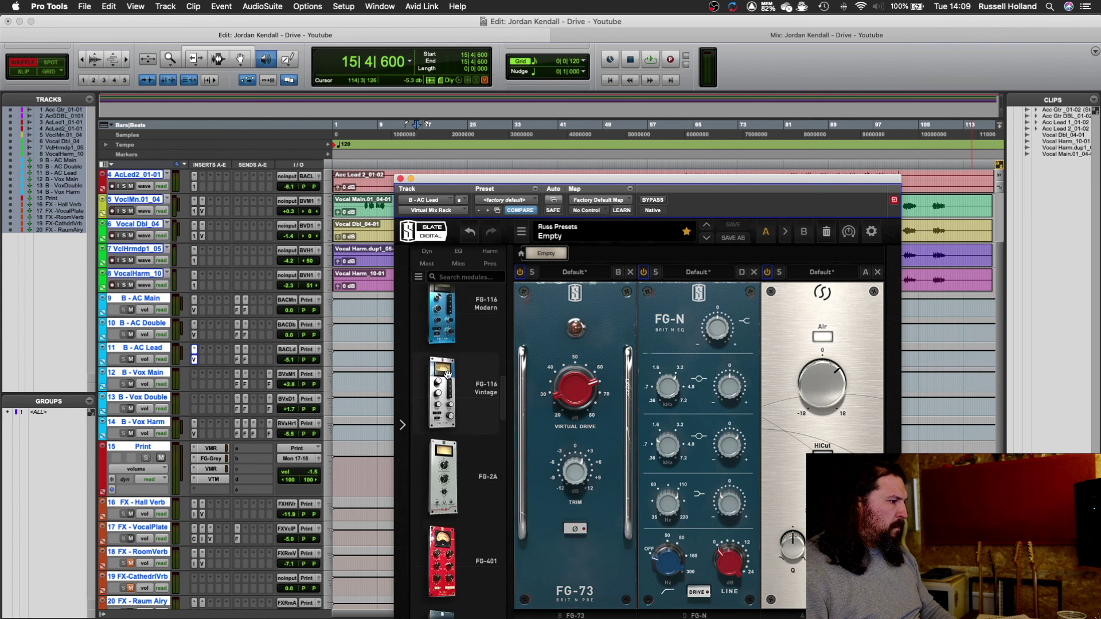
left_click_drag(479, 452, 828, 405)
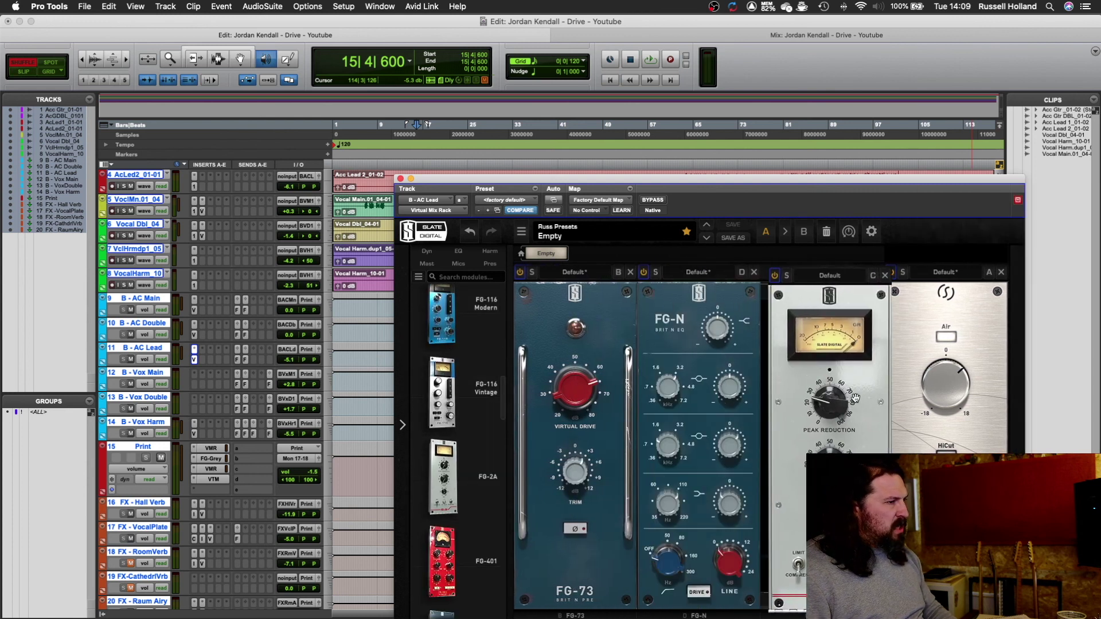
Play the mix and reduce the FG-2A's peak reduction on B - AC Lead to 15.8.
key("space")
mouse_move(820, 404)
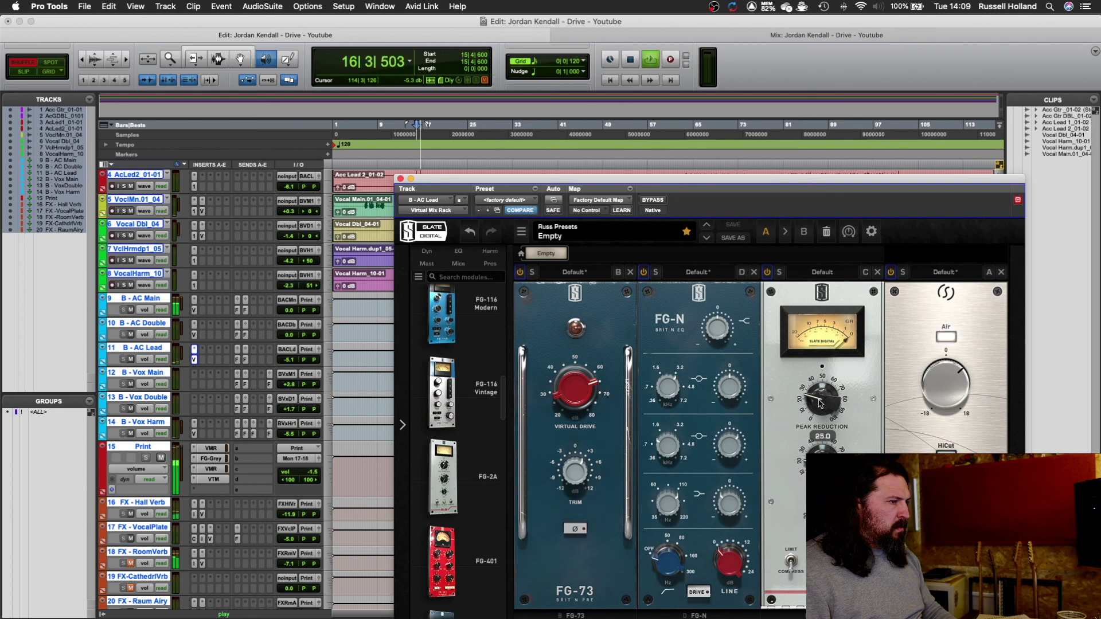
left_click_drag(820, 403, 815, 420)
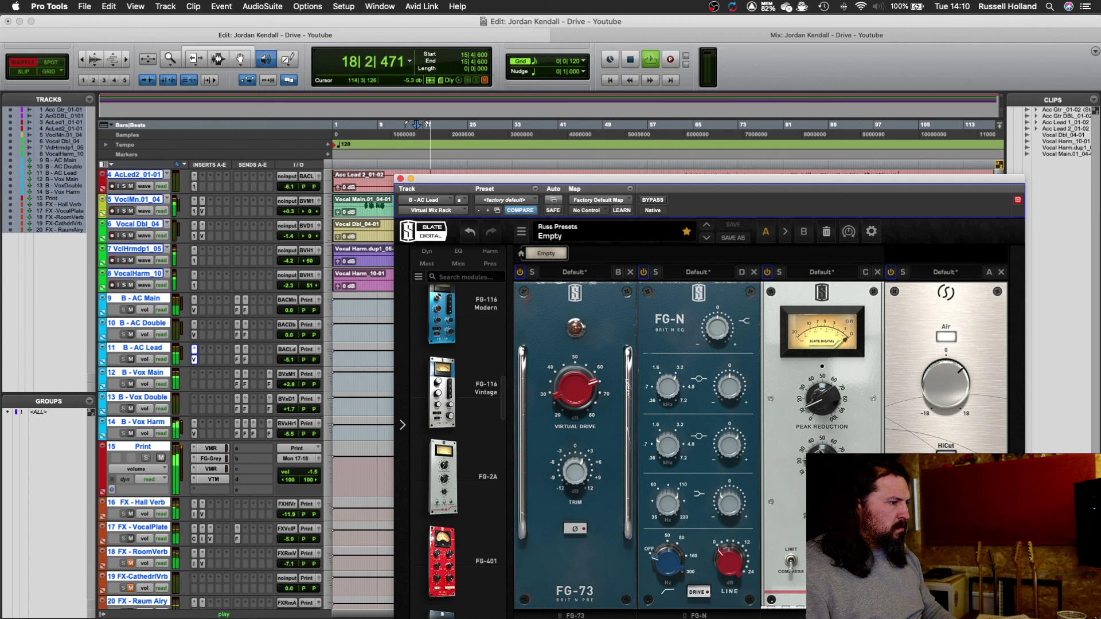
left_click_drag(822, 400, 821, 393)
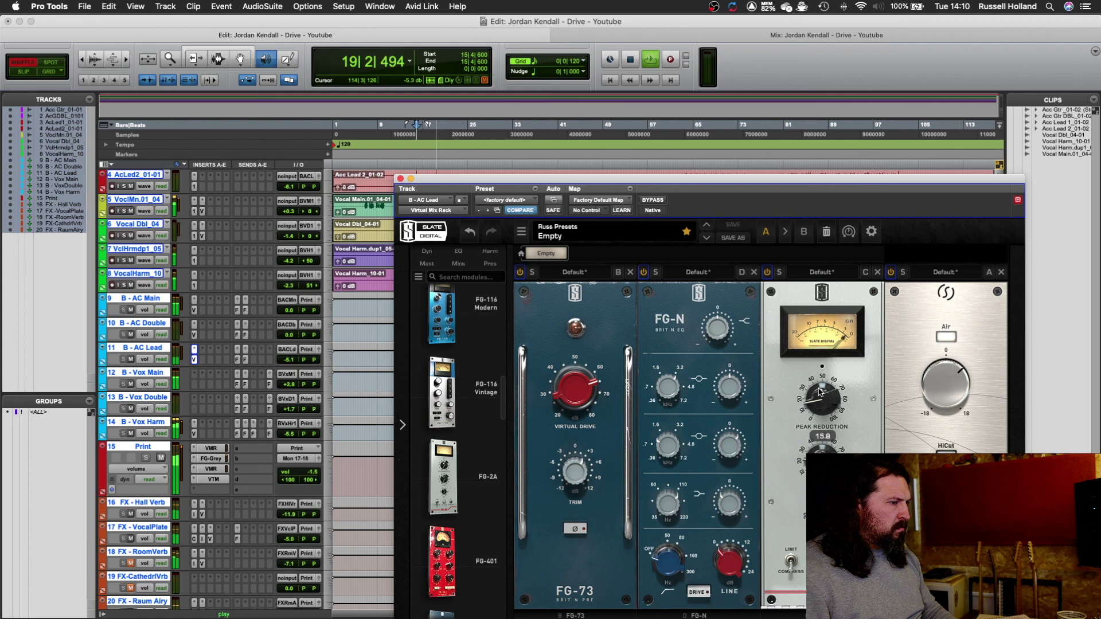
Lower the Air gain on B - AC Lead to 2.58 dB, replay from bar 15 and trim it slightly further.
left_click_drag(951, 372, 951, 388)
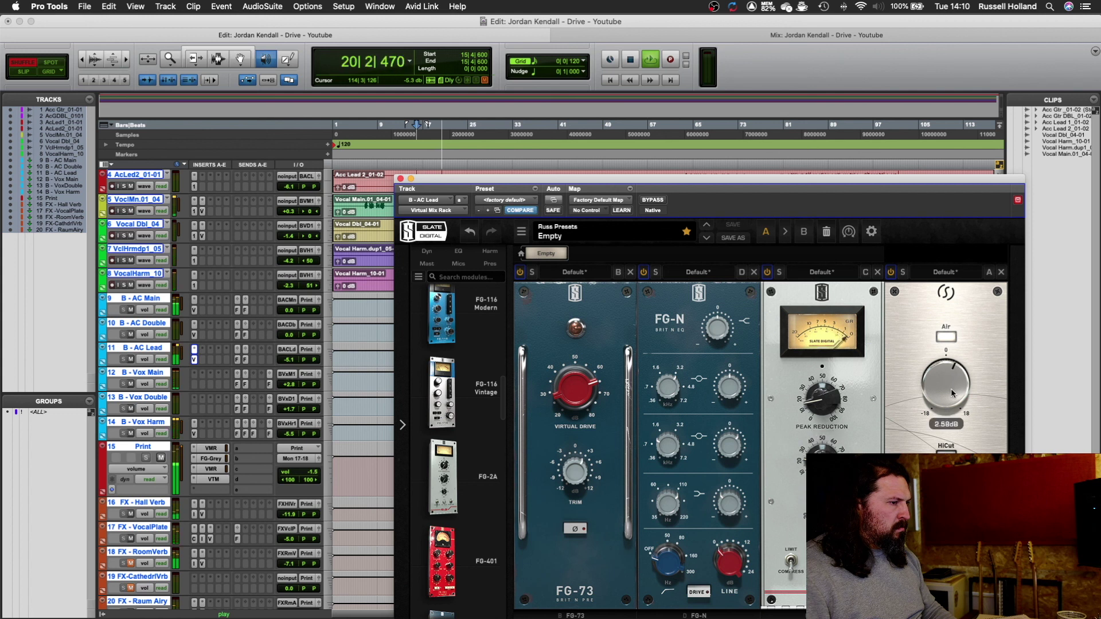
key("space")
key("space")
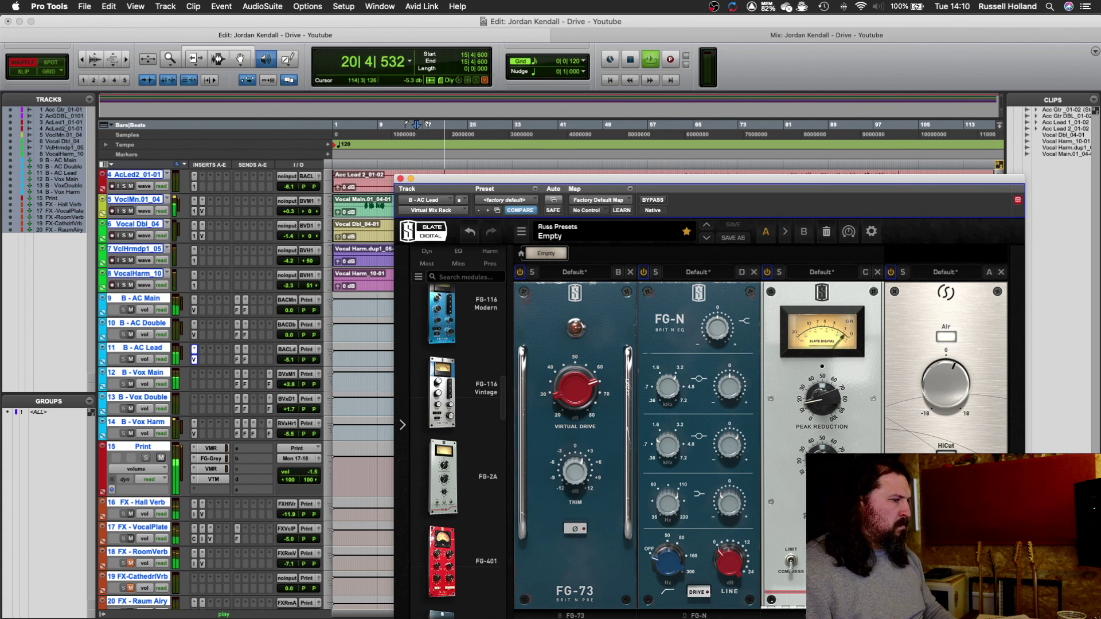
left_click_drag(945, 388, 945, 391)
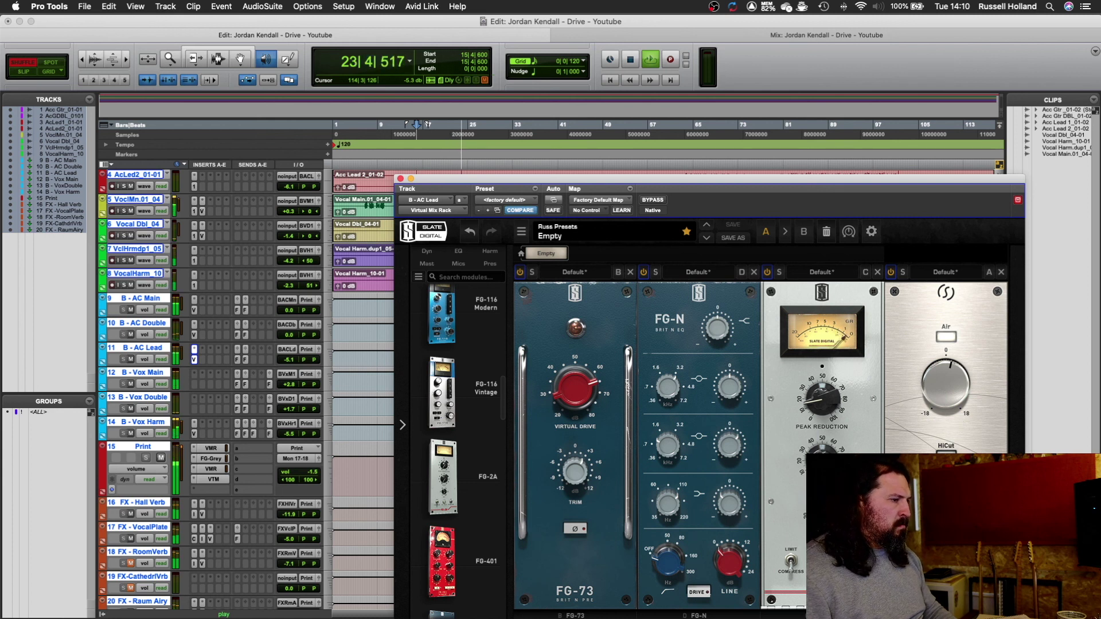
Replay from the end of bar 15 and try the FG-2A's peak reduction at 26.1.
left_click_drag(821, 421, 822, 401)
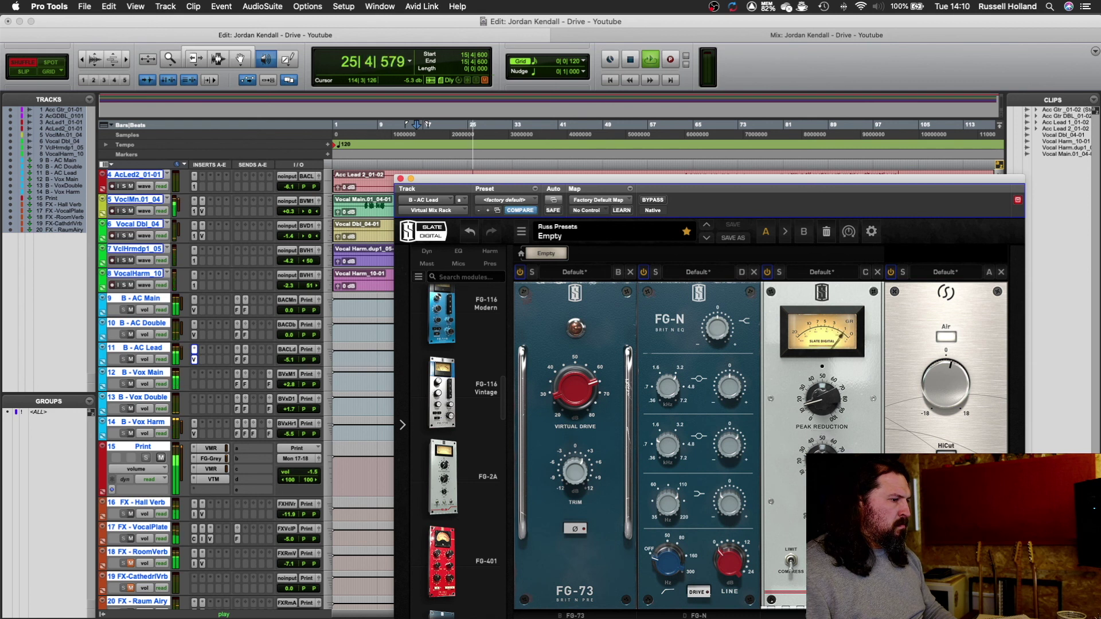
key("space")
key("space")
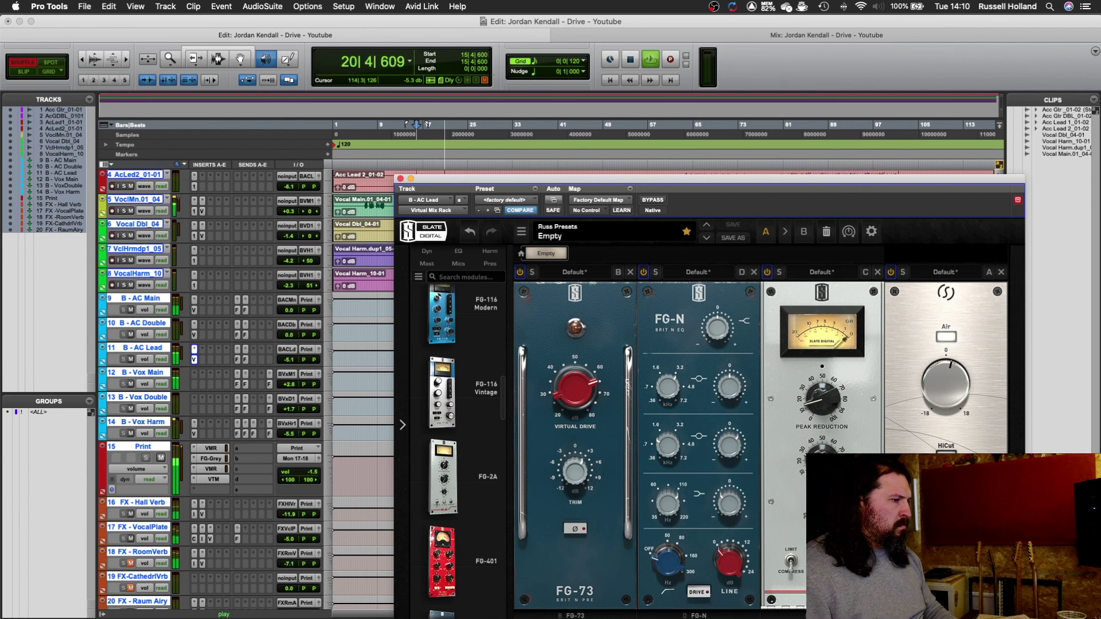
left_click_drag(819, 404, 819, 374)
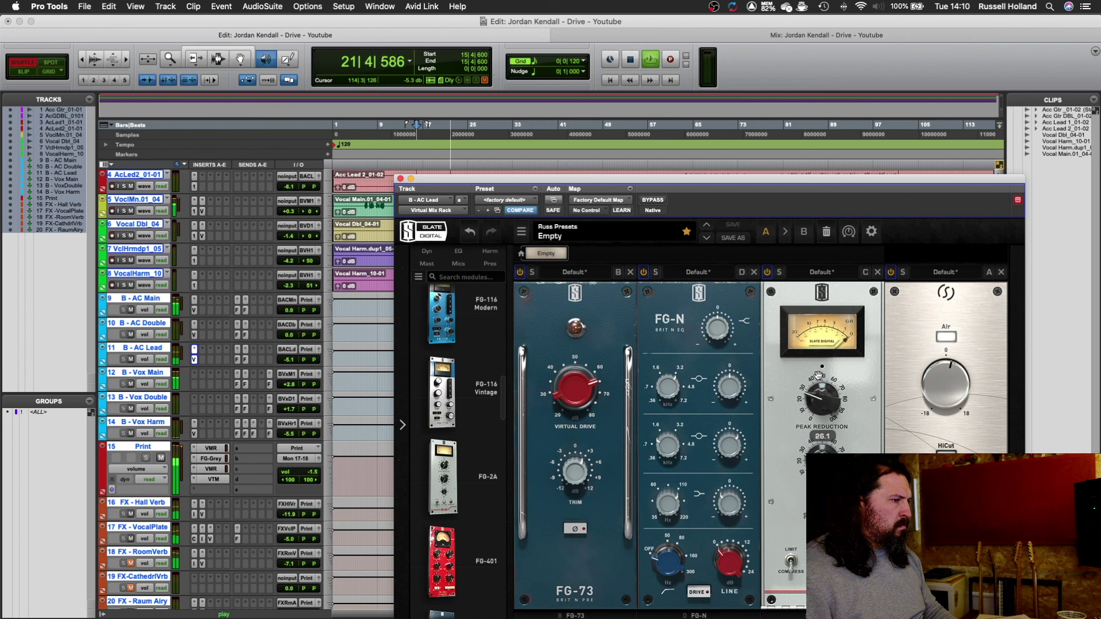
Lower the FG-2A's peak reduction to 10.8, fine-tune it during playback, and close B - AC Lead's rack.
left_click_drag(819, 375, 814, 408)
key("space")
key("space")
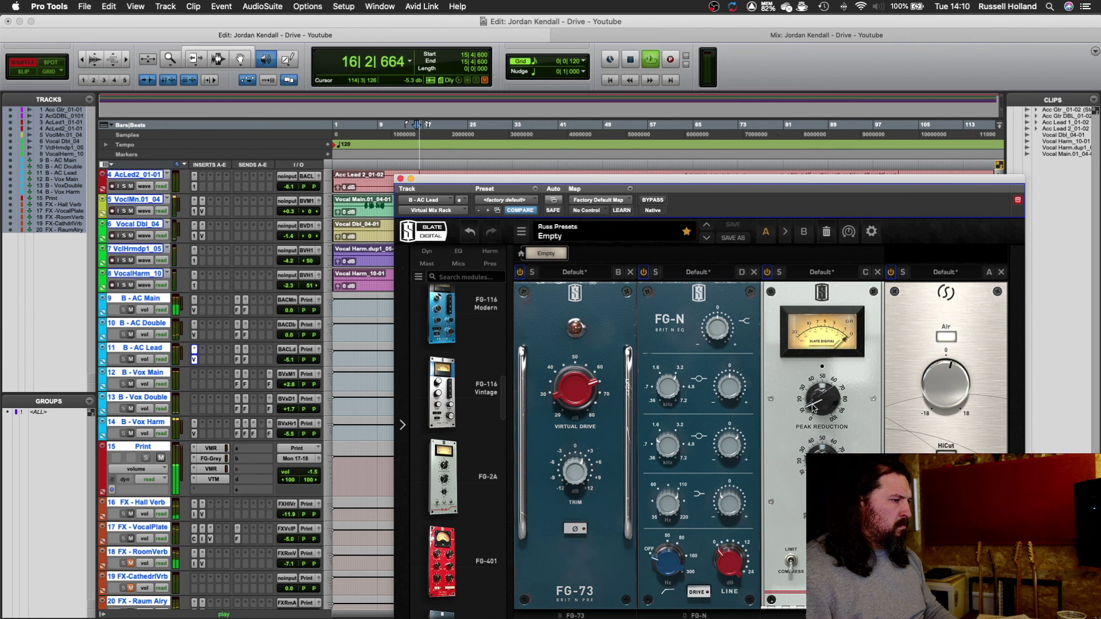
mouse_move(814, 408)
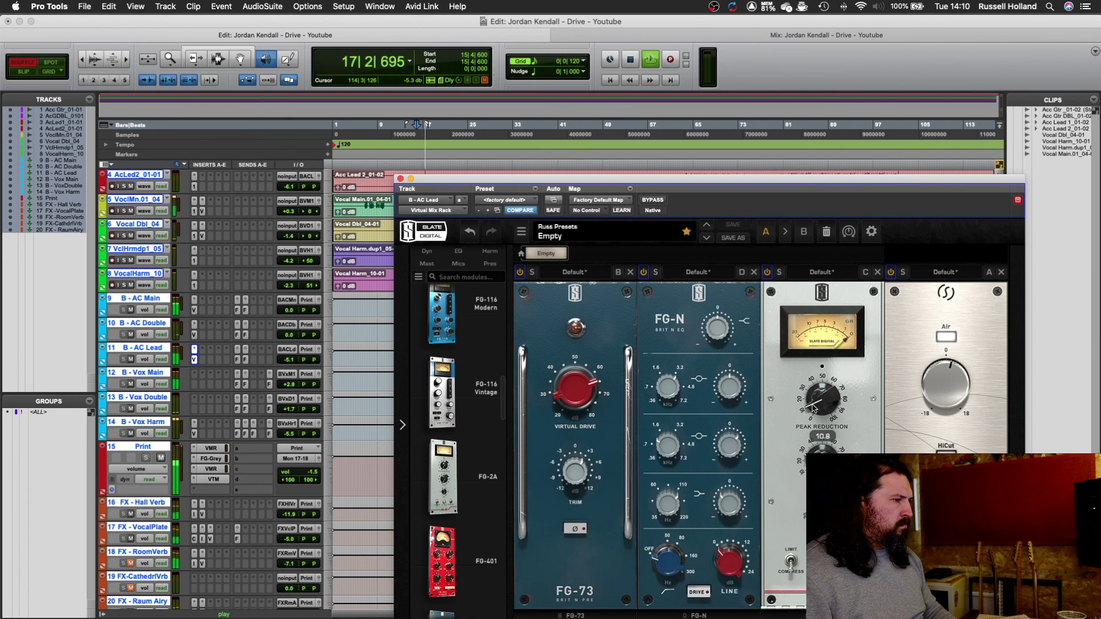
left_click_drag(816, 401, 816, 401)
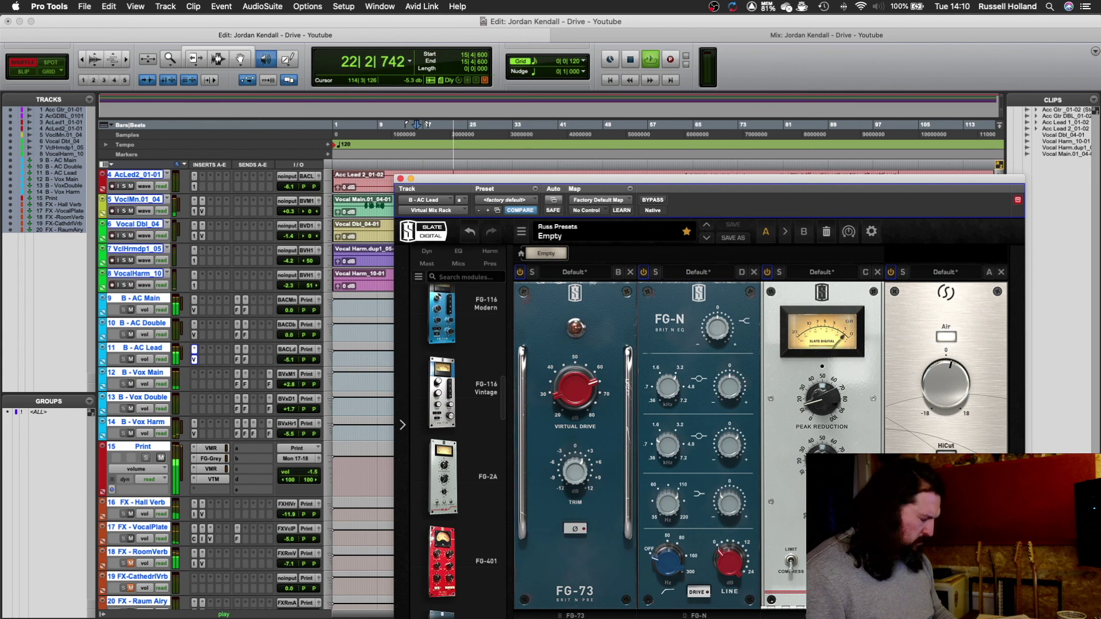
key("space")
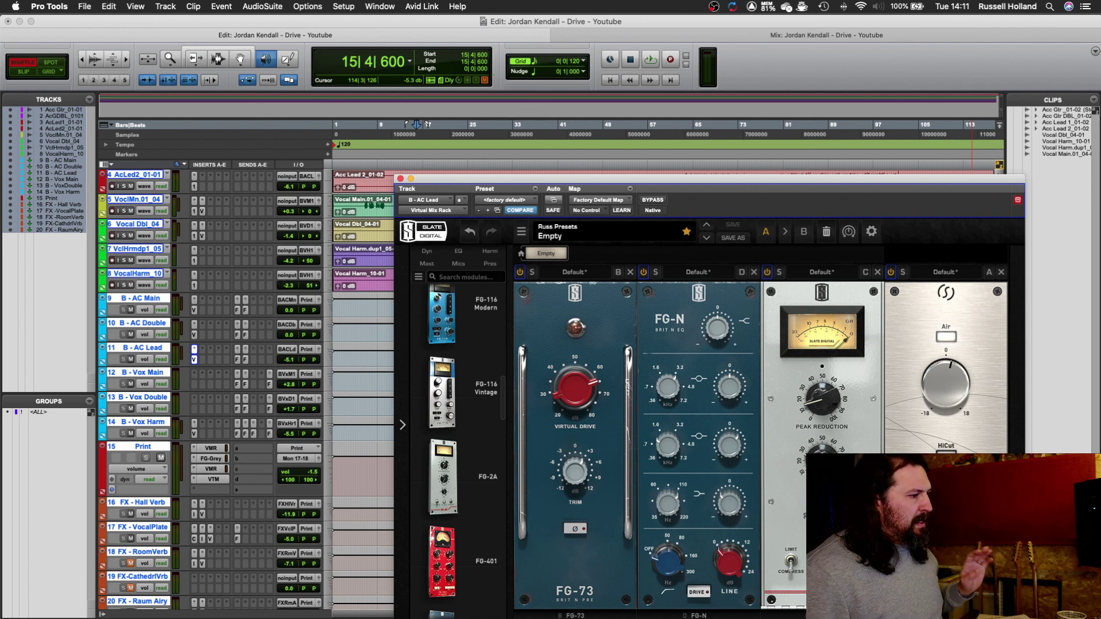
key("super+w")
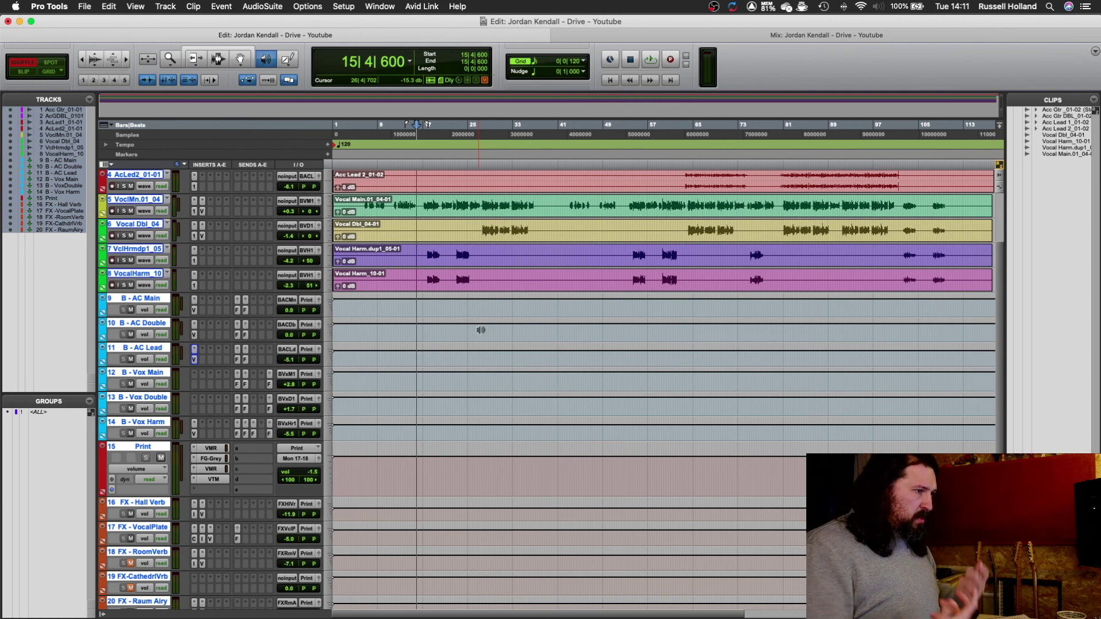
scroll(505, 373, "up", 3)
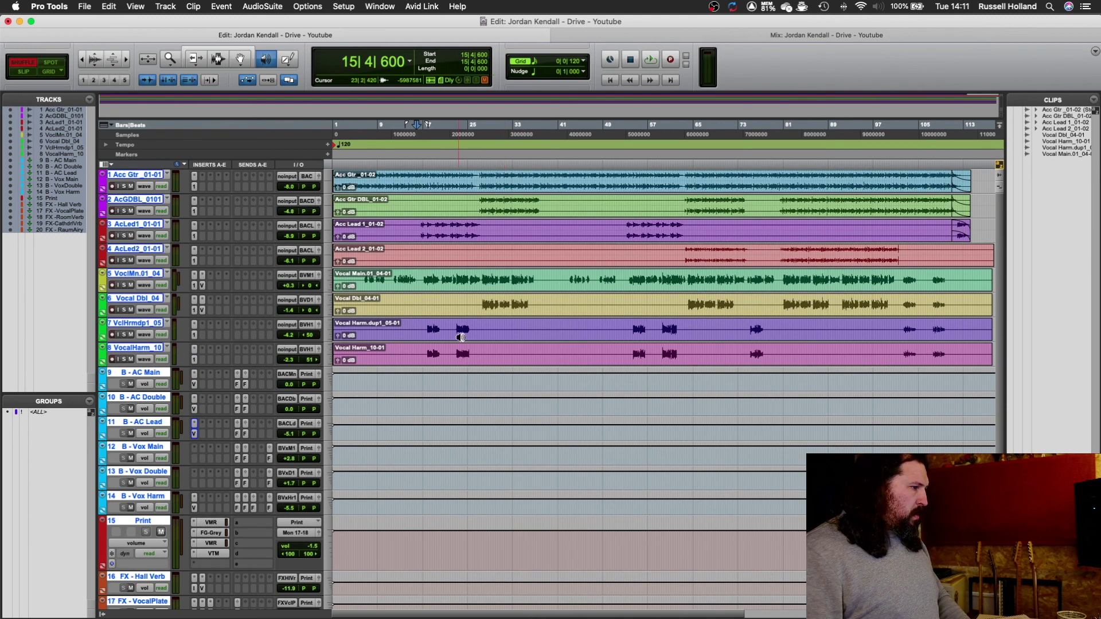
scroll(461, 337, "down", 3)
scroll(460, 337, "down", 4)
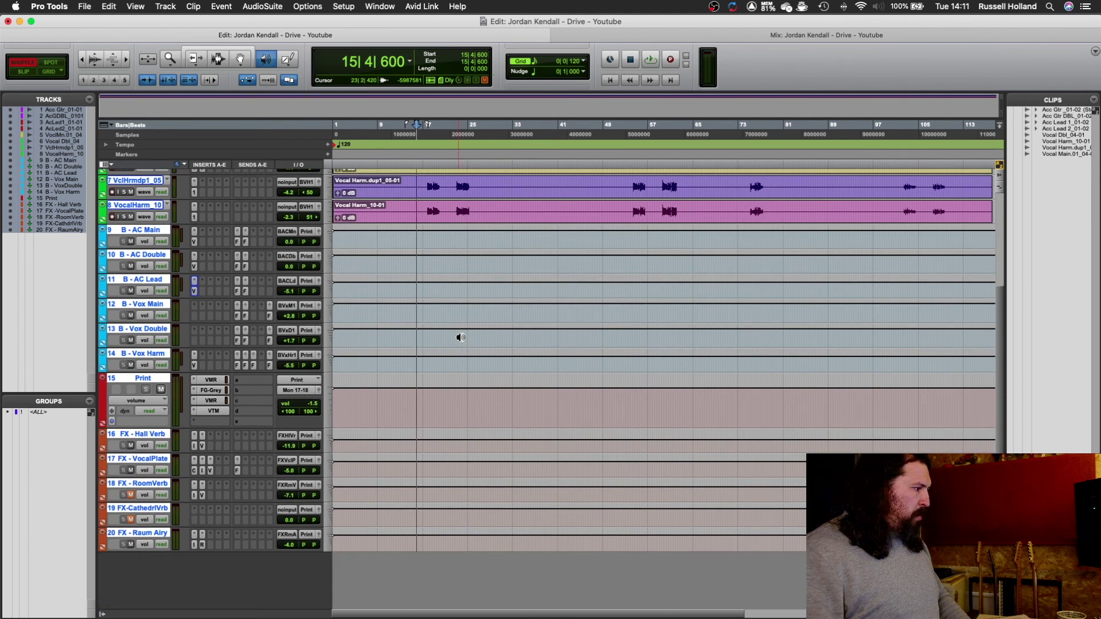
scroll(461, 337, "up", 5)
scroll(461, 337, "down", 3)
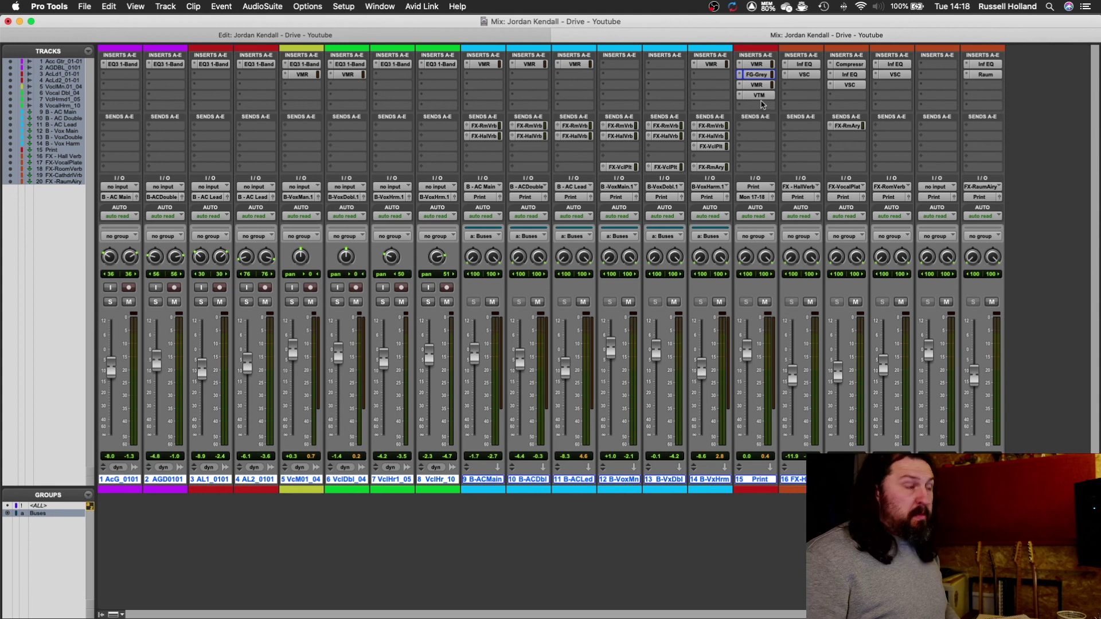
Insert the WLM Meter plug-in after VTM on the Print track.
left_click(764, 106)
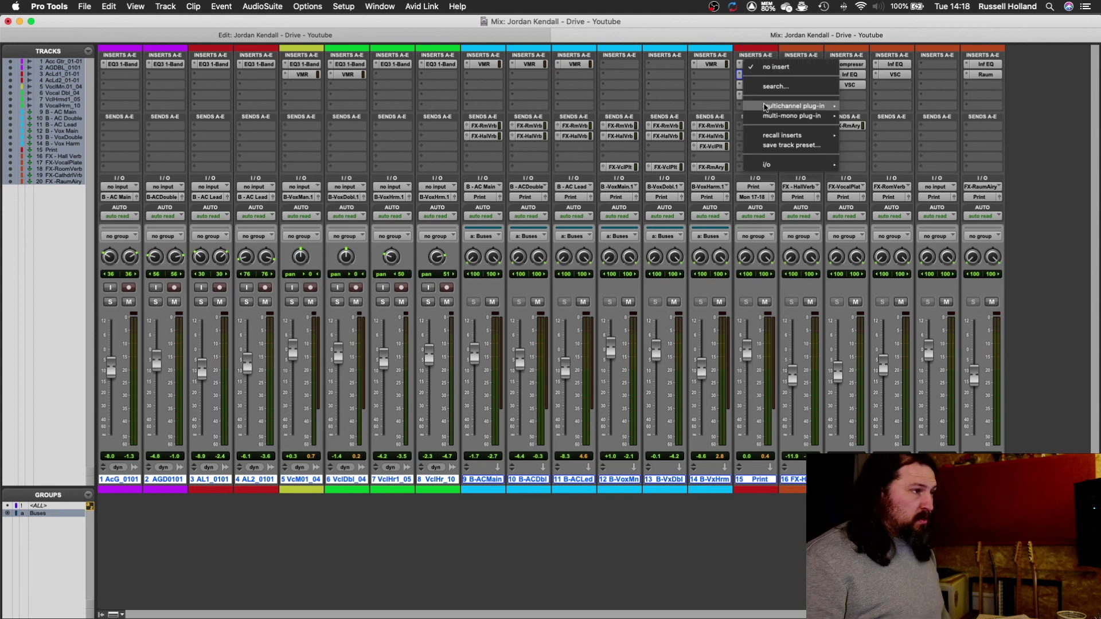
mouse_move(765, 107)
left_click(969, 321)
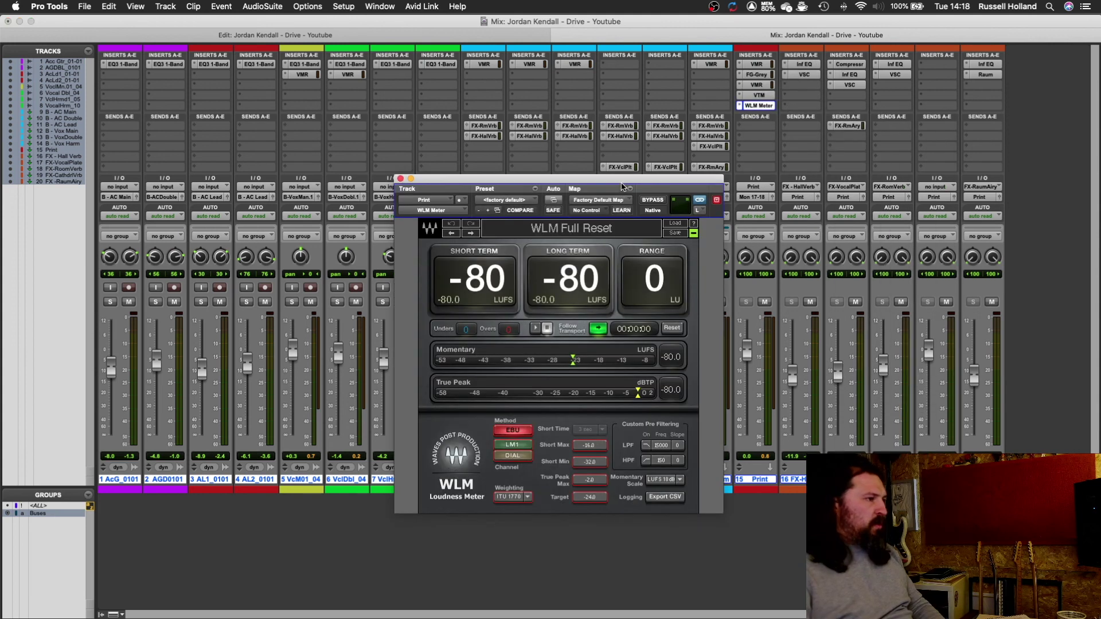
Move the WLM Meter window aside and measure the mix's loudness and true peak during playback.
left_click_drag(622, 184, 470, 104)
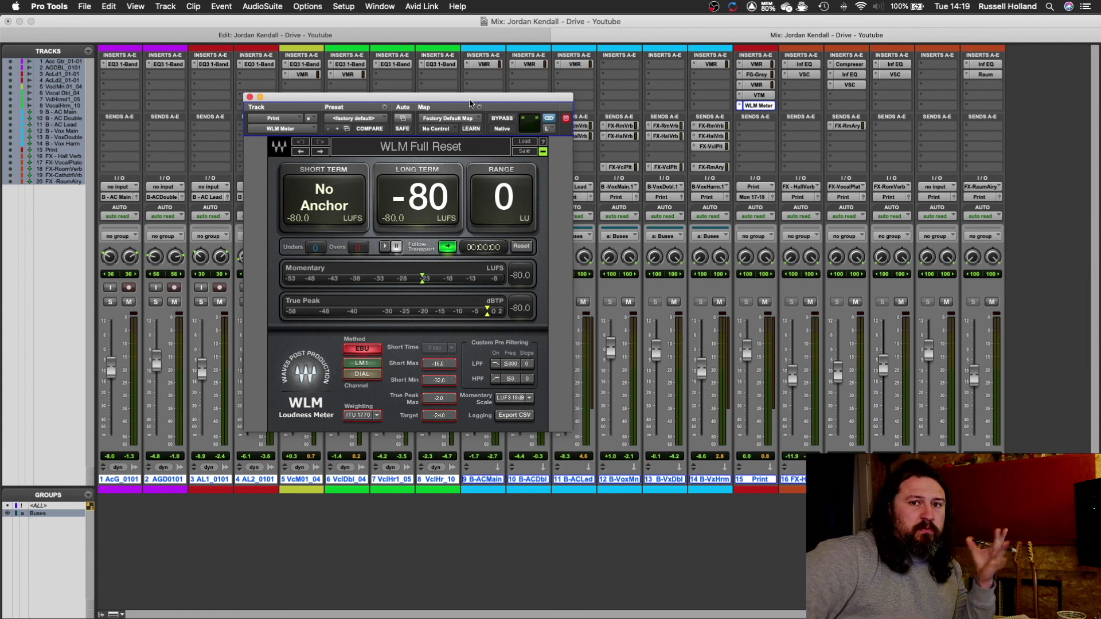
key("space")
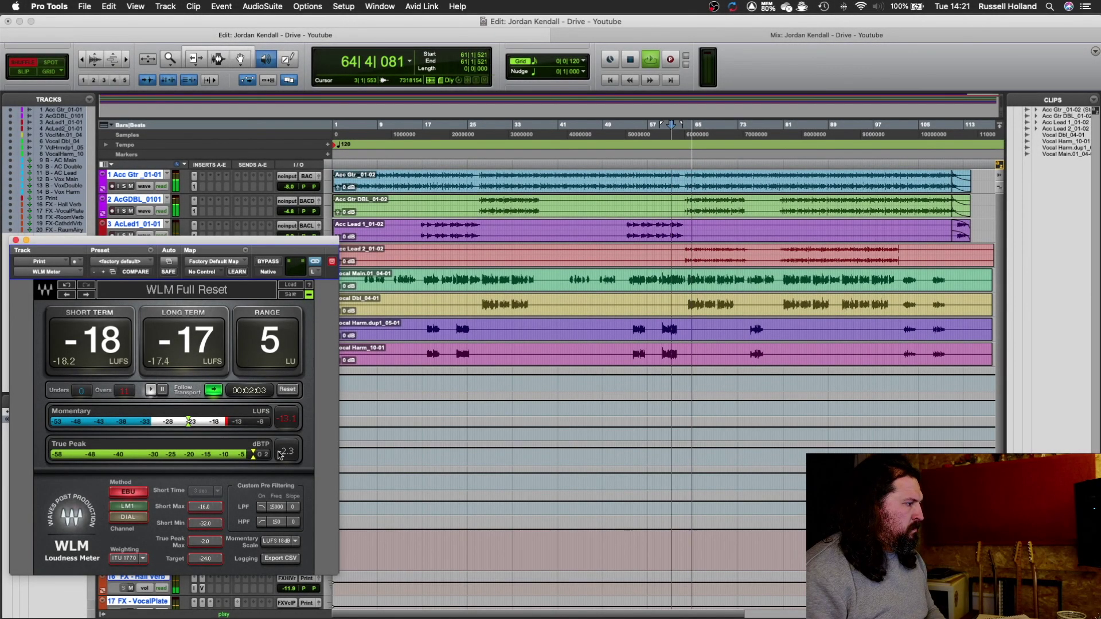
key("space")
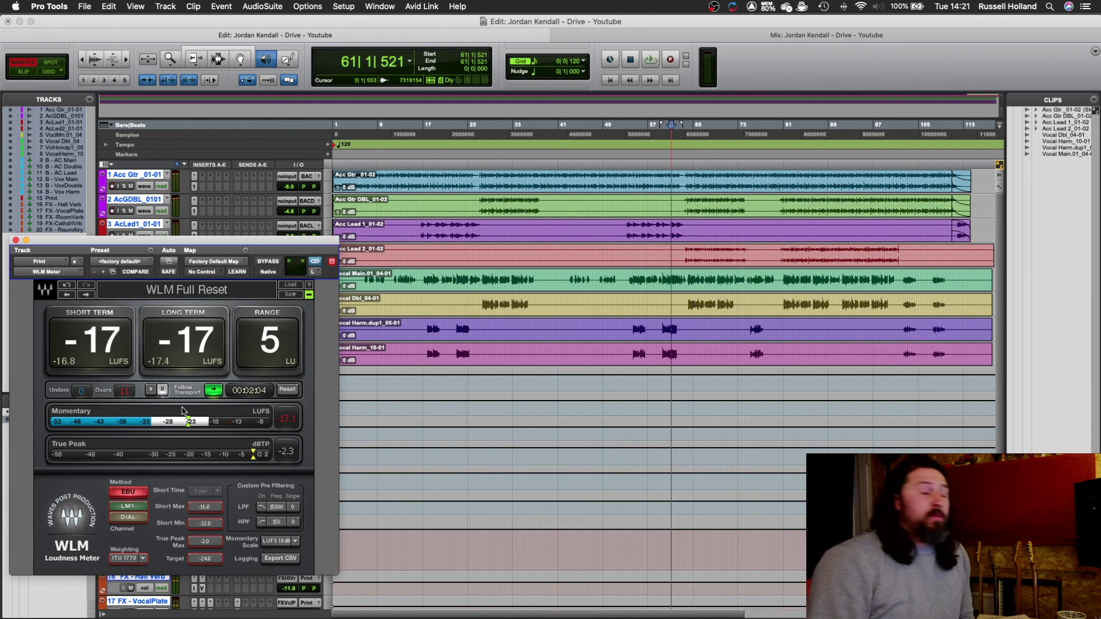